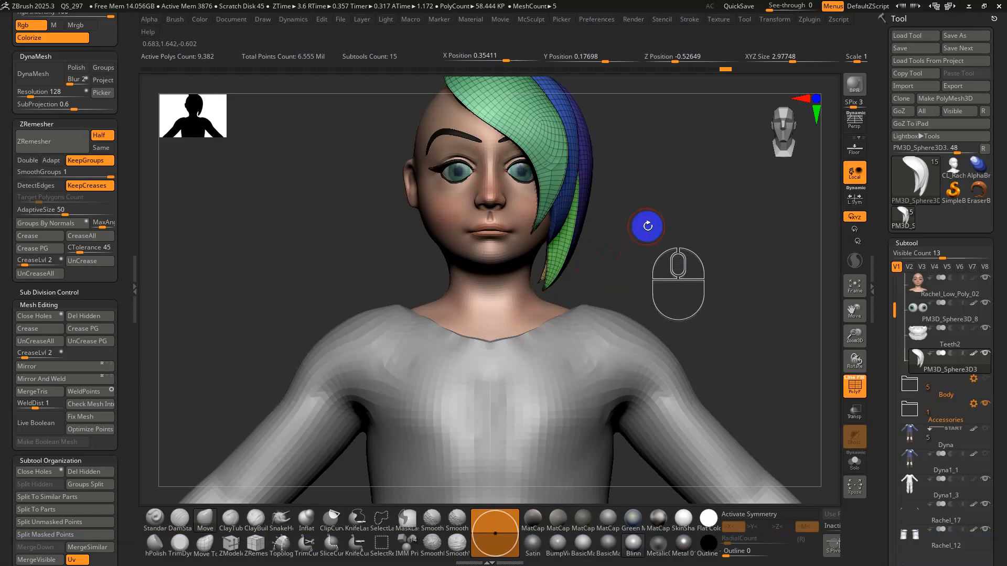
# Step: Isolate the hair subtool and examine the strand tips and topology, with and without the polygroup wireframe
pyautogui.moveTo(647, 226); pyautogui.dragTo(667, 277)
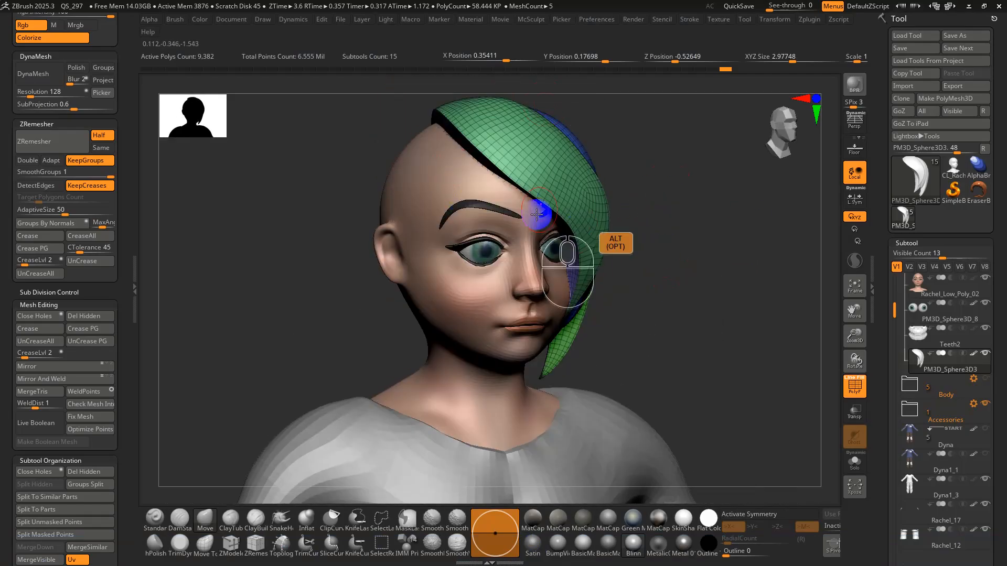
pyautogui.moveTo(638, 262); pyautogui.dragTo(745, 407, button='right')
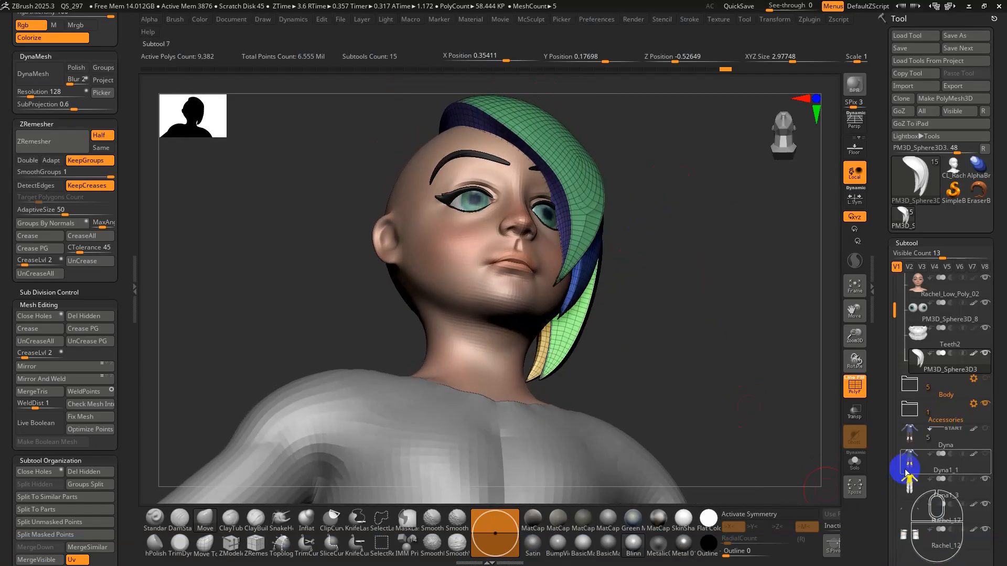
pyautogui.click(851, 462)
pyautogui.moveTo(627, 288); pyautogui.dragTo(606, 412, button='right')
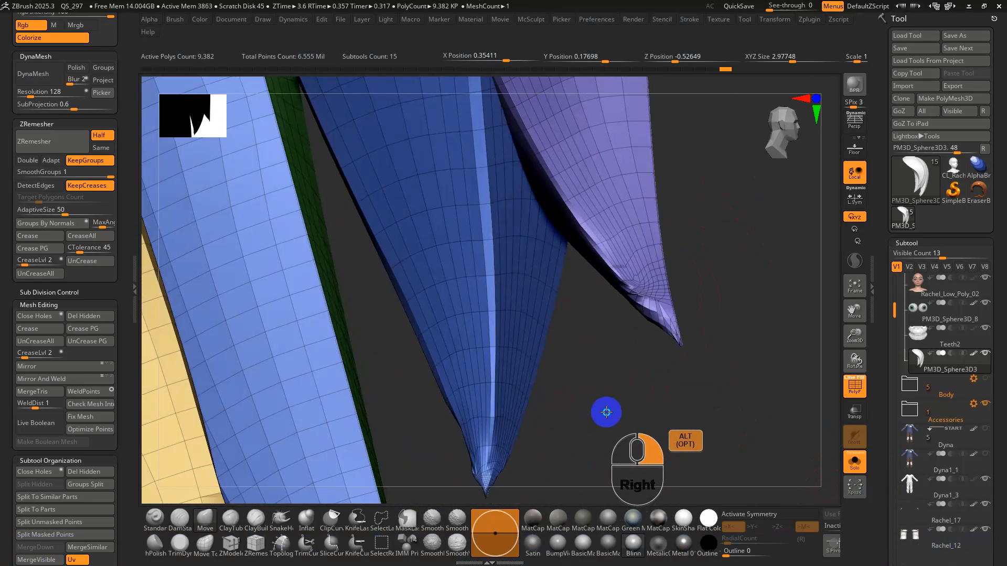
pyautogui.moveTo(629, 301); pyautogui.dragTo(643, 279, button='right')
pyautogui.hotkey('shift', 'f')
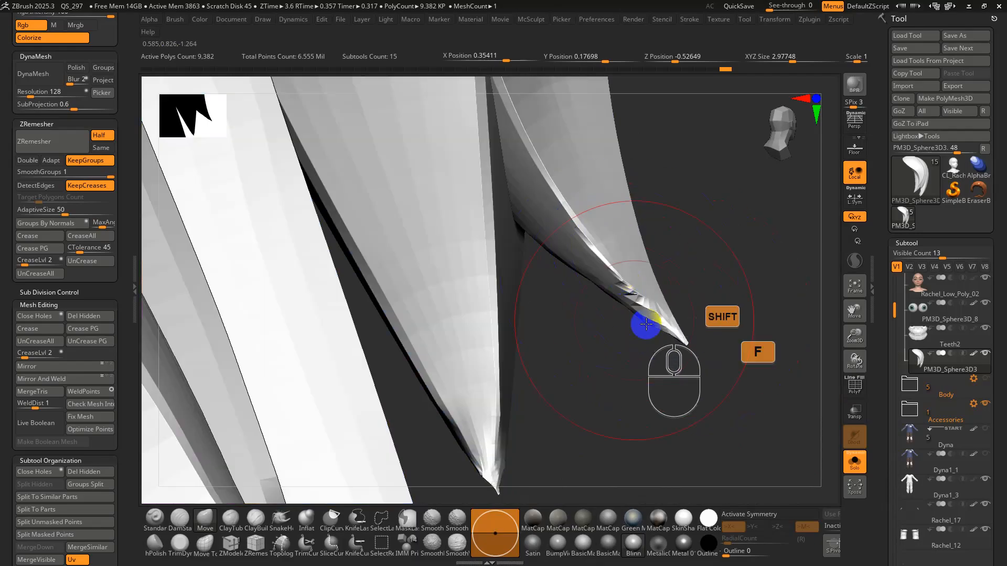
pyautogui.hotkey('shift', 'f')
pyautogui.moveTo(609, 359); pyautogui.dragTo(589, 396, button='right')
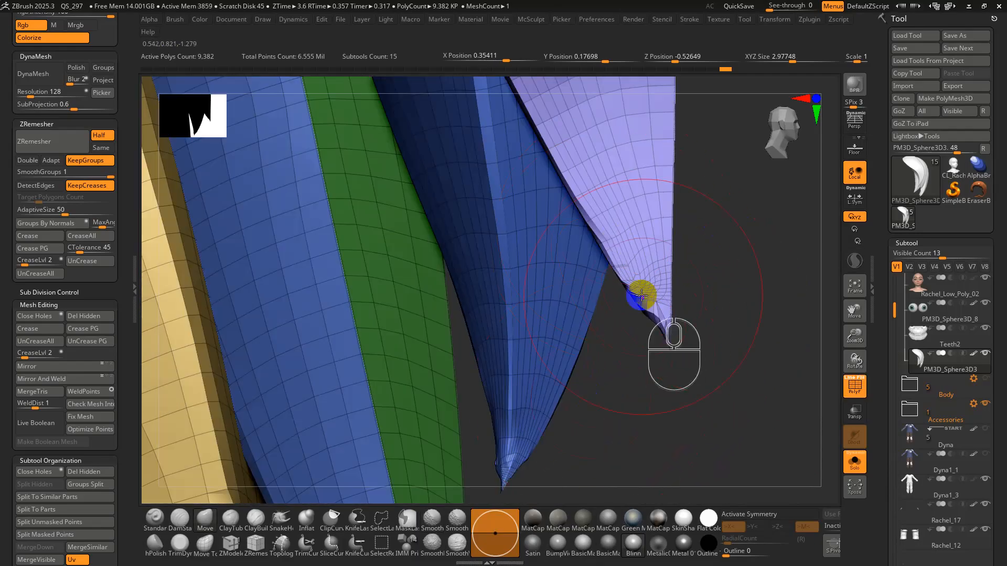
pyautogui.moveTo(641, 296); pyautogui.dragTo(600, 344, button='right')
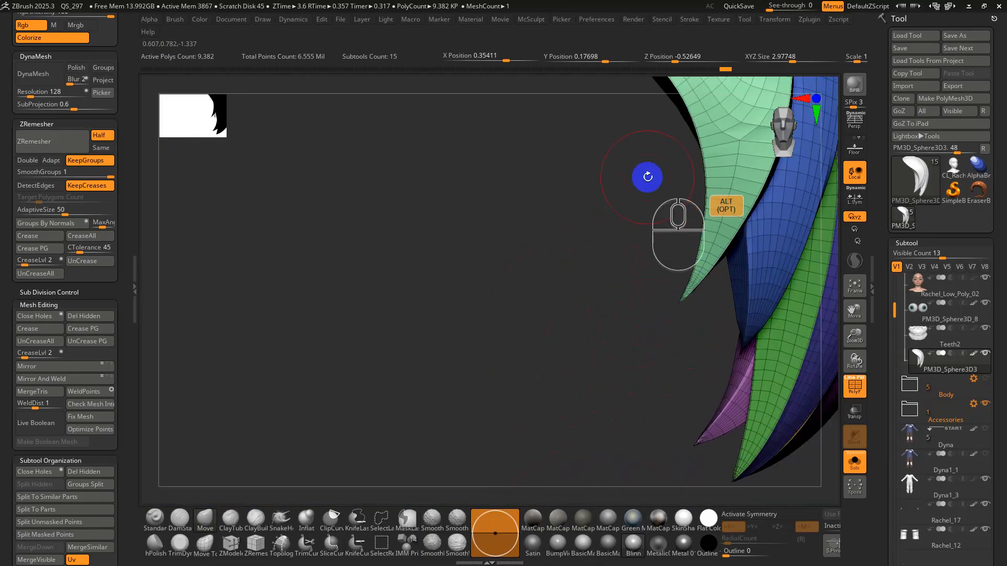
pyautogui.moveTo(648, 176); pyautogui.dragTo(695, 244, button='right')
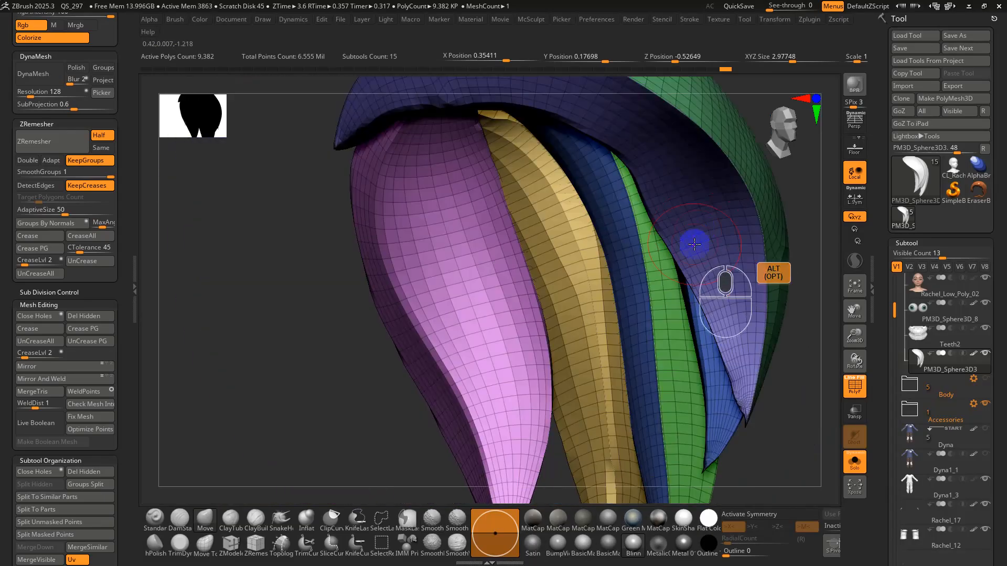
pyautogui.moveTo(607, 275); pyautogui.dragTo(493, 272, button='right')
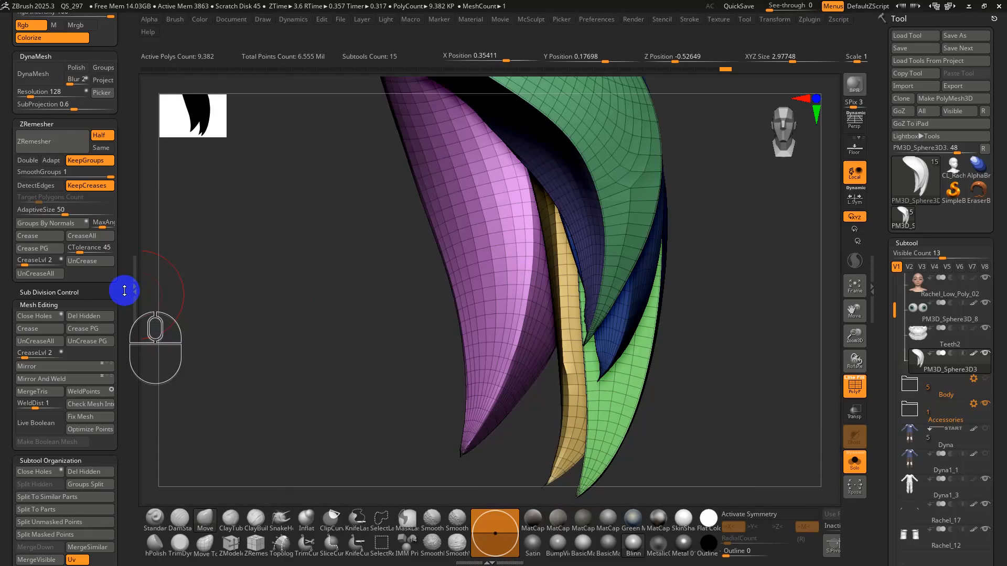
# Step: Look through the hair's Geometry options, covering the Modify Topology and MeshIntegrity tools
pyautogui.moveTo(121, 222); pyautogui.dragTo(120, 177)
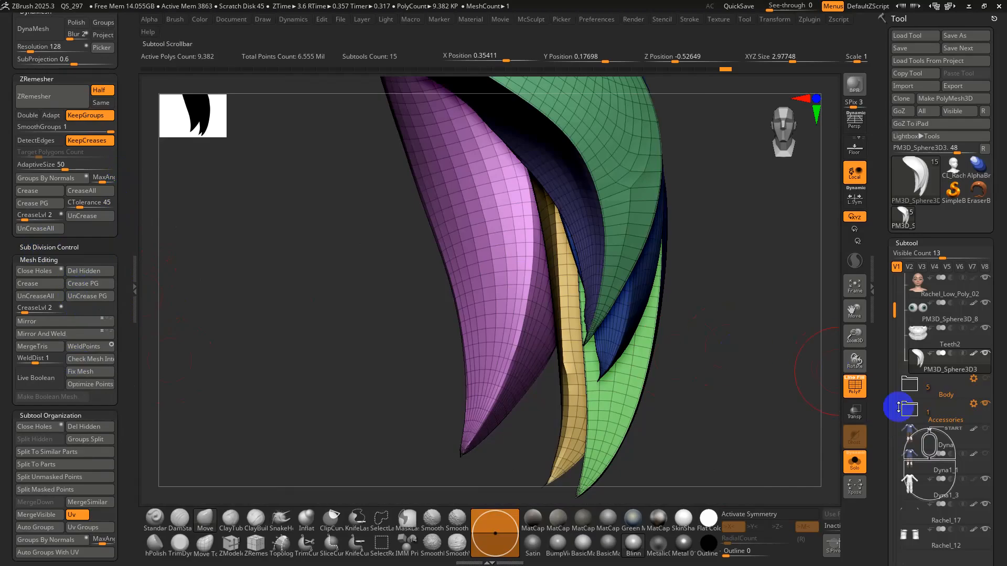
pyautogui.moveTo(887, 393); pyautogui.dragTo(881, 251)
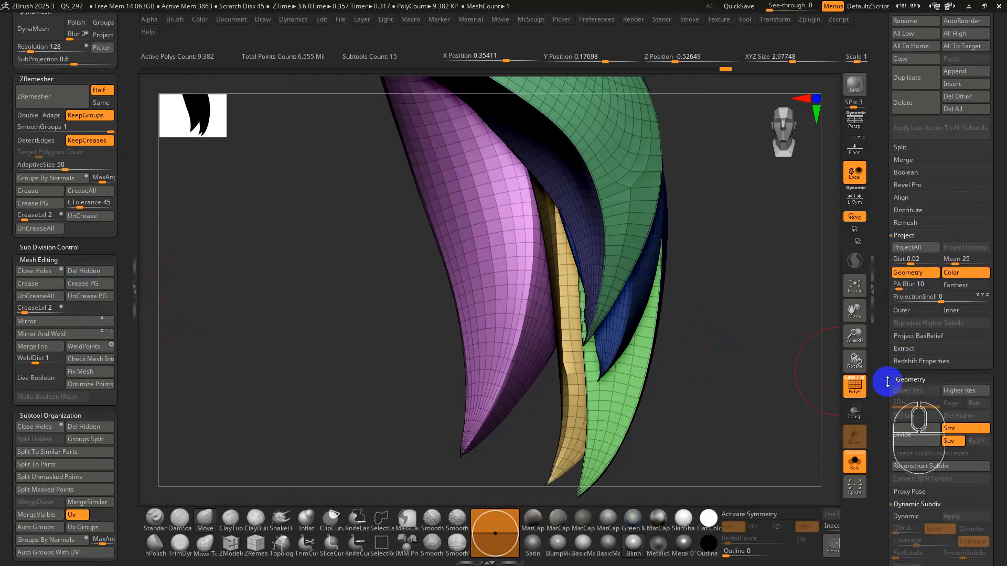
pyautogui.moveTo(883, 382); pyautogui.dragTo(881, 285)
pyautogui.moveTo(886, 452); pyautogui.dragTo(887, 372)
pyautogui.click(910, 379)
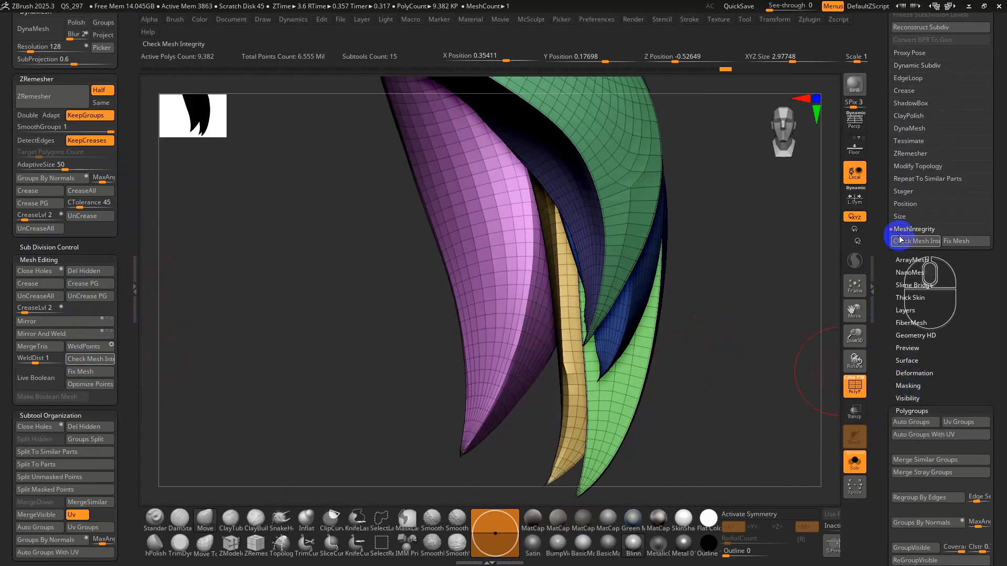
pyautogui.click(907, 166)
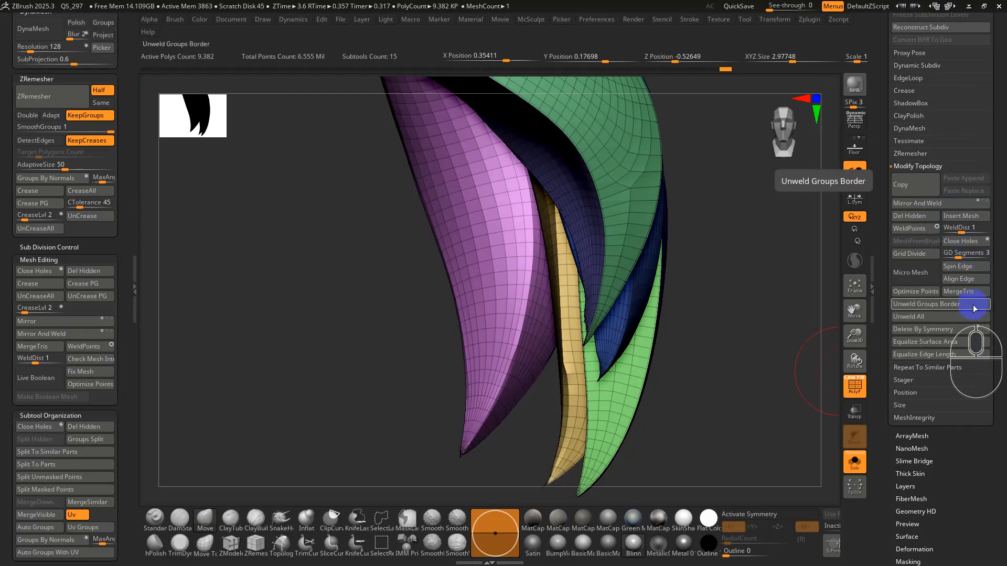
pyautogui.click(939, 418)
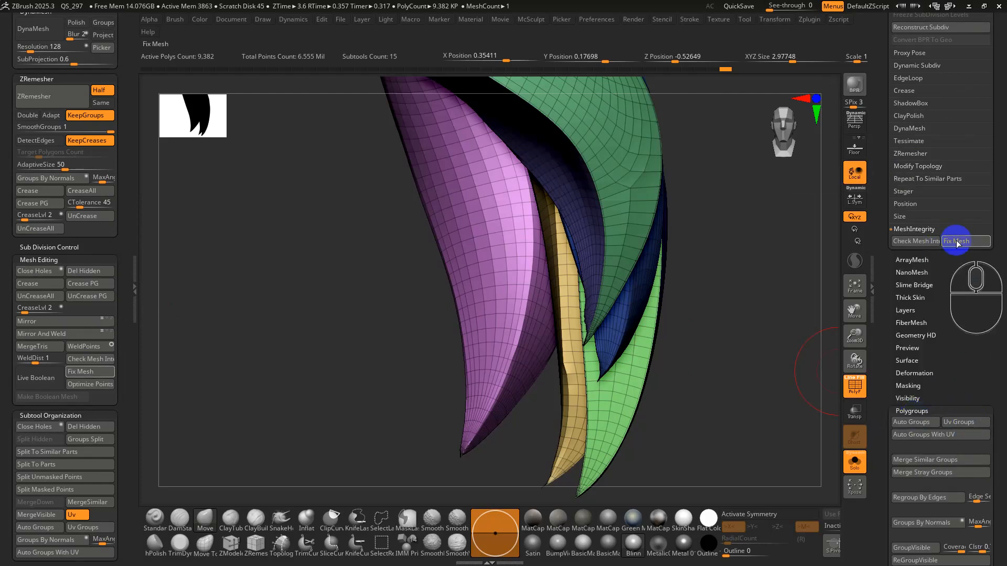
pyautogui.click(915, 165)
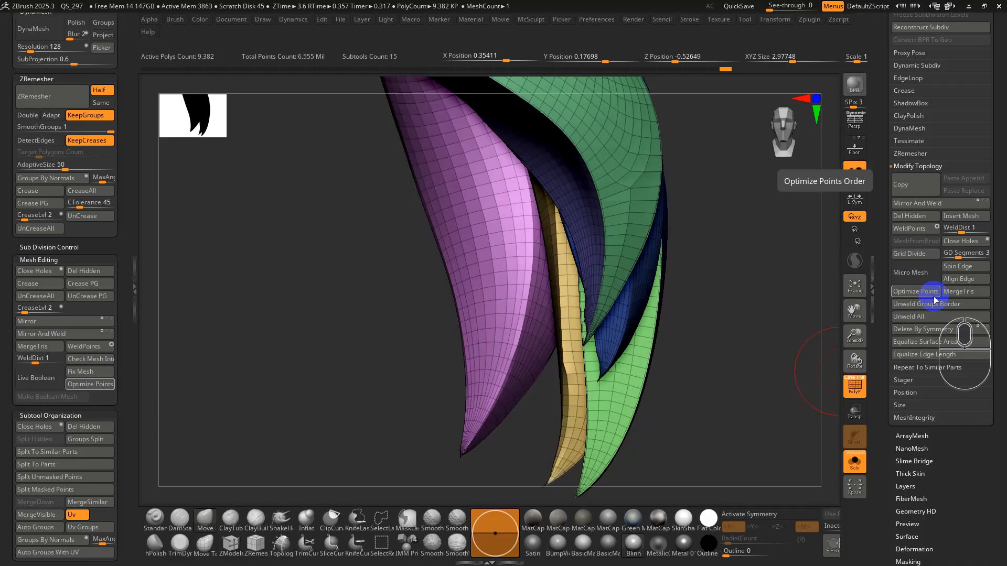
# Step: Switch to Maya, select the hair mesh and lay out all its UV shells within the 0-1 tile
pyautogui.hotkey('alt', 'Tab')
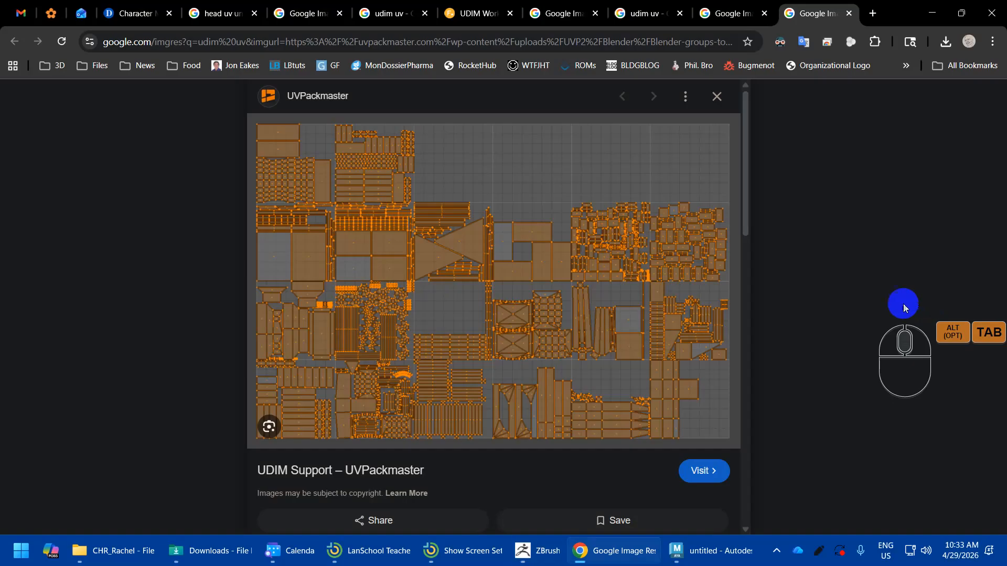
pyautogui.click(676, 551)
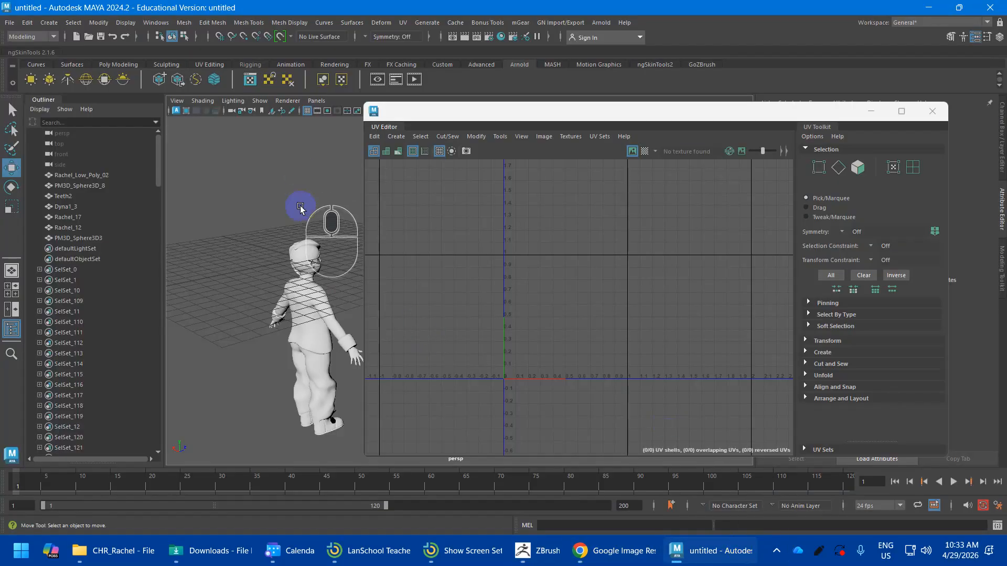
pyautogui.click(319, 243)
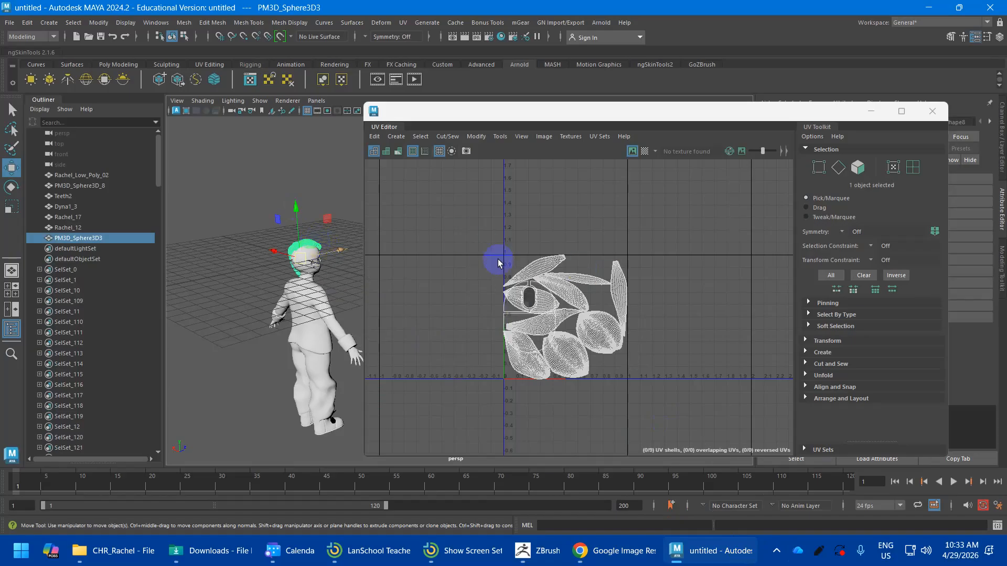
pyautogui.moveTo(501, 259); pyautogui.dragTo(449, 220, button='right')
pyautogui.moveTo(449, 220); pyautogui.dragTo(719, 400)
pyautogui.keyDown('shift'); pyautogui.moveTo(516, 291); pyautogui.dragTo(417, 285, button='right'); pyautogui.keyUp('shift')
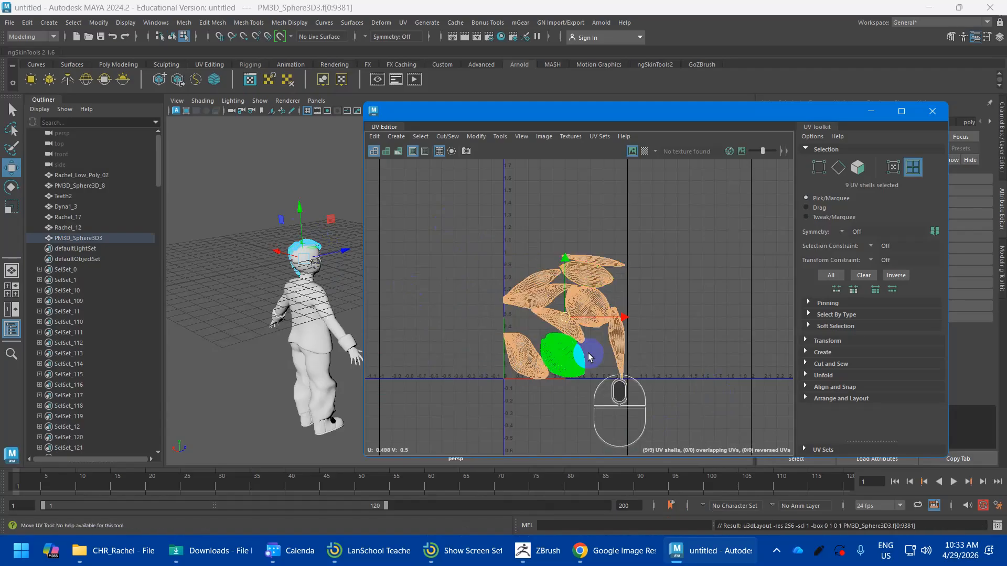
# Step: Try to lay out the UV shells of all seven character meshes together in one 0-1 tile
pyautogui.moveTo(223, 226); pyautogui.dragTo(359, 452)
pyautogui.moveTo(298, 261); pyautogui.dragTo(340, 213, button='right')
pyautogui.moveTo(237, 219); pyautogui.dragTo(388, 472)
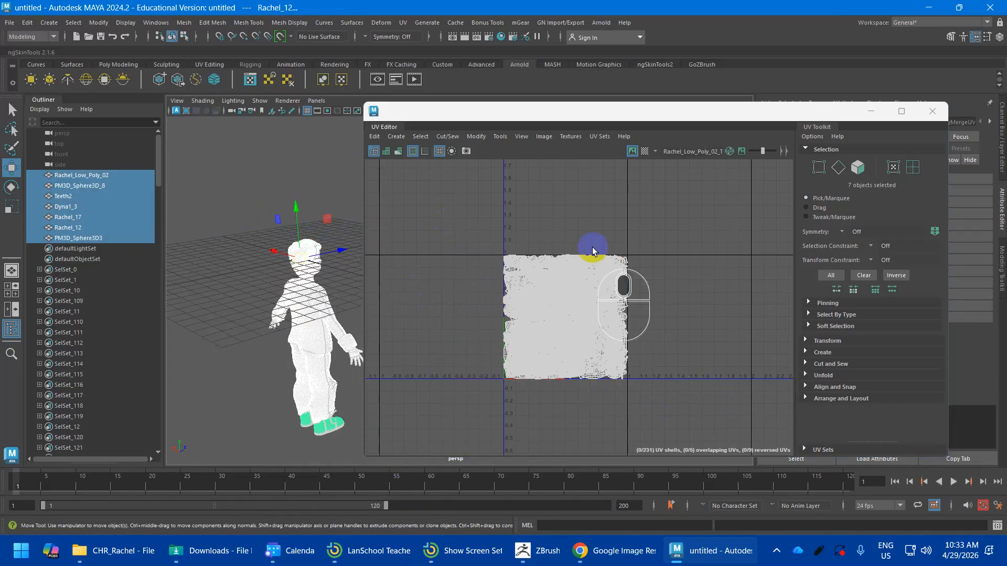
pyautogui.keyDown('shift'); pyautogui.moveTo(569, 274); pyautogui.dragTo(551, 262, button='right'); pyautogui.keyUp('shift')
pyautogui.moveTo(551, 262); pyautogui.dragTo(511, 244, button='right')
pyautogui.moveTo(447, 228); pyautogui.dragTo(743, 431)
pyautogui.keyDown('shift'); pyautogui.moveTo(568, 288); pyautogui.dragTo(433, 286, button='right'); pyautogui.keyUp('shift')
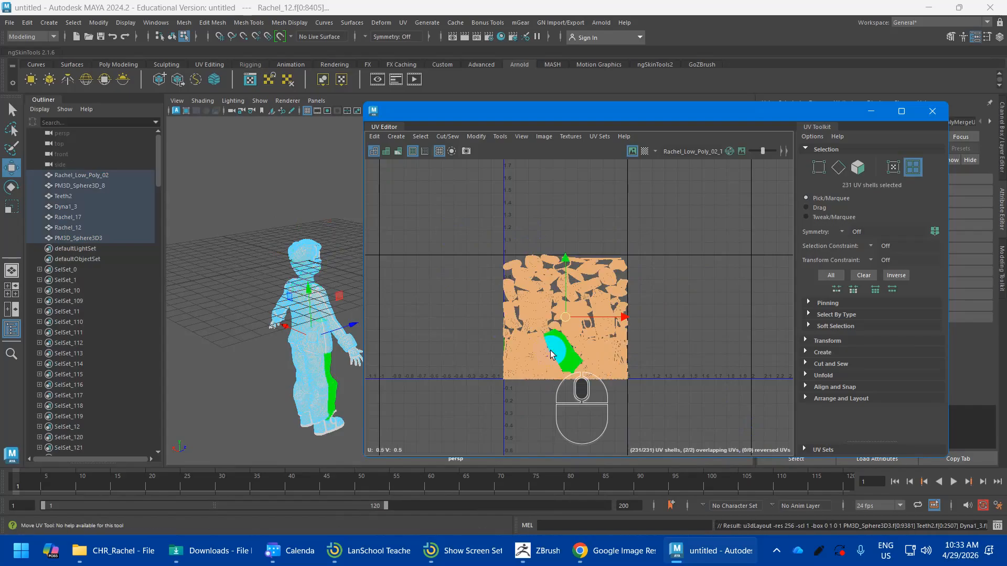
# Step: Examine how the face and head shells are packed among the other meshes, with the texture image hidden in the UV Editor
pyautogui.scroll(8, 550, 355)
pyautogui.keyDown('alt'); pyautogui.moveTo(576, 243); pyautogui.dragTo(543, 310, button='middle'); pyautogui.keyUp('alt')
pyautogui.click(543, 309)
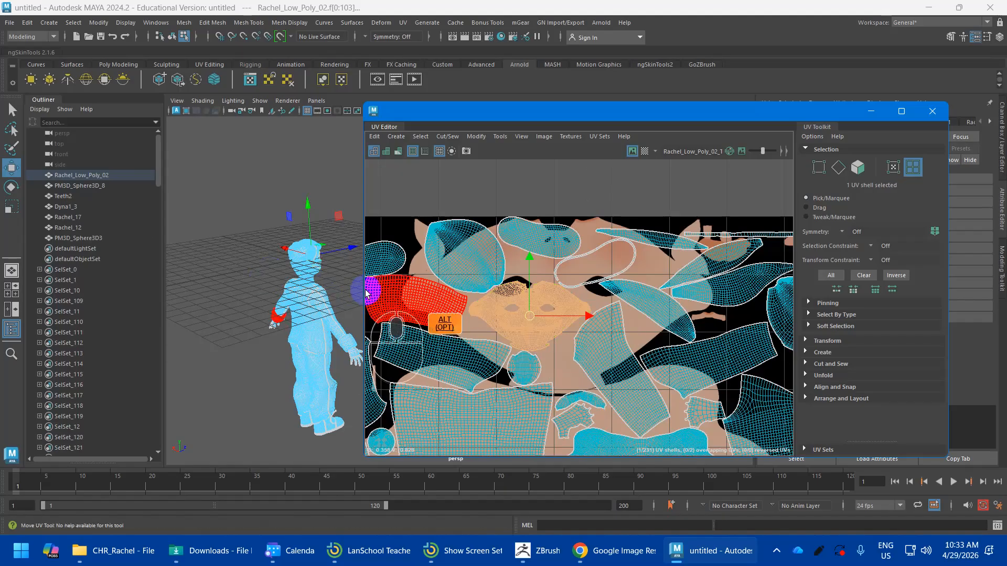
pyautogui.click(632, 151)
pyautogui.scroll(-5, 554, 291)
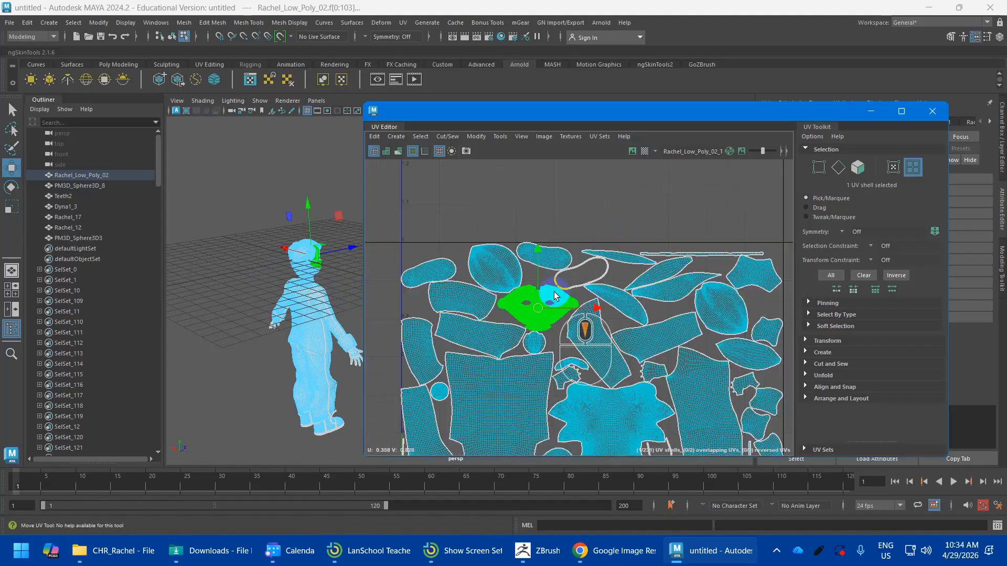
pyautogui.keyDown('alt'); pyautogui.moveTo(577, 288); pyautogui.dragTo(541, 270, button='middle'); pyautogui.keyUp('alt')
pyautogui.keyDown('alt'); pyautogui.moveTo(572, 381); pyautogui.dragTo(567, 263, button='middle'); pyautogui.keyUp('alt')
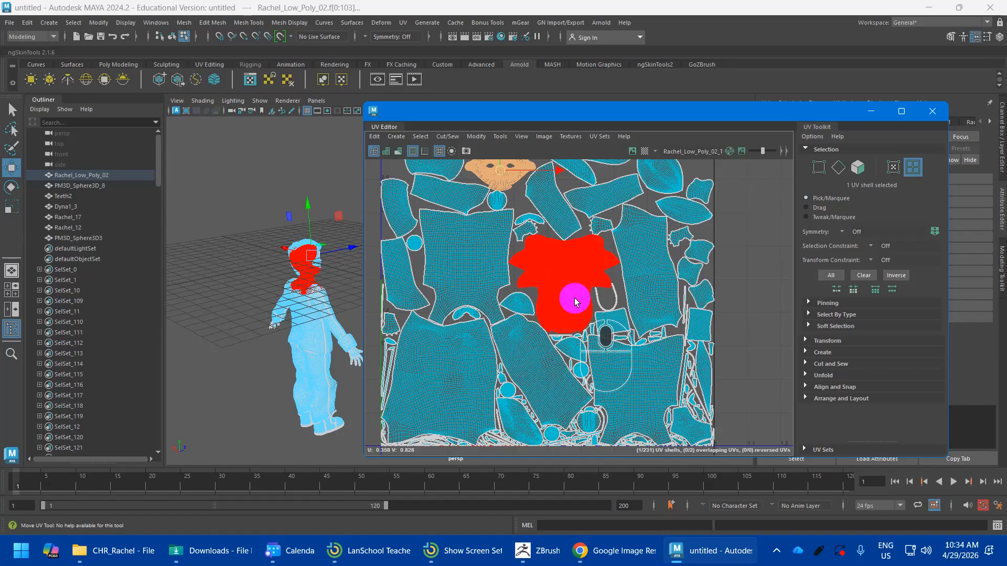
pyautogui.scroll(-3, 575, 302)
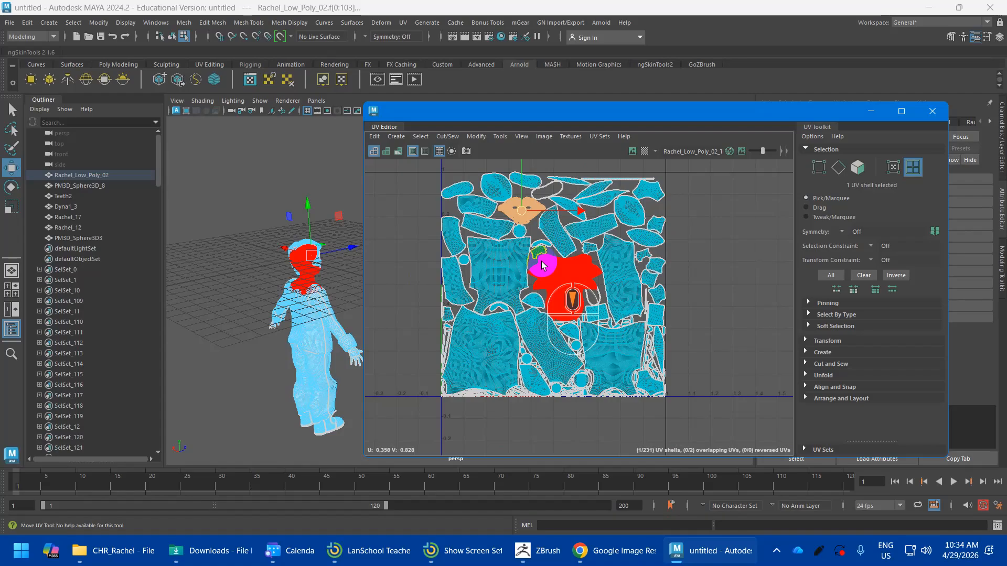
# Step: Undo the combined UV layout of the seven meshes
pyautogui.click(193, 262)
pyautogui.hotkey('ctrl', 'z')
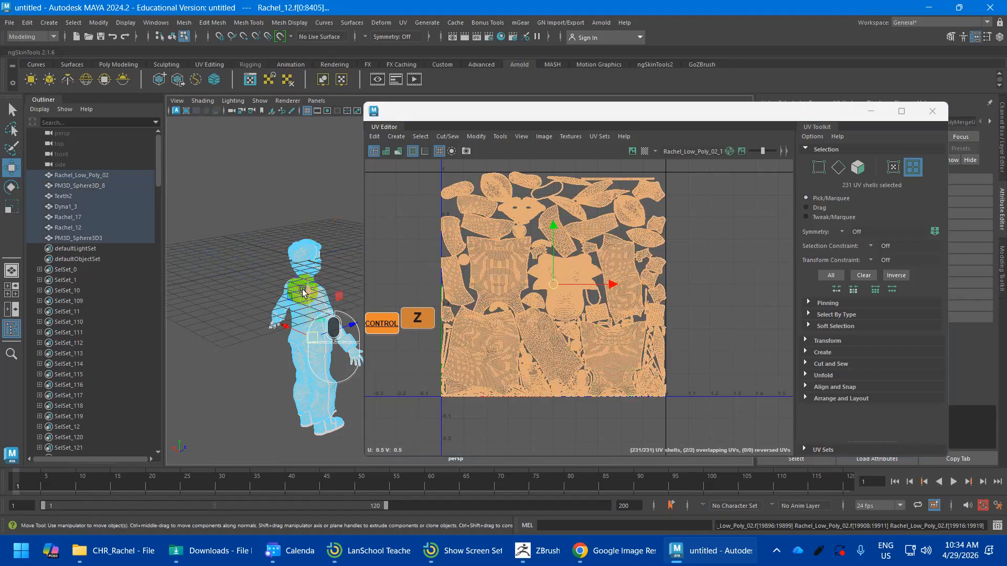
pyautogui.hotkey('ctrl', 'z')
# Step: Apply the checker map to the selected meshes and shift the head's large UV shell slightly past the first tile's U=0 border
pyautogui.keyDown('ctrl'); pyautogui.scroll(3, 326, 273); pyautogui.keyUp('ctrl')
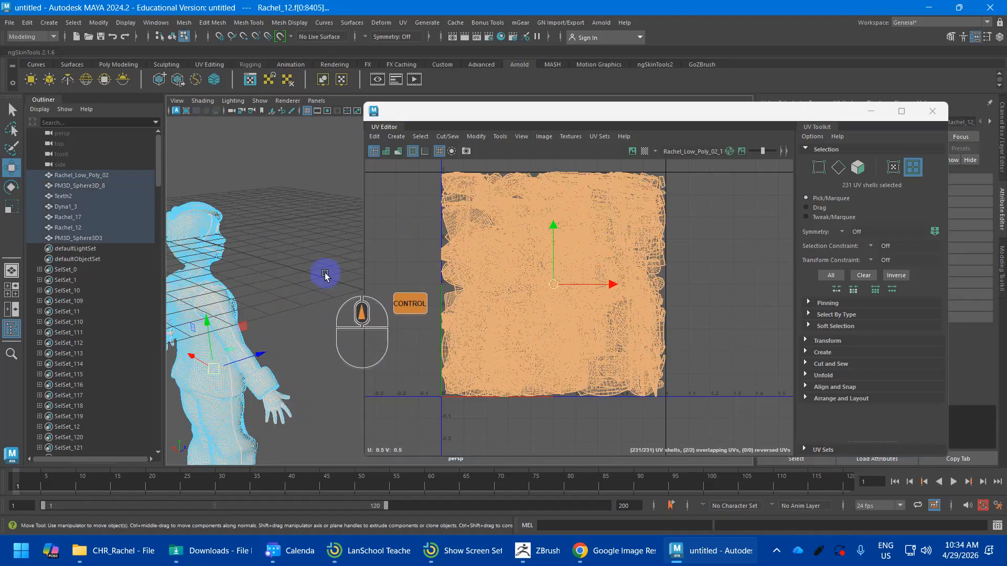
pyautogui.scroll(-3, 325, 274)
pyautogui.keyDown('alt'); pyautogui.moveTo(318, 276); pyautogui.dragTo(268, 297); pyautogui.keyUp('alt')
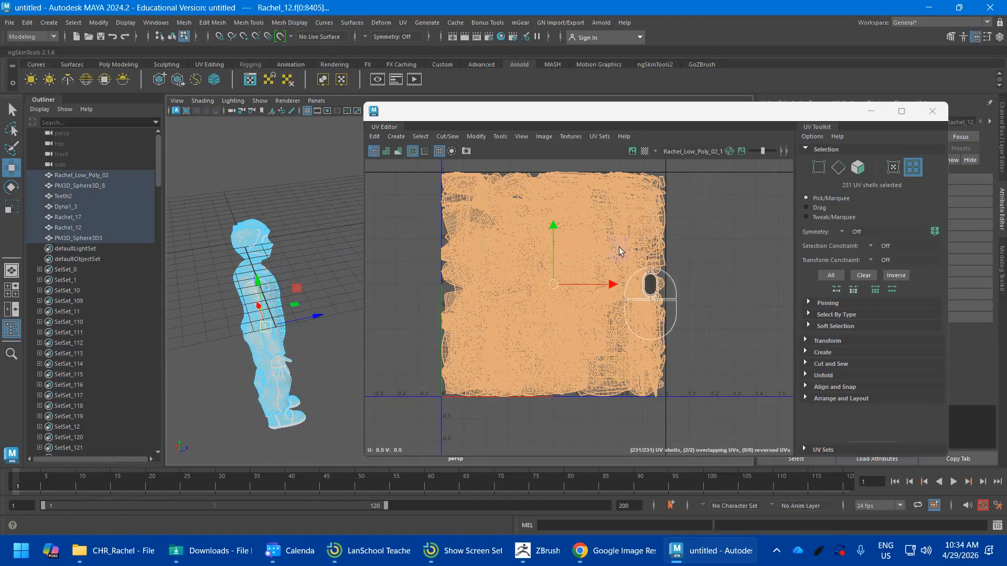
pyautogui.scroll(-3, 682, 252)
pyautogui.keyDown('alt'); pyautogui.moveTo(693, 261); pyautogui.dragTo(588, 320, button='middle'); pyautogui.keyUp('alt')
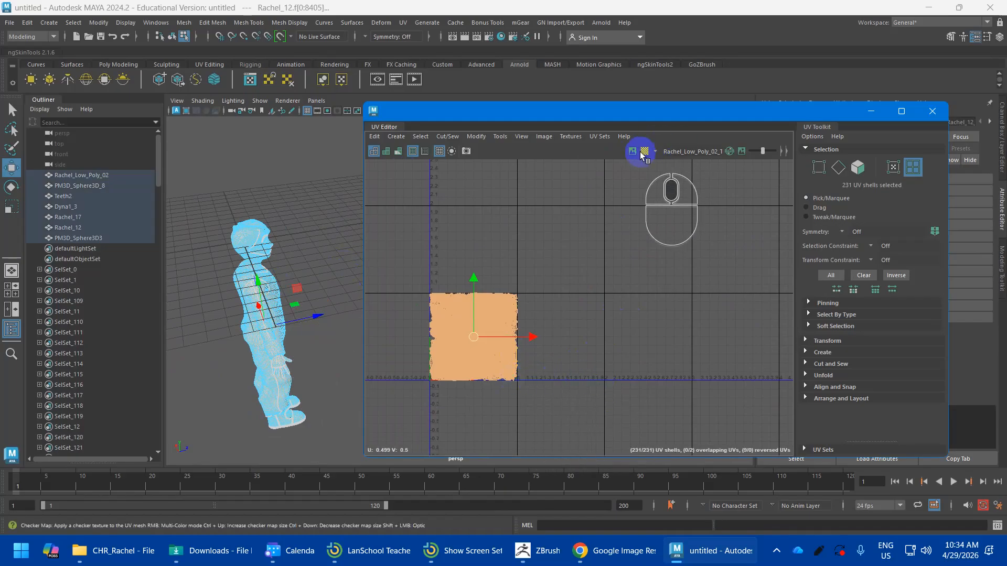
pyautogui.click(460, 351)
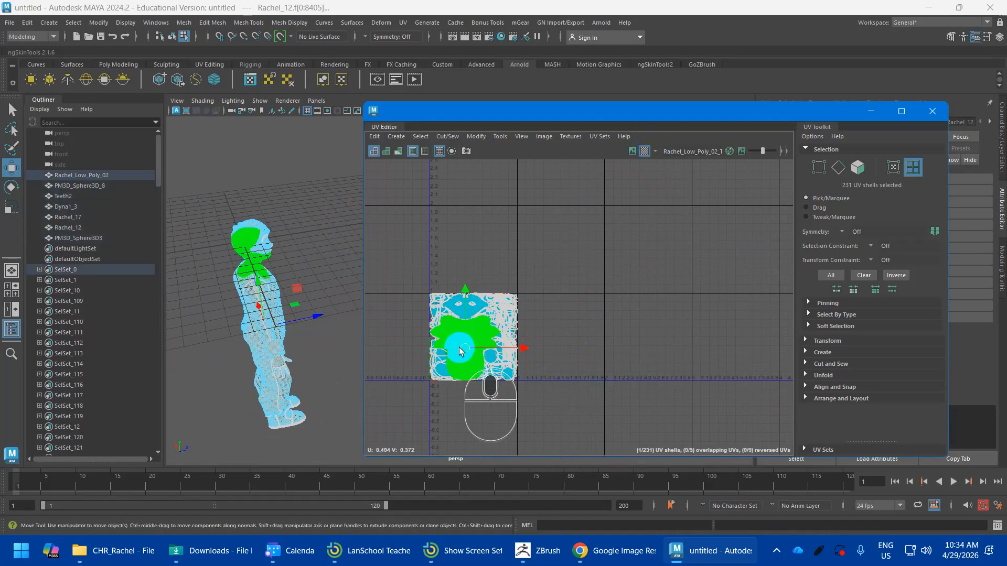
pyautogui.moveTo(466, 348); pyautogui.dragTo(452, 349)
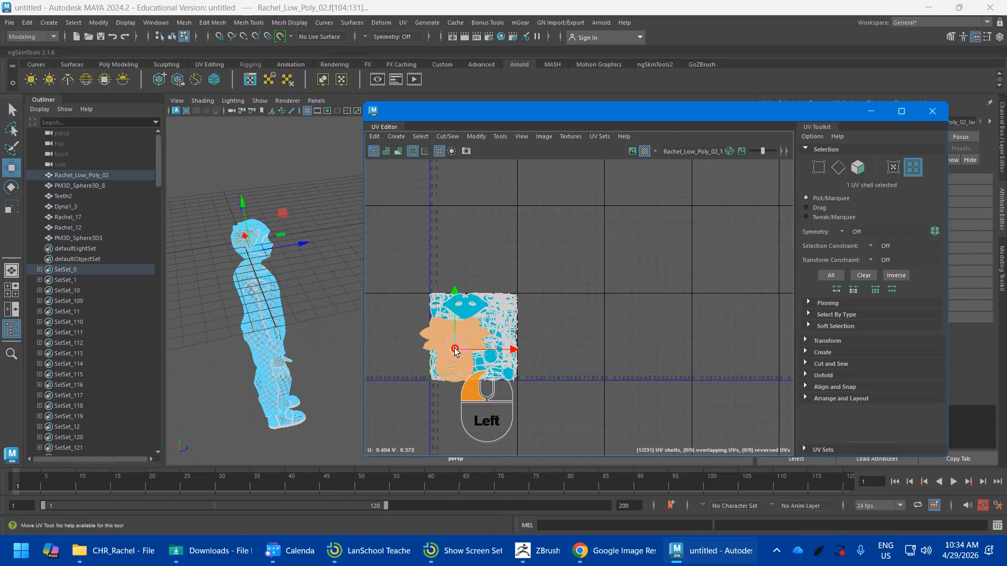
# Step: Display the checker texture behind the shells and neighbouring tiles in the UV Editor
pyautogui.click(633, 152)
pyautogui.keyDown('alt'); pyautogui.moveTo(611, 299); pyautogui.dragTo(723, 235, button='middle'); pyautogui.keyUp('alt')
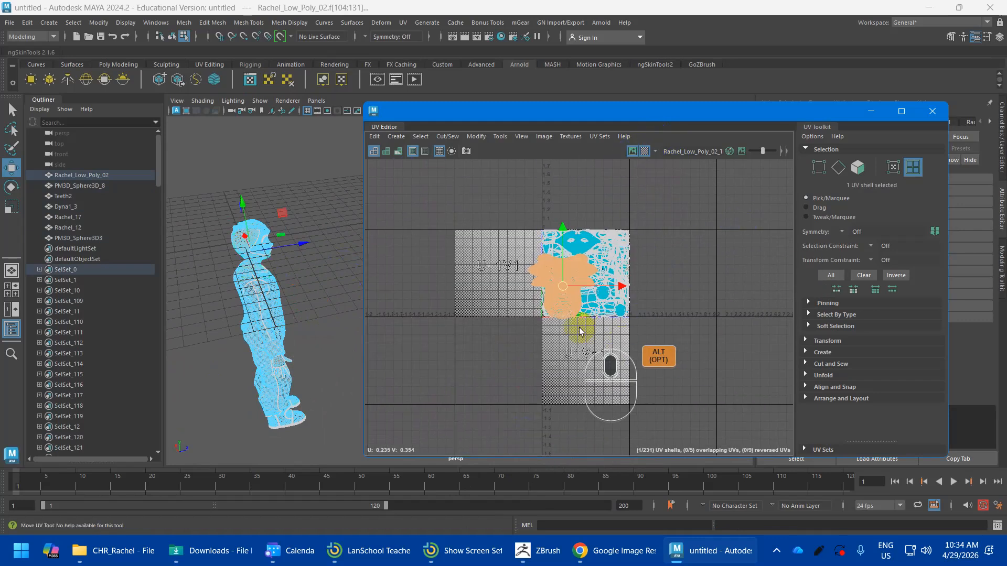
pyautogui.keyDown('alt'); pyautogui.moveTo(679, 272); pyautogui.dragTo(633, 327, button='middle'); pyautogui.keyUp('alt')
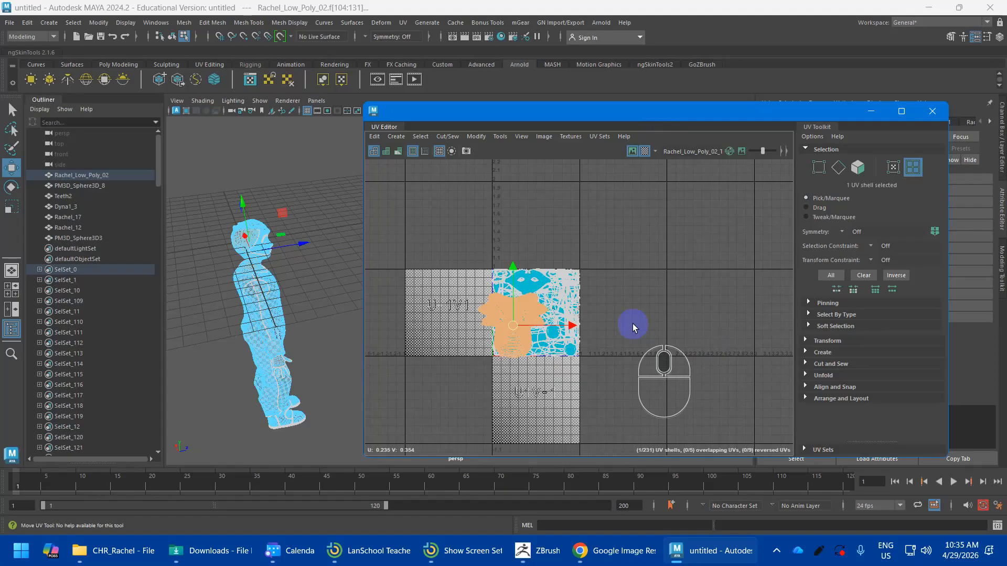
# Step: Hide the viewport grid and select the head mesh in object mode to show its checker and UVs
pyautogui.keyDown('alt'); pyautogui.scroll(4, 238, 227); pyautogui.keyUp('alt')
pyautogui.keyDown('alt'); pyautogui.moveTo(238, 227); pyautogui.dragTo(319, 238, button='middle'); pyautogui.keyUp('alt')
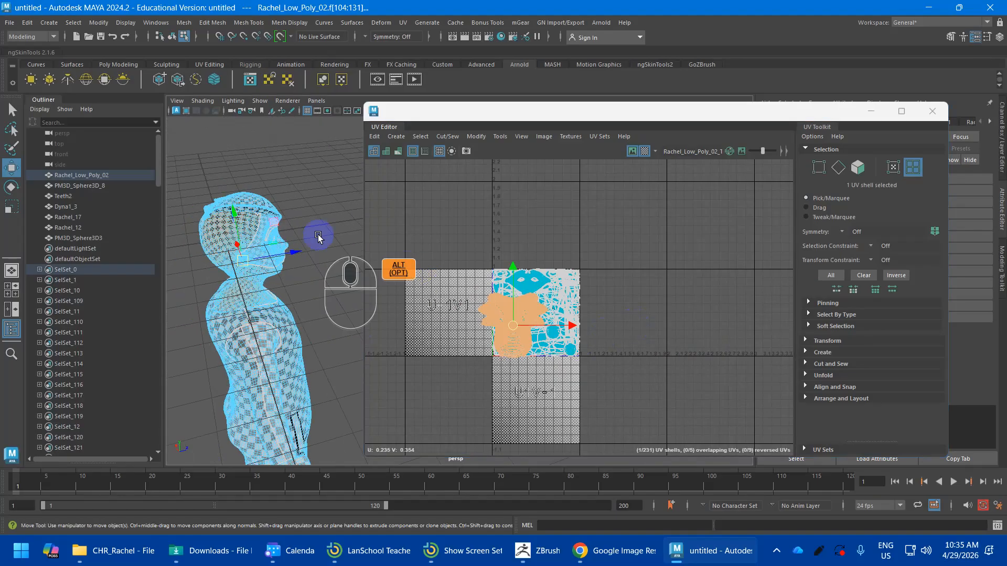
pyautogui.keyDown('alt'); pyautogui.moveTo(319, 239); pyautogui.dragTo(224, 235); pyautogui.keyUp('alt')
pyautogui.keyDown('alt'); pyautogui.scroll(3, 326, 240); pyautogui.keyUp('alt')
pyautogui.keyDown('alt'); pyautogui.click(307, 111); pyautogui.keyUp('alt')
pyautogui.moveTo(275, 220); pyautogui.dragTo(315, 205, button='right')
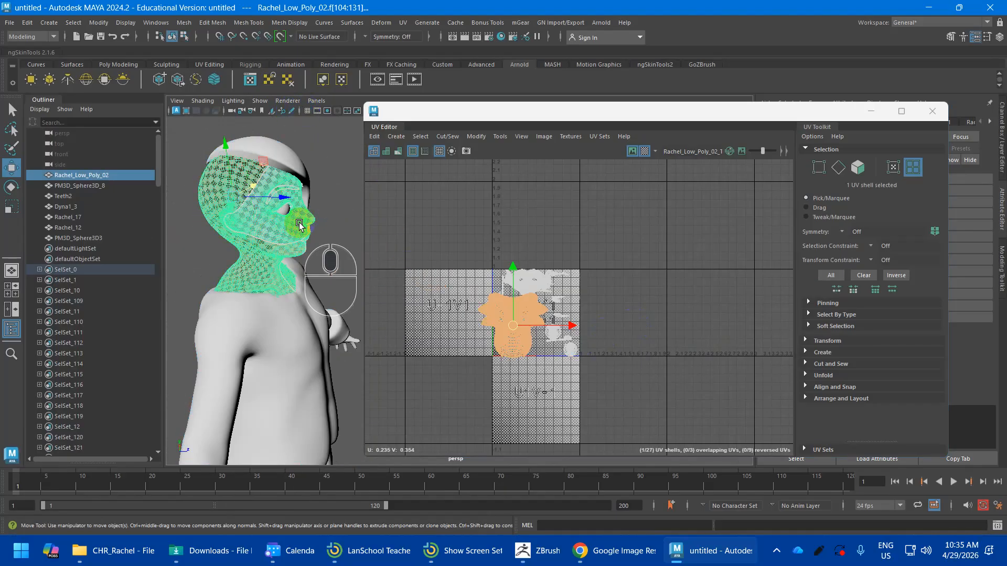
pyautogui.scroll(6, 478, 293)
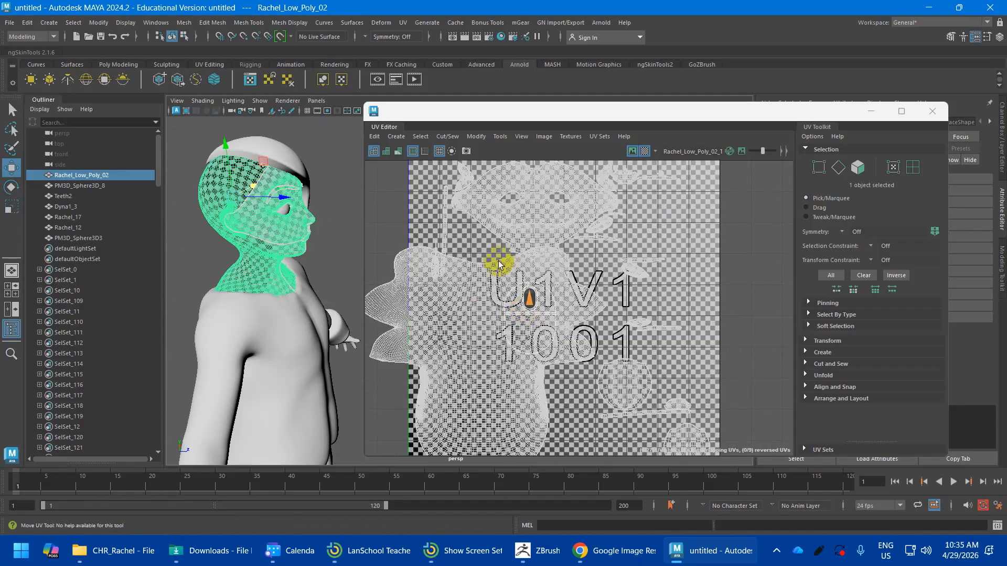
# Step: Hide the checker and texture image in the UV Editor and lay out all the head's UV shells within the first tile
pyautogui.moveTo(498, 283); pyautogui.dragTo(467, 260, button='right')
pyautogui.scroll(-2, 467, 259)
pyautogui.moveTo(416, 190); pyautogui.dragTo(755, 454)
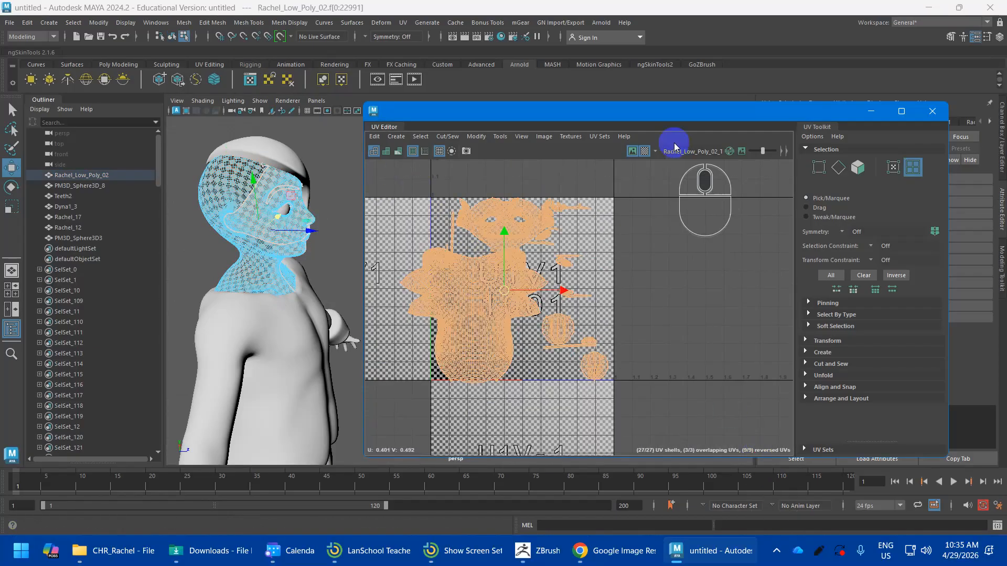
pyautogui.click(643, 152)
pyautogui.click(628, 152)
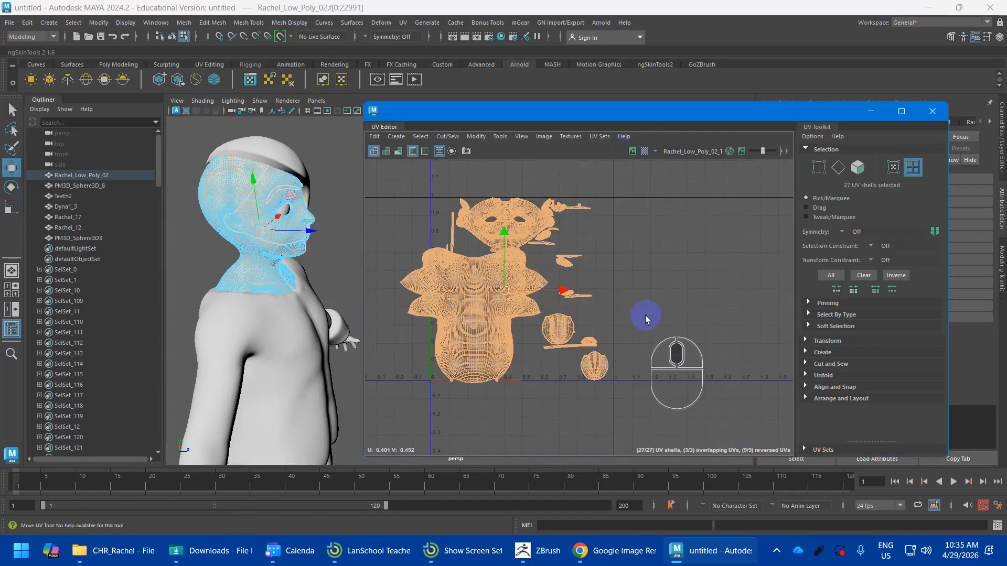
pyautogui.keyDown('shift'); pyautogui.moveTo(504, 282); pyautogui.dragTo(382, 286, button='right'); pyautogui.keyUp('shift')
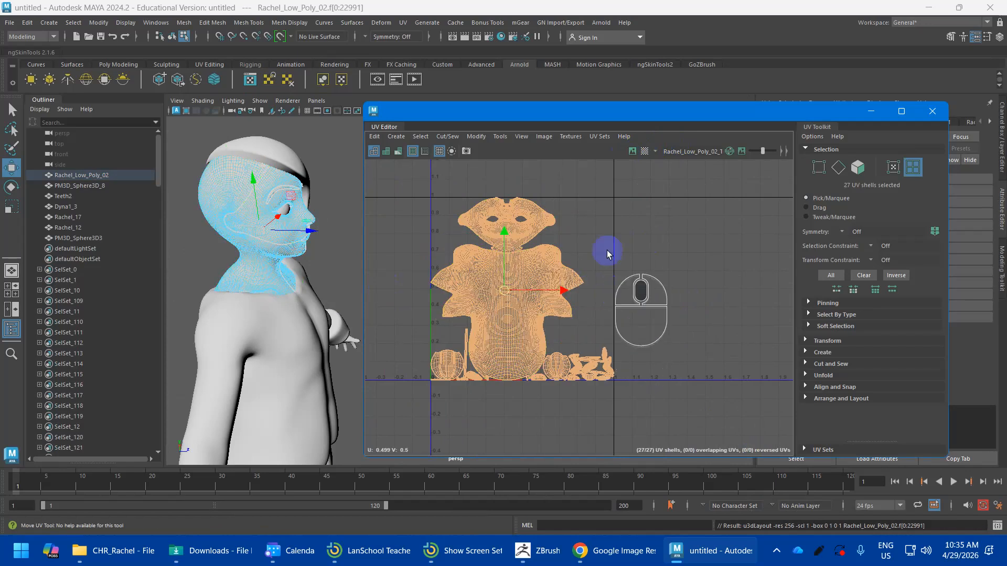
# Step: Move all the head's UV shells by 1.0000 in U into the second tile
pyautogui.click(807, 342)
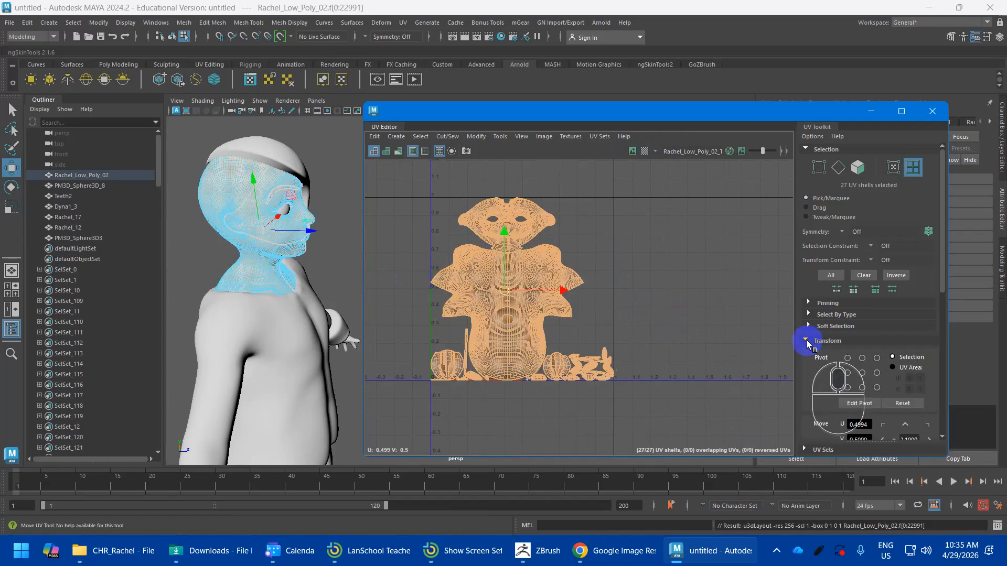
pyautogui.scroll(-3, 871, 321)
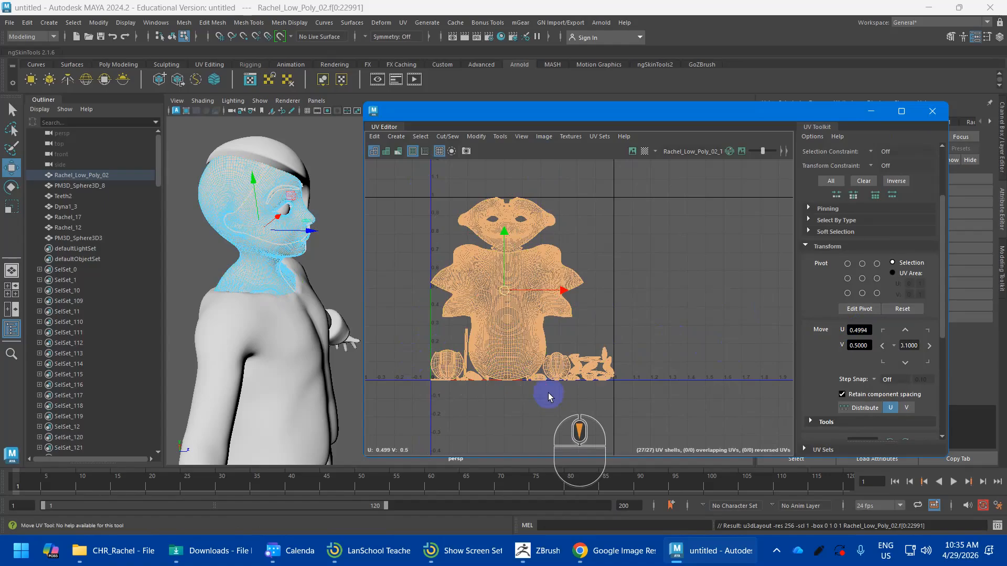
pyautogui.click(929, 348)
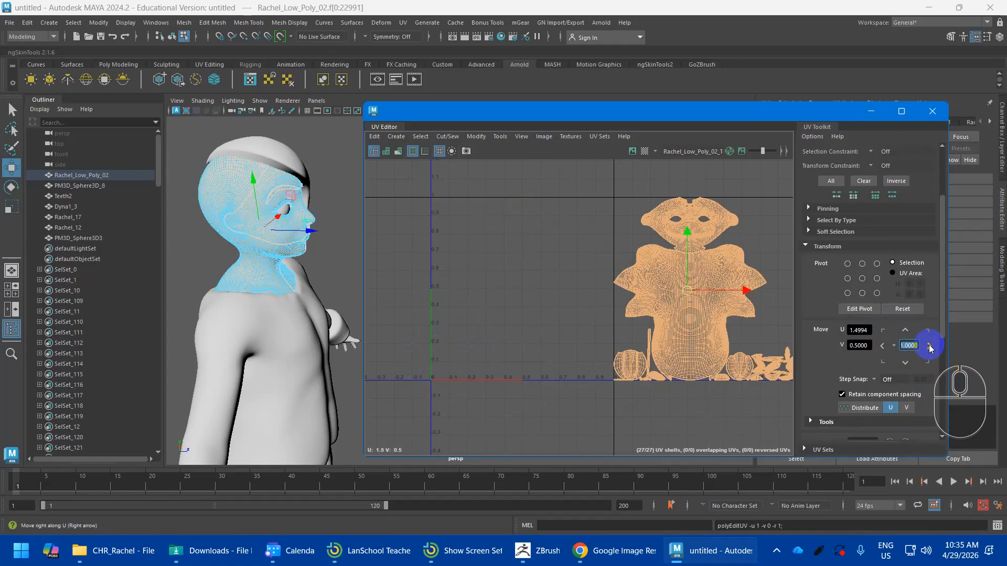
# Step: Display the head's texture image in the UV Editor to compare the first tile with the moved shells
pyautogui.click(632, 151)
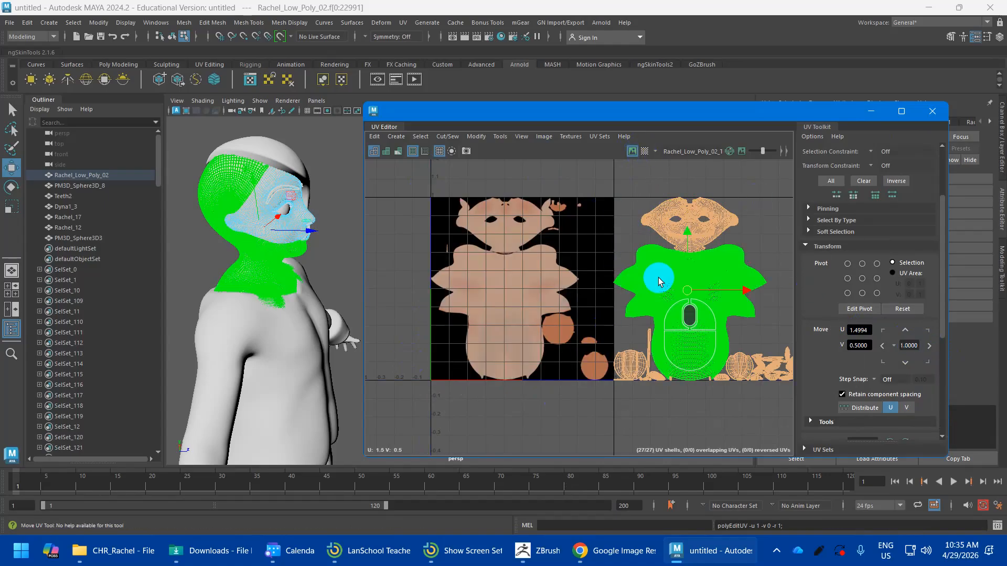
pyautogui.scroll(-3, 687, 288)
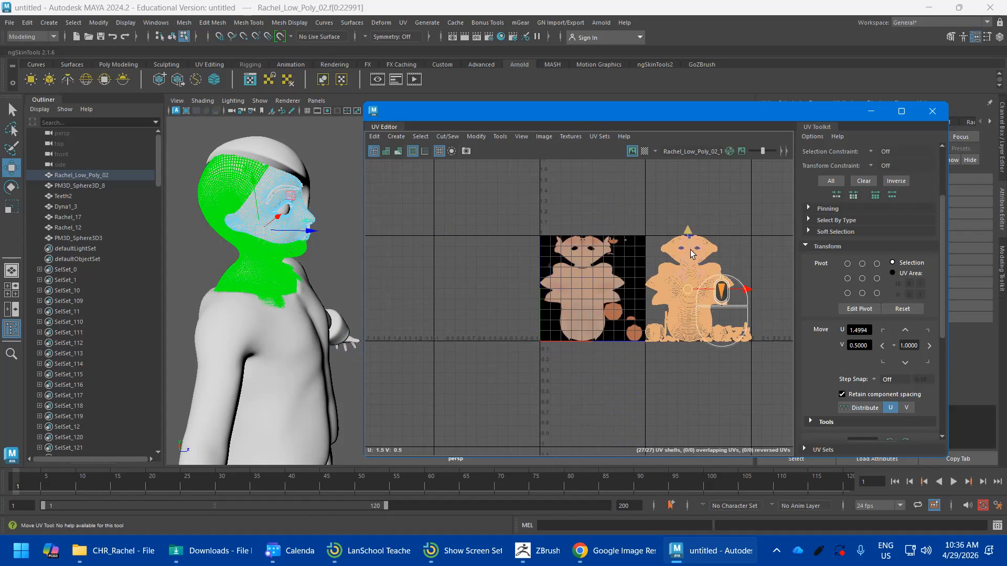
pyautogui.keyDown('alt'); pyautogui.moveTo(670, 362); pyautogui.dragTo(573, 370); pyautogui.keyUp('alt')
pyautogui.scroll(3, 584, 362)
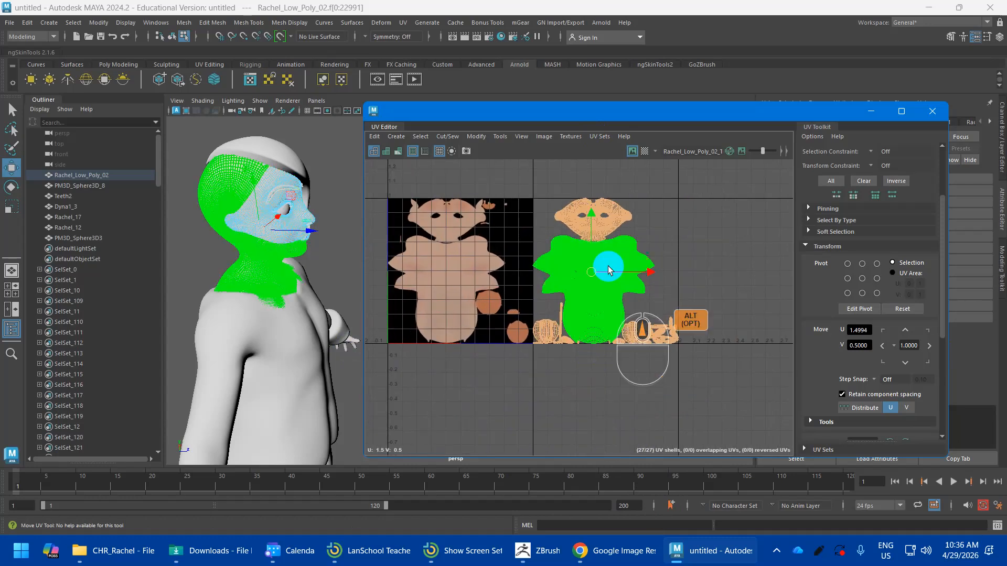
# Step: Return to object mode and select all seven character meshes to show their combined UVs
pyautogui.moveTo(281, 288); pyautogui.dragTo(333, 220, button='right')
pyautogui.press('f')
pyautogui.scroll(-3, 253, 180)
pyautogui.keyDown('alt'); pyautogui.moveTo(254, 180); pyautogui.dragTo(180, 219, button='middle'); pyautogui.keyUp('alt')
pyautogui.scroll(-4, 250, 180)
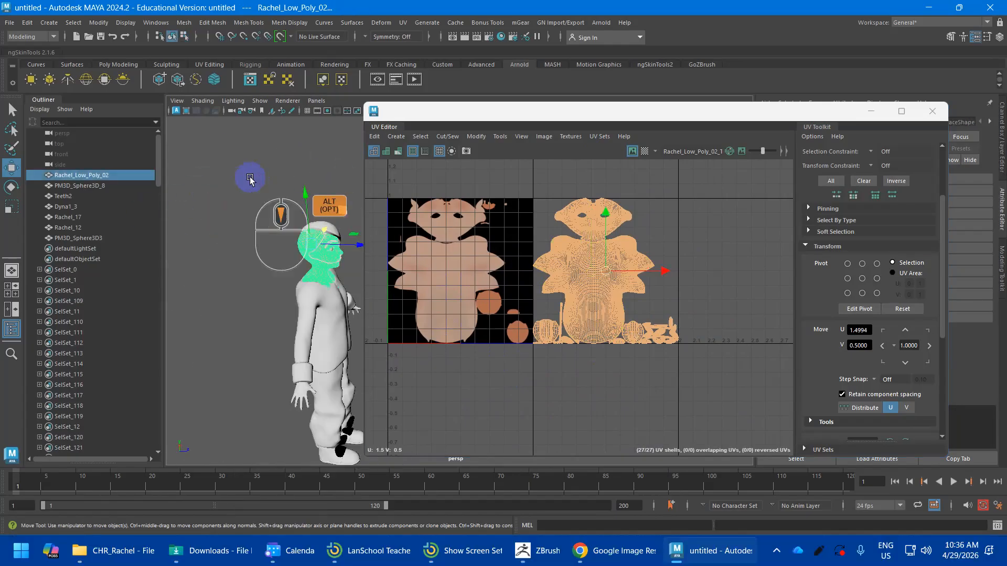
pyautogui.moveTo(302, 185)
pyautogui.keyDown('alt'); pyautogui.mouseDown(button='middle')
pyautogui.moveTo(306, 196)
pyautogui.moveTo(214, 167)
pyautogui.mouseUp(button='middle'); pyautogui.keyUp('alt')
pyautogui.moveTo(208, 220); pyautogui.dragTo(391, 491)
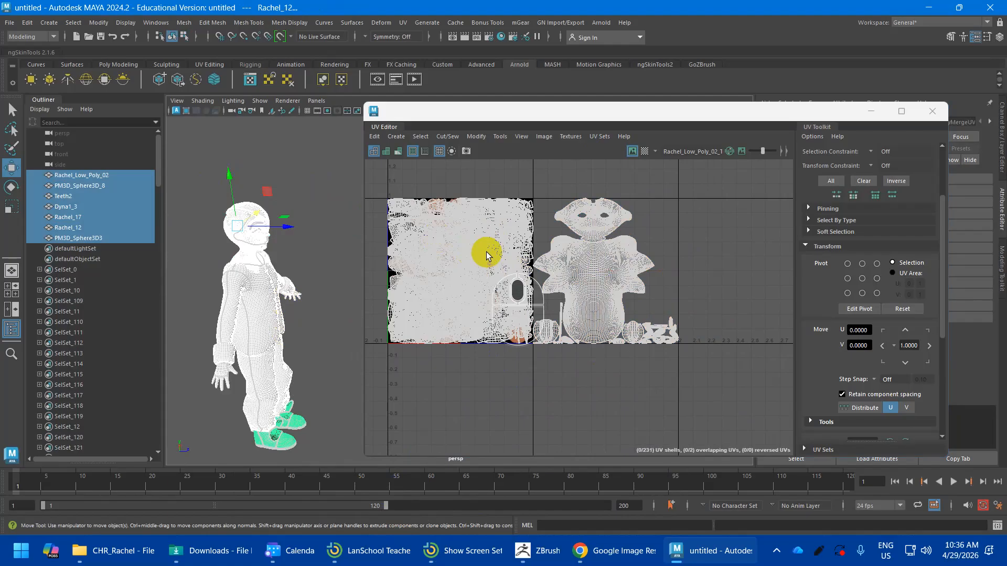
# Step: Select all UV shells of the clothing mesh Dyna1_3 and move them two tiles in positive U, 1.0000 per move
pyautogui.click(250, 314)
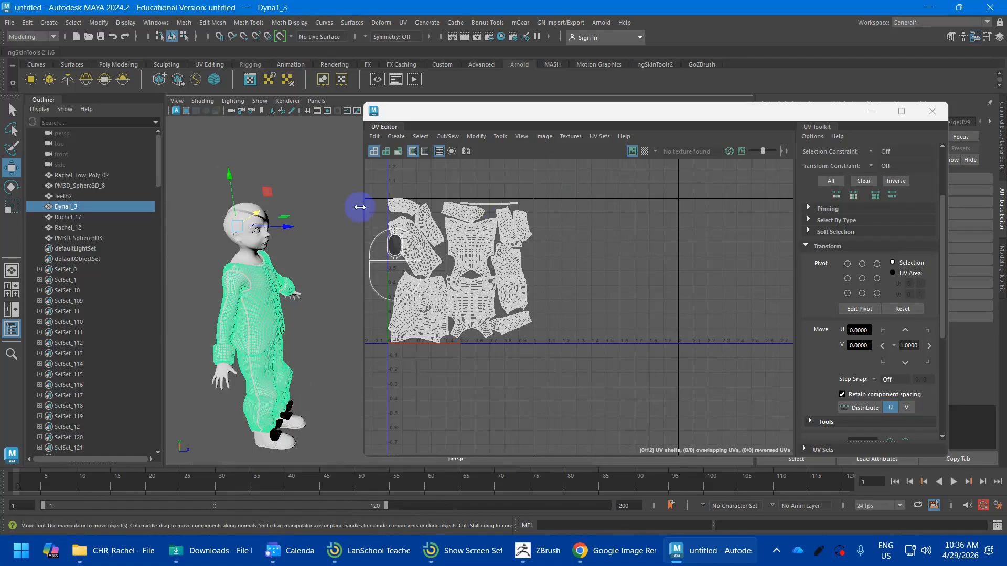
pyautogui.moveTo(383, 191); pyautogui.dragTo(543, 373)
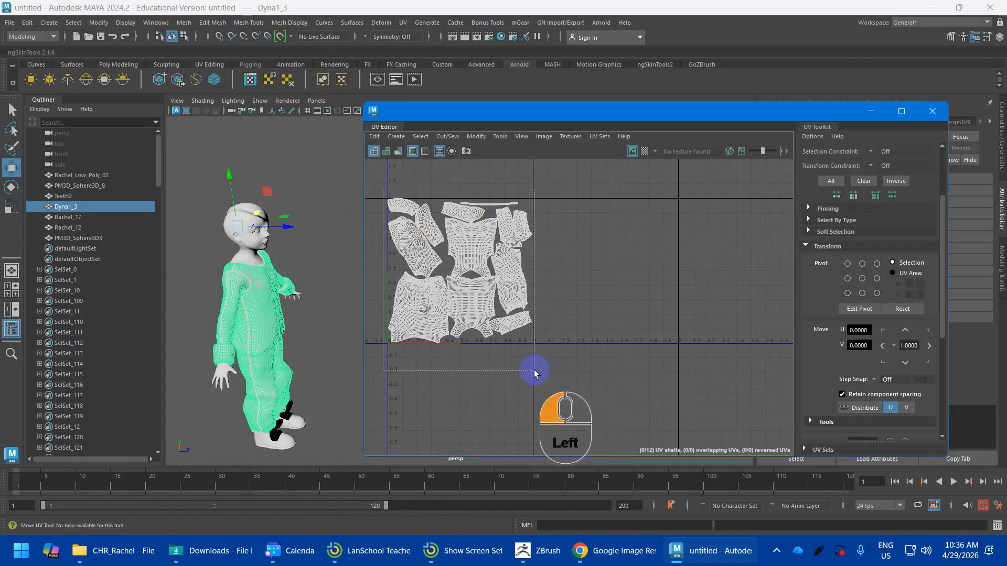
pyautogui.moveTo(488, 259); pyautogui.dragTo(448, 240, button='right')
pyautogui.moveTo(368, 186); pyautogui.dragTo(597, 401)
pyautogui.click(928, 345)
pyautogui.click(928, 345)
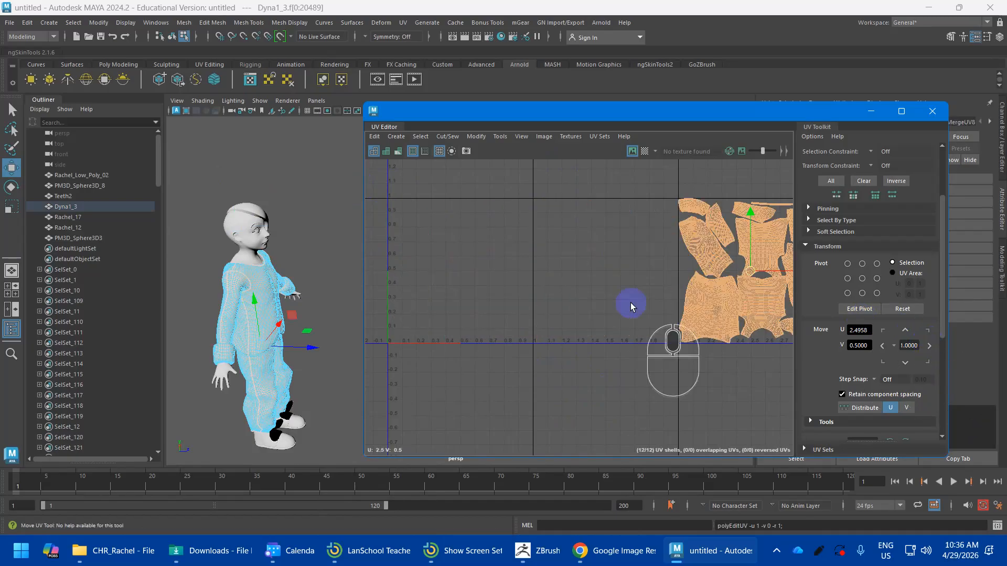
# Step: Switch back to object mode and reselect every character mesh to view the UVs spread across the three tiles
pyautogui.click(245, 256)
pyautogui.scroll(-2, 245, 251)
pyautogui.moveTo(245, 235); pyautogui.dragTo(303, 206, button='right')
pyautogui.moveTo(241, 208); pyautogui.dragTo(347, 470)
pyautogui.keyDown('alt'); pyautogui.moveTo(586, 320); pyautogui.dragTo(481, 329, button='middle'); pyautogui.keyUp('alt')
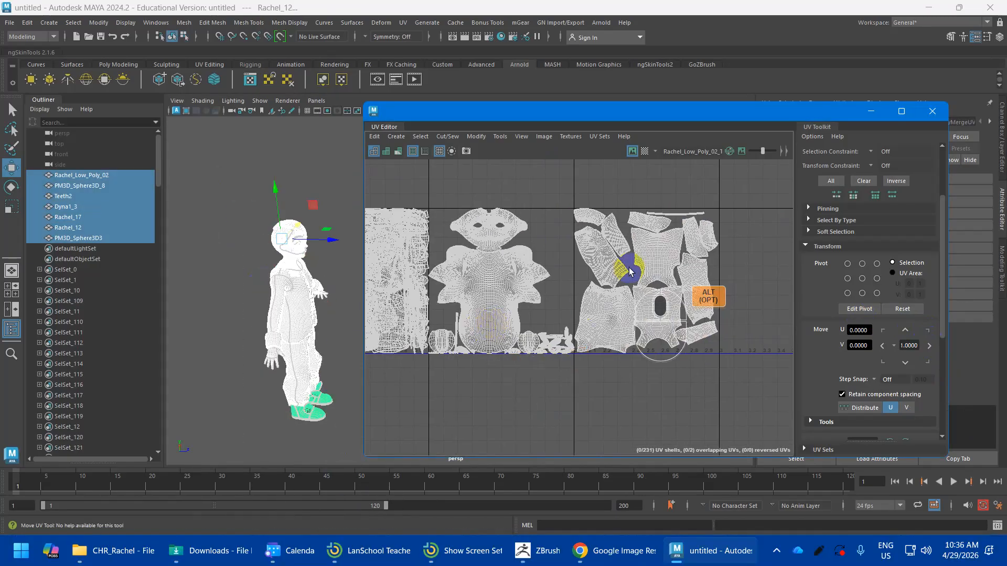
# Step: Switch to Chrome and examine the UDIM references: the UDIM and UVTILE numbering chart and Reddit's UDIM map transfer image
pyautogui.click(597, 545)
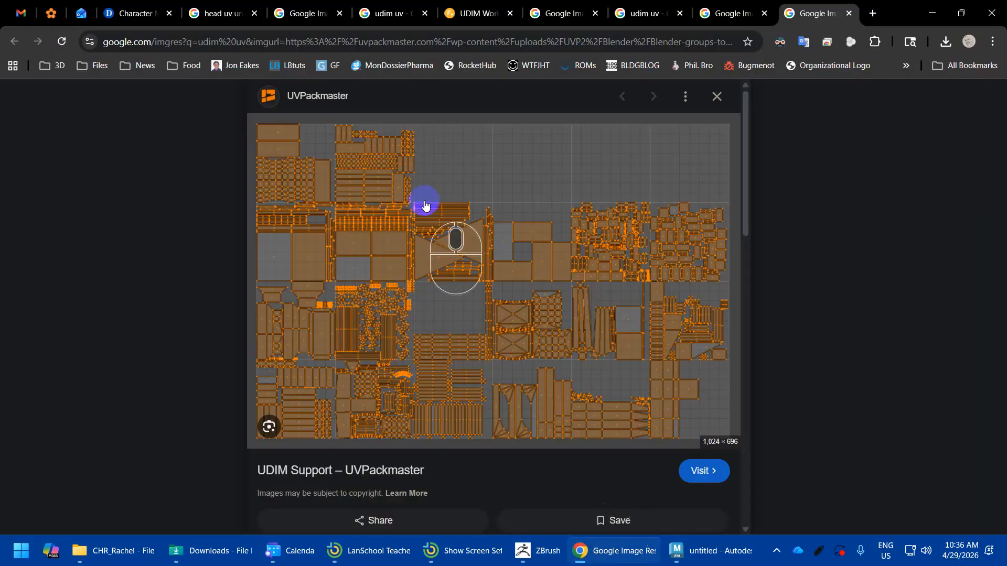
pyautogui.click(726, 17)
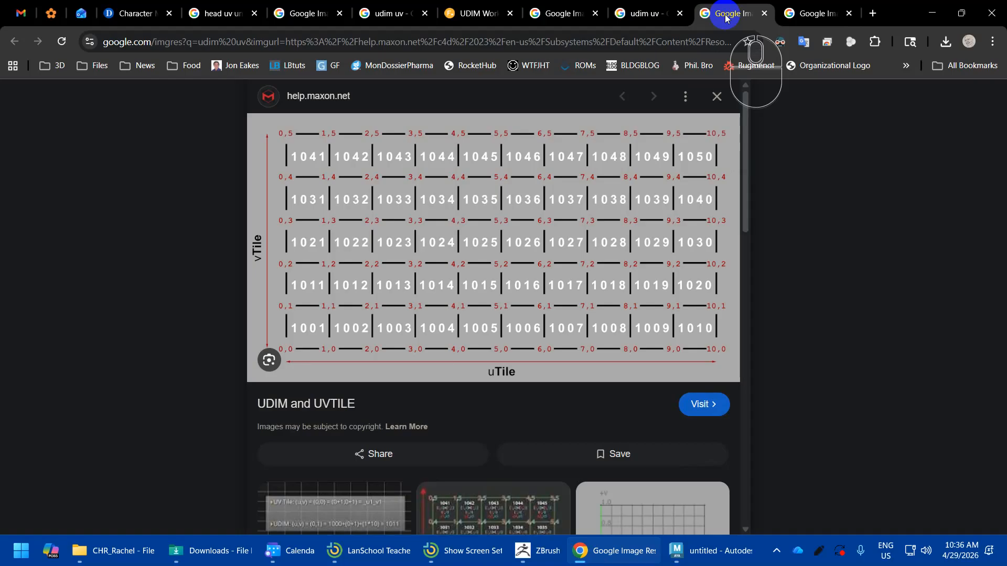
pyautogui.scroll(-6, 638, 232)
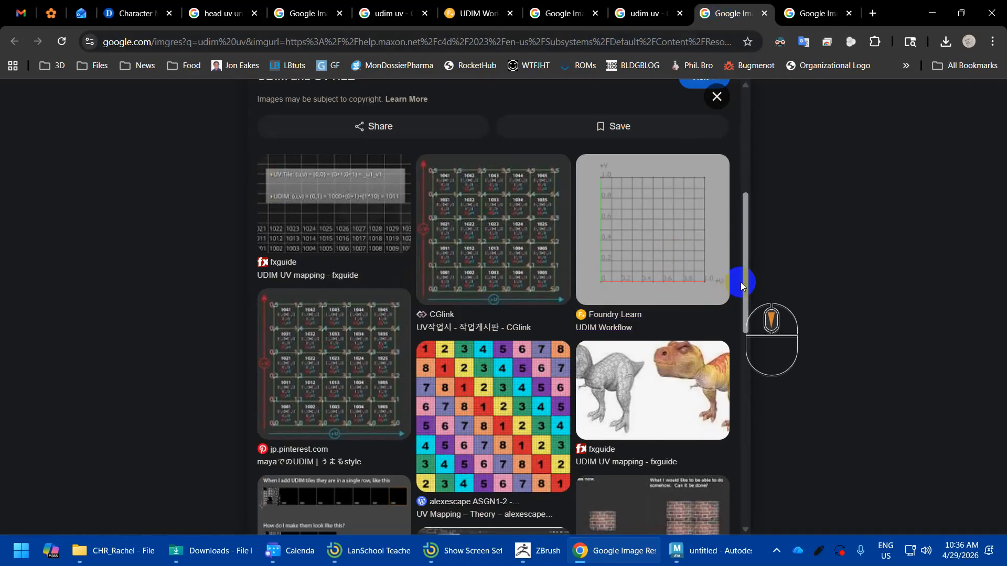
pyautogui.scroll(3, 740, 282)
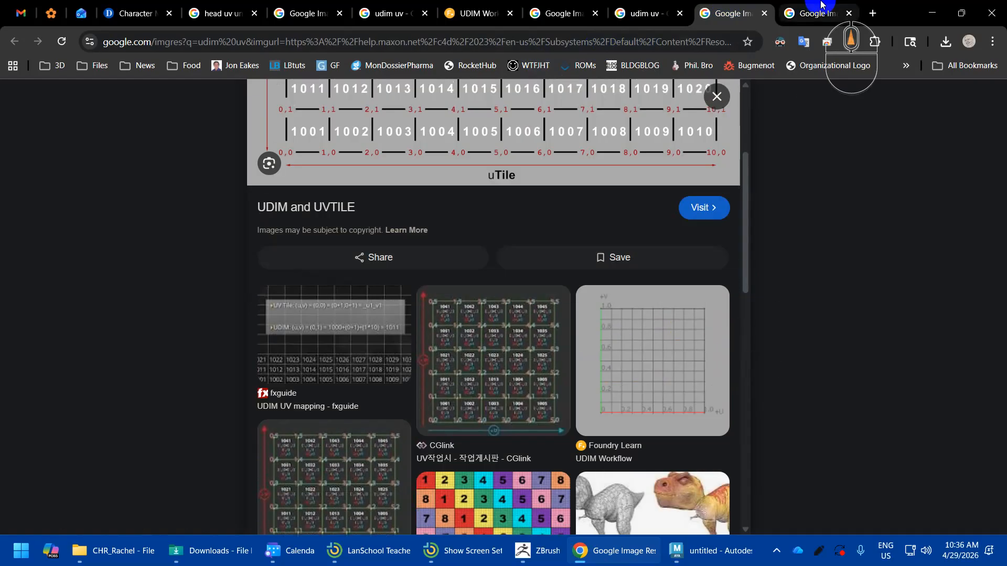
pyautogui.click(643, 16)
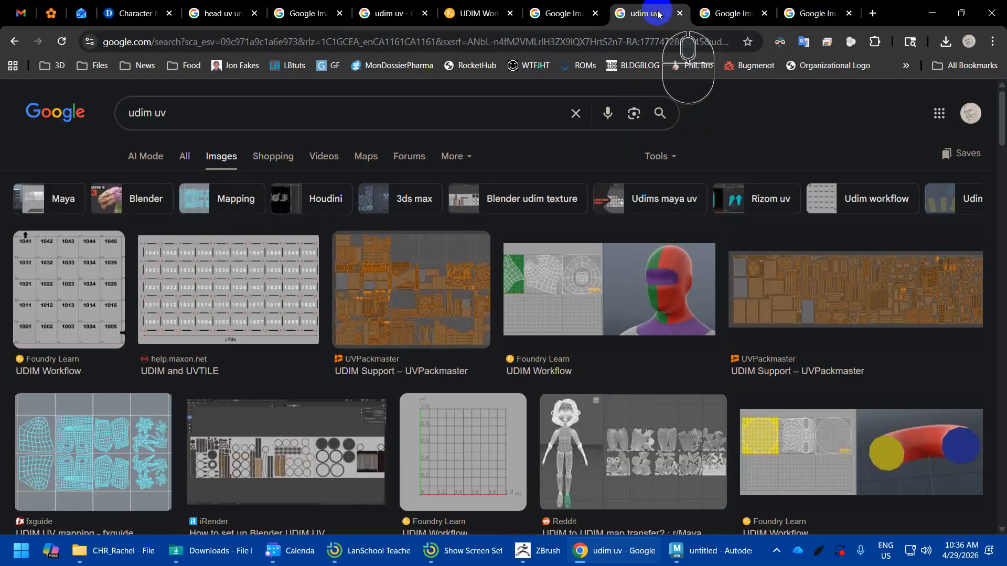
pyautogui.click(567, 394)
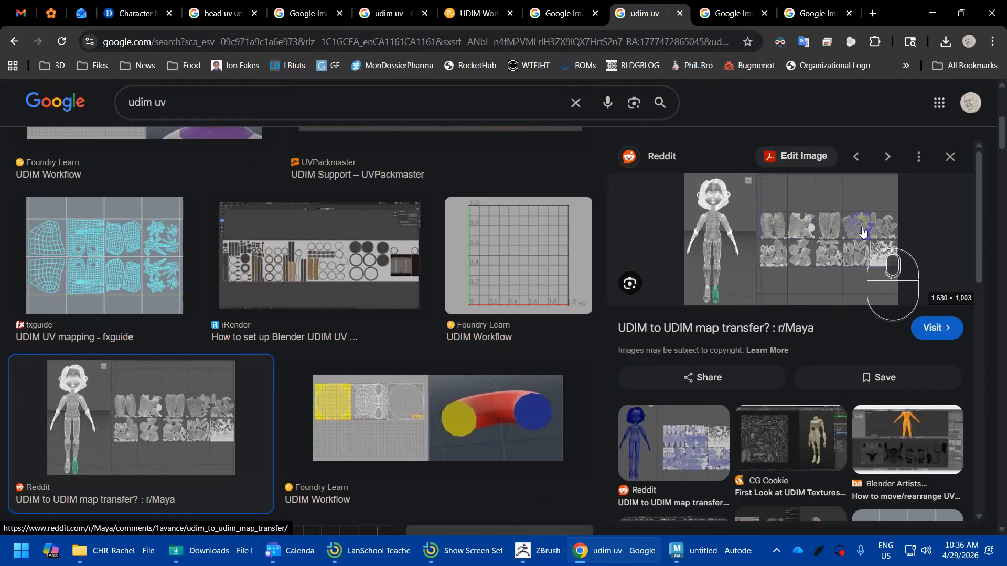
# Step: Switch to ZBrush, turn off Solo to show the whole character, and bring the clothing subtools into the list view
pyautogui.hotkey('alt', 'Tab')
pyautogui.hotkey('alt', 'Tab')
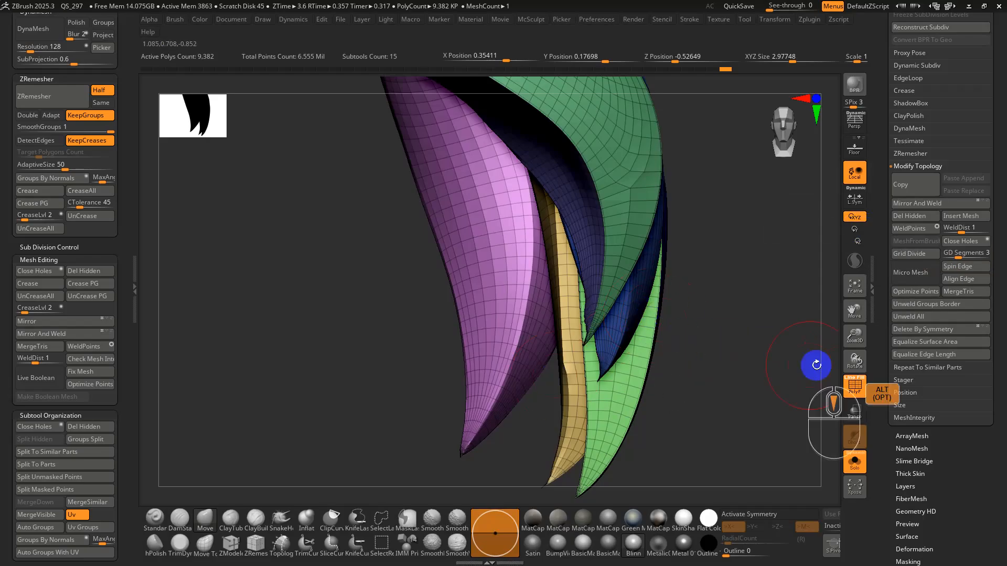
pyautogui.click(854, 461)
pyautogui.keyDown('alt'); pyautogui.moveTo(702, 332); pyautogui.dragTo(836, 157, button='right'); pyautogui.keyUp('alt')
pyautogui.moveTo(885, 147); pyautogui.dragTo(887, 266)
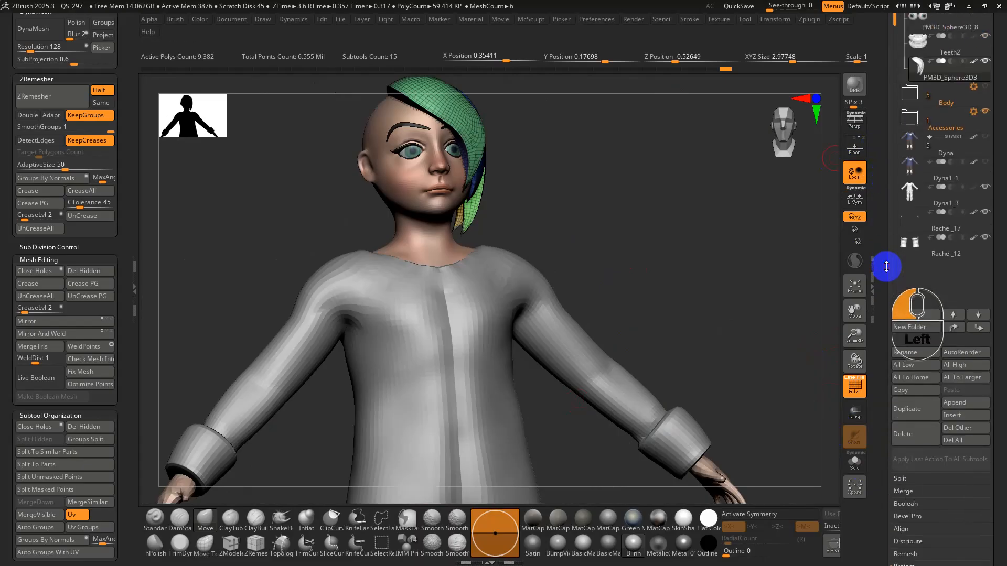
# Step: Make the Dyna1_1 jacket subtool active, isolate it with Solo, and turn off PolyFrame to show its polypaint
pyautogui.click(907, 162)
pyautogui.keyDown('alt'); pyautogui.moveTo(579, 296); pyautogui.dragTo(569, 272, button='right'); pyautogui.keyUp('alt')
pyautogui.click(854, 462)
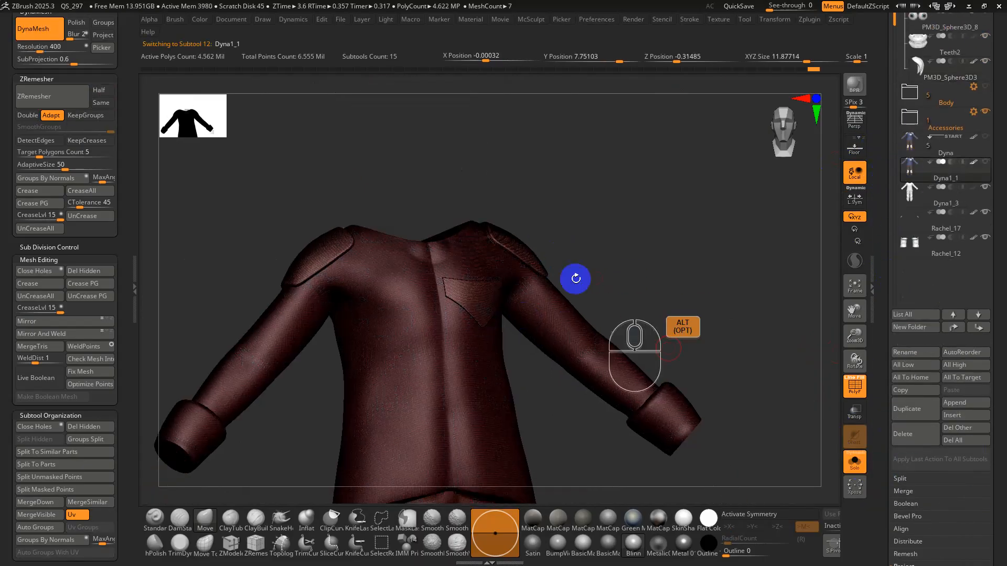
pyautogui.hotkey('shift', 'f')
pyautogui.press('space')
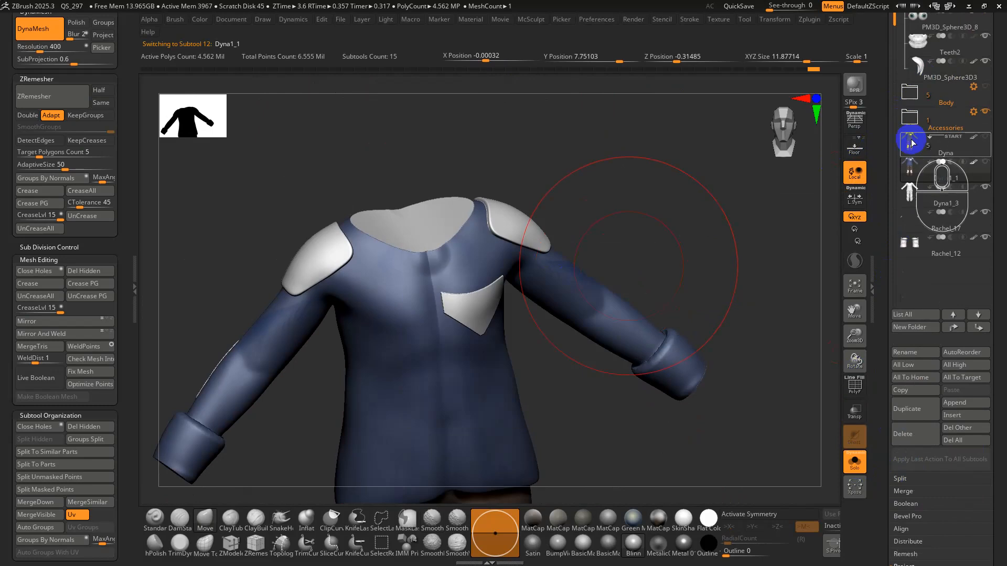
# Step: Make the Dyna clothing subtool active and inspect its polypainted jacket and trousers with PolyFrame toggled
pyautogui.click(918, 140)
pyautogui.hotkey('shift', 'f')
pyautogui.moveTo(553, 261); pyautogui.dragTo(162, 353, button='right')
pyautogui.hotkey('shift', 'f')
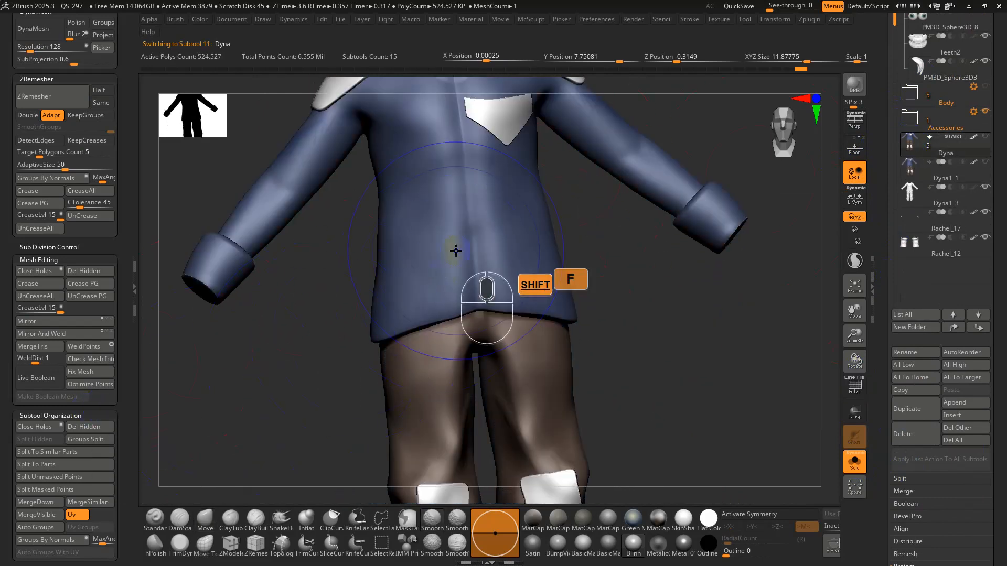
# Step: Check the Dyna subtool's polygroups by isolating parts of the clothing, and restore the full outfit's visibility
pyautogui.hotkey('shift', 'f')
pyautogui.keyDown('ctrl'); pyautogui.keyDown('shift'); pyautogui.click(458, 247); pyautogui.keyUp('shift'); pyautogui.keyUp('ctrl')
pyautogui.keyDown('ctrl'); pyautogui.keyDown('shift'); pyautogui.click(458, 247); pyautogui.keyUp('shift'); pyautogui.keyUp('ctrl')
pyautogui.keyDown('alt'); pyautogui.moveTo(479, 215); pyautogui.dragTo(499, 256, button='right'); pyautogui.keyUp('alt')
pyautogui.keyDown('ctrl'); pyautogui.keyDown('shift'); pyautogui.click(554, 316); pyautogui.keyUp('shift'); pyautogui.keyUp('ctrl')
pyautogui.moveTo(553, 316)
pyautogui.keyDown('alt'); pyautogui.mouseDown(button='right')
pyautogui.moveTo(483, 257)
pyautogui.moveTo(479, 207)
pyautogui.mouseUp(button='right'); pyautogui.keyUp('alt')
pyautogui.moveTo(482, 265)
pyautogui.mouseDown(button='right')
pyautogui.moveTo(515, 272)
pyautogui.moveTo(491, 283)
pyautogui.moveTo(472, 221)
pyautogui.mouseUp(button='right')
pyautogui.hotkey('shift', 'f')
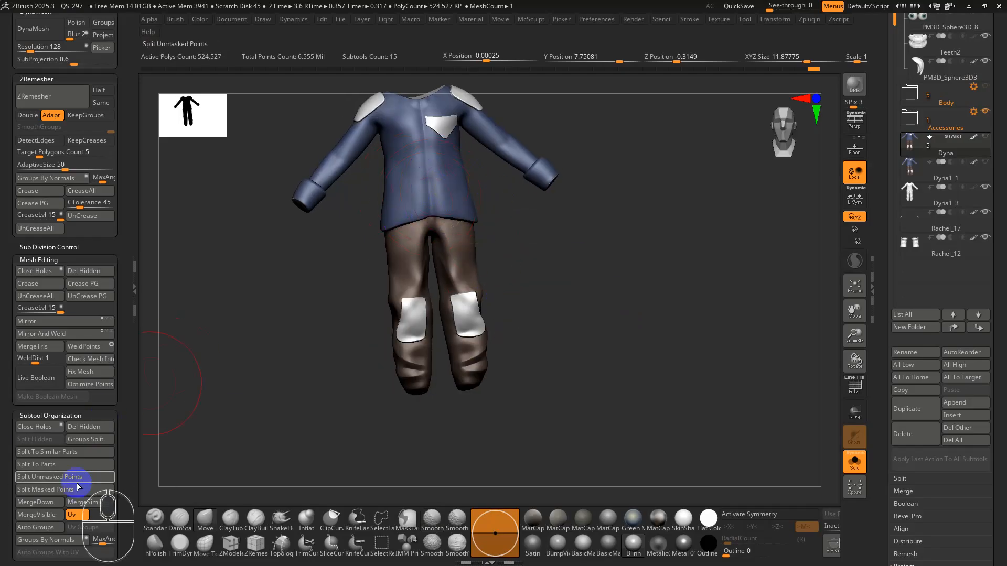
# Step: Apply Auto Groups to the Dyna clothing and compare its polygroups with the polypaint around the shoulder pads and chest pocket
pyautogui.click(41, 531)
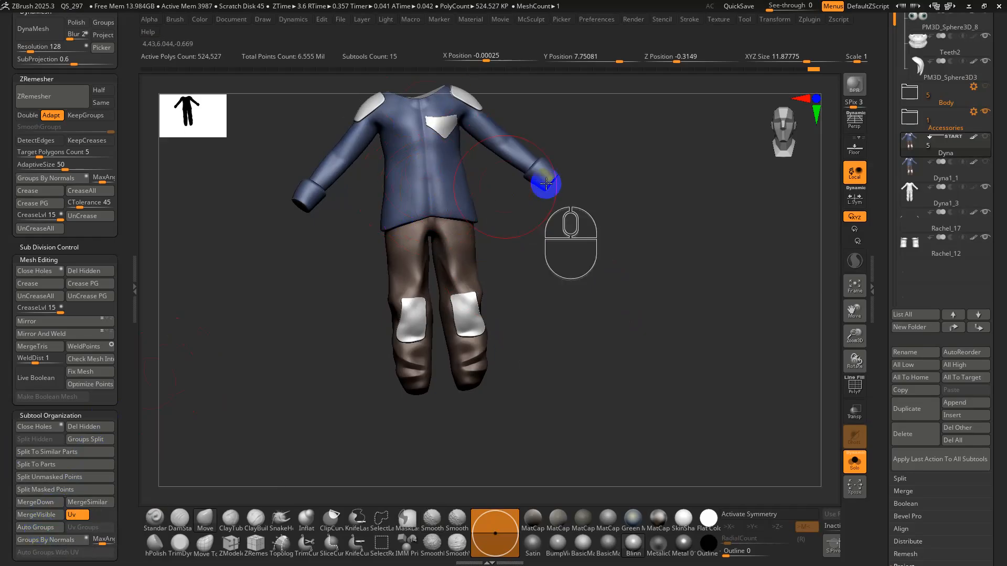
pyautogui.hotkey('shift', 'f')
pyautogui.hotkey('shift', 'f')
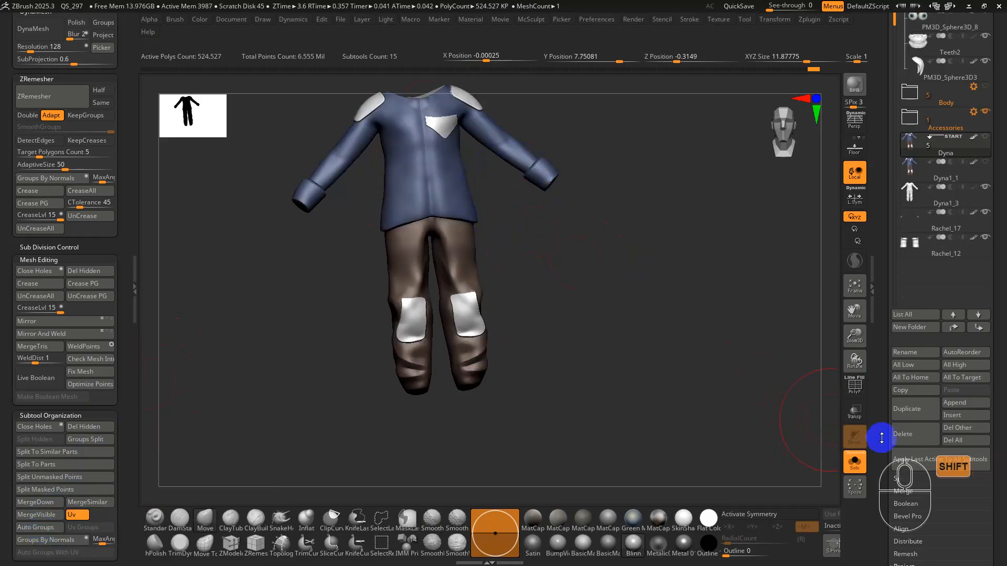
pyautogui.hotkey('shift', 'f')
pyautogui.keyDown('alt'); pyautogui.moveTo(455, 150); pyautogui.dragTo(580, 400, button='right'); pyautogui.keyUp('alt')
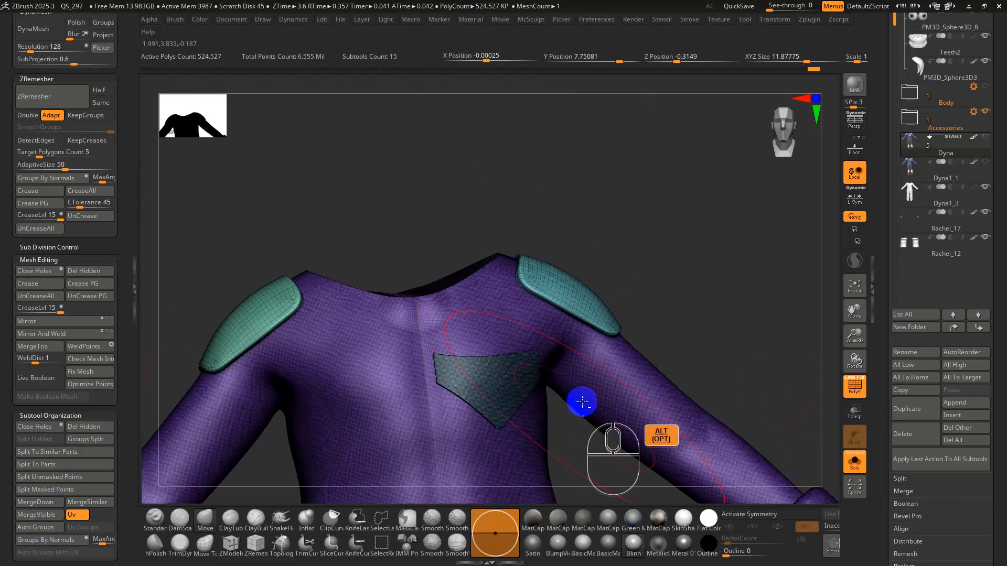
pyautogui.keyDown('alt'); pyautogui.moveTo(579, 356); pyautogui.dragTo(564, 281, button='right'); pyautogui.keyUp('alt')
pyautogui.hotkey('shift', 'f')
pyautogui.keyDown('shift'); pyautogui.moveTo(710, 321); pyautogui.dragTo(830, 369); pyautogui.keyUp('shift')
pyautogui.scroll(-5, 881, 416)
pyautogui.hotkey('shift', 'f')
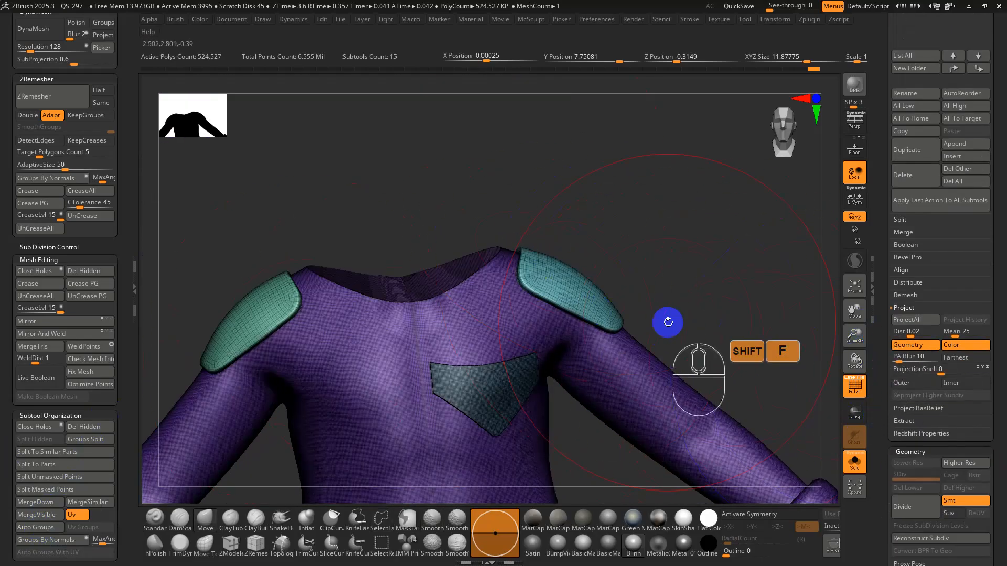
pyautogui.keyDown('alt'); pyautogui.moveTo(665, 319); pyautogui.dragTo(619, 215, button='right'); pyautogui.keyUp('alt')
# Step: Subdivide the Dyna clothing mesh once and open the Texture Map creation options
pyautogui.moveTo(886, 467); pyautogui.dragTo(899, 299)
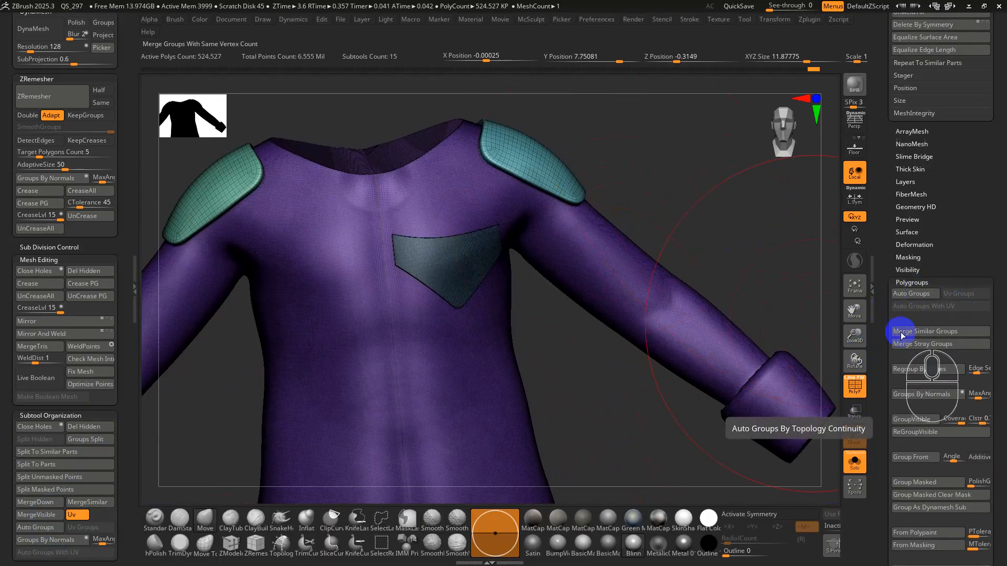
pyautogui.click(913, 282)
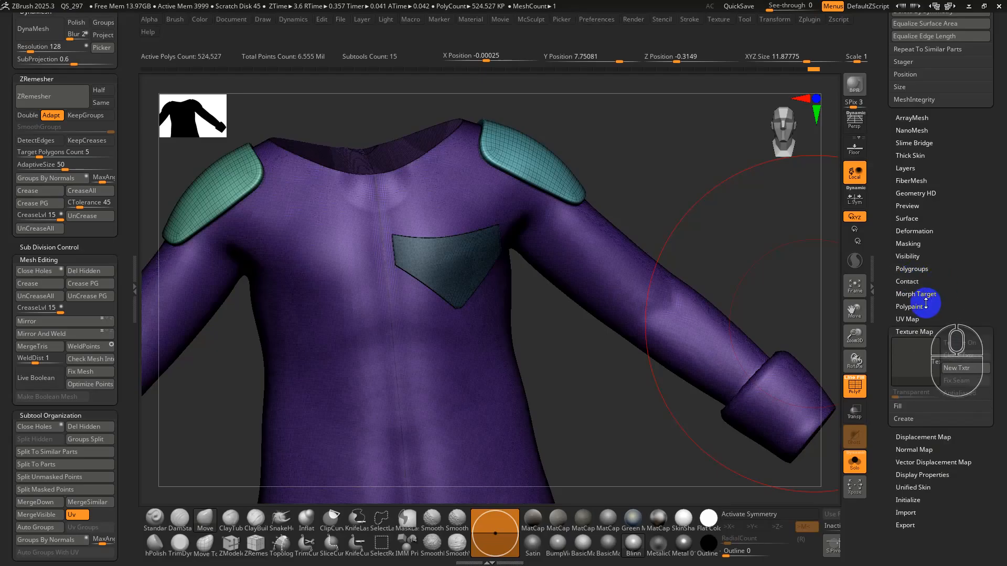
pyautogui.hotkey('ctrl', 'd')
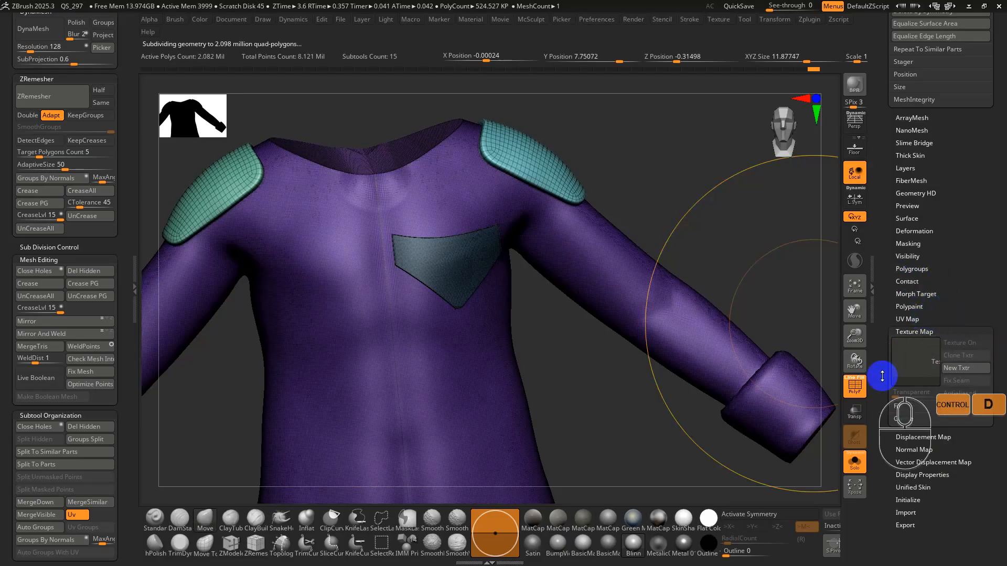
pyautogui.moveTo(880, 348); pyautogui.dragTo(889, 294)
pyautogui.click(904, 313)
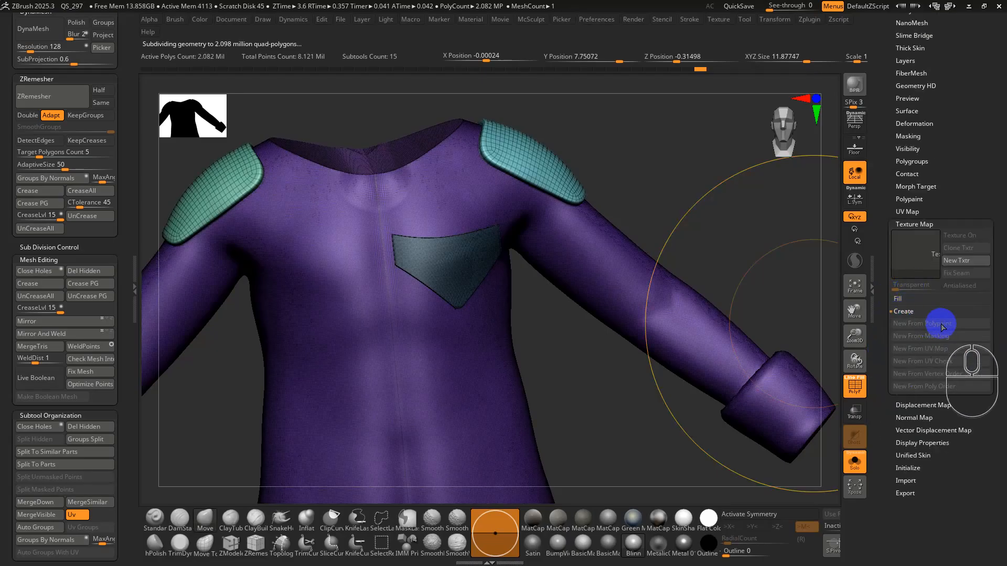
# Step: Apply Polypaint From Polygroups to the Dyna clothing and check the resulting colours across the whole outfit
pyautogui.hotkey('shift', 'f')
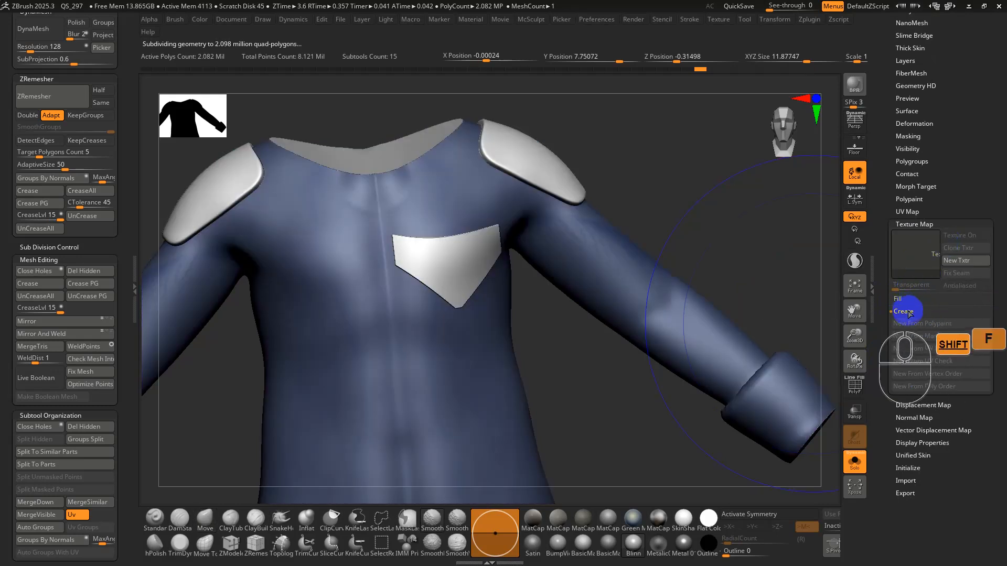
pyautogui.hotkey('shift', 'f')
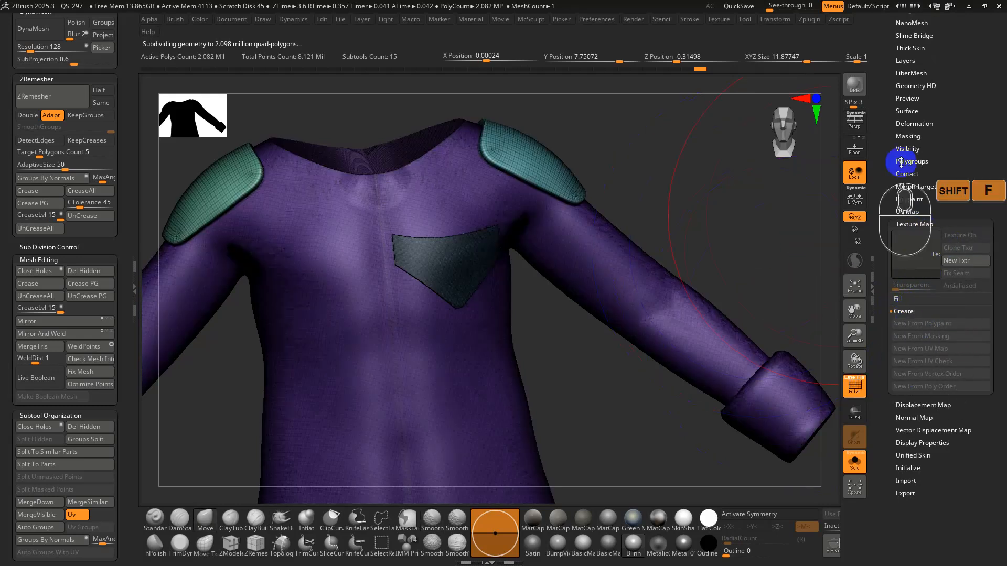
pyautogui.moveTo(962, 185); pyautogui.dragTo(965, 220)
pyautogui.moveTo(966, 129); pyautogui.dragTo(971, 190)
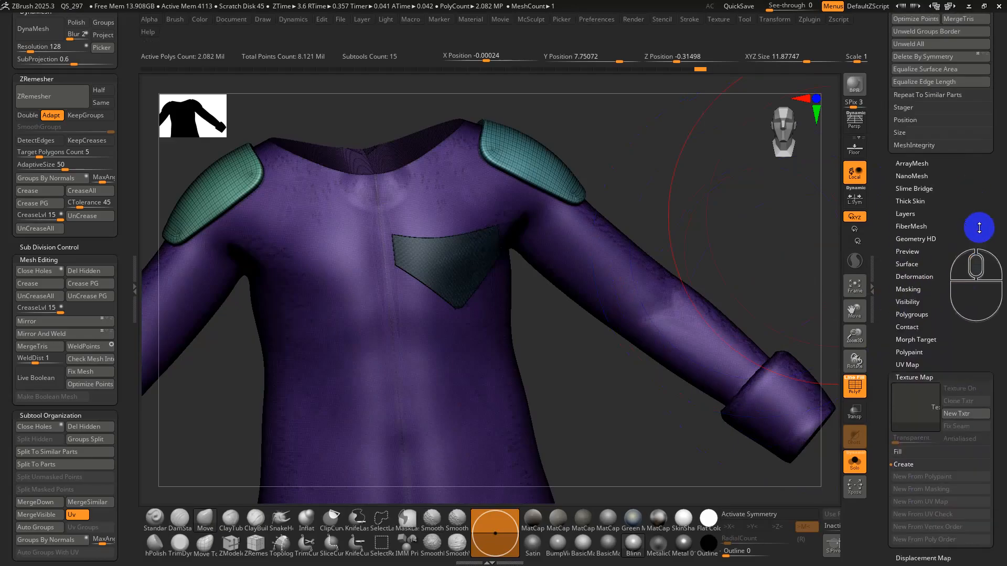
pyautogui.click(909, 352)
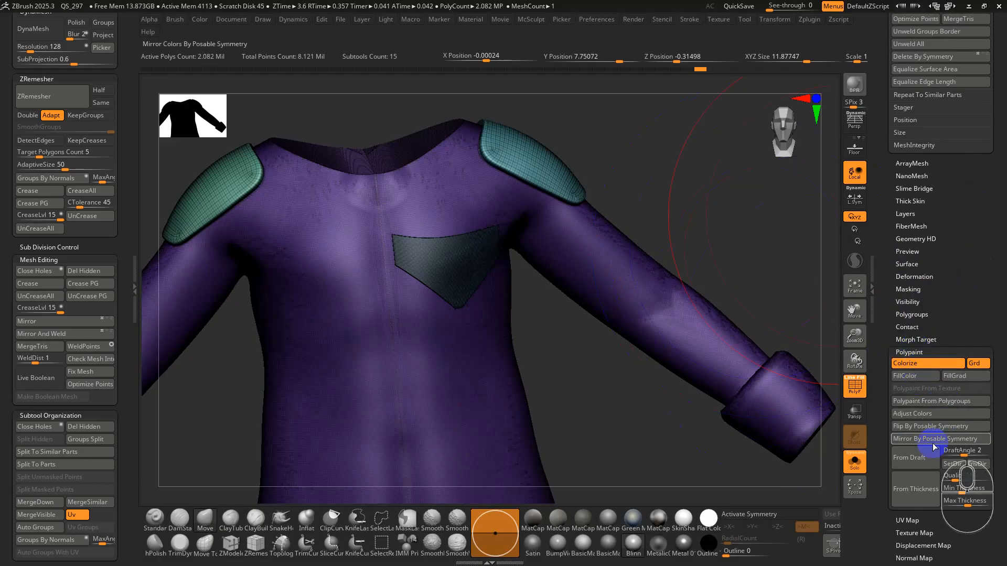
pyautogui.click(935, 401)
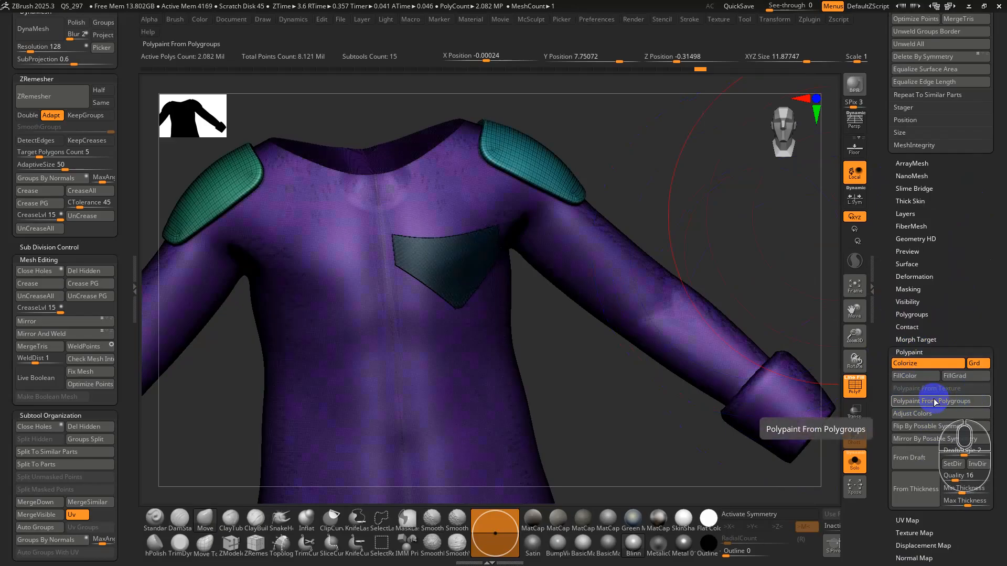
pyautogui.keyDown('alt'); pyautogui.moveTo(757, 337); pyautogui.dragTo(440, 334); pyautogui.keyUp('alt')
pyautogui.keyDown('alt'); pyautogui.moveTo(594, 366); pyautogui.dragTo(572, 314, button='right'); pyautogui.keyUp('alt')
pyautogui.keyDown('alt'); pyautogui.moveTo(607, 349); pyautogui.dragTo(565, 258, button='right'); pyautogui.keyUp('alt')
pyautogui.keyDown('alt'); pyautogui.moveTo(550, 378); pyautogui.dragTo(621, 459, button='right'); pyautogui.keyUp('alt')
pyautogui.moveTo(588, 338); pyautogui.dragTo(575, 342, button='right')
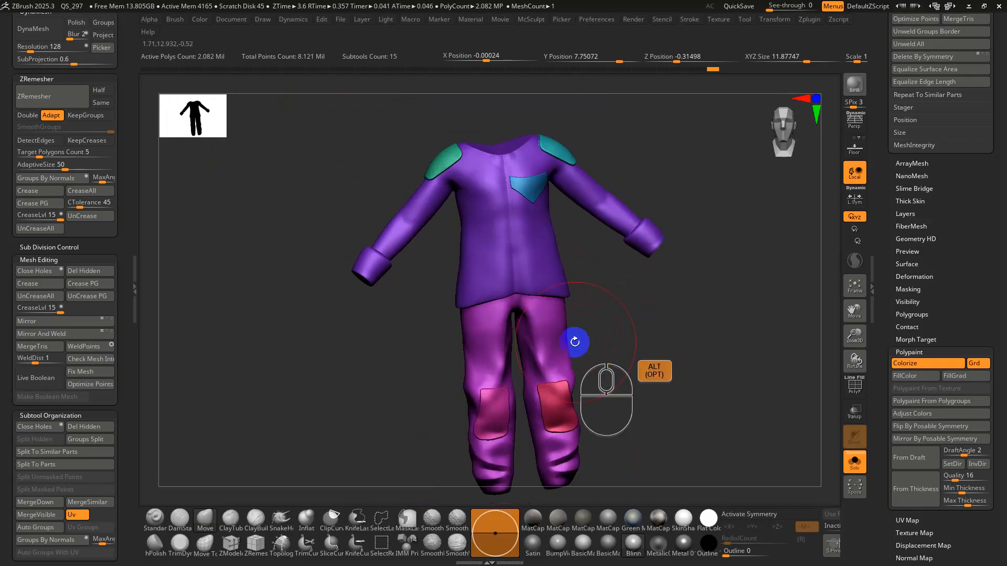
# Step: Hide the trousers, the jacket and the inner waist piece so only the separate clothing patches stay visible
pyautogui.keyDown('ctrl'); pyautogui.keyDown('shift'); pyautogui.click(537, 340); pyautogui.keyUp('shift'); pyautogui.keyUp('ctrl')
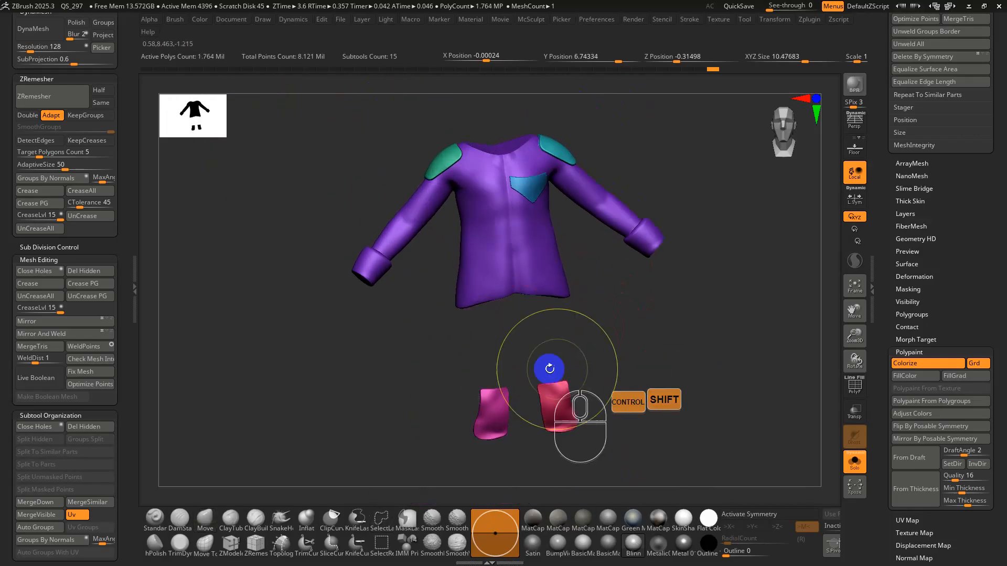
pyautogui.keyDown('ctrl'); pyautogui.keyDown('shift'); pyautogui.click(529, 264); pyautogui.keyUp('shift'); pyautogui.keyUp('ctrl')
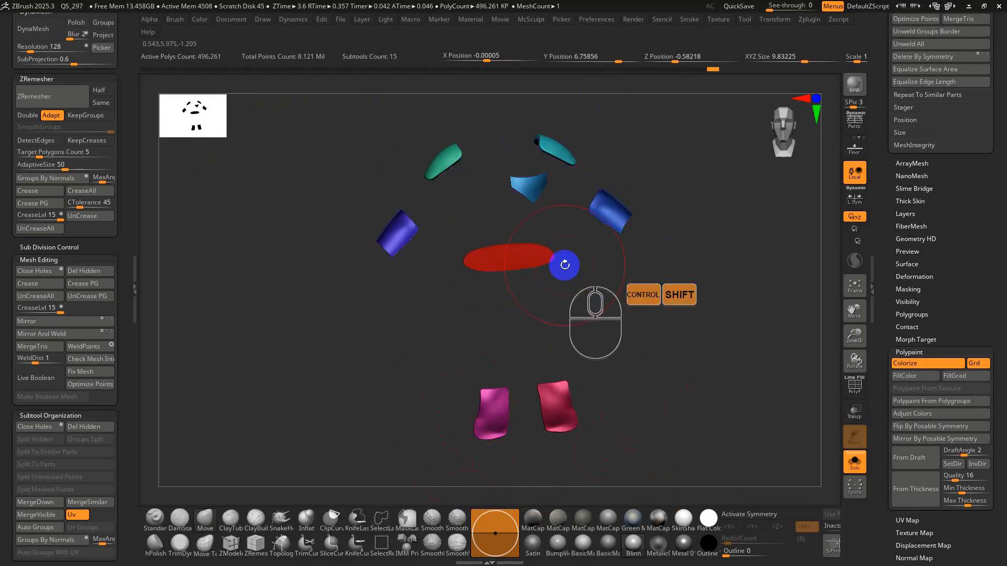
pyautogui.keyDown('ctrl'); pyautogui.keyDown('shift'); pyautogui.click(524, 257); pyautogui.keyUp('shift'); pyautogui.keyUp('ctrl')
pyautogui.moveTo(467, 193); pyautogui.dragTo(462, 165, button='right')
pyautogui.keyDown('shift'); pyautogui.moveTo(601, 358); pyautogui.dragTo(645, 382, button='right'); pyautogui.keyUp('shift')
# Step: Combine the shoulder pads, chest pocket and elbow patches into one polygroup with the knee patches hidden, and restore the full outfit
pyautogui.hotkey('shift', 'f')
pyautogui.keyDown('shift'); pyautogui.moveTo(639, 241); pyautogui.dragTo(607, 238, button='right'); pyautogui.keyUp('shift')
pyautogui.keyDown('ctrl'); pyautogui.keyDown('alt'); pyautogui.keyDown('shift'); pyautogui.moveTo(575, 374); pyautogui.dragTo(399, 476); pyautogui.keyUp('shift'); pyautogui.keyUp('alt'); pyautogui.keyUp('ctrl')
pyautogui.hotkey('ctrl', 'z')
pyautogui.moveTo(599, 352)
pyautogui.keyDown('ctrl'); pyautogui.keyDown('alt'); pyautogui.keyDown('shift'); pyautogui.mouseDown()
pyautogui.moveTo(423, 477)
pyautogui.moveTo(704, 468)
pyautogui.mouseUp(); pyautogui.keyUp('shift'); pyautogui.keyUp('alt'); pyautogui.keyUp('ctrl')
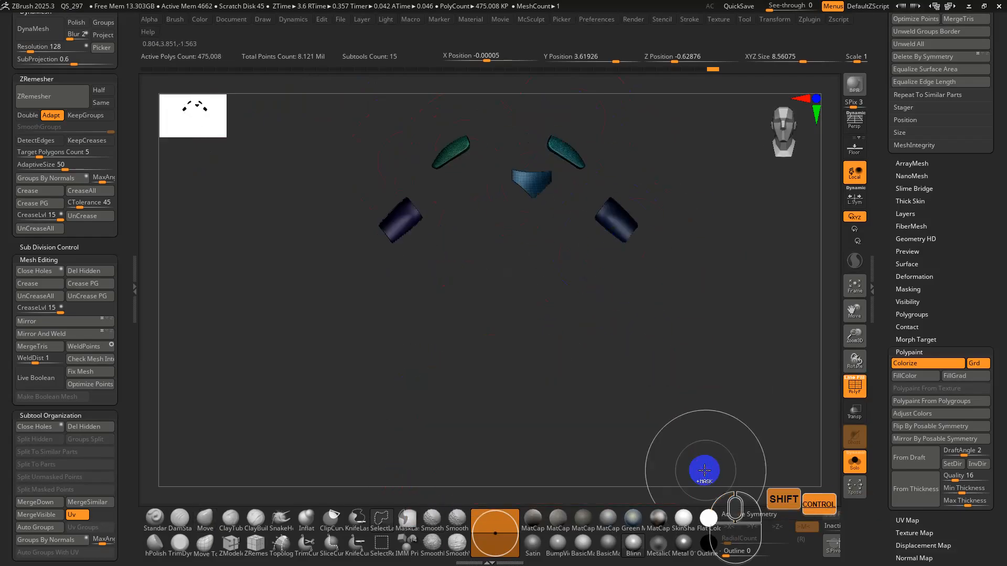
pyautogui.hotkey('ctrl', 'w')
pyautogui.keyDown('ctrl'); pyautogui.keyDown('shift'); pyautogui.click(617, 393); pyautogui.keyUp('shift'); pyautogui.keyUp('ctrl')
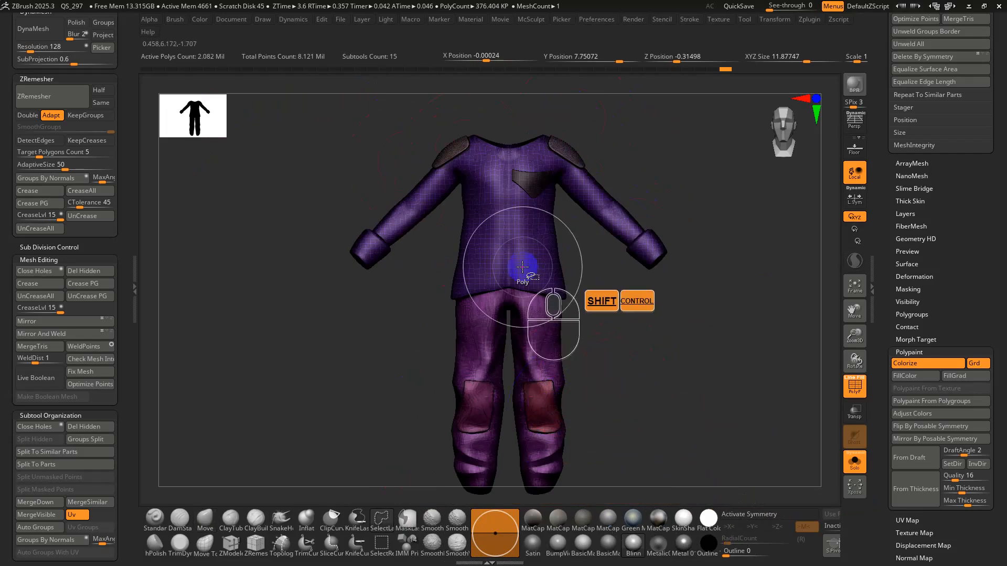
# Step: Isolate the two knee patches, combine them into a single polygroup and restore the full outfit's visibility
pyautogui.keyDown('ctrl'); pyautogui.keyDown('shift'); pyautogui.click(525, 184); pyautogui.keyUp('shift'); pyautogui.keyUp('ctrl')
pyautogui.keyDown('ctrl'); pyautogui.keyDown('shift'); pyautogui.click(527, 183); pyautogui.keyUp('shift'); pyautogui.keyUp('ctrl')
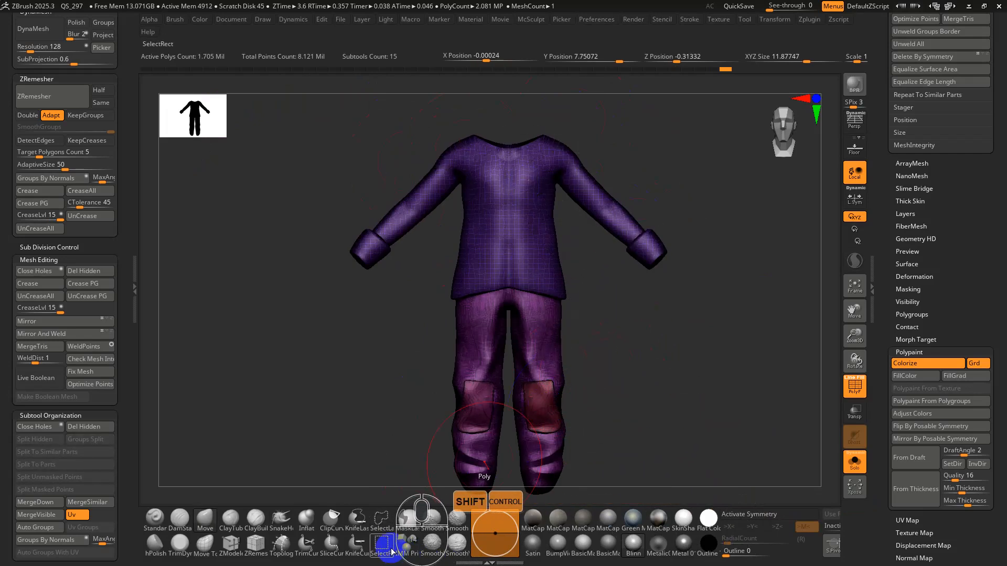
pyautogui.keyDown('ctrl'); pyautogui.keyDown('shift'); pyautogui.click(485, 225); pyautogui.keyUp('shift'); pyautogui.keyUp('ctrl')
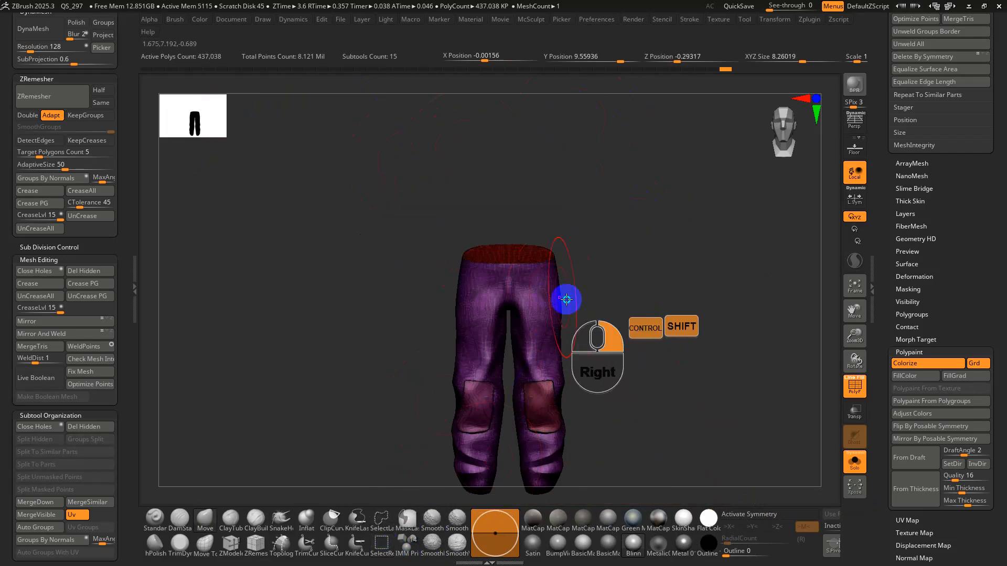
pyautogui.keyDown('ctrl'); pyautogui.keyDown('shift'); pyautogui.click(523, 297); pyautogui.keyUp('shift'); pyautogui.keyUp('ctrl')
pyautogui.keyDown('shift'); pyautogui.moveTo(601, 345); pyautogui.dragTo(583, 315, button='right'); pyautogui.keyUp('shift')
pyautogui.keyDown('ctrl'); pyautogui.keyDown('shift'); pyautogui.click(644, 331); pyautogui.keyUp('shift'); pyautogui.keyUp('ctrl')
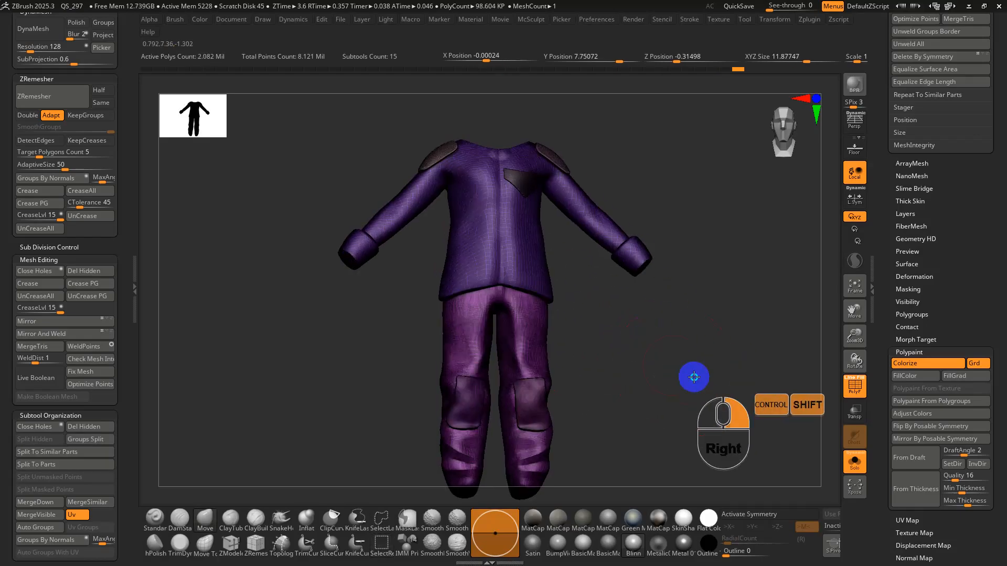
# Step: Reapply Polypaint From Polygroups to the clothing with PolyFrame off, and inspect the patch colours from several angles
pyautogui.hotkey('shift', 'f')
pyautogui.keyDown('alt'); pyautogui.moveTo(668, 366); pyautogui.dragTo(651, 325, button='right'); pyautogui.keyUp('alt')
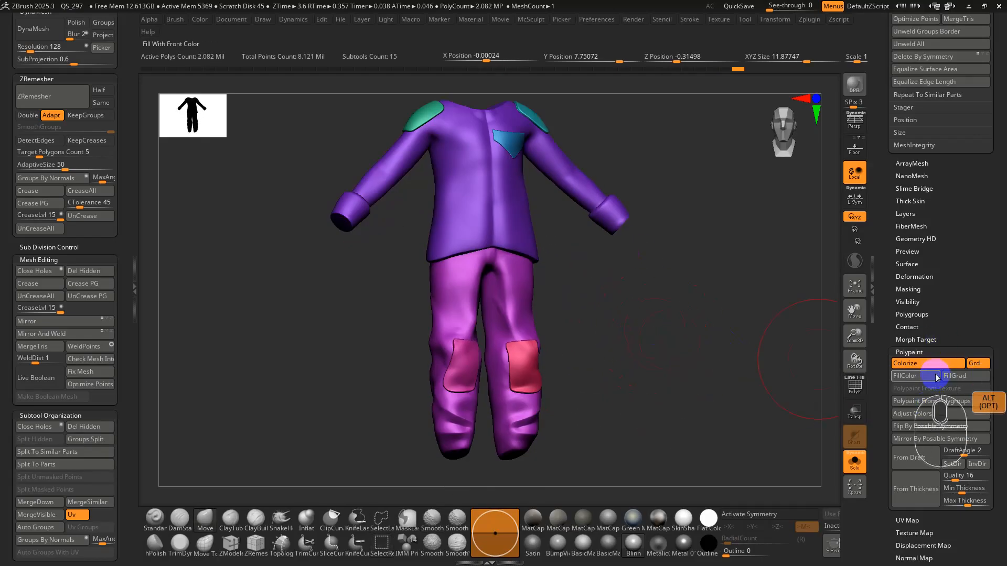
pyautogui.click(945, 407)
pyautogui.moveTo(472, 215); pyautogui.dragTo(533, 255, button='right')
pyautogui.moveTo(459, 161); pyautogui.dragTo(511, 237, button='right')
pyautogui.moveTo(455, 257); pyautogui.dragTo(420, 209, button='right')
pyautogui.moveTo(557, 297); pyautogui.dragTo(504, 307, button='right')
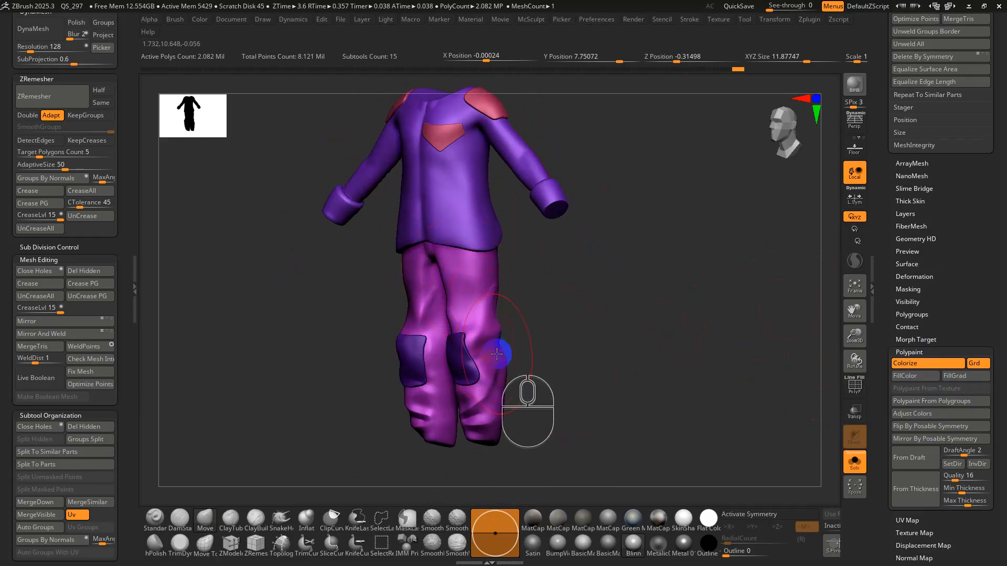
pyautogui.moveTo(491, 354); pyautogui.dragTo(463, 346, button='right')
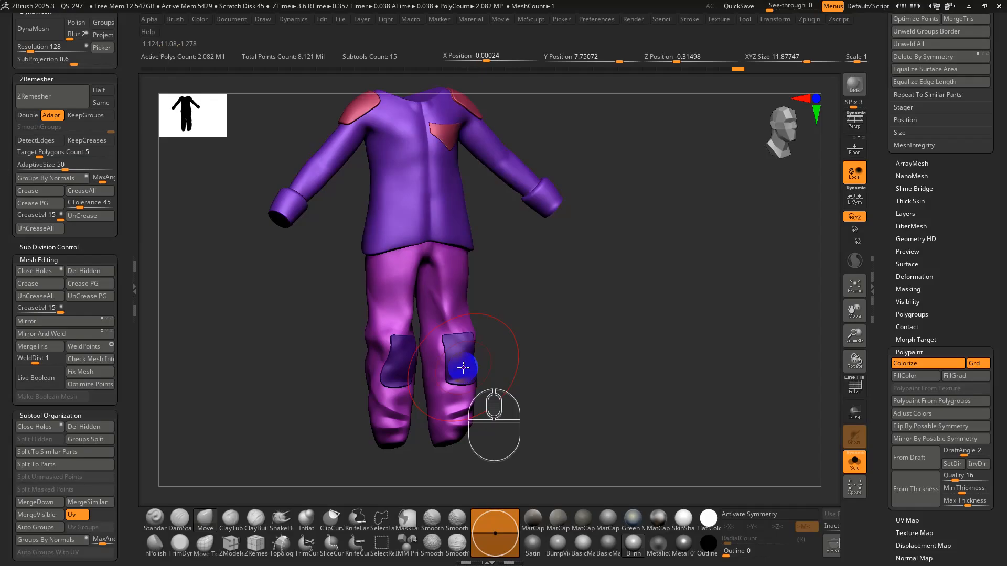
pyautogui.click(912, 352)
pyautogui.moveTo(891, 206); pyautogui.dragTo(911, 353)
pyautogui.keyDown('alt'); pyautogui.moveTo(638, 269); pyautogui.dragTo(634, 306, button='right'); pyautogui.keyUp('alt')
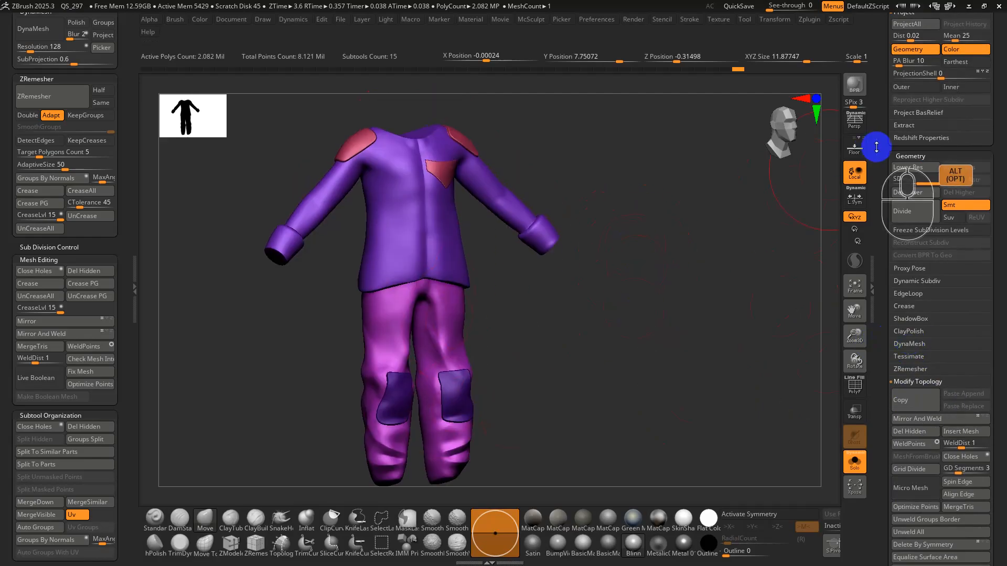
# Step: Switch to Chrome, search Google Images for "id maps substance painter" and preview the car and Houdini UV ID map examples
pyautogui.hotkey('alt', 'Tab')
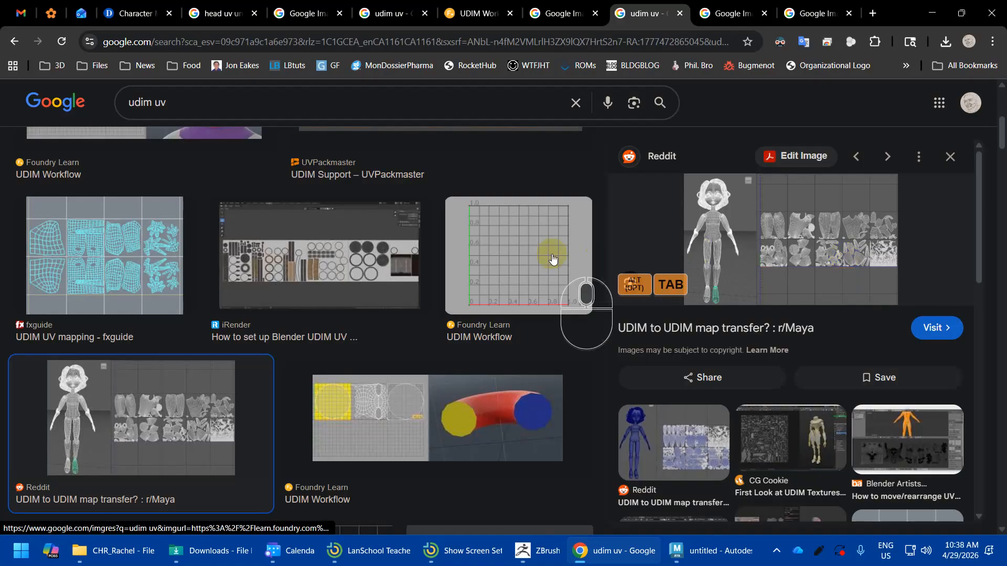
pyautogui.click(402, 109)
pyautogui.hotkey('ctrl', 'a')
pyautogui.write('id mat')
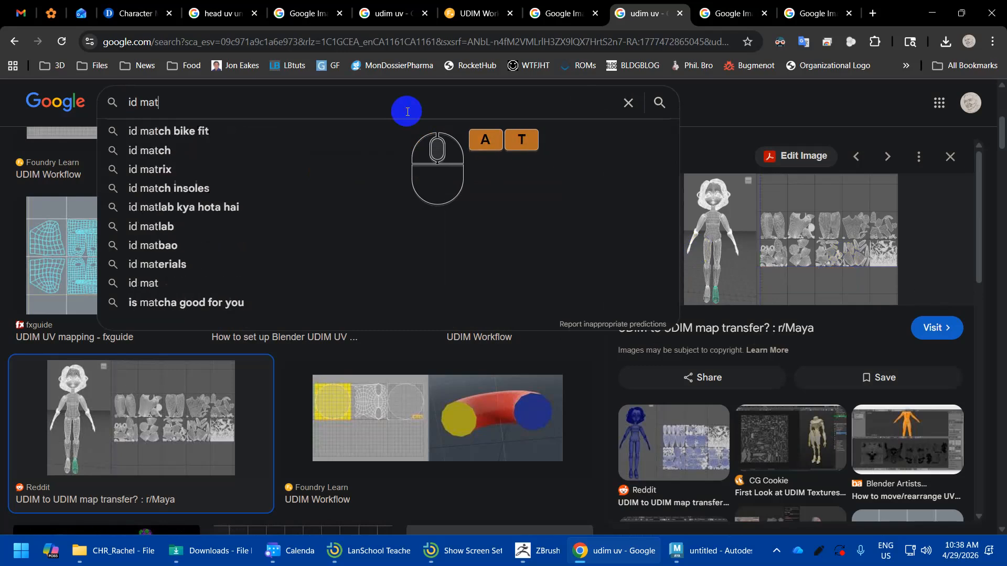
pyautogui.press('BackSpace')
pyautogui.write('ps')
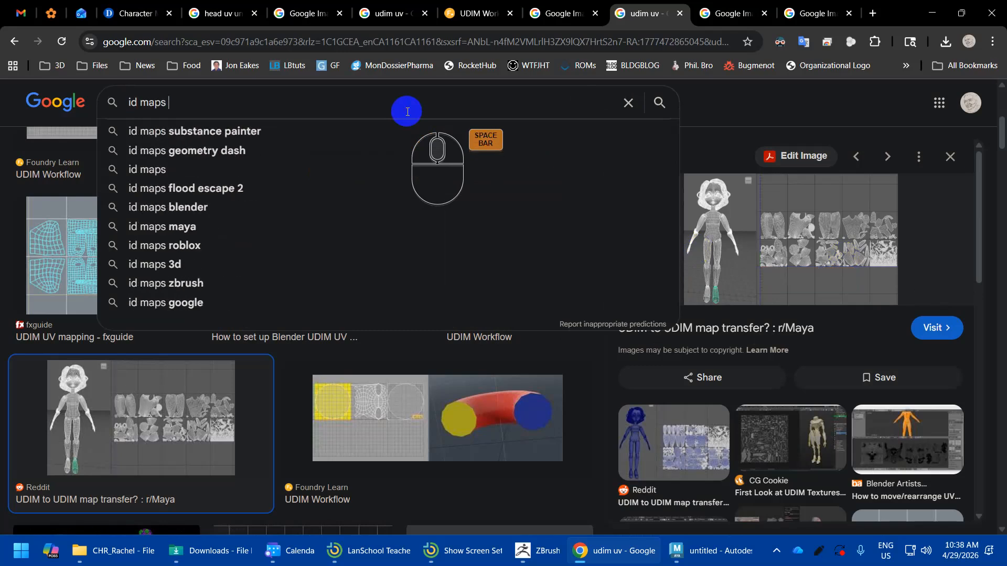
pyautogui.press('Down')
pyautogui.press('Return')
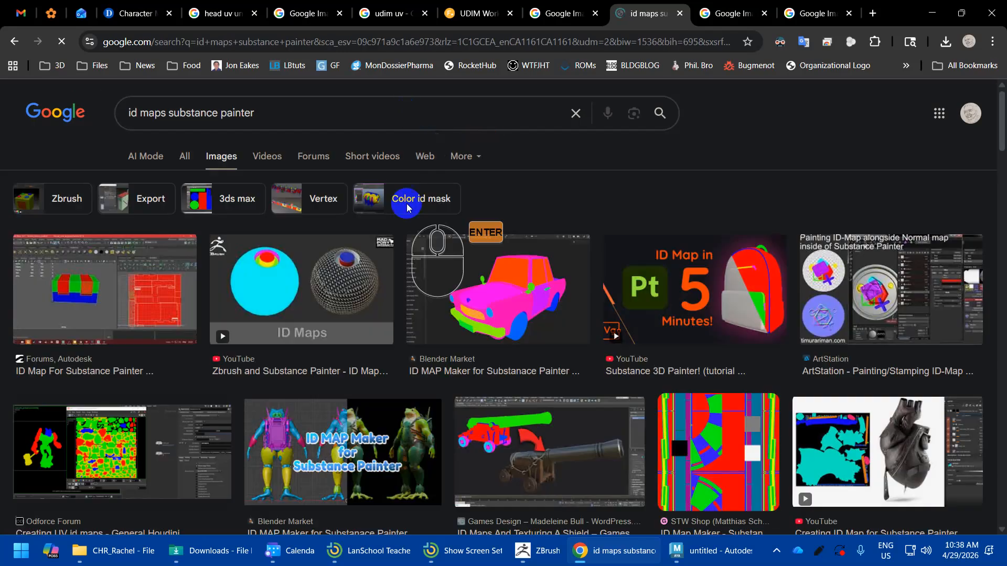
pyautogui.click(516, 321)
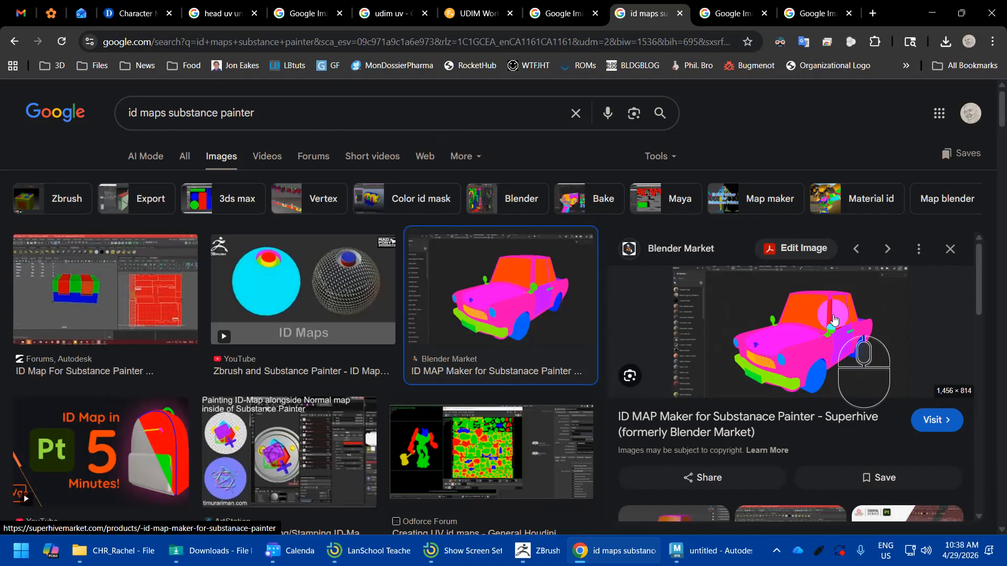
pyautogui.click(489, 451)
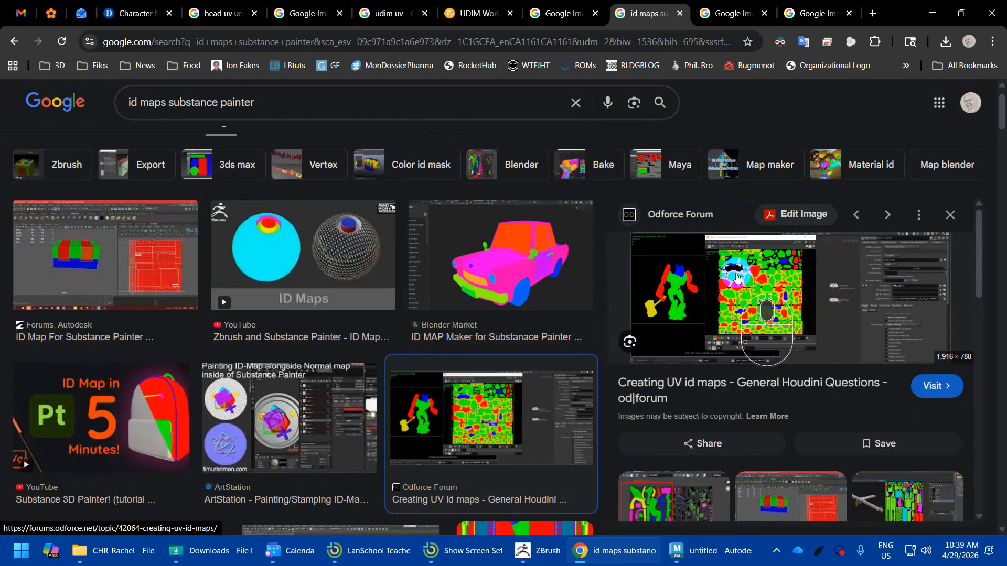
# Step: Switch to Maya and select the character's shoes mesh to display its UV shells in the UV Editor
pyautogui.hotkey('alt', 'Tab')
pyautogui.scroll(-4, 267, 264)
pyautogui.keyDown('alt'); pyautogui.moveTo(261, 267); pyautogui.dragTo(294, 238); pyautogui.keyUp('alt')
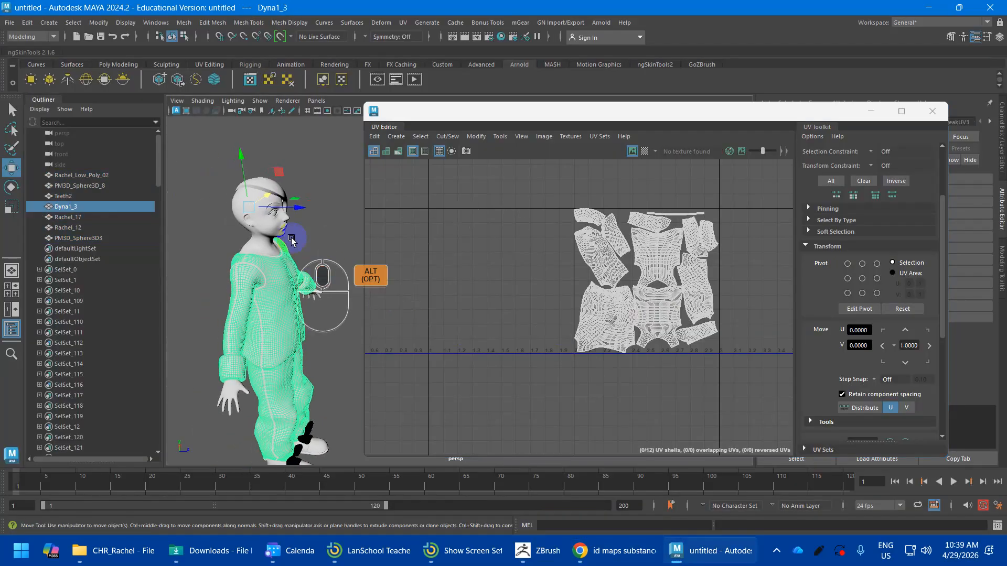
pyautogui.keyDown('alt'); pyautogui.moveTo(307, 312); pyautogui.dragTo(241, 293); pyautogui.keyUp('alt')
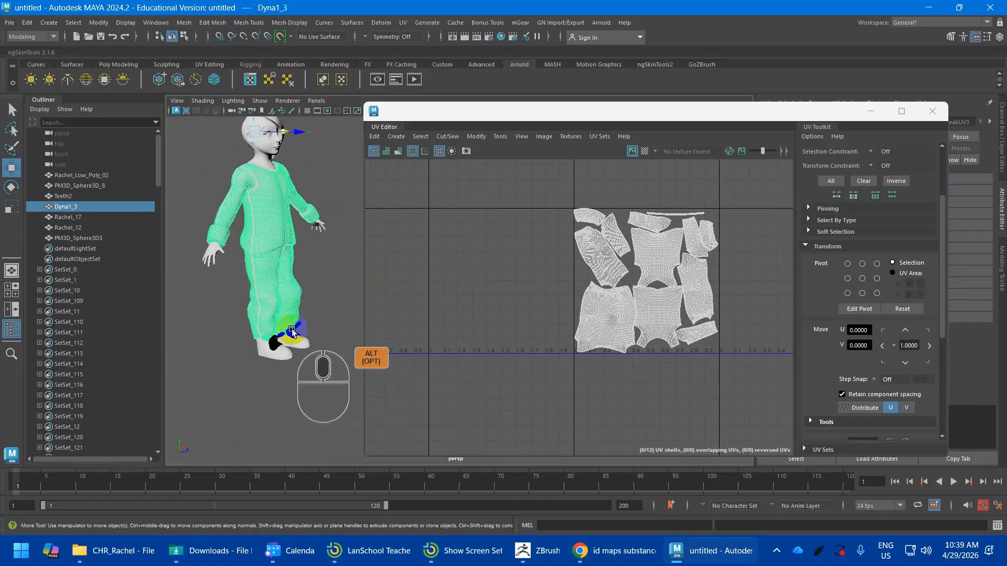
pyautogui.click(303, 347)
pyautogui.scroll(4, 303, 346)
pyautogui.keyDown('alt'); pyautogui.moveTo(407, 290); pyautogui.dragTo(646, 247, button='middle'); pyautogui.keyUp('alt')
pyautogui.keyDown('alt'); pyautogui.scroll(10, 643, 263); pyautogui.keyUp('alt')
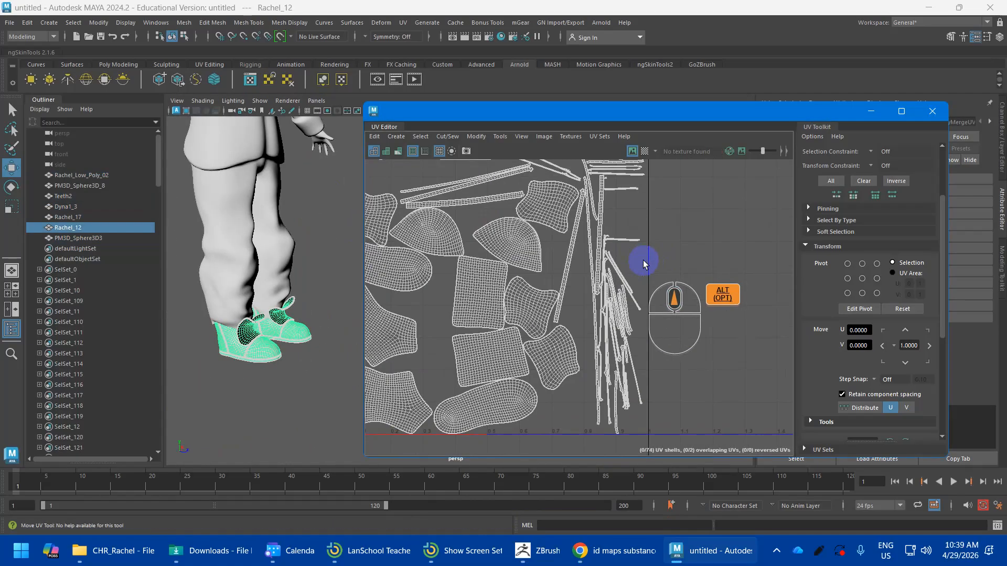
# Step: Examine the long, thin strip shells and the larger panels in the shoes' UV layout
pyautogui.keyDown('alt'); pyautogui.moveTo(589, 177); pyautogui.dragTo(618, 386, button='middle'); pyautogui.keyUp('alt')
pyautogui.keyDown('alt'); pyautogui.moveTo(596, 235); pyautogui.dragTo(614, 366, button='middle'); pyautogui.keyUp('alt')
pyautogui.keyDown('alt'); pyautogui.scroll(-5, 591, 283); pyautogui.keyUp('alt')
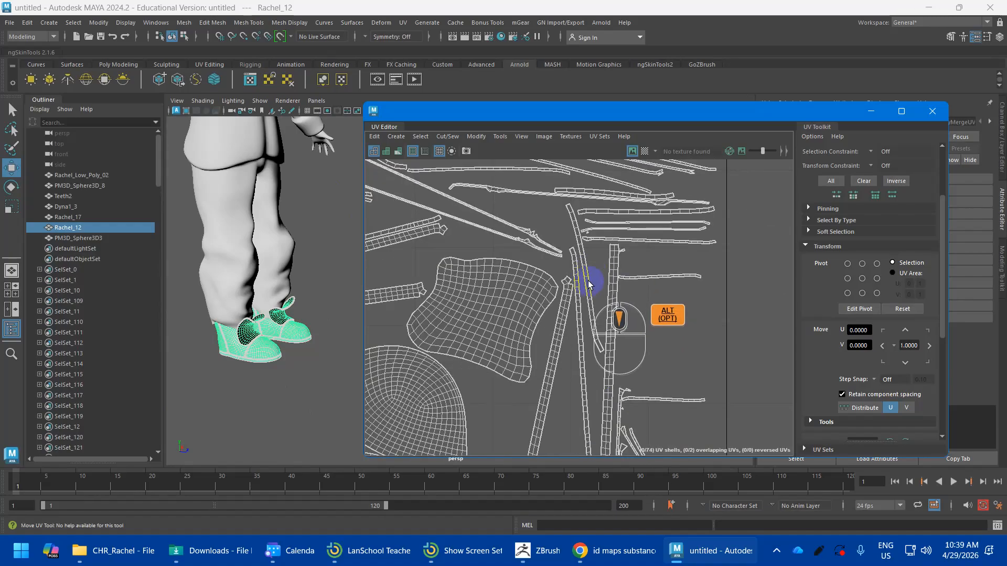
pyautogui.keyDown('alt'); pyautogui.scroll(-2, 591, 285); pyautogui.keyUp('alt')
pyautogui.keyDown('alt'); pyautogui.moveTo(542, 260); pyautogui.dragTo(621, 309, button='middle'); pyautogui.keyUp('alt')
pyautogui.keyDown('alt'); pyautogui.scroll(6, 541, 277); pyautogui.keyUp('alt')
pyautogui.keyDown('alt'); pyautogui.scroll(-3, 580, 291); pyautogui.keyUp('alt')
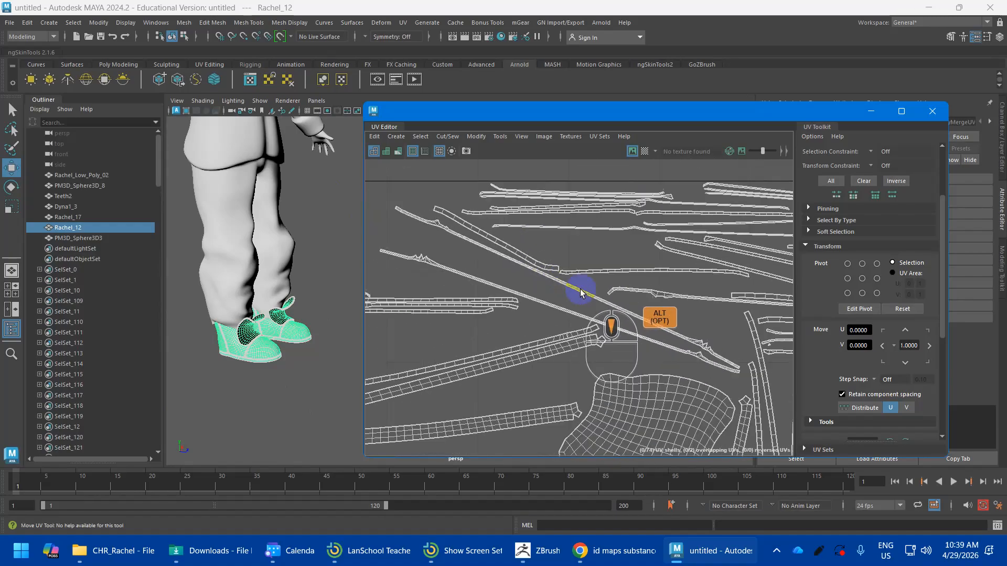
pyautogui.scroll(-2, 607, 287)
pyautogui.scroll(-5, 668, 299)
pyautogui.keyDown('alt'); pyautogui.moveTo(664, 319); pyautogui.dragTo(585, 252, button='middle'); pyautogui.keyUp('alt')
pyautogui.keyDown('alt'); pyautogui.scroll(1, 586, 247); pyautogui.keyUp('alt')
pyautogui.keyDown('alt'); pyautogui.scroll(-2, 661, 295); pyautogui.keyUp('alt')
pyautogui.keyDown('alt'); pyautogui.moveTo(666, 297); pyautogui.dragTo(609, 230, button='middle'); pyautogui.keyUp('alt')
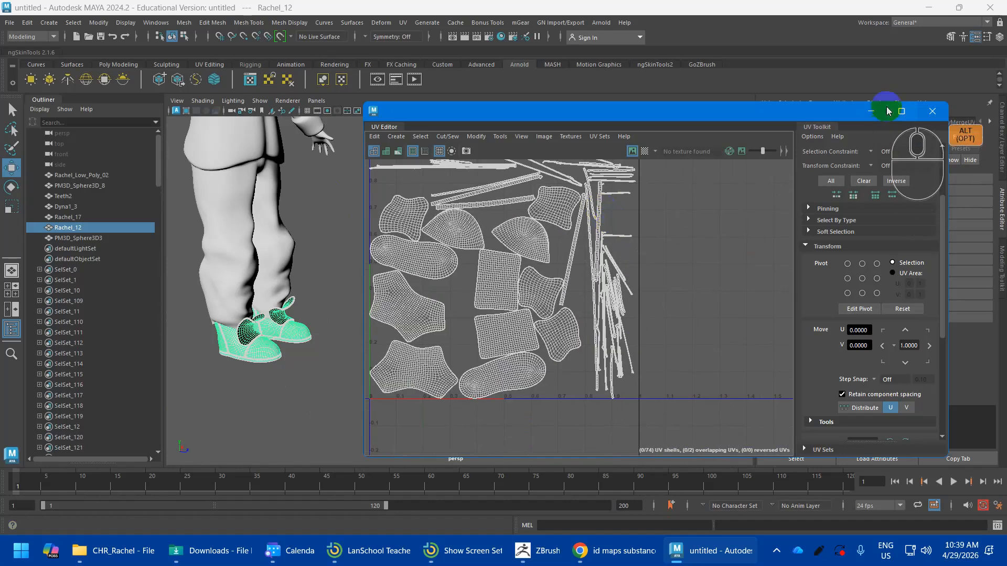
# Step: Move the UV Editor window higher and select all of the shoes' UV shells in UV shell mode
pyautogui.moveTo(839, 103); pyautogui.dragTo(838, 28)
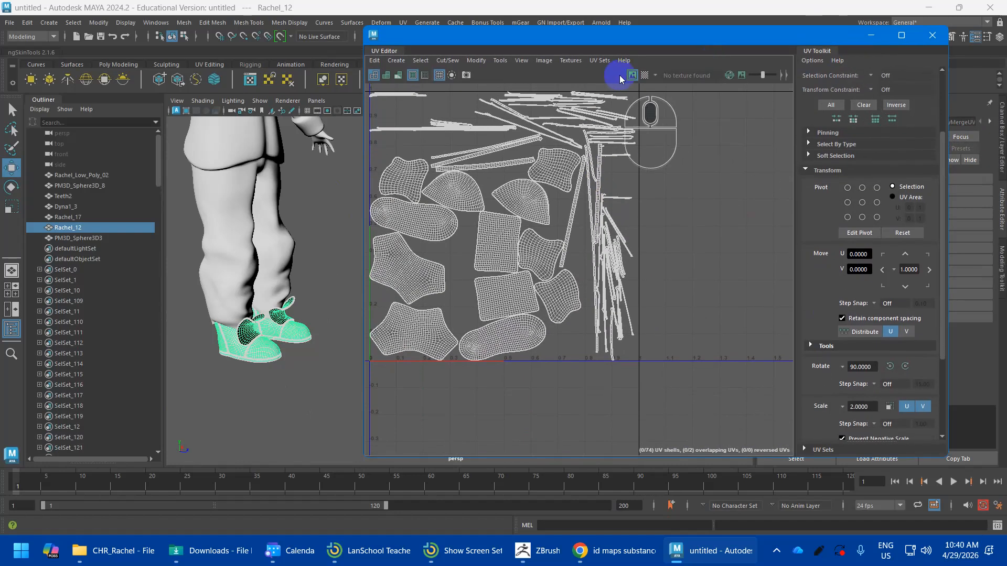
pyautogui.click(628, 133)
pyautogui.keyDown('alt'); pyautogui.moveTo(532, 188); pyautogui.dragTo(598, 252, button='middle'); pyautogui.keyUp('alt')
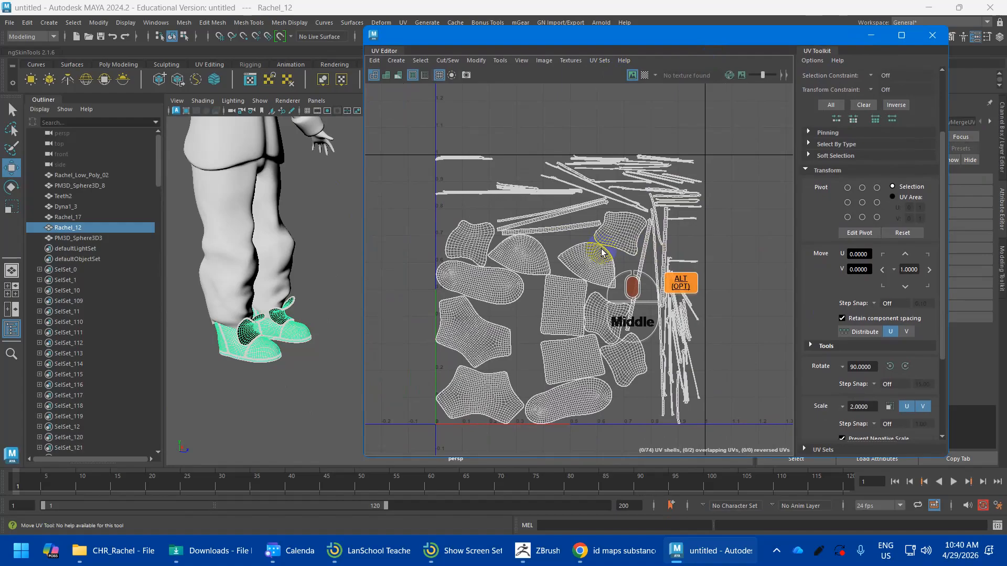
pyautogui.click(659, 269)
pyautogui.moveTo(658, 269); pyautogui.dragTo(609, 241, button='right')
pyautogui.moveTo(413, 129); pyautogui.dragTo(733, 452)
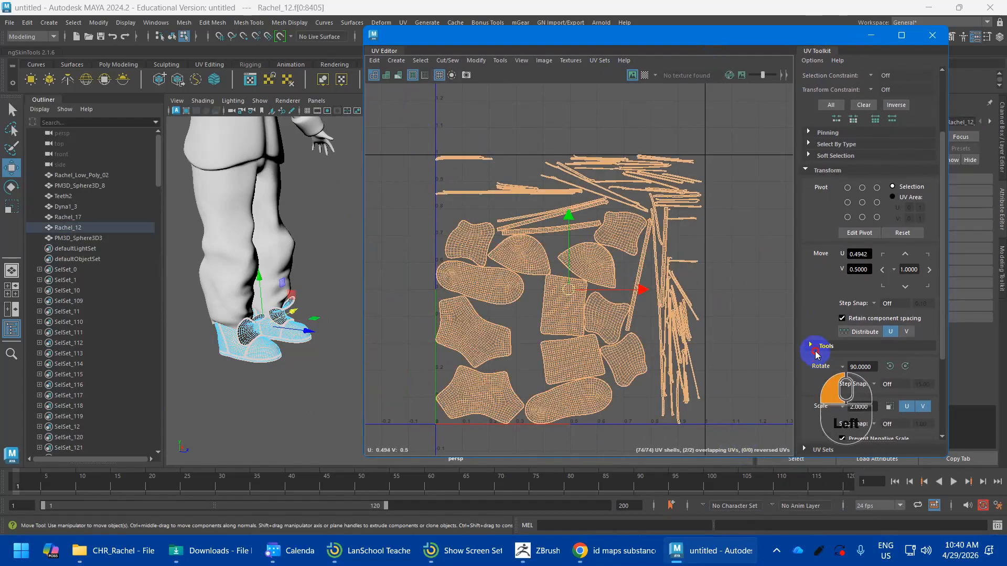
# Step: Look through the UV Toolkit's Transform and Align and Snap options for the selected shoe shells
pyautogui.scroll(-2, 819, 325)
pyautogui.scroll(-4, 820, 325)
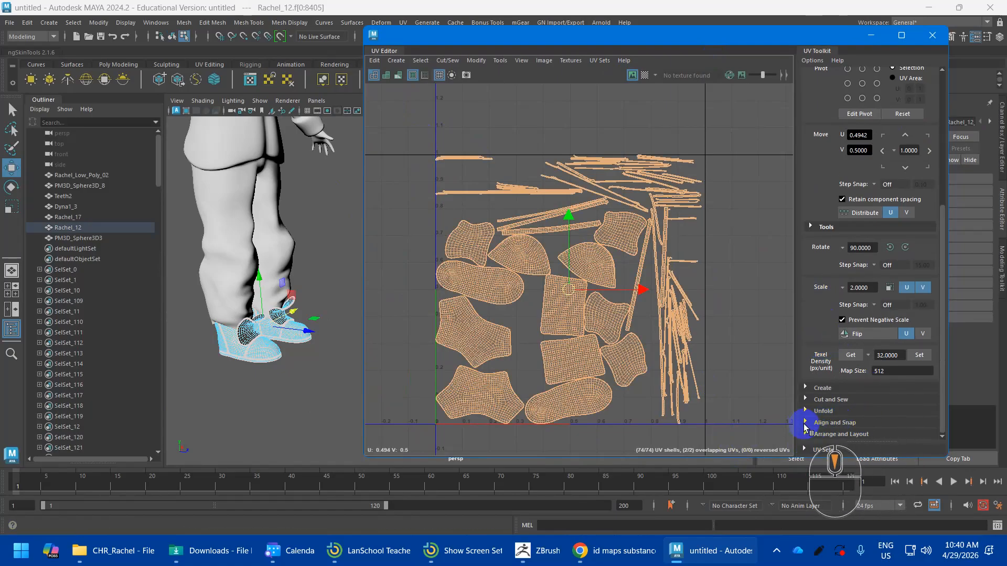
pyautogui.click(805, 423)
pyautogui.scroll(-7, 892, 336)
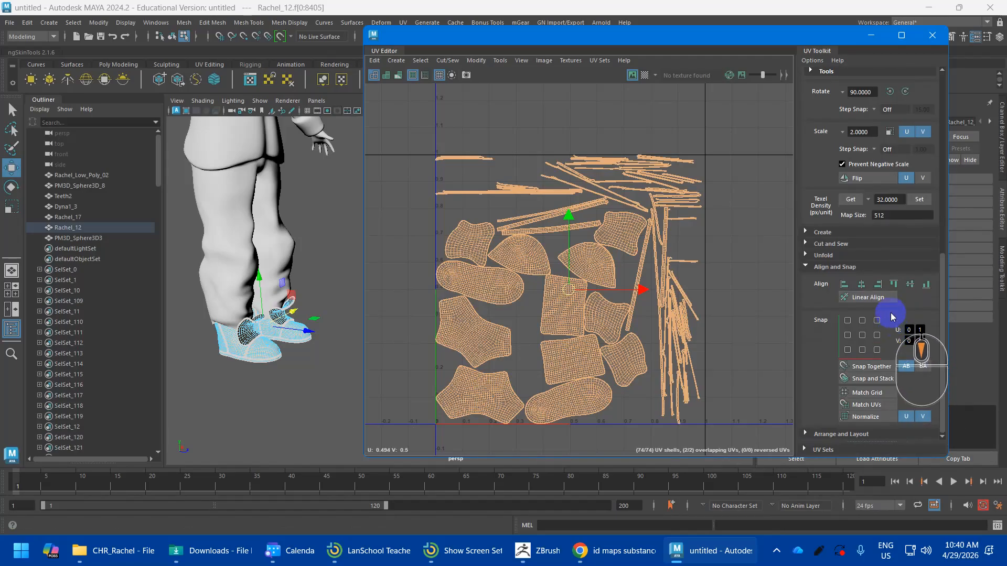
pyautogui.click(805, 266)
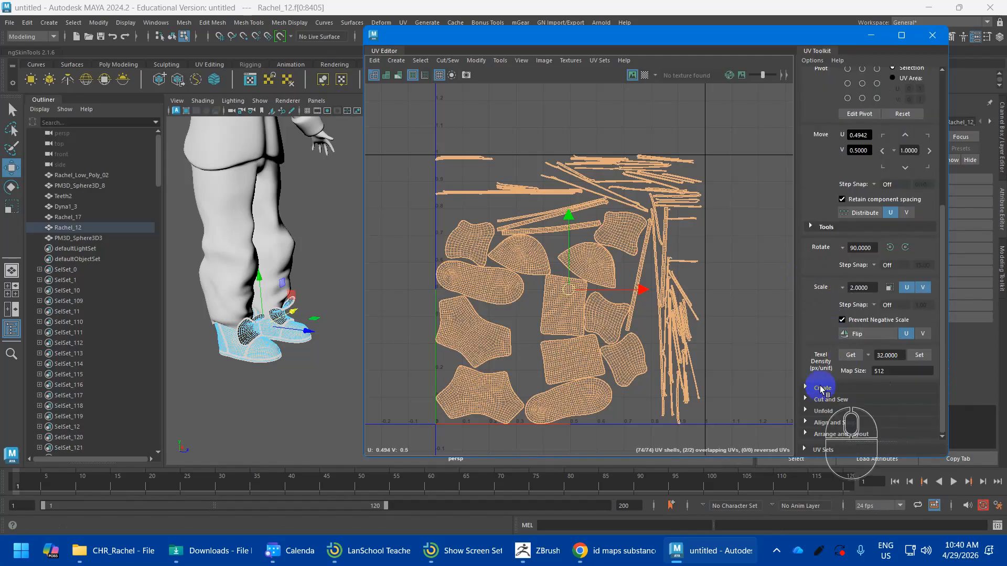
# Step: Orient all the selected shoe UV shells with Orient Shells and pack them into the UV tile with Layout
pyautogui.click(805, 434)
pyautogui.scroll(-6, 860, 367)
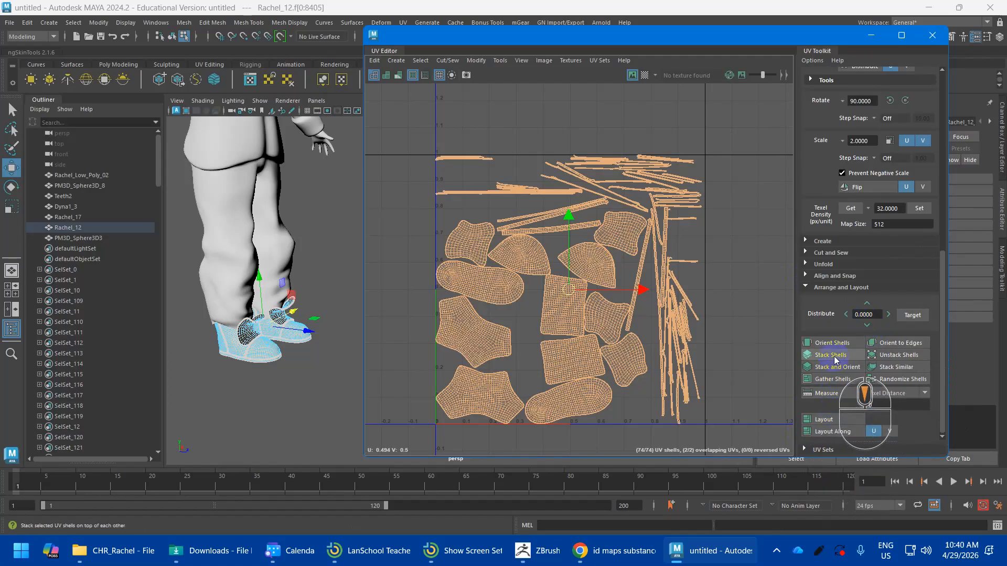
pyautogui.click(832, 342)
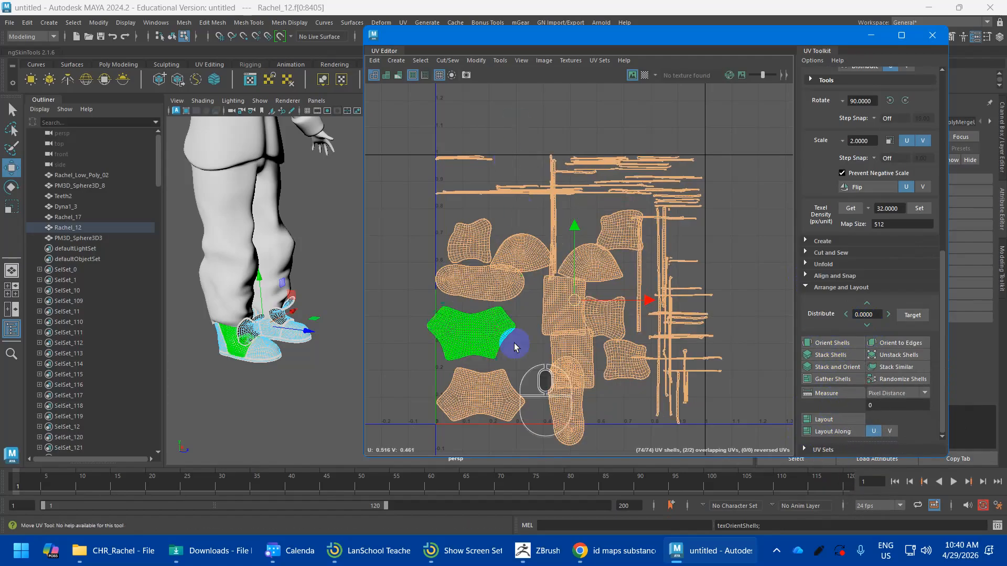
pyautogui.click(843, 420)
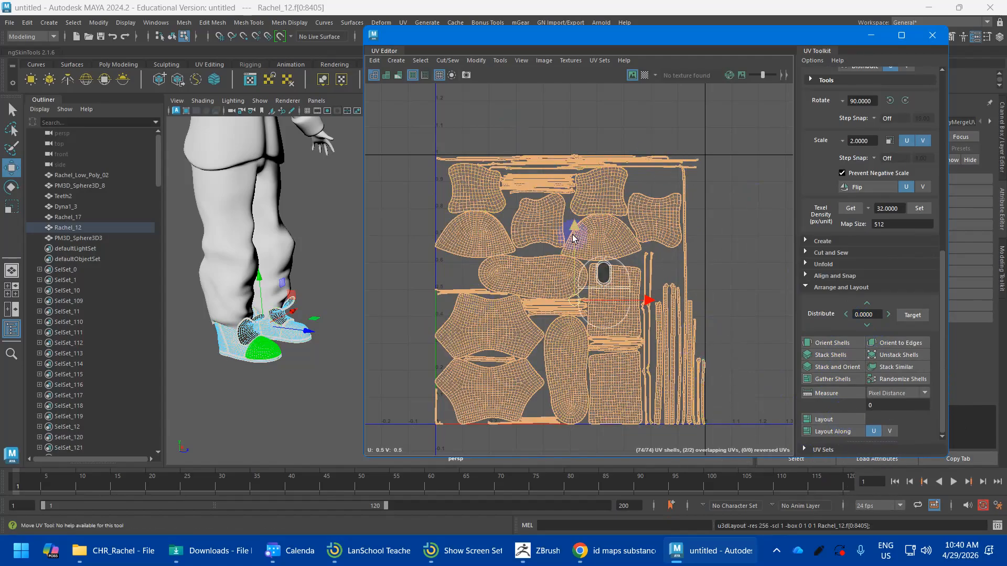
pyautogui.scroll(3, 542, 282)
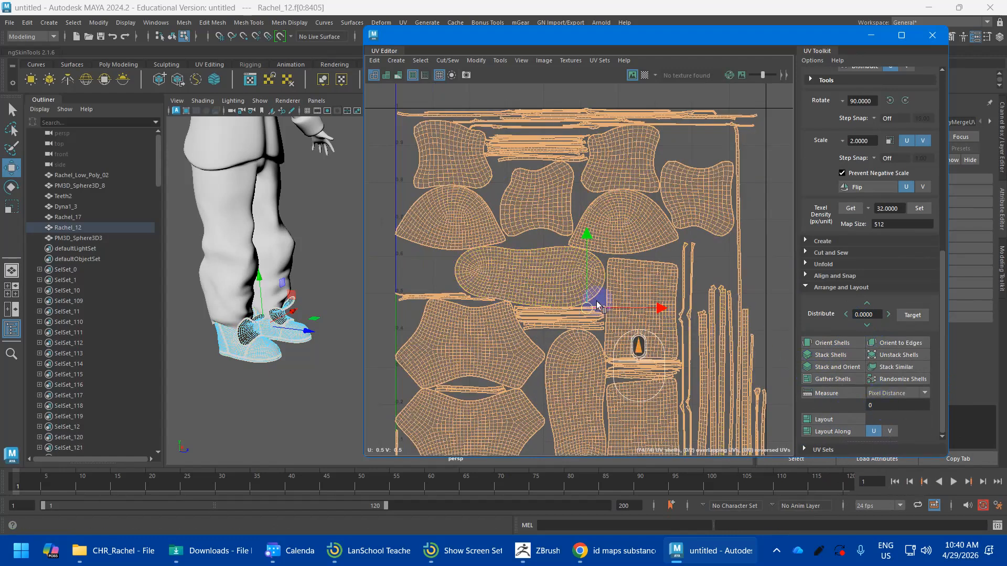
pyautogui.scroll(-3, 560, 269)
# Step: Bring up the Layout UVs options and set both the packing resolution and the texture map size to 4096
pyautogui.keyDown('shift'); pyautogui.rightClick(508, 216); pyautogui.keyUp('shift')
pyautogui.keyDown('shift'); pyautogui.moveTo(507, 216); pyautogui.dragTo(452, 249, button='right'); pyautogui.keyUp('shift')
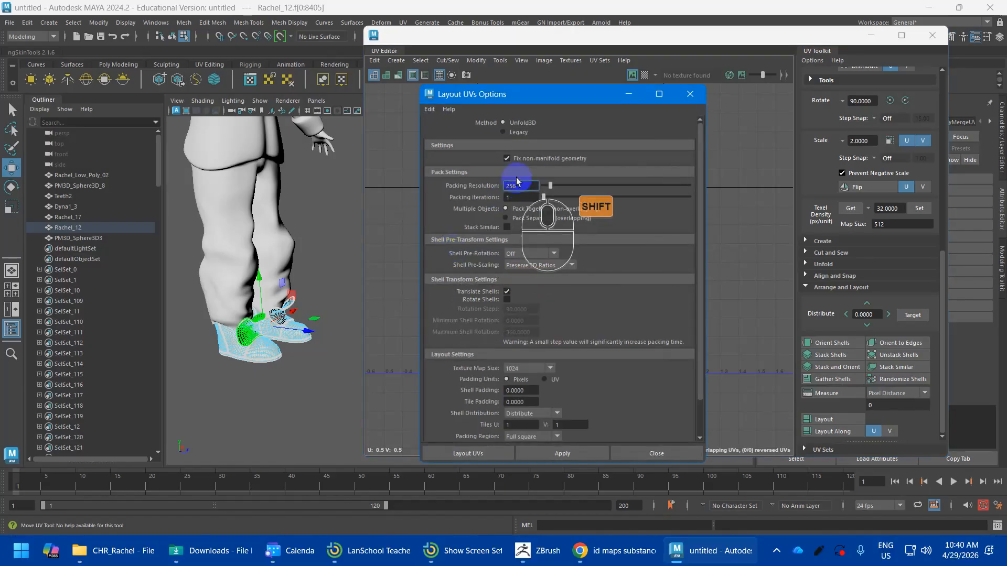
pyautogui.doubleClick(532, 187)
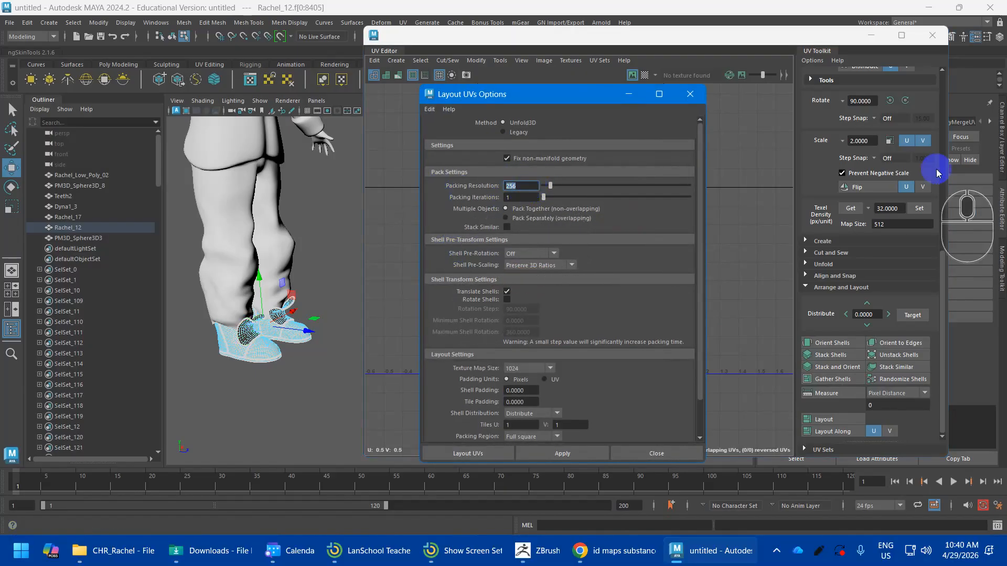
pyautogui.write('4096')
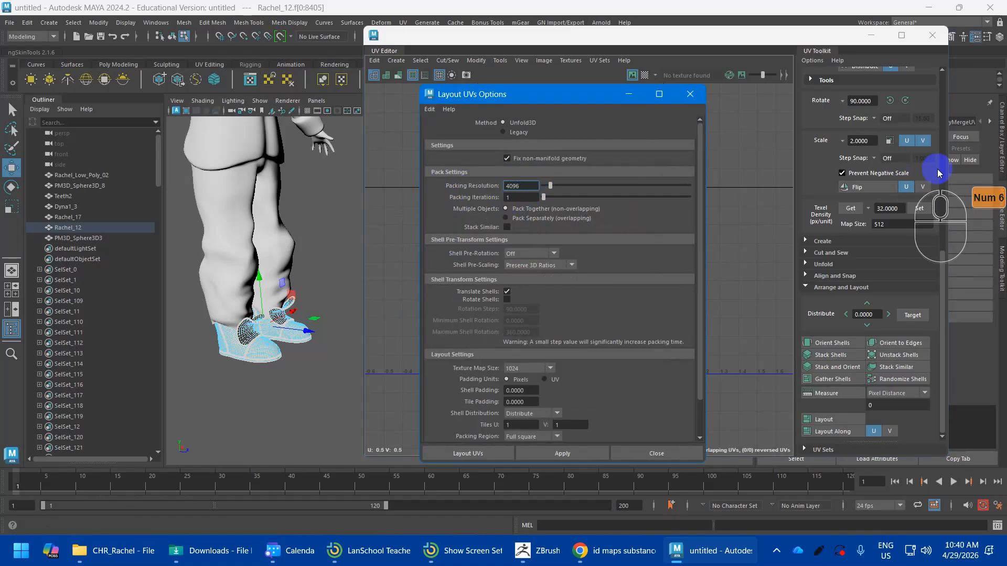
pyautogui.click(530, 371)
# Step: Set the shell padding and the tile padding to 16 pixels in the Layout UVs options
pyautogui.click(524, 391)
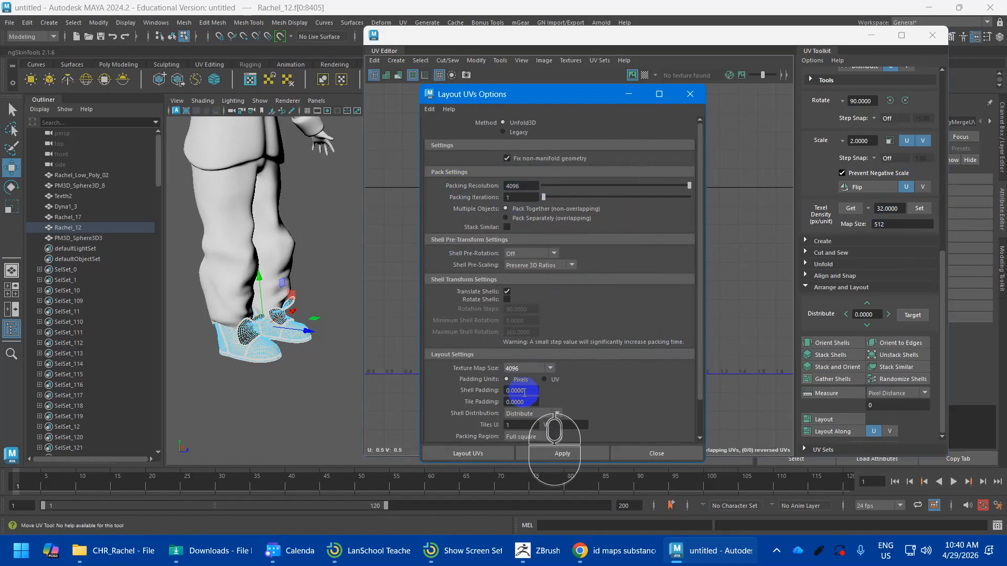
pyautogui.write('16')
pyautogui.press('Tab')
pyautogui.write('1')
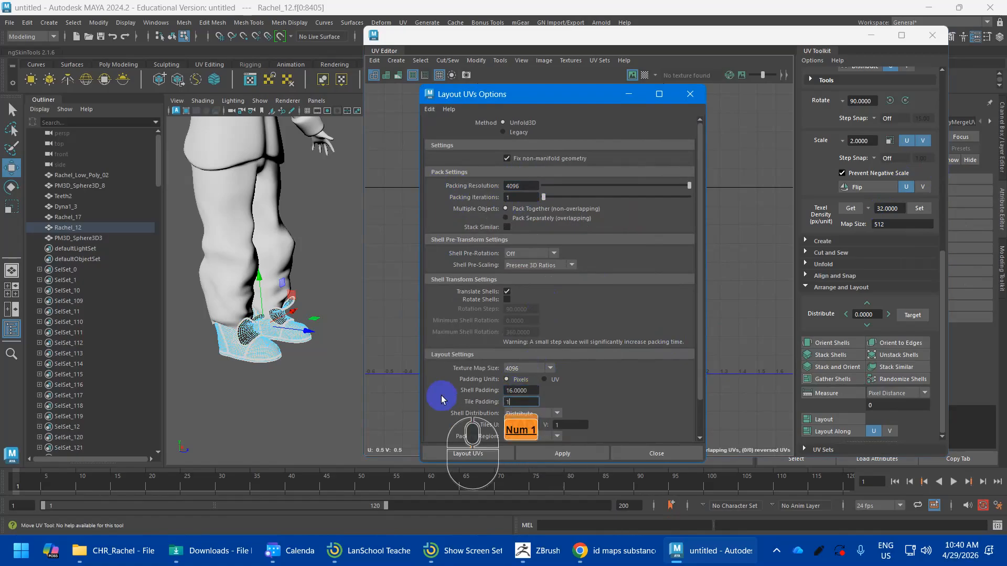
pyautogui.write('6')
pyautogui.press('Return')
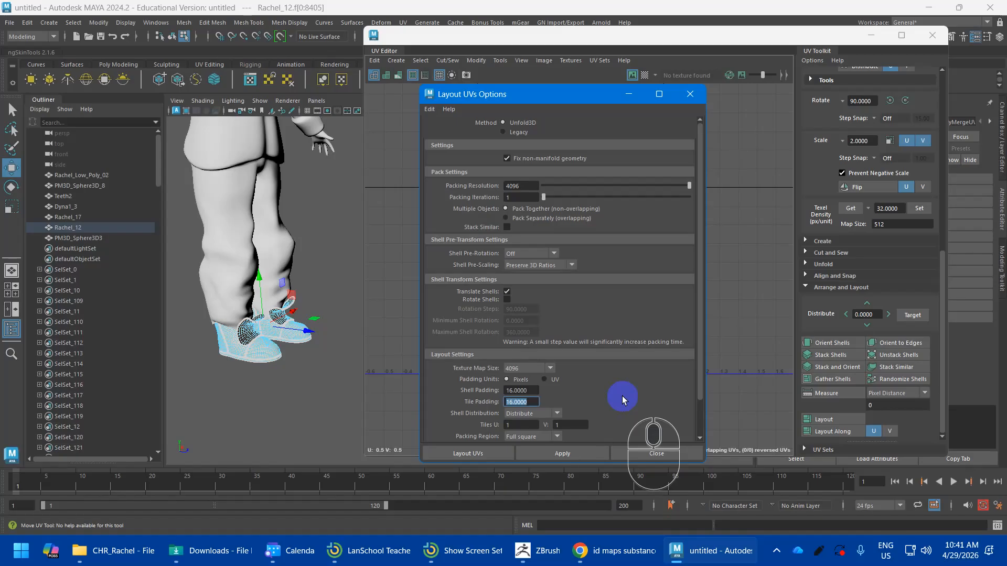
# Step: Switch to Chrome and search Google Images for "texture map dialation"
pyautogui.click(618, 551)
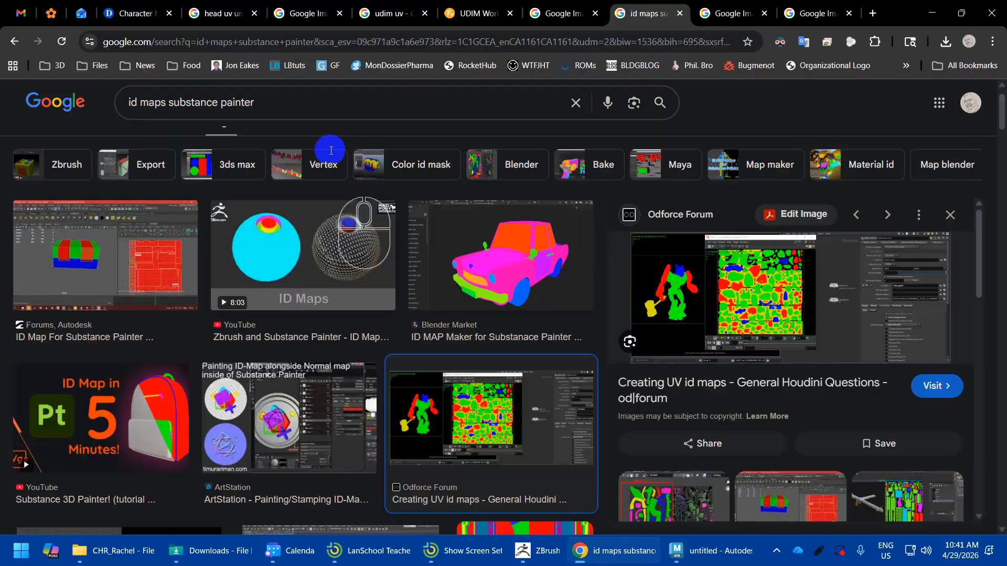
pyautogui.click(265, 105)
pyautogui.hotkey('ctrl', 'a')
pyautogui.write('tezx')
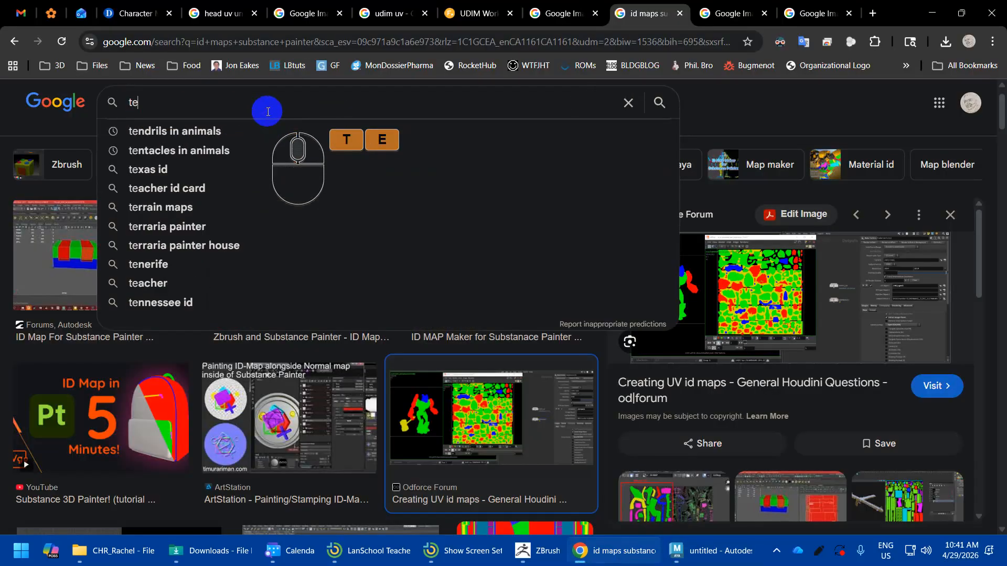
pyautogui.press('BackSpace')
pyautogui.press('BackSpace')
pyautogui.write('xture ma')
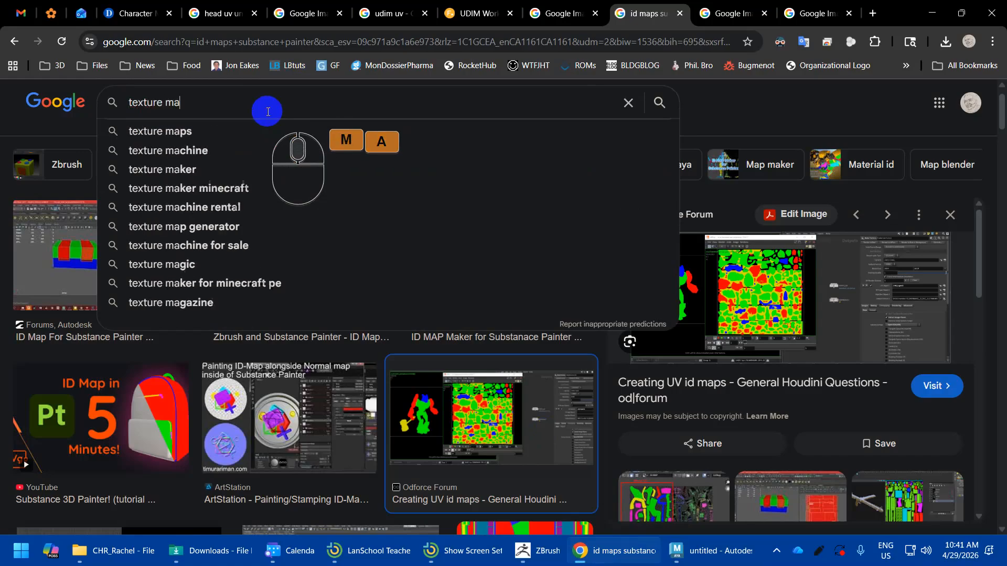
pyautogui.write('p dial')
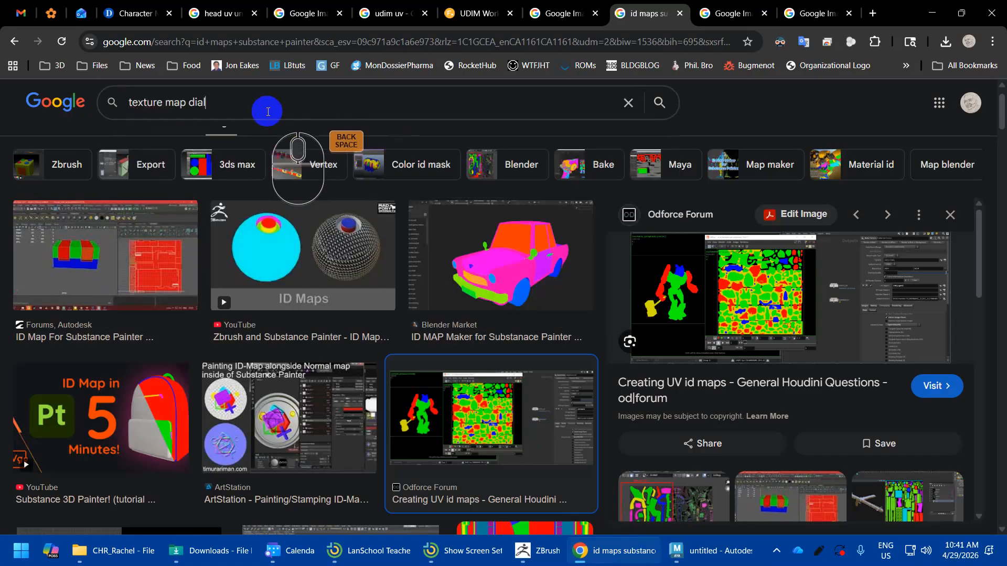
pyautogui.press('BackSpace')
pyautogui.write('lation')
pyautogui.press('Return')
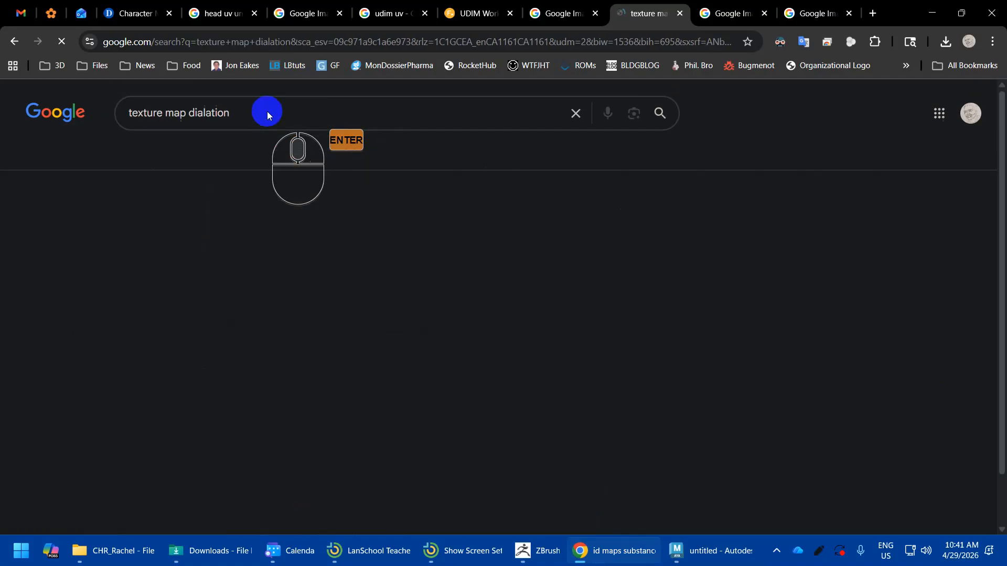
# Step: Examine the "Automated and Improved UV Dilation" image results, including the fish comparison of 16 and 64 pixel dilation
pyautogui.click(456, 367)
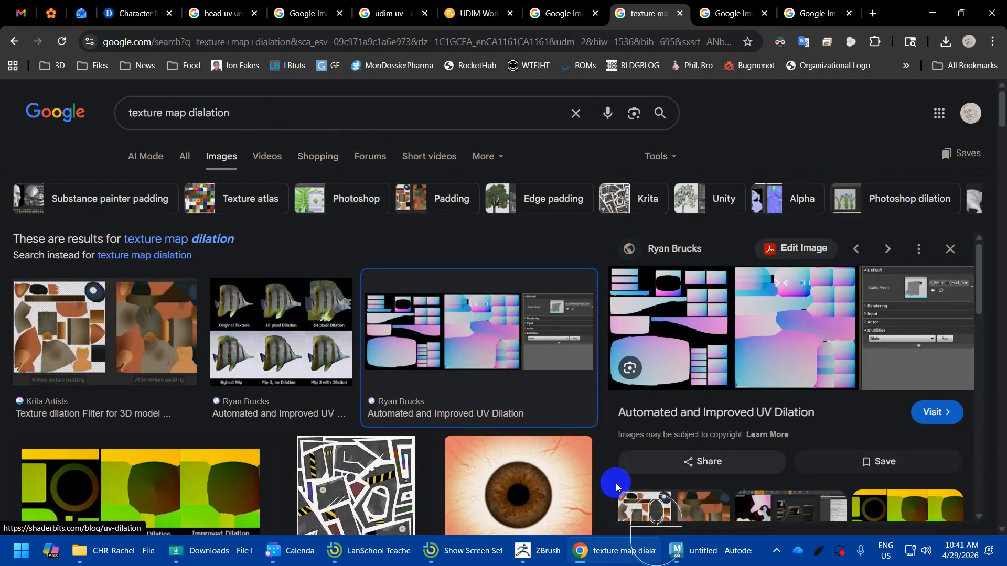
pyautogui.scroll(-2, 197, 431)
pyautogui.click(259, 227)
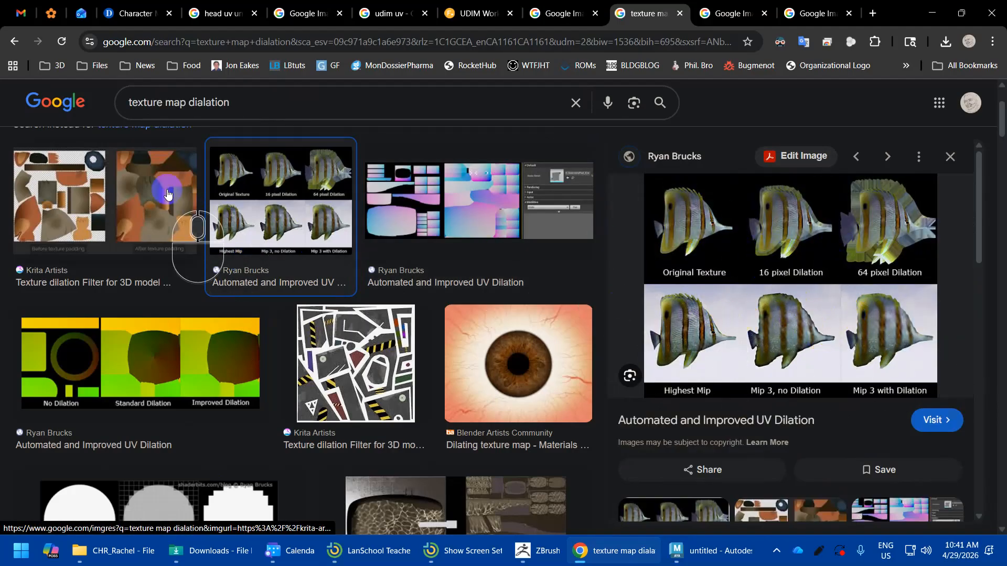
pyautogui.scroll(-3, 457, 238)
# Step: Return to Maya and lay out the shoe UV shells with the 4096 resolution and 16-pixel padding settings
pyautogui.hotkey('alt', 'Tab')
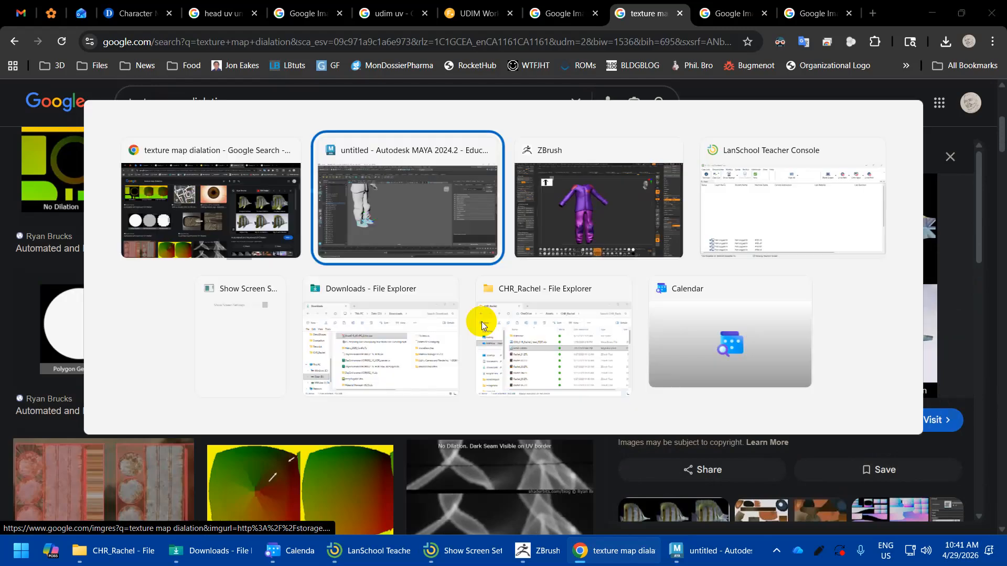
pyautogui.hotkey('alt', 'Tab')
pyautogui.hotkey('alt', 'shift', 'Tab')
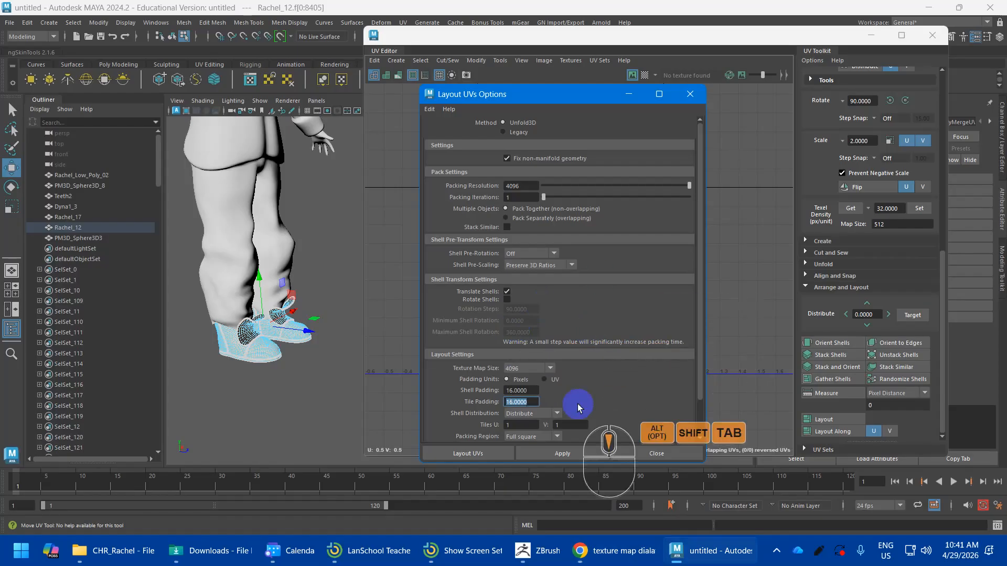
pyautogui.scroll(-3, 577, 398)
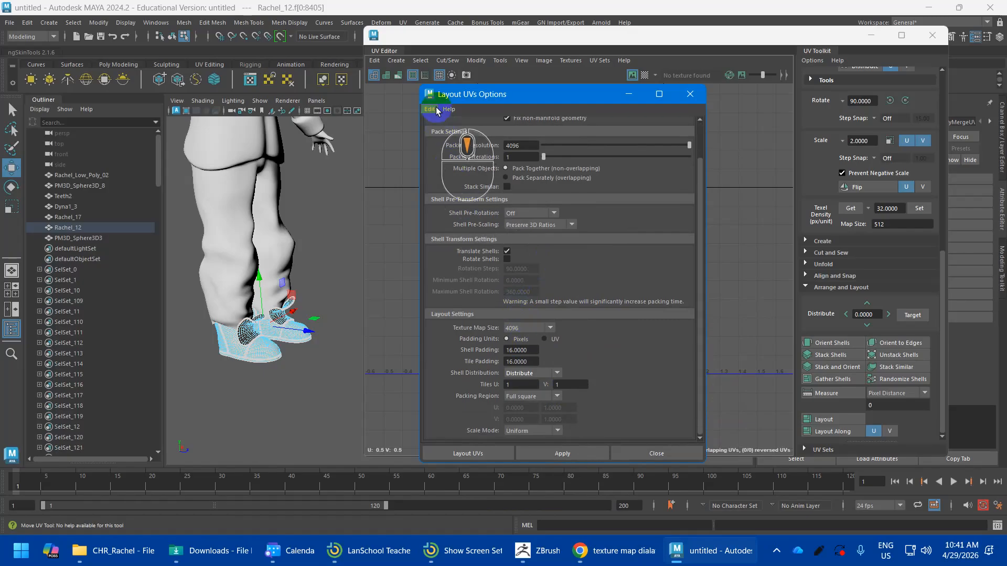
pyautogui.click(474, 454)
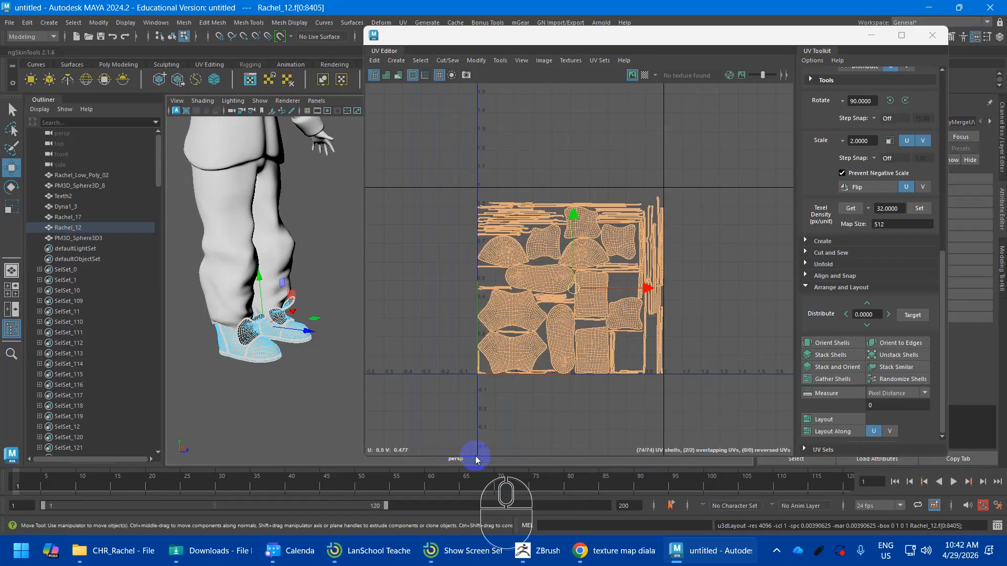
pyautogui.scroll(1, 645, 277)
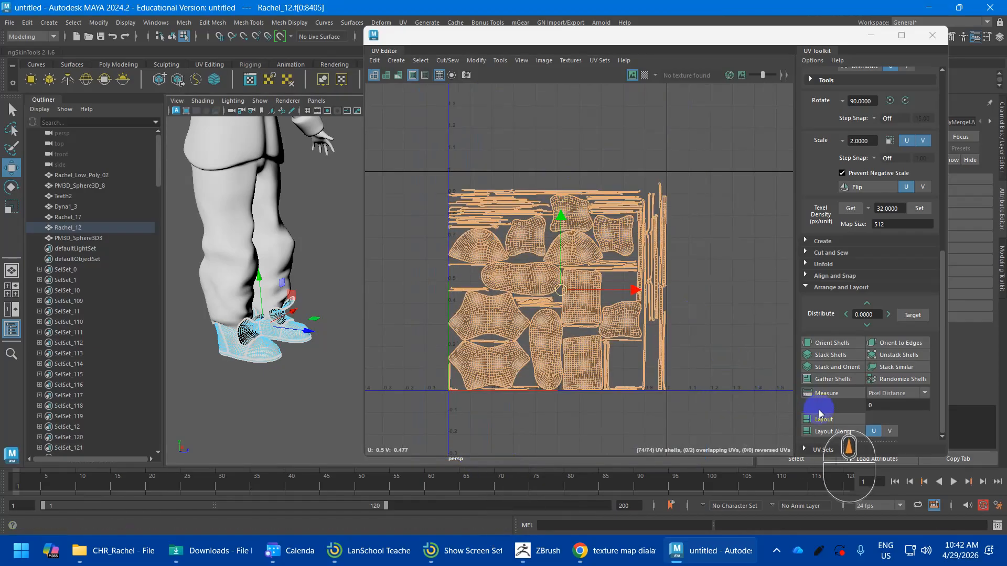
pyautogui.click(833, 418)
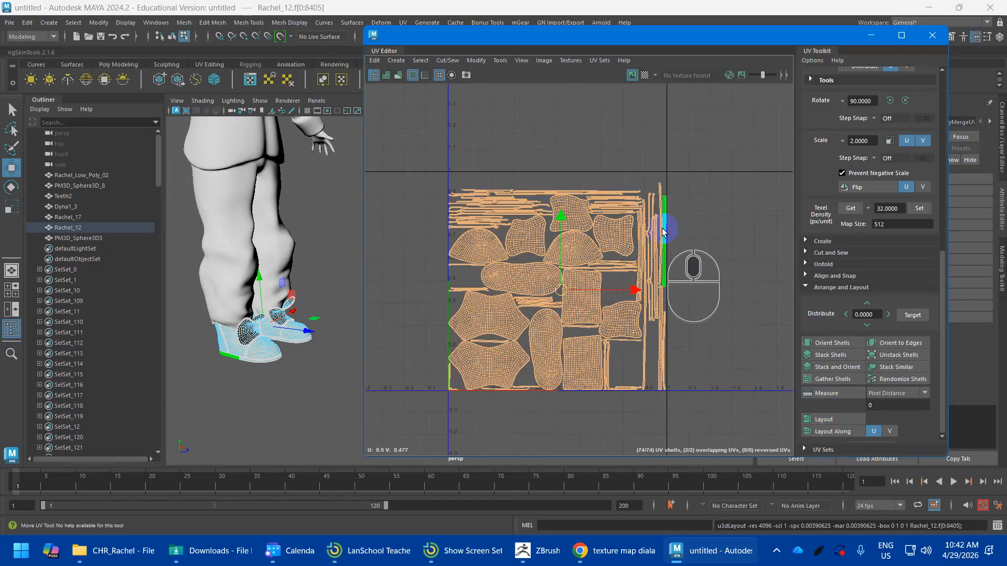
# Step: Select individual long, thin strip shells near the tile's U=1 border to identify them on the shoes
pyautogui.scroll(5, 636, 254)
pyautogui.keyDown('alt'); pyautogui.moveTo(636, 254); pyautogui.dragTo(542, 207, button='middle'); pyautogui.keyUp('alt')
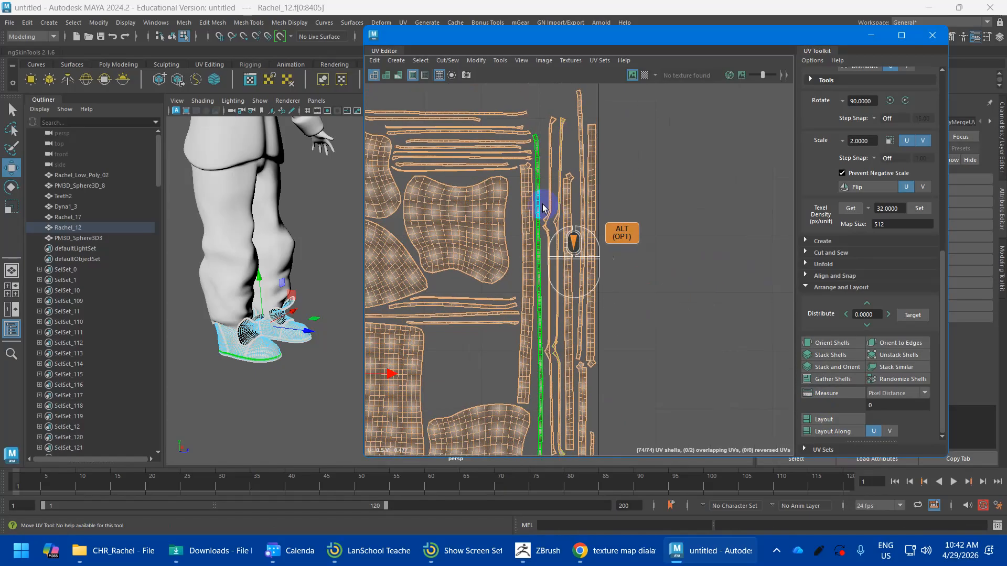
pyautogui.click(548, 213)
pyautogui.scroll(-4, 590, 316)
pyautogui.keyDown('alt'); pyautogui.moveTo(603, 328); pyautogui.dragTo(586, 225, button='middle'); pyautogui.keyUp('alt')
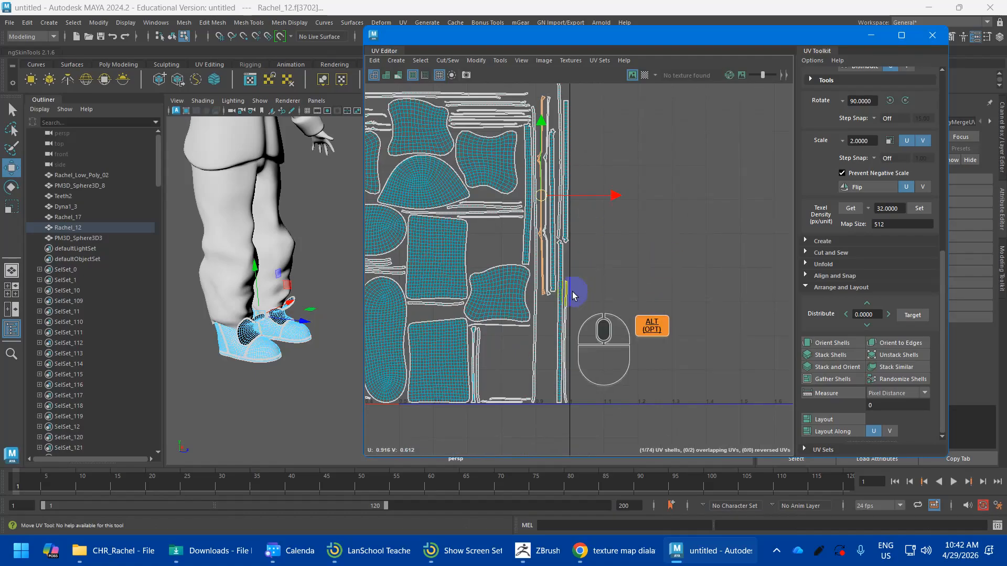
pyautogui.click(536, 288)
pyautogui.scroll(4, 536, 287)
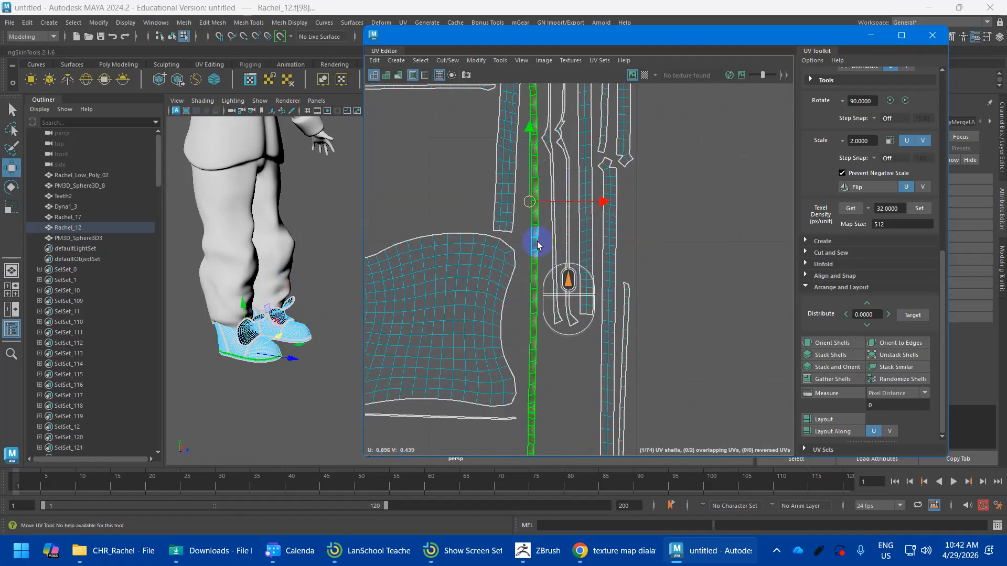
# Step: Switch to edge selection and cut the longest thin strip shell crosswise at an edge around its middle
pyautogui.moveTo(538, 245); pyautogui.dragTo(535, 213, button='right')
pyautogui.scroll(-3, 535, 213)
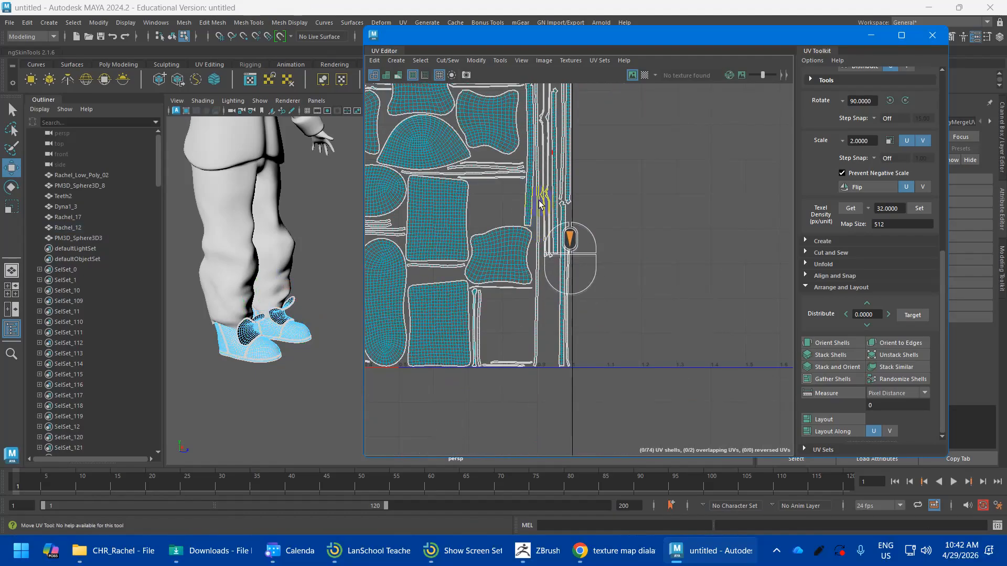
pyautogui.scroll(-3, 539, 199)
pyautogui.keyDown('alt'); pyautogui.moveTo(538, 177); pyautogui.dragTo(548, 240, button='middle'); pyautogui.keyUp('alt')
pyautogui.keyDown('alt'); pyautogui.scroll(6, 549, 263); pyautogui.keyUp('alt')
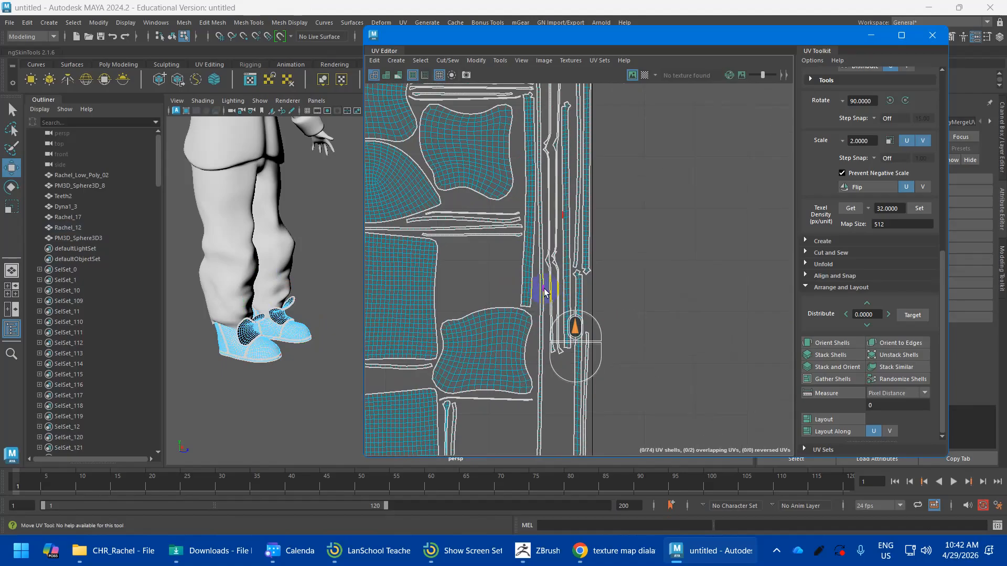
pyautogui.click(542, 288)
pyautogui.keyDown('shift'); pyautogui.moveTo(541, 285); pyautogui.dragTo(492, 304, button='right'); pyautogui.keyUp('shift')
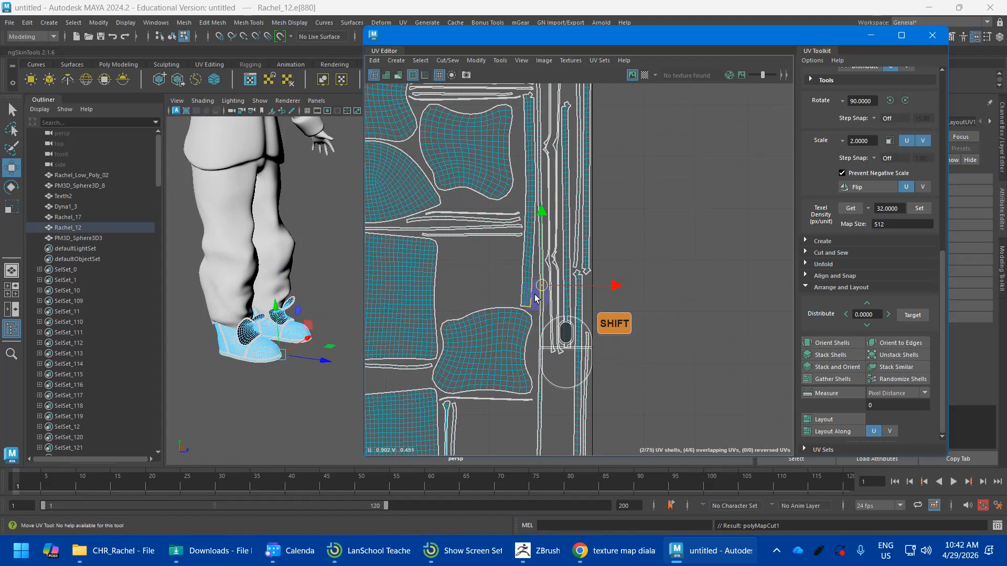
# Step: Examine the shoes' packed UV layout for further overly long strip shells, from the upper rows to the U=1 border
pyautogui.scroll(-4, 570, 277)
pyautogui.scroll(3, 557, 222)
pyautogui.keyDown('alt'); pyautogui.moveTo(520, 184); pyautogui.dragTo(625, 279, button='middle'); pyautogui.keyUp('alt')
pyautogui.keyDown('alt'); pyautogui.scroll(2, 465, 190); pyautogui.keyUp('alt')
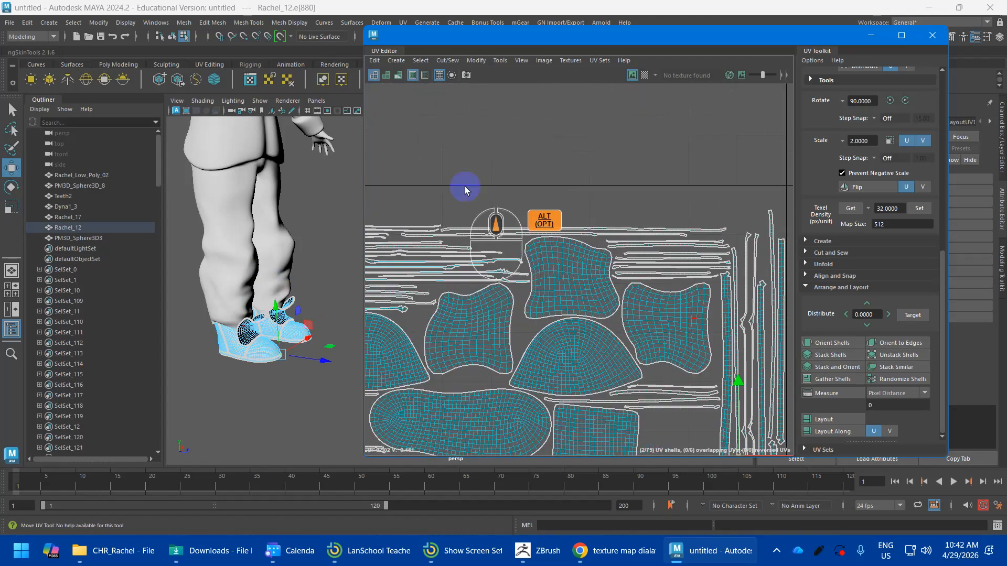
pyautogui.keyDown('alt'); pyautogui.scroll(2, 565, 246); pyautogui.keyUp('alt')
pyautogui.keyDown('alt'); pyautogui.scroll(-4, 509, 266); pyautogui.keyUp('alt')
pyautogui.keyDown('alt'); pyautogui.moveTo(526, 274); pyautogui.dragTo(596, 284, button='middle'); pyautogui.keyUp('alt')
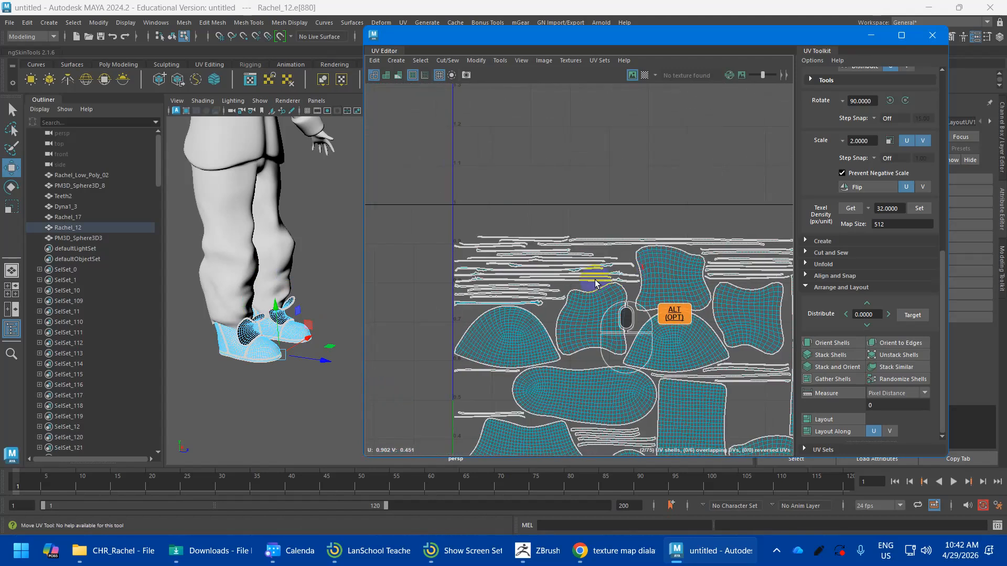
pyautogui.keyDown('alt'); pyautogui.moveTo(687, 307); pyautogui.dragTo(472, 244, button='middle'); pyautogui.keyUp('alt')
pyautogui.keyDown('alt'); pyautogui.moveTo(538, 287); pyautogui.dragTo(605, 168, button='middle'); pyautogui.keyUp('alt')
pyautogui.keyDown('alt'); pyautogui.moveTo(583, 318); pyautogui.dragTo(627, 287, button='middle'); pyautogui.keyUp('alt')
pyautogui.keyDown('alt'); pyautogui.moveTo(545, 295); pyautogui.dragTo(402, 311, button='middle'); pyautogui.keyUp('alt')
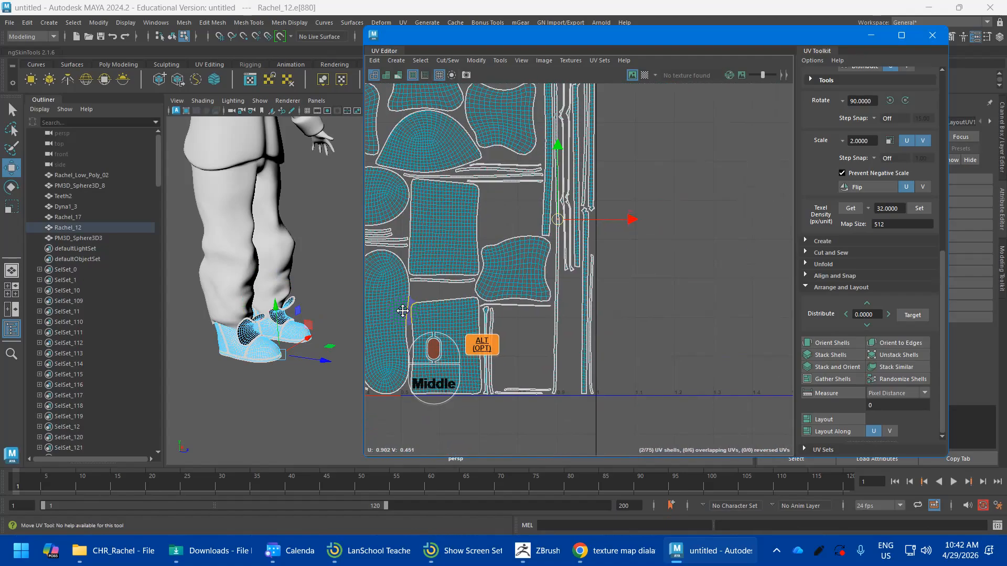
pyautogui.keyDown('alt'); pyautogui.scroll(3, 572, 262); pyautogui.keyUp('alt')
pyautogui.keyDown('alt'); pyautogui.moveTo(573, 248); pyautogui.dragTo(546, 180, button='middle'); pyautogui.keyUp('alt')
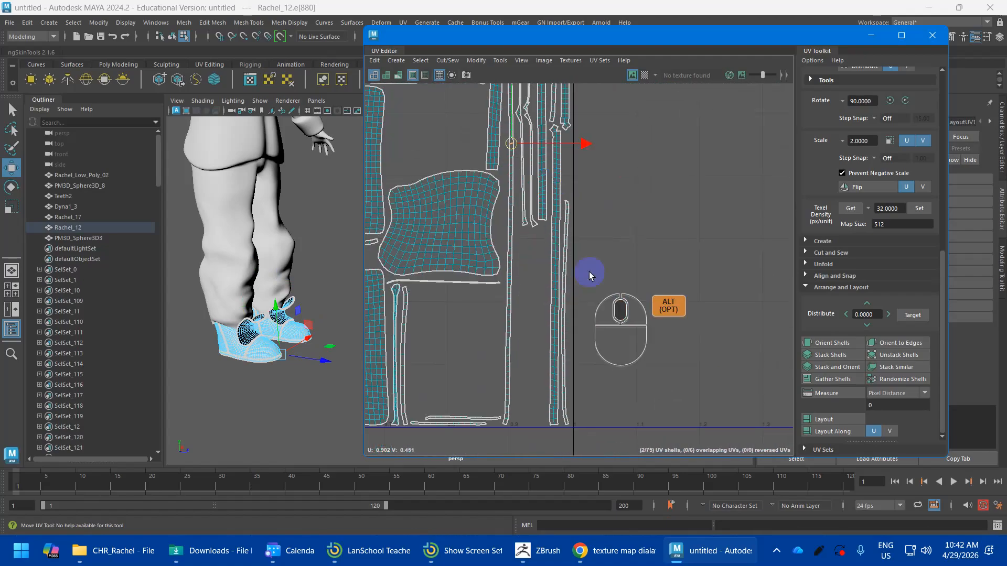
# Step: Cut the second long strip shell crosswise at an edge in its lower part, beside the U=1 border
pyautogui.click(556, 309)
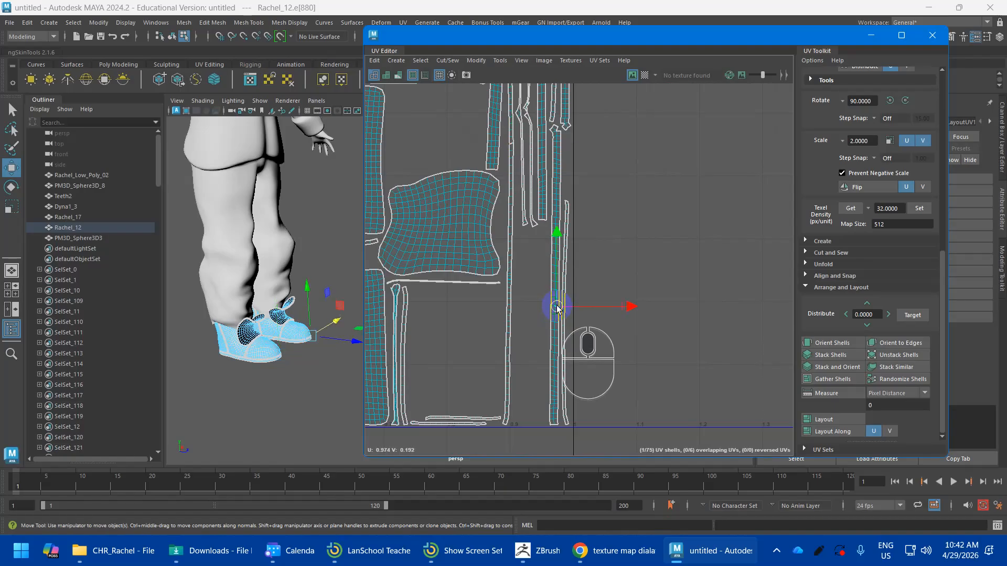
pyautogui.keyDown('shift'); pyautogui.moveTo(557, 308); pyautogui.dragTo(525, 313, button='right'); pyautogui.keyUp('shift')
pyautogui.keyDown('alt'); pyautogui.moveTo(599, 142); pyautogui.dragTo(617, 258, button='middle'); pyautogui.keyUp('alt')
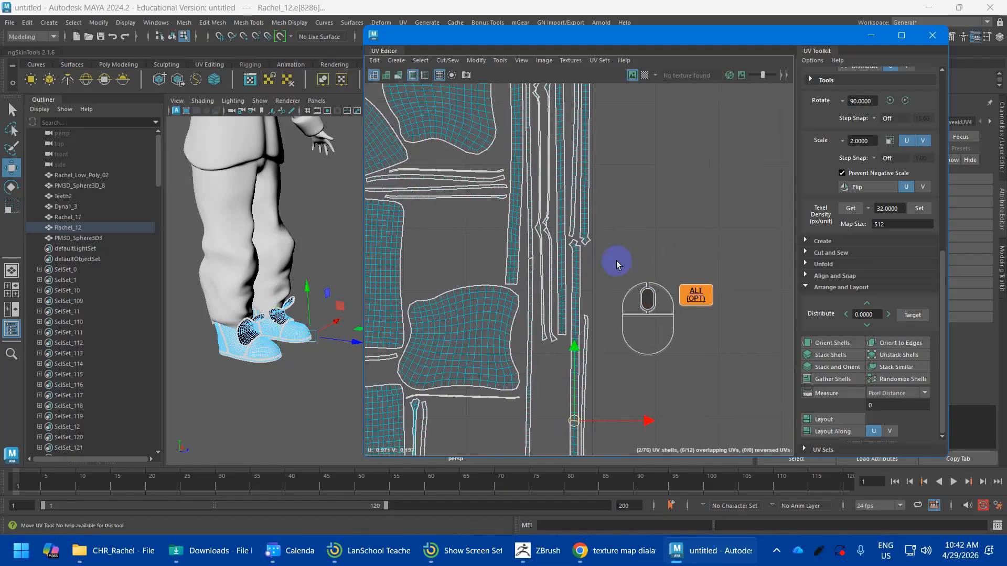
# Step: Apply Move and Sew to the crosswise edge at the bent tip of the strip shell near the U=1 border
pyautogui.keyDown('alt'); pyautogui.scroll(6, 603, 263); pyautogui.keyUp('alt')
pyautogui.click(533, 222)
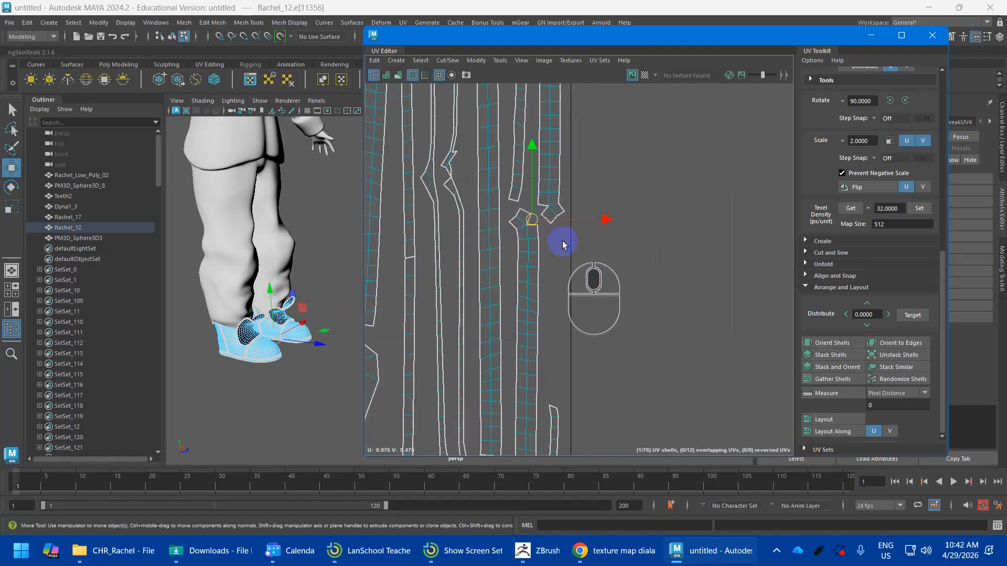
pyautogui.scroll(3, 566, 246)
pyautogui.keyDown('shift'); pyautogui.moveTo(498, 212); pyautogui.dragTo(493, 182, button='right'); pyautogui.keyUp('shift')
pyautogui.press('g')
pyautogui.click(625, 232)
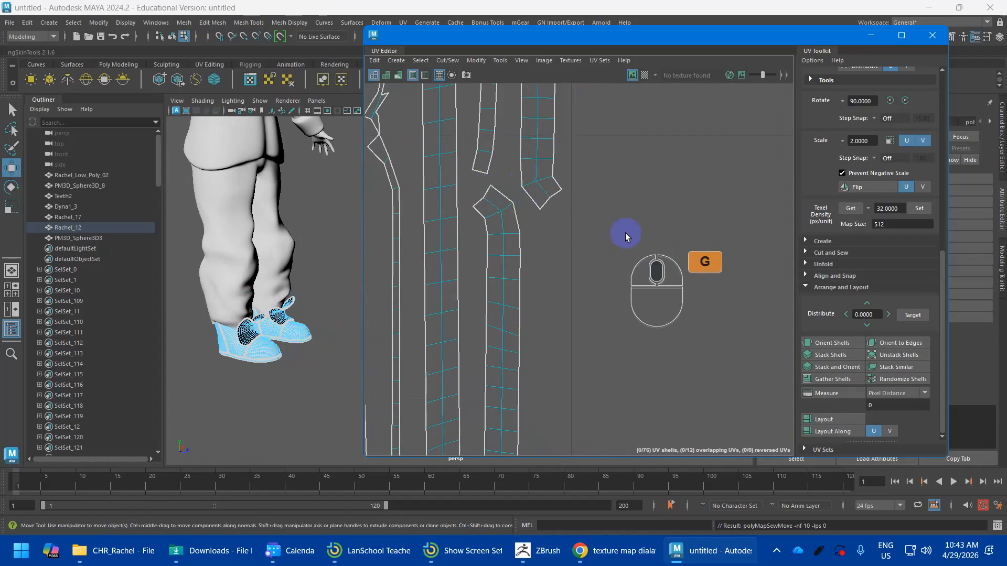
# Step: Repeat Move and Sew on crosswise edges at the bent tips of two more strip shells near the U=1 border
pyautogui.scroll(-3, 490, 168)
pyautogui.scroll(-2, 548, 171)
pyautogui.keyDown('alt'); pyautogui.moveTo(549, 171); pyautogui.dragTo(568, 276, button='middle'); pyautogui.keyUp('alt')
pyautogui.scroll(1, 506, 265)
pyautogui.keyDown('alt'); pyautogui.moveTo(505, 264); pyautogui.dragTo(540, 159, button='middle'); pyautogui.keyUp('alt')
pyautogui.click(467, 240)
pyautogui.click(476, 240)
pyautogui.click(540, 158)
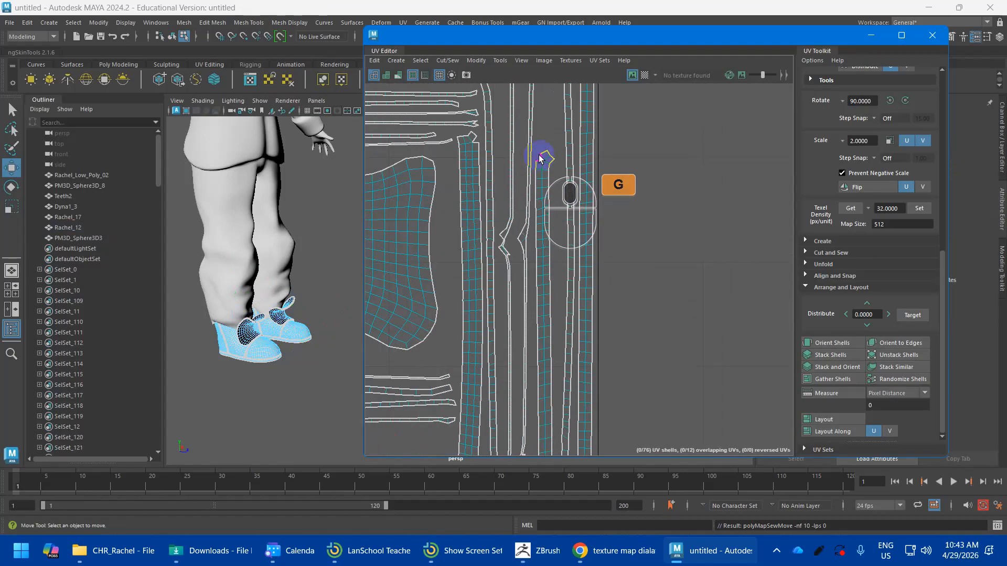
pyautogui.click(543, 159)
pyautogui.press('g')
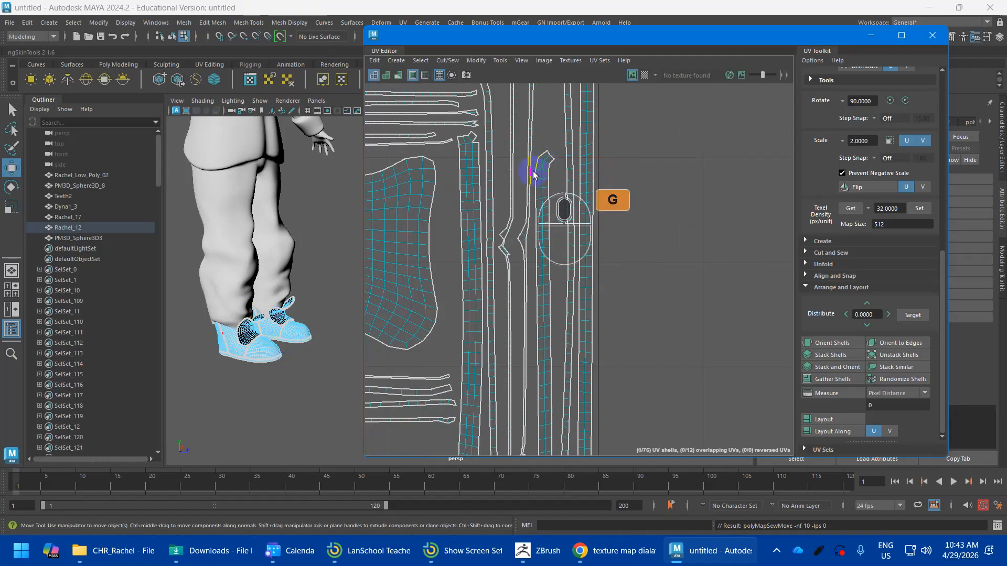
pyautogui.click(474, 142)
pyautogui.press('g')
pyautogui.scroll(-1, 560, 224)
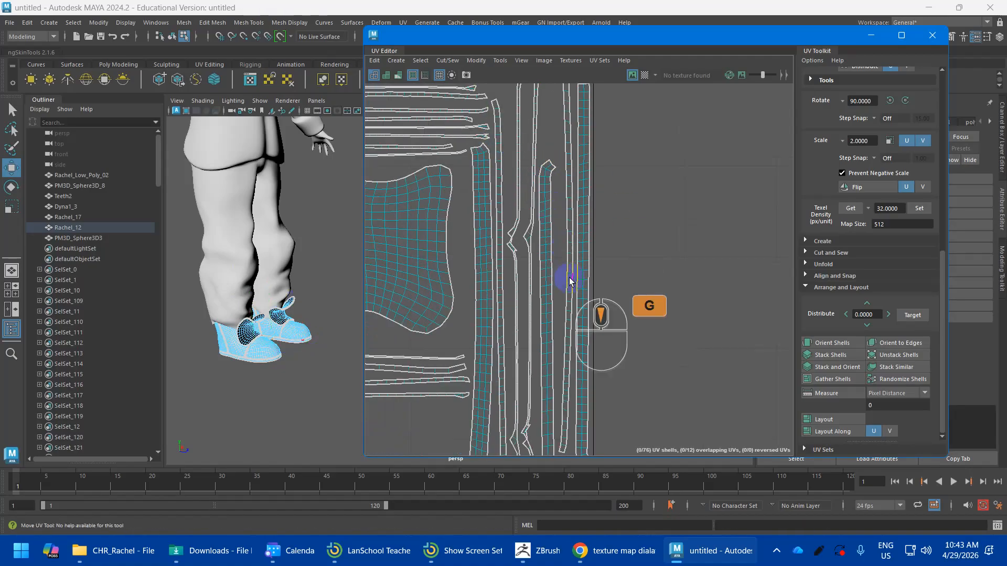
# Step: Repeat the last sewing operation on a crosswise edge halfway along the long horizontal strip shell near the tile's upper border
pyautogui.keyDown('alt'); pyautogui.moveTo(570, 281); pyautogui.dragTo(553, 262, button='middle'); pyautogui.keyUp('alt')
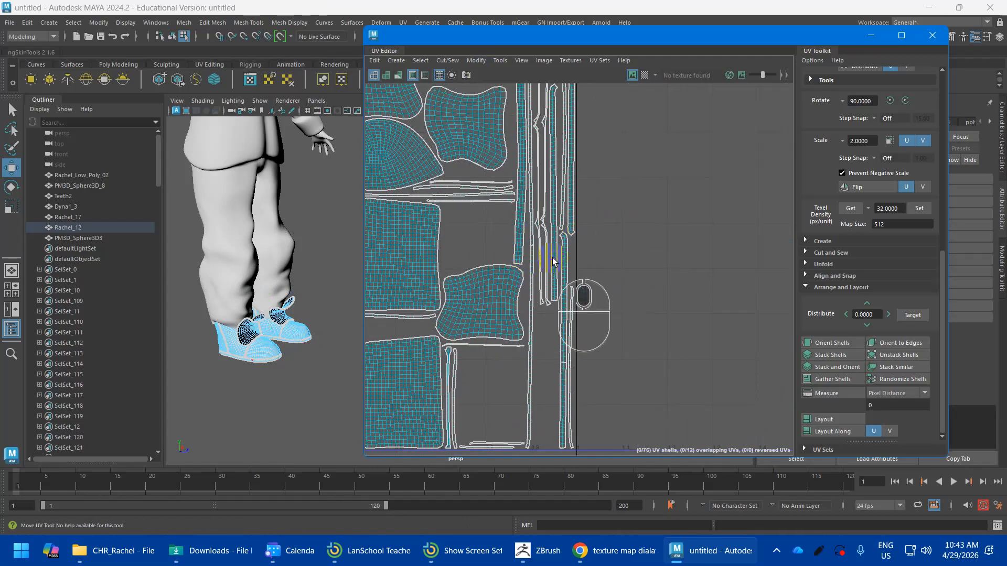
pyautogui.scroll(-3, 554, 261)
pyautogui.keyDown('alt'); pyautogui.moveTo(462, 281); pyautogui.dragTo(623, 296, button='middle'); pyautogui.keyUp('alt')
pyautogui.keyDown('alt'); pyautogui.moveTo(503, 163); pyautogui.dragTo(492, 297, button='middle'); pyautogui.keyUp('alt')
pyautogui.scroll(4, 562, 236)
pyautogui.scroll(3, 590, 226)
pyautogui.scroll(2, 492, 297)
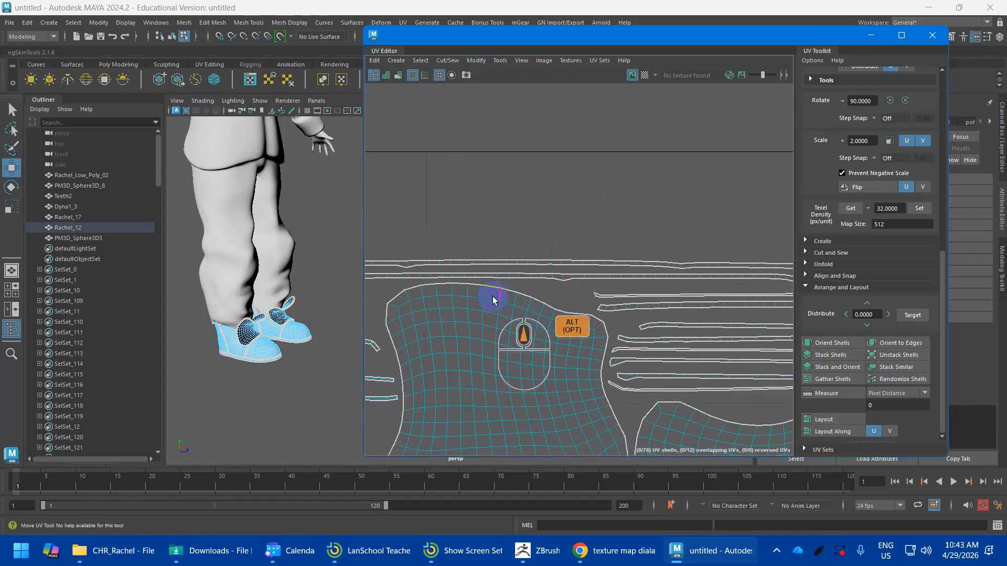
pyautogui.click(506, 265)
pyautogui.scroll(-2, 621, 266)
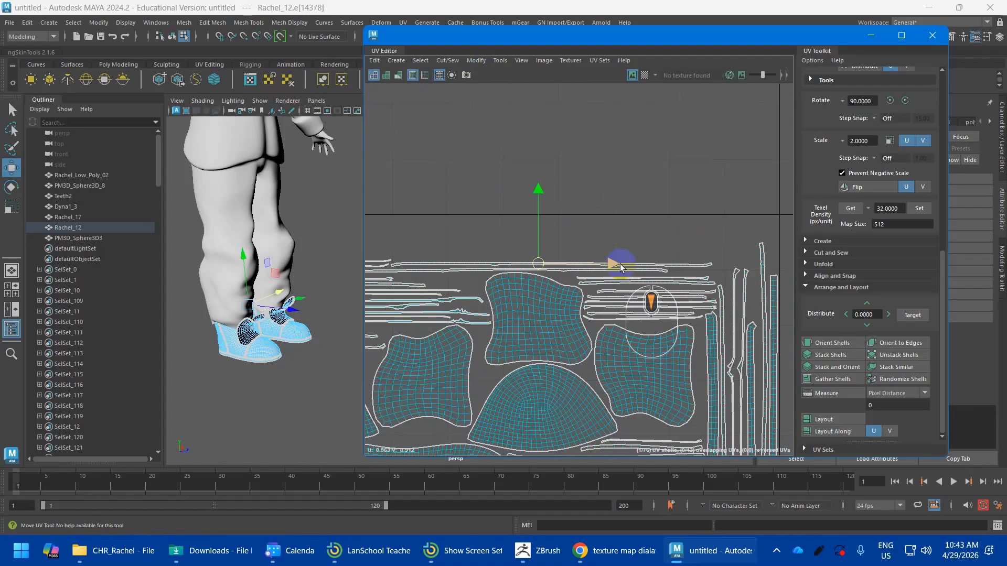
pyautogui.press('g')
pyautogui.scroll(5, 593, 277)
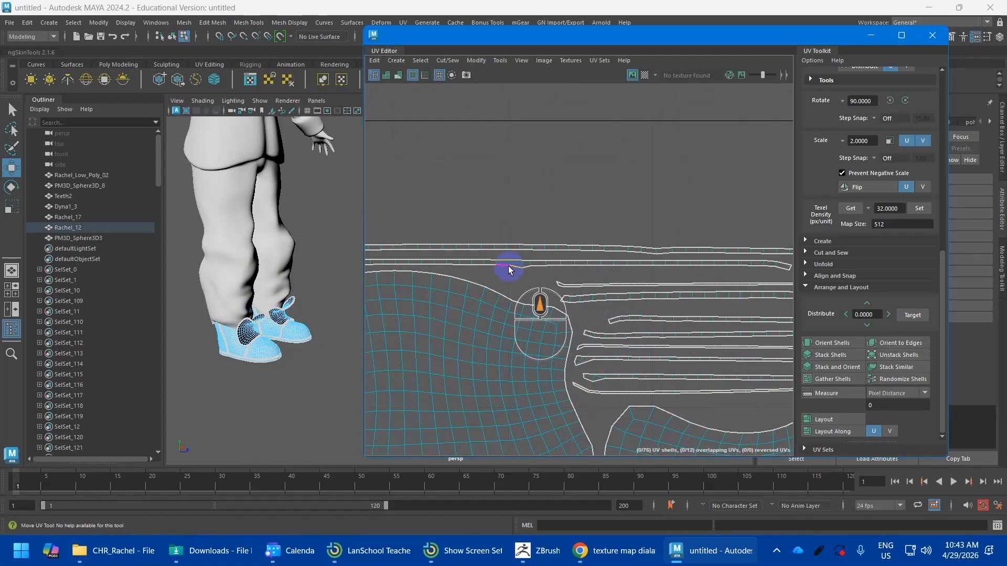
pyautogui.scroll(-6, 603, 296)
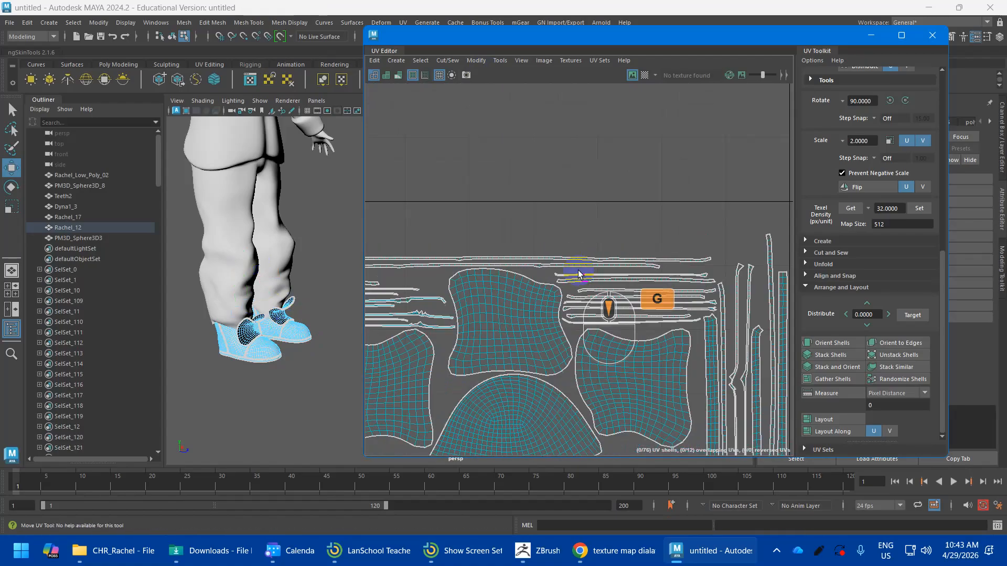
# Step: Select all the shoes' UV shells, unfold them and lay them out again within the 0–1 tile
pyautogui.keyDown('alt'); pyautogui.moveTo(598, 322); pyautogui.dragTo(602, 155, button='middle'); pyautogui.keyUp('alt')
pyautogui.moveTo(512, 141); pyautogui.dragTo(470, 127, button='right')
pyautogui.moveTo(375, 98); pyautogui.dragTo(733, 427)
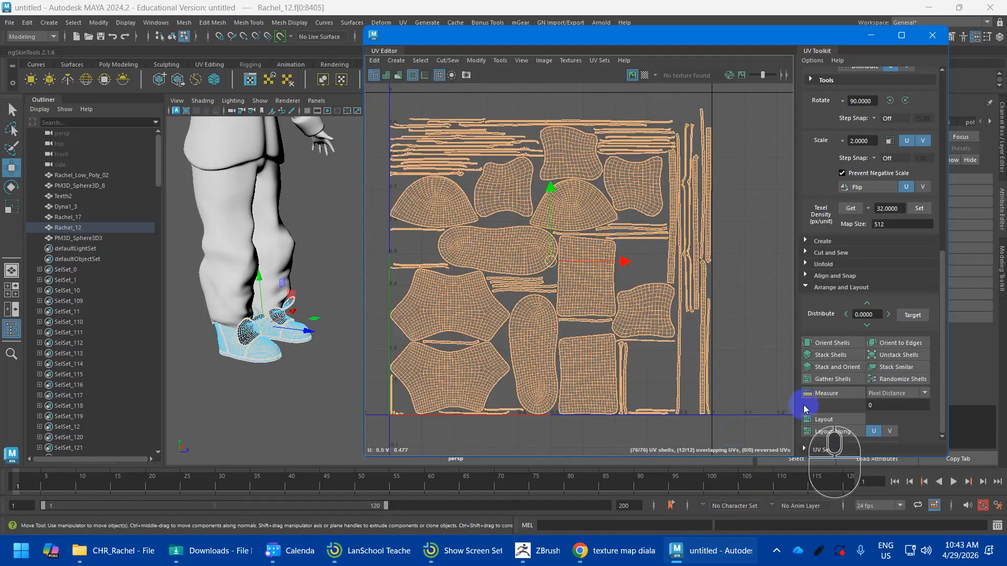
pyautogui.keyDown('shift'); pyautogui.moveTo(512, 176); pyautogui.dragTo(360, 153, button='right'); pyautogui.keyUp('shift')
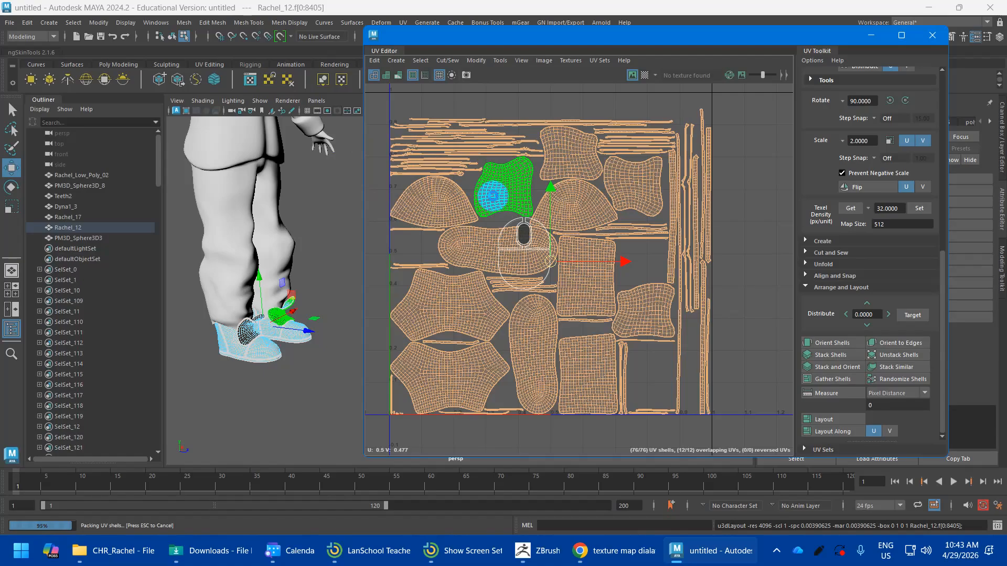
pyautogui.click(493, 200)
pyautogui.click(676, 231)
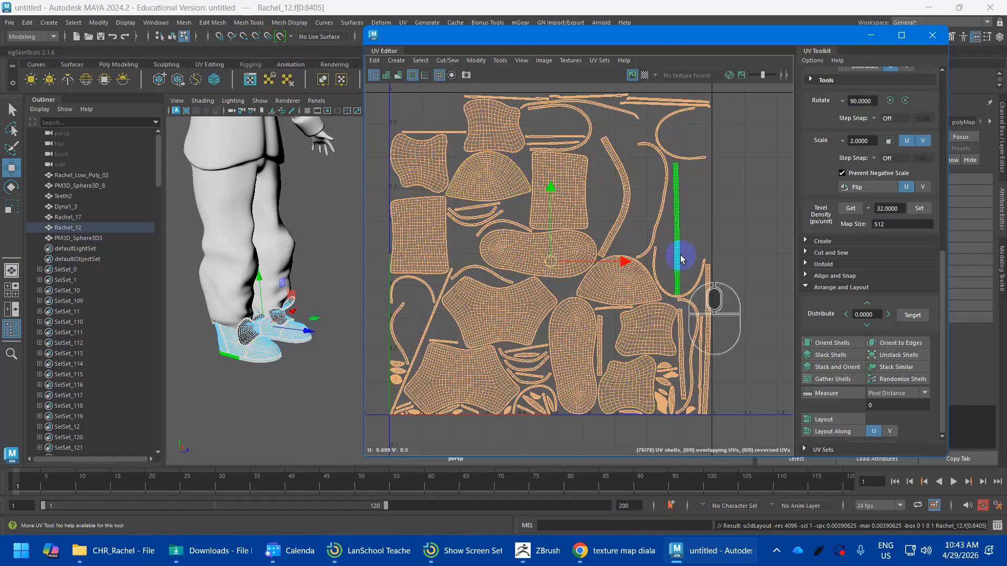
pyautogui.click(472, 314)
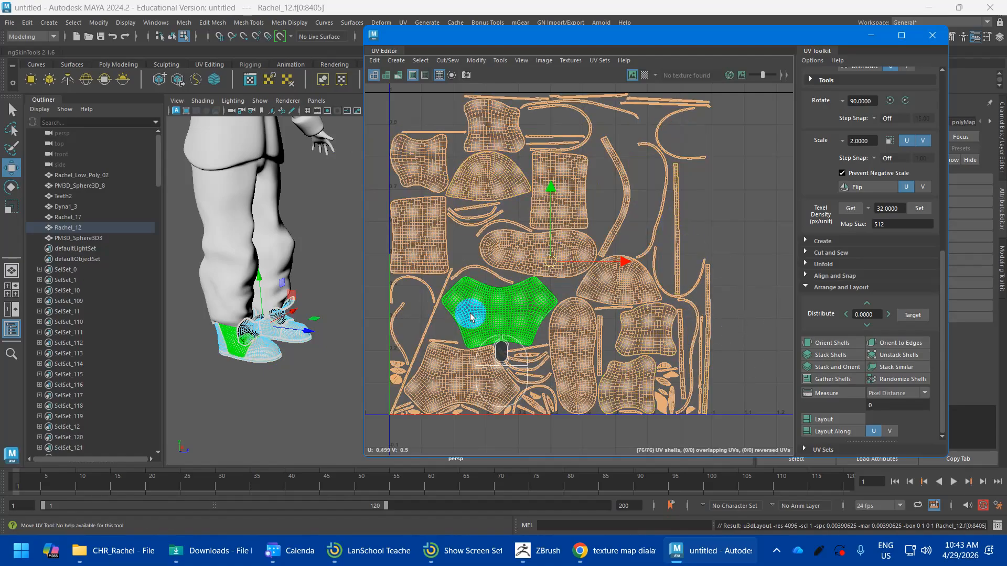
# Step: Pick out the long diagonal strip shell, switch to edge selection and cut it crosswise at an edge around its middle
pyautogui.click(427, 326)
pyautogui.press('w')
pyautogui.scroll(6, 427, 328)
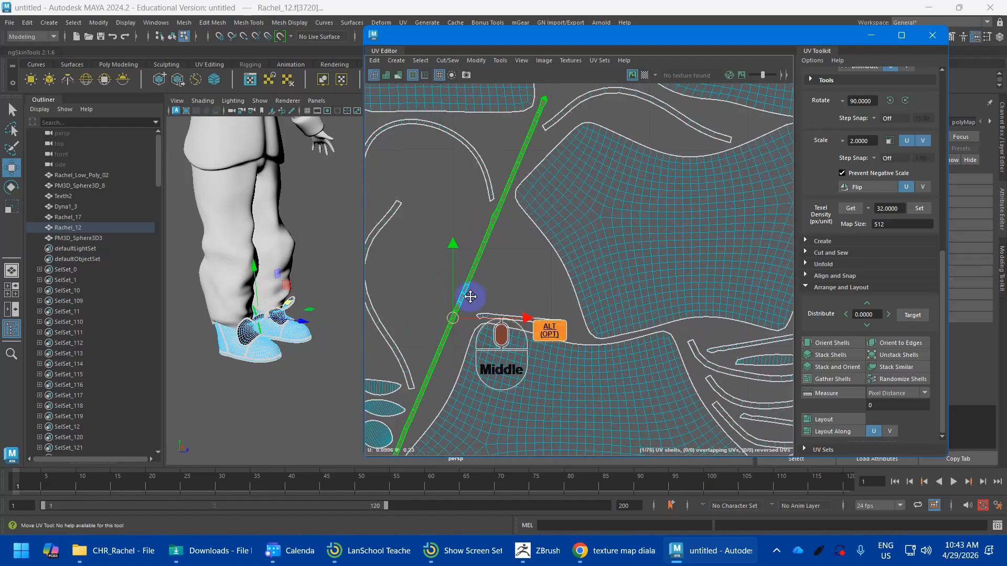
pyautogui.moveTo(455, 255); pyautogui.dragTo(454, 197, button='right')
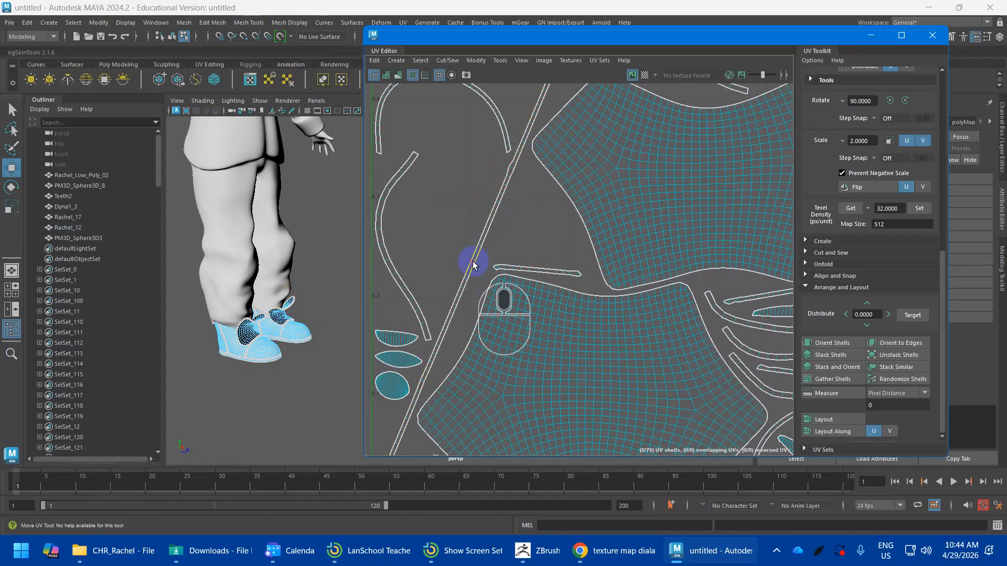
pyautogui.click(473, 261)
pyautogui.scroll(-5, 473, 261)
pyautogui.scroll(5, 501, 242)
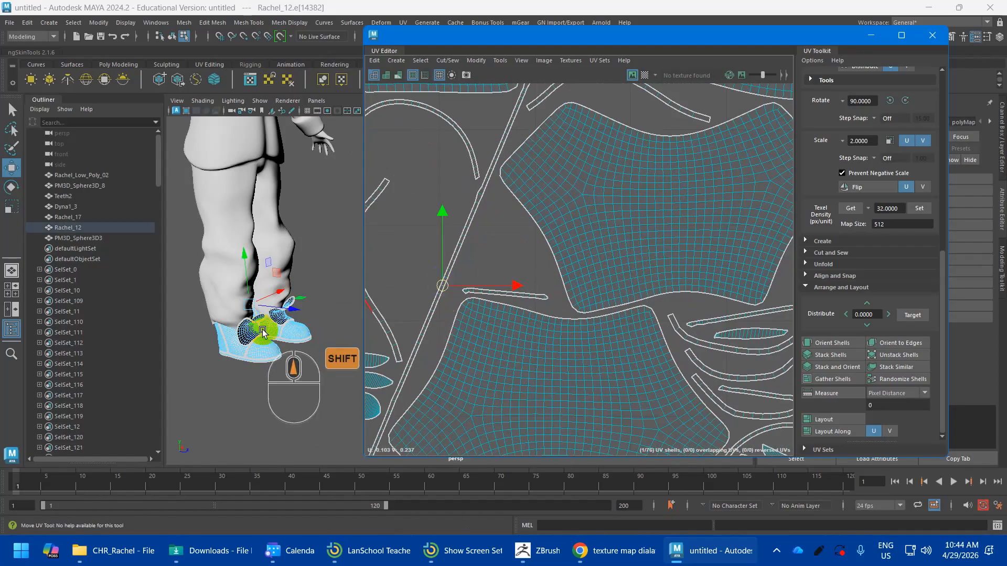
pyautogui.keyDown('shift'); pyautogui.moveTo(441, 285); pyautogui.dragTo(400, 306, button='right'); pyautogui.keyUp('shift')
# Step: Cut the wide curved strip shell and the straight vertical strip shell crosswise, each at an edge around its middle
pyautogui.scroll(-5, 627, 309)
pyautogui.keyDown('alt'); pyautogui.moveTo(781, 310); pyautogui.dragTo(517, 191, button='middle'); pyautogui.keyUp('alt')
pyautogui.scroll(4, 514, 195)
pyautogui.click(514, 201)
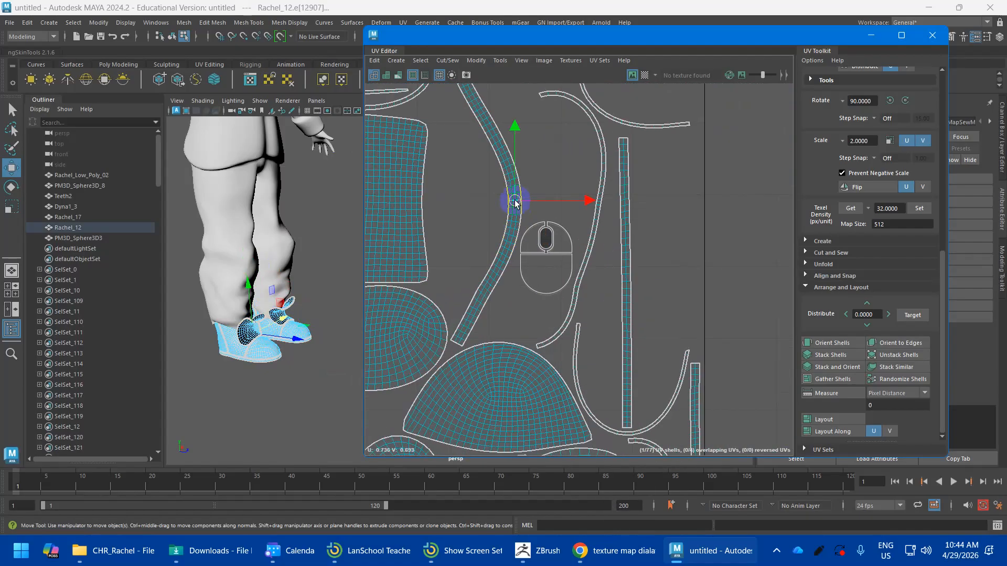
pyautogui.keyDown('alt'); pyautogui.moveTo(679, 333); pyautogui.dragTo(653, 303, button='middle'); pyautogui.keyUp('alt')
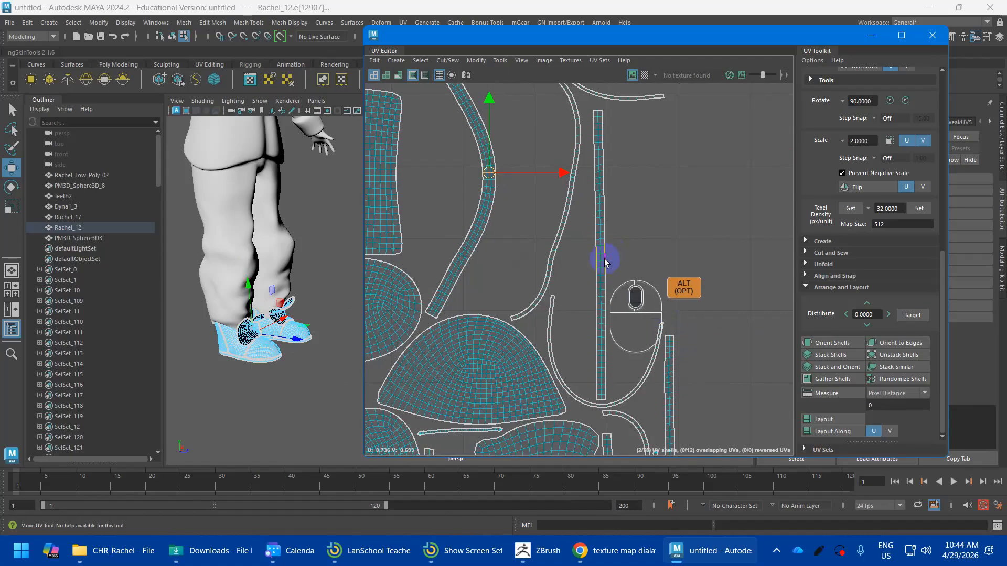
pyautogui.click(603, 255)
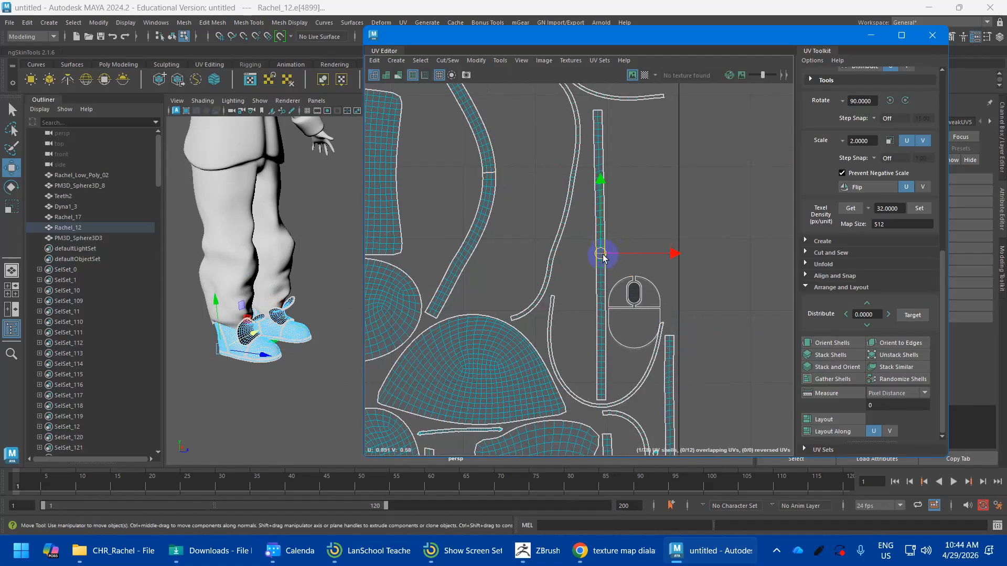
pyautogui.press('g')
# Step: Cut the long vertical strip shell beside the U=1 border crosswise at an edge around its middle
pyautogui.keyDown('alt'); pyautogui.moveTo(672, 353); pyautogui.dragTo(613, 219, button='middle'); pyautogui.keyUp('alt')
pyautogui.keyDown('alt'); pyautogui.moveTo(627, 355); pyautogui.dragTo(617, 258, button='middle'); pyautogui.keyUp('alt')
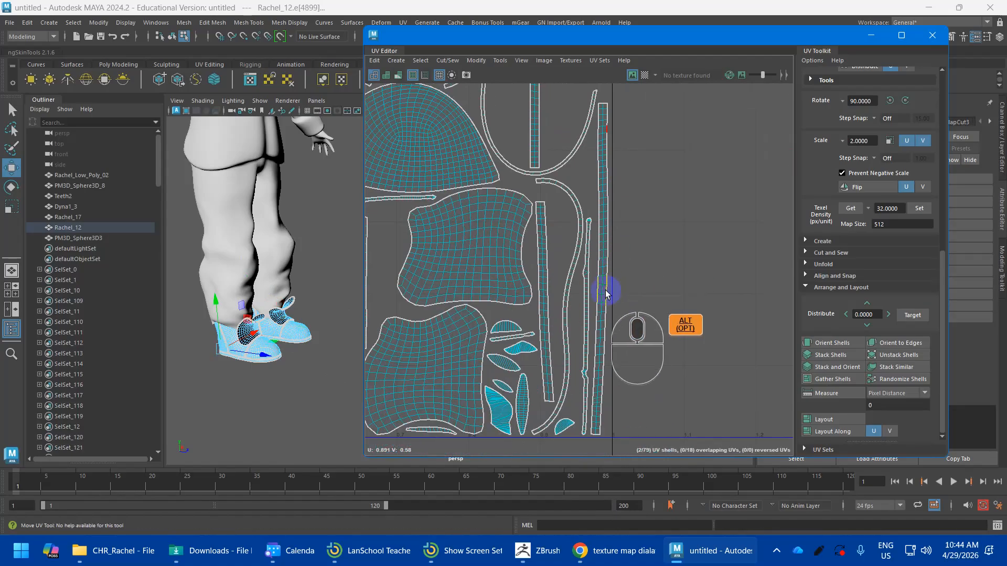
pyautogui.click(603, 284)
pyautogui.press('g')
pyautogui.scroll(-4, 603, 284)
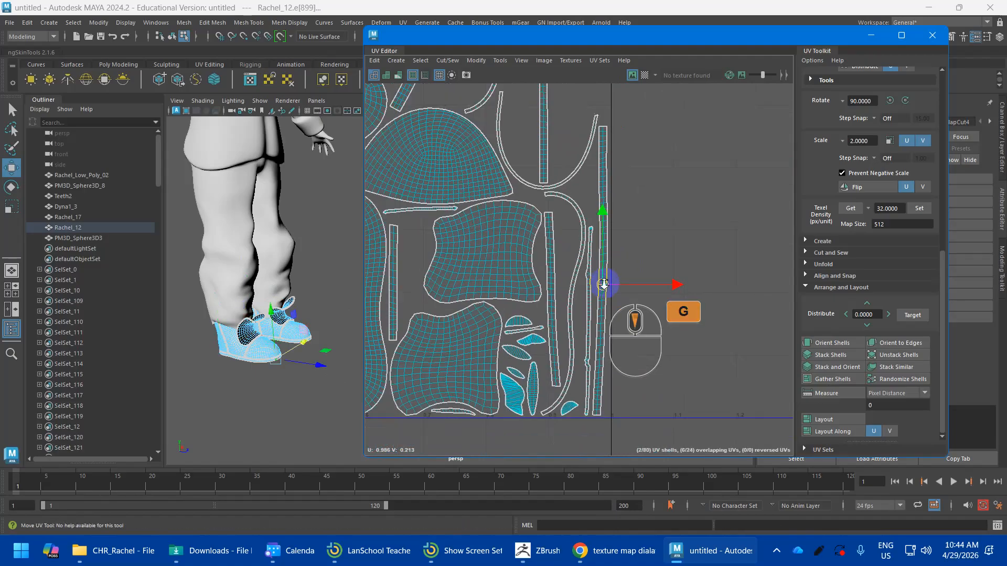
# Step: Leave edge selection, select all the shoes' UV shells, unfold them and repack them into the 0–1 tile
pyautogui.moveTo(490, 265); pyautogui.dragTo(444, 253, button='right')
pyautogui.hotkey('ctrl', 'shift', 'a')
pyautogui.scroll(-4, 516, 255)
pyautogui.keyDown('alt'); pyautogui.moveTo(516, 255); pyautogui.dragTo(623, 342, button='middle'); pyautogui.keyUp('alt')
pyautogui.keyDown('shift'); pyautogui.moveTo(592, 285); pyautogui.dragTo(440, 288, button='right'); pyautogui.keyUp('shift')
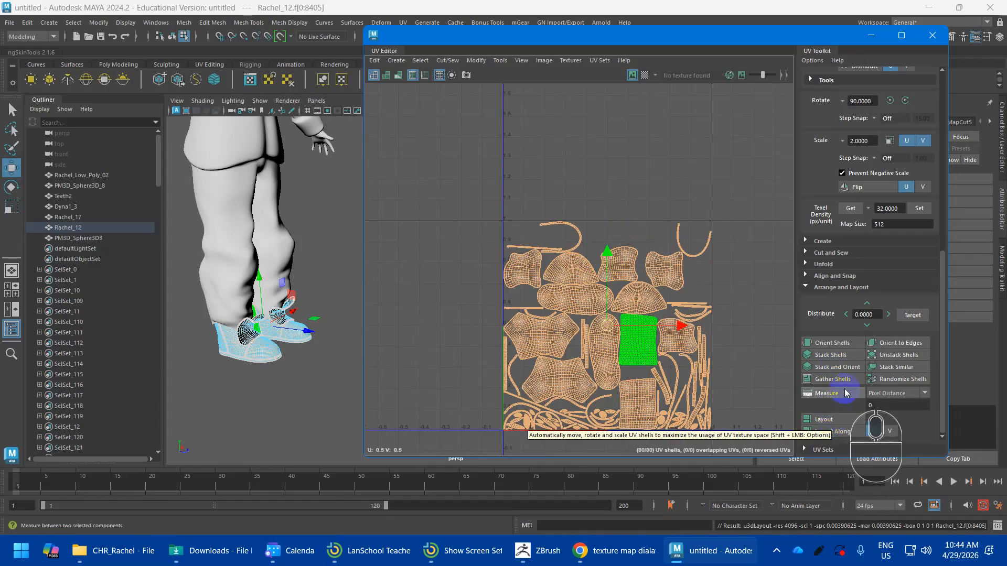
# Step: Orient all the shoes' UV shells and lay them out again within the 0–1 tile
pyautogui.click(839, 344)
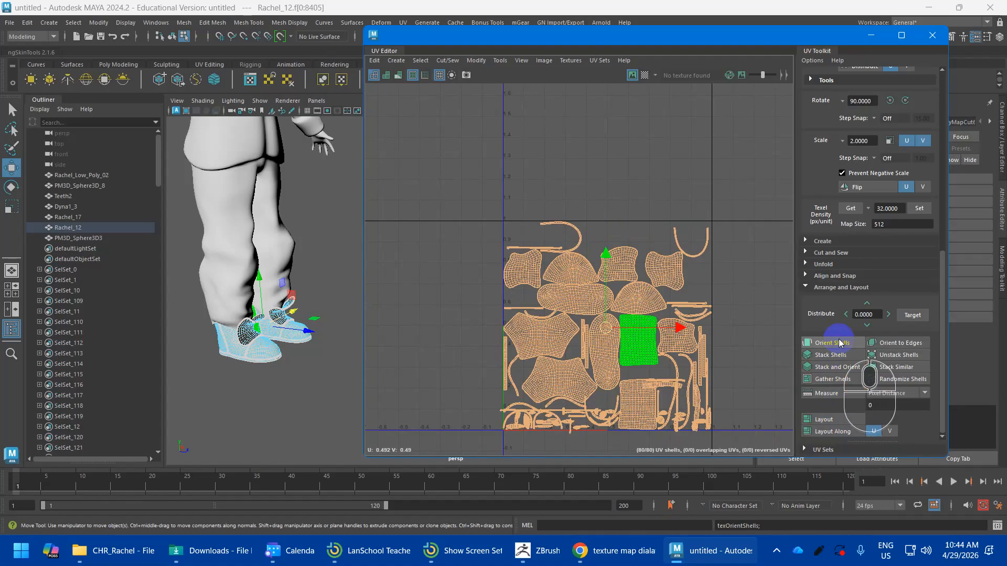
pyautogui.click(822, 418)
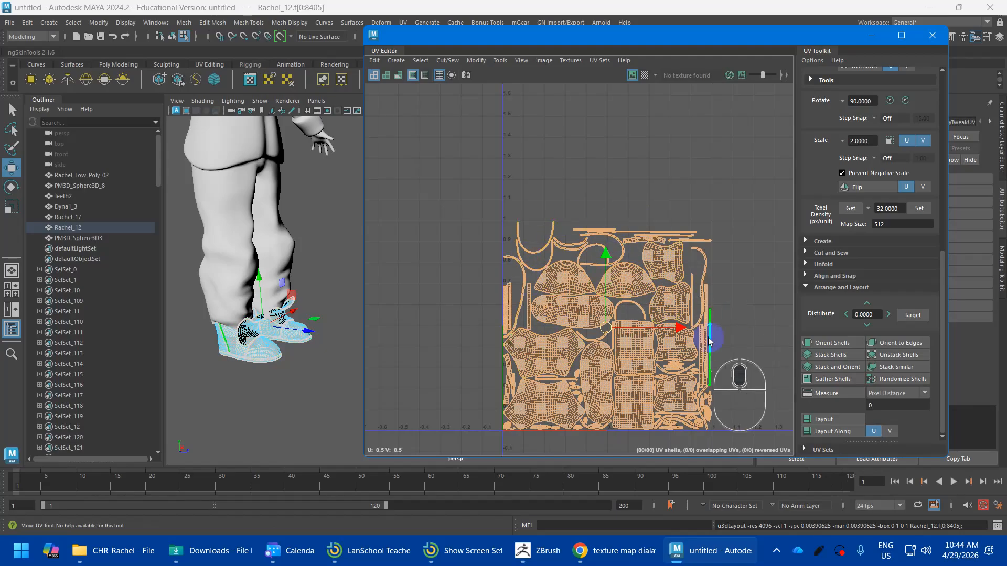
pyautogui.scroll(5, 637, 318)
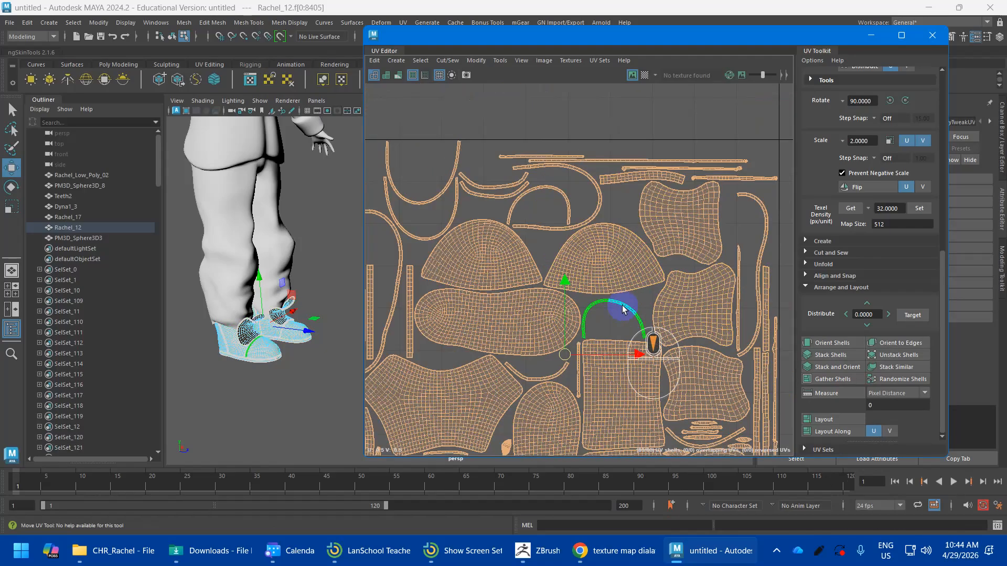
pyautogui.scroll(-2, 571, 226)
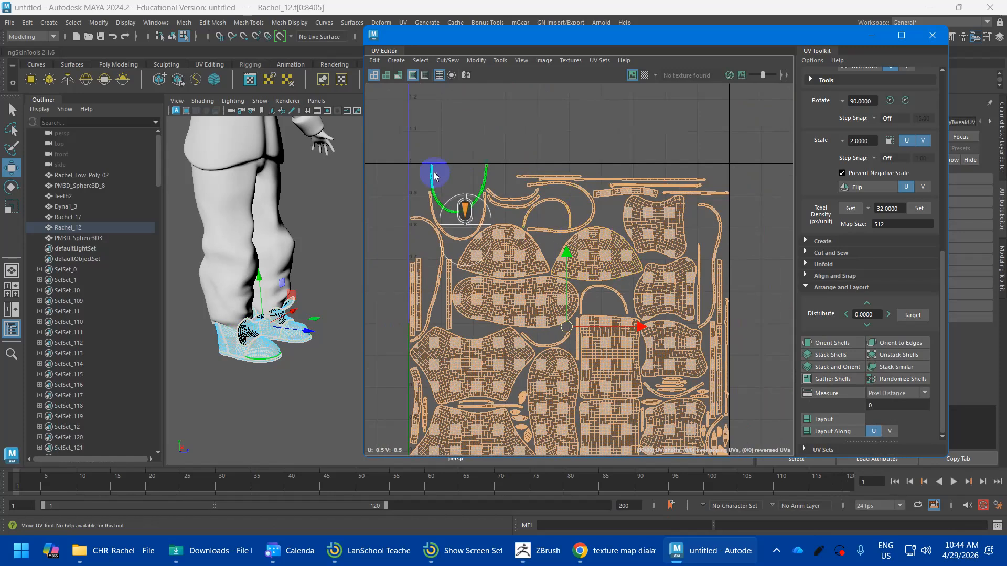
# Step: Switch to edge selection and cut the long S-curved strip shell near the U=0 border crosswise at an edge around its middle
pyautogui.click(456, 215)
pyautogui.scroll(3, 465, 223)
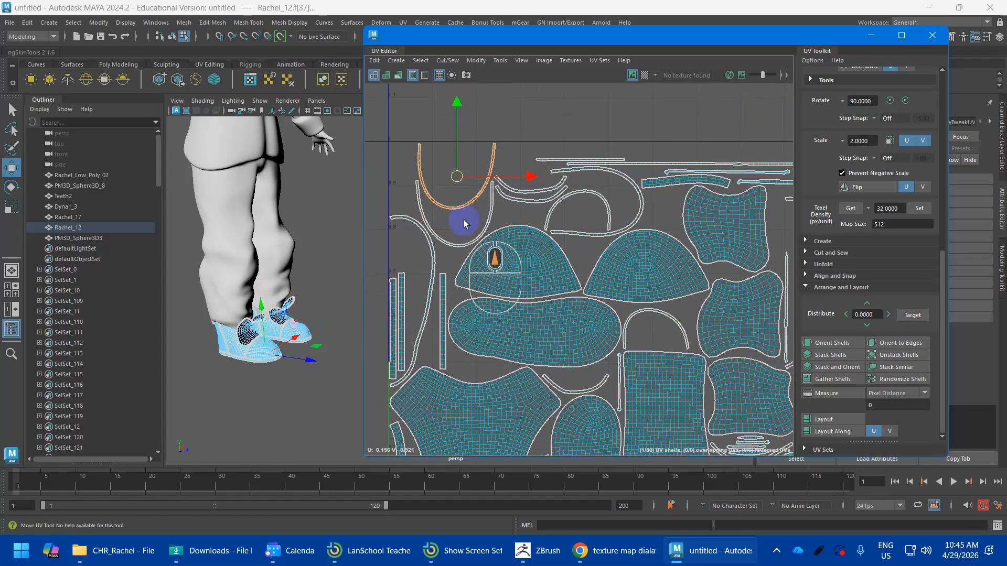
pyautogui.scroll(-2, 464, 223)
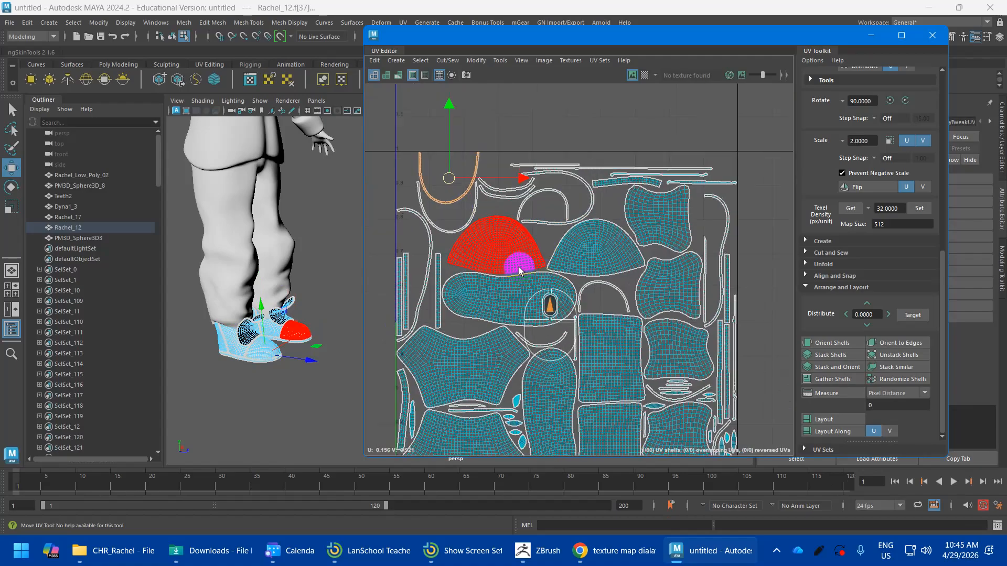
pyautogui.scroll(1, 427, 260)
pyautogui.rightClick(427, 264)
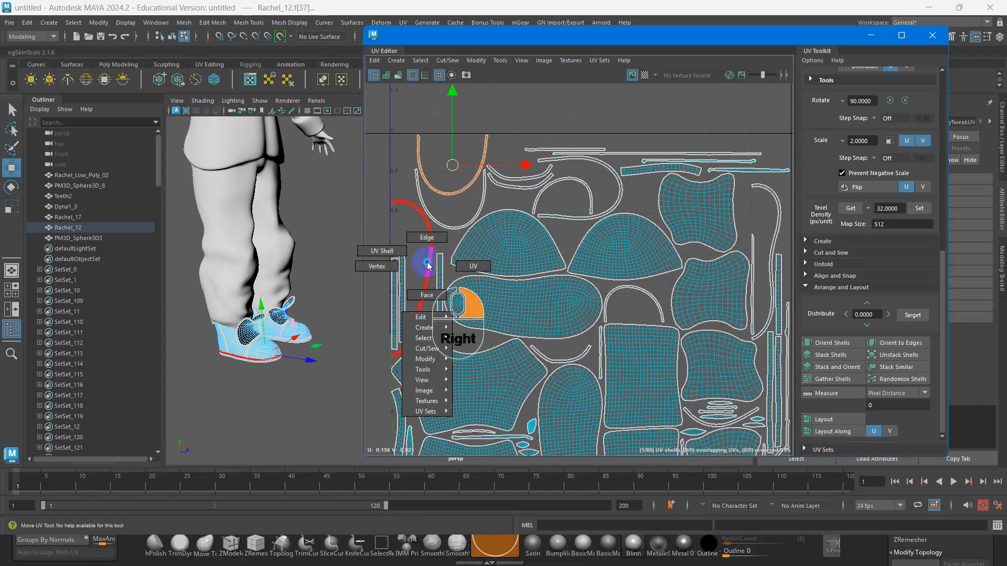
pyautogui.moveTo(428, 263); pyautogui.dragTo(423, 311, button='right')
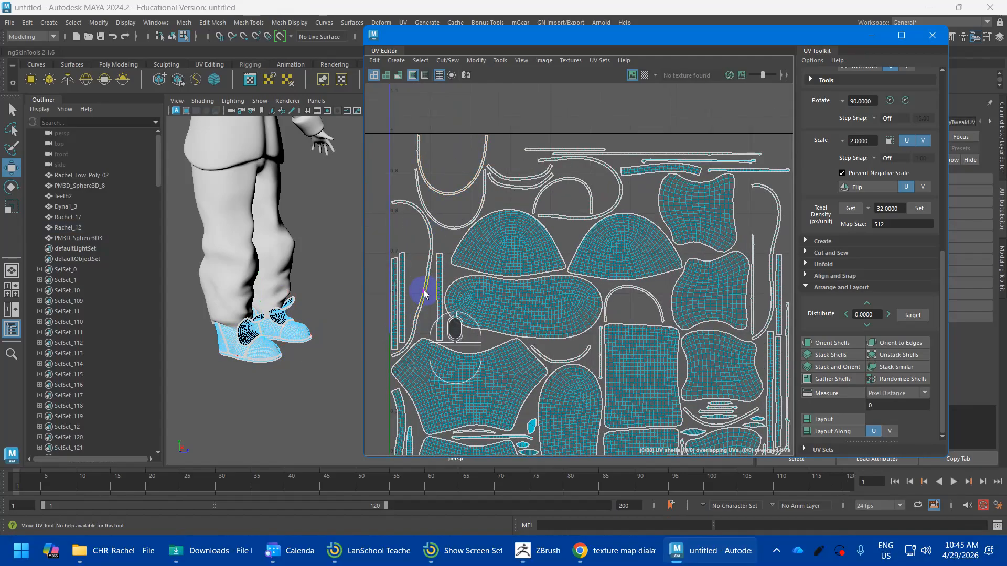
pyautogui.scroll(5, 422, 295)
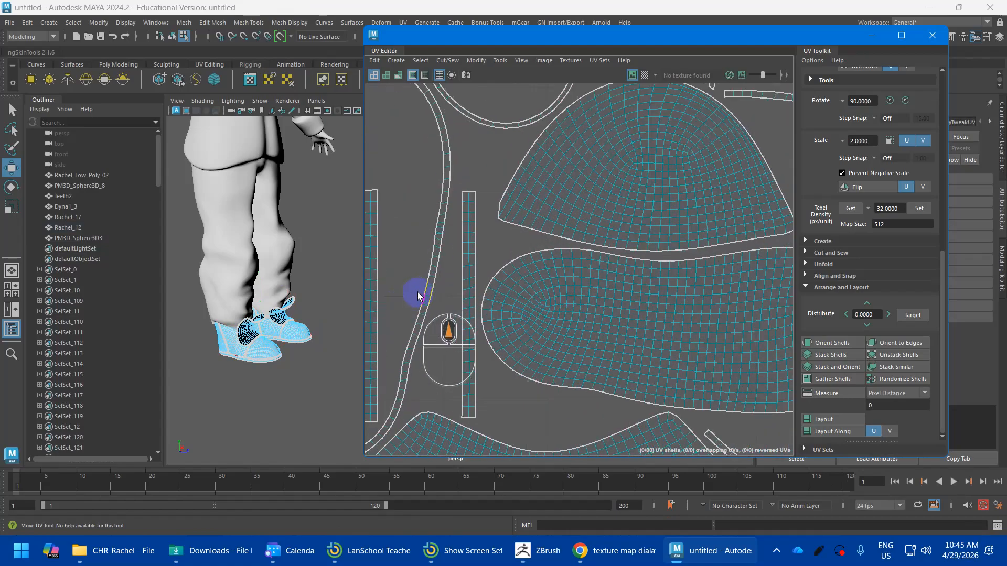
pyautogui.click(429, 288)
pyautogui.keyDown('shift'); pyautogui.moveTo(429, 289); pyautogui.dragTo(386, 306, button='right'); pyautogui.keyUp('shift')
pyautogui.scroll(-1, 602, 62)
pyautogui.keyDown('alt'); pyautogui.moveTo(583, 121); pyautogui.dragTo(571, 355, button='middle'); pyautogui.keyUp('alt')
pyautogui.scroll(-1, 498, 267)
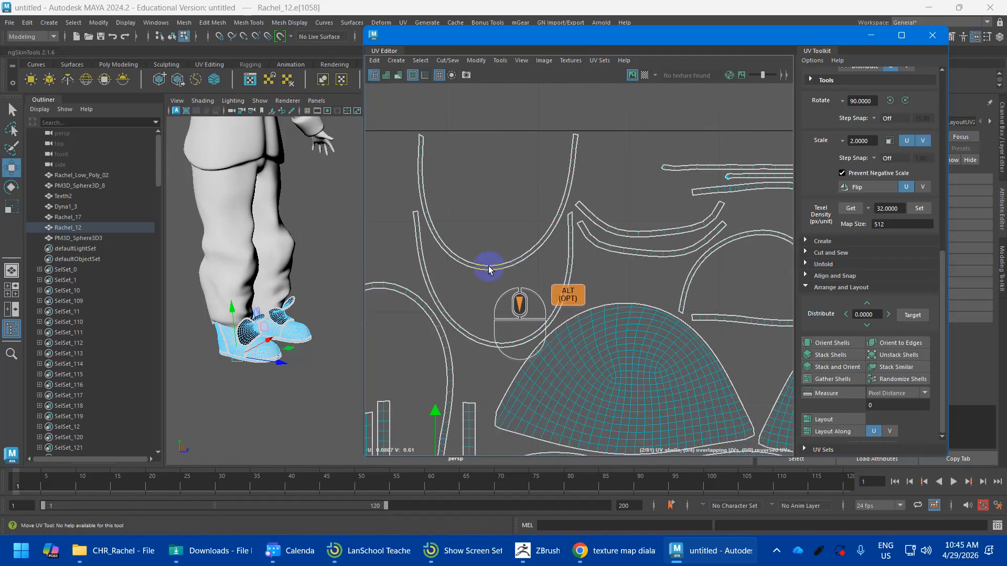
# Step: Cut the two nested U-shaped strip shells near the tile's upper border crosswise at the lowest point of their curves
pyautogui.click(489, 269)
pyautogui.press('g')
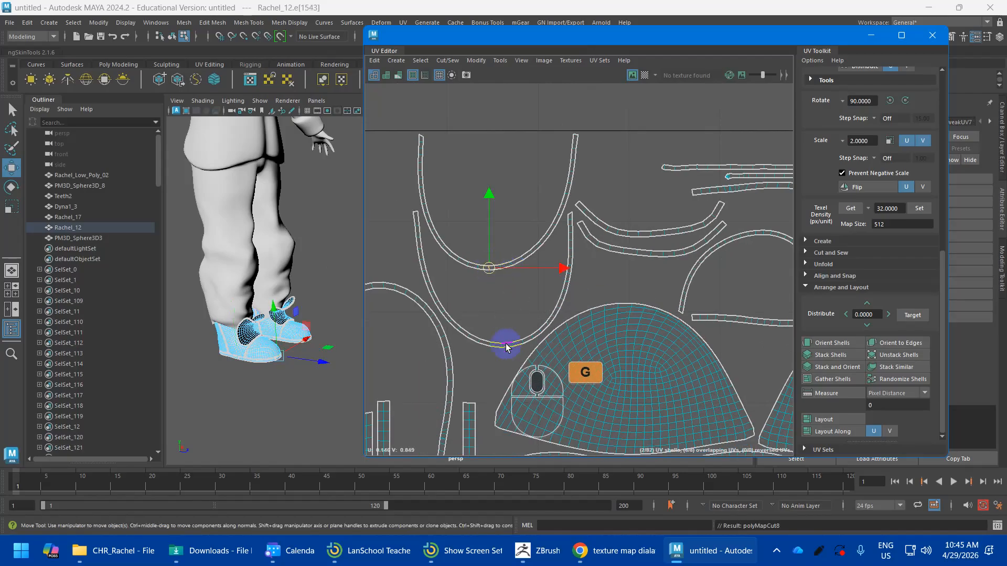
pyautogui.click(503, 345)
pyautogui.press('g')
pyautogui.scroll(-4, 724, 292)
pyautogui.keyDown('alt'); pyautogui.moveTo(725, 292); pyautogui.dragTo(615, 293, button='middle'); pyautogui.keyUp('alt')
pyautogui.scroll(4, 688, 288)
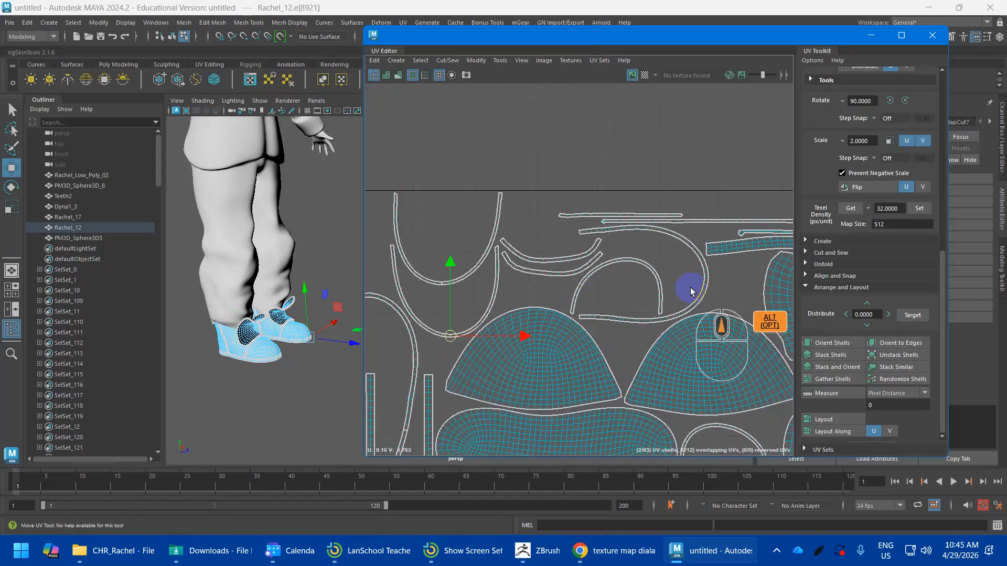
# Step: Cut the large U-shaped strip shell near the tile's upper border and the smaller arched strip nested inside it crosswise at their apexes
pyautogui.click(715, 257)
pyautogui.press('g')
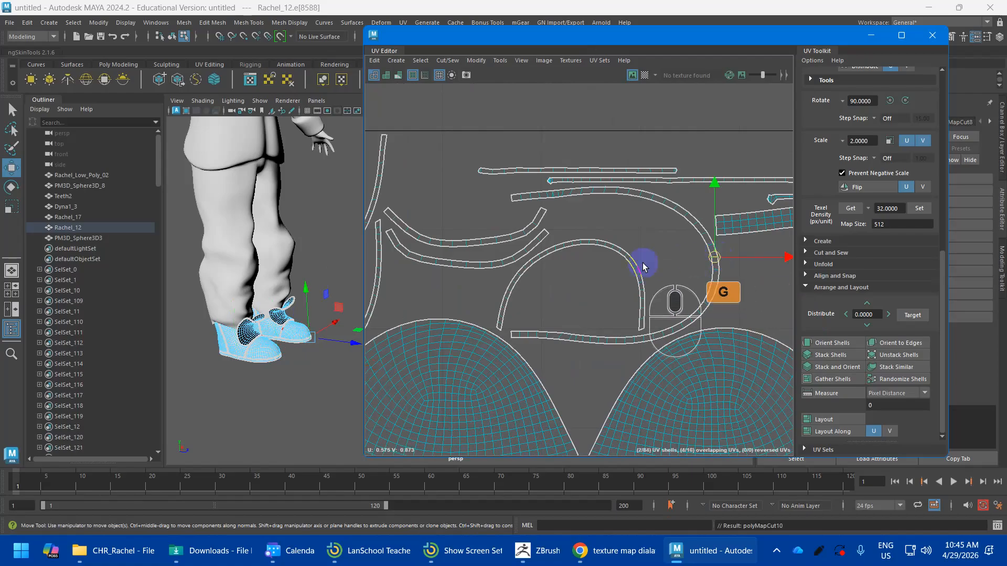
pyautogui.click(582, 241)
pyautogui.press('g')
# Step: Cut the long S-curved strip shell near the U=1 border crosswise at an edge around its middle
pyautogui.scroll(-3, 694, 286)
pyautogui.keyDown('alt'); pyautogui.moveTo(692, 288); pyautogui.dragTo(508, 265, button='middle'); pyautogui.keyUp('alt')
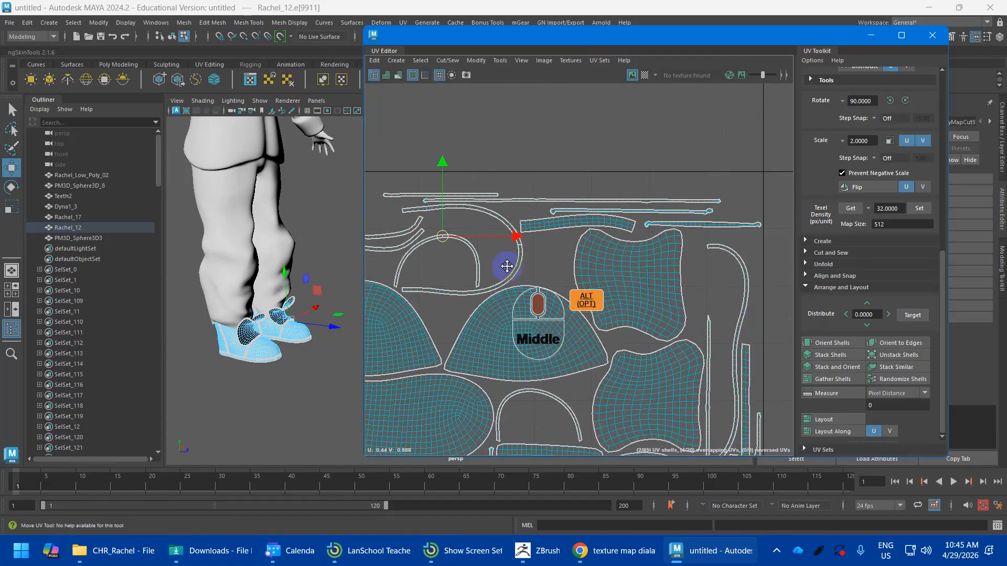
pyautogui.scroll(-3, 640, 283)
pyautogui.keyDown('alt'); pyautogui.moveTo(640, 284); pyautogui.dragTo(655, 281, button='middle'); pyautogui.keyUp('alt')
pyautogui.scroll(5, 645, 226)
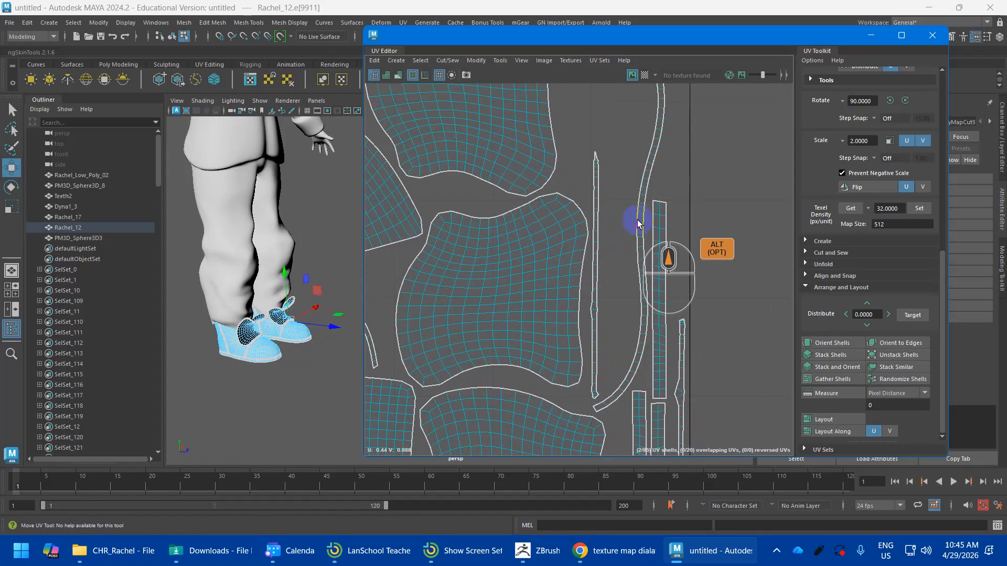
pyautogui.click(639, 222)
pyautogui.press('g')
pyautogui.scroll(-4, 663, 275)
pyautogui.keyDown('alt'); pyautogui.moveTo(662, 274); pyautogui.dragTo(607, 178, button='middle'); pyautogui.keyUp('alt')
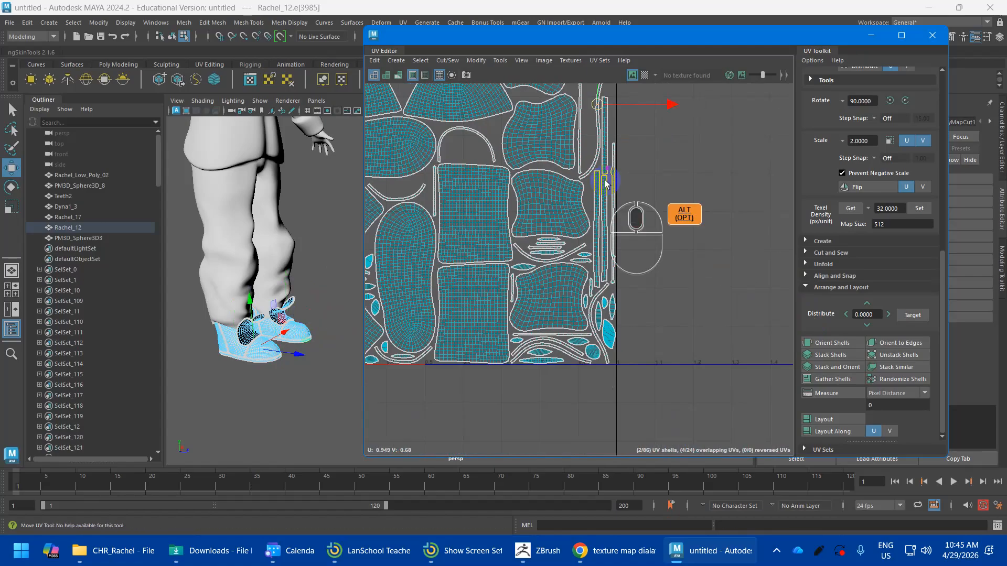
# Step: Select all the shoes' UV shells, unfold them and lay them out in the 0–1 tile
pyautogui.scroll(2, 606, 307)
pyautogui.keyDown('alt'); pyautogui.scroll(1, 604, 303); pyautogui.keyUp('alt')
pyautogui.keyDown('alt'); pyautogui.moveTo(599, 287); pyautogui.dragTo(711, 342, button='middle'); pyautogui.keyUp('alt')
pyautogui.keyDown('alt'); pyautogui.moveTo(621, 279); pyautogui.dragTo(443, 238, button='right'); pyautogui.keyUp('alt')
pyautogui.hotkey('ctrl', 'shift', 'a')
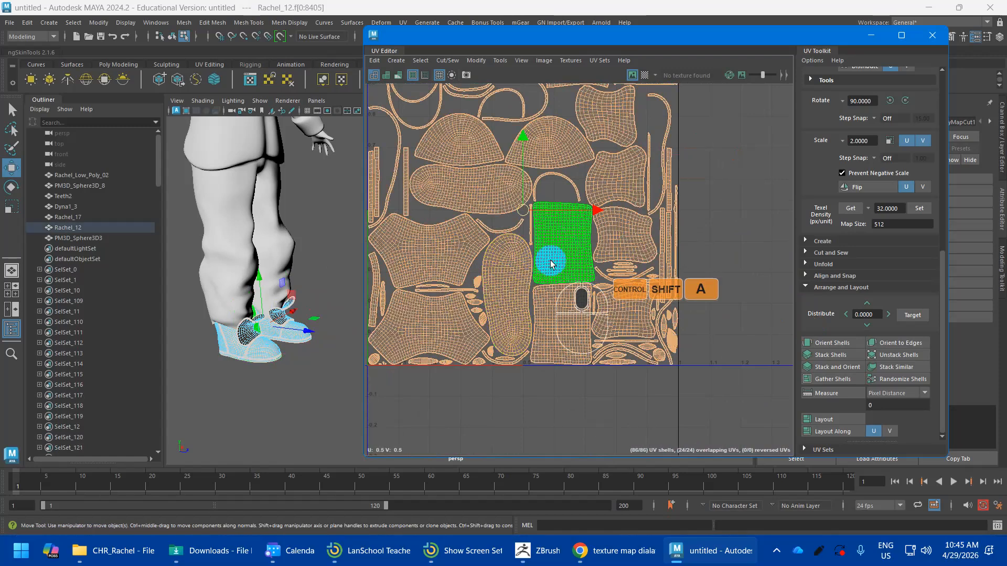
pyautogui.keyDown('shift'); pyautogui.moveTo(508, 212); pyautogui.dragTo(372, 212, button='right'); pyautogui.keyUp('shift')
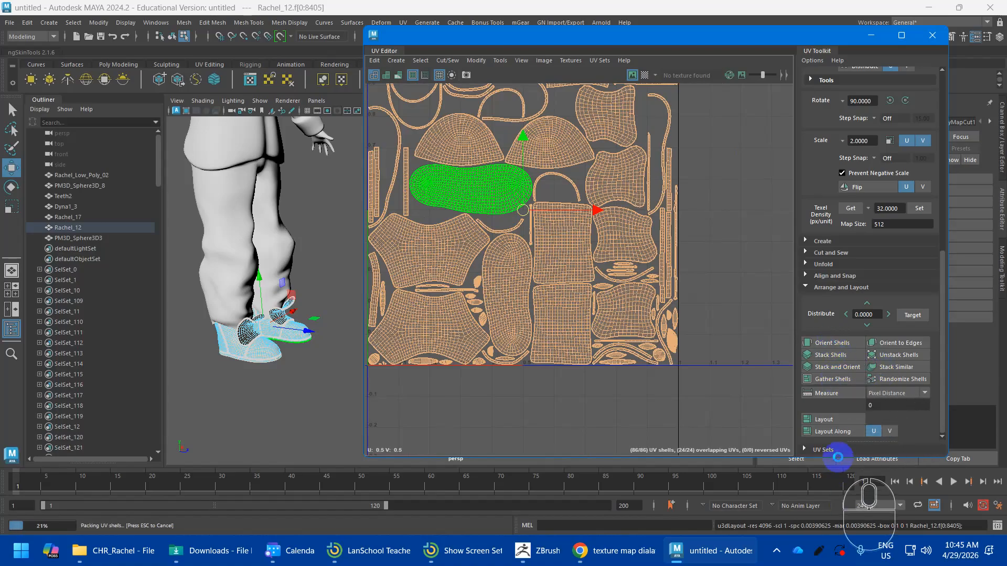
pyautogui.click(836, 423)
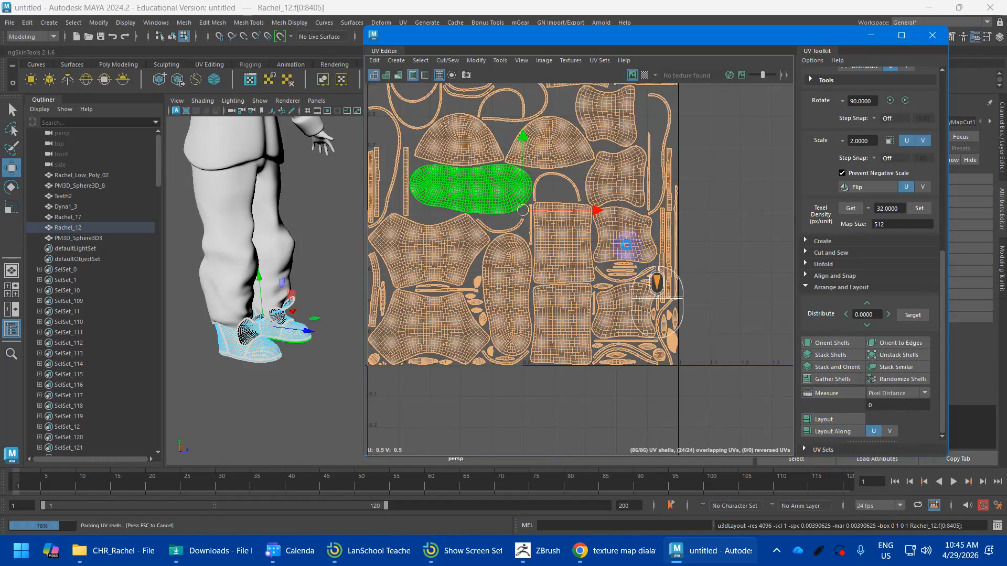
# Step: Orient all the shoes' UV shells and repack them within the 0–1 tile
pyautogui.scroll(-3, 657, 283)
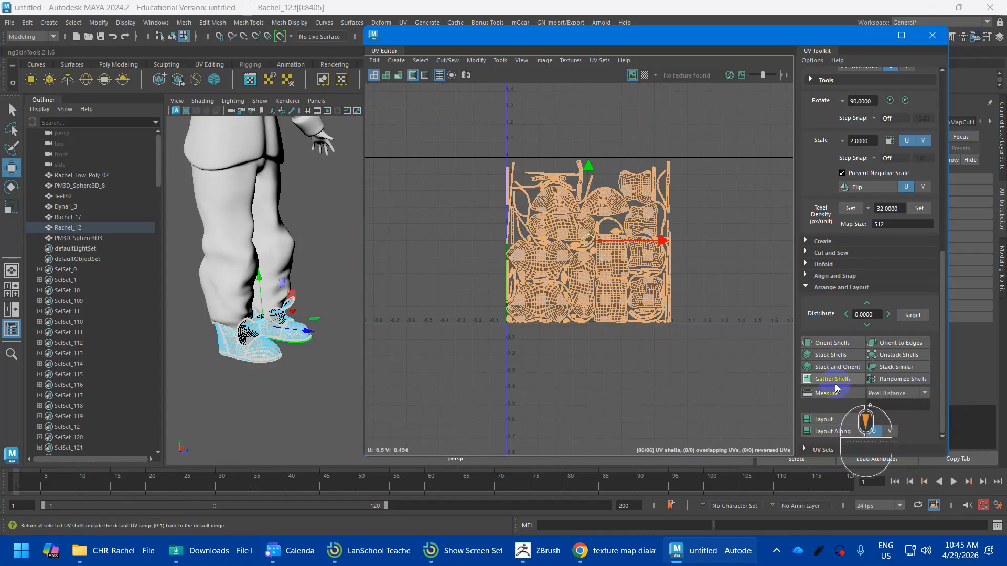
pyautogui.click(831, 344)
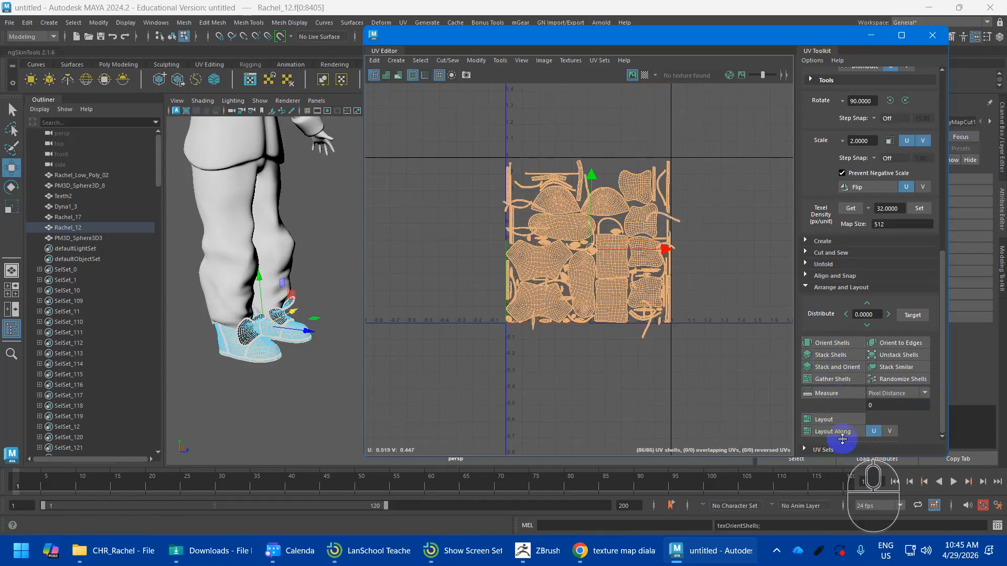
pyautogui.click(839, 419)
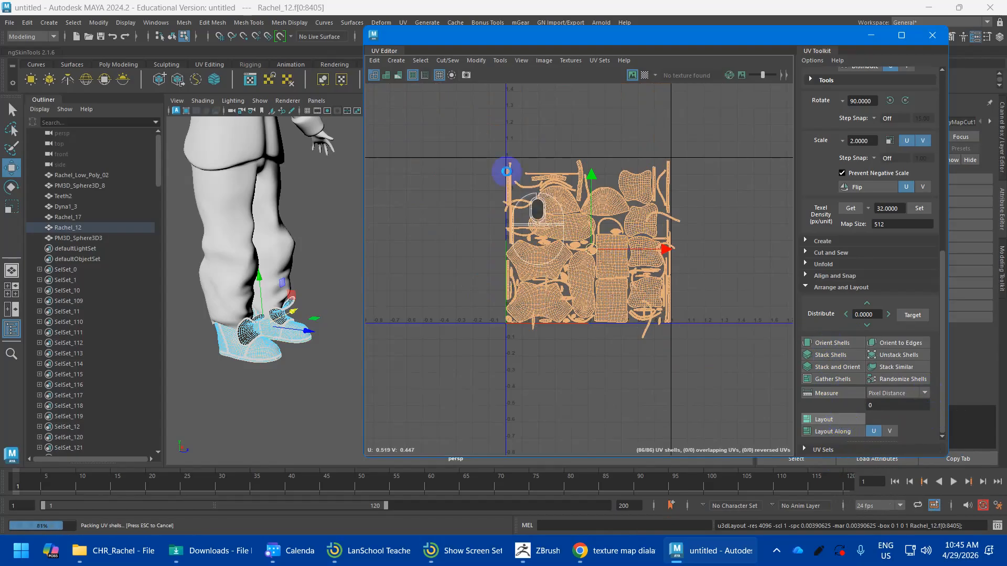
pyautogui.click(564, 203)
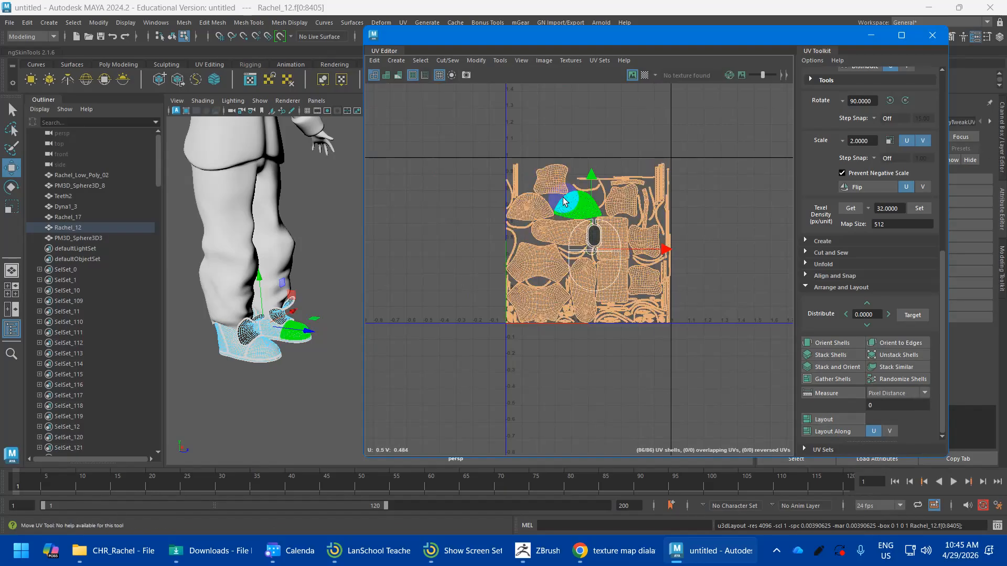
pyautogui.scroll(3, 588, 189)
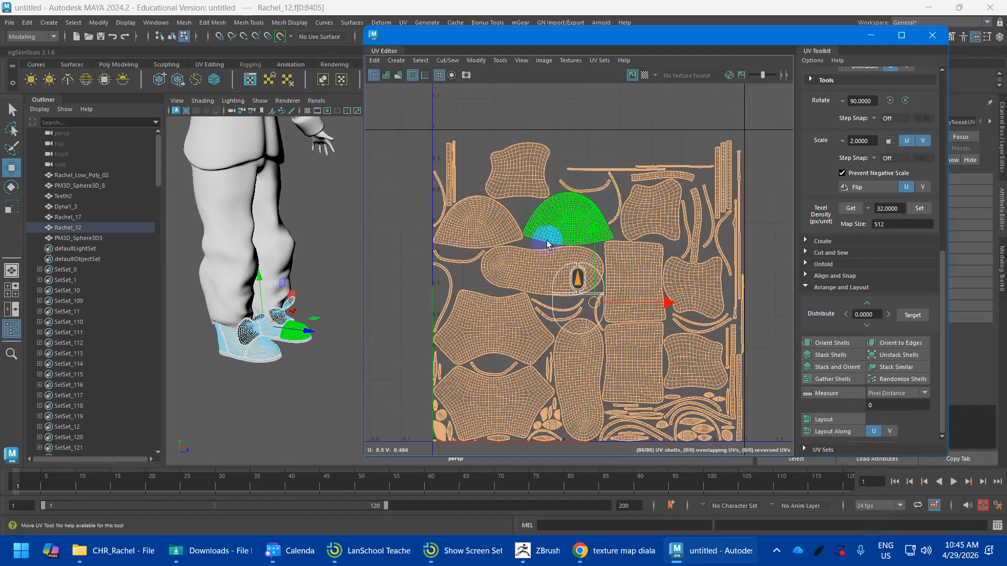
pyautogui.scroll(-3, 546, 202)
# Step: Return to object selection and select all the character's meshes to examine their UVs together
pyautogui.rightClick(540, 136)
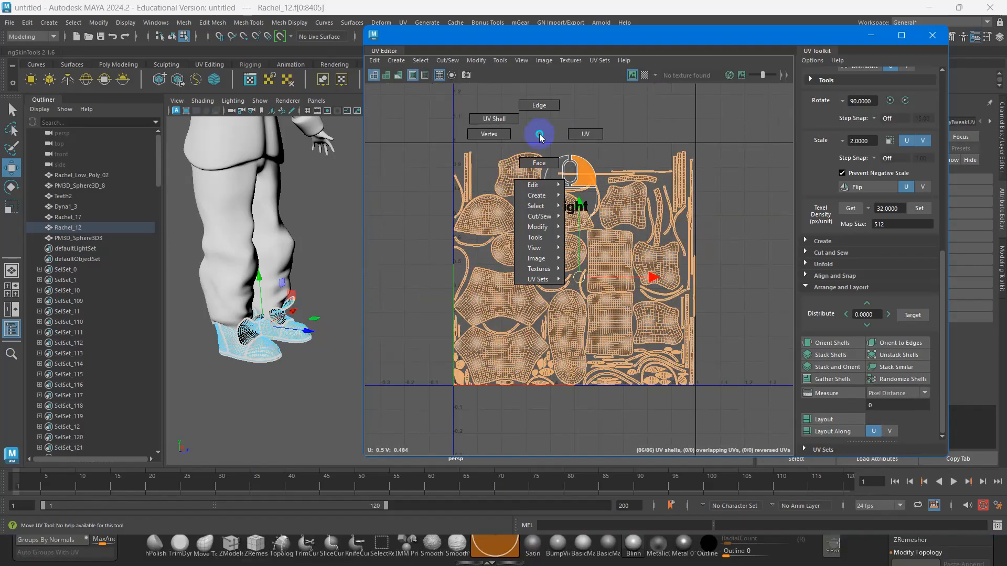
pyautogui.moveTo(540, 136); pyautogui.dragTo(527, 128, button='right')
pyautogui.scroll(-5, 351, 158)
pyautogui.keyDown('alt'); pyautogui.moveTo(353, 158); pyautogui.dragTo(241, 199, button='middle'); pyautogui.keyUp('alt')
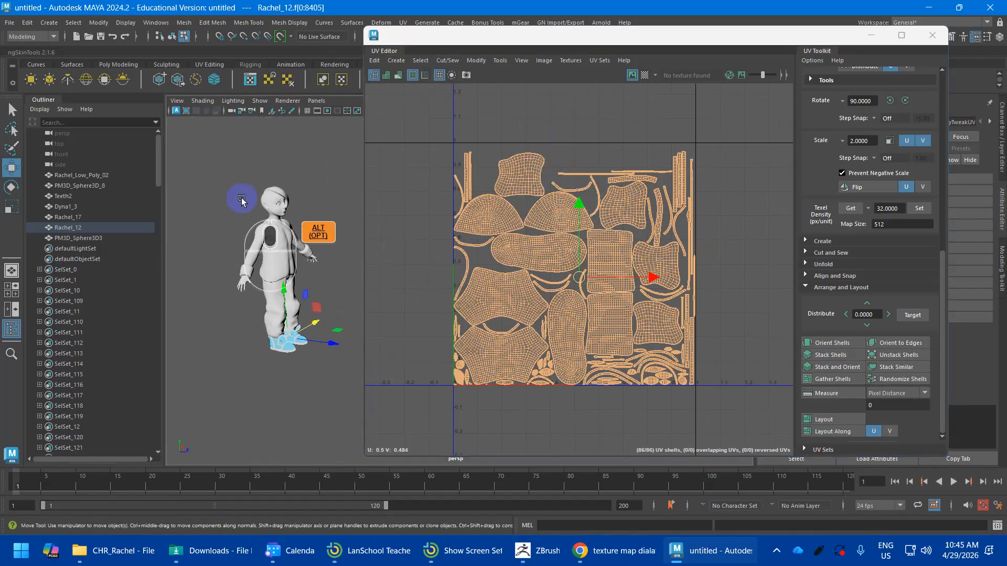
pyautogui.moveTo(263, 201); pyautogui.dragTo(291, 177, button='right')
pyautogui.moveTo(231, 157); pyautogui.dragTo(357, 432)
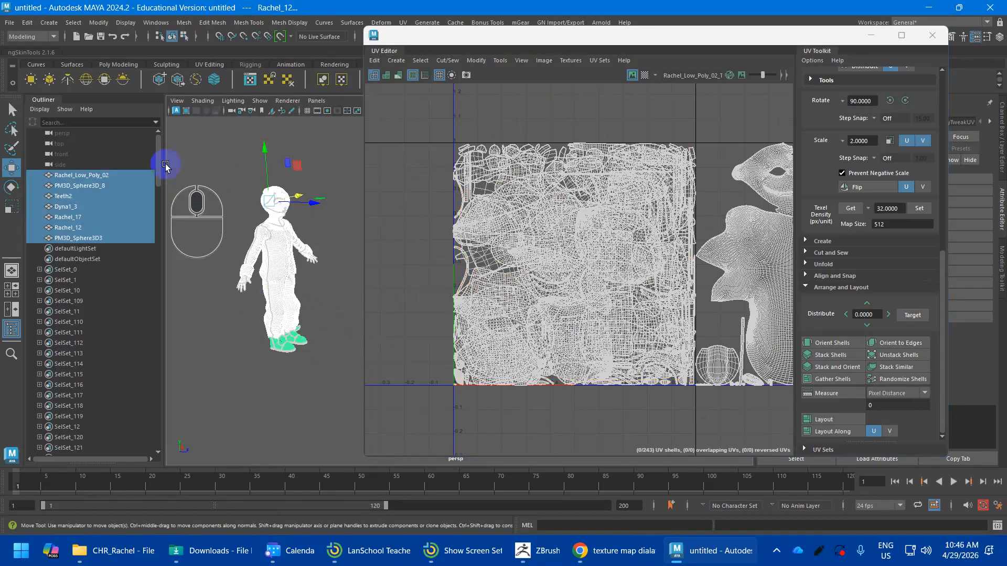
pyautogui.scroll(-3, 611, 254)
pyautogui.scroll(3, 302, 331)
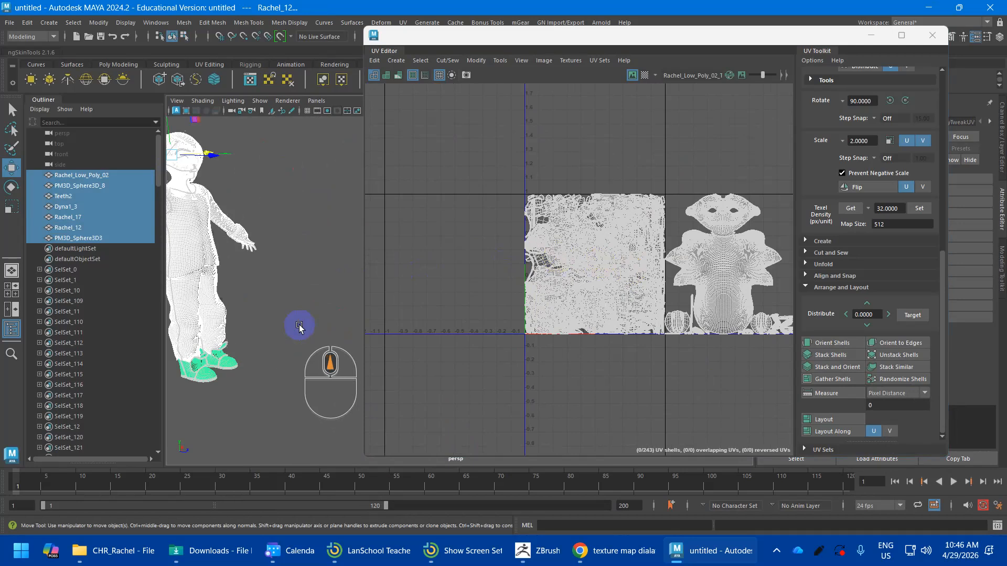
# Step: Select only the shoes, select all their UV shells and move them three tiles along positive U in increments of 1
pyautogui.moveTo(255, 345); pyautogui.dragTo(255, 272, button='right')
pyautogui.click(216, 365)
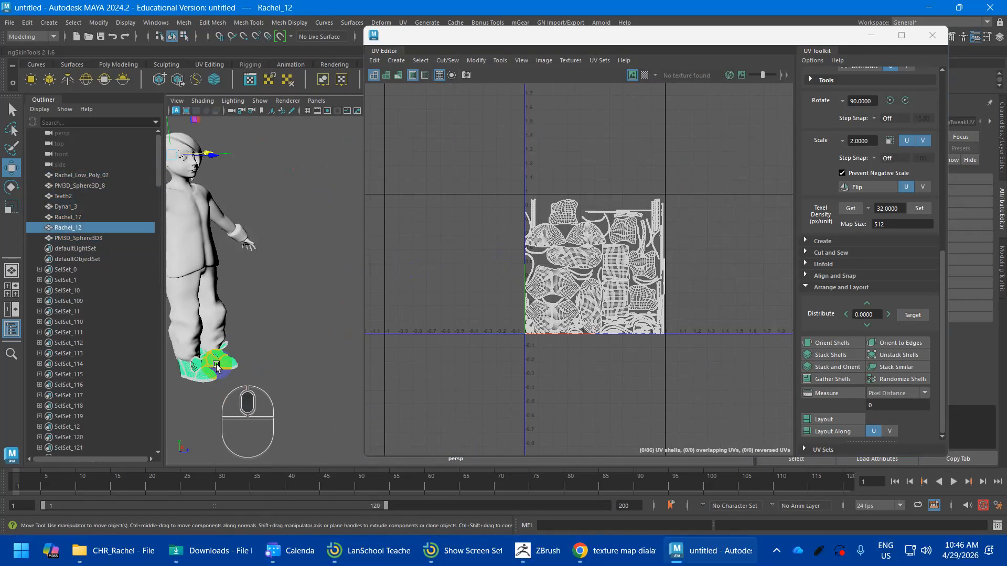
pyautogui.moveTo(568, 260); pyautogui.dragTo(525, 238, button='right')
pyautogui.moveTo(473, 167); pyautogui.dragTo(794, 393)
pyautogui.keyDown('alt'); pyautogui.moveTo(617, 353); pyautogui.dragTo(503, 353, button='middle'); pyautogui.keyUp('alt')
pyautogui.scroll(-2, 703, 336)
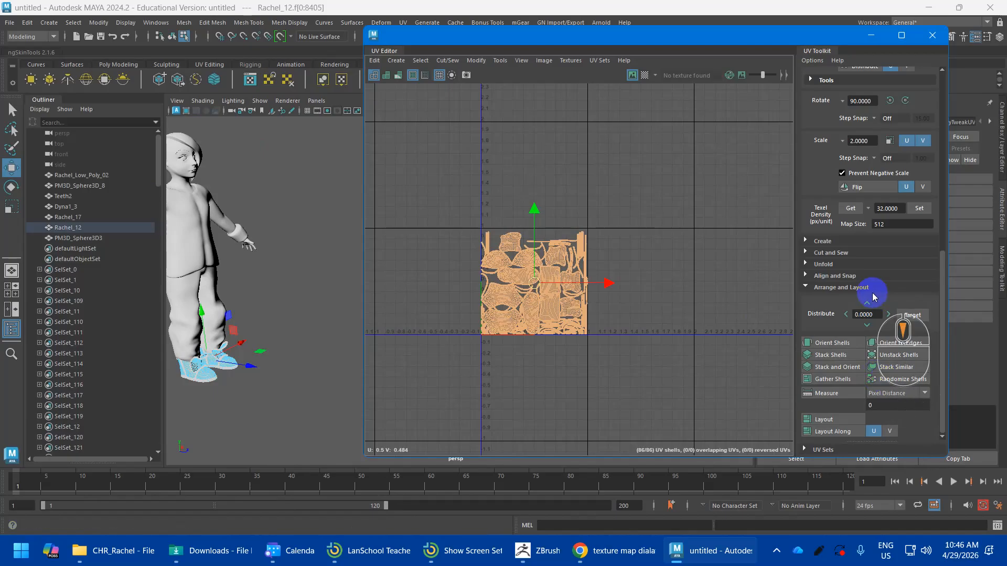
pyautogui.scroll(6, 889, 328)
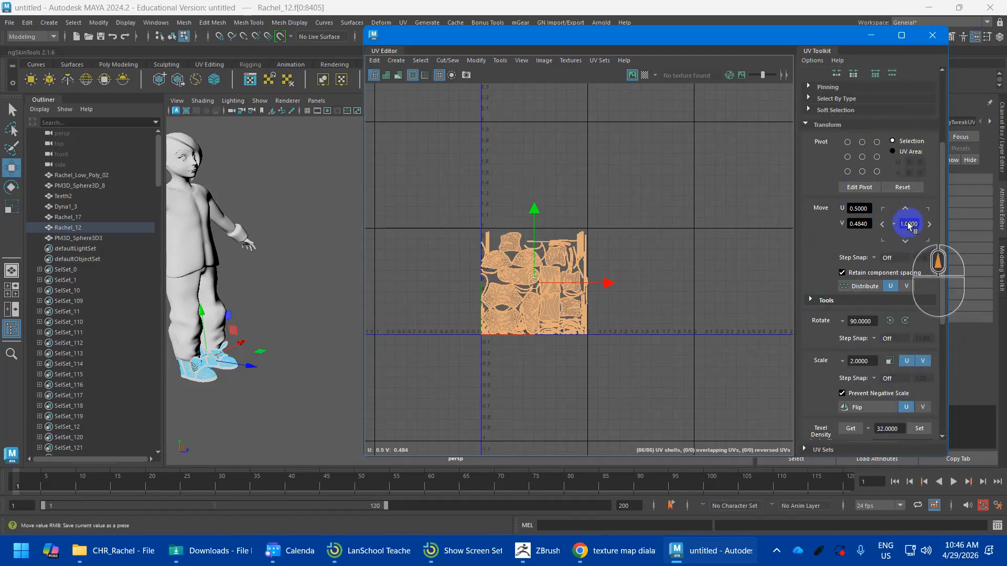
pyautogui.click(929, 224)
pyautogui.click(929, 224)
pyautogui.click(930, 224)
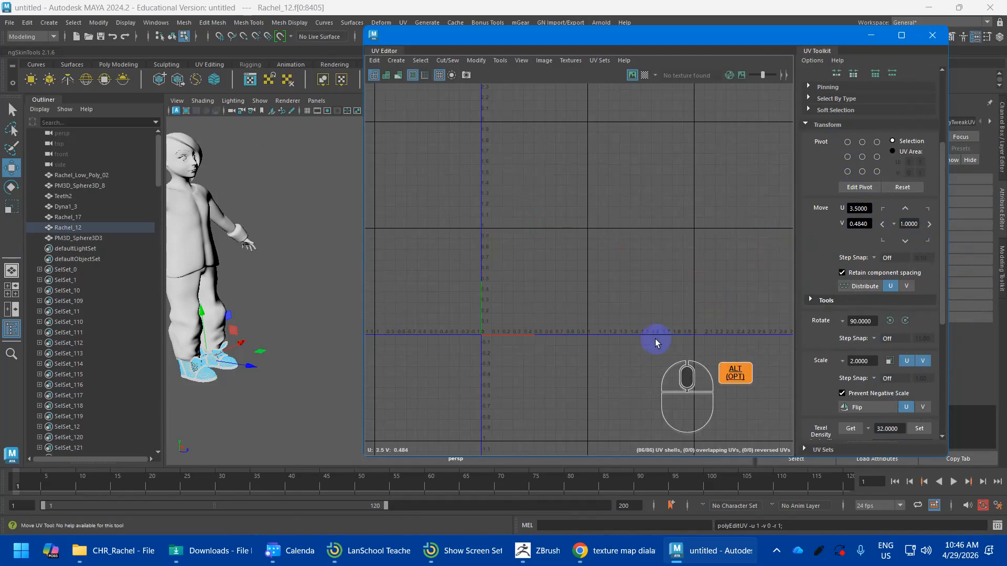
# Step: Select all the character's meshes in object mode to examine how their UV tiles line up side by side
pyautogui.scroll(-2, 656, 339)
pyautogui.keyDown('alt'); pyautogui.moveTo(655, 338); pyautogui.dragTo(544, 319, button='middle'); pyautogui.keyUp('alt')
pyautogui.keyDown('alt'); pyautogui.moveTo(225, 239); pyautogui.dragTo(297, 257, button='middle'); pyautogui.keyUp('alt')
pyautogui.moveTo(268, 218); pyautogui.dragTo(301, 175, button='right')
pyautogui.moveTo(301, 175); pyautogui.dragTo(251, 405)
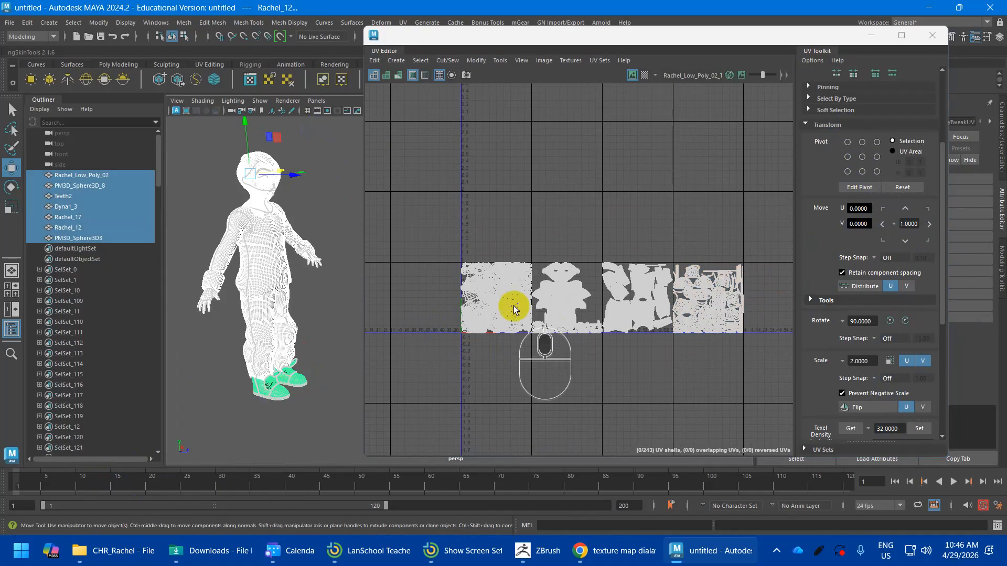
pyautogui.scroll(5, 656, 294)
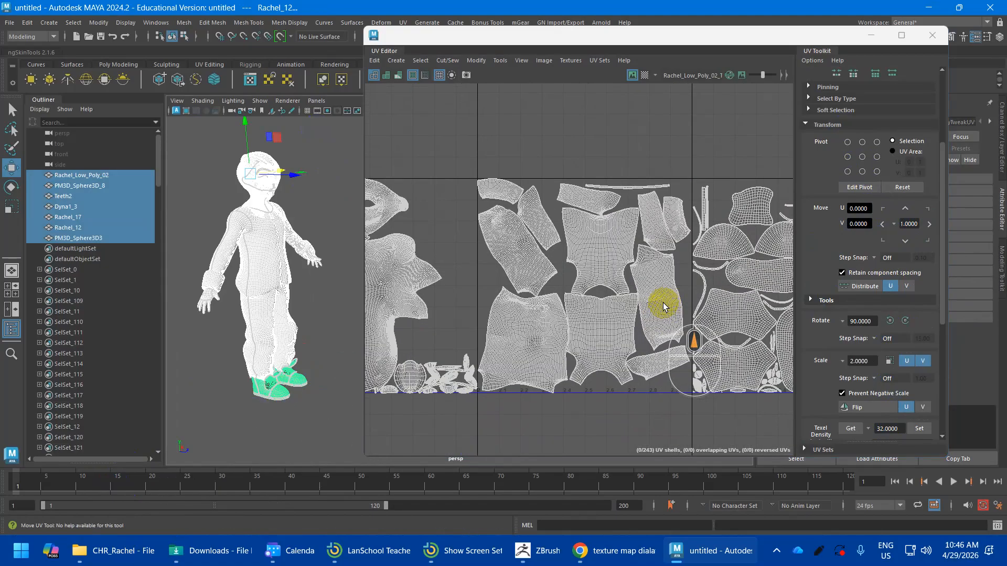
# Step: Select the clothing's UV shells in the third tile, orient them and lay them out
pyautogui.scroll(-1, 563, 273)
pyautogui.rightClick(498, 221)
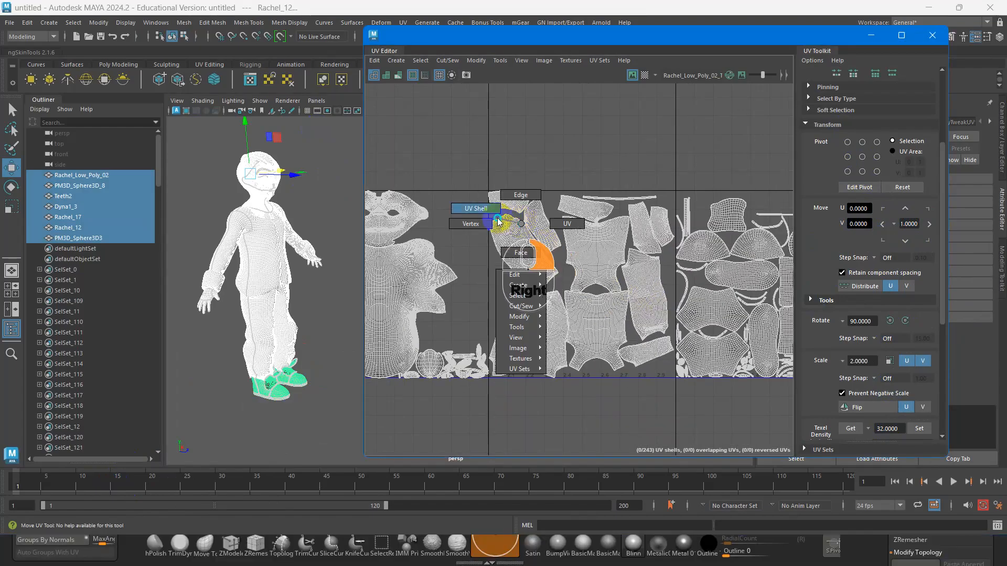
pyautogui.moveTo(484, 176); pyautogui.dragTo(663, 355)
pyautogui.scroll(-4, 839, 399)
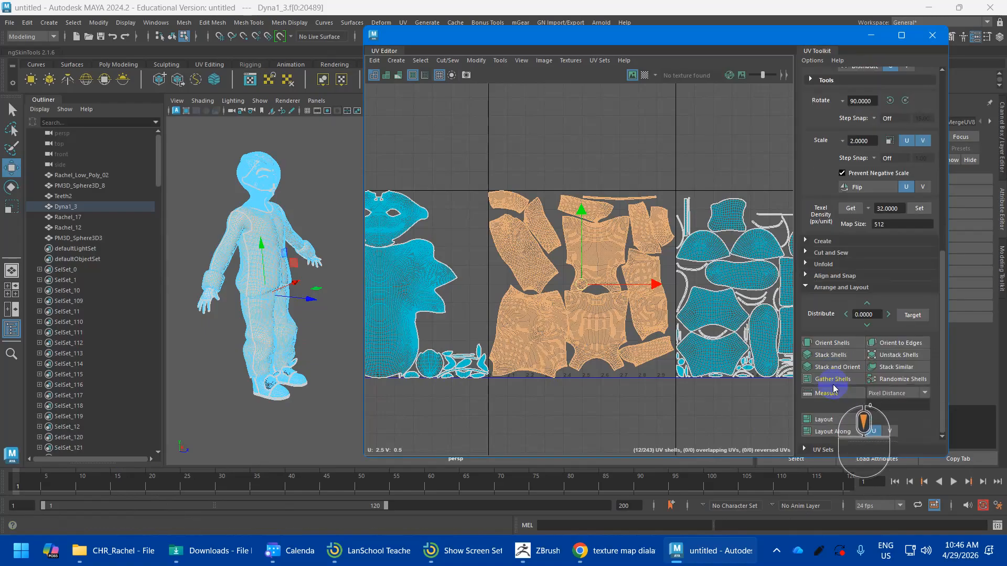
pyautogui.click(821, 343)
pyautogui.click(839, 418)
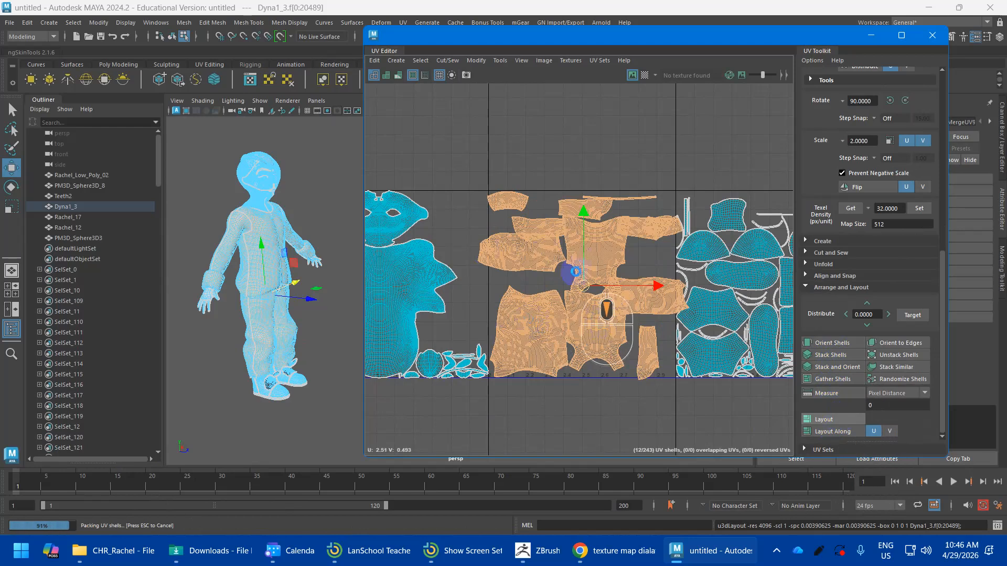
# Step: Move the clothing's repacked UV shells two tiles along positive U into the third tile
pyautogui.scroll(-3, 575, 272)
pyautogui.scroll(-3, 576, 273)
pyautogui.keyDown('alt'); pyautogui.moveTo(531, 278); pyautogui.dragTo(647, 281, button='middle'); pyautogui.keyUp('alt')
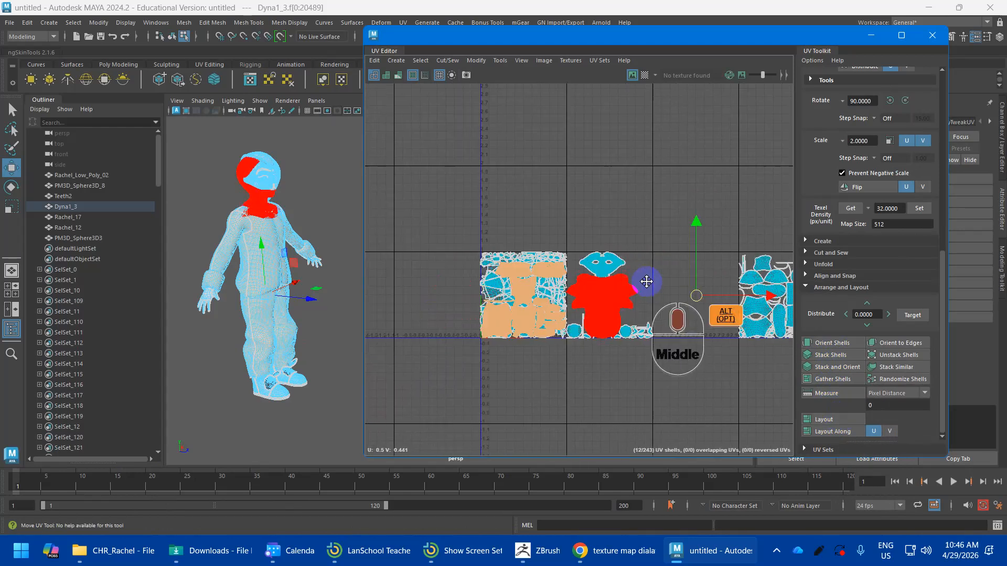
pyautogui.click(647, 282)
pyautogui.scroll(3, 893, 139)
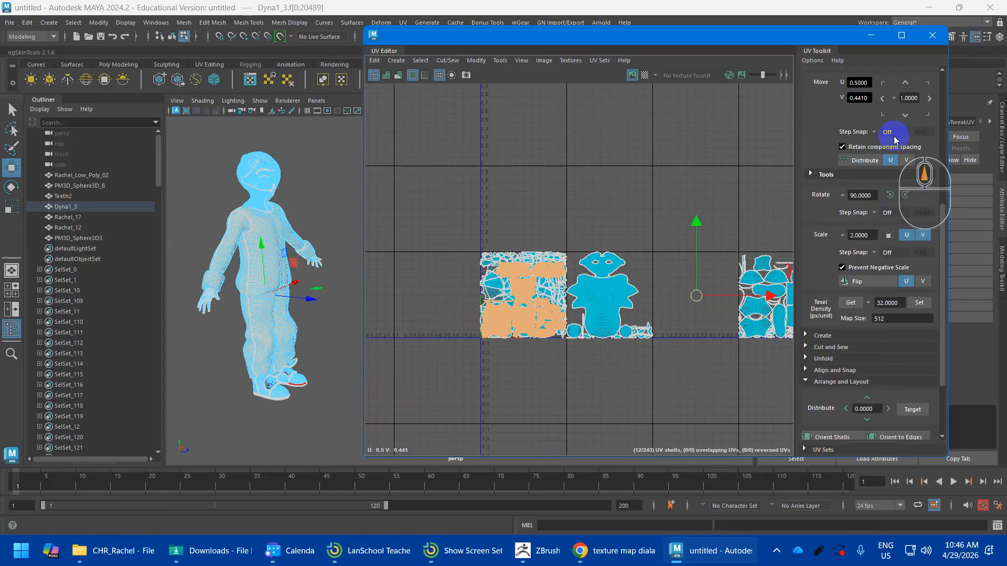
pyautogui.click(929, 98)
pyautogui.click(929, 99)
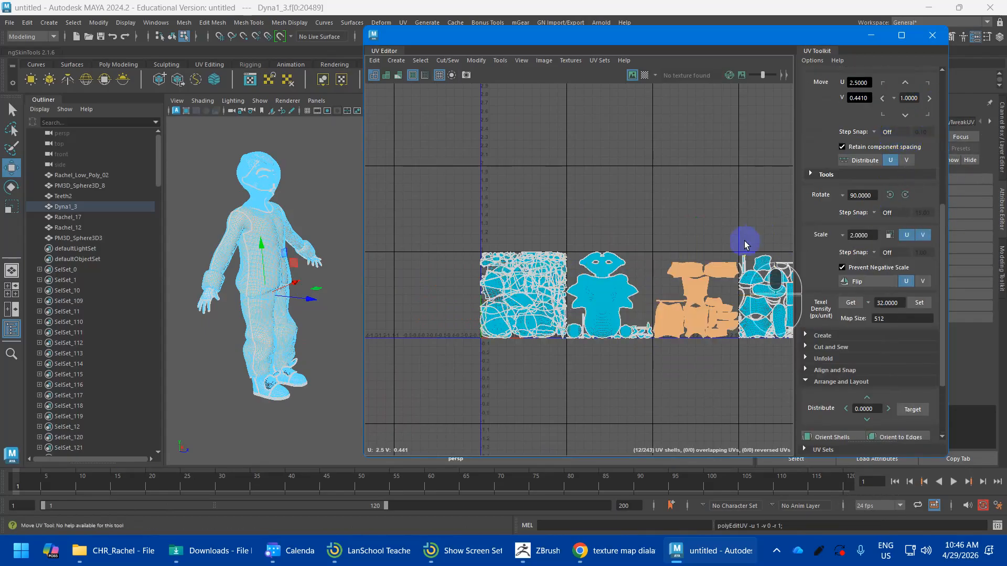
pyautogui.keyDown('alt'); pyautogui.moveTo(662, 253); pyautogui.dragTo(569, 224, button='middle'); pyautogui.keyUp('alt')
pyautogui.scroll(5, 634, 259)
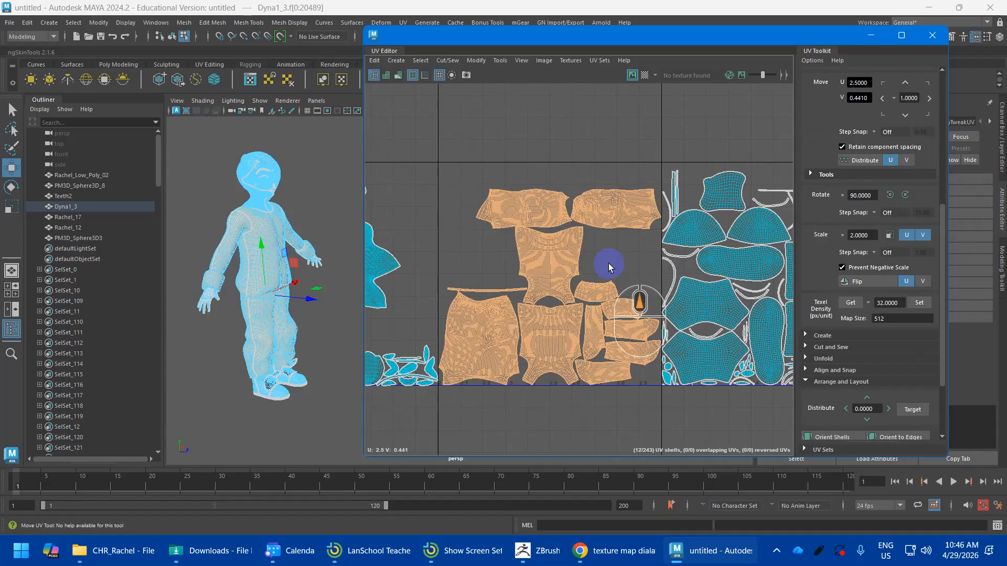
# Step: Isolate the hair mesh in object selection and select all its UV shells
pyautogui.scroll(-4, 606, 262)
pyautogui.keyDown('alt'); pyautogui.moveTo(551, 310); pyautogui.dragTo(599, 321, button='middle'); pyautogui.keyUp('alt')
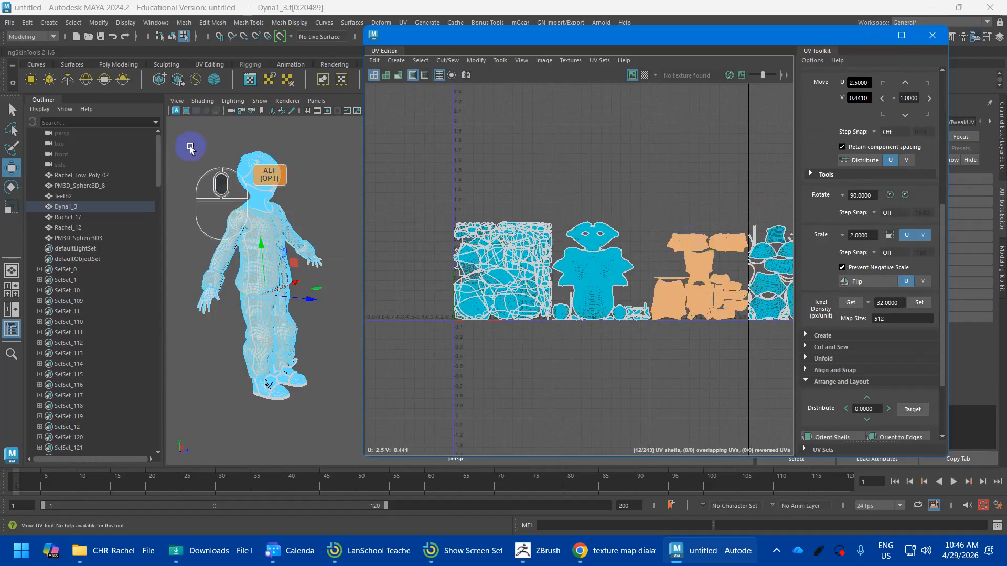
pyautogui.click(263, 164)
pyautogui.scroll(2, 265, 180)
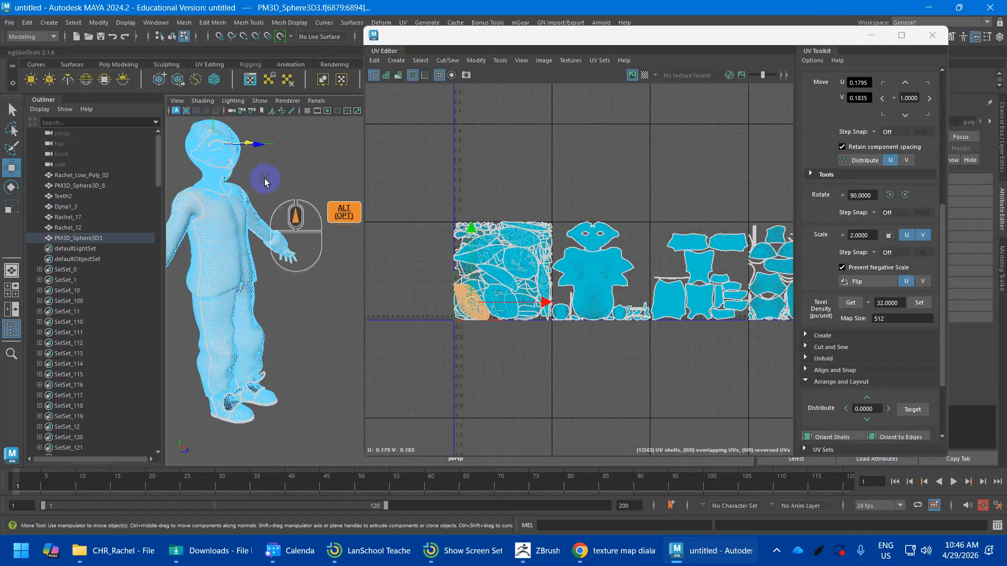
pyautogui.keyDown('alt'); pyautogui.moveTo(301, 223); pyautogui.dragTo(218, 234); pyautogui.keyUp('alt')
pyautogui.moveTo(346, 141); pyautogui.dragTo(384, 120, button='right')
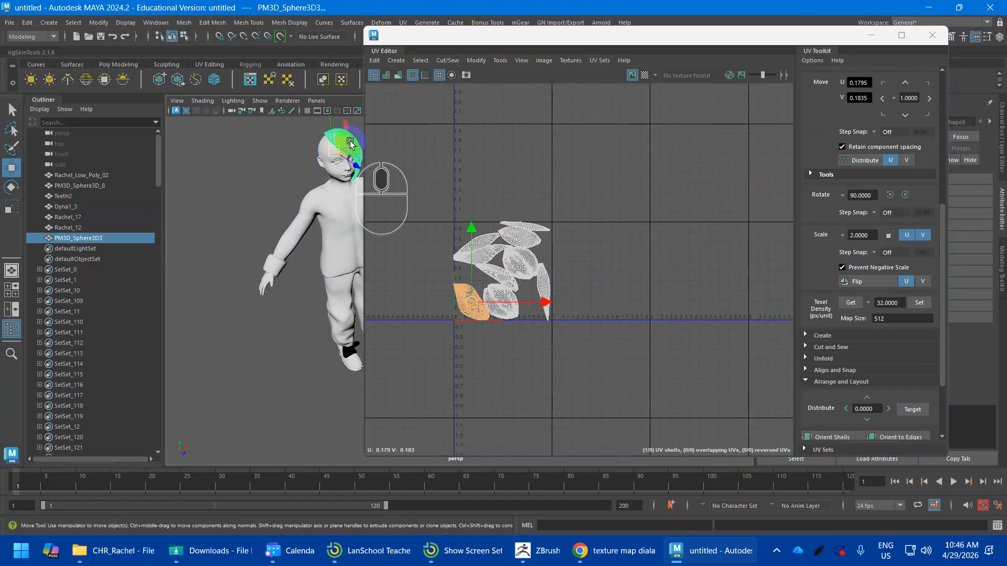
pyautogui.moveTo(488, 229); pyautogui.dragTo(441, 214, button='right')
pyautogui.moveTo(430, 200); pyautogui.dragTo(635, 380)
pyautogui.keyDown('alt'); pyautogui.moveTo(571, 317); pyautogui.dragTo(449, 281, button='middle'); pyautogui.keyUp('alt')
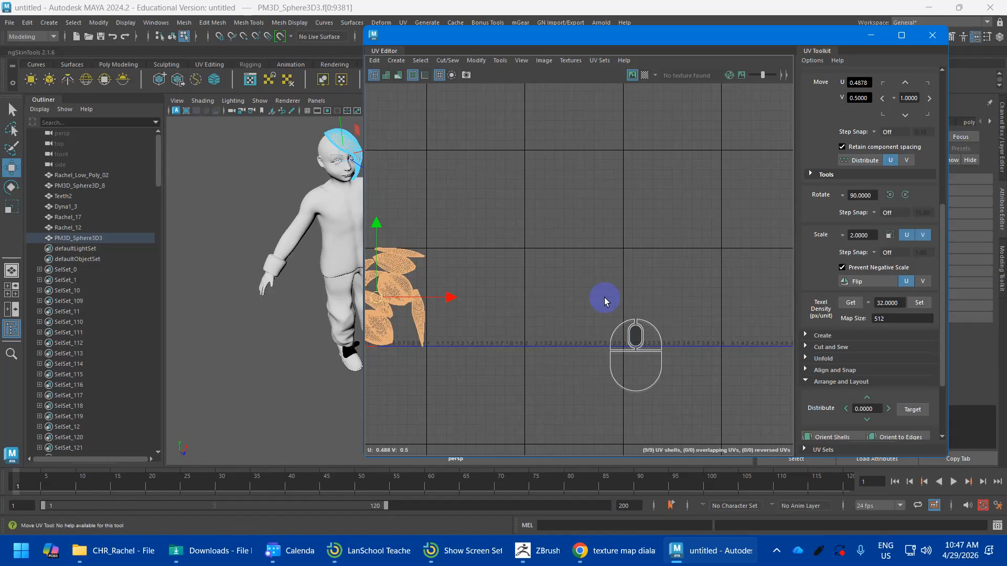
# Step: Add the clothing mesh to the hair selection and select all the UV shells of both
pyautogui.keyDown('shift'); pyautogui.click(326, 215); pyautogui.keyUp('shift')
pyautogui.keyDown('alt'); pyautogui.scroll(-1, 617, 301); pyautogui.keyUp('alt')
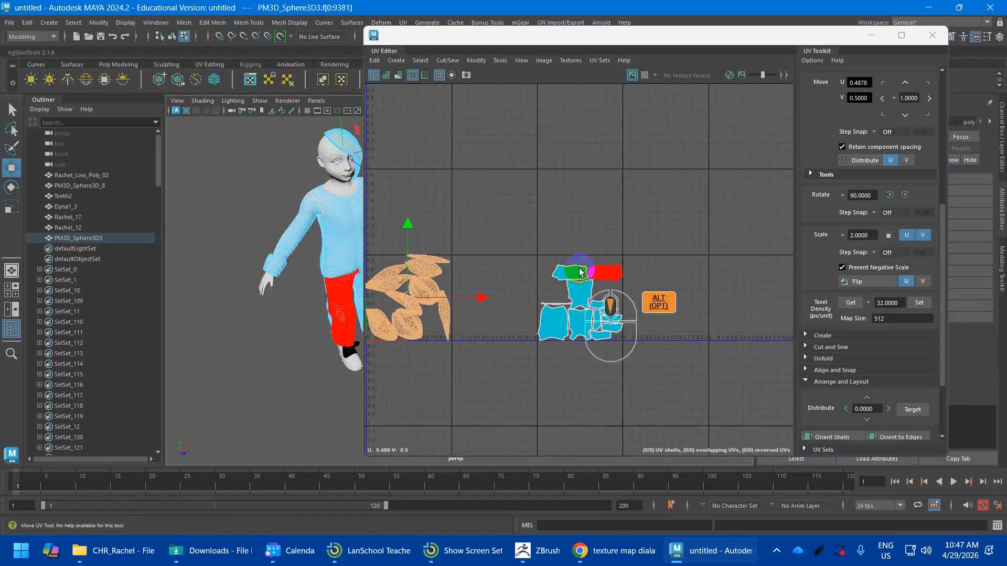
pyautogui.keyDown('alt'); pyautogui.moveTo(580, 272); pyautogui.dragTo(703, 254, button='middle'); pyautogui.keyUp('alt')
pyautogui.click(382, 404)
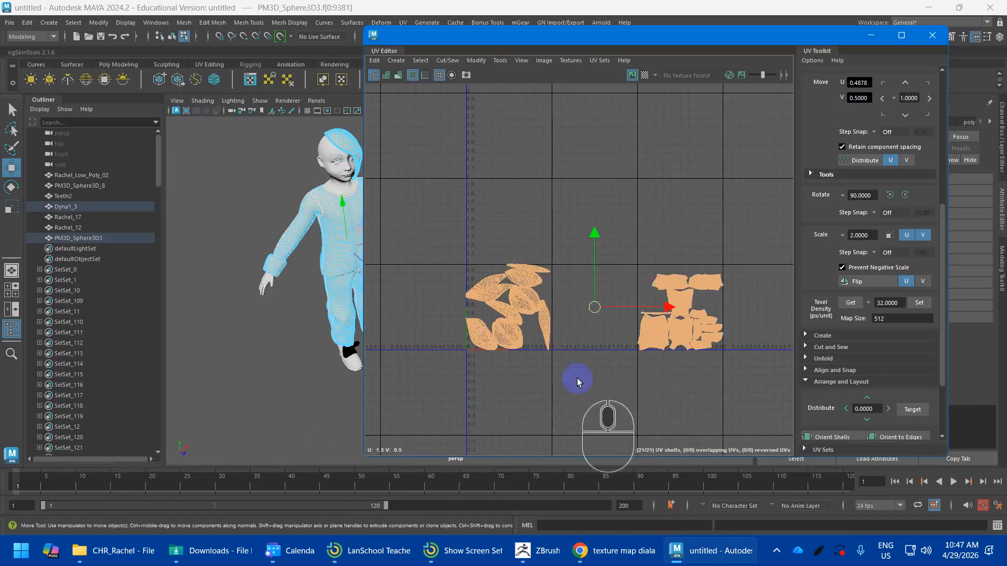
# Step: Unfold the selected hair and clothing UV shells with Unfold3D at 1 iteration, map size 4096 and room space 16
pyautogui.keyDown('shift'); pyautogui.rightClick(516, 286); pyautogui.keyUp('shift')
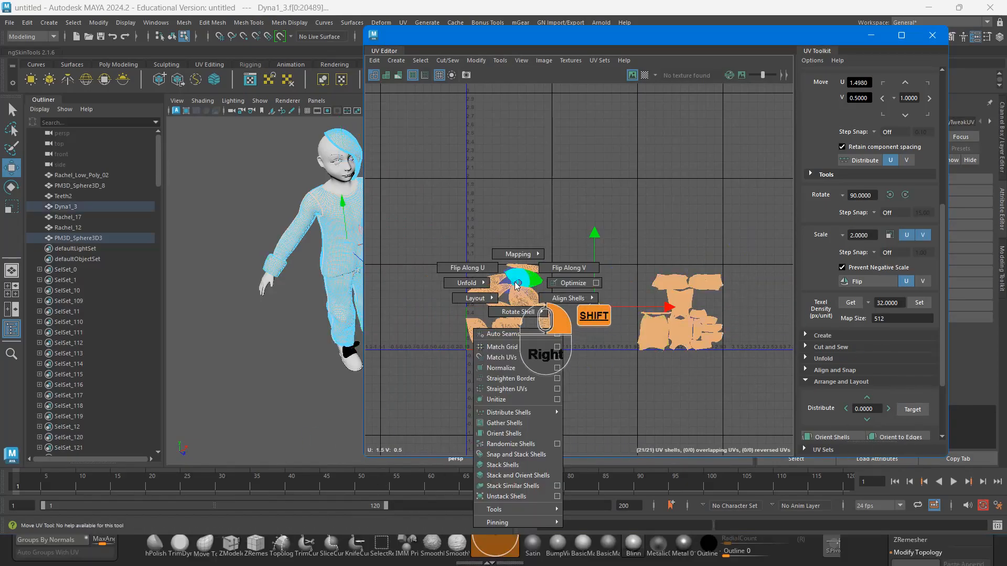
pyautogui.keyDown('shift'); pyautogui.moveTo(517, 286); pyautogui.dragTo(440, 287, button='right'); pyautogui.keyUp('shift')
pyautogui.click(514, 199)
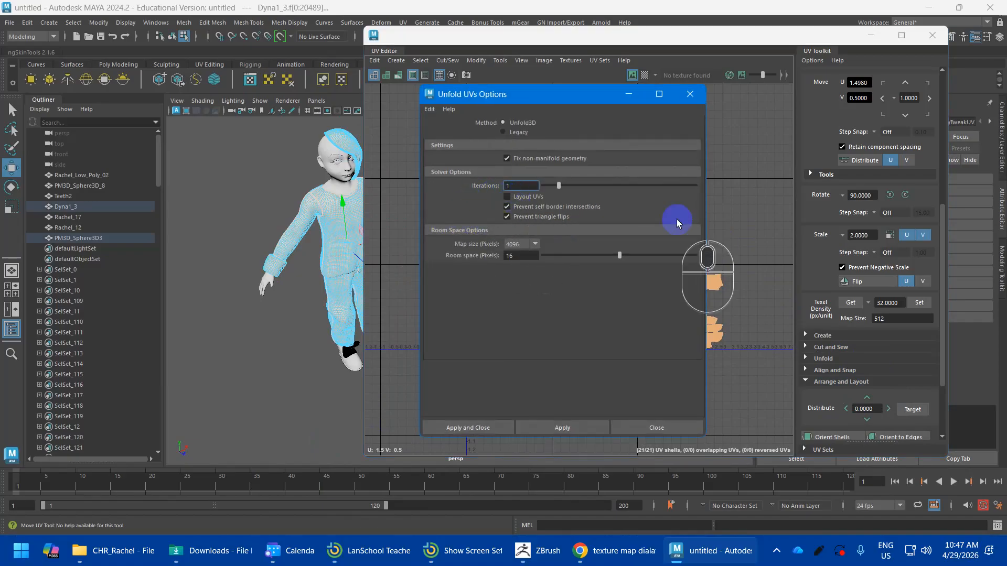
pyautogui.click(430, 110)
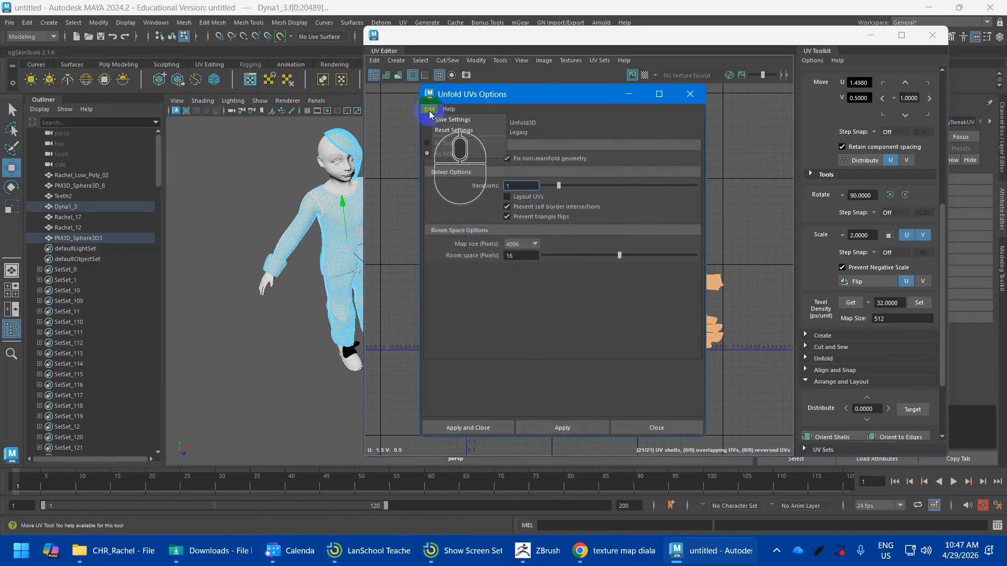
pyautogui.click(484, 429)
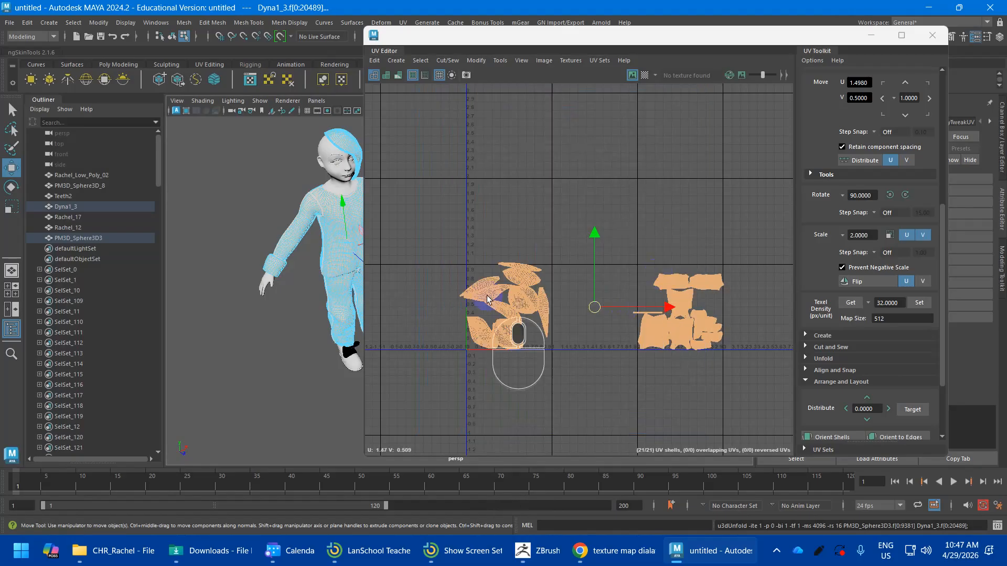
# Step: Orient the hair and clothing UV shells and lay them out together in the first tile
pyautogui.scroll(-3, 818, 343)
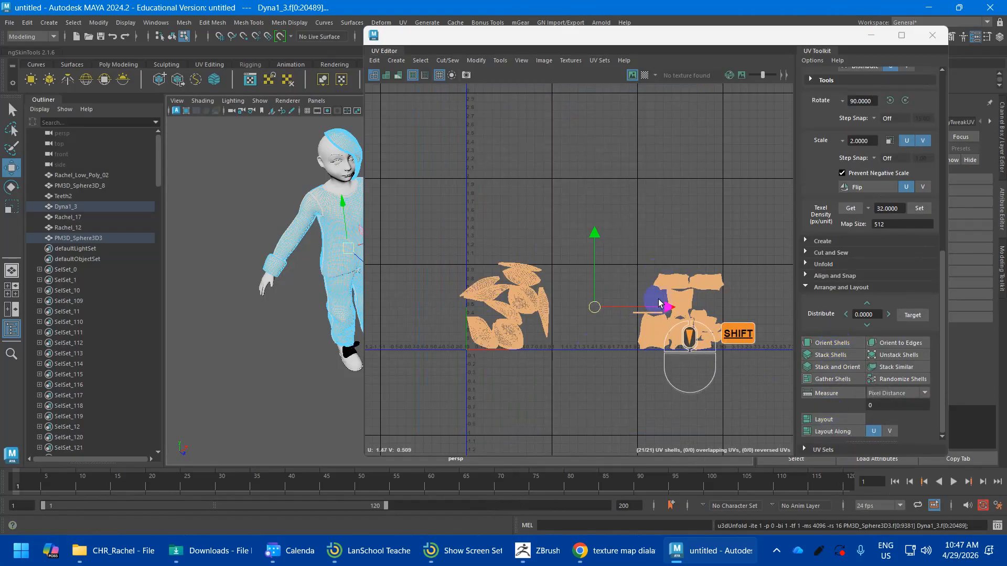
pyautogui.keyDown('shift'); pyautogui.moveTo(661, 285); pyautogui.dragTo(544, 311, button='right'); pyautogui.keyUp('shift')
pyautogui.keyDown('shift'); pyautogui.click(831, 344); pyautogui.keyUp('shift')
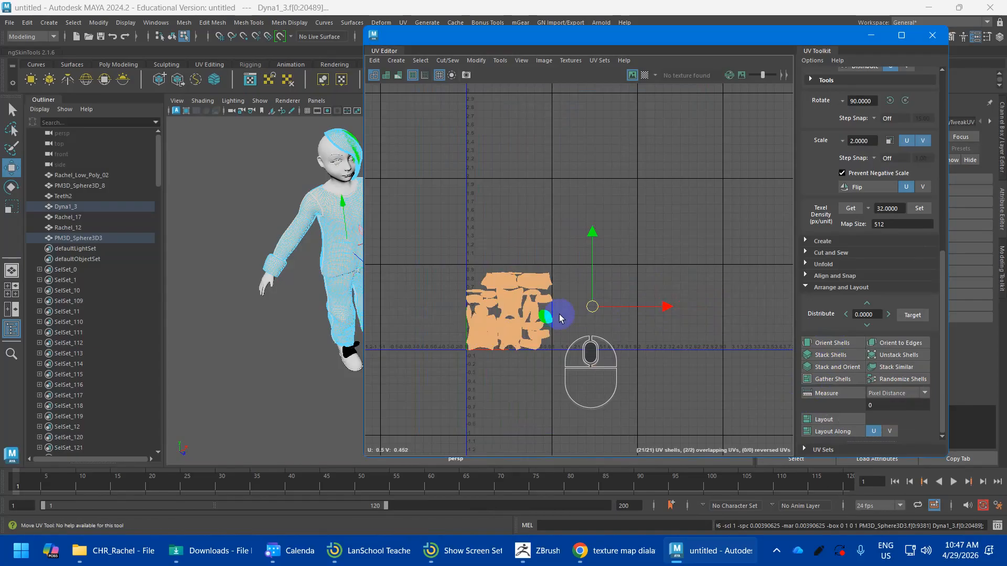
# Step: In edge mode, select a lengthwise edge path across the broad, leaf-shaped hair shell
pyautogui.scroll(6, 546, 317)
pyautogui.keyDown('alt'); pyautogui.moveTo(510, 292); pyautogui.dragTo(620, 294, button='middle'); pyautogui.keyUp('alt')
pyautogui.scroll(2, 695, 289)
pyautogui.keyDown('alt'); pyautogui.moveTo(695, 289); pyautogui.dragTo(599, 262, button='middle'); pyautogui.keyUp('alt')
pyautogui.scroll(4, 619, 263)
pyautogui.click(600, 262)
pyautogui.moveTo(593, 215); pyautogui.dragTo(595, 169, button='right')
pyautogui.scroll(8, 575, 251)
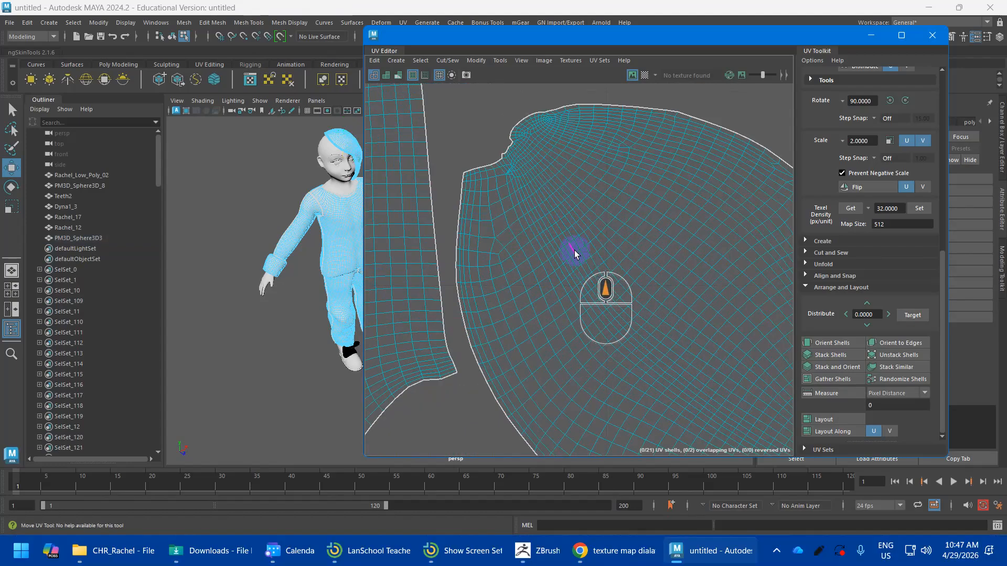
pyautogui.click(475, 132)
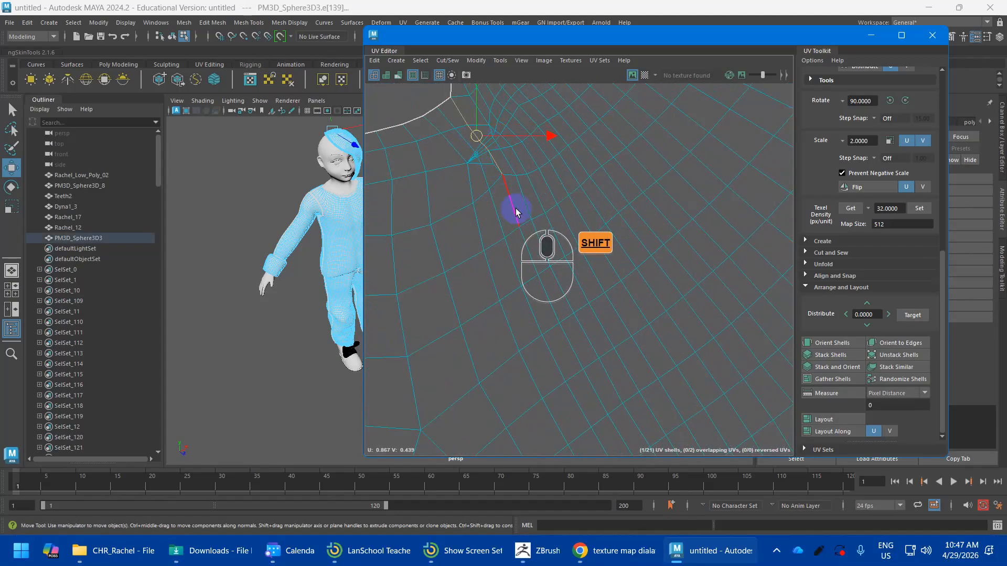
pyautogui.keyDown('shift'); pyautogui.doubleClick(516, 210); pyautogui.keyUp('shift')
pyautogui.scroll(-7, 524, 212)
pyautogui.keyDown('alt'); pyautogui.moveTo(604, 271); pyautogui.dragTo(470, 194, button='middle'); pyautogui.keyUp('alt')
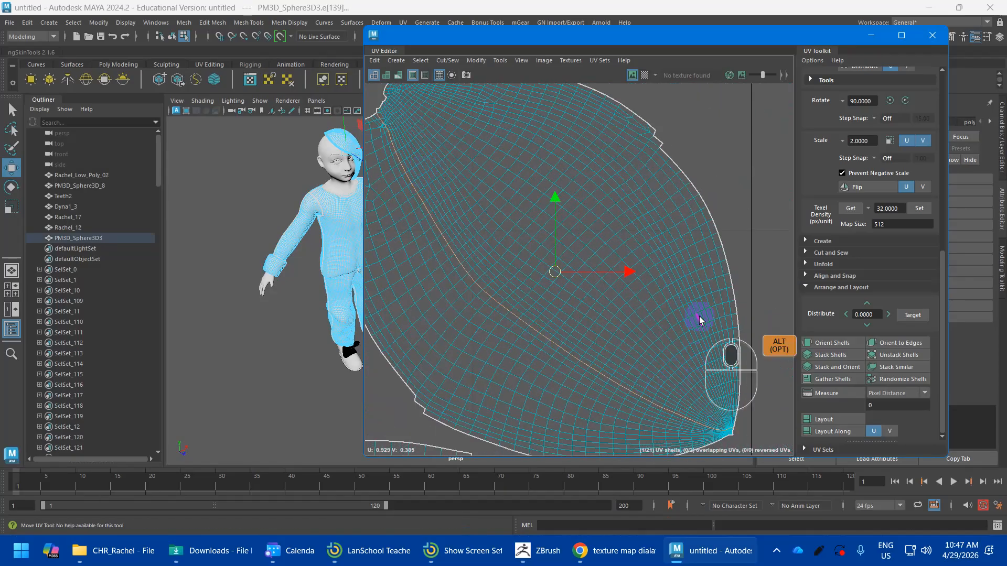
pyautogui.keyDown('alt'); pyautogui.moveTo(691, 315); pyautogui.dragTo(693, 395, button='middle'); pyautogui.keyUp('alt')
pyautogui.scroll(-1, 529, 203)
pyautogui.scroll(5, 458, 162)
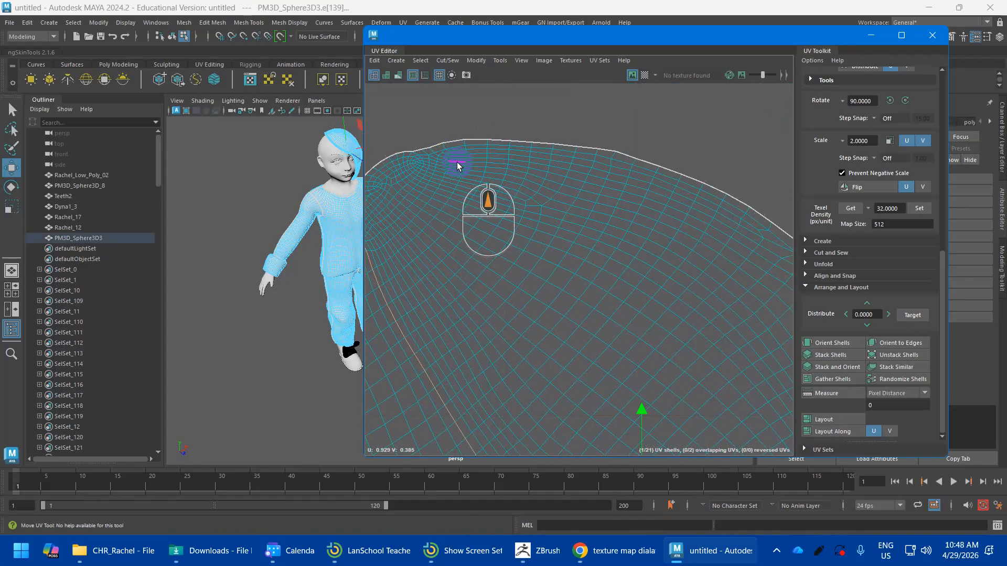
pyautogui.scroll(-5, 465, 201)
# Step: Switch the hair mesh to object selection and isolate it in the viewport
pyautogui.keyDown('alt'); pyautogui.moveTo(334, 151); pyautogui.dragTo(287, 211, button='middle'); pyautogui.keyUp('alt')
pyautogui.keyDown('alt'); pyautogui.moveTo(287, 210); pyautogui.dragTo(270, 279); pyautogui.keyUp('alt')
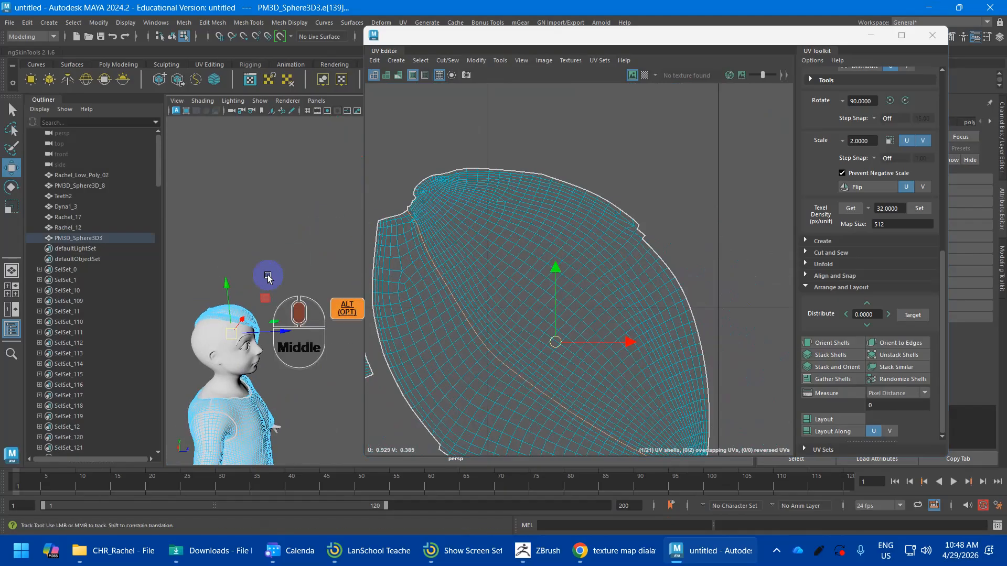
pyautogui.keyDown('alt'); pyautogui.moveTo(270, 279); pyautogui.dragTo(354, 222, button='middle'); pyautogui.keyUp('alt')
pyautogui.hotkey('ctrl', '2')
pyautogui.rightClick(338, 237)
pyautogui.moveTo(339, 241); pyautogui.dragTo(370, 223, button='right')
pyautogui.hotkey('ctrl', '1')
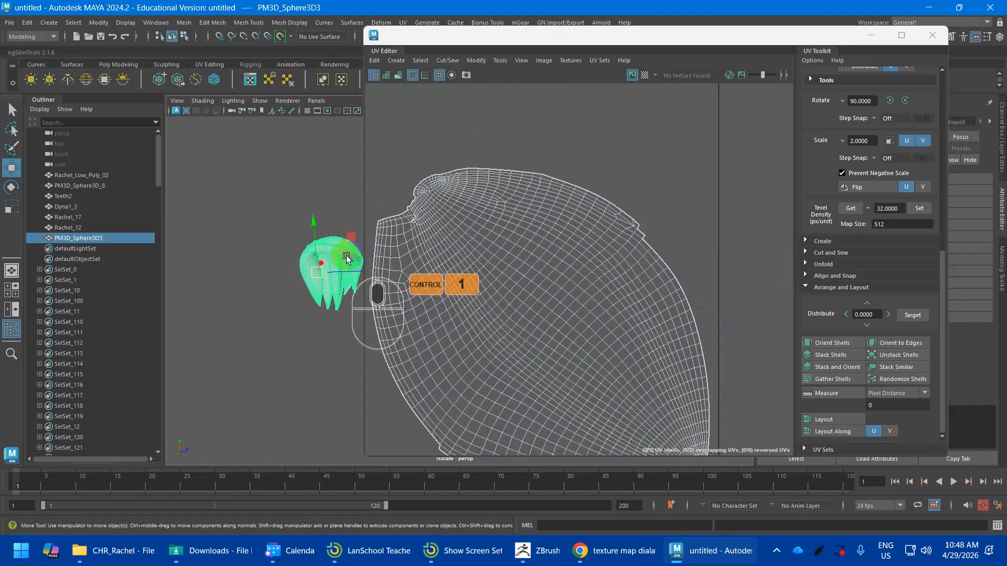
# Step: Shift the UV Editor window aside to uncover the viewport and examine the hanging strands of the isolated hair mesh
pyautogui.moveTo(347, 258)
pyautogui.keyDown('alt'); pyautogui.mouseDown()
pyautogui.moveTo(326, 246)
pyautogui.moveTo(342, 251)
pyautogui.mouseUp(); pyautogui.keyUp('alt')
pyautogui.scroll(5, 333, 245)
pyautogui.keyDown('alt'); pyautogui.moveTo(295, 261); pyautogui.dragTo(478, 319, button='middle'); pyautogui.keyUp('alt')
pyautogui.scroll(-2, 419, 238)
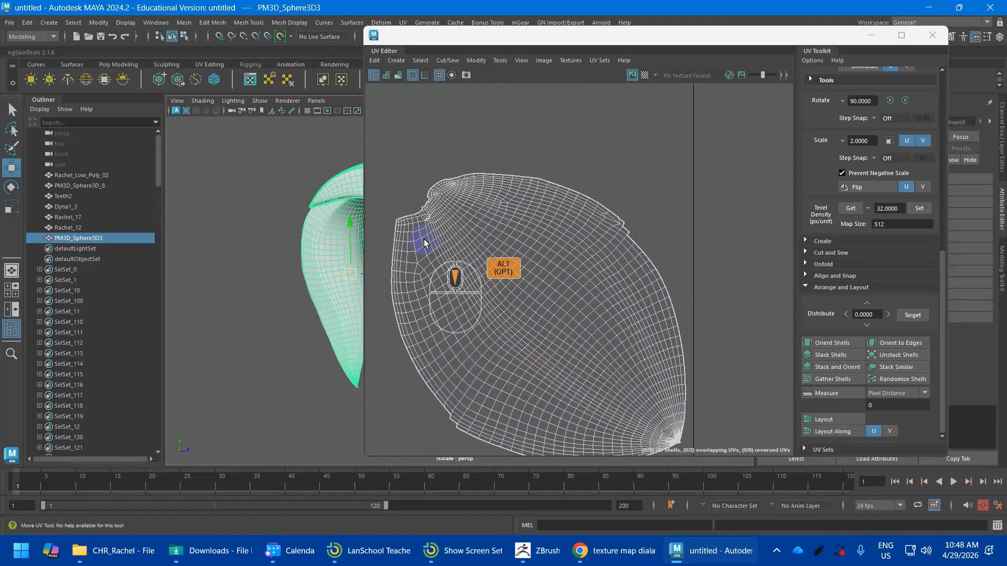
pyautogui.keyDown('alt'); pyautogui.moveTo(476, 252); pyautogui.dragTo(523, 240, button='middle'); pyautogui.keyUp('alt')
pyautogui.keyDown('alt'); pyautogui.moveTo(351, 270); pyautogui.dragTo(297, 261, button='middle'); pyautogui.keyUp('alt')
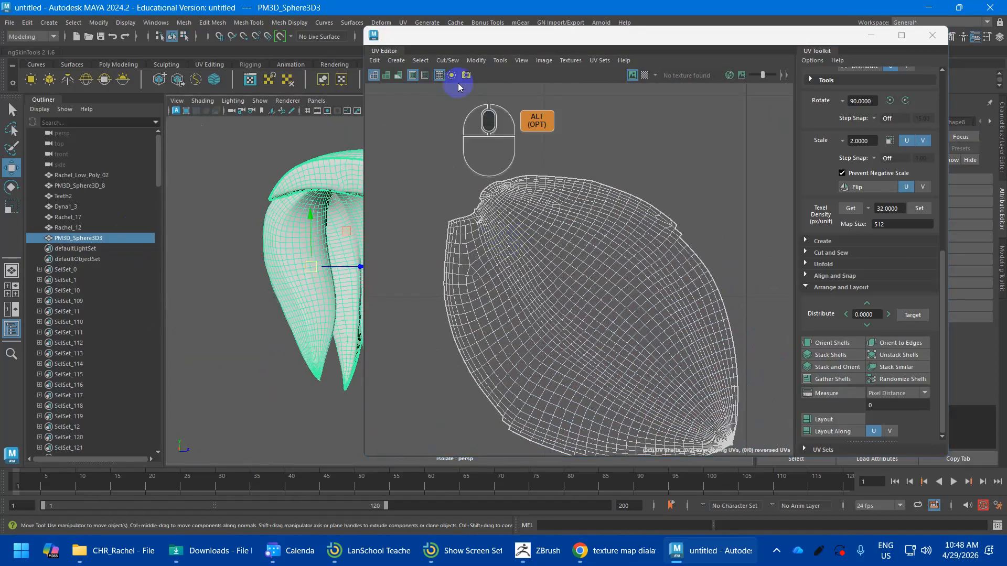
pyautogui.moveTo(500, 38); pyautogui.dragTo(571, 32)
pyautogui.scroll(4, 579, 286)
pyautogui.scroll(4, 367, 255)
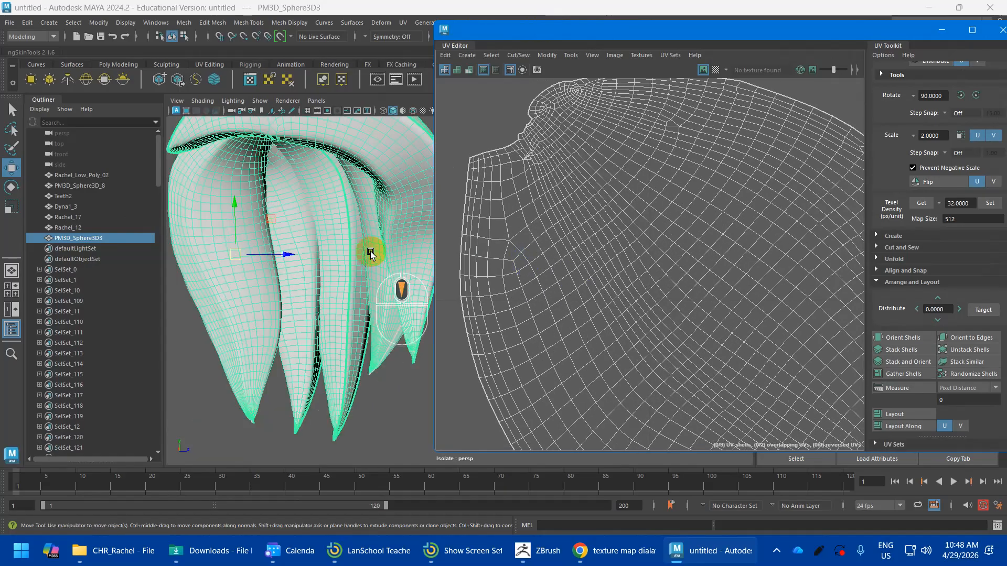
pyautogui.keyDown('alt'); pyautogui.moveTo(371, 254); pyautogui.dragTo(393, 182); pyautogui.keyUp('alt')
pyautogui.keyDown('alt'); pyautogui.moveTo(393, 182); pyautogui.dragTo(268, 340, button='middle'); pyautogui.keyUp('alt')
# Step: Select a lengthwise edge loop on the narrow, pointed hair strand's UV shell and cut the UVs along it
pyautogui.rightClick(334, 182)
pyautogui.click(332, 154)
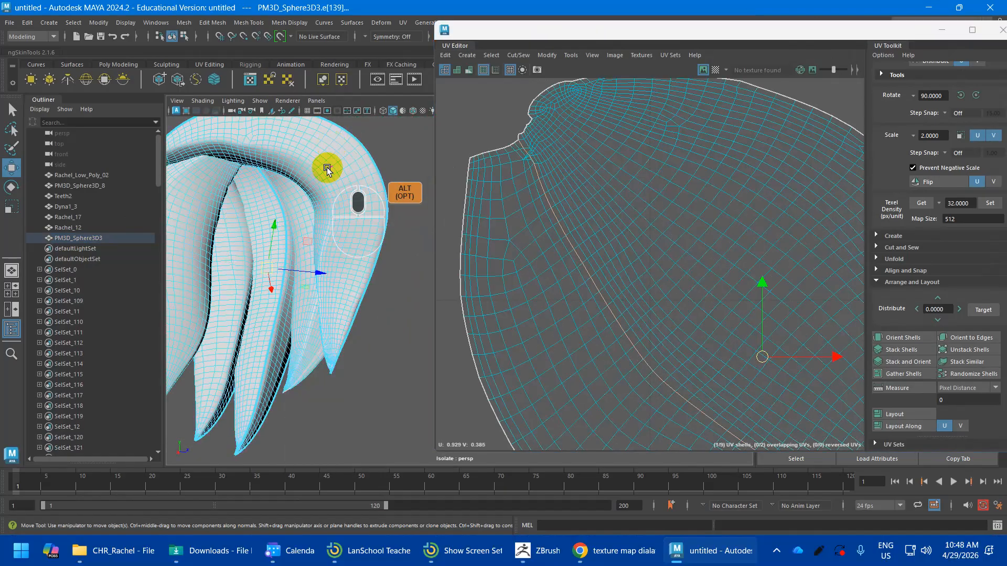
pyautogui.doubleClick(317, 181)
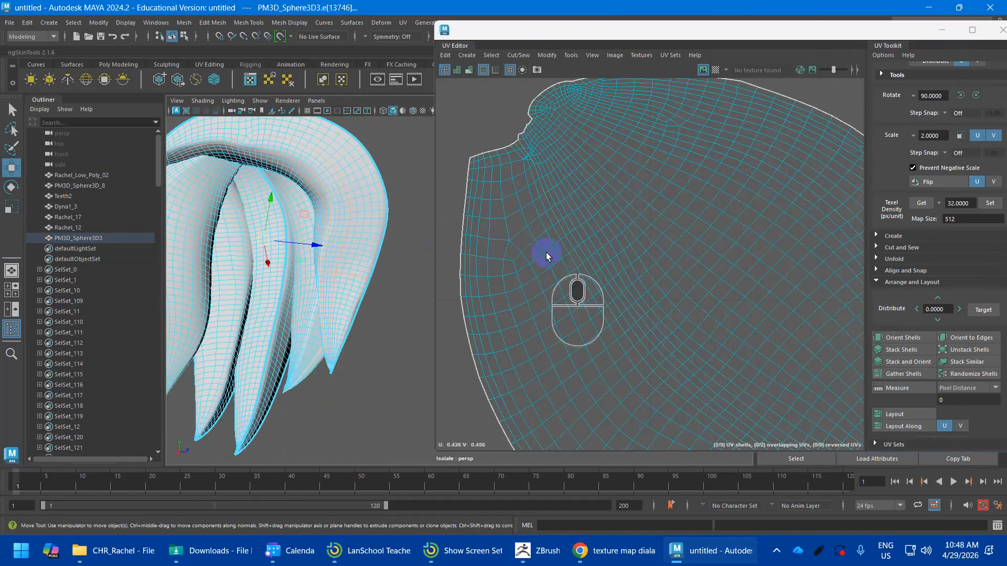
pyautogui.scroll(-3, 548, 246)
pyautogui.keyDown('alt'); pyautogui.scroll(-5, 655, 314); pyautogui.keyUp('alt')
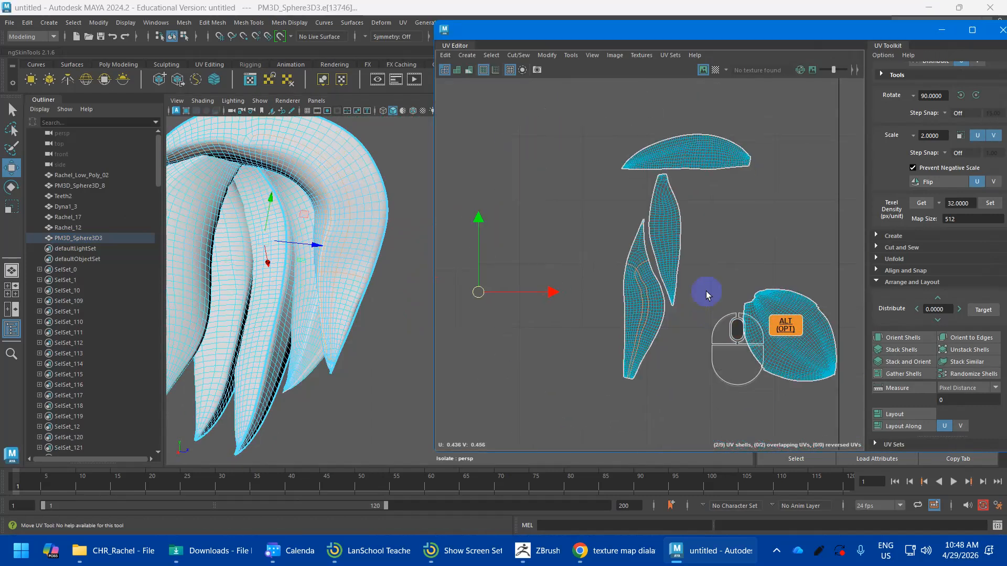
pyautogui.keyDown('alt'); pyautogui.scroll(8, 638, 279); pyautogui.keyUp('alt')
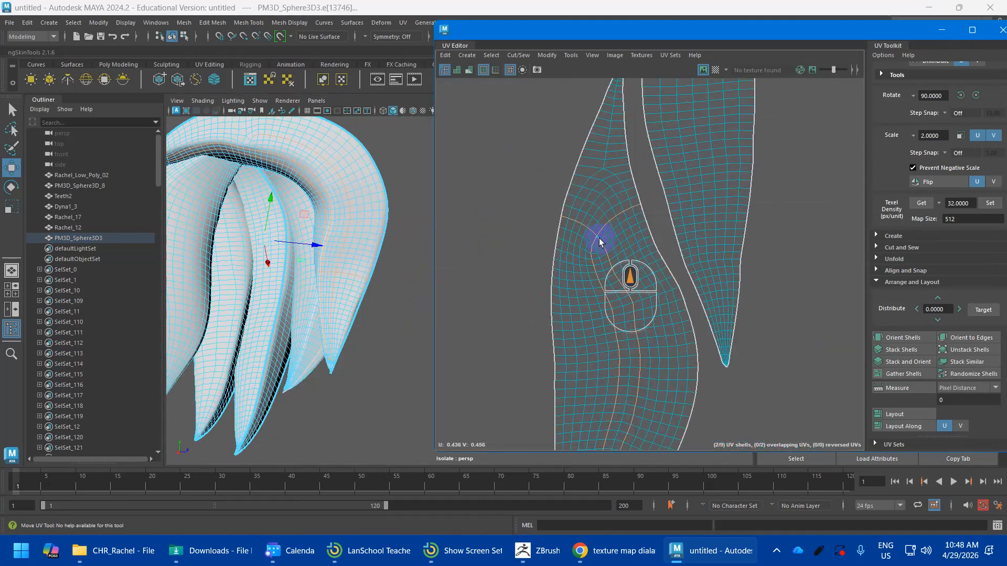
pyautogui.doubleClick(599, 239)
pyautogui.keyDown('alt'); pyautogui.scroll(-4, 601, 241); pyautogui.keyUp('alt')
pyautogui.keyDown('alt'); pyautogui.moveTo(632, 279); pyautogui.dragTo(628, 258, button='middle'); pyautogui.keyUp('alt')
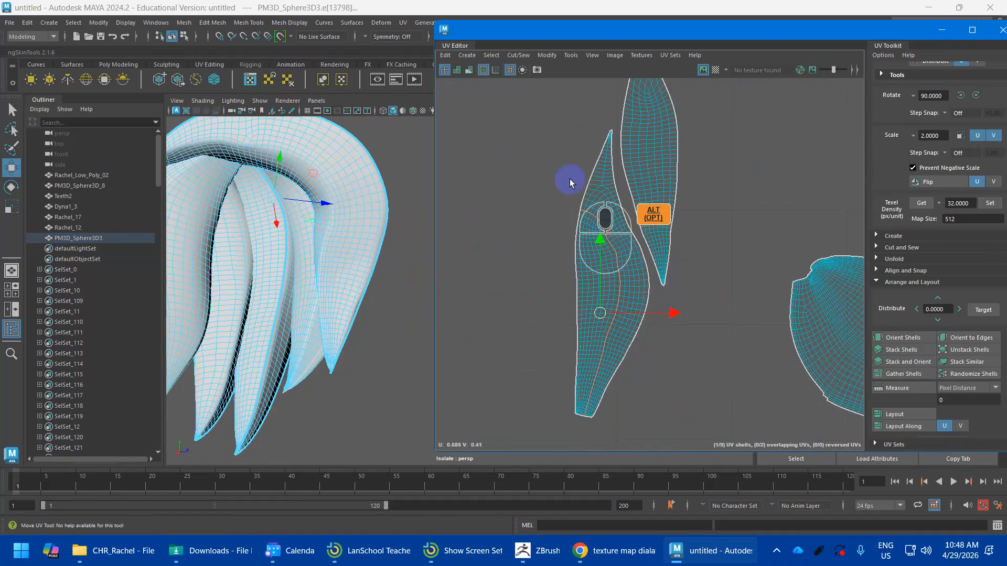
pyautogui.keyDown('alt'); pyautogui.moveTo(353, 227); pyautogui.dragTo(424, 229); pyautogui.keyUp('alt')
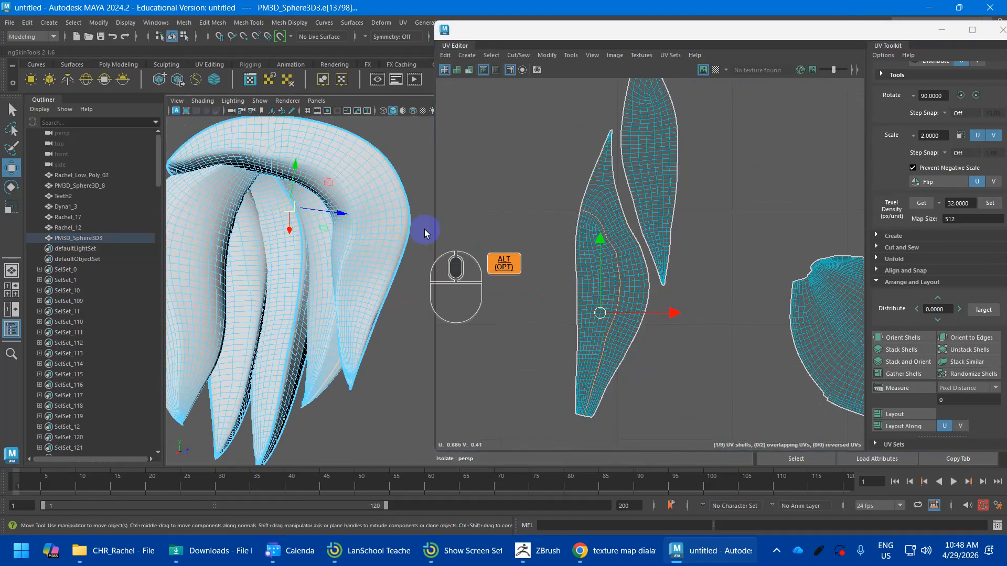
pyautogui.keyDown('shift'); pyautogui.rightClick(602, 253); pyautogui.keyUp('shift')
pyautogui.keyDown('shift'); pyautogui.moveTo(602, 253); pyautogui.dragTo(561, 270, button='right'); pyautogui.keyUp('shift')
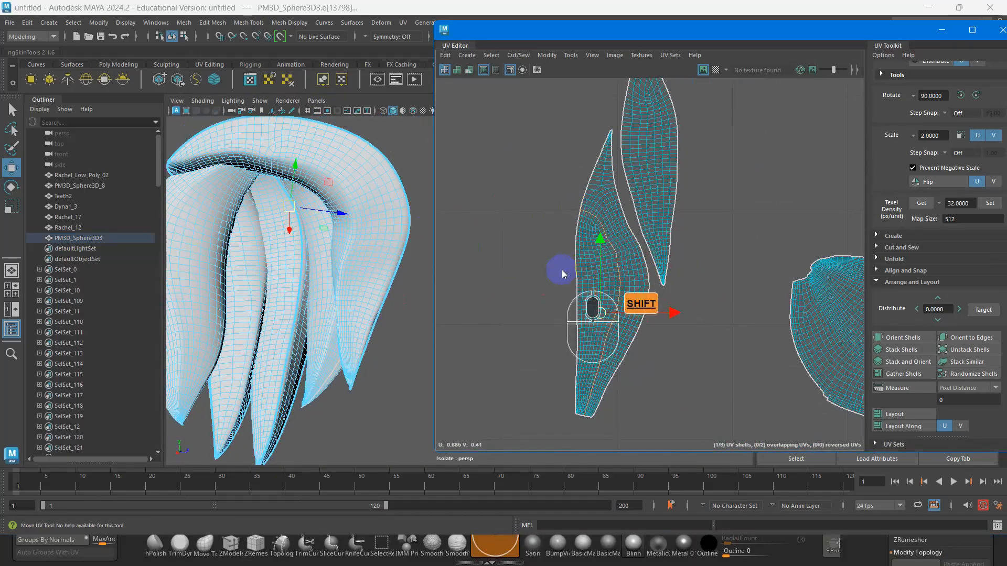
# Step: Cut the symmetrical, leaf-shaped hair shell along the edge loop running through its middle
pyautogui.keyDown('shift'); pyautogui.scroll(-5, 646, 221); pyautogui.keyUp('shift')
pyautogui.keyDown('alt'); pyautogui.moveTo(546, 222); pyautogui.dragTo(821, 301, button='middle'); pyautogui.keyUp('alt')
pyautogui.keyDown('alt'); pyautogui.scroll(3, 622, 218); pyautogui.keyUp('alt')
pyautogui.keyDown('alt'); pyautogui.scroll(4, 623, 217); pyautogui.keyUp('alt')
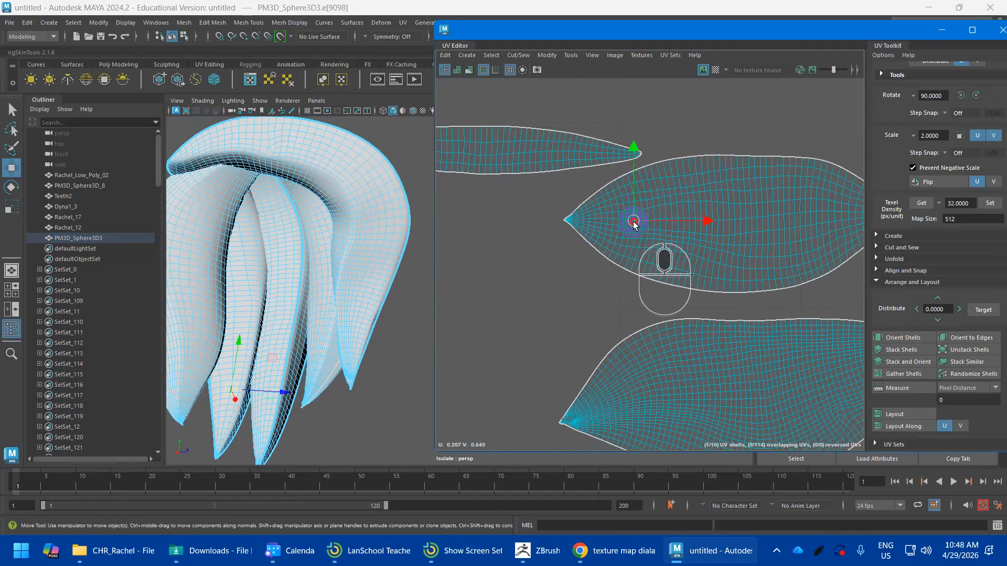
pyautogui.keyDown('alt'); pyautogui.moveTo(598, 224); pyautogui.dragTo(396, 231, button='middle'); pyautogui.keyUp('alt')
pyautogui.keyDown('shift'); pyautogui.rightClick(557, 230); pyautogui.keyUp('shift')
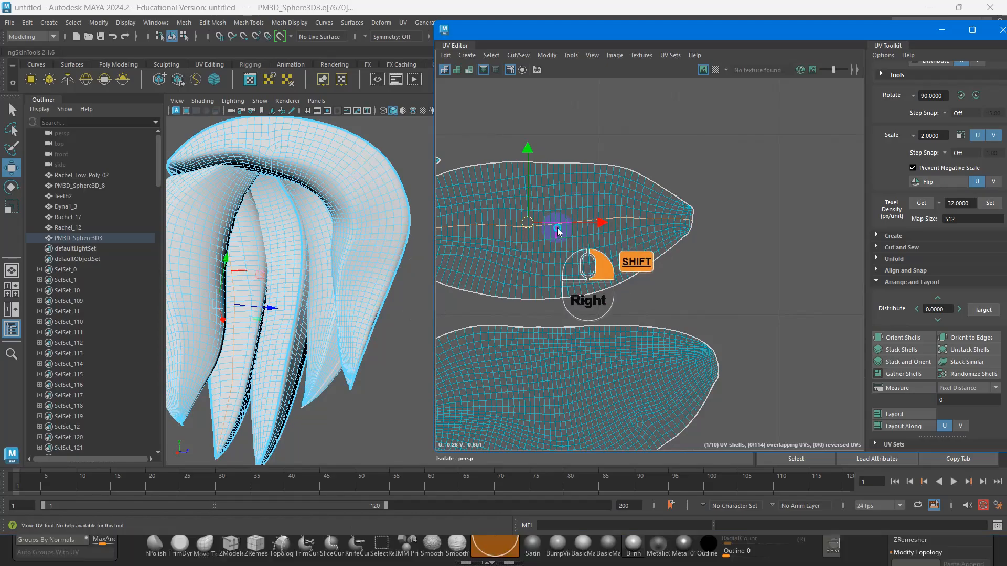
pyautogui.keyDown('shift'); pyautogui.moveTo(540, 229); pyautogui.dragTo(505, 242, button='right'); pyautogui.keyUp('shift')
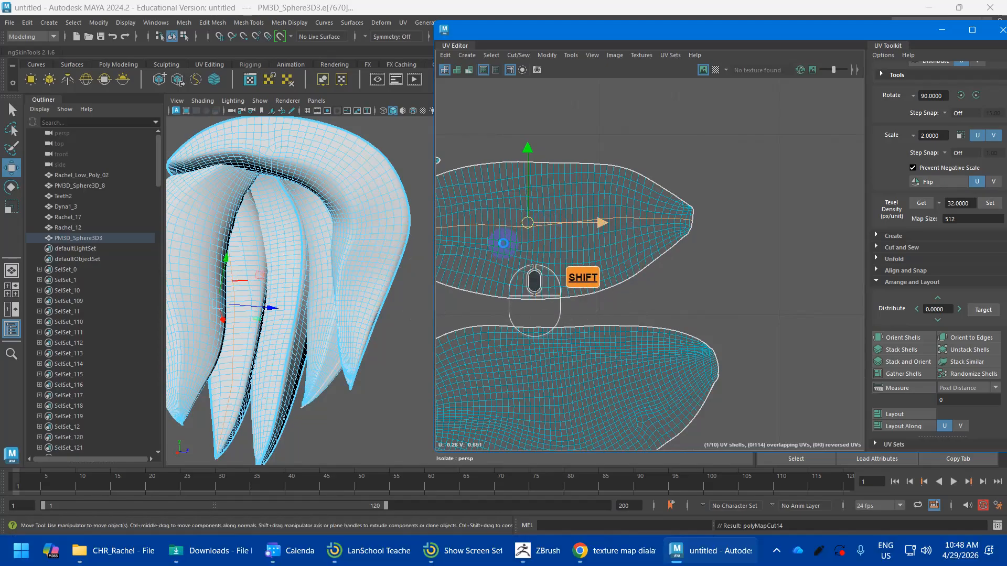
# Step: Try a lengthwise edge loop on the wider curved hair shell just below the one already cut
pyautogui.keyDown('alt'); pyautogui.scroll(-5, 598, 283); pyautogui.keyUp('alt')
pyautogui.keyDown('alt'); pyautogui.scroll(7, 559, 249); pyautogui.keyUp('alt')
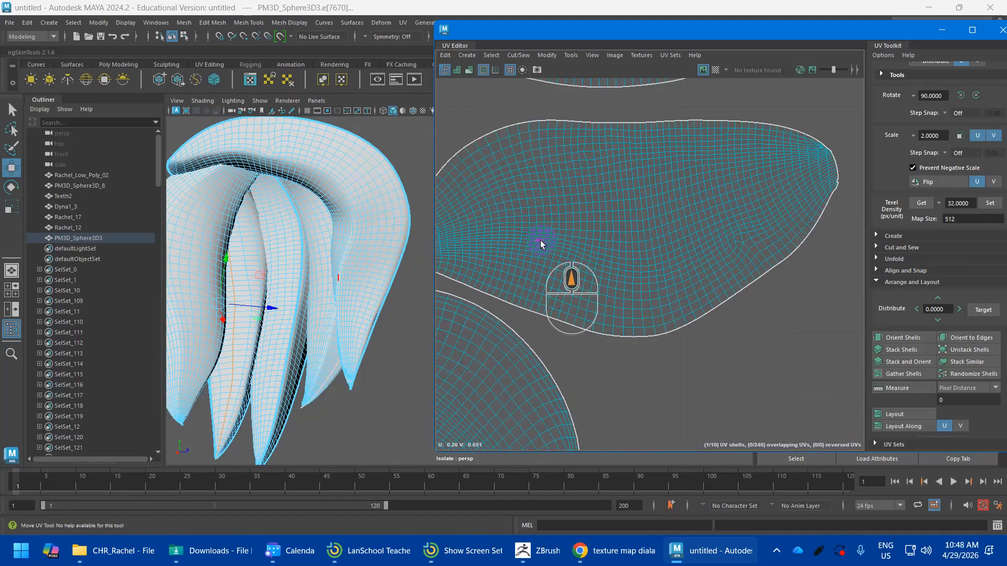
pyautogui.doubleClick(540, 240)
pyautogui.scroll(-3, 542, 198)
pyautogui.keyDown('alt'); pyautogui.moveTo(526, 207); pyautogui.dragTo(548, 211, button='middle'); pyautogui.keyUp('alt')
pyautogui.keyDown('alt'); pyautogui.scroll(4, 534, 216); pyautogui.keyUp('alt')
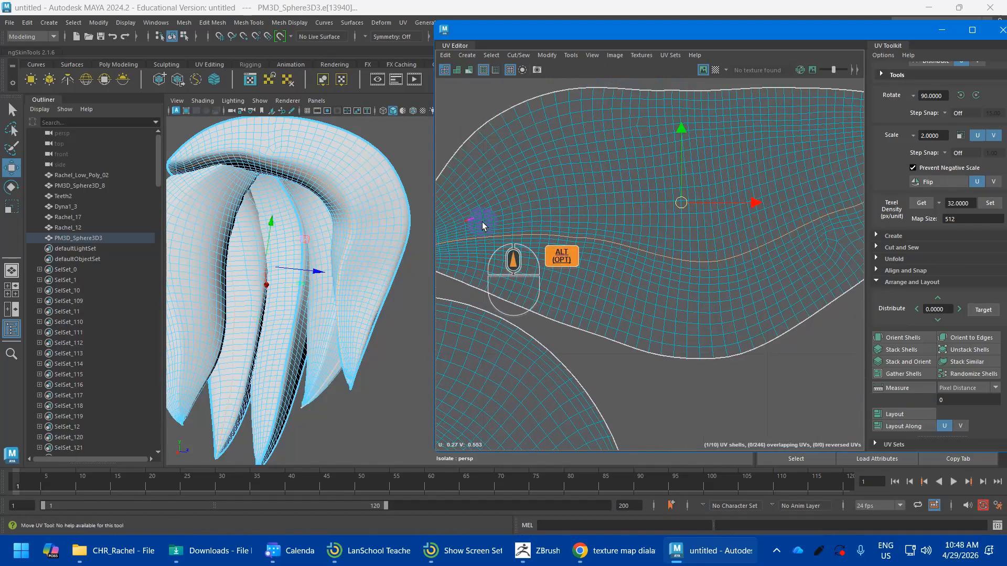
pyautogui.keyDown('alt'); pyautogui.moveTo(482, 222); pyautogui.dragTo(680, 243, button='middle'); pyautogui.keyUp('alt')
pyautogui.keyDown('alt'); pyautogui.scroll(3, 680, 243); pyautogui.keyUp('alt')
pyautogui.keyDown('alt'); pyautogui.scroll(3, 565, 260); pyautogui.keyUp('alt')
# Step: Select the wider curved hair shell's central edge loop, add the edges at its pointed tip, and cut the UVs along them
pyautogui.click(570, 252)
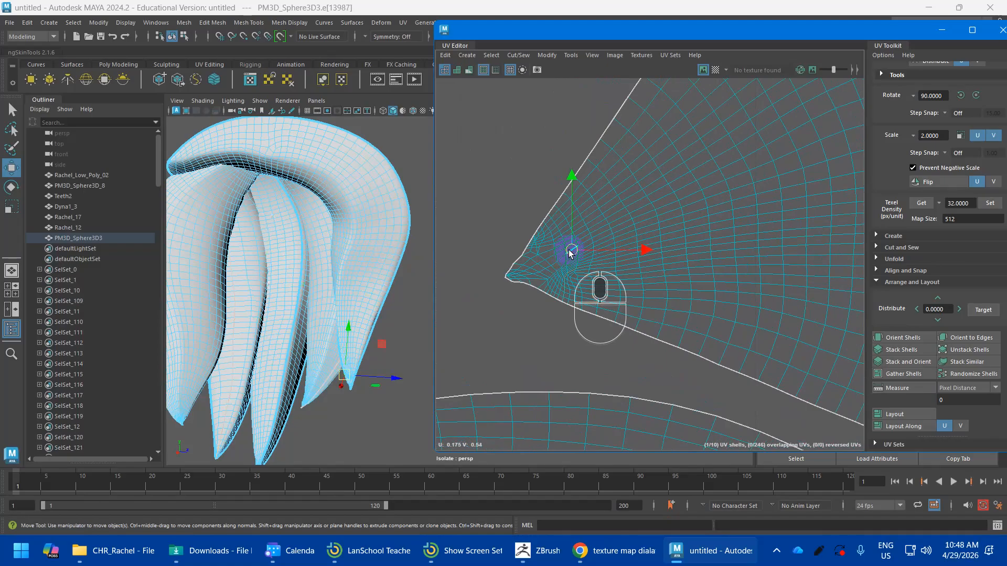
pyautogui.scroll(7, 512, 278)
pyautogui.keyDown('shift'); pyautogui.click(472, 275); pyautogui.keyUp('shift')
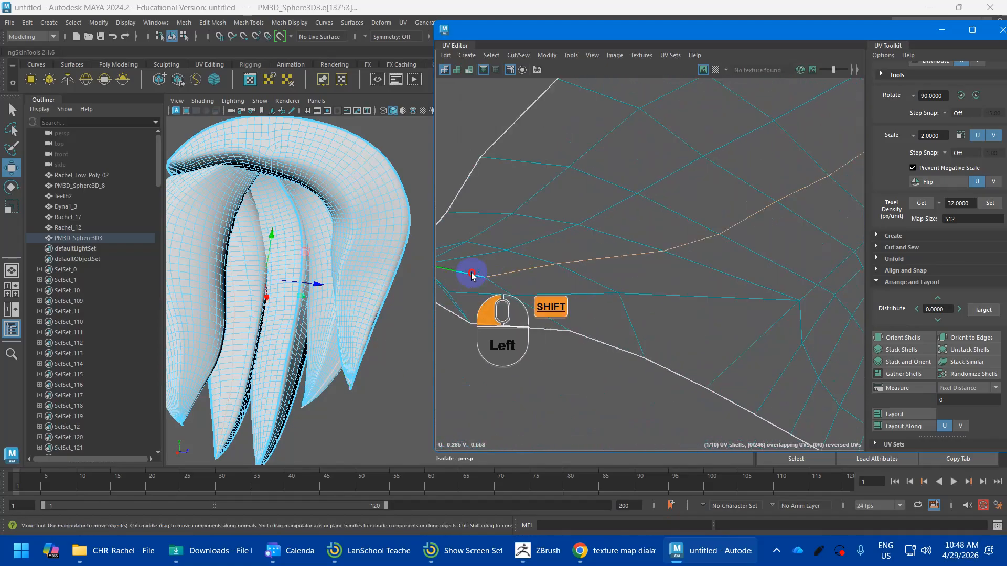
pyautogui.keyDown('alt'); pyautogui.moveTo(472, 275); pyautogui.dragTo(635, 287, button='middle'); pyautogui.keyUp('alt')
pyautogui.keyDown('shift'); pyautogui.click(531, 276); pyautogui.keyUp('shift')
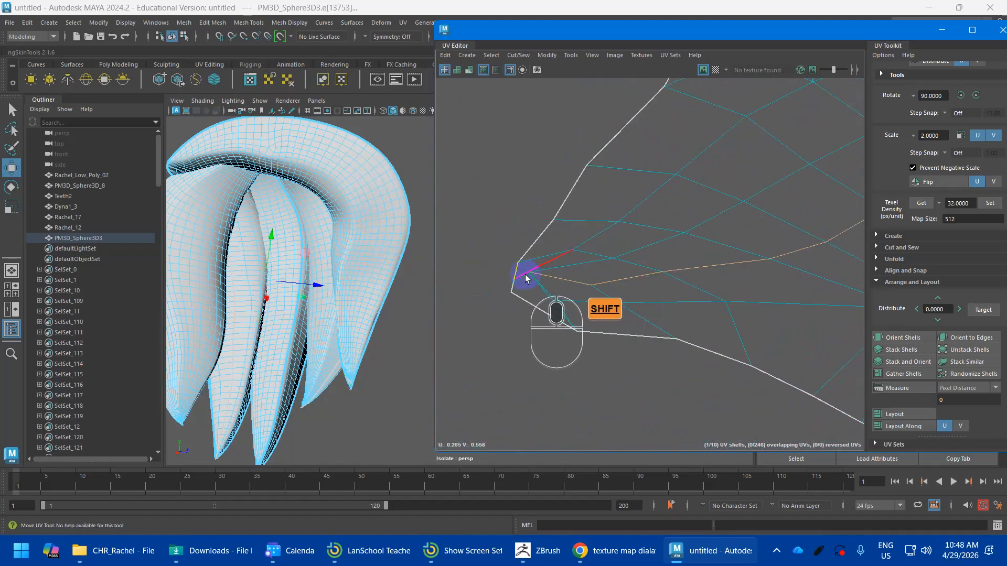
pyautogui.keyDown('shift'); pyautogui.scroll(3, 541, 291); pyautogui.keyUp('shift')
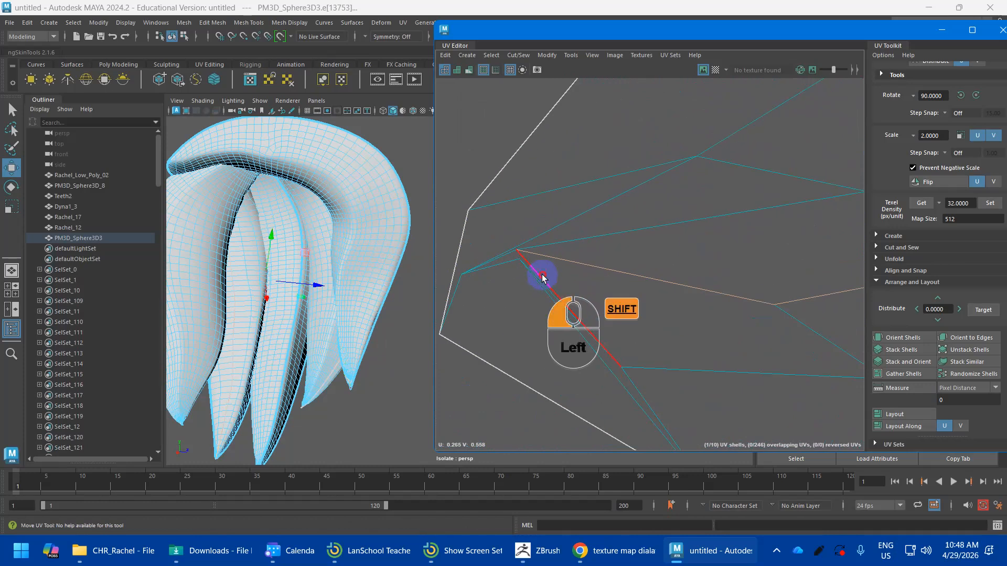
pyautogui.keyDown('shift'); pyautogui.click(542, 278); pyautogui.keyUp('shift')
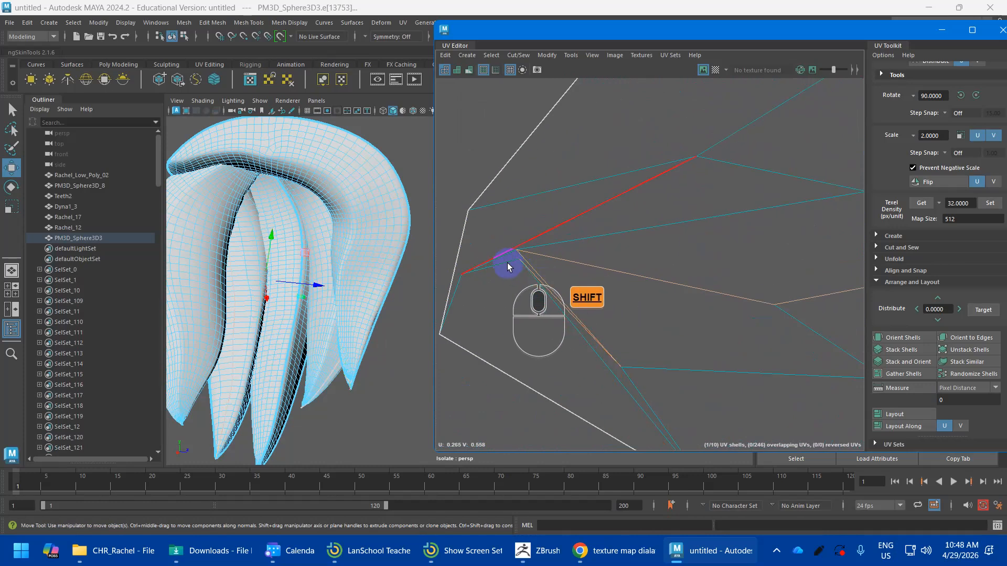
pyautogui.keyDown('shift'); pyautogui.scroll(-3, 630, 321); pyautogui.keyUp('shift')
pyautogui.keyDown('shift'); pyautogui.scroll(-5, 713, 316); pyautogui.keyUp('shift')
pyautogui.keyDown('alt'); pyautogui.moveTo(720, 317); pyautogui.dragTo(583, 273, button='middle'); pyautogui.keyUp('alt')
pyautogui.keyDown('shift'); pyautogui.moveTo(600, 269); pyautogui.dragTo(557, 281, button='right'); pyautogui.keyUp('shift')
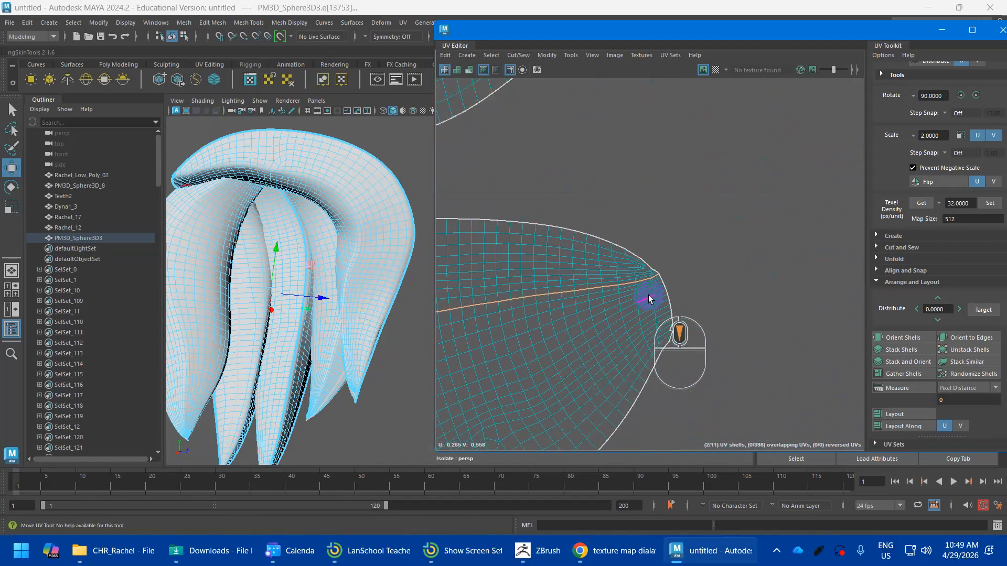
pyautogui.scroll(-1, 649, 299)
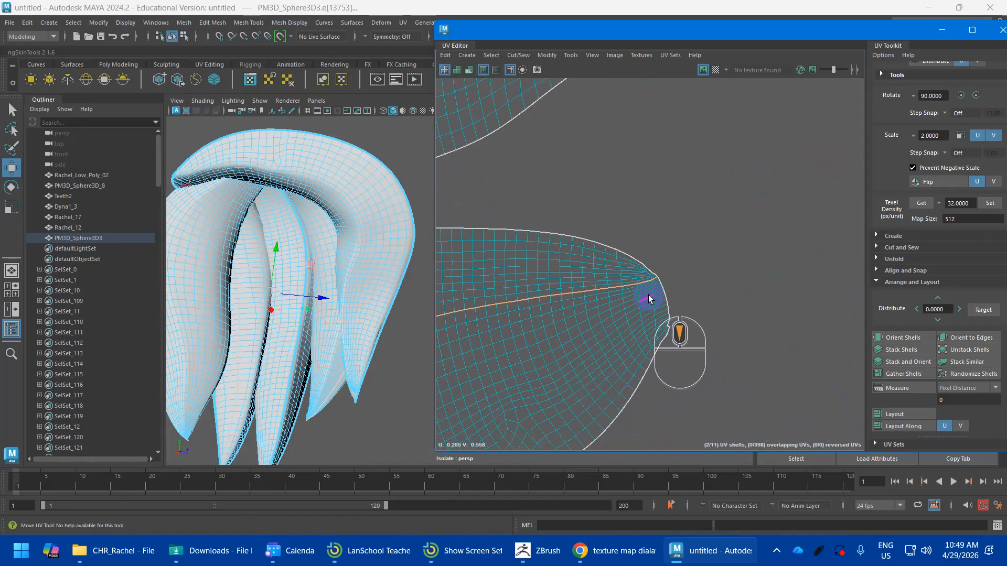
pyautogui.scroll(-8, 648, 299)
pyautogui.keyDown('alt'); pyautogui.moveTo(545, 301); pyautogui.dragTo(604, 275, button='middle'); pyautogui.keyUp('alt')
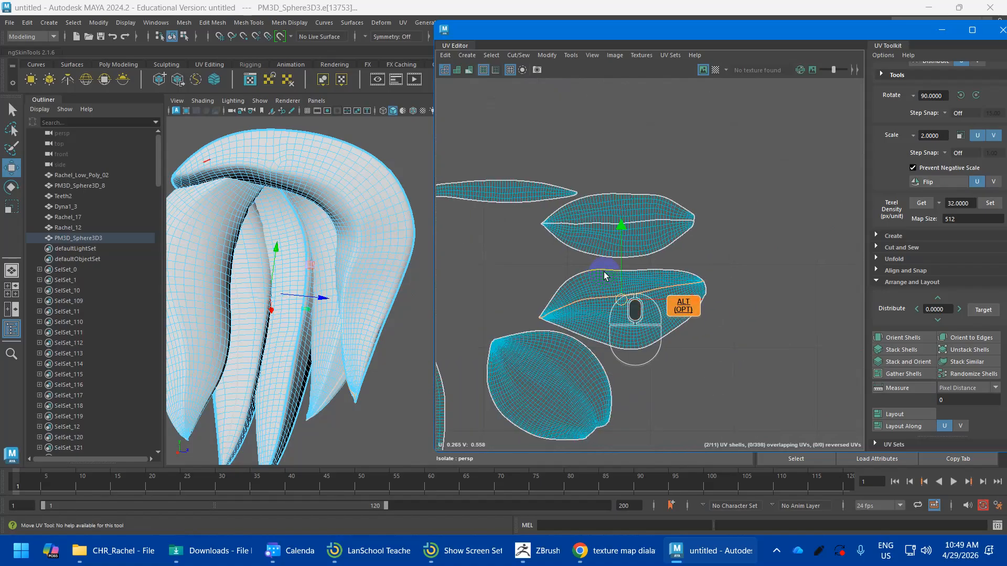
# Step: Select a lengthwise edge loop on the large rounded hair shell below the leaf-shaped ones and cut the UVs along it
pyautogui.scroll(6, 560, 355)
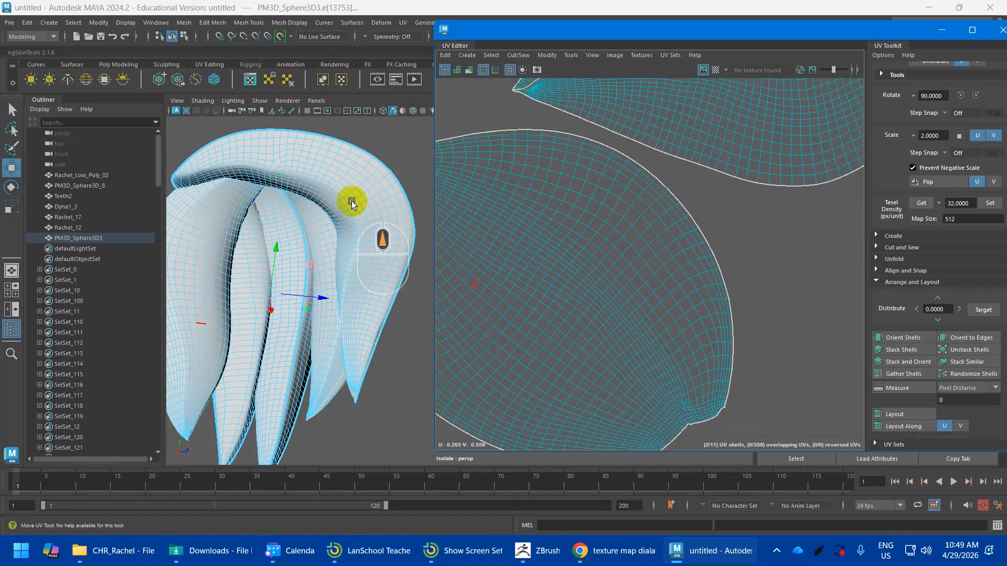
pyautogui.rightClick(671, 294)
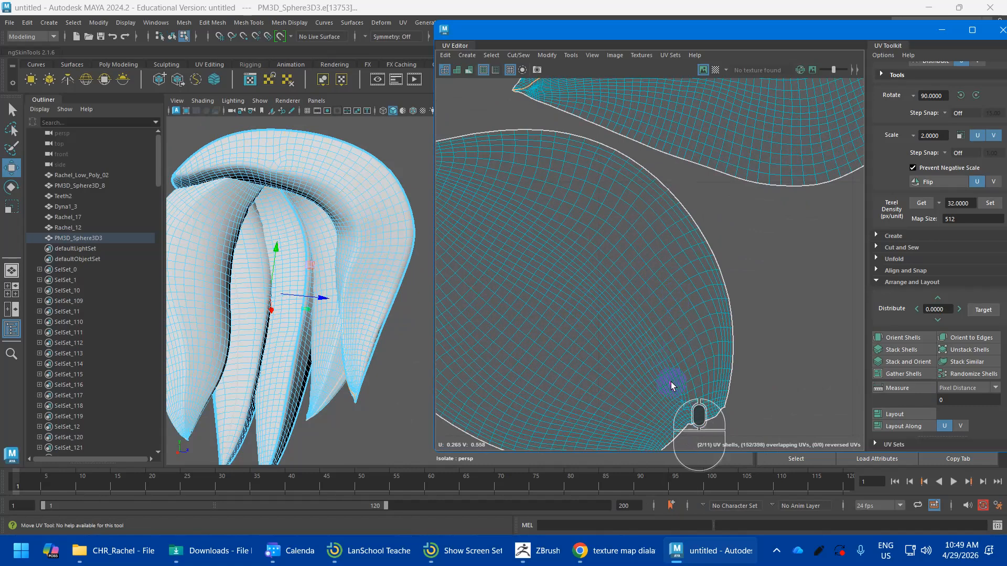
pyautogui.scroll(3, 675, 388)
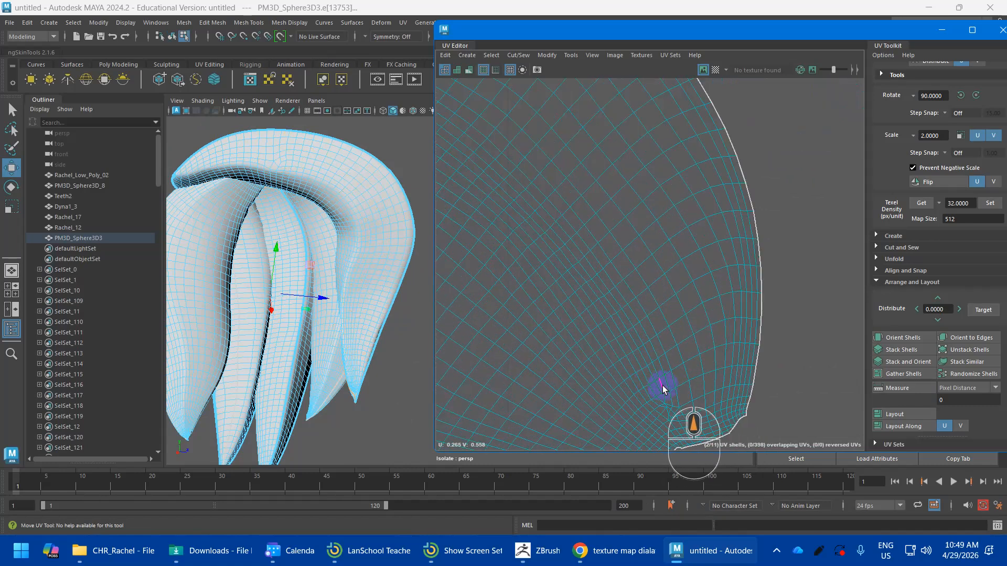
pyautogui.doubleClick(675, 394)
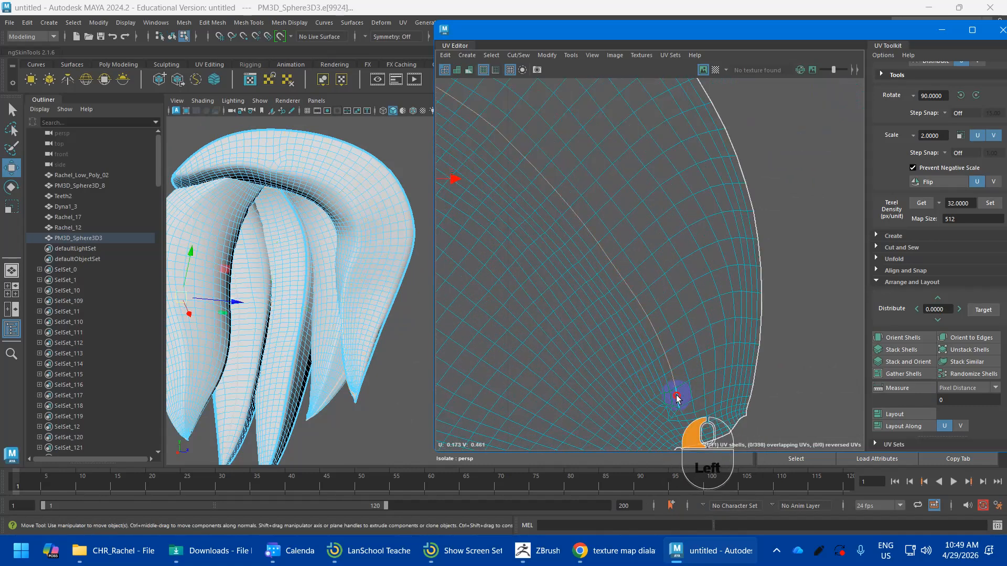
pyautogui.keyDown('alt'); pyautogui.moveTo(635, 294); pyautogui.dragTo(591, 196, button='middle'); pyautogui.keyUp('alt')
pyautogui.keyDown('shift'); pyautogui.moveTo(590, 194); pyautogui.dragTo(543, 194, button='right'); pyautogui.keyUp('shift')
# Step: Try a lengthwise edge loop on the rounded hair shell beside the tile border, adding edges toward its pointed tip
pyautogui.scroll(-8, 612, 267)
pyautogui.scroll(-3, 647, 318)
pyautogui.keyDown('alt'); pyautogui.moveTo(718, 419); pyautogui.dragTo(630, 308, button='middle'); pyautogui.keyUp('alt')
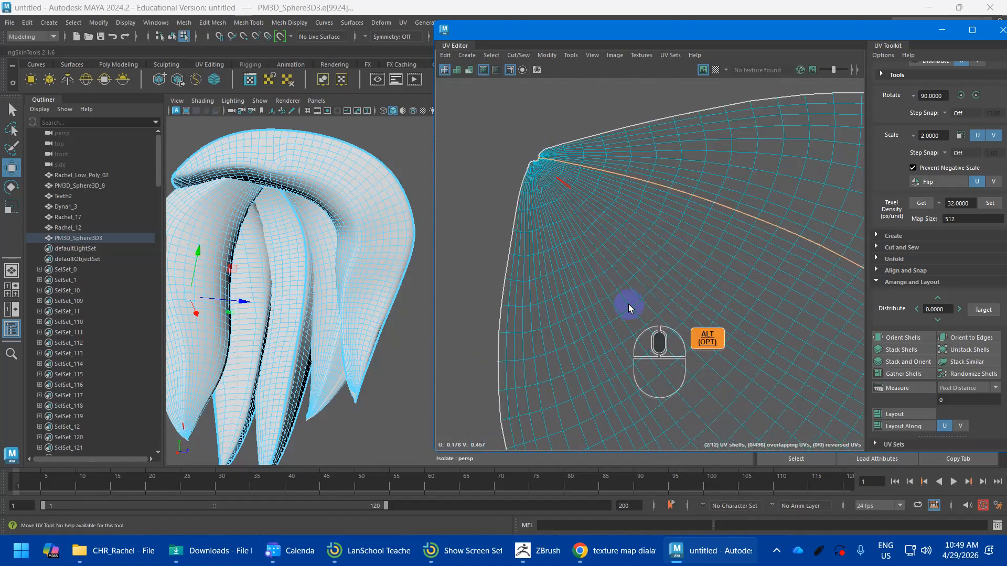
pyautogui.scroll(-4, 635, 309)
pyautogui.keyDown('alt'); pyautogui.moveTo(681, 335); pyautogui.dragTo(653, 234, button='middle'); pyautogui.keyUp('alt')
pyautogui.scroll(-6, 650, 236)
pyautogui.keyDown('alt'); pyautogui.moveTo(578, 245); pyautogui.dragTo(418, 171, button='middle'); pyautogui.keyUp('alt')
pyautogui.scroll(6, 622, 267)
pyautogui.scroll(-5, 618, 283)
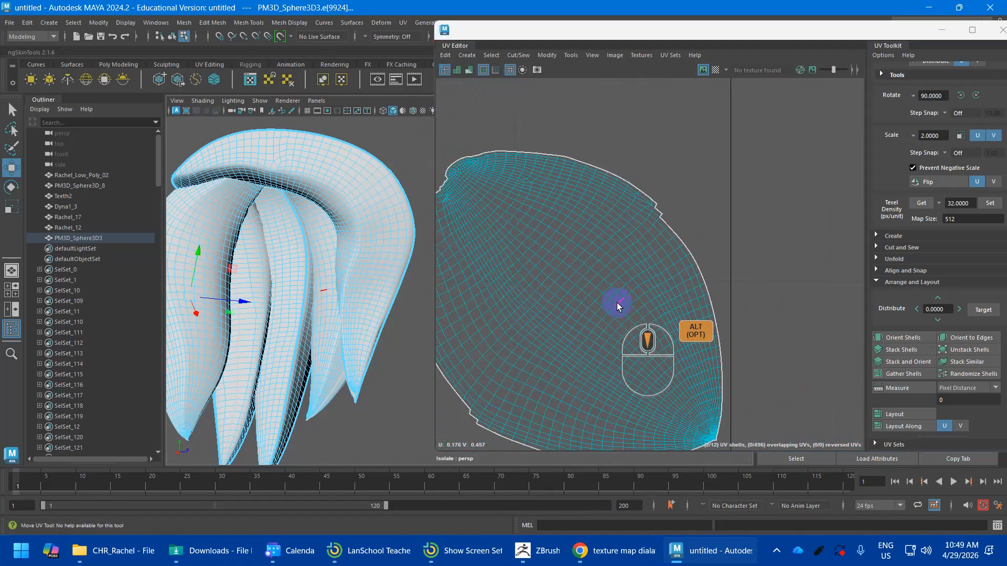
pyautogui.scroll(8, 700, 370)
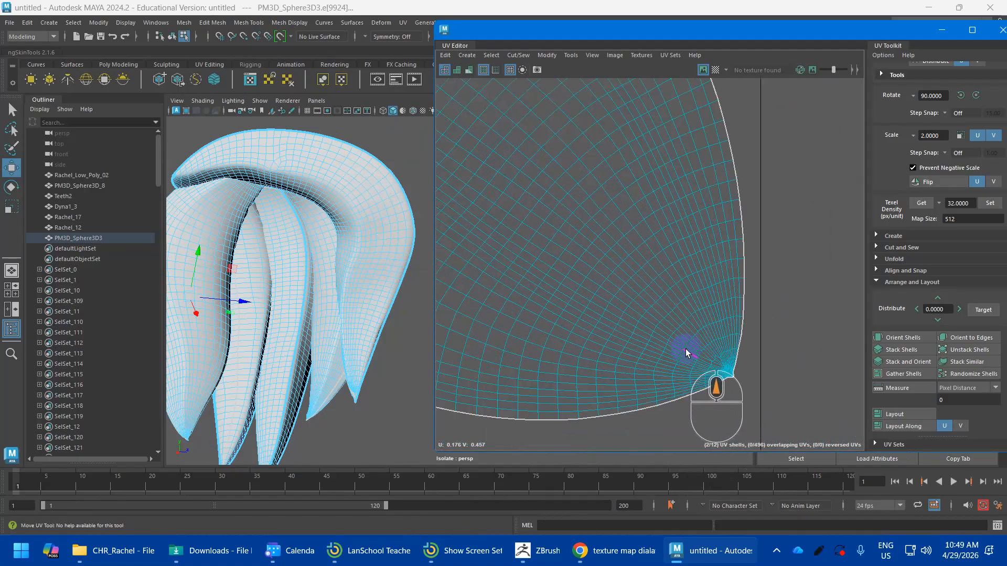
pyautogui.doubleClick(689, 347)
pyautogui.scroll(5, 717, 364)
pyautogui.scroll(2, 717, 367)
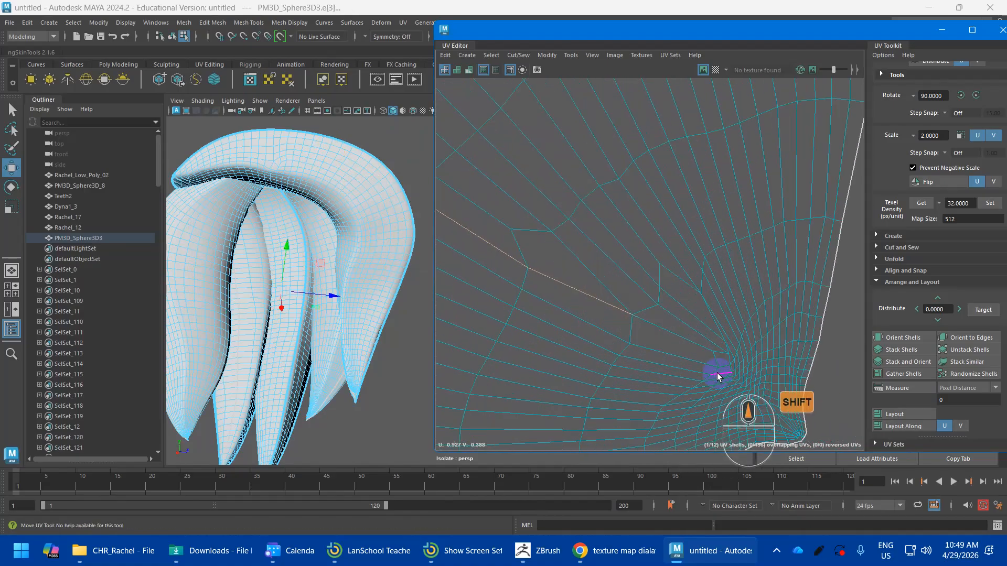
pyautogui.keyDown('shift'); pyautogui.click(720, 363); pyautogui.keyUp('shift')
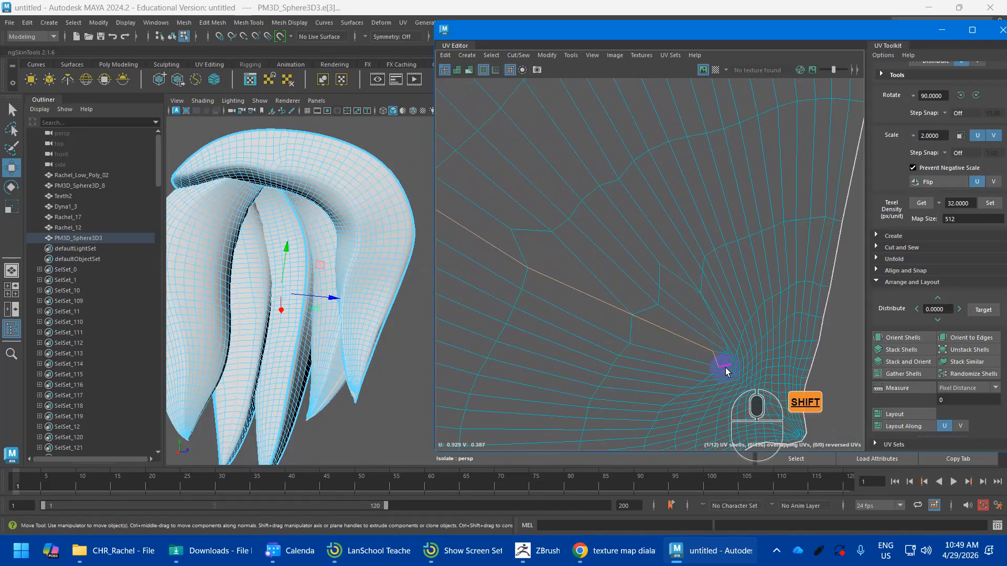
pyautogui.keyDown('shift'); pyautogui.click(726, 367); pyautogui.keyUp('shift')
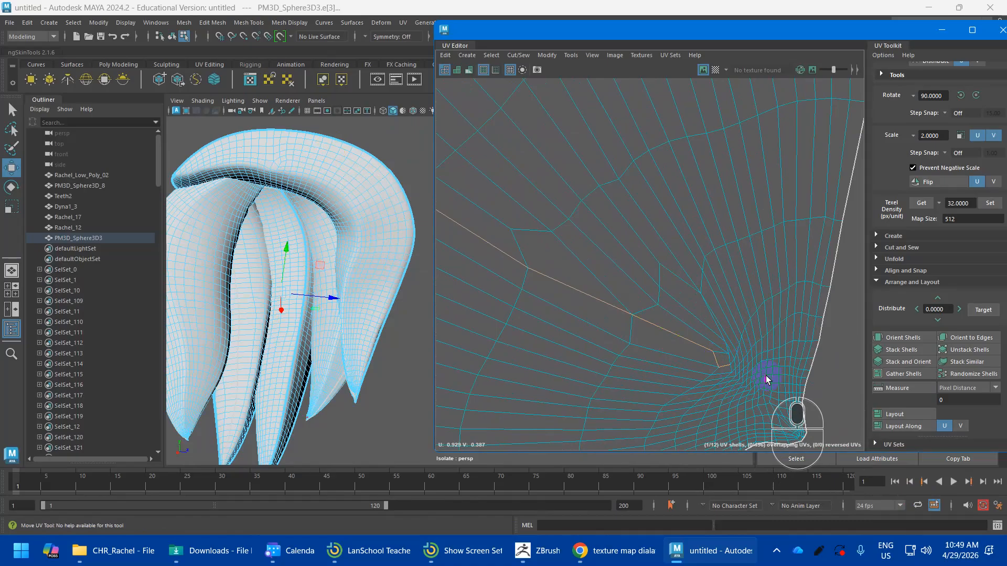
# Step: Select the edge loop running along the outer side of the rounded shell beside the tile border and cut the UVs along it
pyautogui.click(764, 304)
pyautogui.scroll(-3, 708, 268)
pyautogui.scroll(-3, 708, 268)
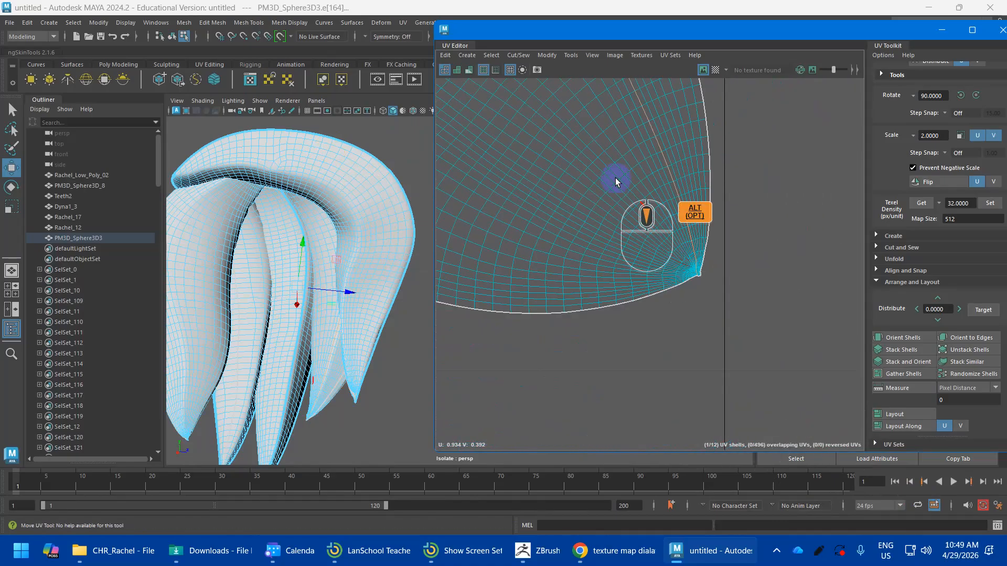
pyautogui.keyDown('alt'); pyautogui.moveTo(615, 178); pyautogui.dragTo(745, 380, button='middle'); pyautogui.keyUp('alt')
pyautogui.keyDown('shift'); pyautogui.moveTo(559, 234); pyautogui.dragTo(532, 242, button='right'); pyautogui.keyUp('shift')
# Step: Select a second lengthwise edge loop near the opposite side of the same rounded hair shell and cut the UVs along it
pyautogui.scroll(-5, 533, 242)
pyautogui.keyDown('alt'); pyautogui.moveTo(656, 305); pyautogui.dragTo(636, 258, button='middle'); pyautogui.keyUp('alt')
pyautogui.keyDown('alt'); pyautogui.scroll(4, 651, 300); pyautogui.keyUp('alt')
pyautogui.keyDown('alt'); pyautogui.moveTo(695, 355); pyautogui.dragTo(644, 259, button='middle'); pyautogui.keyUp('alt')
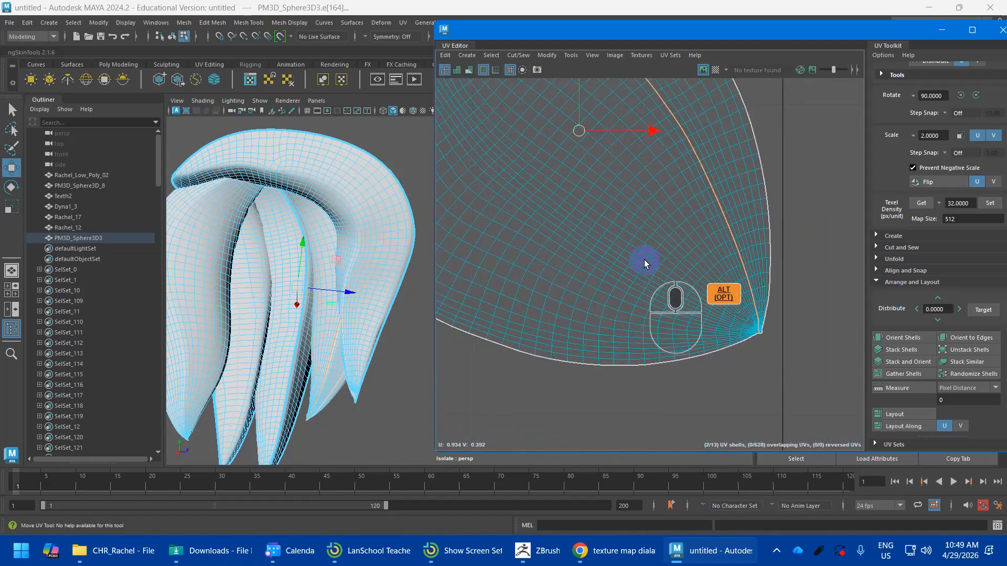
pyautogui.keyDown('alt'); pyautogui.scroll(4, 651, 270); pyautogui.keyUp('alt')
pyautogui.keyDown('alt'); pyautogui.moveTo(676, 336); pyautogui.dragTo(555, 265, button='middle'); pyautogui.keyUp('alt')
pyautogui.keyDown('alt'); pyautogui.scroll(4, 676, 309); pyautogui.keyUp('alt')
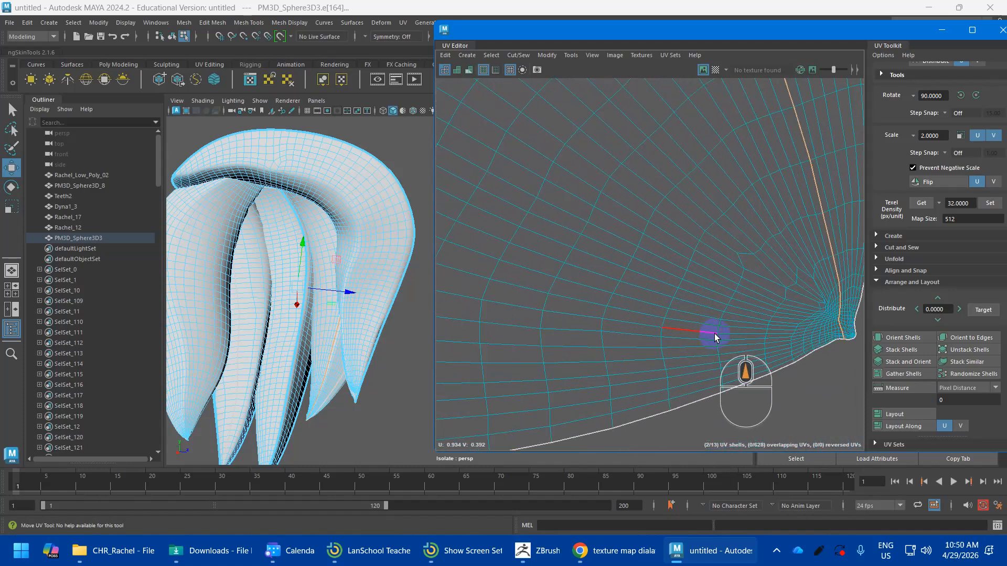
pyautogui.doubleClick(703, 318)
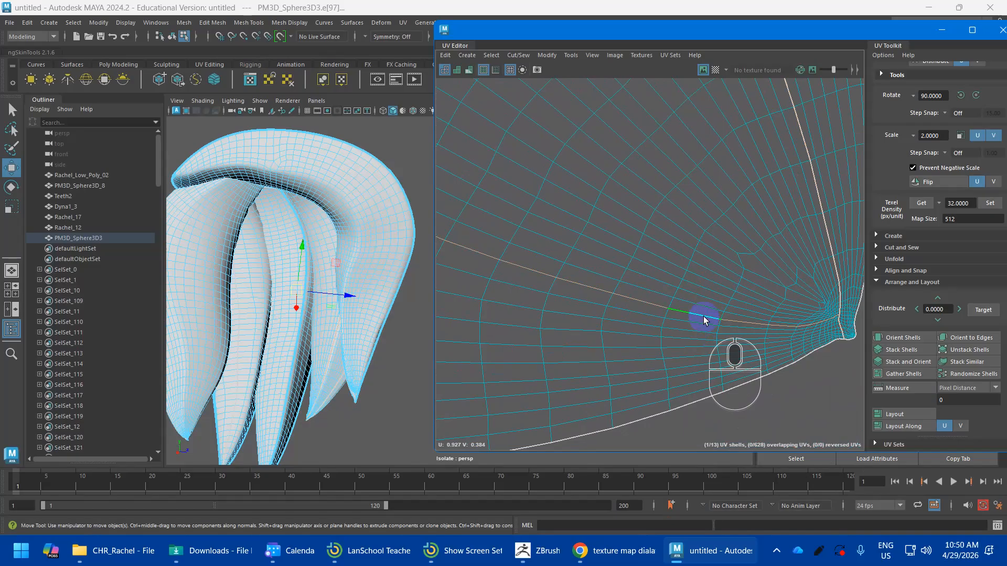
pyautogui.scroll(-10, 703, 316)
pyautogui.keyDown('alt'); pyautogui.moveTo(620, 265); pyautogui.dragTo(628, 324, button='middle'); pyautogui.keyUp('alt')
pyautogui.keyDown('alt'); pyautogui.scroll(3, 627, 325); pyautogui.keyUp('alt')
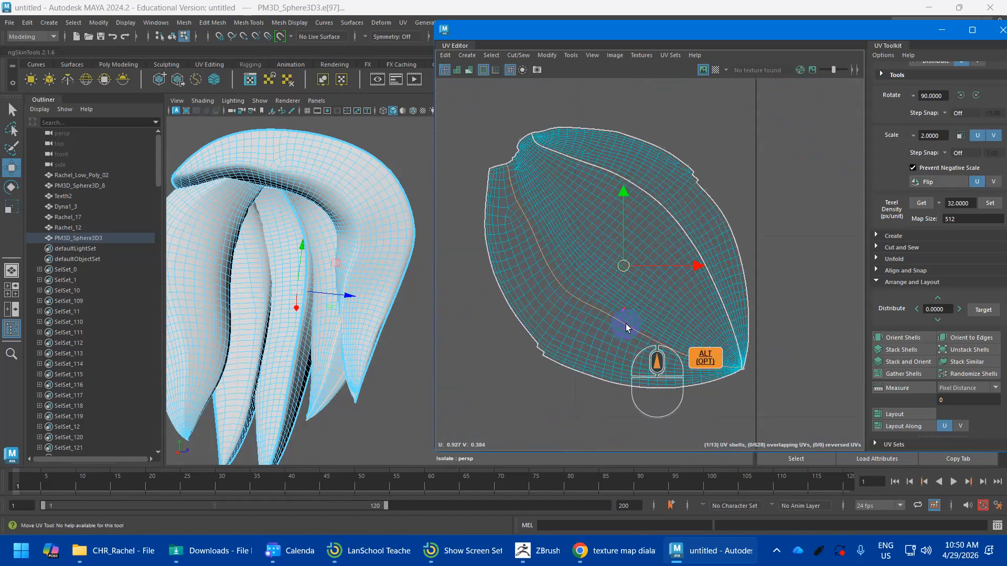
pyautogui.keyDown('shift'); pyautogui.click(603, 306); pyautogui.keyUp('shift')
pyautogui.keyDown('shift'); pyautogui.rightClick(599, 304); pyautogui.keyUp('shift')
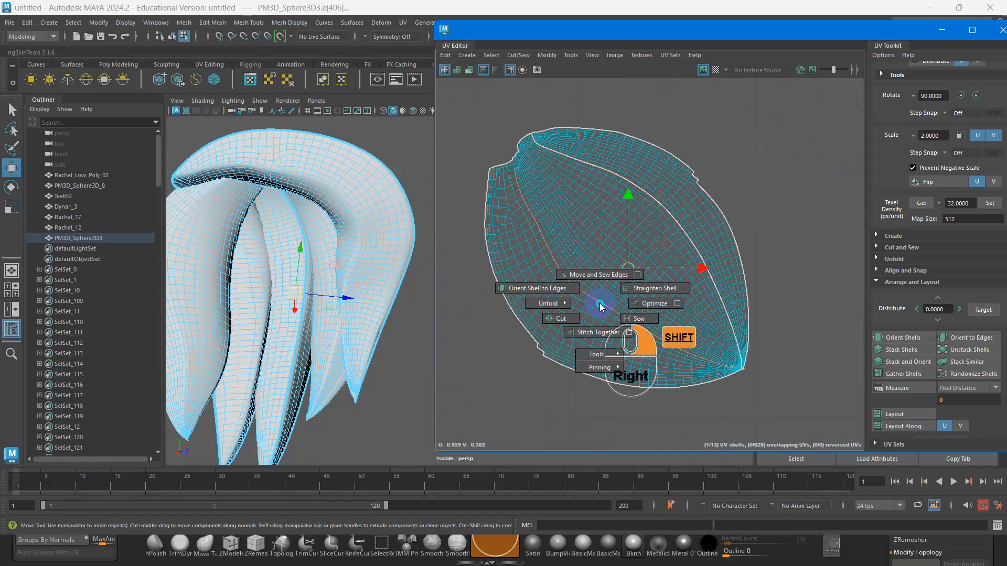
pyautogui.keyDown('shift'); pyautogui.moveTo(600, 304); pyautogui.dragTo(536, 280, button='right'); pyautogui.keyUp('shift')
# Step: Return the hair to object mode, end its isolation, and add the clothing mesh Dyna1_3 to the selection
pyautogui.scroll(-5, 596, 285)
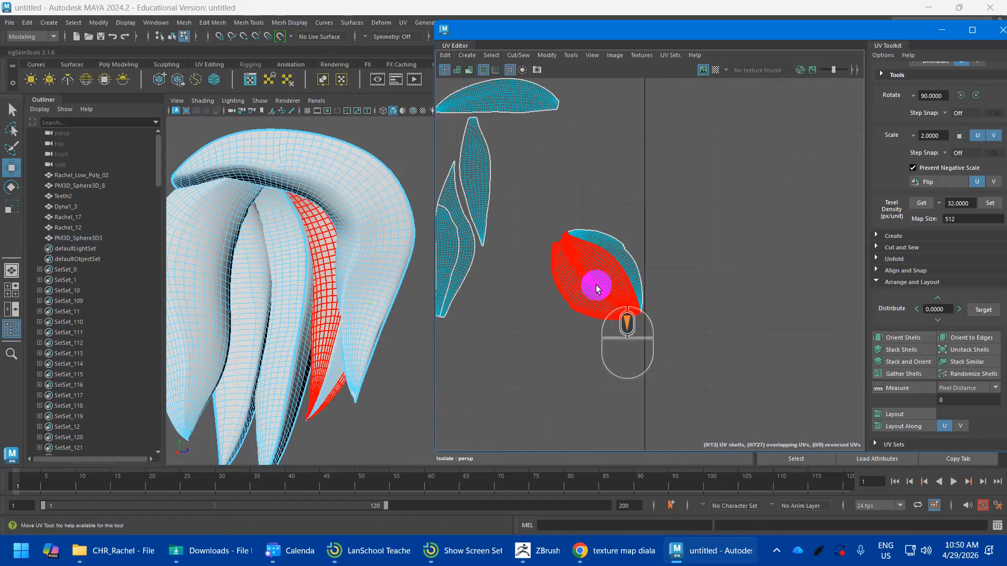
pyautogui.scroll(-8, 596, 288)
pyautogui.moveTo(363, 231); pyautogui.dragTo(399, 208, button='right')
pyautogui.hotkey('ctrl', '1')
pyautogui.scroll(-8, 400, 245)
pyautogui.keyDown('alt'); pyautogui.moveTo(380, 304); pyautogui.dragTo(187, 178, button='middle'); pyautogui.keyUp('alt')
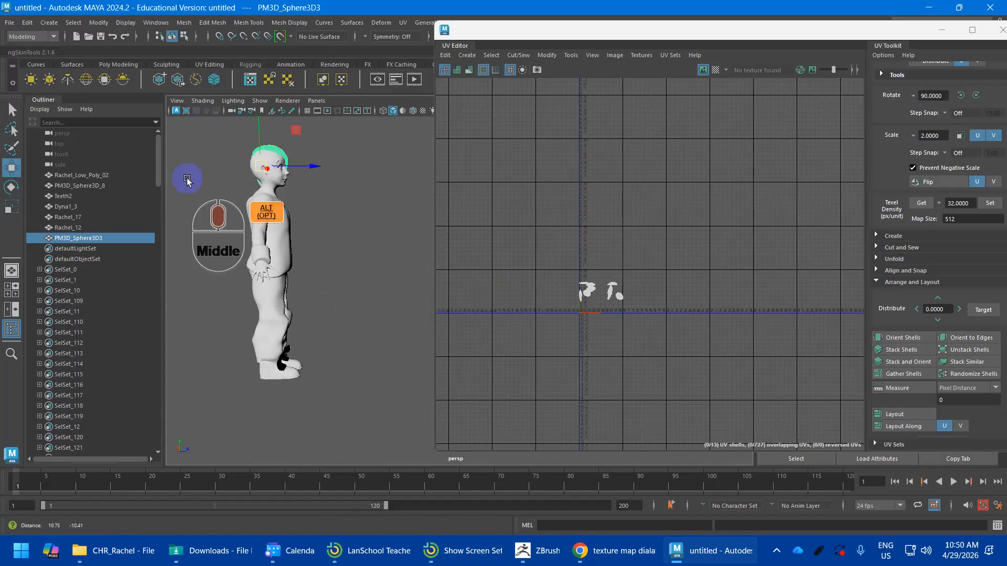
pyautogui.keyDown('alt'); pyautogui.moveTo(187, 178); pyautogui.dragTo(303, 250); pyautogui.keyUp('alt')
pyautogui.keyDown('shift'); pyautogui.click(305, 251); pyautogui.keyUp('shift')
# Step: Select all UV shells of the hair and clothing and unfold them
pyautogui.scroll(5, 627, 296)
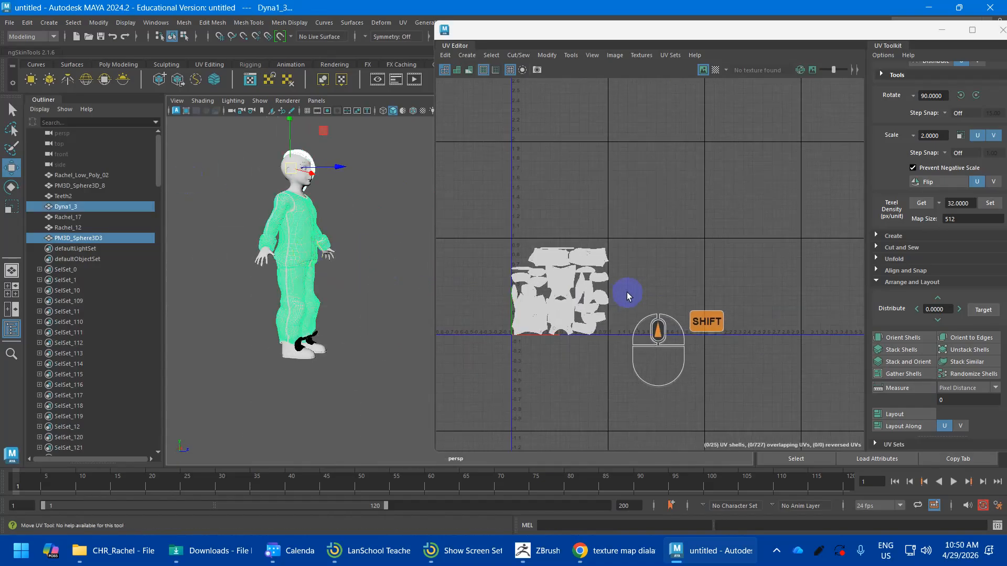
pyautogui.moveTo(546, 250); pyautogui.dragTo(498, 231, button='right')
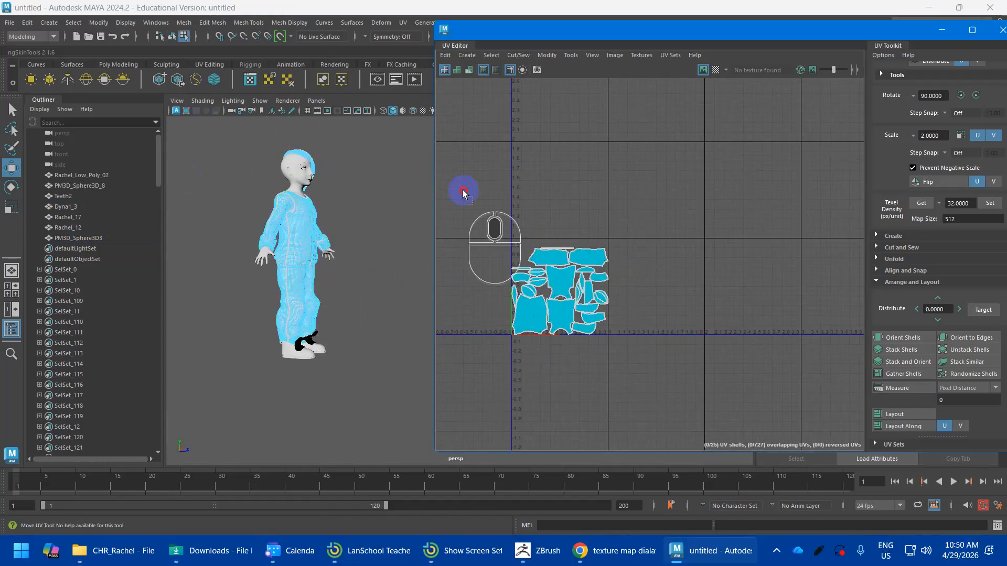
pyautogui.moveTo(463, 193); pyautogui.dragTo(733, 398)
pyautogui.scroll(5, 595, 284)
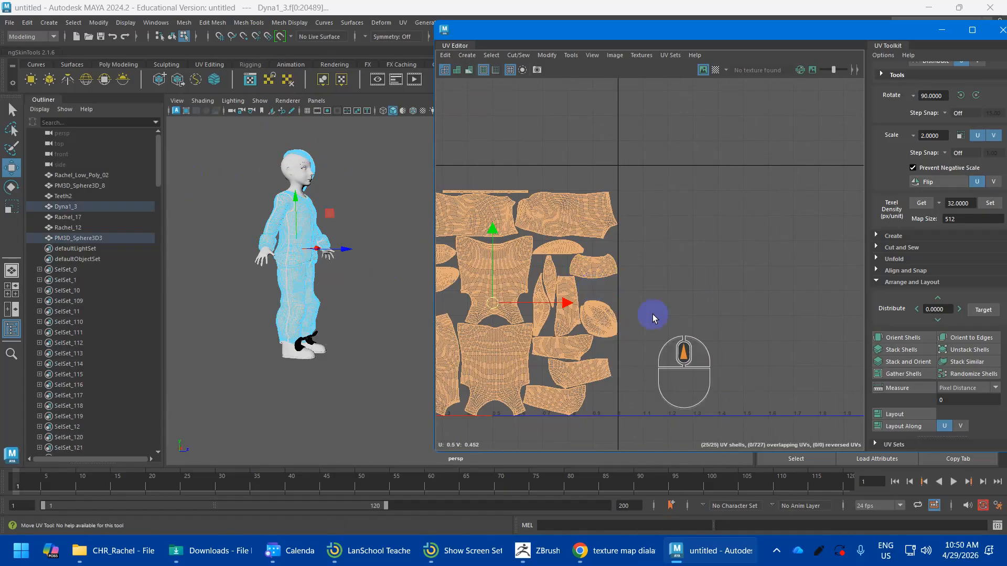
pyautogui.keyDown('alt'); pyautogui.moveTo(589, 329); pyautogui.dragTo(729, 307, button='middle'); pyautogui.keyUp('alt')
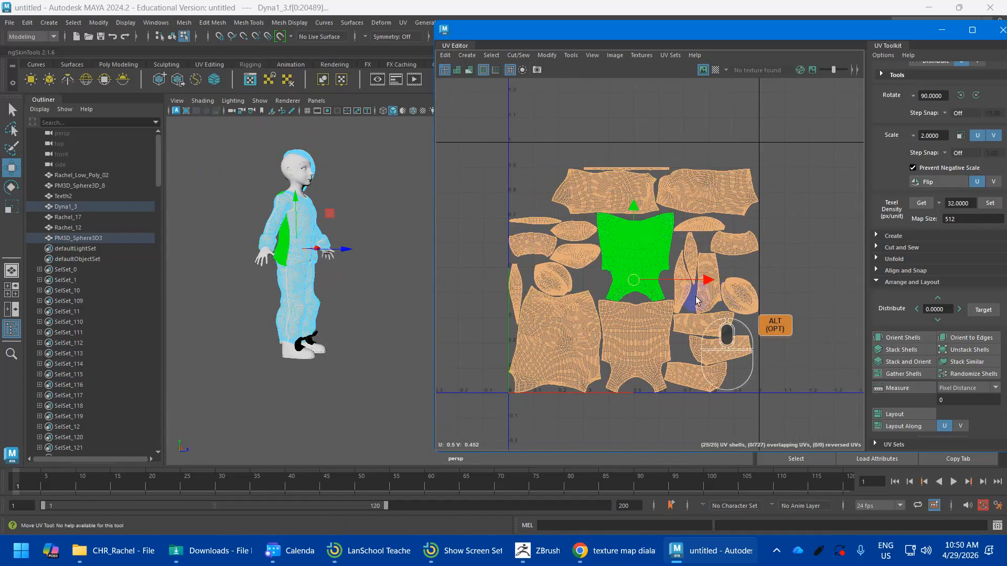
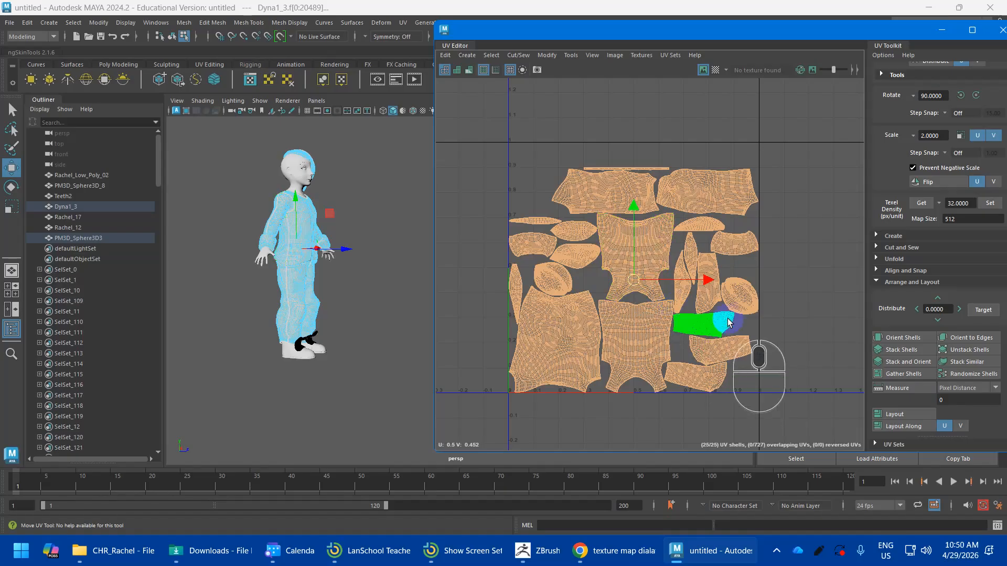
pyautogui.scroll(-1, 727, 321)
pyautogui.keyDown('alt'); pyautogui.moveTo(766, 324); pyautogui.dragTo(691, 317, button='middle'); pyautogui.keyUp('alt')
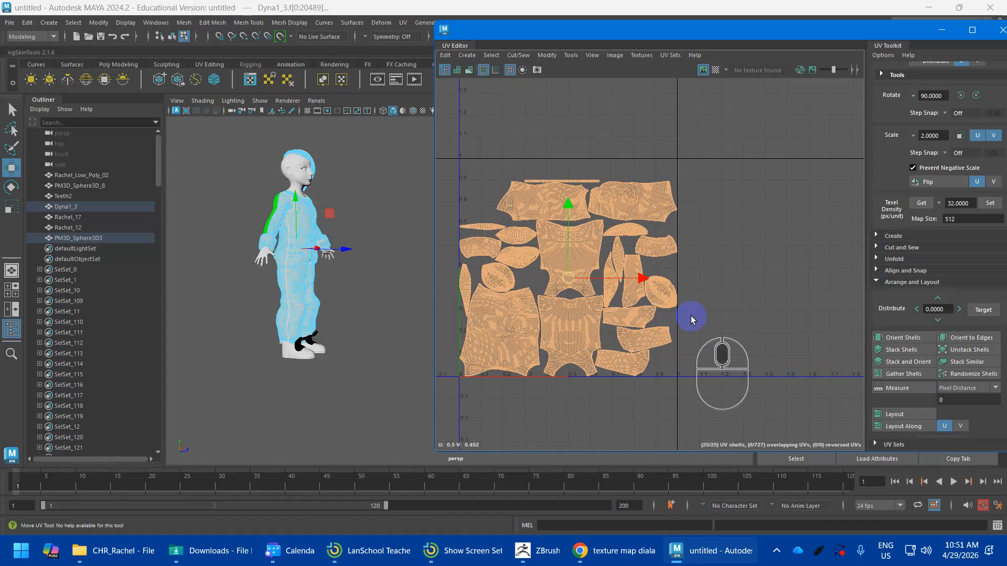
pyautogui.scroll(-2, 769, 244)
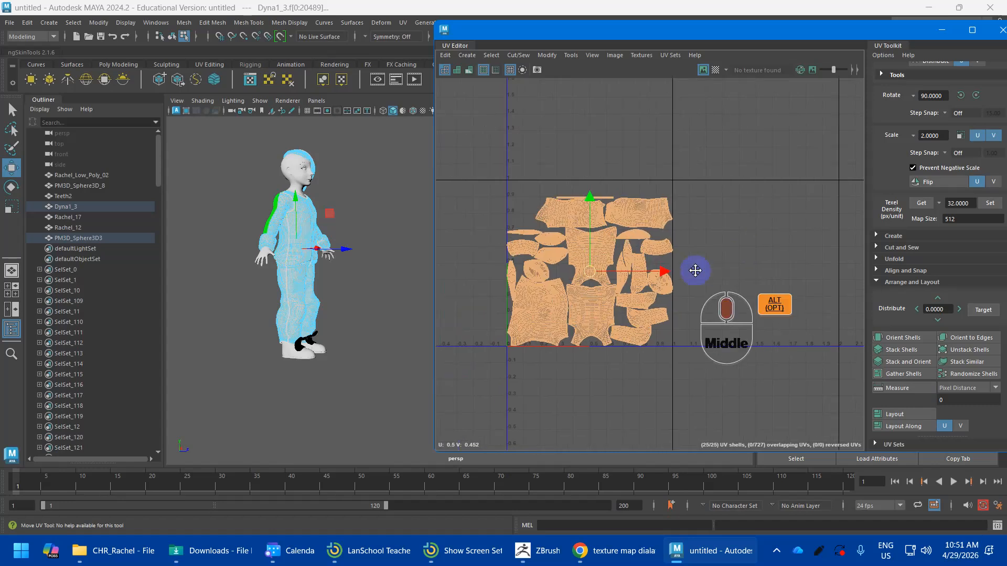
pyautogui.keyDown('shift'); pyautogui.moveTo(558, 218); pyautogui.dragTo(420, 222, button='right'); pyautogui.keyUp('shift')
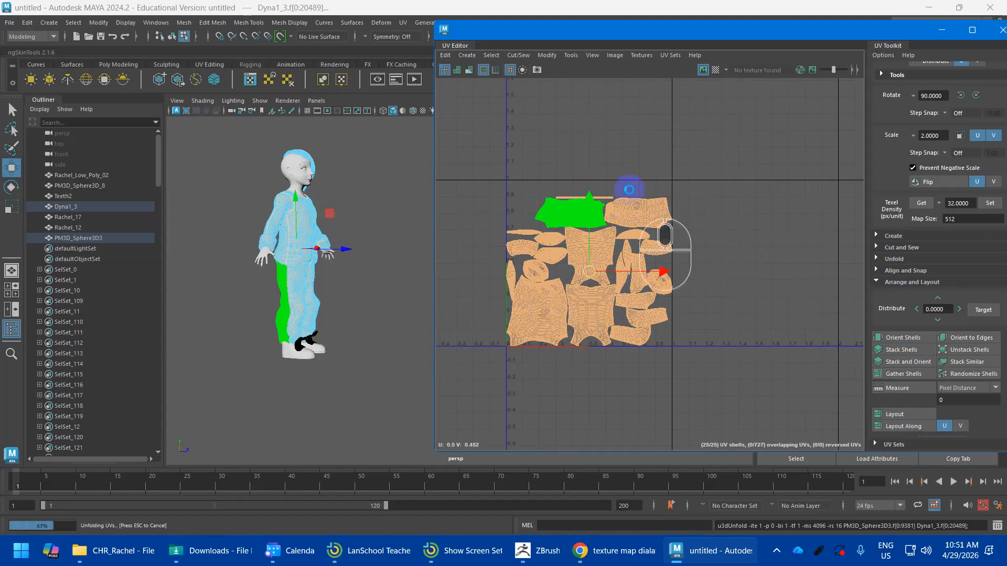
# Step: Select the wide, uncut trouser leg UV shell to locate it on the character
pyautogui.scroll(3, 643, 231)
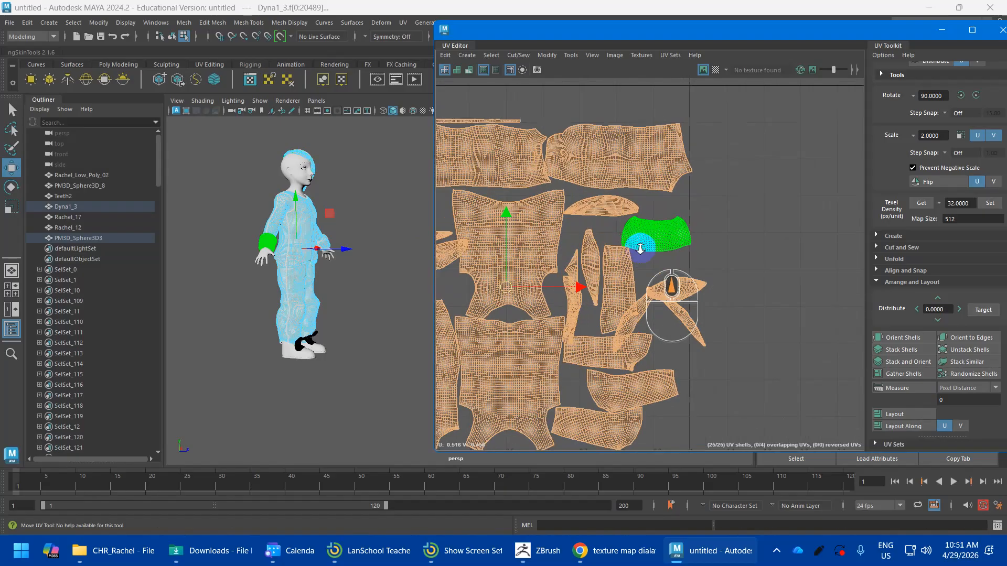
pyautogui.keyDown('alt'); pyautogui.moveTo(641, 241); pyautogui.dragTo(758, 197, button='middle'); pyautogui.keyUp('alt')
pyautogui.scroll(-4, 775, 308)
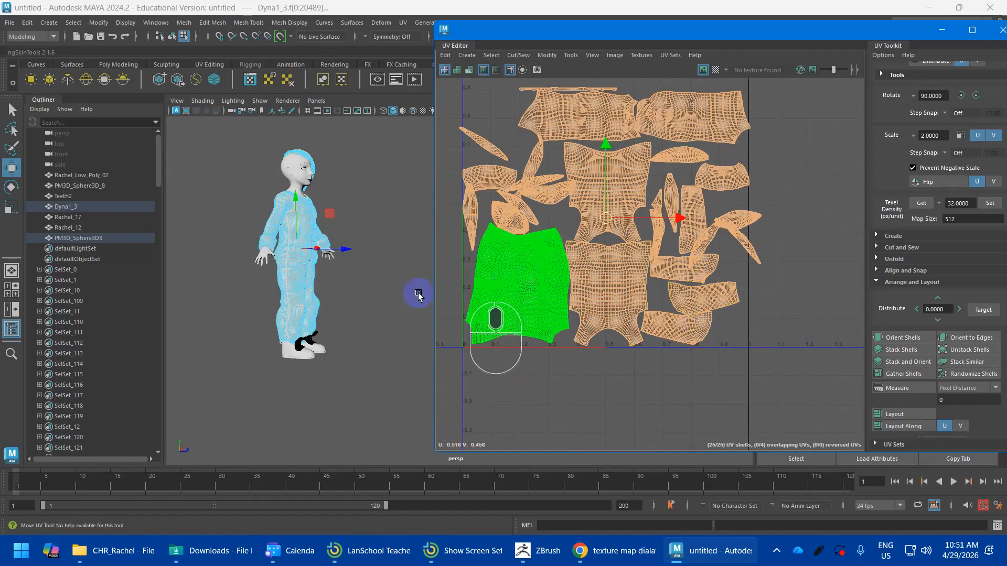
pyautogui.keyDown('alt'); pyautogui.moveTo(300, 316); pyautogui.dragTo(545, 291); pyautogui.keyUp('alt')
pyautogui.click(533, 288)
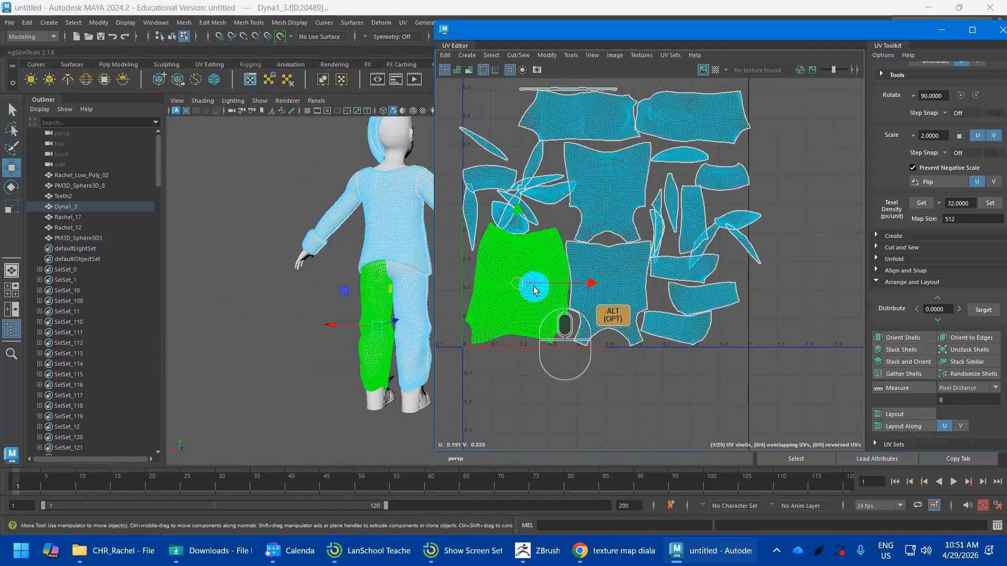
# Step: Select a vertical edge loop running down the side of the trouser leg on the model
pyautogui.keyDown('alt'); pyautogui.scroll(4, 275, 290); pyautogui.keyUp('alt')
pyautogui.keyDown('alt'); pyautogui.scroll(-5, 371, 283); pyautogui.keyUp('alt')
pyautogui.keyDown('alt'); pyautogui.moveTo(359, 284); pyautogui.dragTo(434, 294); pyautogui.keyUp('alt')
pyautogui.keyDown('alt'); pyautogui.moveTo(409, 280); pyautogui.dragTo(263, 242, button='middle'); pyautogui.keyUp('alt')
pyautogui.keyDown('alt'); pyautogui.moveTo(263, 242); pyautogui.dragTo(316, 262); pyautogui.keyUp('alt')
pyautogui.keyDown('alt'); pyautogui.scroll(5, 317, 270); pyautogui.keyUp('alt')
pyautogui.keyDown('alt'); pyautogui.moveTo(327, 271); pyautogui.dragTo(383, 298, button='middle'); pyautogui.keyUp('alt')
pyautogui.keyDown('alt'); pyautogui.scroll(-1, 344, 253); pyautogui.keyUp('alt')
pyautogui.moveTo(344, 233); pyautogui.dragTo(335, 261, button='right')
pyautogui.click(329, 256)
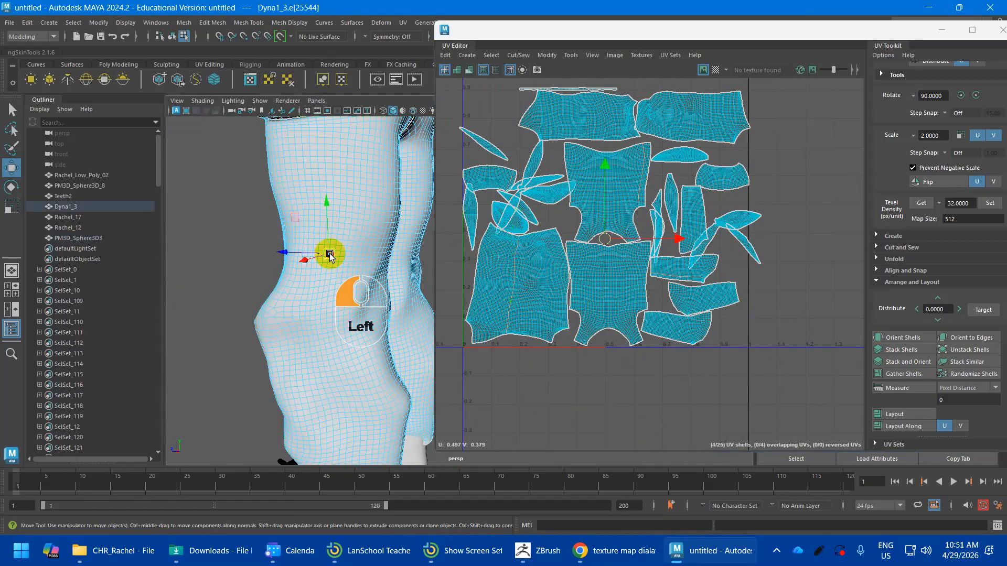
# Step: Reselect the loop within the wide trouser leg UV shell only and cut the UVs along it
pyautogui.scroll(4, 580, 321)
pyautogui.scroll(-2, 678, 99)
pyautogui.keyDown('alt'); pyautogui.moveTo(658, 169); pyautogui.dragTo(702, 173, button='middle'); pyautogui.keyUp('alt')
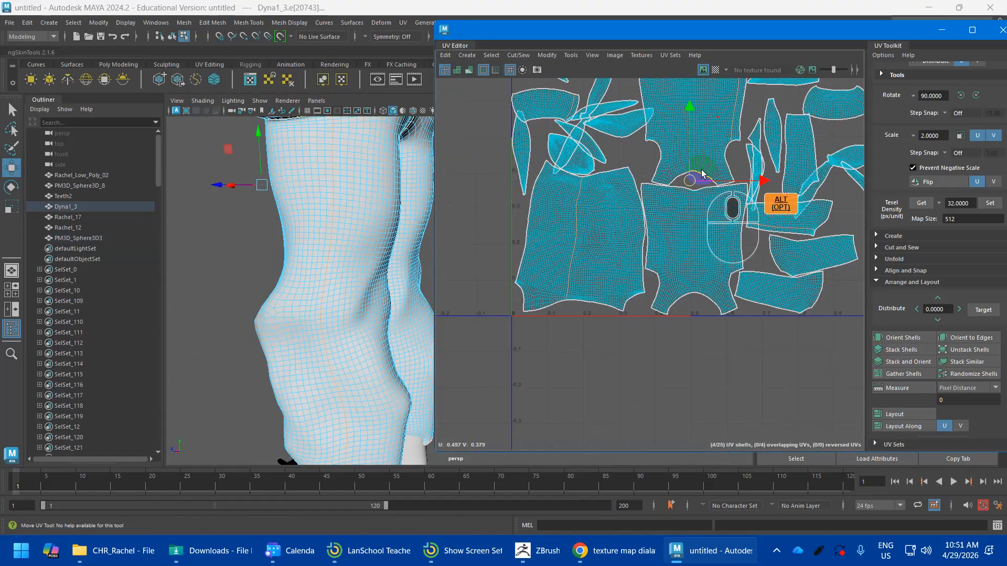
pyautogui.keyDown('alt'); pyautogui.scroll(3, 548, 291); pyautogui.keyUp('alt')
pyautogui.keyDown('alt'); pyautogui.scroll(3, 614, 231); pyautogui.keyUp('alt')
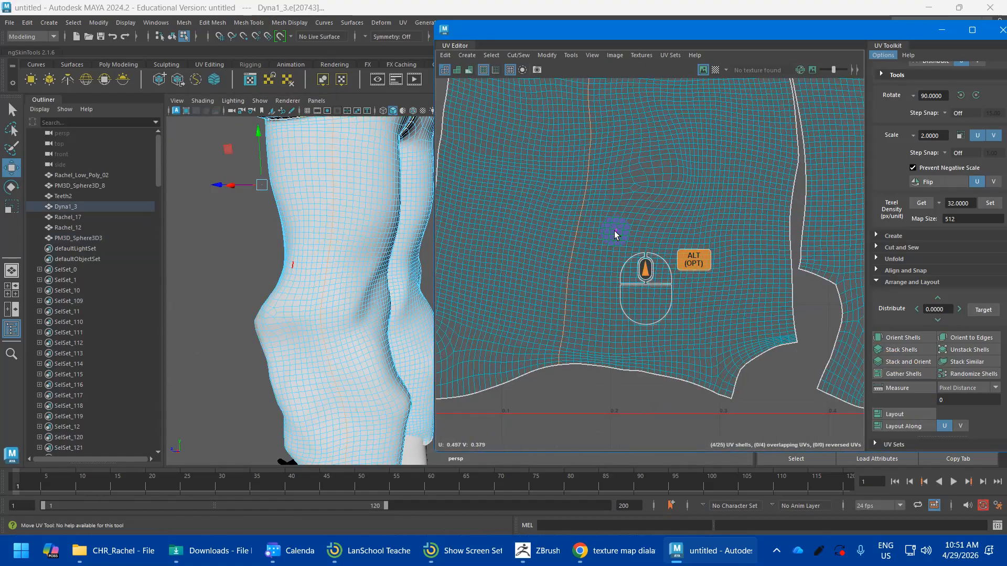
pyautogui.doubleClick(577, 227)
pyautogui.keyDown('alt'); pyautogui.moveTo(578, 163); pyautogui.dragTo(565, 367, button='middle'); pyautogui.keyUp('alt')
pyautogui.keyDown('shift'); pyautogui.moveTo(588, 232); pyautogui.dragTo(528, 247, button='right'); pyautogui.keyUp('shift')
# Step: Select all hair and clothing UV shells, unfold them again, and apply Orient Shells
pyautogui.scroll(-6, 665, 296)
pyautogui.keyDown('alt'); pyautogui.moveTo(659, 265); pyautogui.dragTo(568, 247, button='middle'); pyautogui.keyUp('alt')
pyautogui.moveTo(567, 247); pyautogui.dragTo(532, 228, button='right')
pyautogui.hotkey('ctrl', 'shift', 'a')
pyautogui.keyDown('shift'); pyautogui.moveTo(636, 204); pyautogui.dragTo(502, 204, button='right'); pyautogui.keyUp('shift')
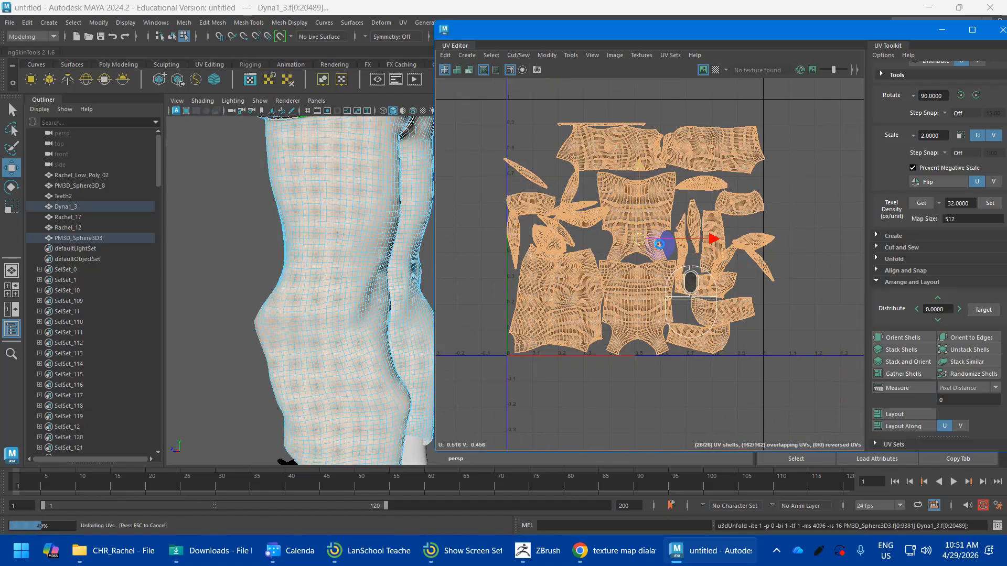
pyautogui.click(660, 248)
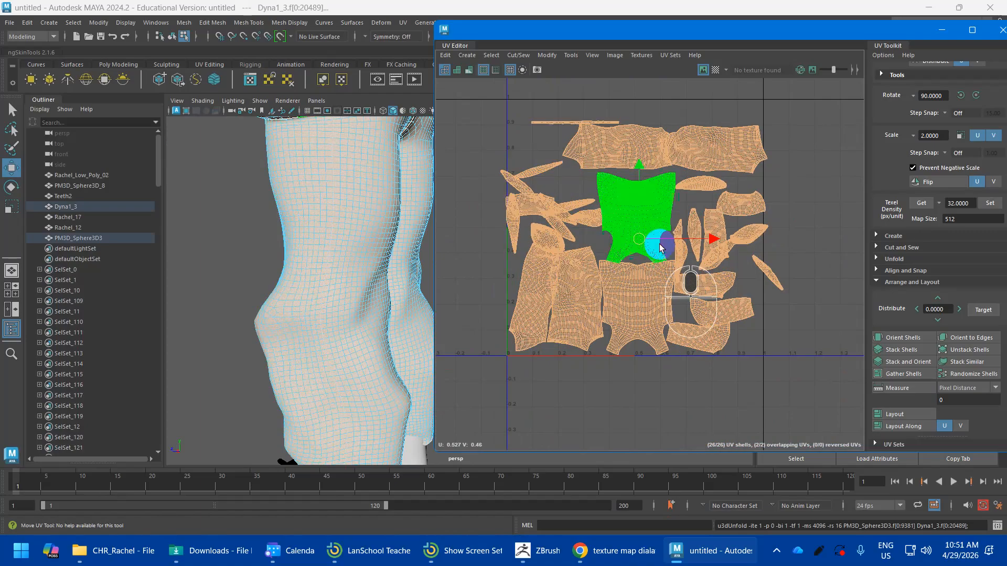
pyautogui.click(910, 339)
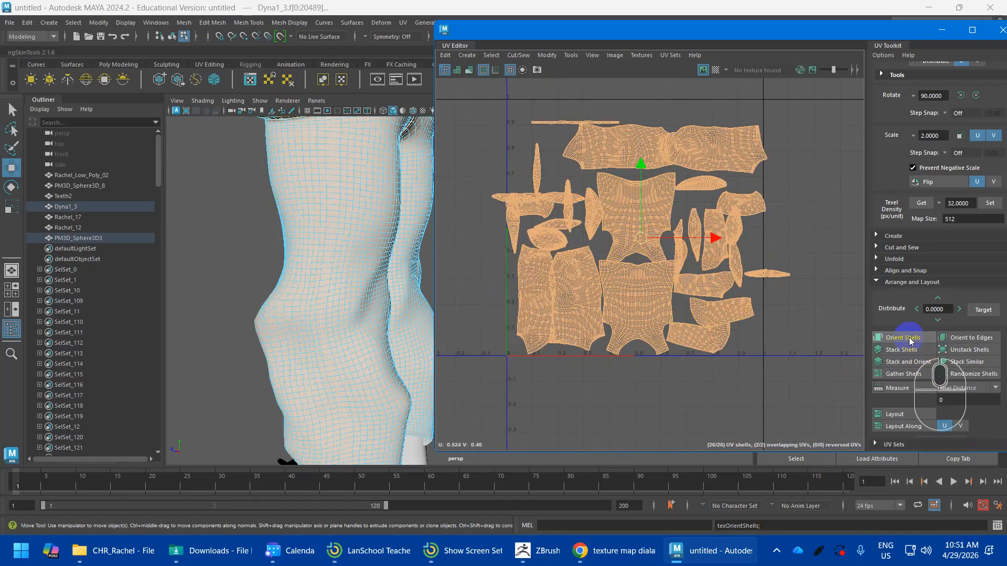
# Step: Repack all selected hair and clothing UV shells with Layout
pyautogui.click(901, 412)
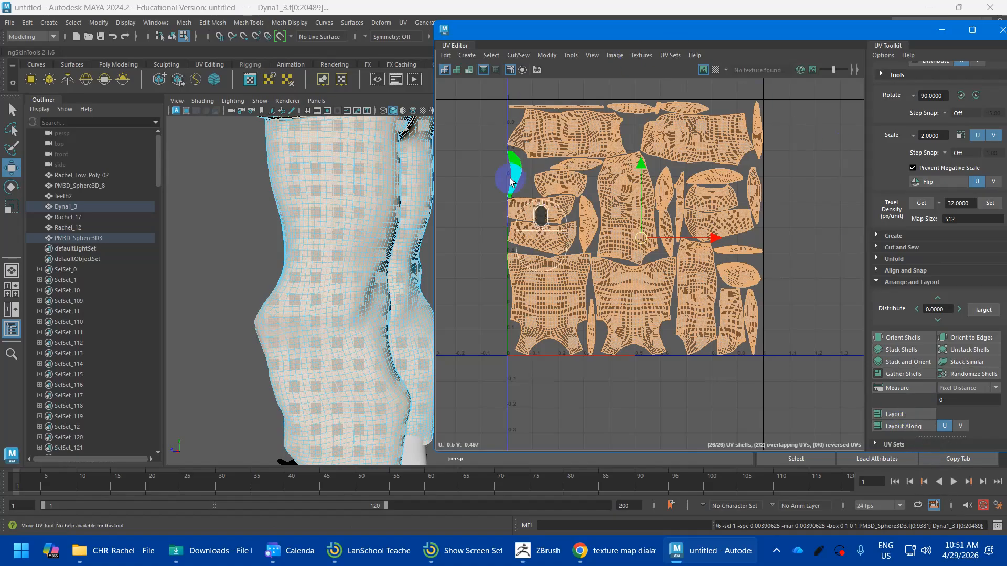
pyautogui.click(565, 136)
pyautogui.keyDown('shift'); pyautogui.moveTo(565, 136); pyautogui.dragTo(447, 169, button='right'); pyautogui.keyUp('shift')
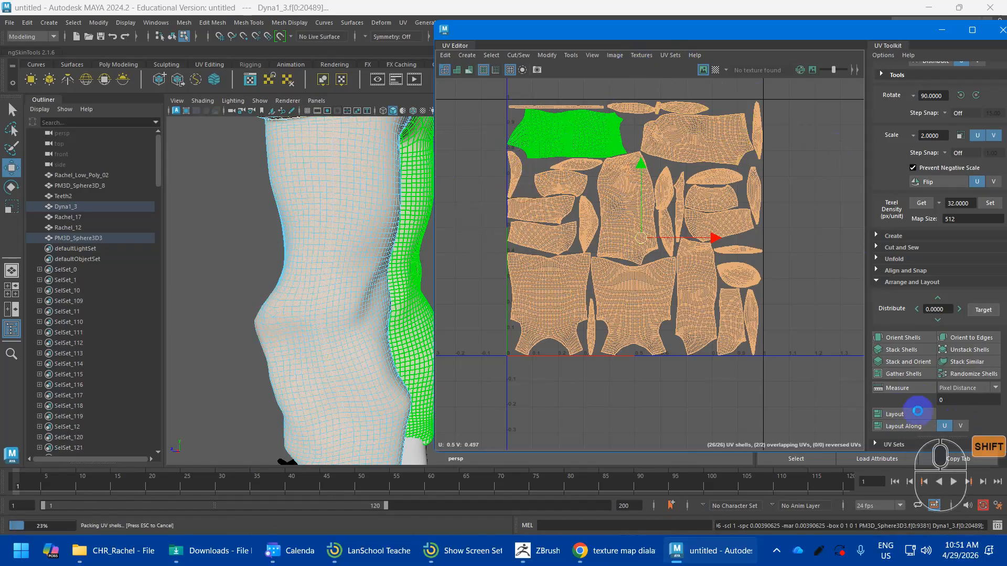
pyautogui.click(893, 405)
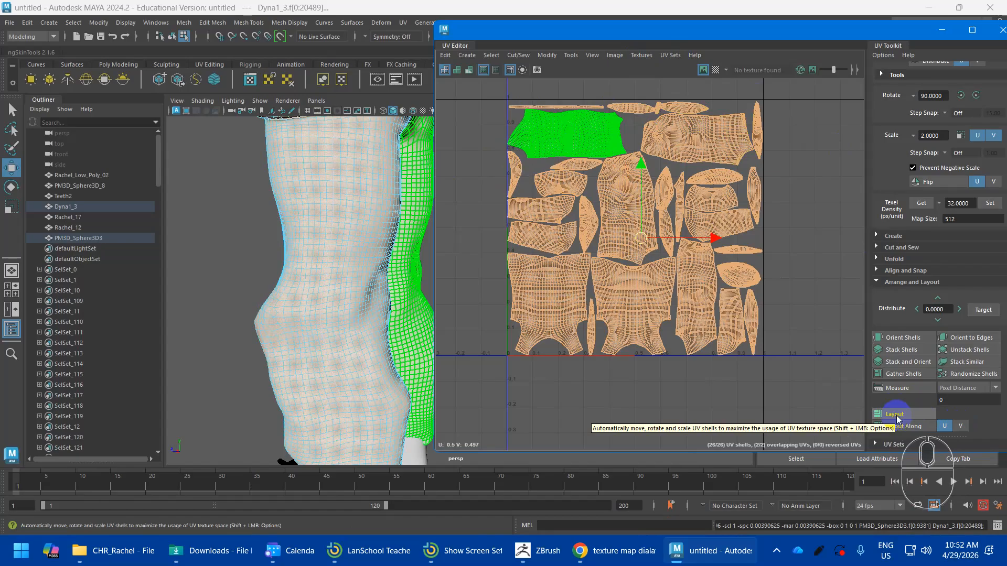
# Step: Review the packing resolution, padding and tile settings in the Layout UVs options, and close them without applying
pyautogui.click(790, 366)
pyautogui.click(624, 203)
pyautogui.keyDown('shift'); pyautogui.moveTo(624, 203); pyautogui.dragTo(570, 236, button='right'); pyautogui.keyUp('shift')
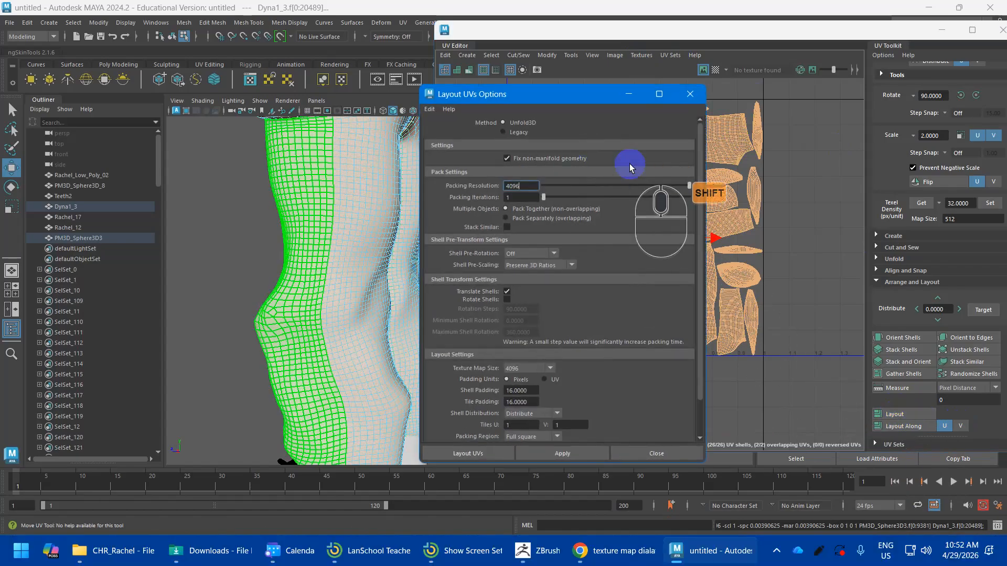
pyautogui.click(690, 95)
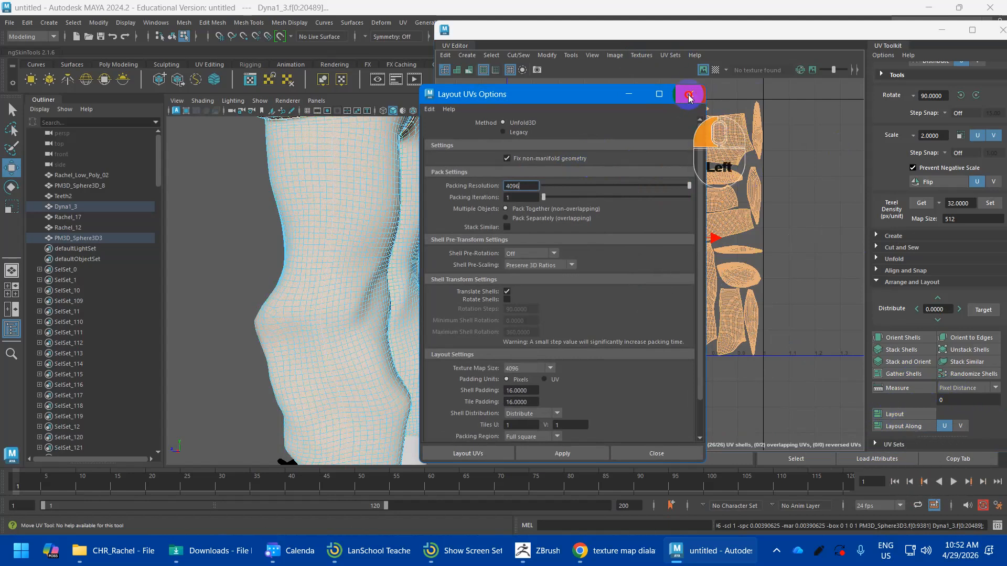
pyautogui.keyDown('alt'); pyautogui.moveTo(749, 228); pyautogui.dragTo(706, 239, button='middle'); pyautogui.keyUp('alt')
pyautogui.keyDown('alt'); pyautogui.moveTo(675, 177); pyautogui.dragTo(711, 223, button='middle'); pyautogui.keyUp('alt')
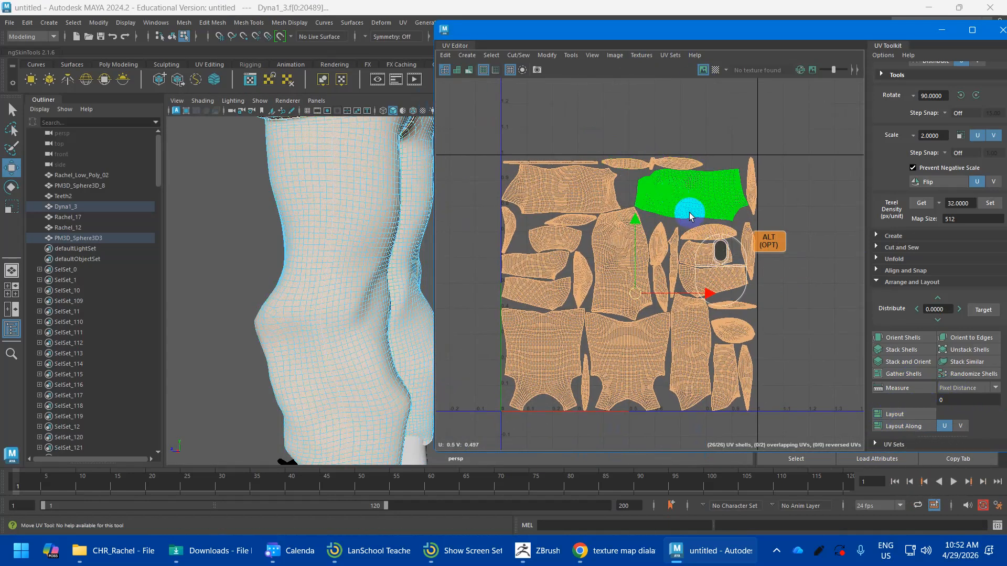
pyautogui.scroll(-5, 691, 216)
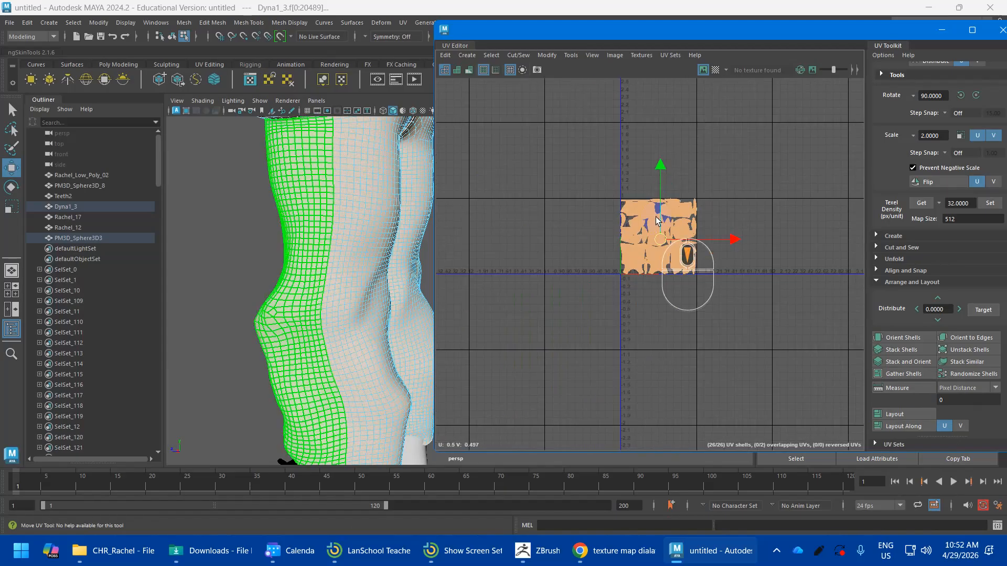
# Step: Isolate the clothing mesh's UV shells from the hair and select one trouser shell to locate it on the character
pyautogui.click(388, 184)
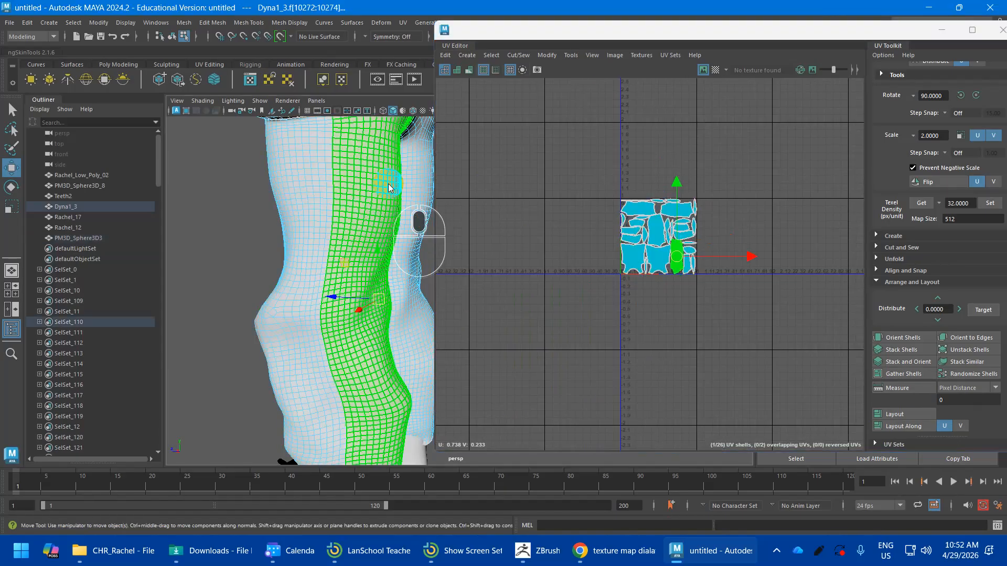
pyautogui.moveTo(360, 207); pyautogui.dragTo(378, 193, button='right')
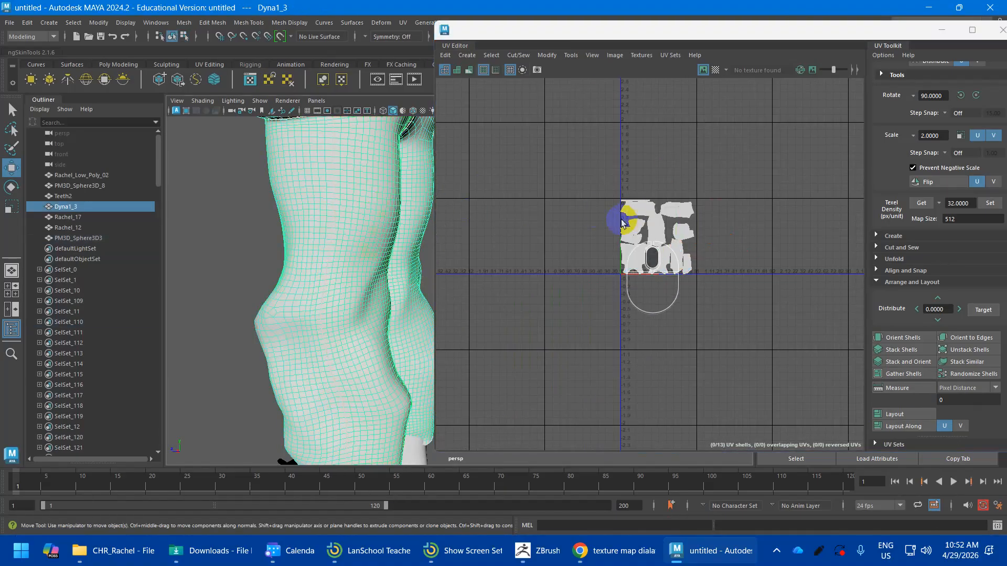
pyautogui.click(353, 214)
pyautogui.moveTo(665, 228); pyautogui.dragTo(621, 215, button='right')
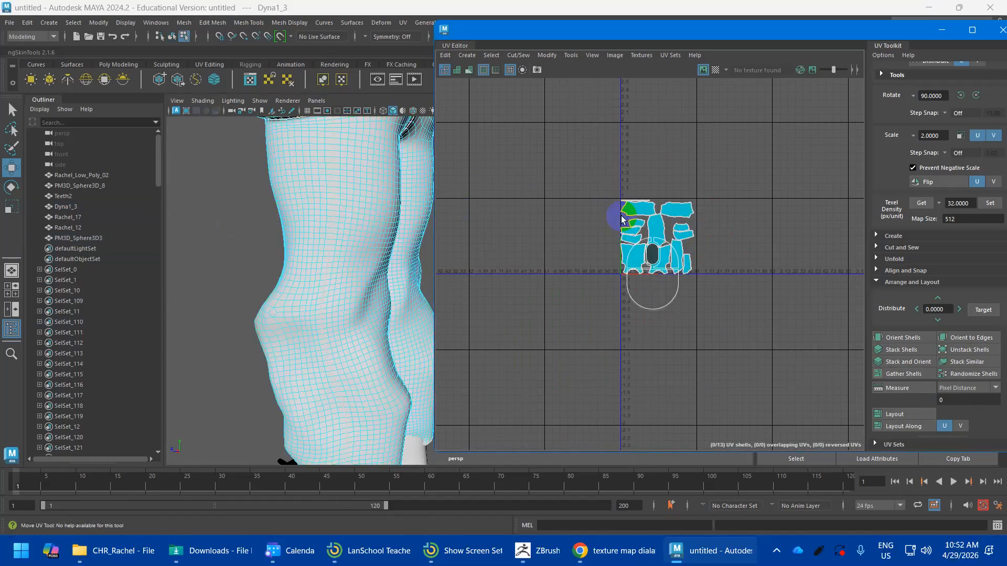
pyautogui.click(328, 235)
pyautogui.scroll(-5, 328, 234)
pyautogui.scroll(-8, 329, 236)
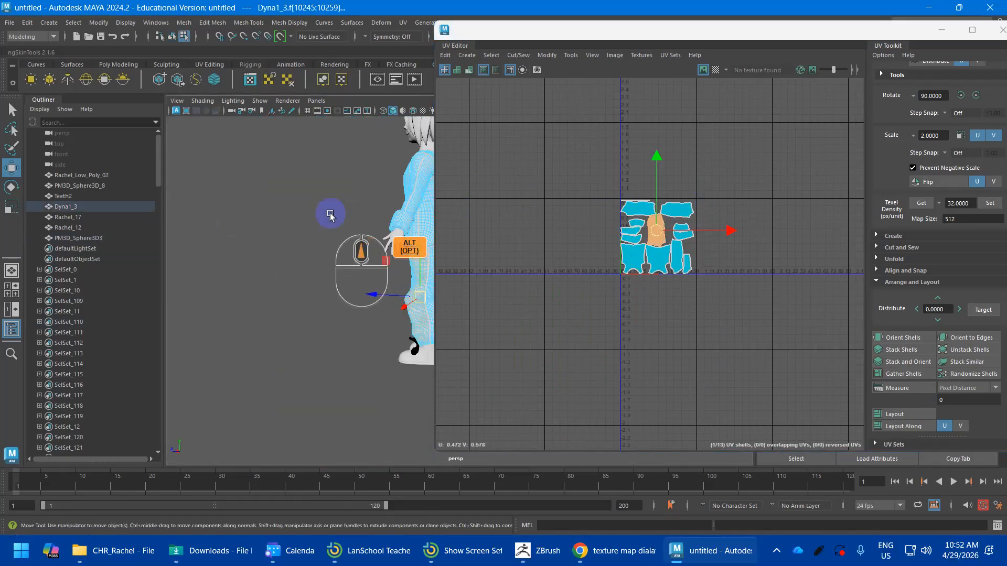
# Step: Select all of the clothing mesh's UV shells and lay them out without the hair
pyautogui.scroll(5, 652, 236)
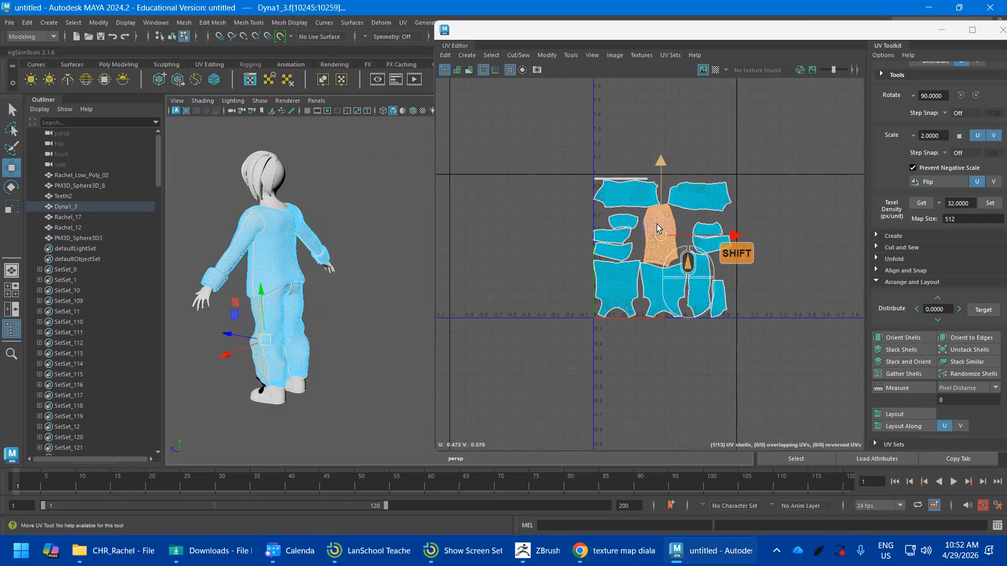
pyautogui.keyDown('shift'); pyautogui.click(629, 171); pyautogui.keyUp('shift')
pyautogui.scroll(-2, 682, 181)
pyautogui.scroll(-1, 697, 177)
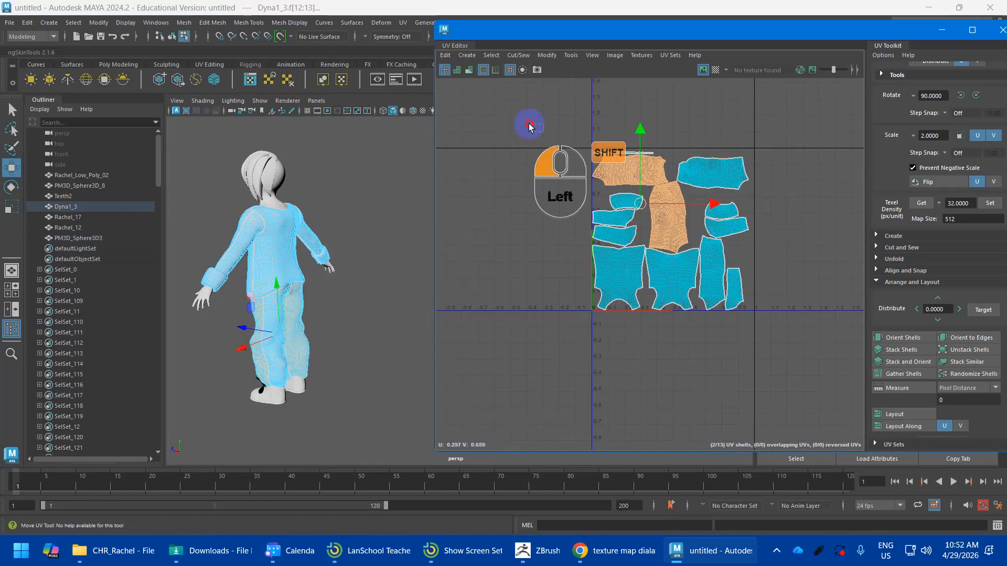
pyautogui.moveTo(530, 126); pyautogui.dragTo(841, 341)
pyautogui.click(911, 414)
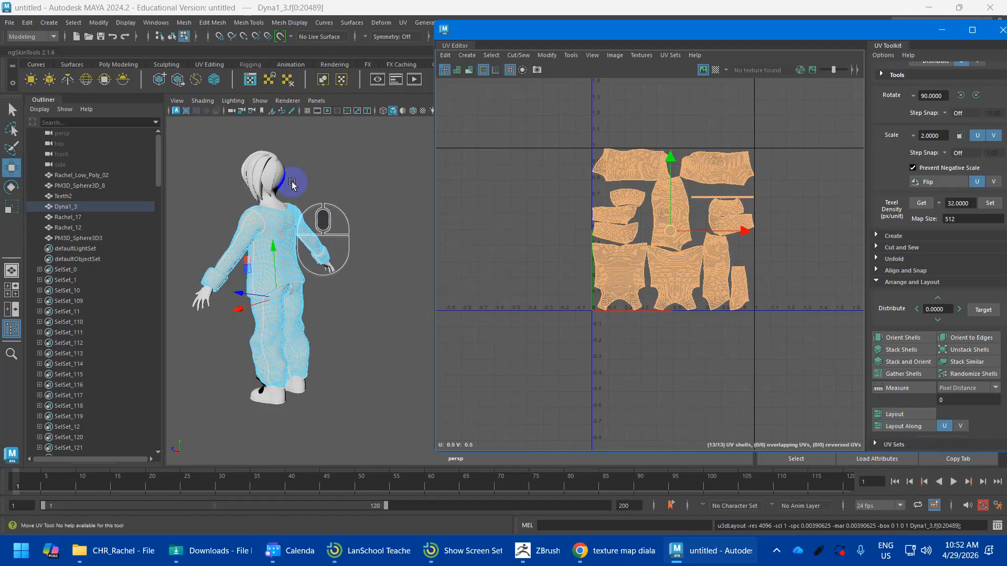
# Step: Add the hair mesh, select all hair and clothing UV shells, and apply Orient Shells and Layout
pyautogui.keyDown('shift'); pyautogui.click(265, 168); pyautogui.keyUp('shift')
pyautogui.moveTo(553, 118); pyautogui.dragTo(803, 382)
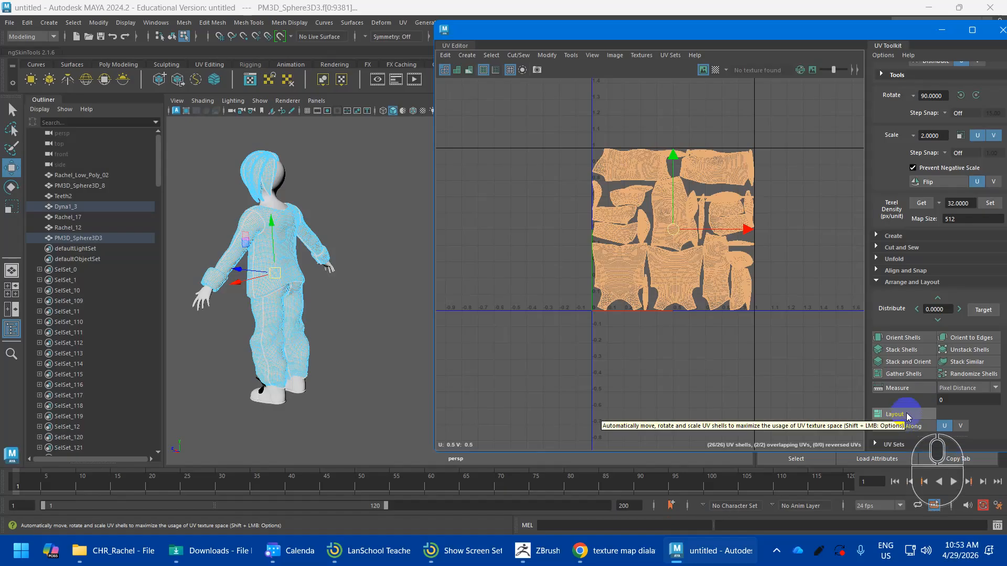
pyautogui.click(913, 338)
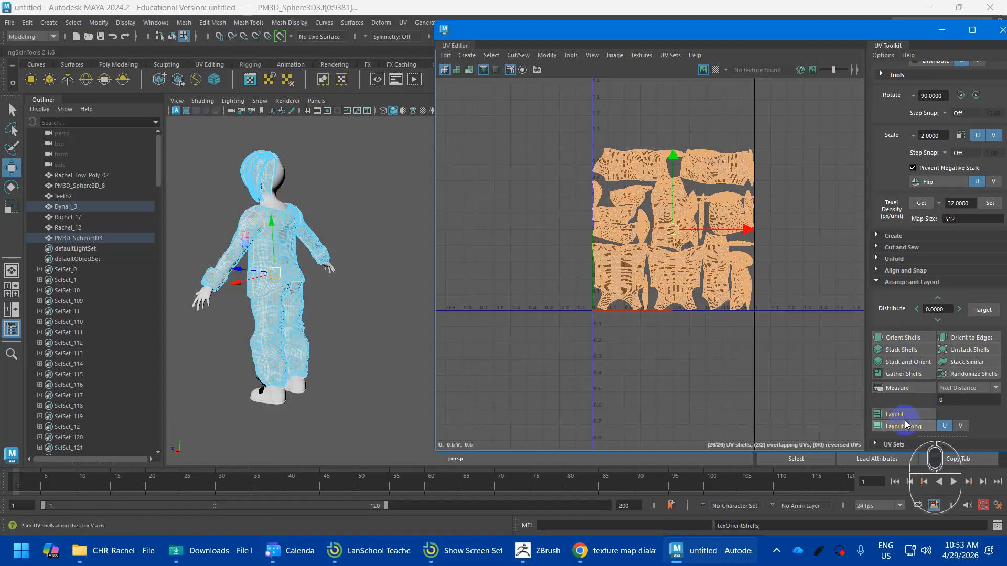
pyautogui.click(901, 414)
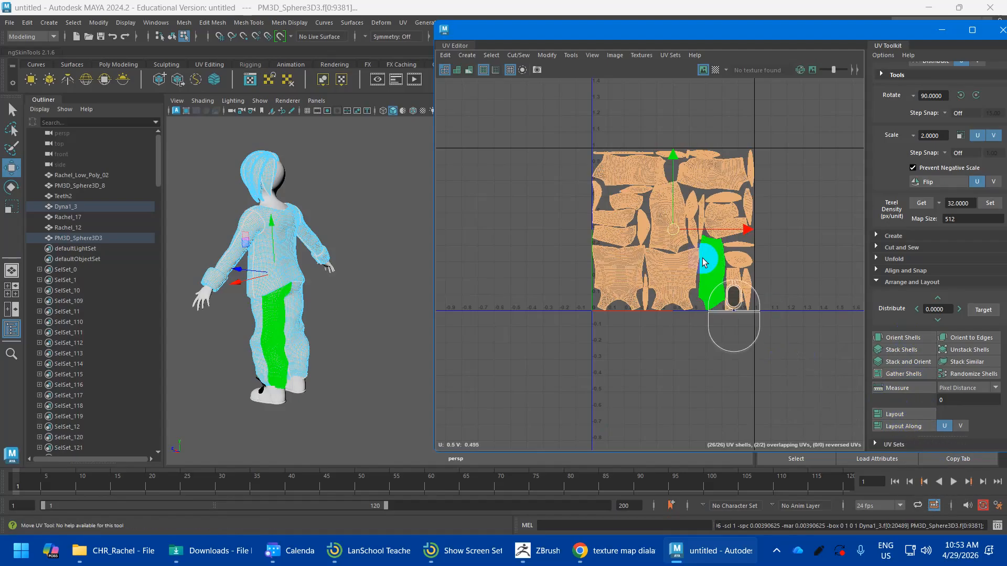
# Step: Reselect the clothing and hair meshes together and select all of their UV shells
pyautogui.scroll(-3, 328, 256)
pyautogui.moveTo(324, 225); pyautogui.dragTo(365, 210, button='right')
pyautogui.moveTo(311, 184); pyautogui.dragTo(419, 404)
pyautogui.keyDown('alt'); pyautogui.moveTo(607, 289); pyautogui.dragTo(507, 327, button='middle'); pyautogui.keyUp('alt')
pyautogui.moveTo(358, 236); pyautogui.dragTo(413, 215, button='right')
pyautogui.click(356, 266)
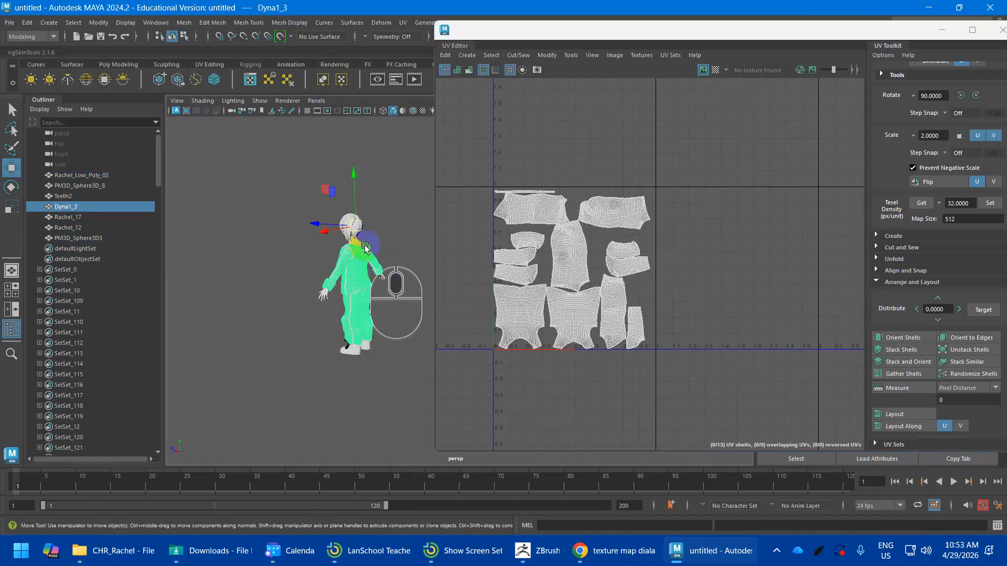
pyautogui.keyDown('shift'); pyautogui.click(351, 226); pyautogui.keyUp('shift')
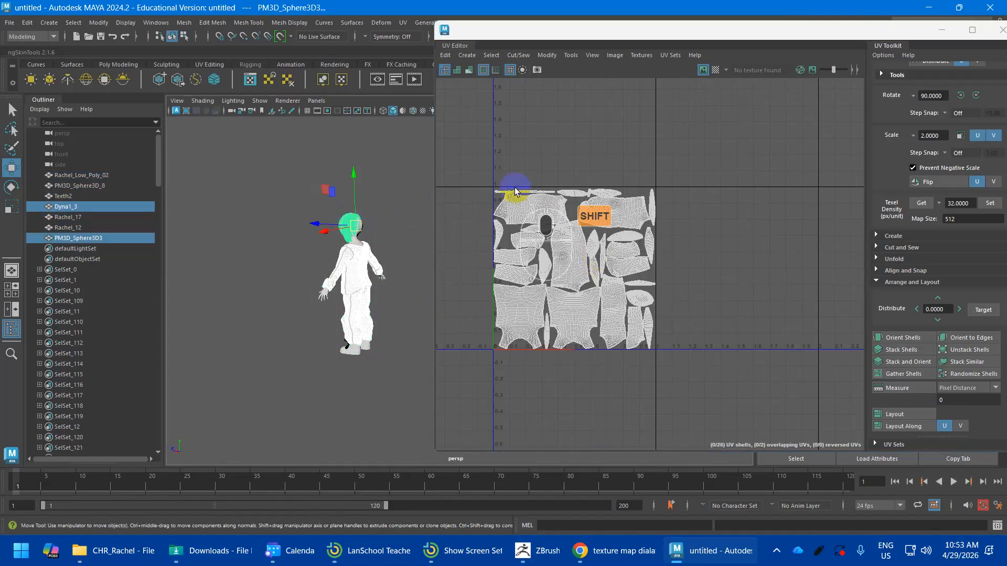
pyautogui.keyDown('shift'); pyautogui.moveTo(516, 188); pyautogui.dragTo(476, 174, button='right'); pyautogui.keyUp('shift')
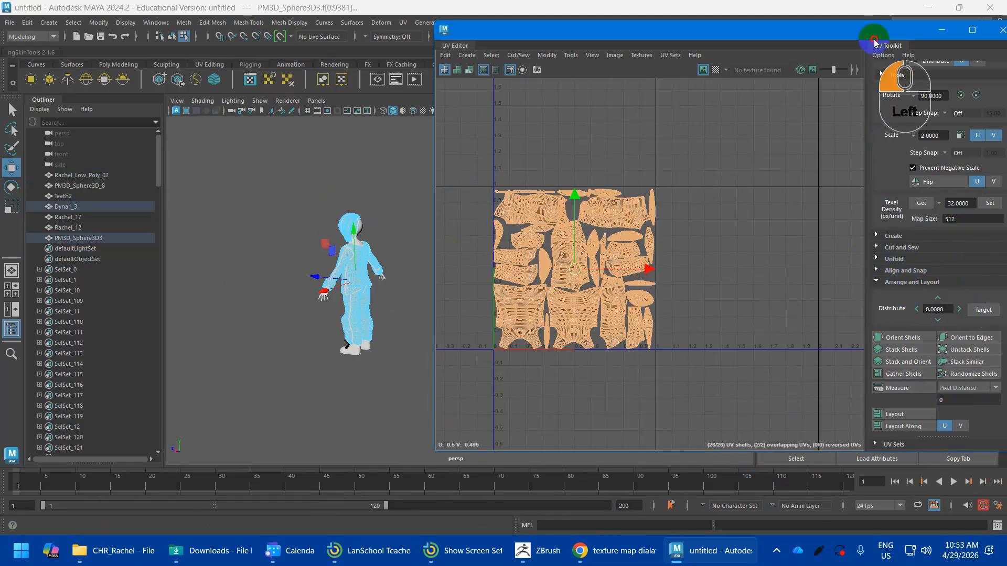
# Step: Move the selected hair and clothing shells by 1.0000 in positive U, into the second UDIM tile
pyautogui.moveTo(790, 37); pyautogui.dragTo(756, 40)
pyautogui.scroll(3, 886, 256)
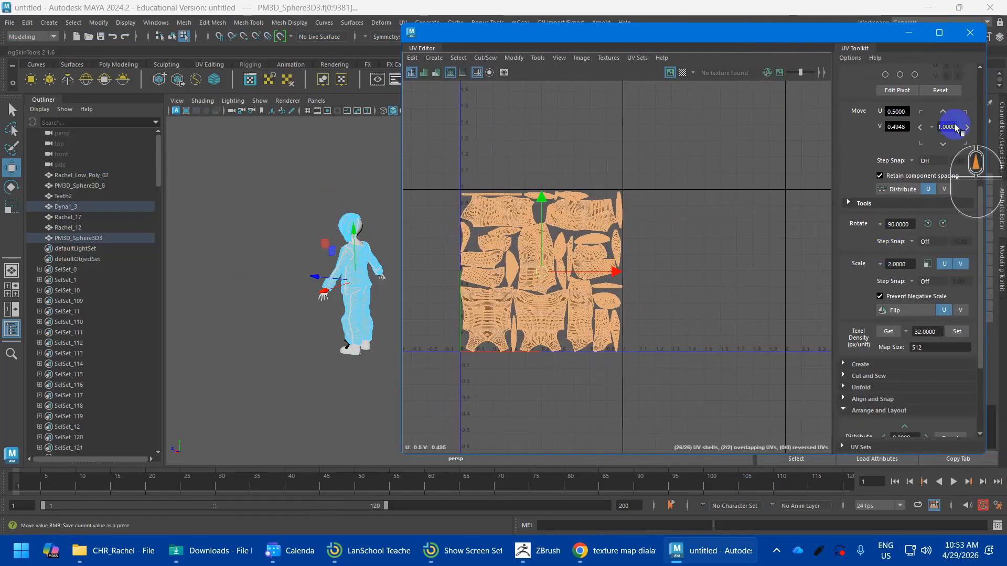
pyautogui.click(968, 130)
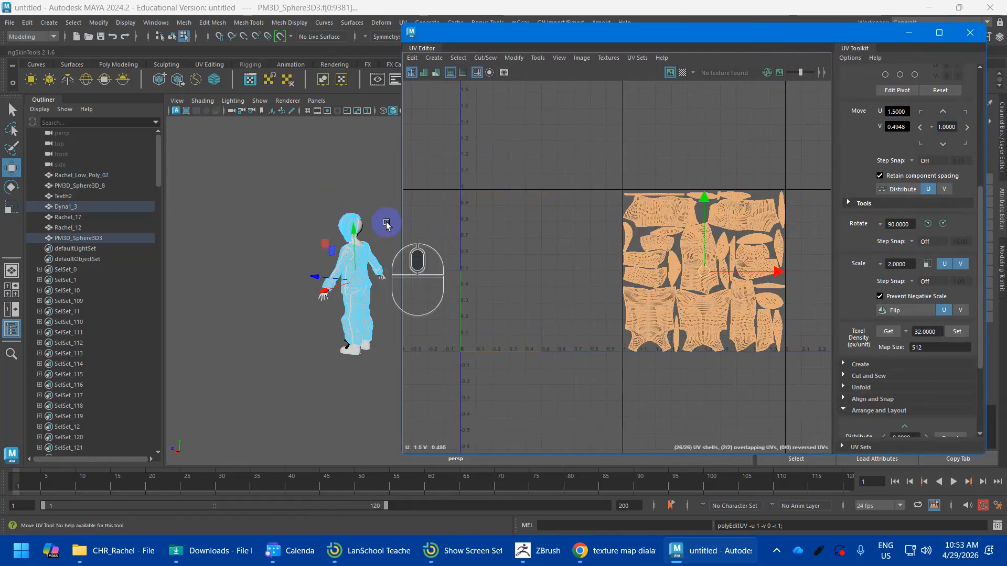
# Step: Select all the character's meshes to compare their UV layouts across the tiles
pyautogui.moveTo(272, 196); pyautogui.dragTo(348, 196)
pyautogui.moveTo(347, 202); pyautogui.dragTo(383, 176, button='right')
pyautogui.moveTo(298, 217); pyautogui.dragTo(422, 406)
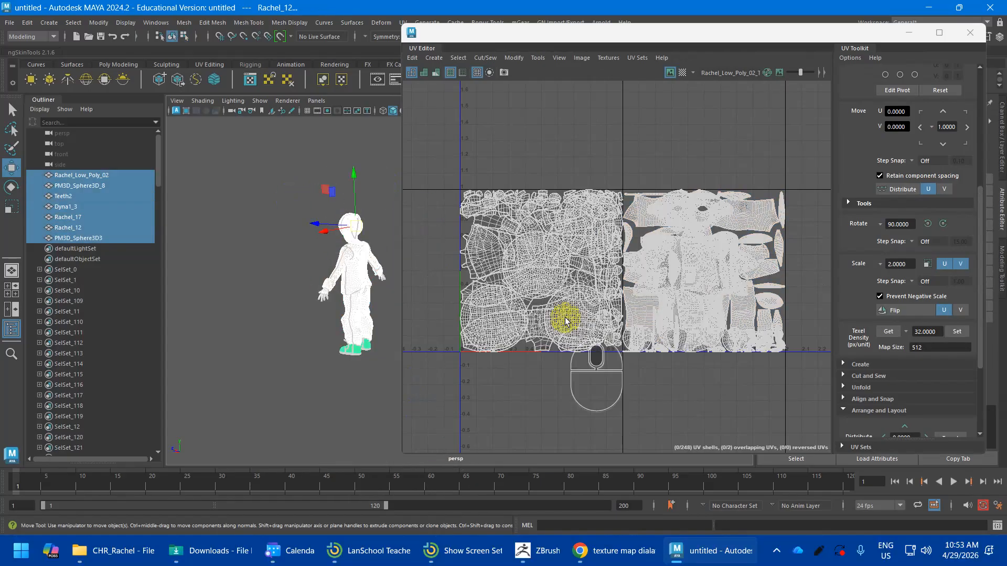
# Step: Undo back to the hair and clothing shell selection and move the shells another 1.0000 in positive U
pyautogui.click(348, 308)
pyautogui.hotkey('ctrl', 'z')
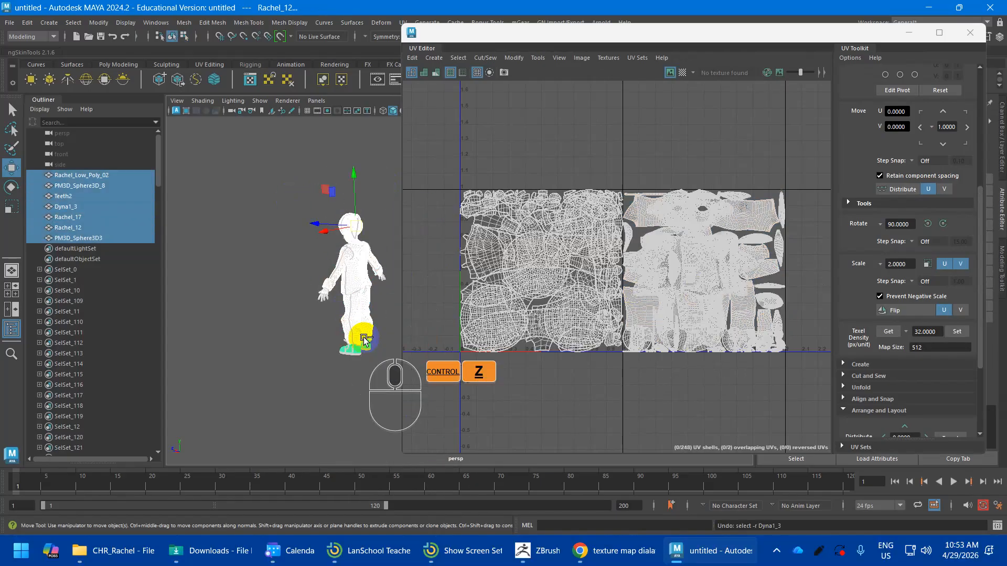
pyautogui.hotkey('ctrl', 'z')
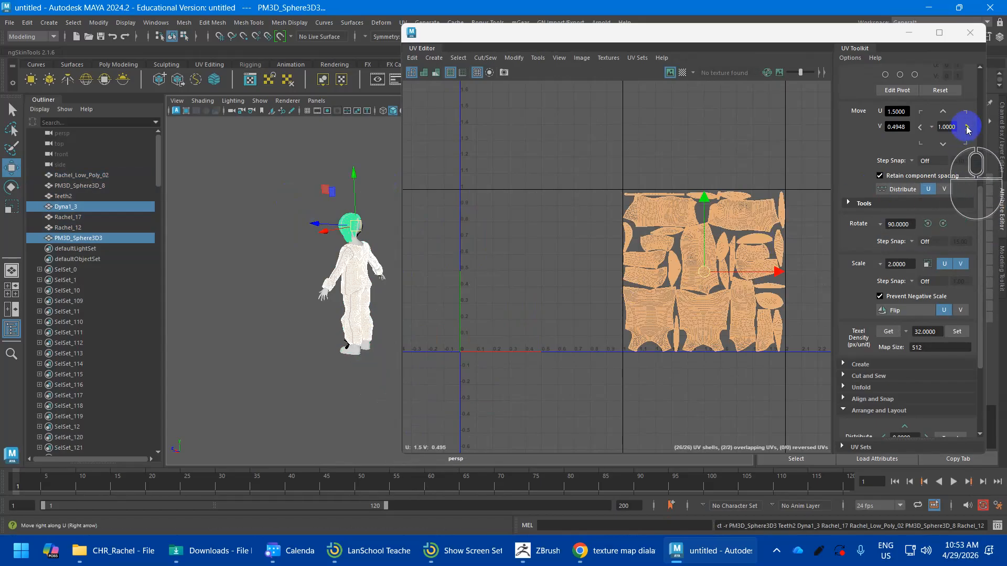
pyautogui.click(967, 127)
# Step: Display the UVs of all character meshes across the tiles and select one shell in the fourth tile to identify it
pyautogui.moveTo(338, 234); pyautogui.dragTo(383, 200, button='right')
pyautogui.moveTo(304, 185); pyautogui.dragTo(424, 420)
pyautogui.scroll(-3, 629, 320)
pyautogui.keyDown('alt'); pyautogui.moveTo(654, 291); pyautogui.dragTo(501, 282, button='middle'); pyautogui.keyUp('alt')
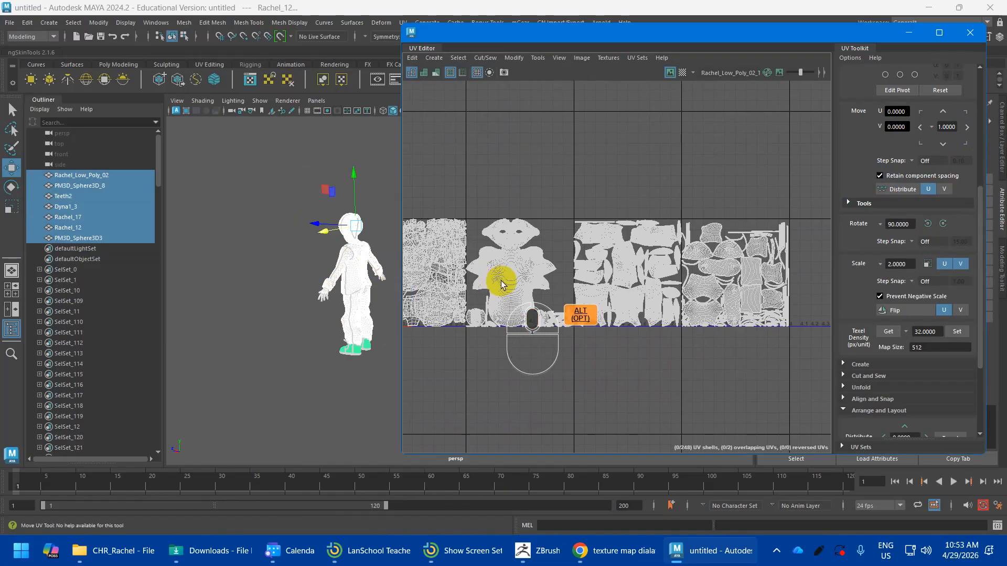
pyautogui.rightClick(717, 263)
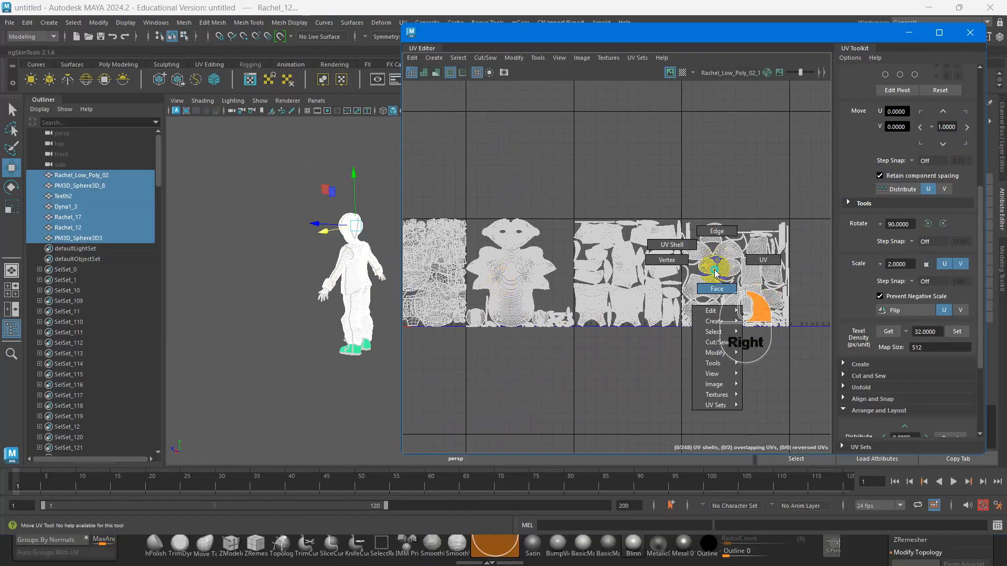
pyautogui.moveTo(724, 270); pyautogui.dragTo(704, 269, button='right')
pyautogui.click(752, 243)
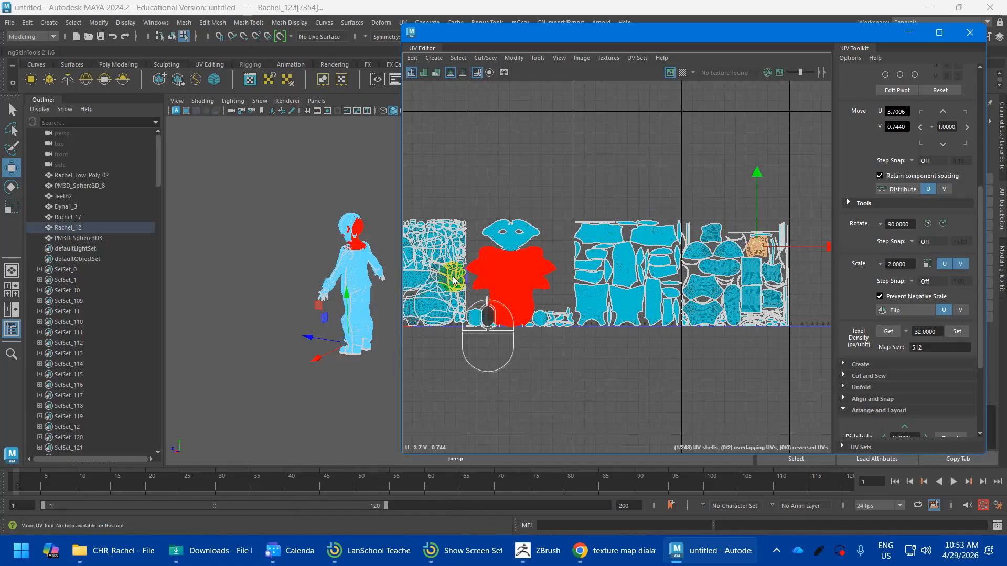
# Step: Select the clothing and shoe meshes together and select all of their UV shells
pyautogui.moveTo(347, 235); pyautogui.dragTo(378, 224, button='right')
pyautogui.click(355, 313)
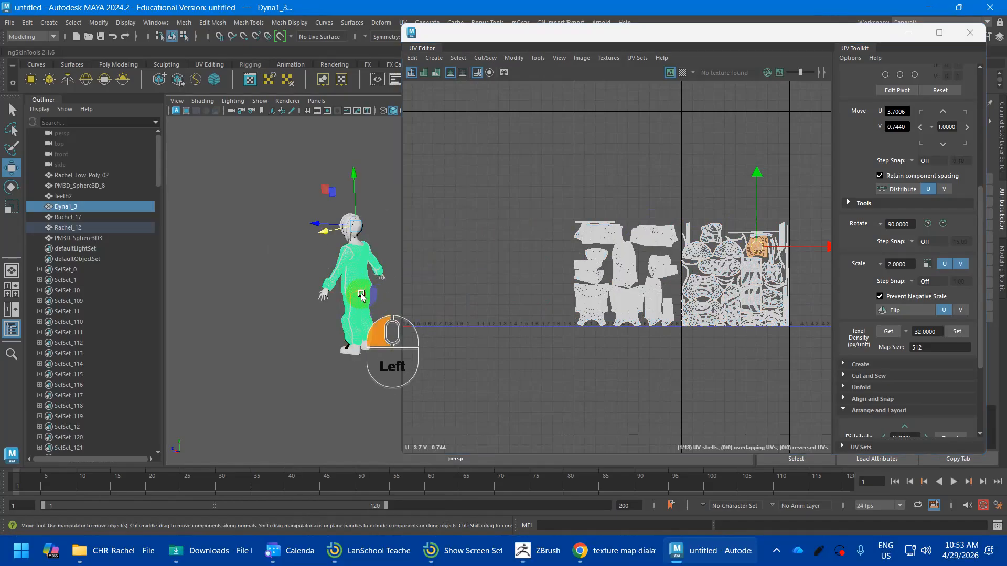
pyautogui.keyDown('shift'); pyautogui.click(356, 355); pyautogui.keyUp('shift')
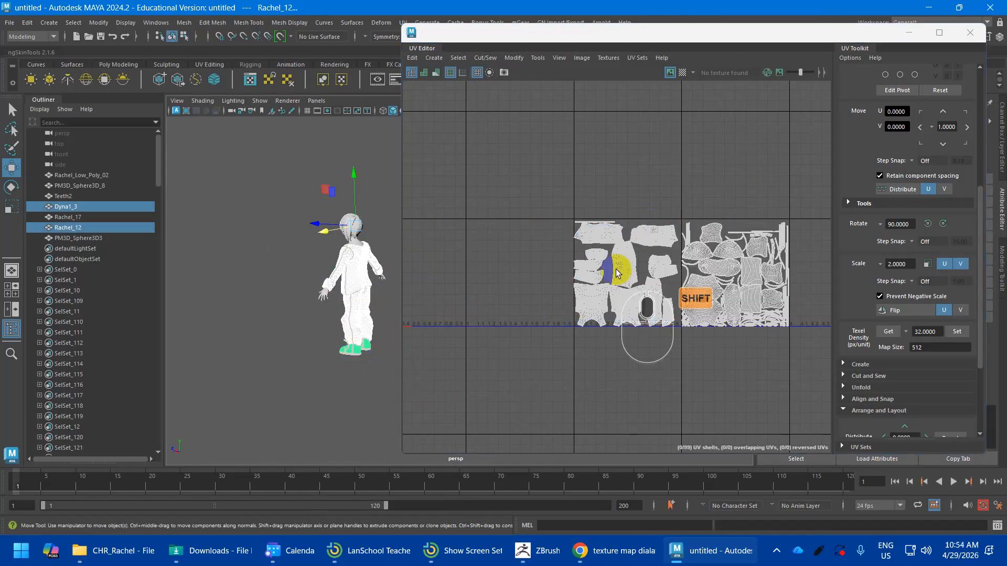
pyautogui.moveTo(599, 272); pyautogui.dragTo(552, 253, button='right')
pyautogui.moveTo(519, 194); pyautogui.dragTo(917, 364)
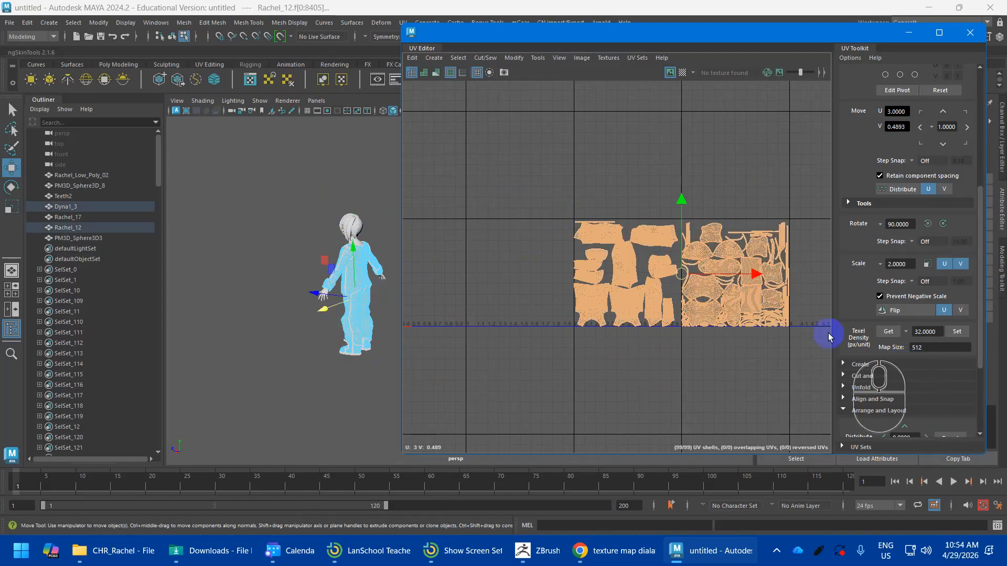
# Step: Lay out the clothing and shoe UV shells together in the 0 to 1 tile and inspect the packing
pyautogui.keyDown('shift'); pyautogui.scroll(-4, 896, 362); pyautogui.keyUp('shift')
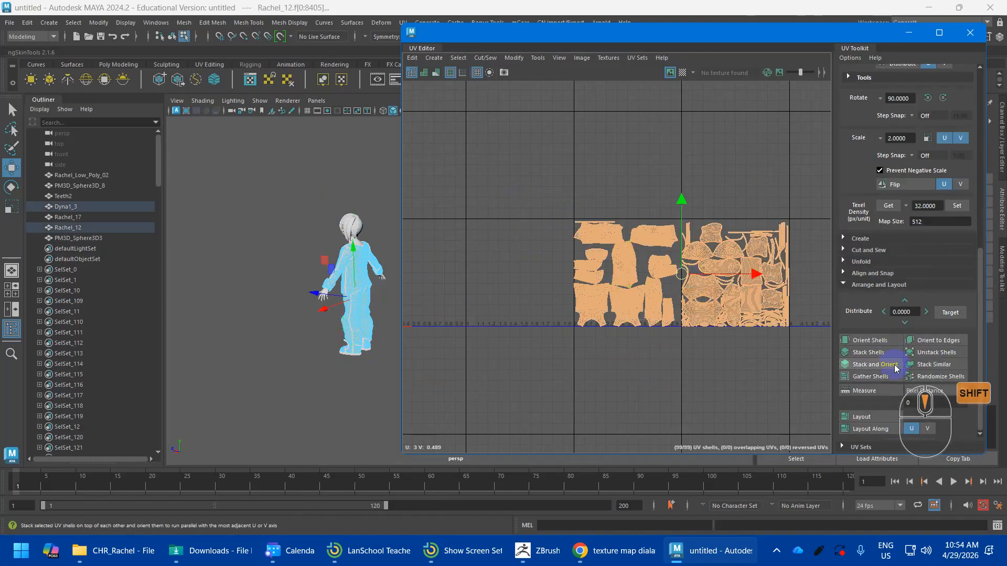
pyautogui.click(863, 415)
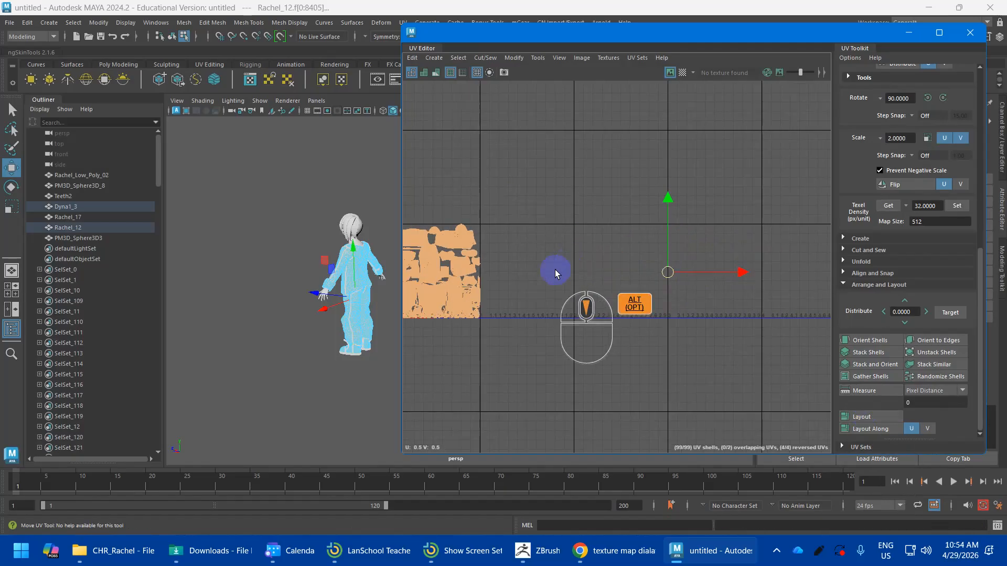
pyautogui.keyDown('alt'); pyautogui.scroll(8, 555, 273); pyautogui.keyUp('alt')
pyautogui.keyDown('alt'); pyautogui.scroll(-3, 677, 219); pyautogui.keyUp('alt')
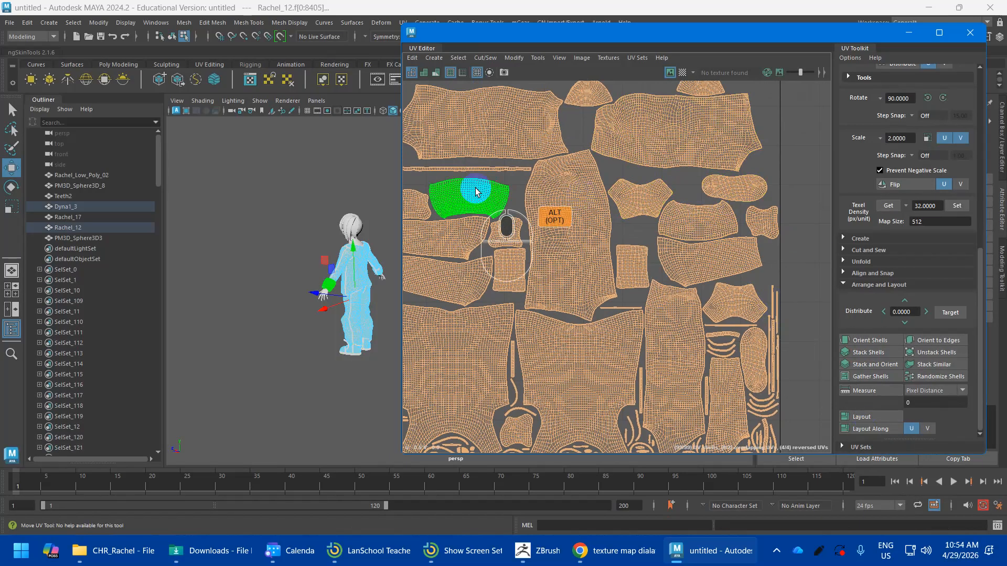
pyautogui.keyDown('alt'); pyautogui.scroll(-3, 674, 254); pyautogui.keyUp('alt')
pyautogui.scroll(-3, 769, 313)
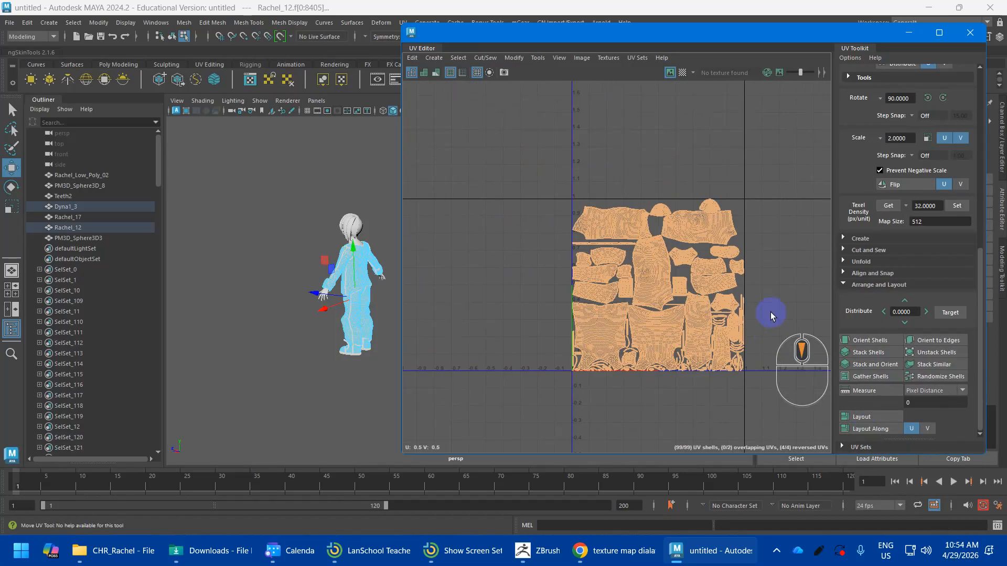
# Step: Undo the combined layout of the clothing and shoe UV shells, returning them to their separate tiles
pyautogui.keyDown('alt'); pyautogui.moveTo(770, 313); pyautogui.dragTo(559, 297, button='middle'); pyautogui.keyUp('alt')
pyautogui.keyDown('alt'); pyautogui.scroll(-4, 693, 296); pyautogui.keyUp('alt')
pyautogui.keyDown('alt'); pyautogui.moveTo(696, 298); pyautogui.dragTo(614, 298, button='middle'); pyautogui.keyUp('alt')
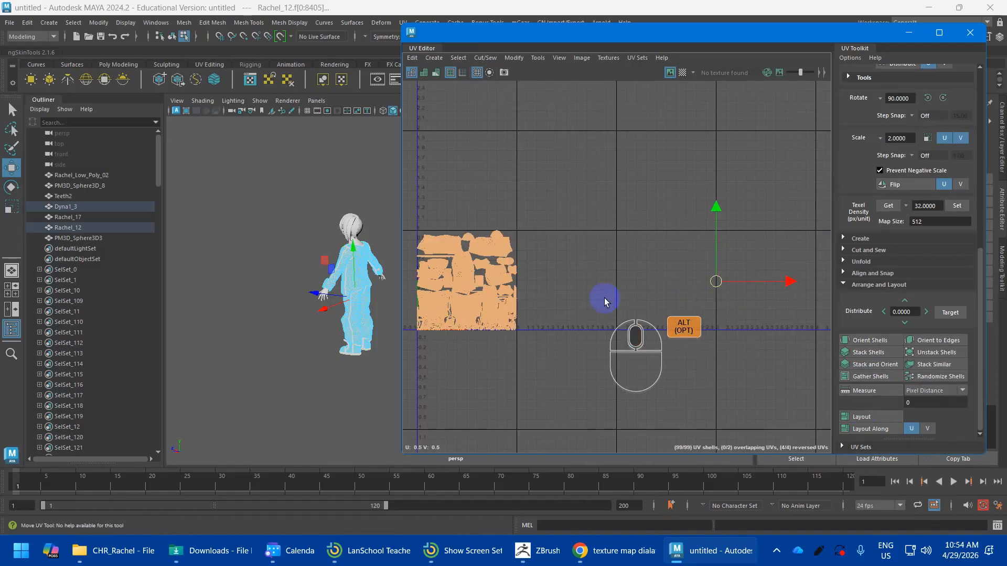
pyautogui.hotkey('ctrl', 'z')
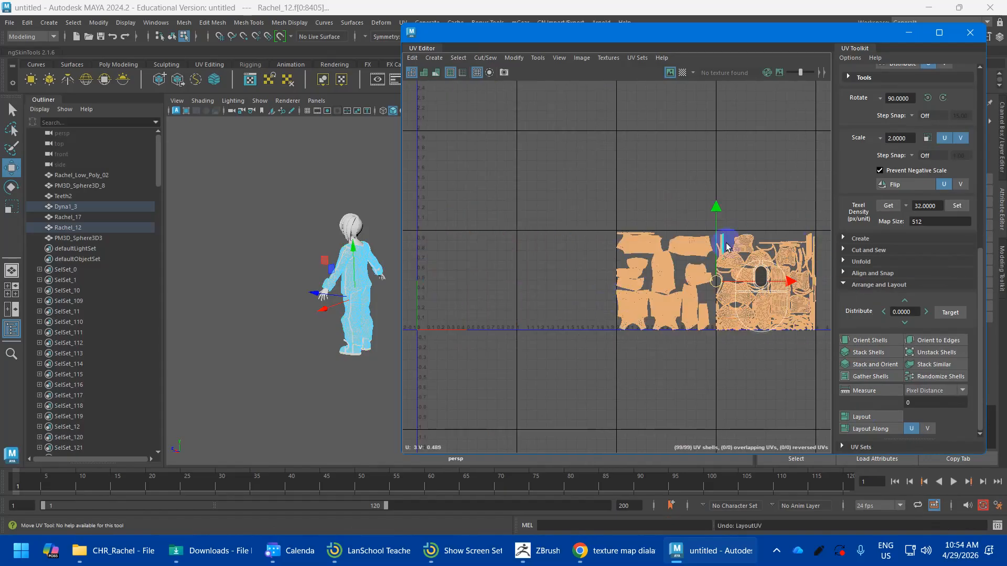
pyautogui.click(784, 258)
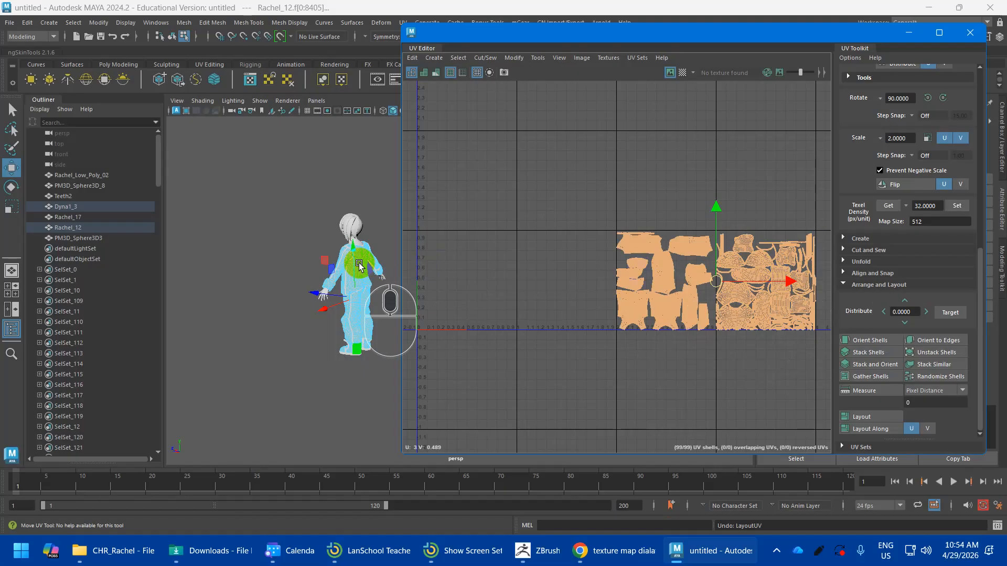
# Step: Select all of the character's meshes and switch to UV shell selection across the tiles
pyautogui.keyDown('alt'); pyautogui.moveTo(352, 266); pyautogui.dragTo(357, 267); pyautogui.keyUp('alt')
pyautogui.keyDown('alt'); pyautogui.moveTo(358, 267); pyautogui.dragTo(307, 240, button='middle'); pyautogui.keyUp('alt')
pyautogui.moveTo(310, 223); pyautogui.dragTo(339, 205, button='right')
pyautogui.moveTo(251, 162); pyautogui.dragTo(371, 353)
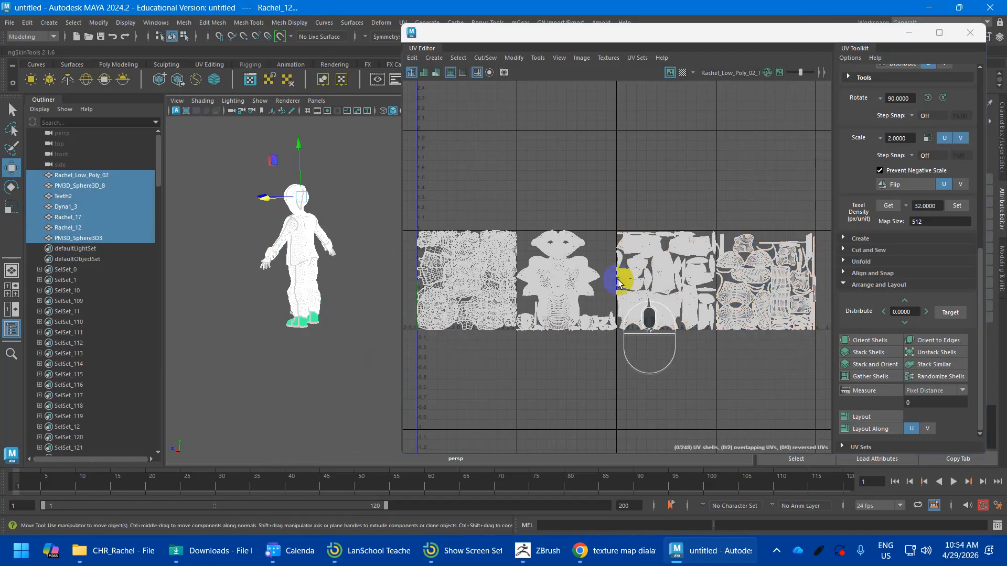
pyautogui.rightClick(451, 260)
pyautogui.moveTo(451, 261); pyautogui.dragTo(414, 249, button='right')
# Step: Select one shell in the first UV tile and check which part of the character it belongs to
pyautogui.click(463, 253)
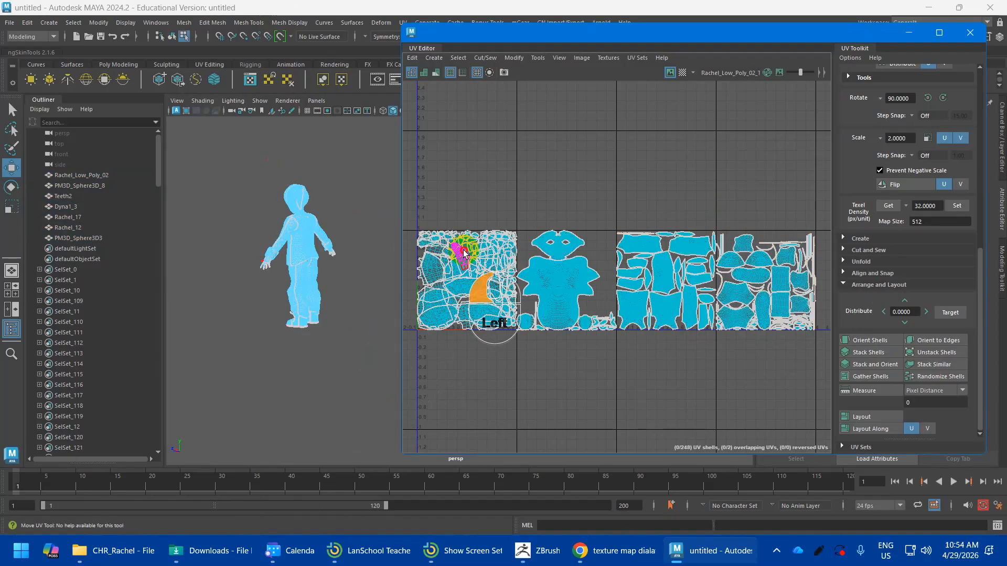
pyautogui.scroll(5, 498, 285)
pyautogui.keyDown('alt'); pyautogui.moveTo(483, 281); pyautogui.dragTo(552, 283, button='middle'); pyautogui.keyUp('alt')
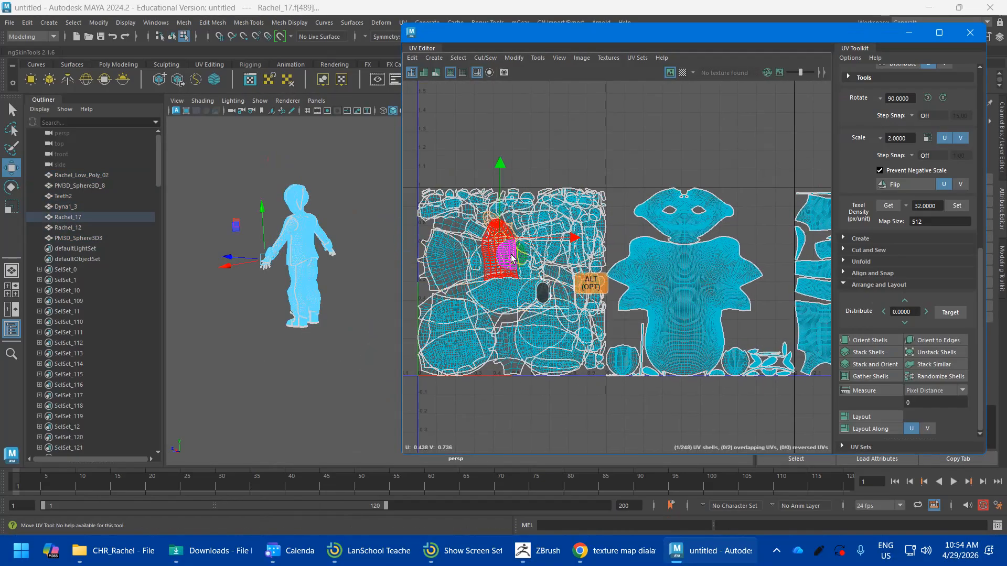
pyautogui.keyDown('alt'); pyautogui.moveTo(284, 213); pyautogui.dragTo(391, 219); pyautogui.keyUp('alt')
pyautogui.keyDown('alt'); pyautogui.moveTo(391, 220); pyautogui.dragTo(279, 216, button='middle'); pyautogui.keyUp('alt')
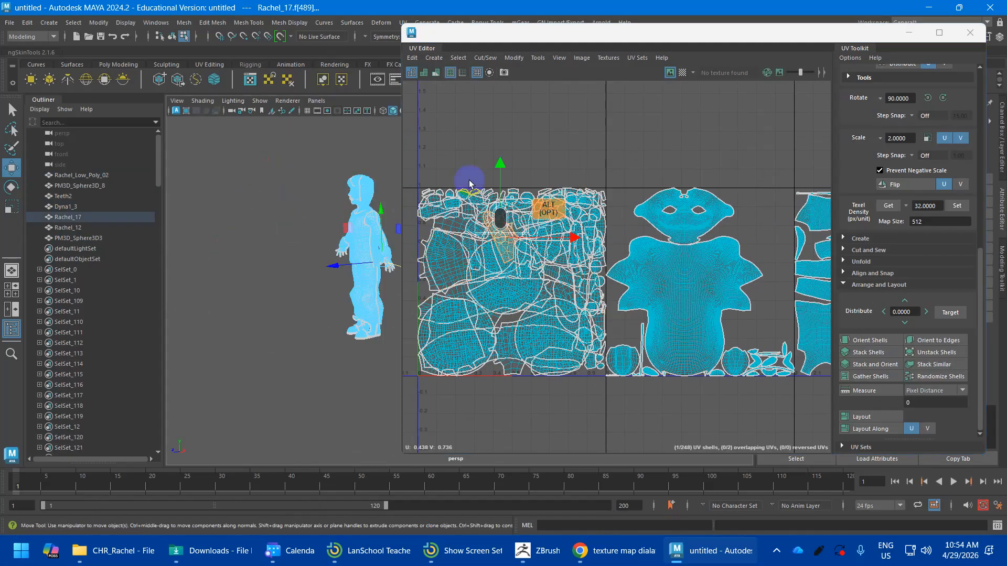
# Step: Select all UV shells in the first tile and unfold them
pyautogui.moveTo(460, 192); pyautogui.dragTo(424, 179, button='right')
pyautogui.moveTo(411, 169); pyautogui.dragTo(604, 438)
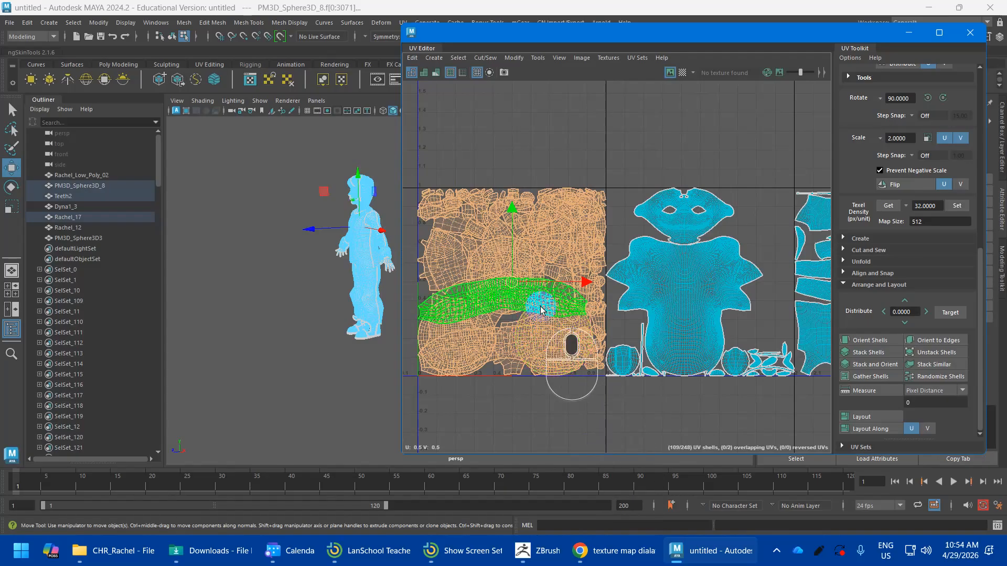
pyautogui.keyDown('shift'); pyautogui.rightClick(551, 253); pyautogui.keyUp('shift')
pyautogui.keyDown('shift'); pyautogui.moveTo(551, 253); pyautogui.dragTo(434, 249, button='right'); pyautogui.keyUp('shift')
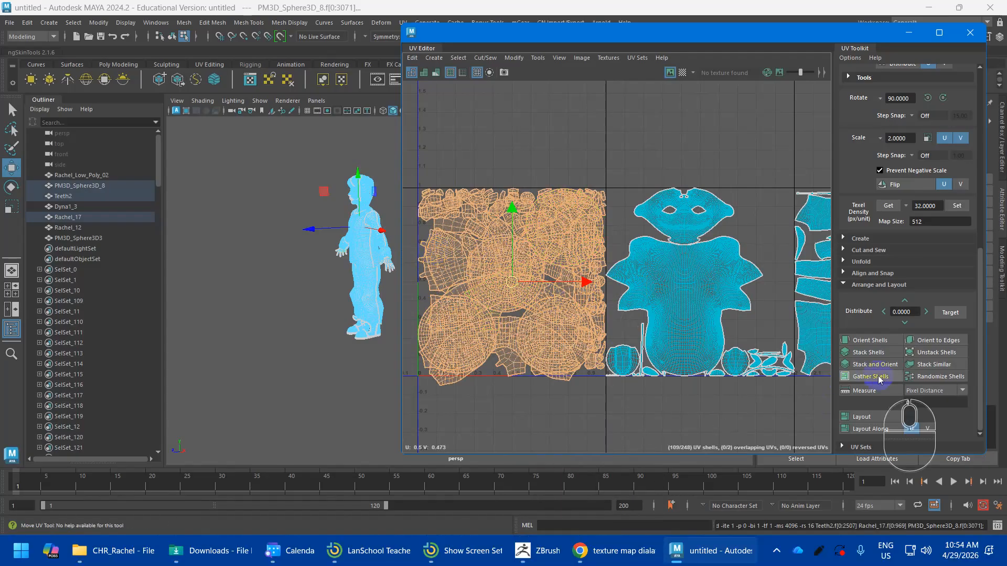
# Step: Orient the first tile's UV shells and lay them out within the 0 to 1 tile
pyautogui.click(866, 341)
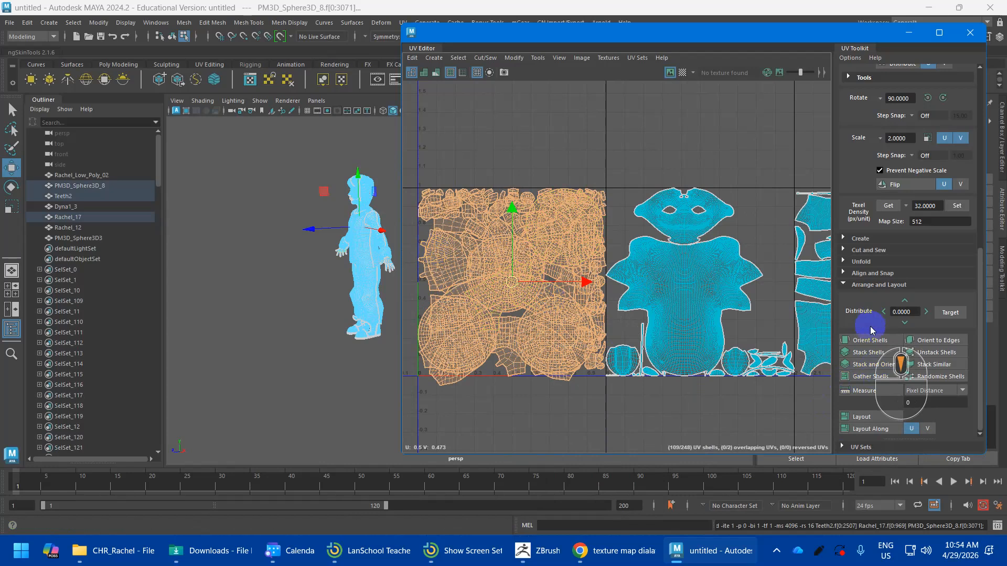
pyautogui.click(873, 416)
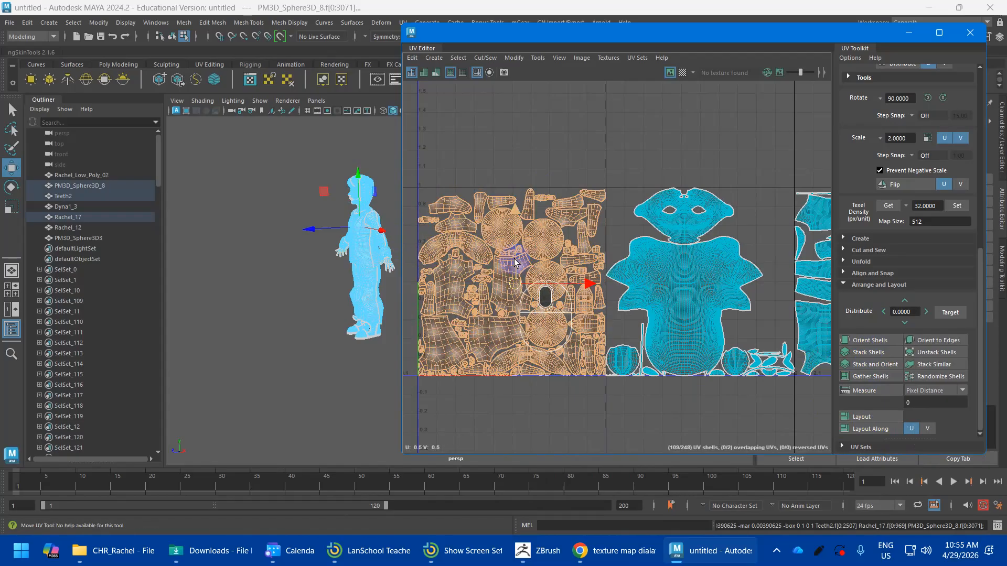
# Step: Select the four circular UV shells in the first tile together
pyautogui.moveTo(466, 274); pyautogui.dragTo(424, 257, button='right')
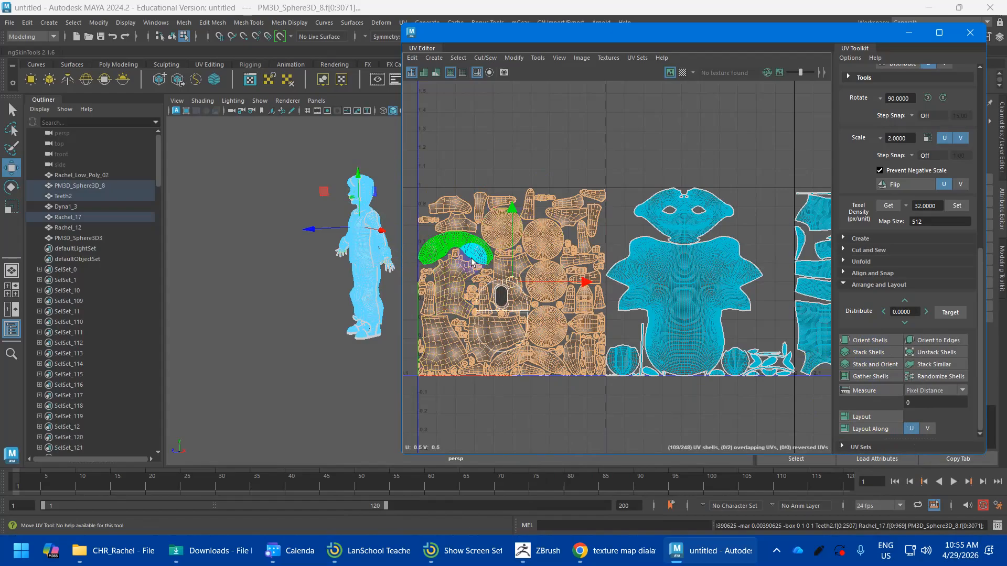
pyautogui.click(499, 225)
pyautogui.keyDown('shift'); pyautogui.click(541, 259); pyautogui.keyUp('shift')
pyautogui.keyDown('shift'); pyautogui.click(544, 281); pyautogui.keyUp('shift')
pyautogui.keyDown('shift'); pyautogui.click(546, 331); pyautogui.keyUp('shift')
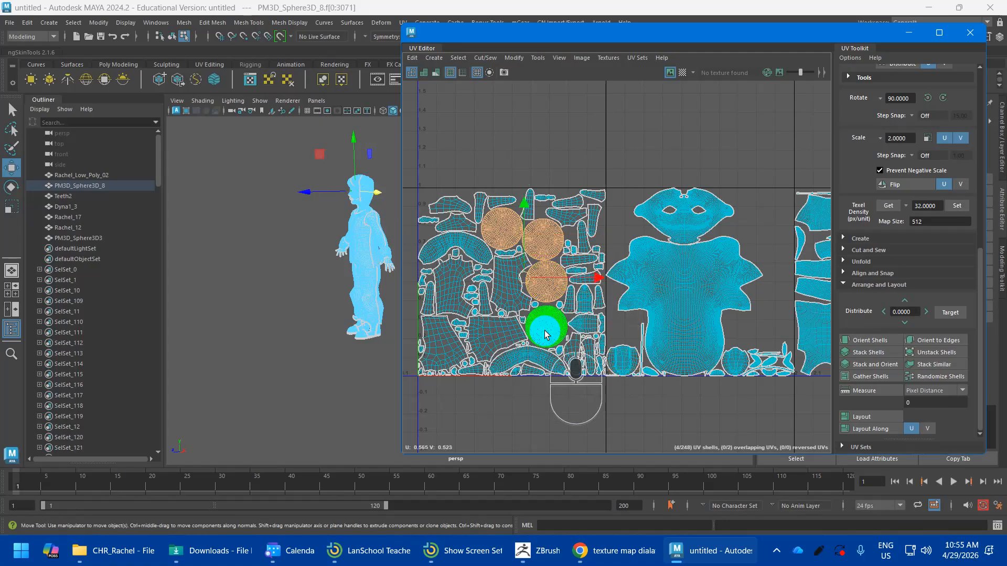
# Step: Examine the character's head up close to match the selected circular shells to the model
pyautogui.keyDown('alt'); pyautogui.scroll(5, 321, 214); pyautogui.keyUp('alt')
pyautogui.keyDown('alt'); pyautogui.moveTo(314, 208); pyautogui.dragTo(294, 328, button='middle'); pyautogui.keyUp('alt')
pyautogui.keyDown('alt'); pyautogui.scroll(5, 267, 286); pyautogui.keyUp('alt')
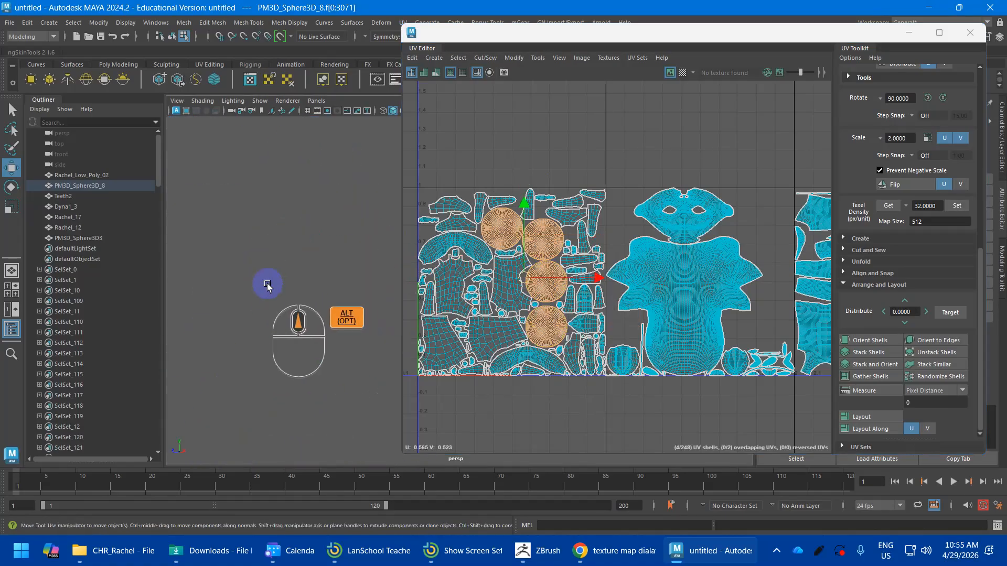
pyautogui.keyDown('alt'); pyautogui.moveTo(268, 284); pyautogui.dragTo(275, 225, button='middle'); pyautogui.keyUp('alt')
pyautogui.keyDown('alt'); pyautogui.moveTo(278, 226); pyautogui.dragTo(321, 237); pyautogui.keyUp('alt')
pyautogui.keyDown('alt'); pyautogui.moveTo(321, 237); pyautogui.dragTo(207, 251, button='middle'); pyautogui.keyUp('alt')
pyautogui.keyDown('alt'); pyautogui.moveTo(217, 249); pyautogui.dragTo(252, 248); pyautogui.keyUp('alt')
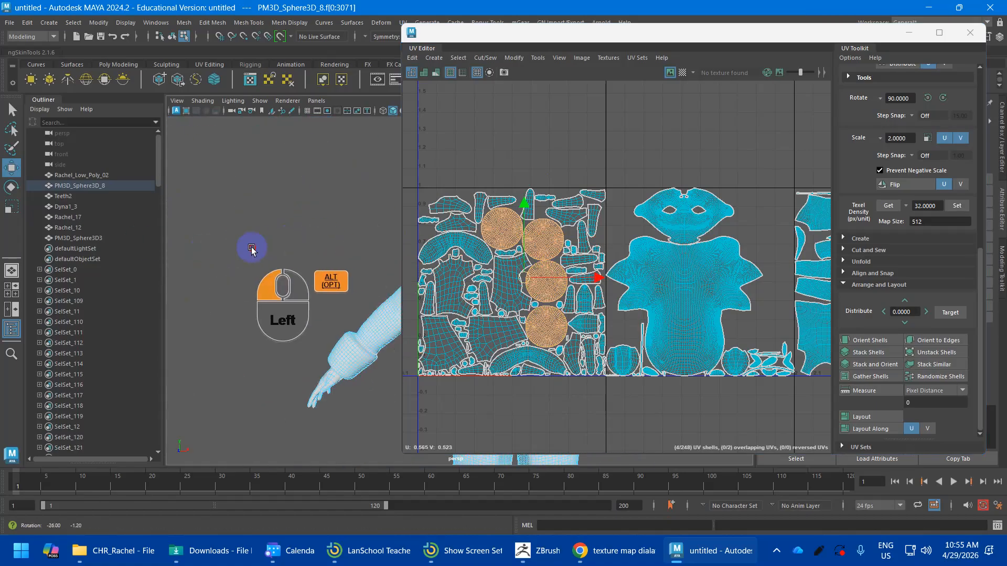
pyautogui.keyDown('alt'); pyautogui.moveTo(252, 248); pyautogui.dragTo(148, 250, button='middle'); pyautogui.keyUp('alt')
pyautogui.keyDown('alt'); pyautogui.moveTo(214, 243); pyautogui.dragTo(244, 264, button='middle'); pyautogui.keyUp('alt')
pyautogui.keyDown('alt'); pyautogui.moveTo(244, 265); pyautogui.dragTo(254, 292, button='right'); pyautogui.keyUp('alt')
pyautogui.moveTo(260, 267)
pyautogui.keyDown('alt'); pyautogui.mouseDown(button='middle')
pyautogui.moveTo(308, 306)
pyautogui.moveTo(254, 255)
pyautogui.moveTo(249, 273)
pyautogui.mouseUp(button='middle'); pyautogui.keyUp('alt')
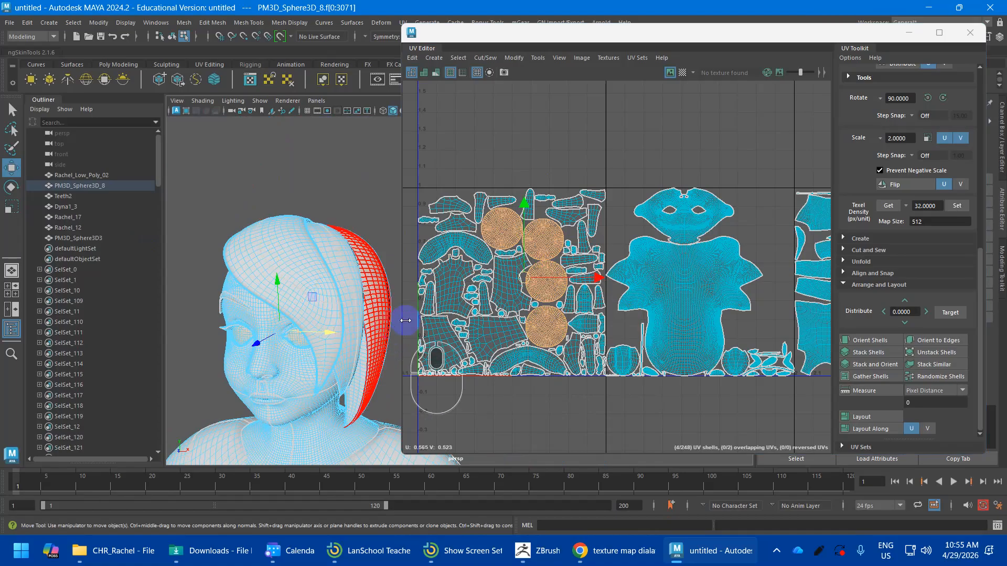
# Step: Select the circular shells one at a time and check which eye parts they correspond to on the head
pyautogui.click(532, 246)
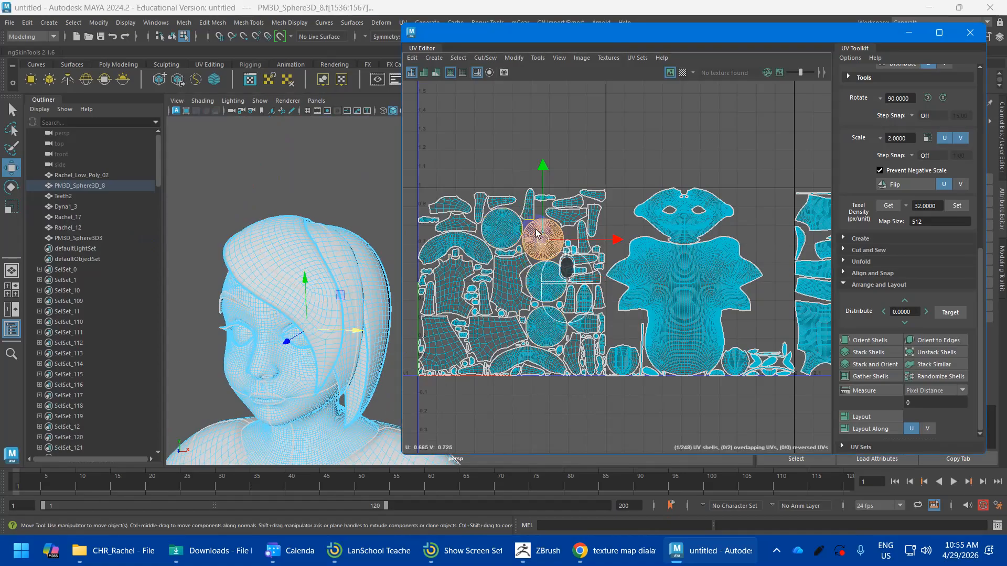
pyautogui.click(503, 235)
pyautogui.moveTo(504, 236); pyautogui.dragTo(536, 279)
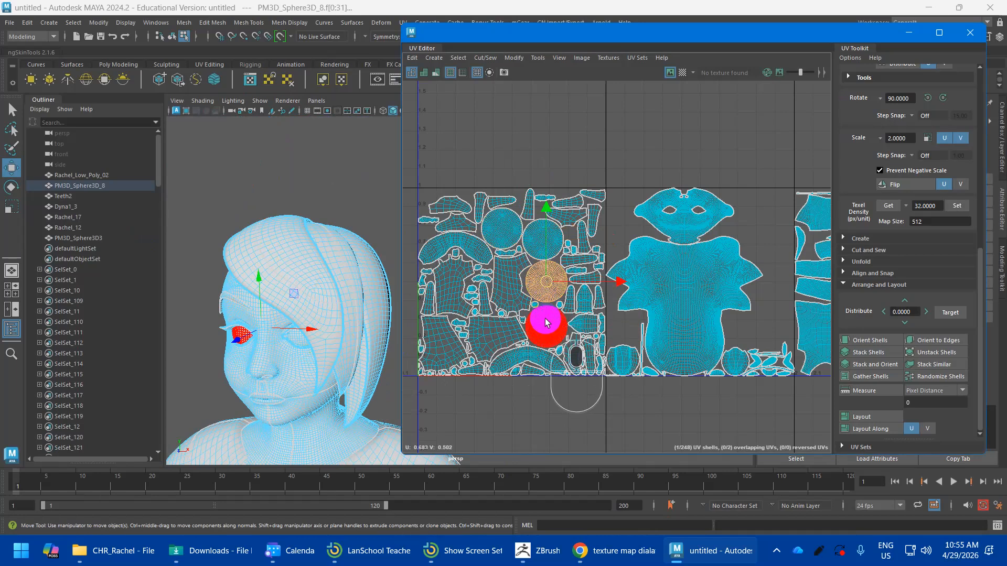
pyautogui.click(546, 323)
pyautogui.click(546, 285)
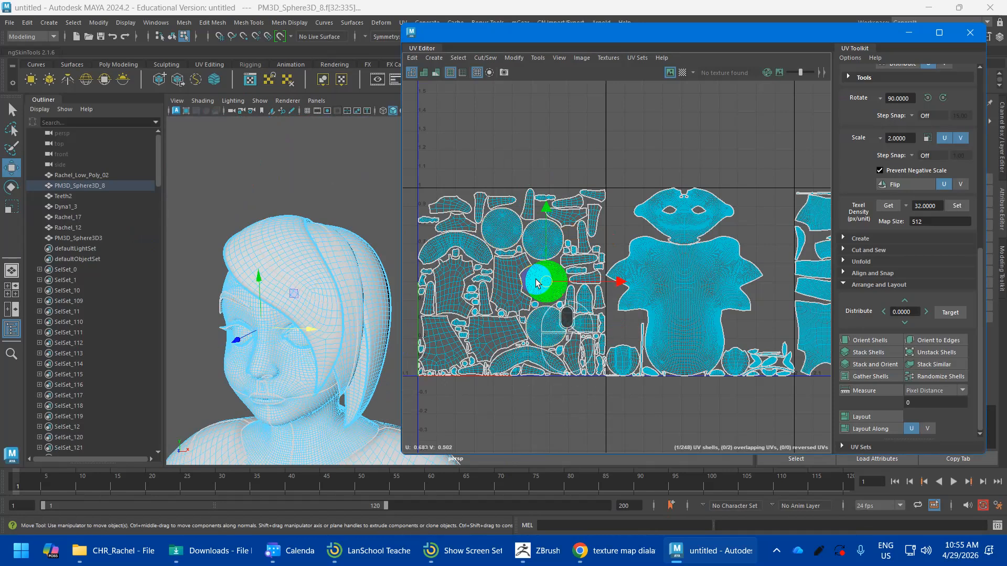
pyautogui.keyDown('alt'); pyautogui.moveTo(320, 321); pyautogui.dragTo(325, 307, button='right'); pyautogui.keyUp('alt')
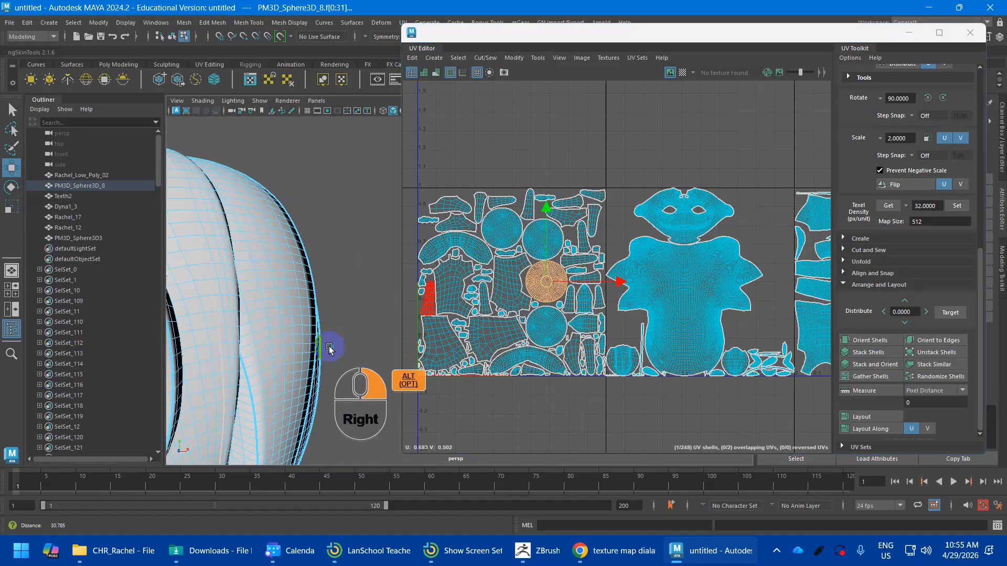
pyautogui.keyDown('alt'); pyautogui.moveTo(325, 307); pyautogui.dragTo(297, 319, button='middle'); pyautogui.keyUp('alt')
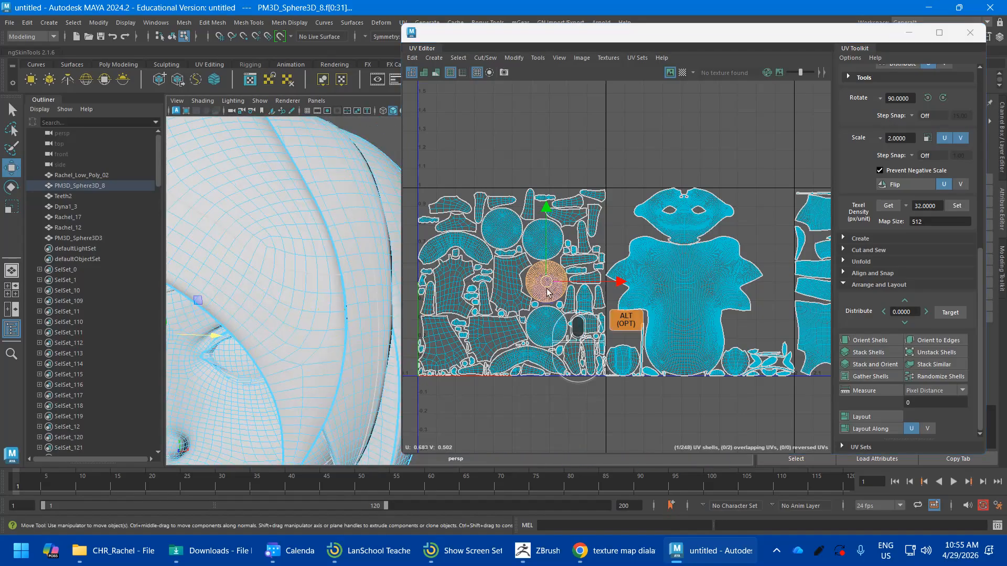
# Step: Select all four circular eye shells of PM3D_Sphere3D_8 together in the first tile
pyautogui.keyDown('shift'); pyautogui.click(547, 239); pyautogui.keyUp('shift')
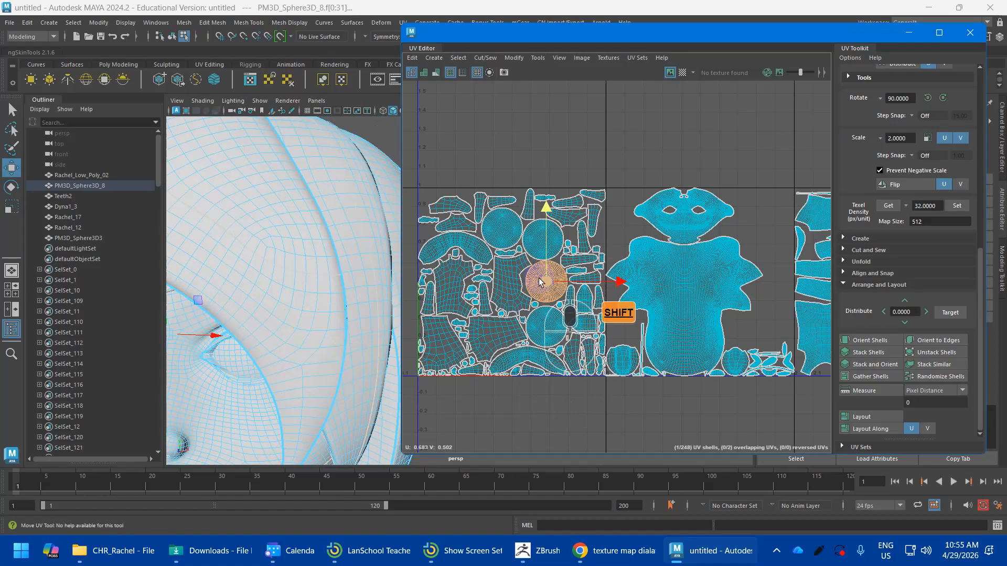
pyautogui.keyDown('shift'); pyautogui.click(506, 228); pyautogui.keyUp('shift')
pyautogui.keyDown('shift'); pyautogui.click(544, 238); pyautogui.keyUp('shift')
pyautogui.keyDown('shift'); pyautogui.click(546, 327); pyautogui.keyUp('shift')
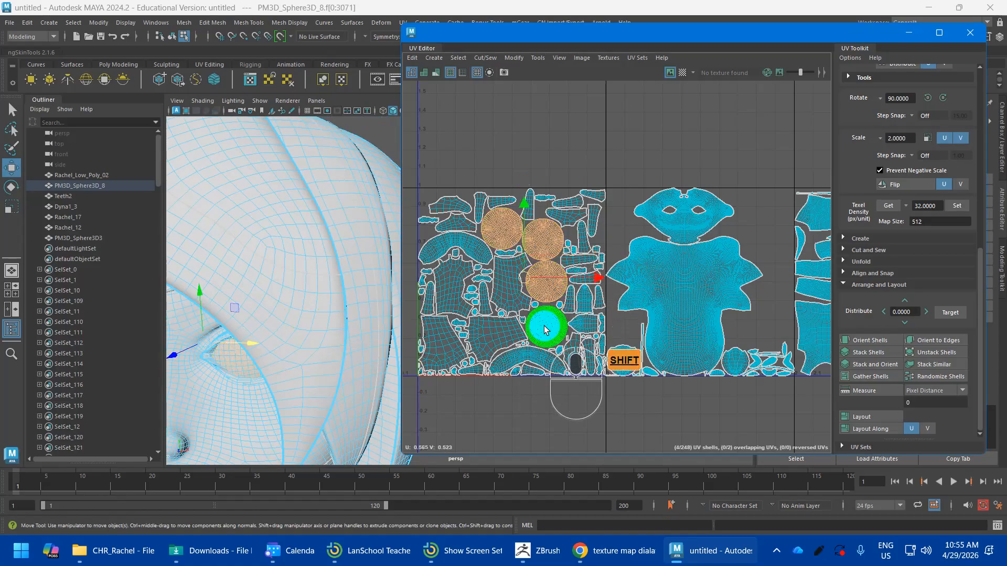
# Step: Add the large lower arch-shaped shell and two small wavy shells of Teeth2 to the eye shell selection
pyautogui.scroll(-3, 533, 333)
pyautogui.scroll(-6, 289, 315)
pyautogui.keyDown('alt'); pyautogui.moveTo(297, 314); pyautogui.dragTo(318, 245, button='middle'); pyautogui.keyUp('alt')
pyautogui.moveTo(317, 294)
pyautogui.keyDown('alt'); pyautogui.mouseDown(button='right')
pyautogui.moveTo(285, 266)
pyautogui.moveTo(306, 301)
pyautogui.mouseUp(button='right'); pyautogui.keyUp('alt')
pyautogui.keyDown('alt'); pyautogui.moveTo(332, 303); pyautogui.dragTo(319, 237, button='middle'); pyautogui.keyUp('alt')
pyautogui.scroll(10, 435, 315)
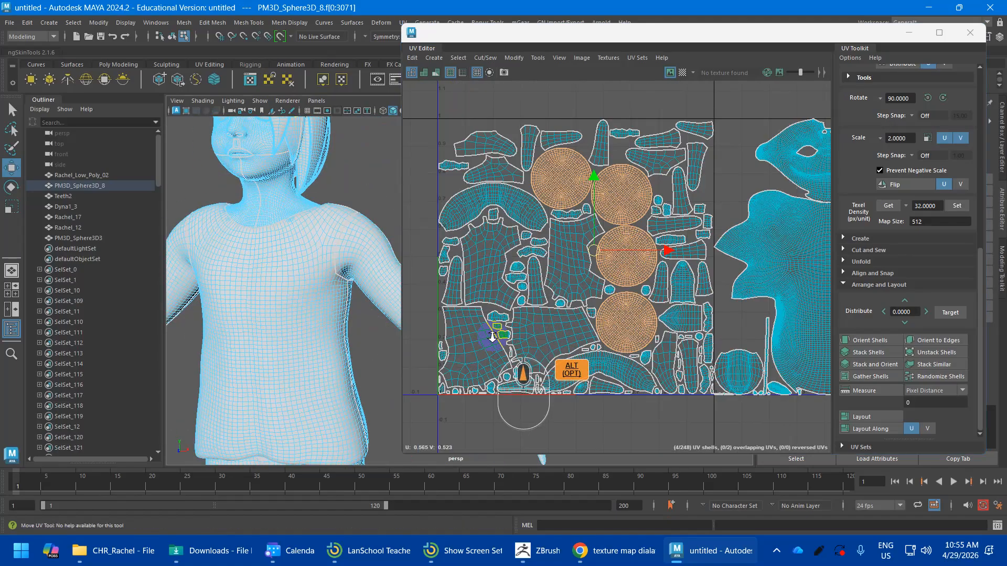
pyautogui.keyDown('shift'); pyautogui.scroll(-4, 569, 277); pyautogui.keyUp('shift')
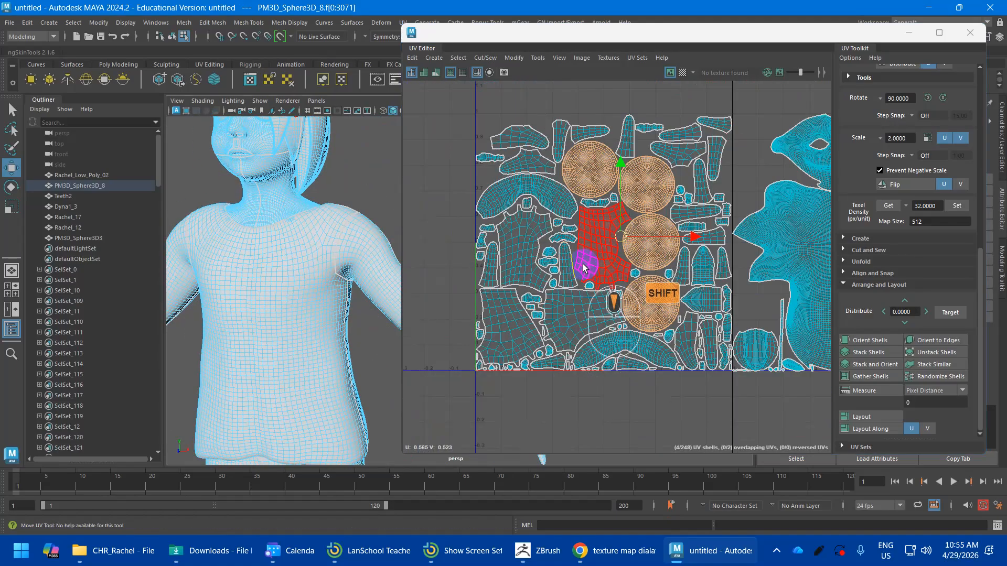
pyautogui.scroll(-1, 677, 298)
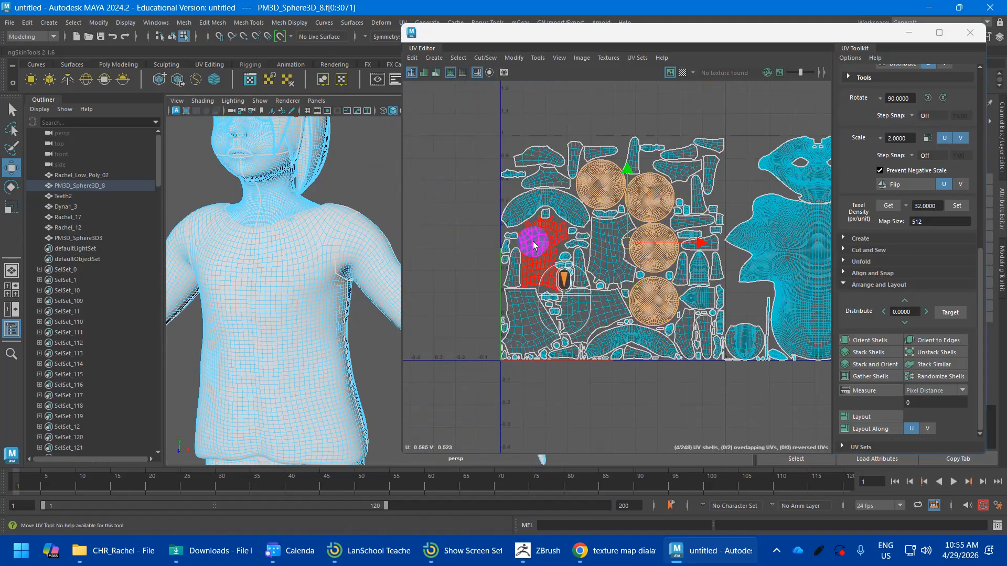
pyautogui.scroll(2, 680, 314)
pyautogui.keyDown('shift'); pyautogui.click(622, 360); pyautogui.keyUp('shift')
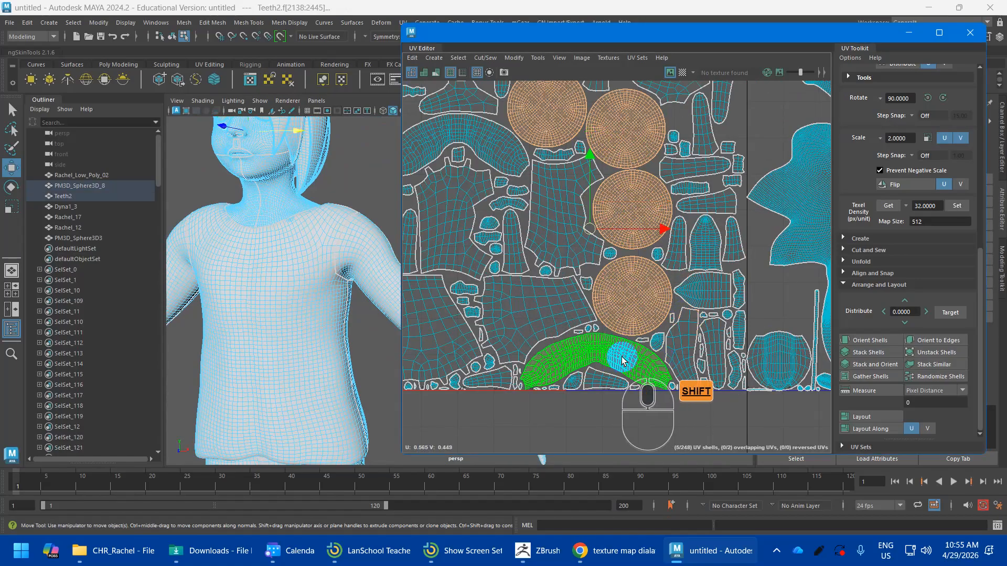
pyautogui.keyDown('alt'); pyautogui.keyDown('shift'); pyautogui.moveTo(701, 221); pyautogui.dragTo(715, 328, button='middle'); pyautogui.keyUp('shift'); pyautogui.keyUp('alt')
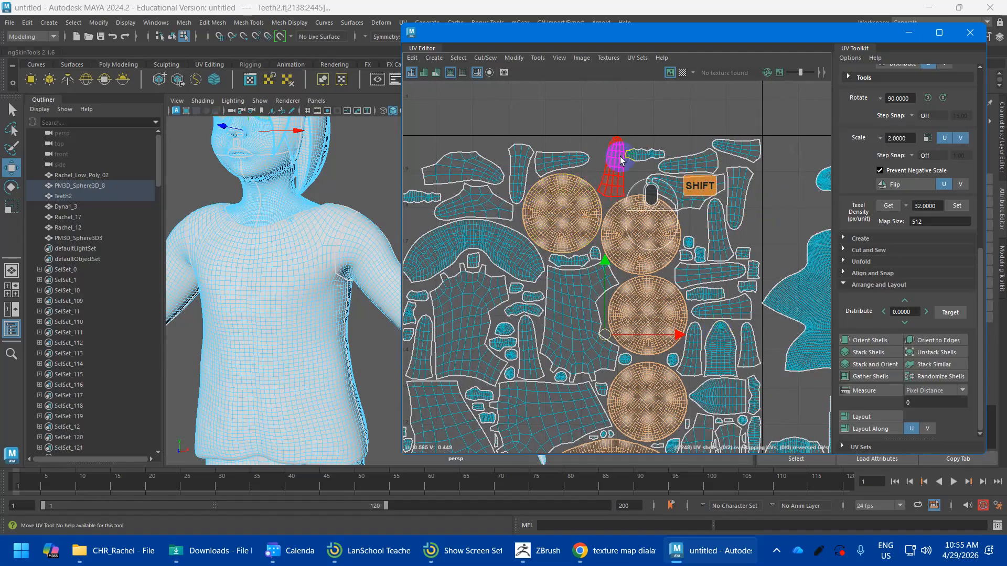
pyautogui.keyDown('alt'); pyautogui.keyDown('shift'); pyautogui.moveTo(621, 160); pyautogui.dragTo(625, 215, button='middle'); pyautogui.keyUp('shift'); pyautogui.keyUp('alt')
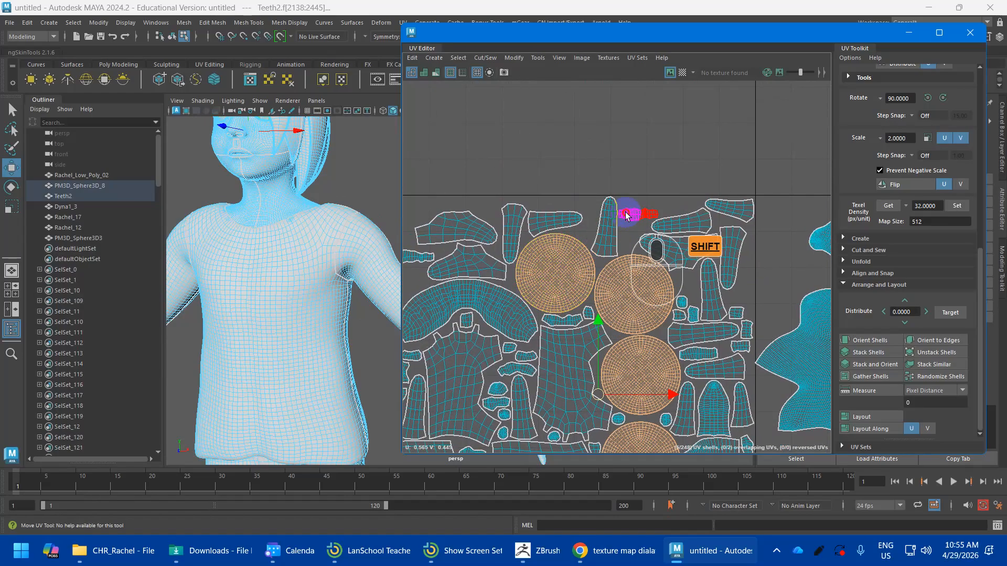
pyautogui.keyDown('shift'); pyautogui.click(625, 215); pyautogui.keyUp('shift')
pyautogui.keyDown('shift'); pyautogui.click(418, 257); pyautogui.keyUp('shift')
# Step: Add the two pointed Teeth2 shells and the small shell beside them to the eye and mouth selection
pyautogui.keyDown('alt'); pyautogui.moveTo(579, 289); pyautogui.dragTo(609, 176, button='middle'); pyautogui.keyUp('alt')
pyautogui.keyDown('alt'); pyautogui.moveTo(601, 236); pyautogui.dragTo(587, 208, button='right'); pyautogui.keyUp('alt')
pyautogui.keyDown('alt'); pyautogui.moveTo(572, 258); pyautogui.dragTo(544, 196, button='middle'); pyautogui.keyUp('alt')
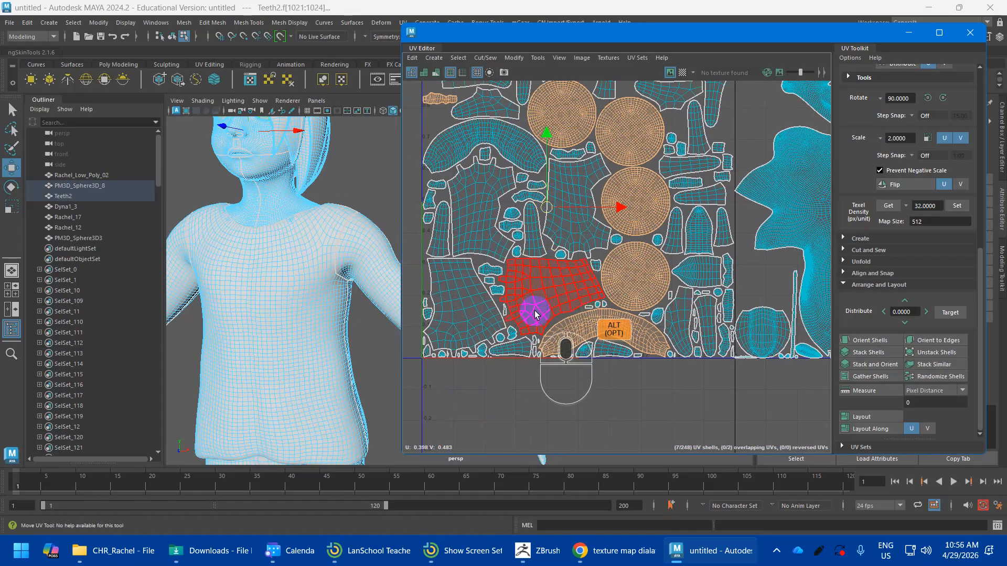
pyautogui.keyDown('alt'); pyautogui.moveTo(655, 281); pyautogui.dragTo(622, 304, button='middle'); pyautogui.keyUp('alt')
pyautogui.keyDown('shift'); pyautogui.click(672, 290); pyautogui.keyUp('shift')
pyautogui.keyDown('shift'); pyautogui.click(670, 254); pyautogui.keyUp('shift')
pyautogui.keyDown('shift'); pyautogui.click(700, 291); pyautogui.keyUp('shift')
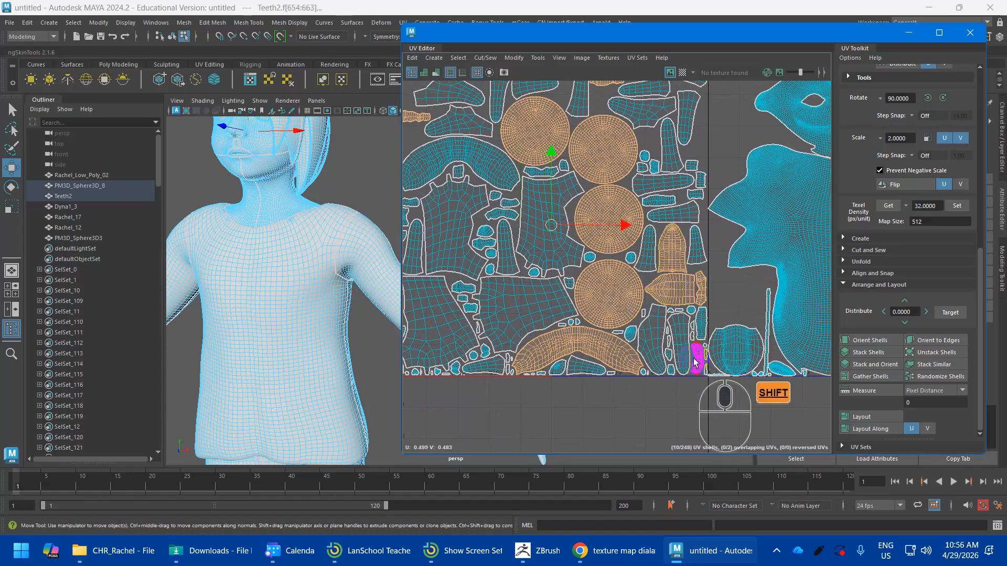
pyautogui.keyDown('shift'); pyautogui.click(696, 361); pyautogui.keyUp('shift')
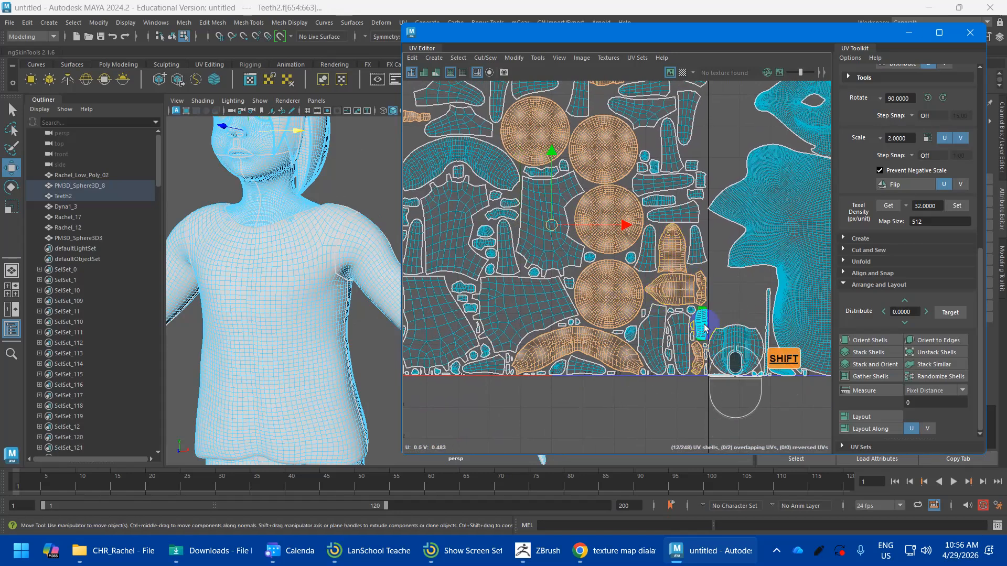
pyautogui.keyDown('alt'); pyautogui.moveTo(656, 343); pyautogui.dragTo(561, 265, button='middle'); pyautogui.keyUp('alt')
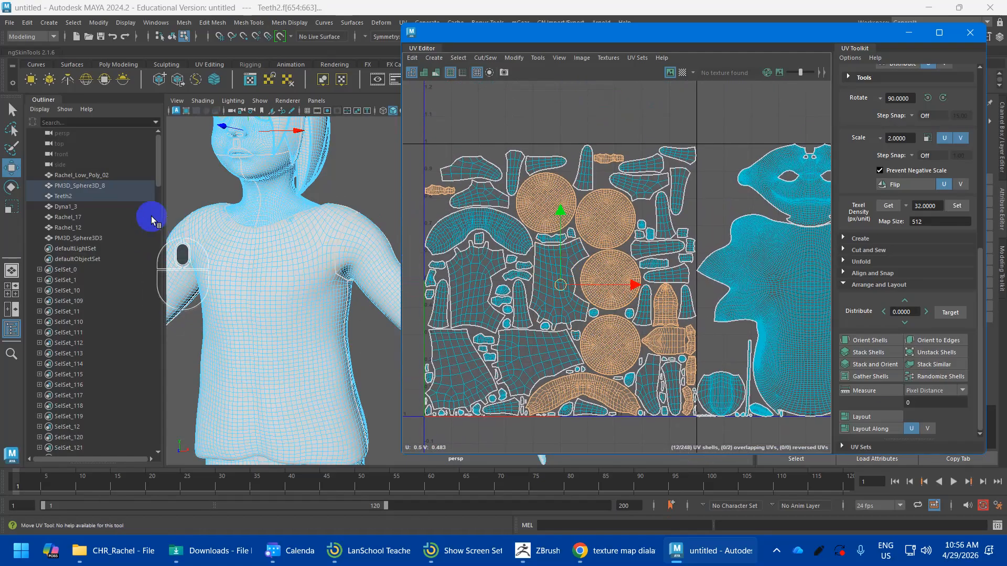
pyautogui.moveTo(265, 145); pyautogui.dragTo(319, 134, button='right')
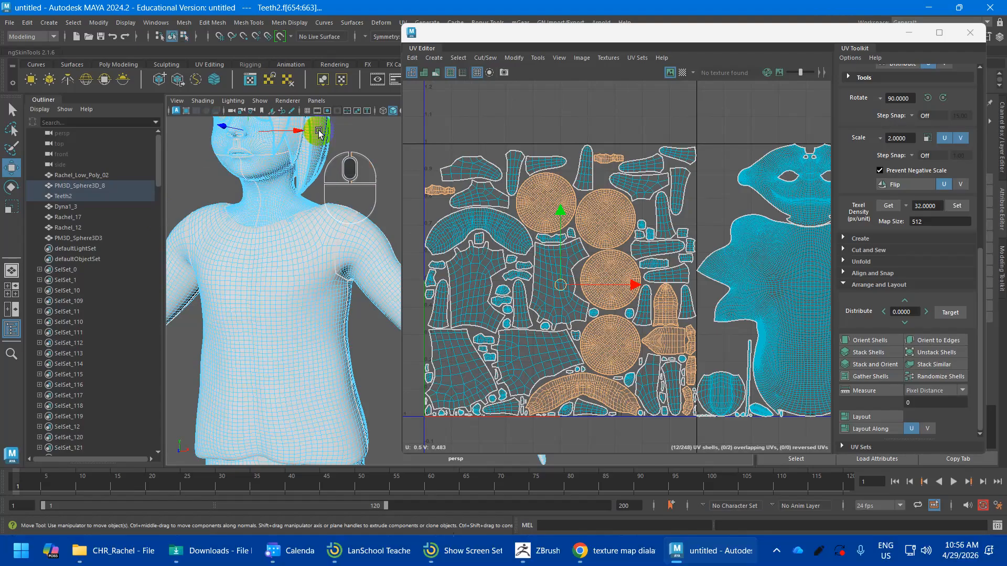
# Step: Select PM3D_Sphere3D_8 and Teeth2 and unfold all of their UV shells
pyautogui.click(66, 197)
pyautogui.click(85, 185)
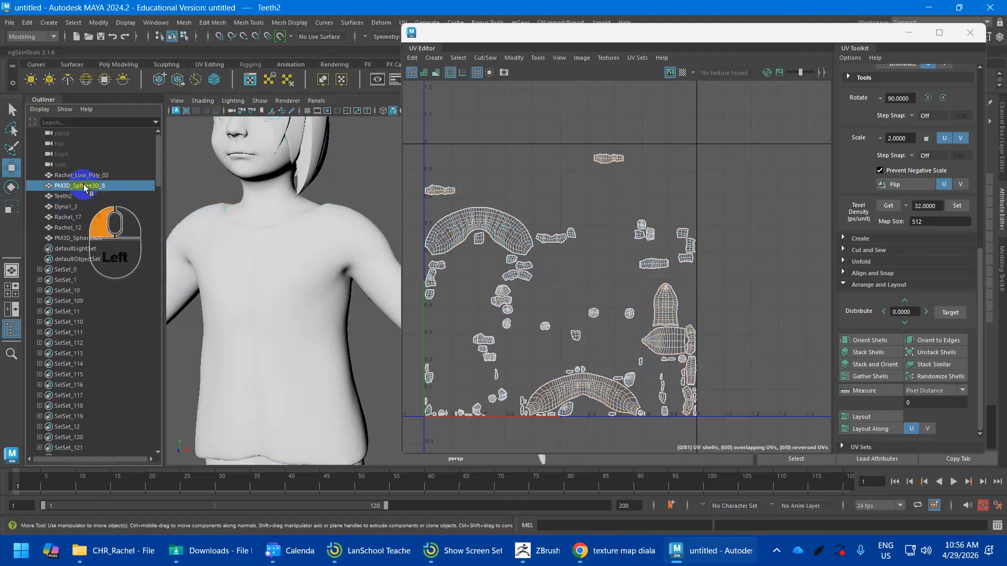
pyautogui.keyDown('ctrl'); pyautogui.click(74, 197); pyautogui.keyUp('ctrl')
pyautogui.moveTo(601, 232); pyautogui.dragTo(511, 204, button='right')
pyautogui.scroll(-3, 485, 188)
pyautogui.moveTo(449, 149); pyautogui.dragTo(701, 468)
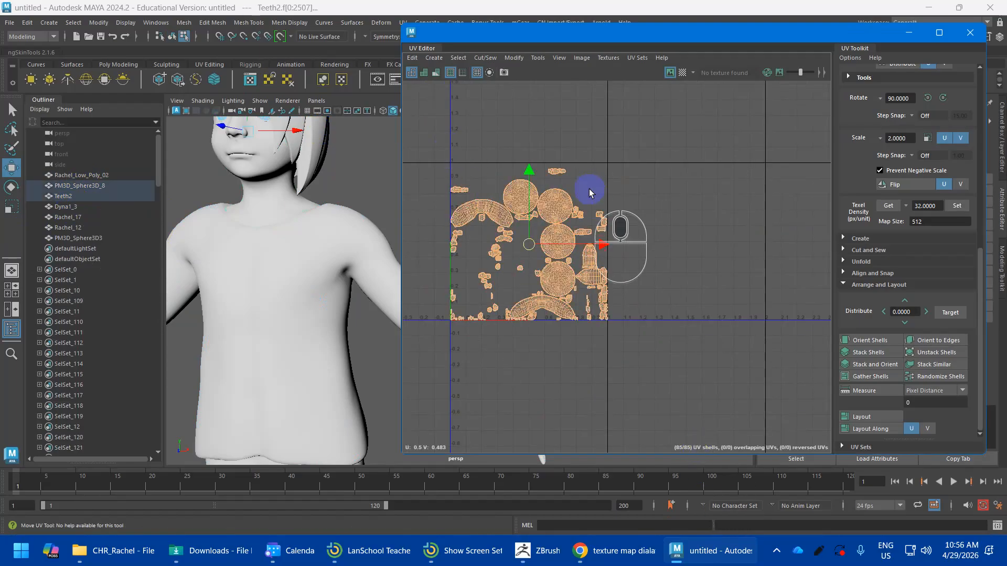
pyautogui.keyDown('shift'); pyautogui.moveTo(502, 212); pyautogui.dragTo(396, 201, button='right'); pyautogui.keyUp('shift')
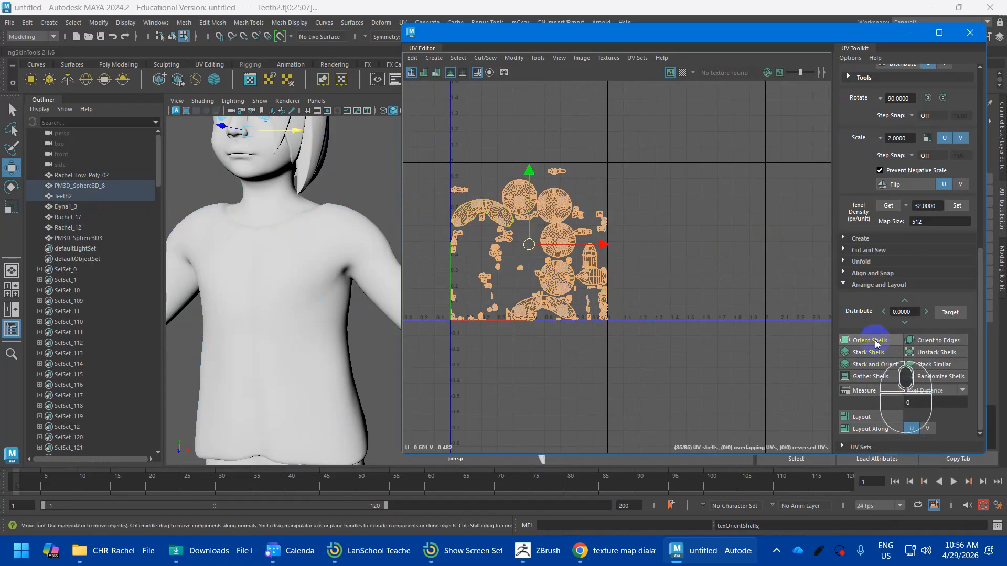
# Step: Orient the selected eye and teeth shells and pack them together with Layout
pyautogui.click(862, 416)
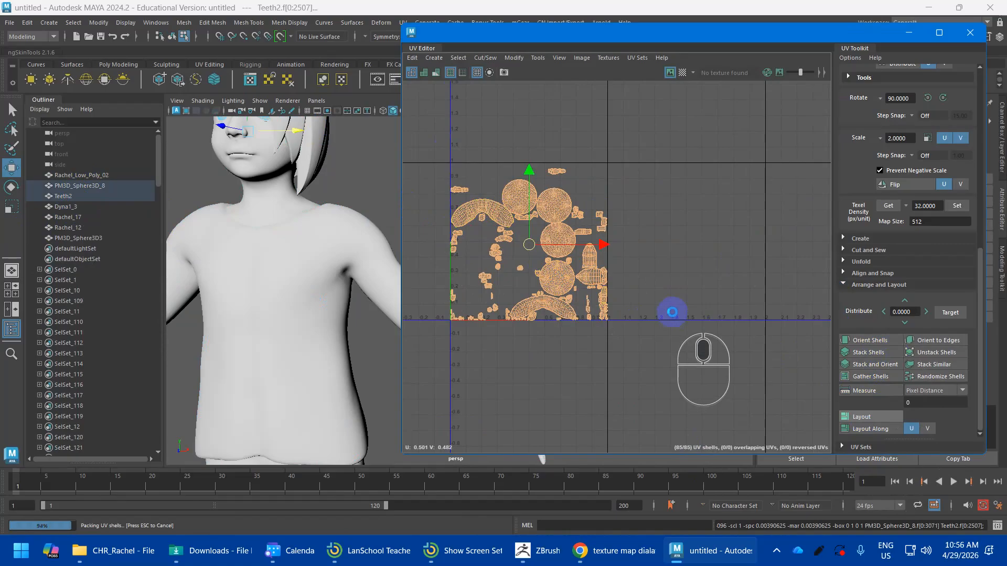
pyautogui.scroll(-2, 674, 313)
pyautogui.keyDown('alt'); pyautogui.moveTo(719, 303); pyautogui.dragTo(680, 304, button='middle'); pyautogui.keyUp('alt')
pyautogui.keyDown('alt'); pyautogui.scroll(5, 542, 238); pyautogui.keyUp('alt')
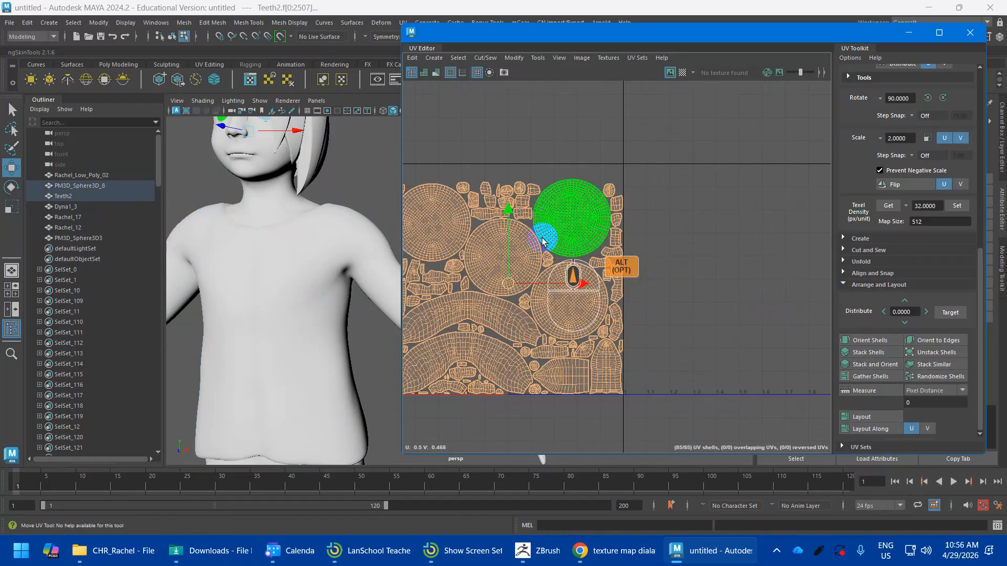
# Step: Move the packed eye and teeth shells four tiles along positive U in increments of 1.0000, and deselect them
pyautogui.keyDown('alt'); pyautogui.moveTo(574, 239); pyautogui.dragTo(619, 229, button='middle'); pyautogui.keyUp('alt')
pyautogui.scroll(-3, 722, 372)
pyautogui.keyDown('alt'); pyautogui.moveTo(691, 346); pyautogui.dragTo(581, 309, button='middle'); pyautogui.keyUp('alt')
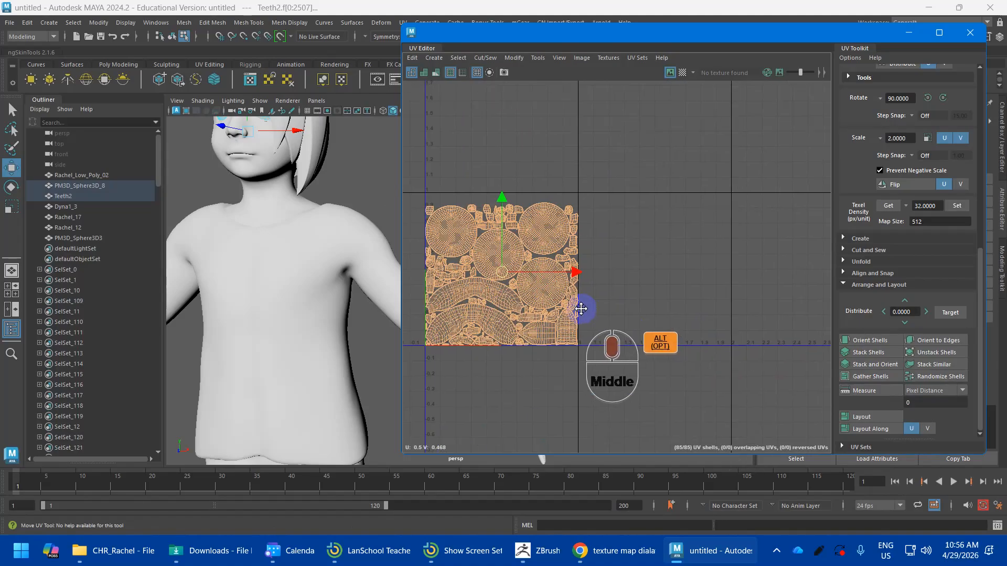
pyautogui.scroll(-3, 753, 281)
pyautogui.keyDown('alt'); pyautogui.moveTo(719, 260); pyautogui.dragTo(552, 249, button='middle'); pyautogui.keyUp('alt')
pyautogui.scroll(-3, 631, 278)
pyautogui.keyDown('alt'); pyautogui.moveTo(607, 283); pyautogui.dragTo(585, 285, button='middle'); pyautogui.keyUp('alt')
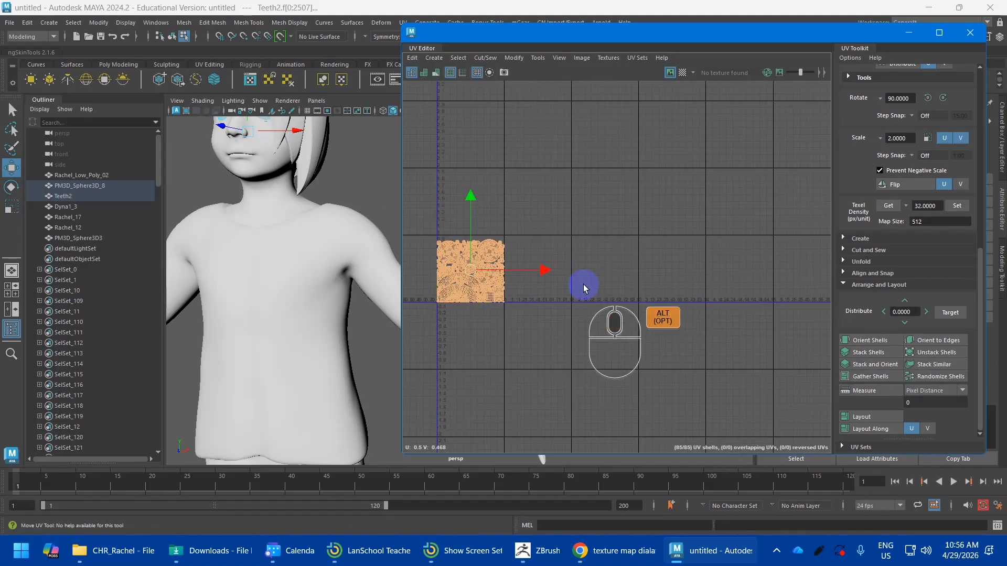
pyautogui.scroll(4, 954, 116)
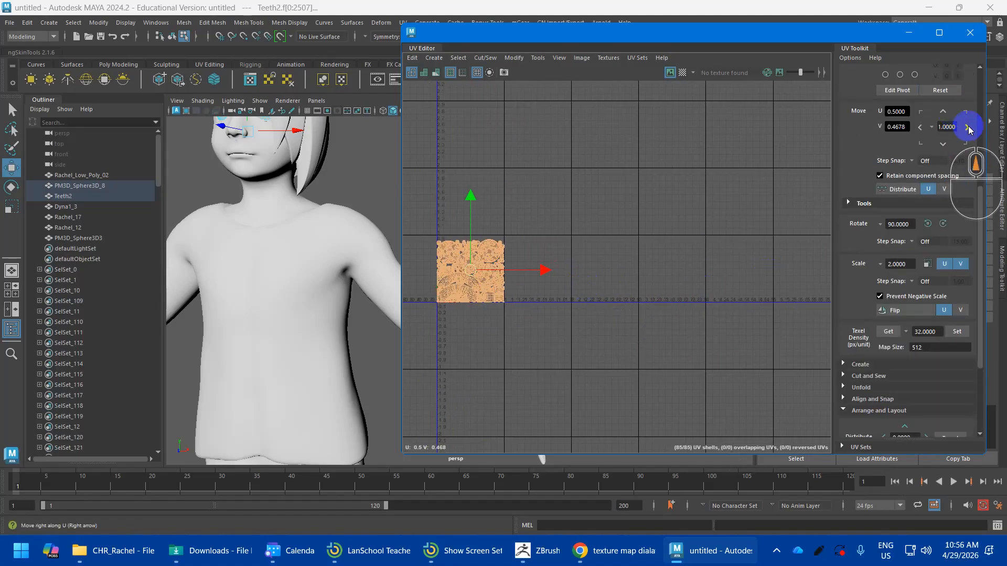
pyautogui.click(968, 127)
pyautogui.click(968, 128)
pyautogui.click(968, 127)
pyautogui.click(968, 127)
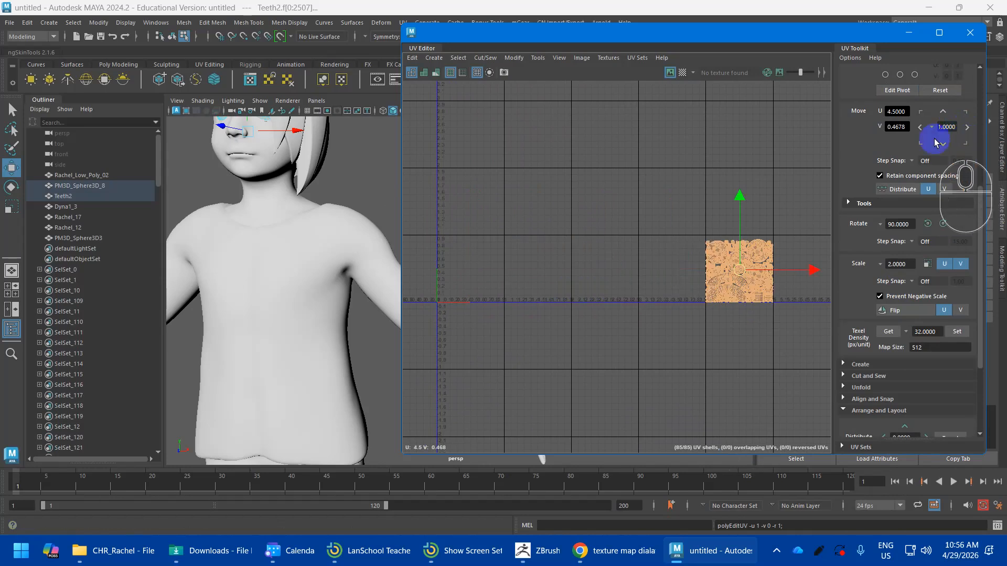
pyautogui.click(570, 249)
# Step: Select all meshes of the character and examine how their UV shells are distributed across the tiles
pyautogui.scroll(-8, 279, 238)
pyautogui.scroll(3, 318, 260)
pyautogui.keyDown('alt'); pyautogui.moveTo(382, 266); pyautogui.dragTo(285, 220, button='middle'); pyautogui.keyUp('alt')
pyautogui.moveTo(285, 219); pyautogui.dragTo(328, 197, button='right')
pyautogui.moveTo(377, 149); pyautogui.dragTo(124, 517)
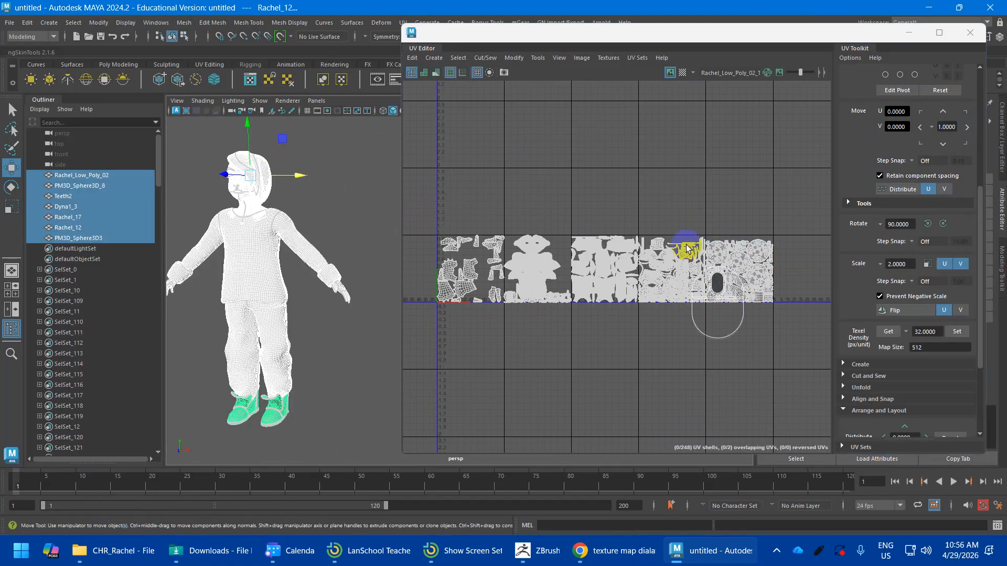
pyautogui.scroll(6, 543, 277)
pyautogui.keyDown('alt'); pyautogui.moveTo(527, 285); pyautogui.dragTo(260, 292, button='middle'); pyautogui.keyUp('alt')
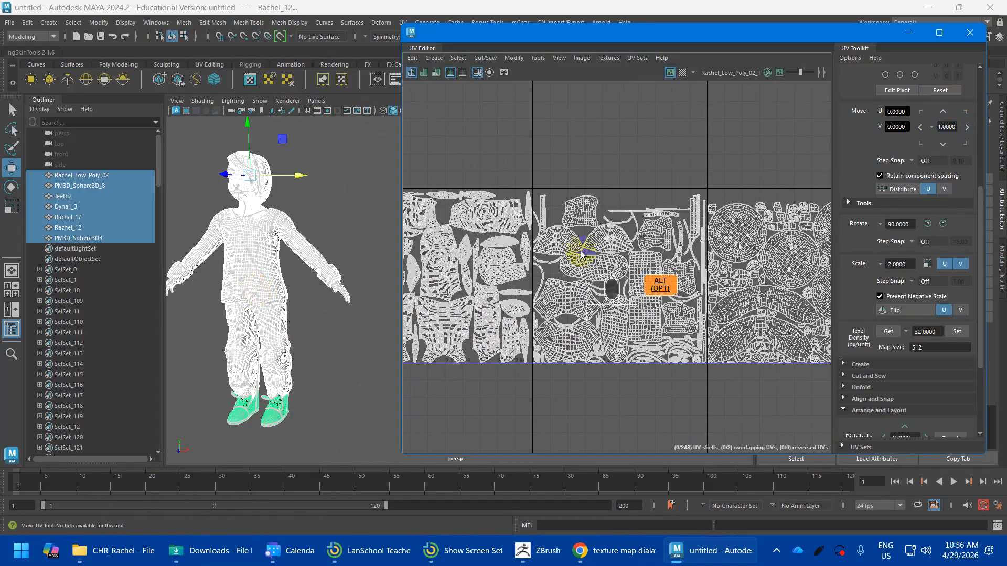
pyautogui.keyDown('alt'); pyautogui.moveTo(614, 243); pyautogui.dragTo(610, 212, button='right'); pyautogui.keyUp('alt')
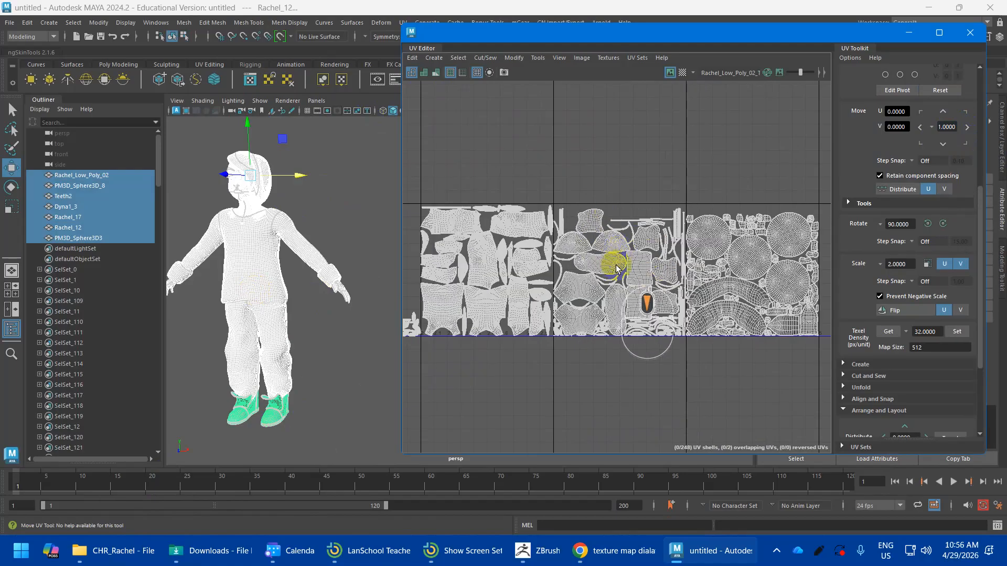
pyautogui.scroll(-3, 616, 266)
pyautogui.keyDown('alt'); pyautogui.moveTo(599, 257); pyautogui.dragTo(722, 252, button='middle'); pyautogui.keyUp('alt')
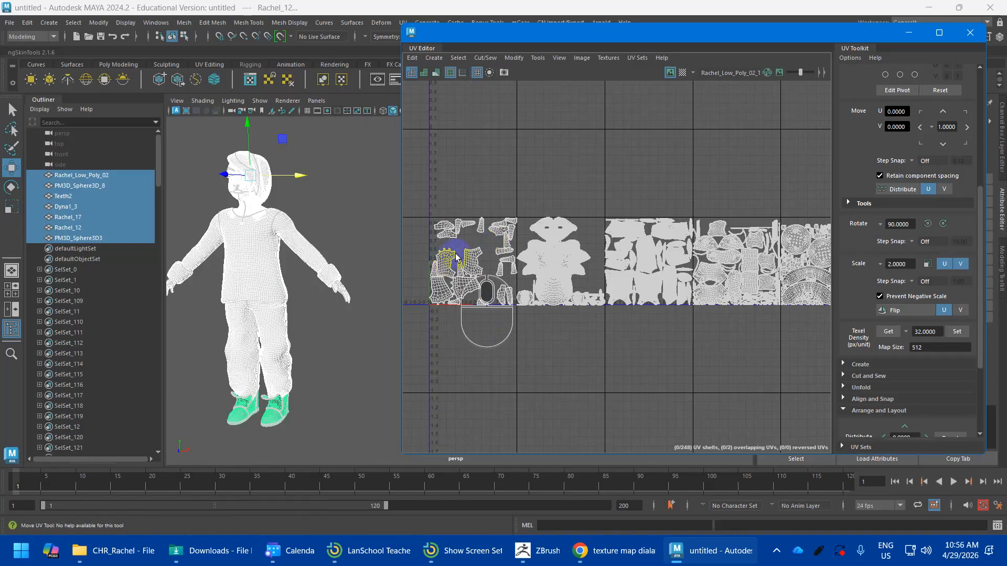
# Step: Select all UV shells in the first tile to check which parts of the character they cover, and return to object selection
pyautogui.moveTo(455, 254); pyautogui.dragTo(412, 238, button='right')
pyautogui.moveTo(404, 209); pyautogui.dragTo(516, 320)
pyautogui.keyDown('alt'); pyautogui.moveTo(503, 337); pyautogui.dragTo(429, 342, button='middle'); pyautogui.keyUp('alt')
pyautogui.scroll(3, 600, 225)
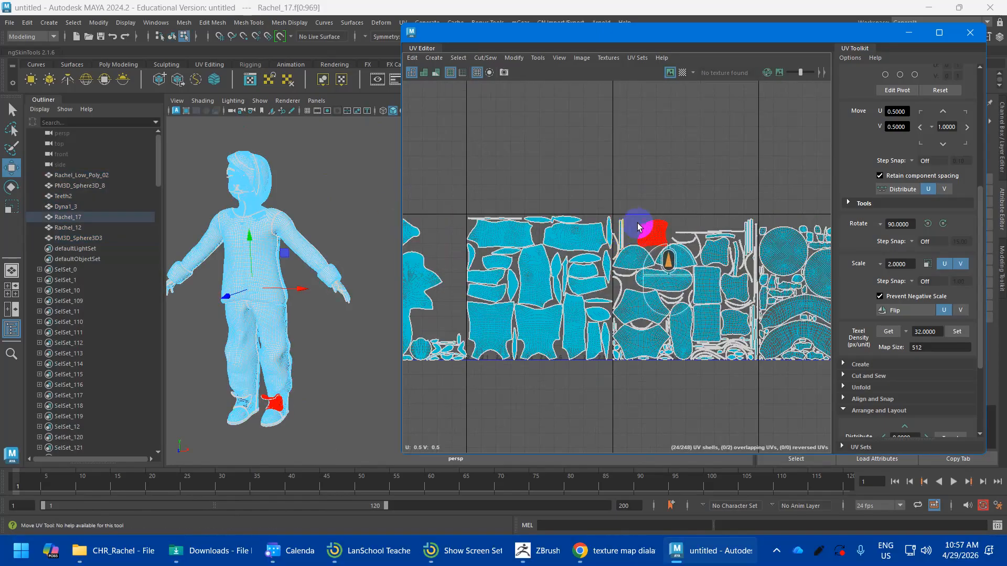
pyautogui.keyDown('alt'); pyautogui.moveTo(637, 222); pyautogui.dragTo(589, 207, button='middle'); pyautogui.keyUp('alt')
pyautogui.moveTo(272, 345); pyautogui.dragTo(300, 207, button='right')
# Step: Select Dyna1_3, Rachel_17, PM3D_Sphere3D3 and Rachel_12 individually to examine which UV tile each mesh occupies
pyautogui.click(62, 206)
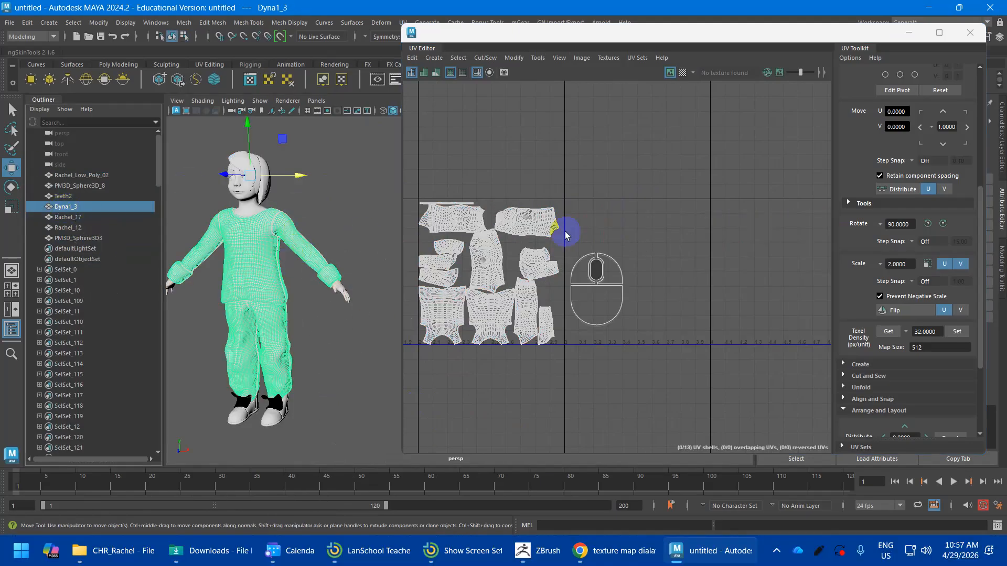
pyautogui.scroll(-1, 564, 233)
pyautogui.keyDown('alt'); pyautogui.moveTo(555, 276); pyautogui.dragTo(727, 301, button='middle'); pyautogui.keyUp('alt')
pyautogui.click(68, 217)
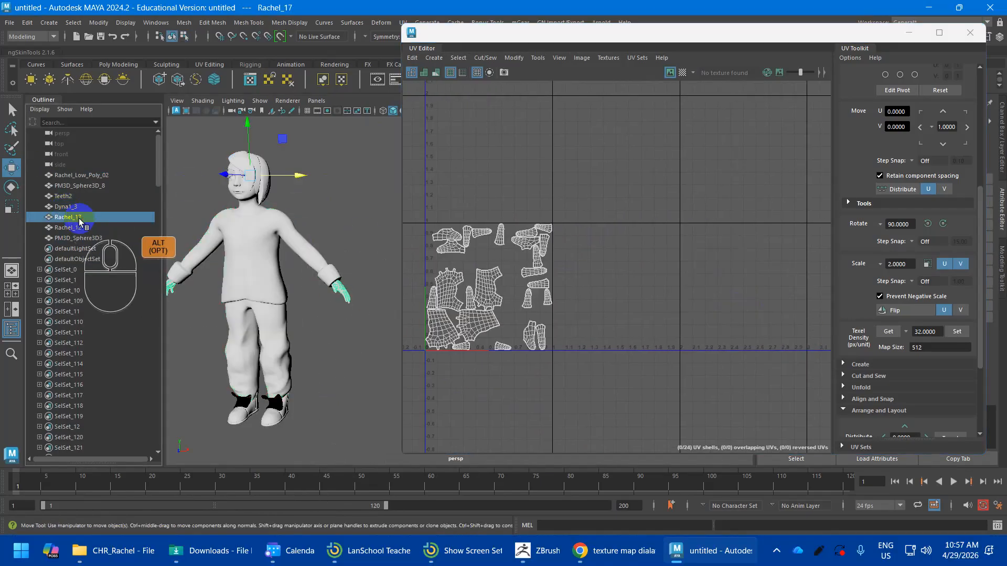
pyautogui.click(80, 238)
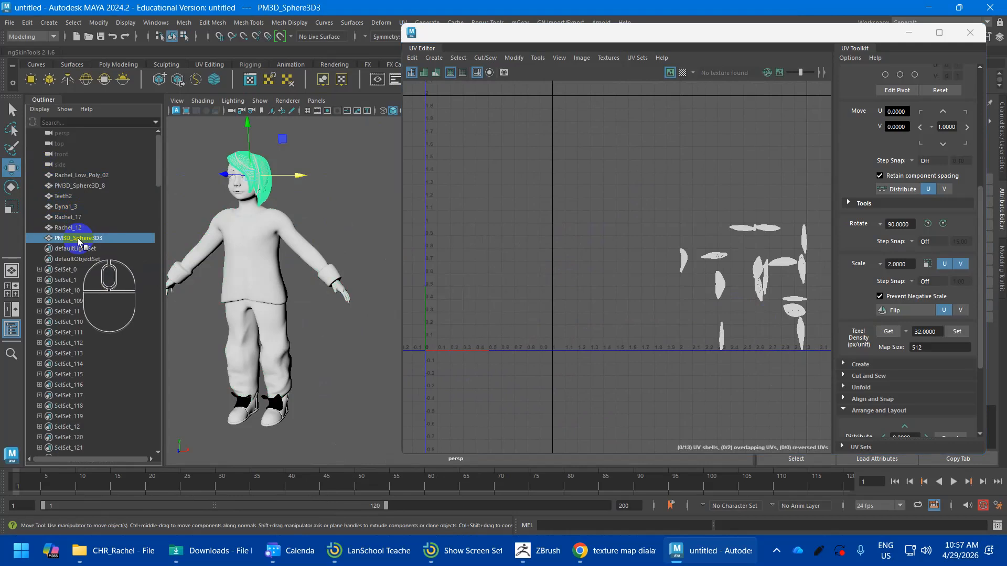
pyautogui.click(73, 228)
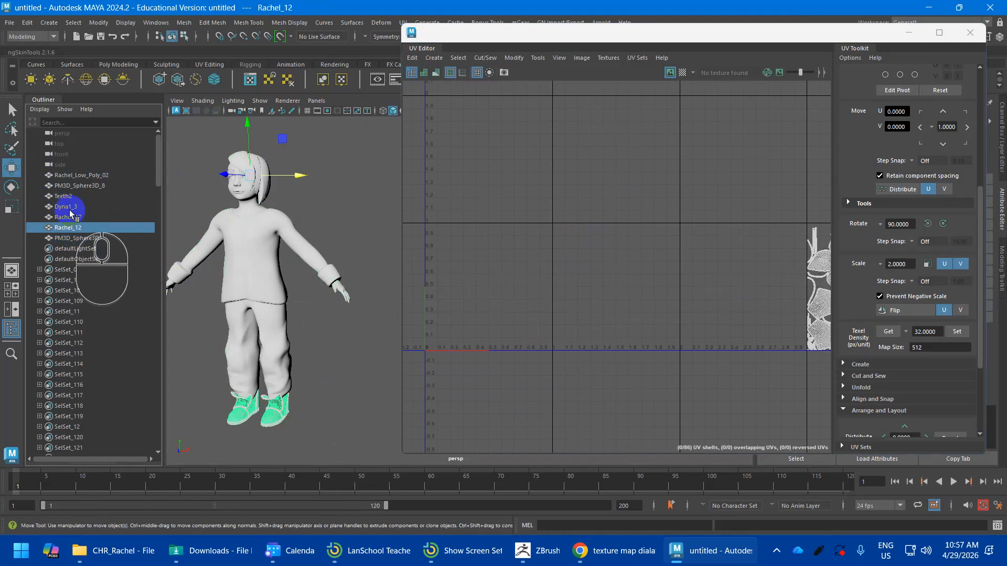
pyautogui.click(68, 208)
pyautogui.click(64, 228)
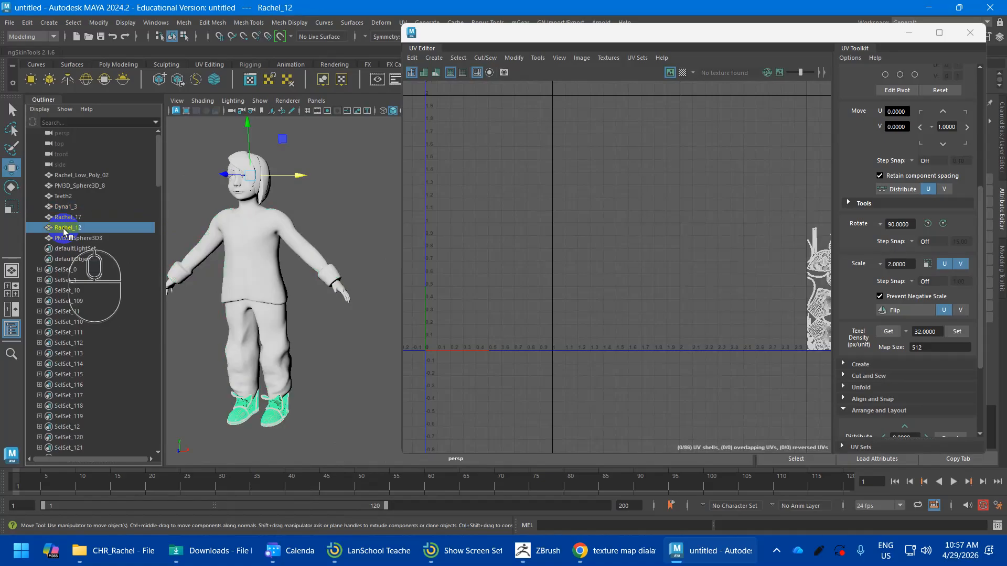
pyautogui.click(67, 239)
pyautogui.click(67, 229)
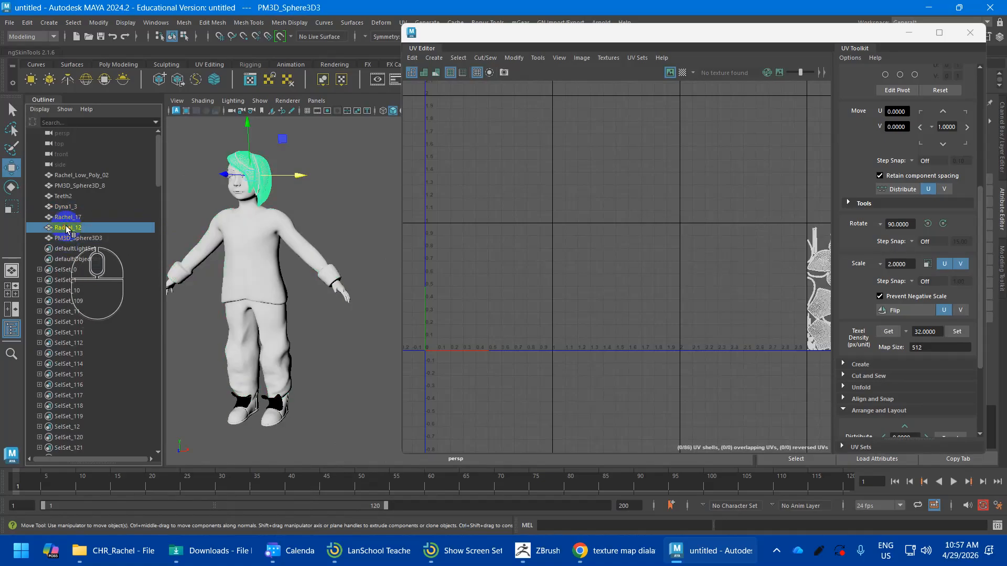
pyautogui.scroll(-1, 683, 392)
pyautogui.keyDown('alt'); pyautogui.moveTo(735, 336); pyautogui.dragTo(499, 307, button='middle'); pyautogui.keyUp('alt')
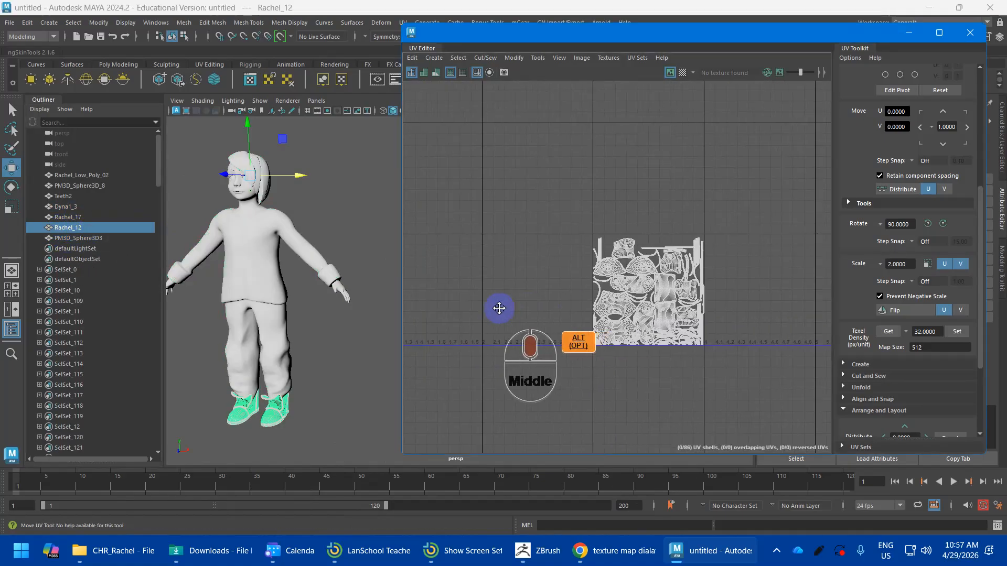
pyautogui.scroll(-3, 67, 226)
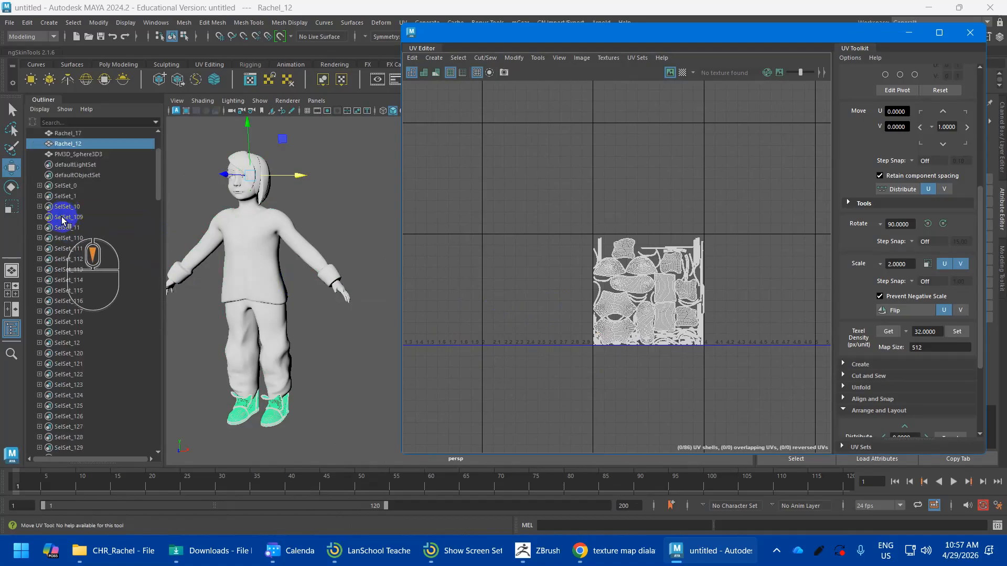
pyautogui.scroll(3, 62, 220)
# Step: Select Rachel_17 and Rachel_12 together and unfold all of their UV shells
pyautogui.click(63, 217)
pyautogui.scroll(-1, 637, 318)
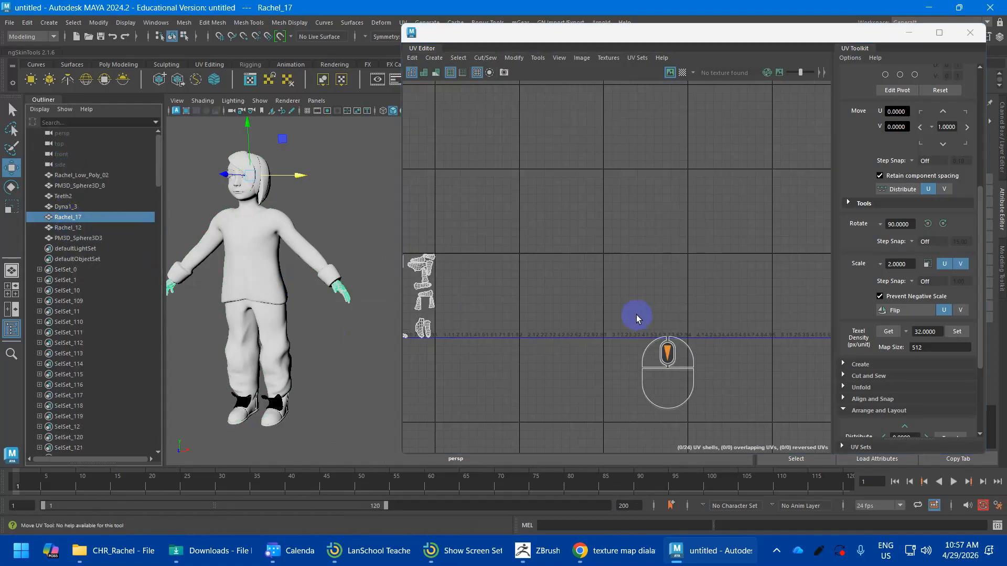
pyautogui.keyDown('alt'); pyautogui.moveTo(529, 281); pyautogui.dragTo(699, 286, button='middle'); pyautogui.keyUp('alt')
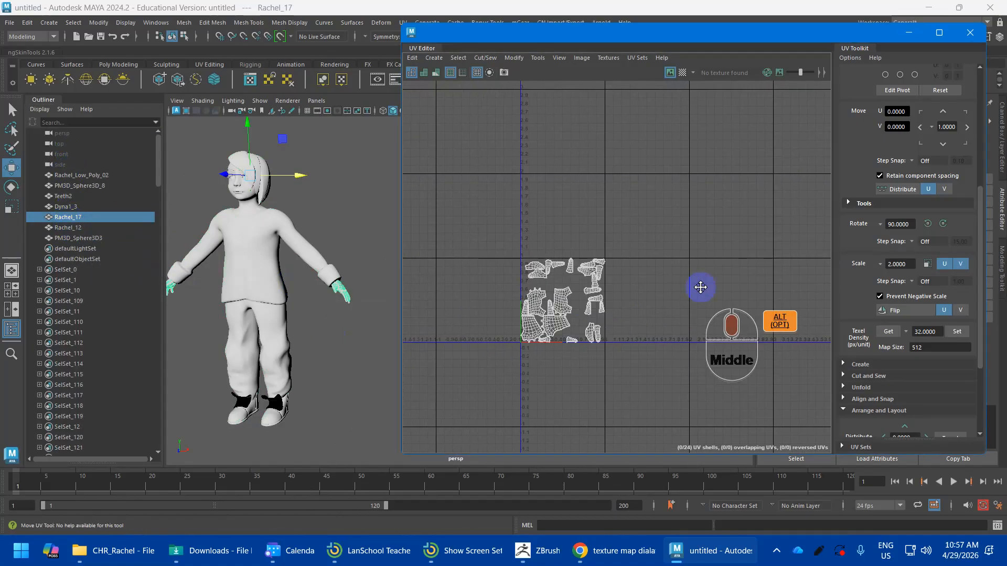
pyautogui.keyDown('ctrl'); pyautogui.click(74, 228); pyautogui.keyUp('ctrl')
pyautogui.moveTo(583, 272); pyautogui.dragTo(536, 256, button='right')
pyautogui.moveTo(448, 214); pyautogui.dragTo(861, 394)
pyautogui.keyDown('alt'); pyautogui.moveTo(713, 367); pyautogui.dragTo(659, 308, button='middle'); pyautogui.keyUp('alt')
pyautogui.keyDown('shift'); pyautogui.moveTo(670, 285); pyautogui.dragTo(560, 282, button='right'); pyautogui.keyUp('shift')
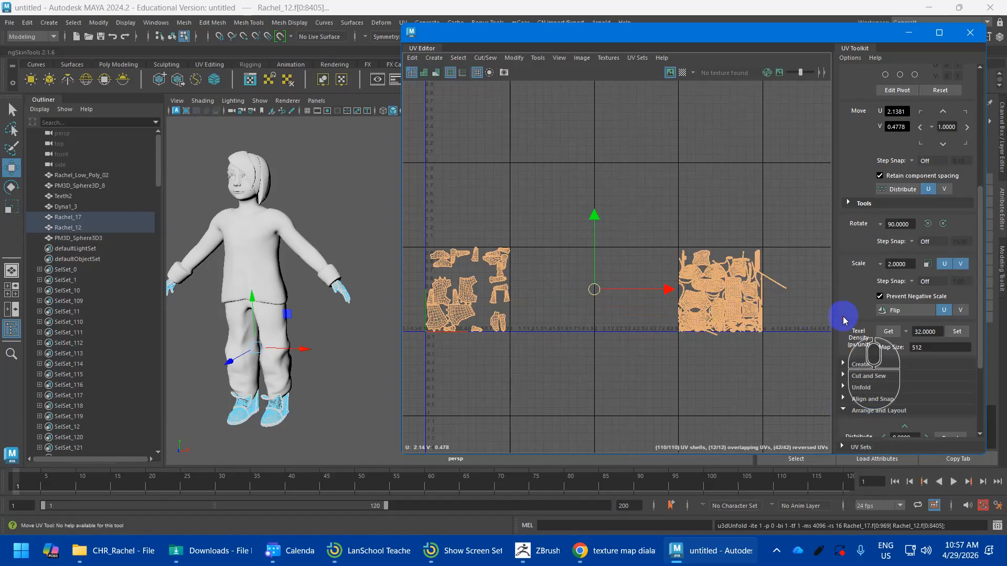
# Step: Orient the selected hand and shoe shells and pack them into the first UV tile with Layout
pyautogui.scroll(-4, 886, 393)
pyautogui.click(870, 341)
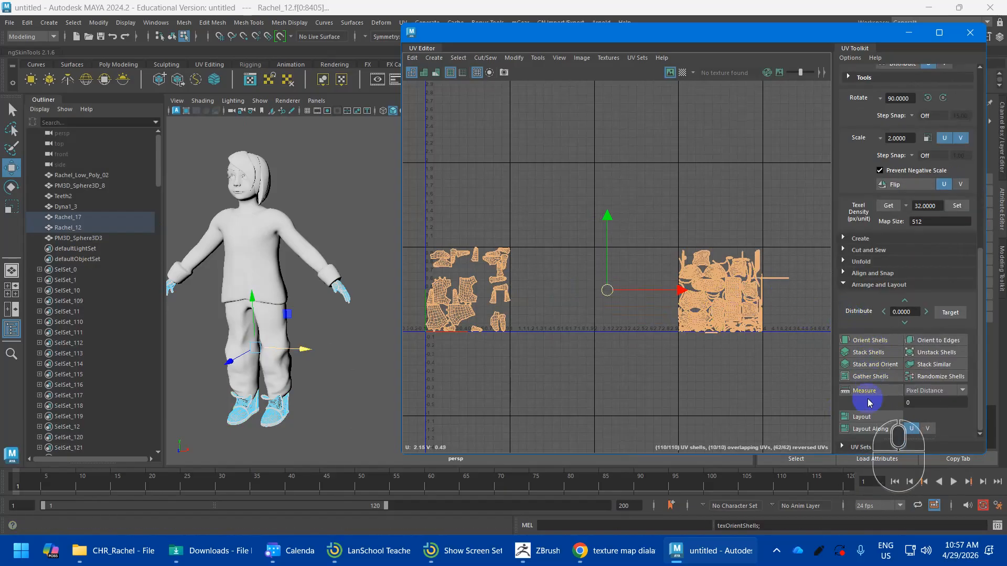
pyautogui.click(868, 418)
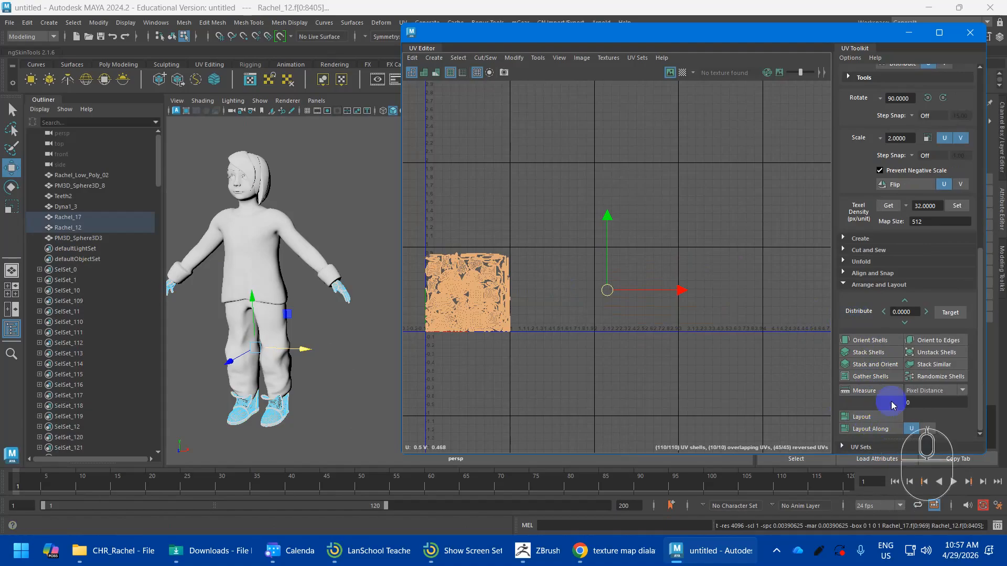
# Step: Examine the spacing and fit of the packed hand and shoe shells in the first UV tile
pyautogui.scroll(3, 569, 274)
pyautogui.keyDown('alt'); pyautogui.moveTo(548, 283); pyautogui.dragTo(801, 288, button='middle'); pyautogui.keyUp('alt')
pyautogui.scroll(3, 741, 291)
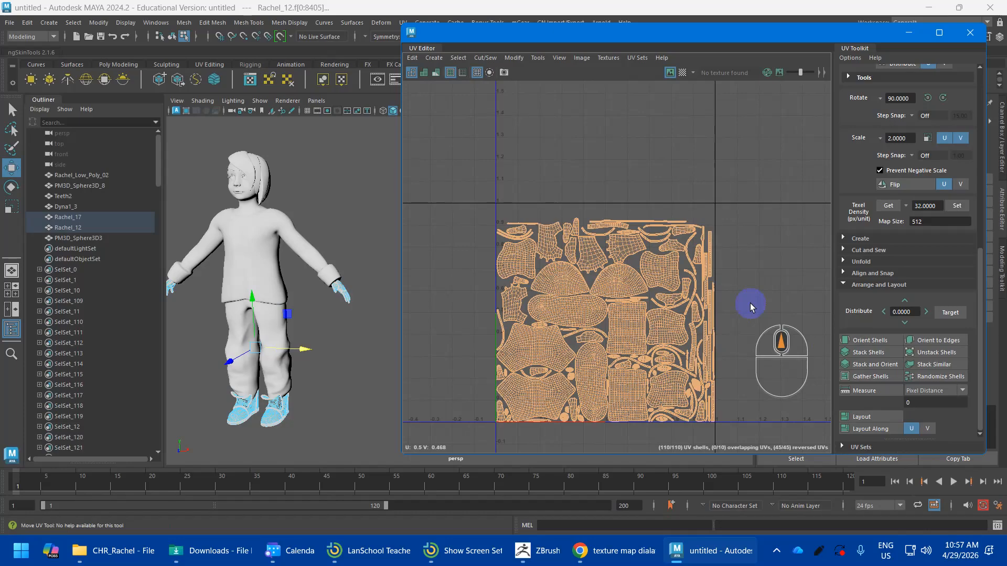
pyautogui.keyDown('alt'); pyautogui.moveTo(790, 308); pyautogui.dragTo(619, 285, button='middle'); pyautogui.keyUp('alt')
pyautogui.keyDown('alt'); pyautogui.scroll(-5, 661, 281); pyautogui.keyUp('alt')
pyautogui.keyDown('alt'); pyautogui.scroll(-3, 621, 287); pyautogui.keyUp('alt')
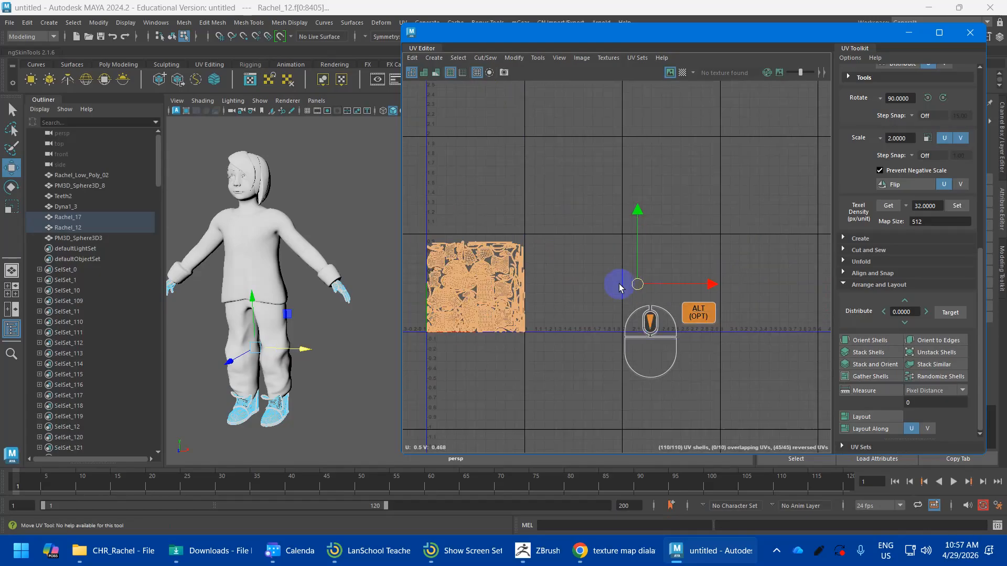
pyautogui.keyDown('alt'); pyautogui.moveTo(690, 317); pyautogui.dragTo(680, 320, button='middle'); pyautogui.keyUp('alt')
# Step: Return to object selection, select every character mesh and examine the combined UV tiles
pyautogui.moveTo(259, 219); pyautogui.dragTo(302, 203, button='right')
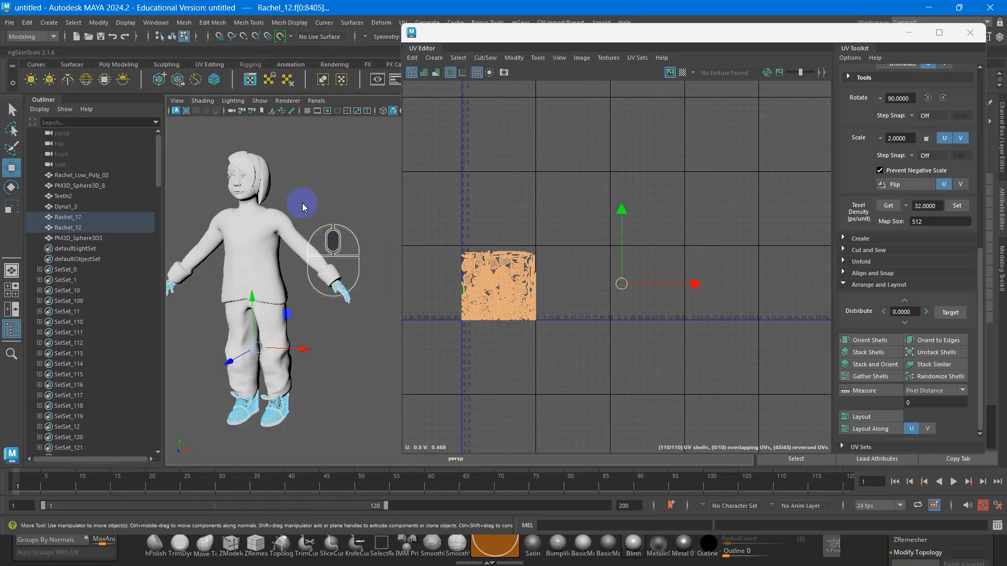
pyautogui.scroll(-6, 386, 173)
pyautogui.scroll(6, 382, 174)
pyautogui.keyDown('alt'); pyautogui.moveTo(332, 214); pyautogui.dragTo(321, 208, button='middle'); pyautogui.keyUp('alt')
pyautogui.moveTo(231, 150); pyautogui.dragTo(437, 486)
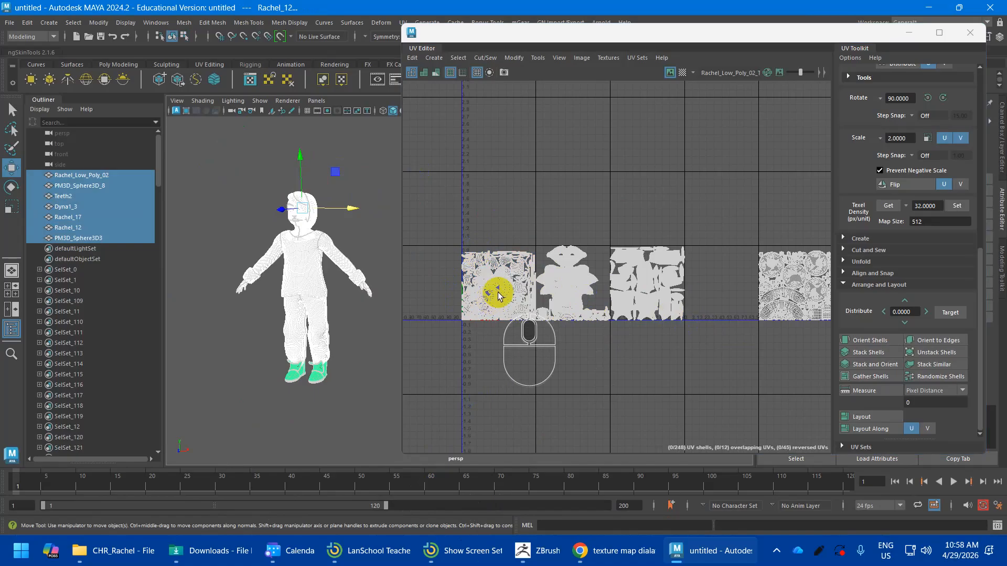
pyautogui.scroll(5, 522, 286)
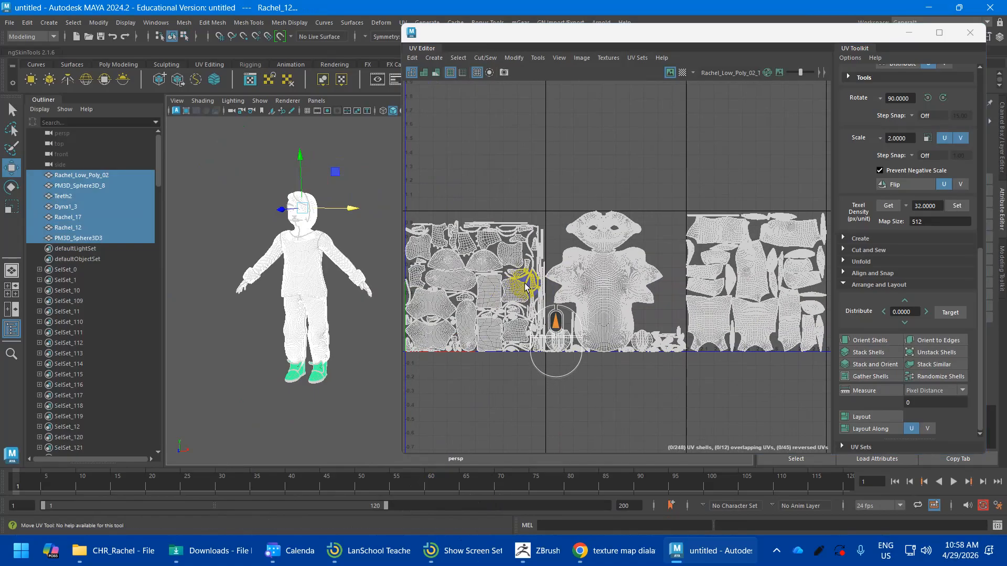
# Step: Select all hand and shoe UV shells in the first tile and move them 3 units in positive U into the empty fourth tile
pyautogui.scroll(-3, 526, 287)
pyautogui.moveTo(460, 253); pyautogui.dragTo(421, 239, button='right')
pyautogui.moveTo(395, 196); pyautogui.dragTo(550, 355)
pyautogui.click(499, 213)
pyautogui.moveTo(424, 223); pyautogui.dragTo(541, 354)
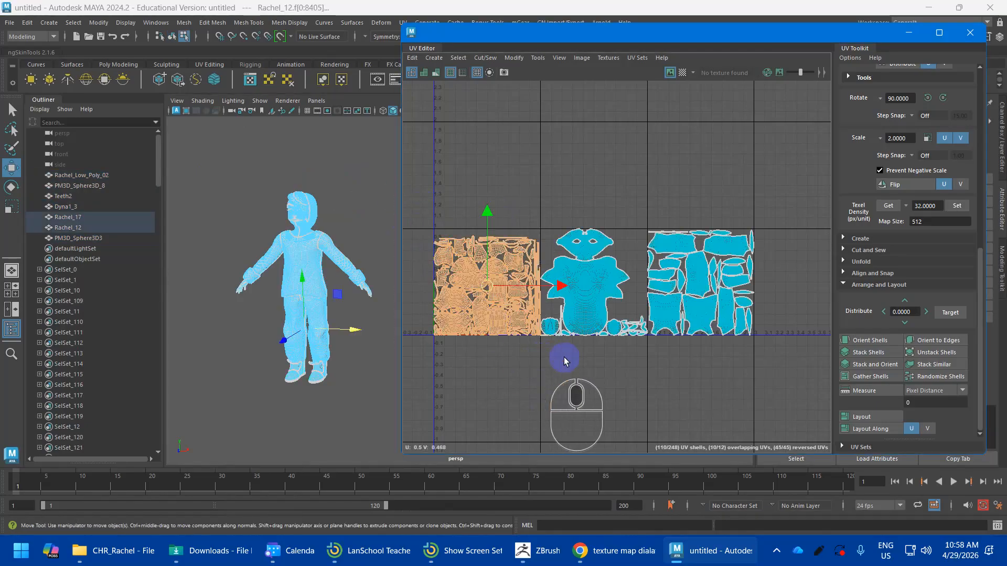
pyautogui.scroll(3, 582, 353)
pyautogui.keyDown('alt'); pyautogui.moveTo(602, 353); pyautogui.dragTo(757, 350, button='middle'); pyautogui.keyUp('alt')
pyautogui.scroll(6, 757, 352)
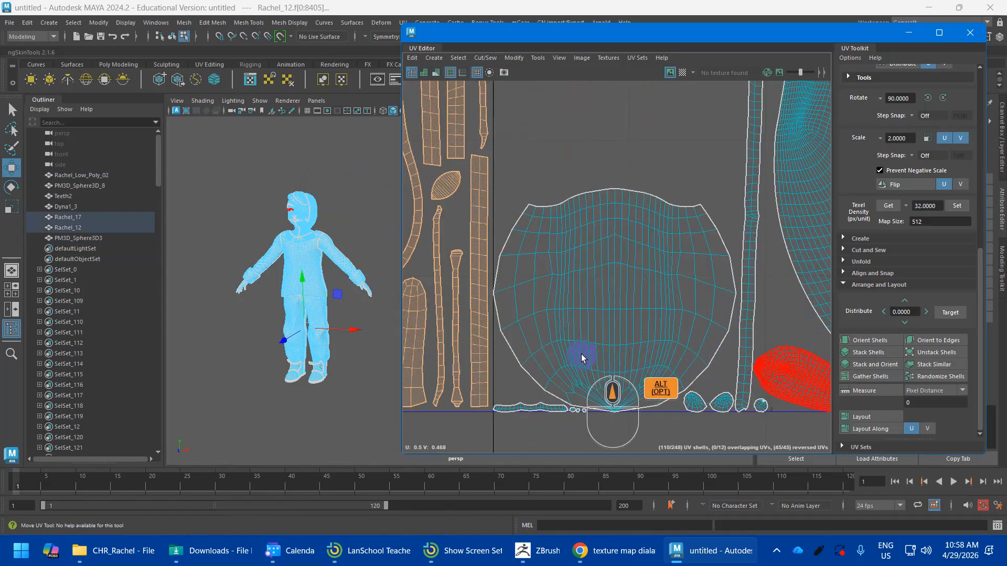
pyautogui.scroll(-8, 601, 327)
pyautogui.keyDown('alt'); pyautogui.moveTo(634, 231); pyautogui.dragTo(595, 319, button='middle'); pyautogui.keyUp('alt')
pyautogui.scroll(-5, 595, 319)
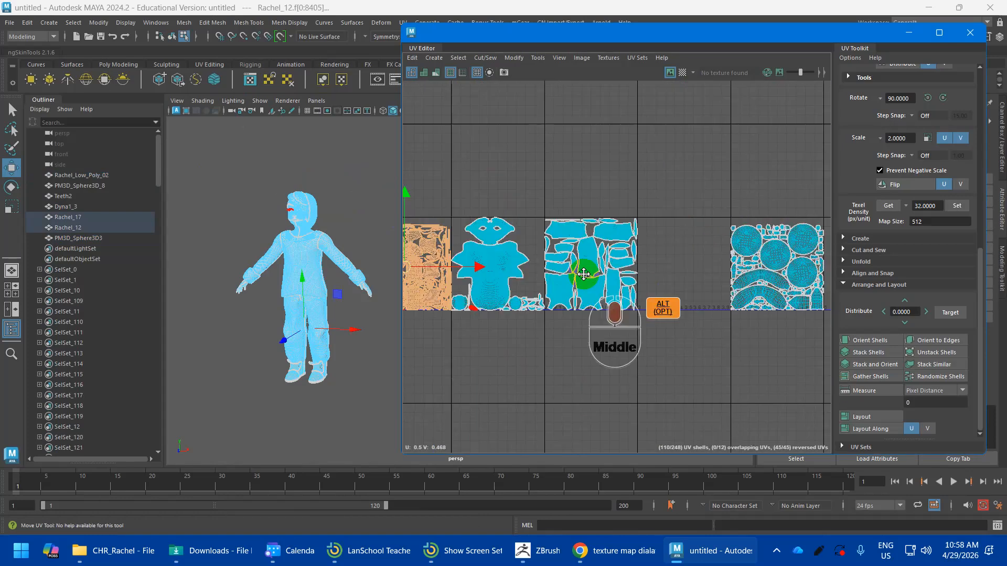
pyautogui.scroll(-3, 582, 281)
pyautogui.keyDown('alt'); pyautogui.moveTo(589, 281); pyautogui.dragTo(755, 282, button='middle'); pyautogui.keyUp('alt')
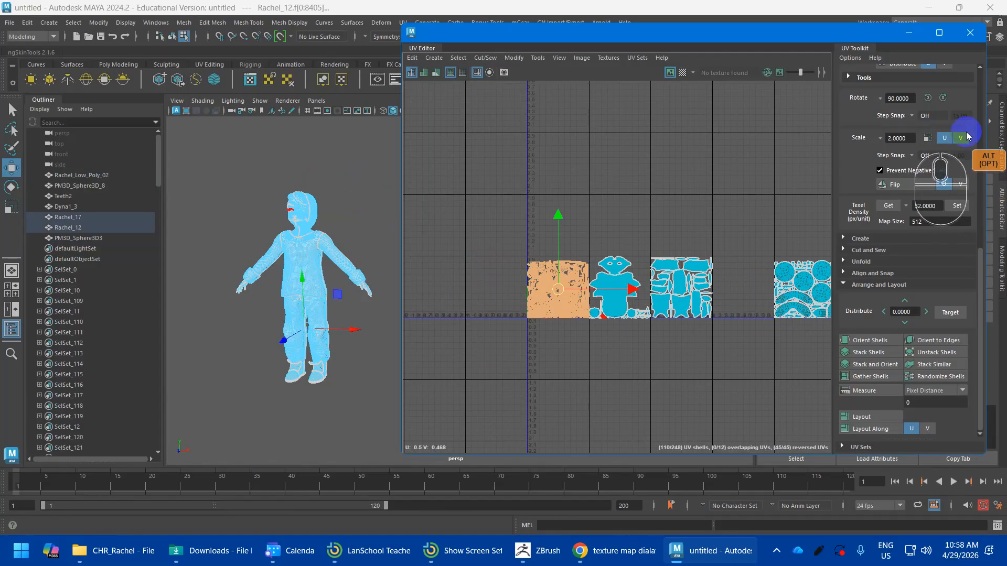
pyautogui.scroll(4, 970, 136)
pyautogui.click(970, 128)
pyautogui.click(970, 128)
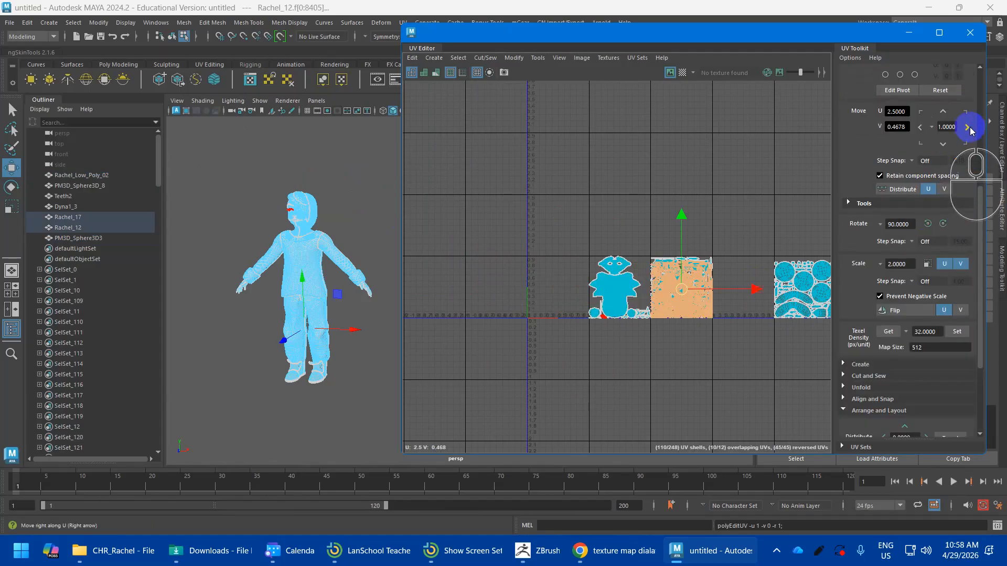
pyautogui.click(970, 128)
# Step: Move the Rachel_Low_Poly_02 head shells 1 unit in negative U into the first tile, and hide the texture image behind them
pyautogui.moveTo(539, 229); pyautogui.dragTo(649, 337)
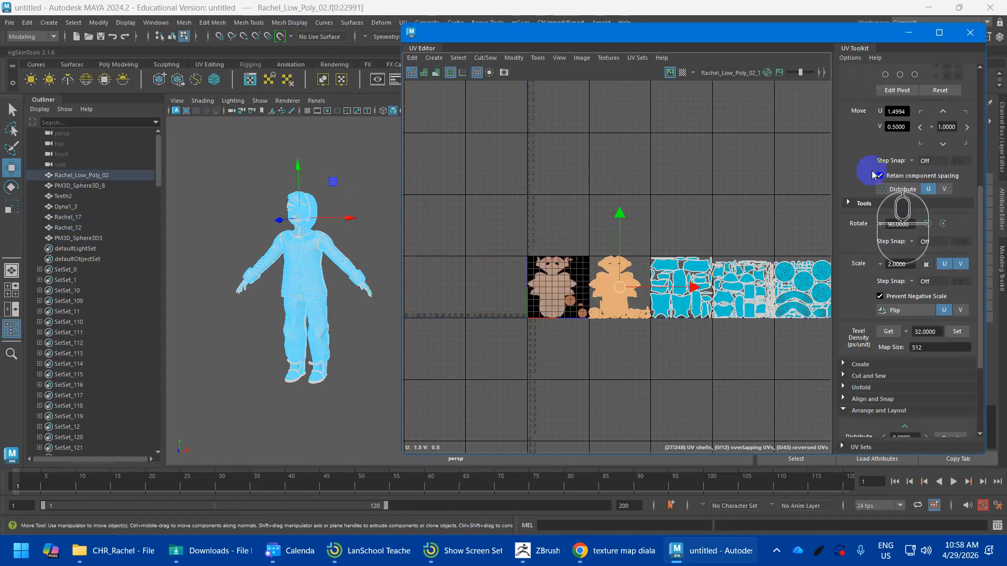
pyautogui.click(921, 128)
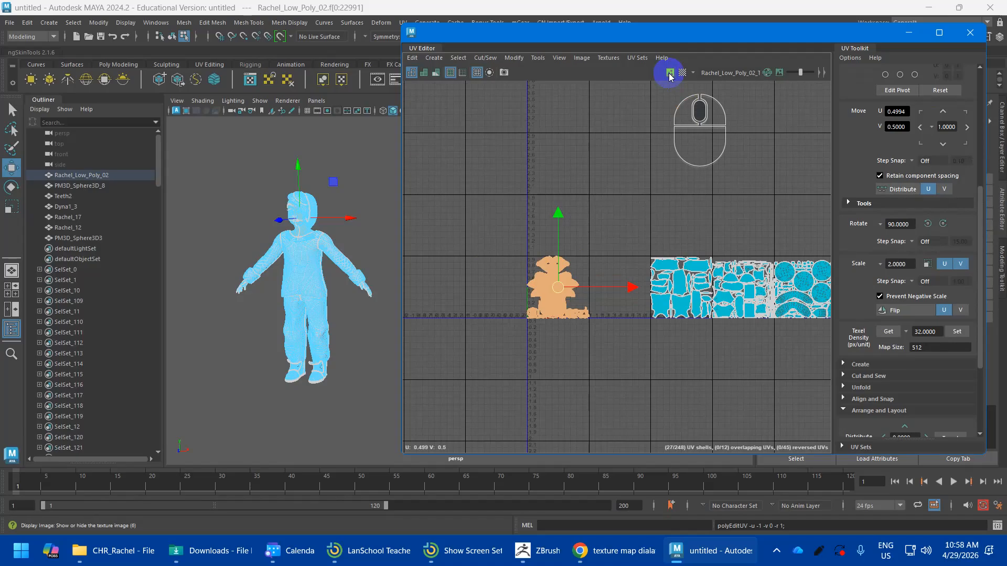
pyautogui.scroll(3, 669, 77)
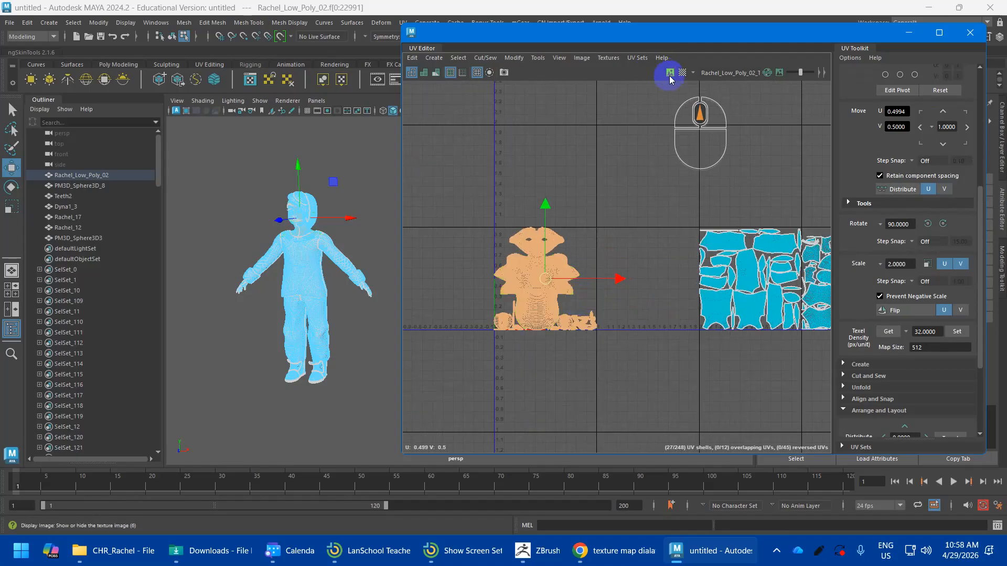
pyautogui.scroll(4, 612, 280)
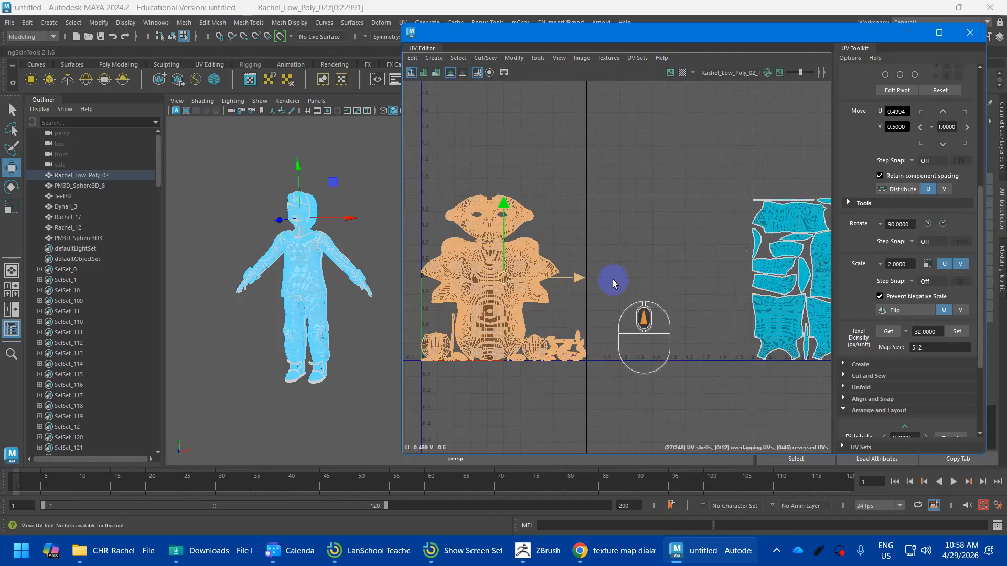
pyautogui.keyDown('alt'); pyautogui.moveTo(613, 281); pyautogui.dragTo(719, 276, button='middle'); pyautogui.keyUp('alt')
pyautogui.scroll(3, 292, 234)
pyautogui.scroll(-3, 293, 234)
pyautogui.scroll(-1, 420, 278)
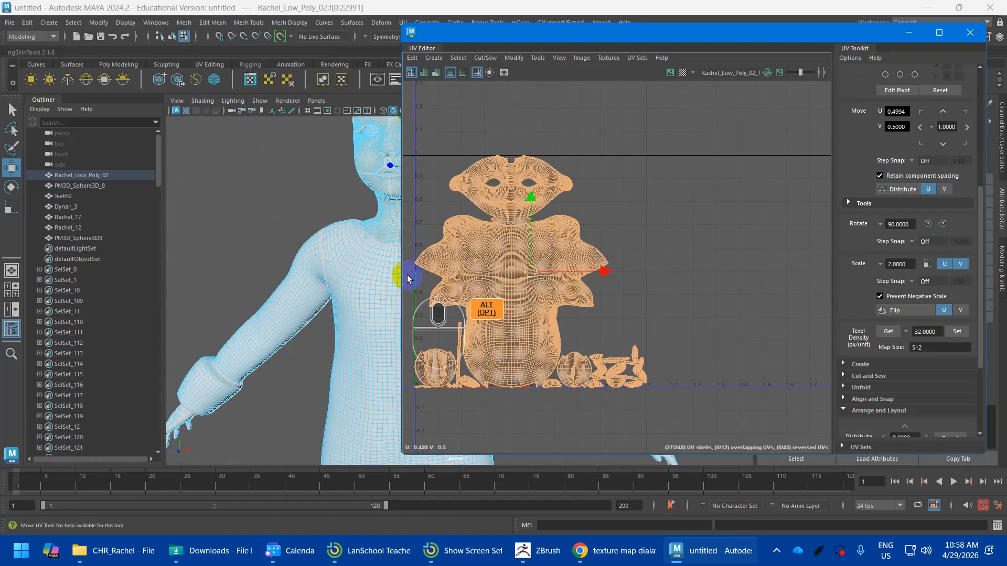
# Step: Return to object selection, select the head mesh Rachel_Low_Poly_02, and isolate and frame it in the perspective view
pyautogui.keyDown('alt'); pyautogui.moveTo(356, 210); pyautogui.dragTo(299, 291, button='middle'); pyautogui.keyUp('alt')
pyautogui.moveTo(295, 291); pyautogui.dragTo(351, 222, button='right')
pyautogui.click(245, 319)
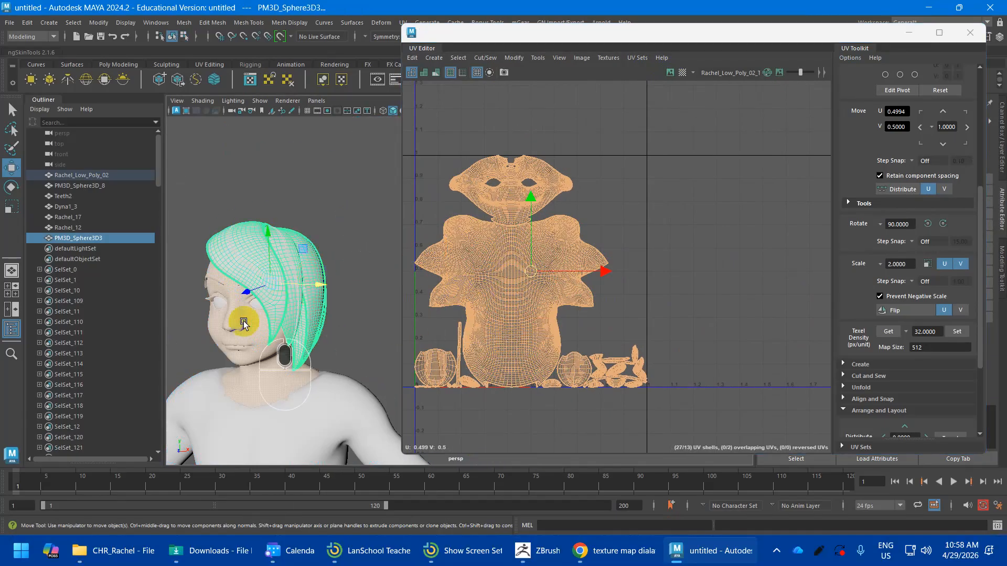
pyautogui.hotkey('ctrl', '1')
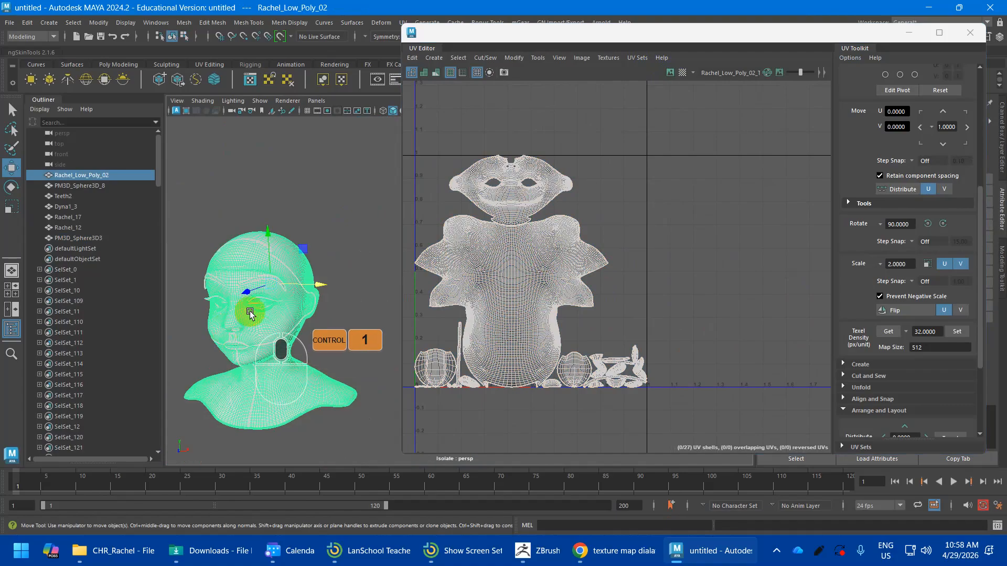
pyautogui.scroll(-3, 250, 312)
pyautogui.keyDown('alt'); pyautogui.moveTo(254, 315); pyautogui.dragTo(304, 308, button='middle'); pyautogui.keyUp('alt')
pyautogui.press('f')
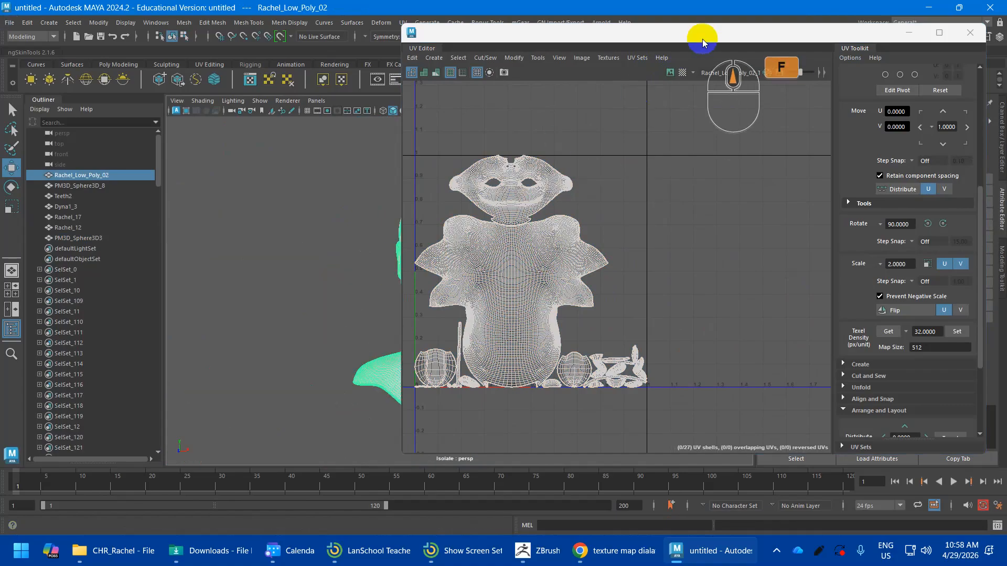
# Step: Change the viewport layout to Two Panes Side by Side, keeping the UV Editor window clear of the head
pyautogui.moveTo(701, 40); pyautogui.dragTo(356, 477)
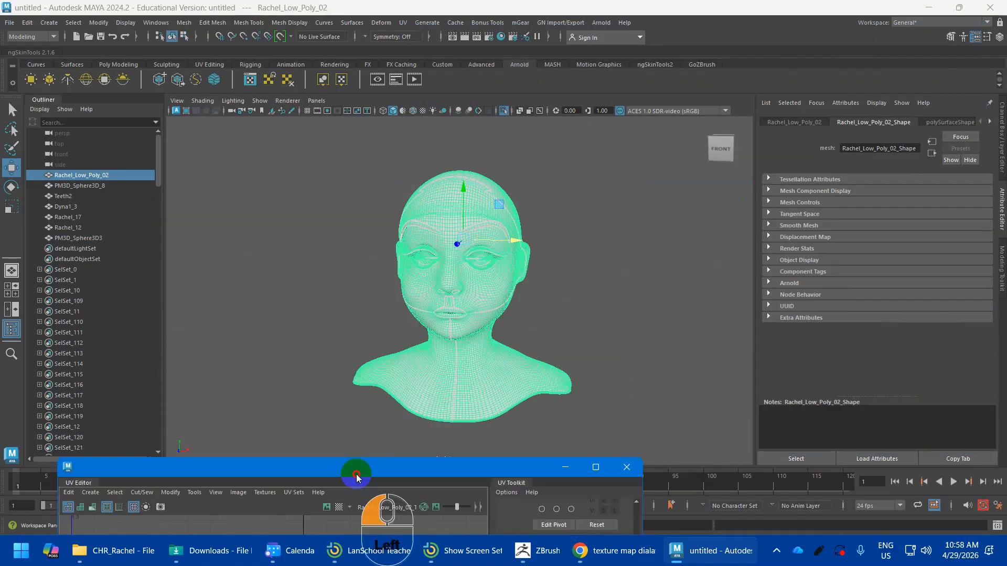
pyautogui.click(317, 101)
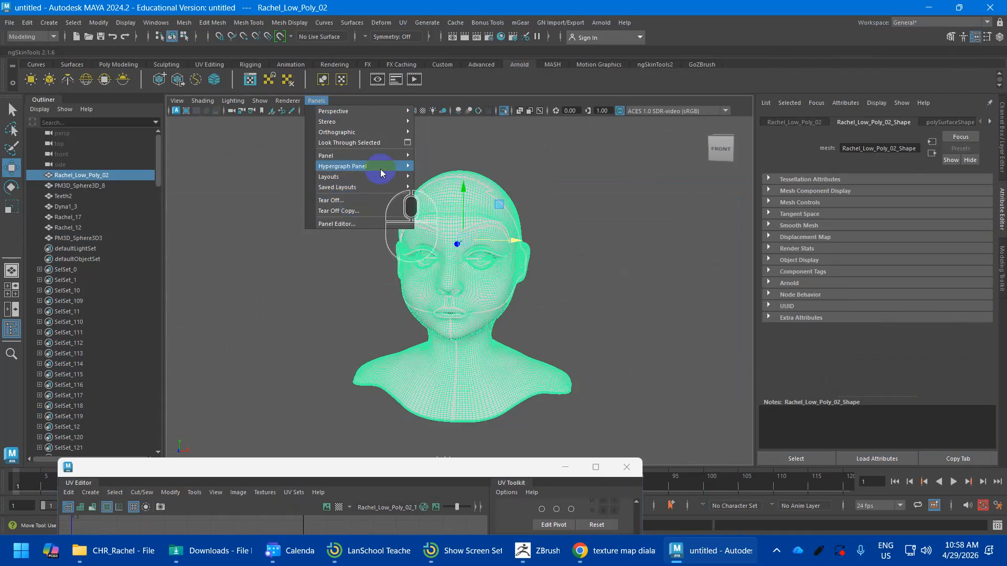
pyautogui.moveTo(395, 156)
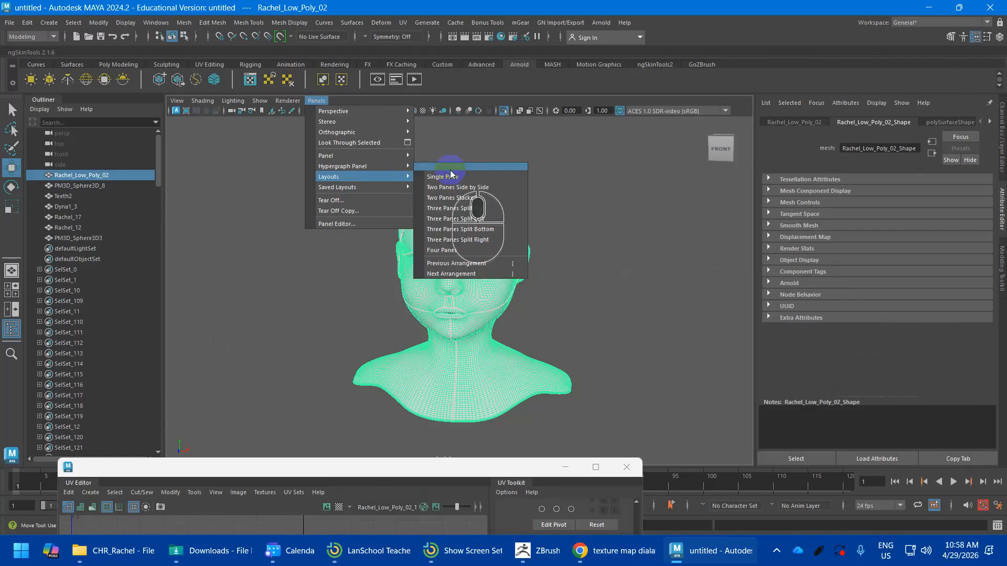
pyautogui.click(475, 188)
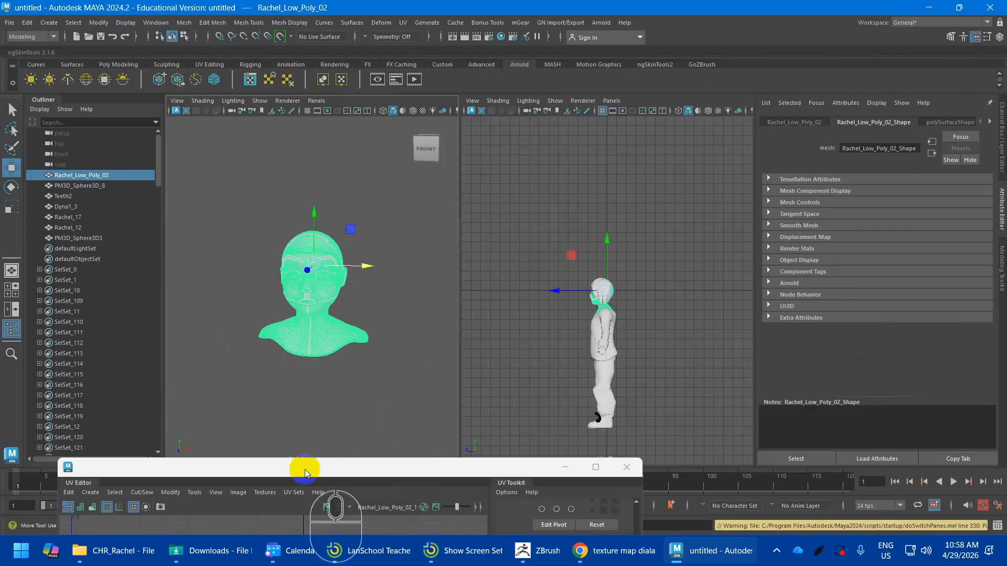
pyautogui.moveTo(303, 467); pyautogui.dragTo(691, 188)
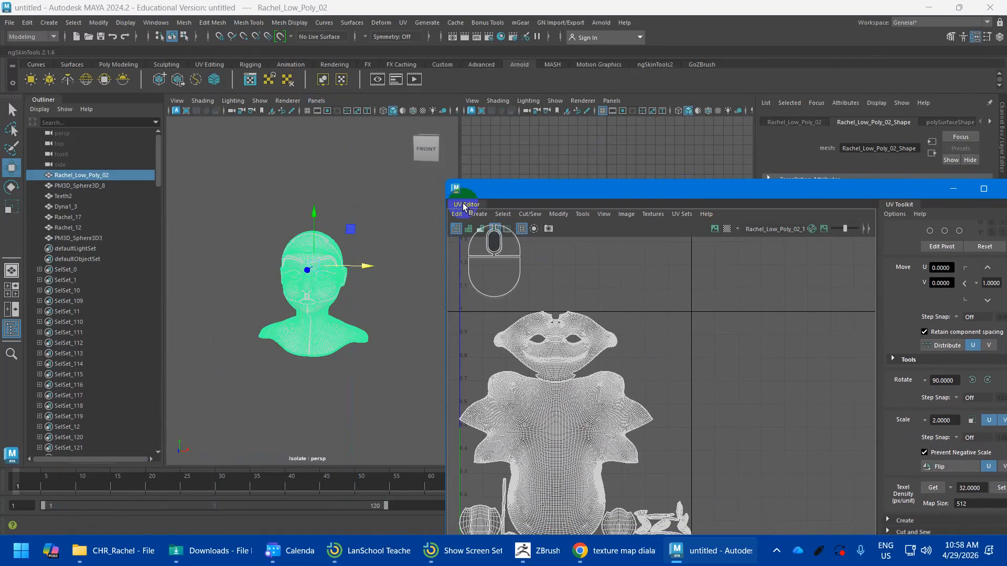
# Step: Try to dock the UV Editor into the second viewport pane
pyautogui.click(611, 100)
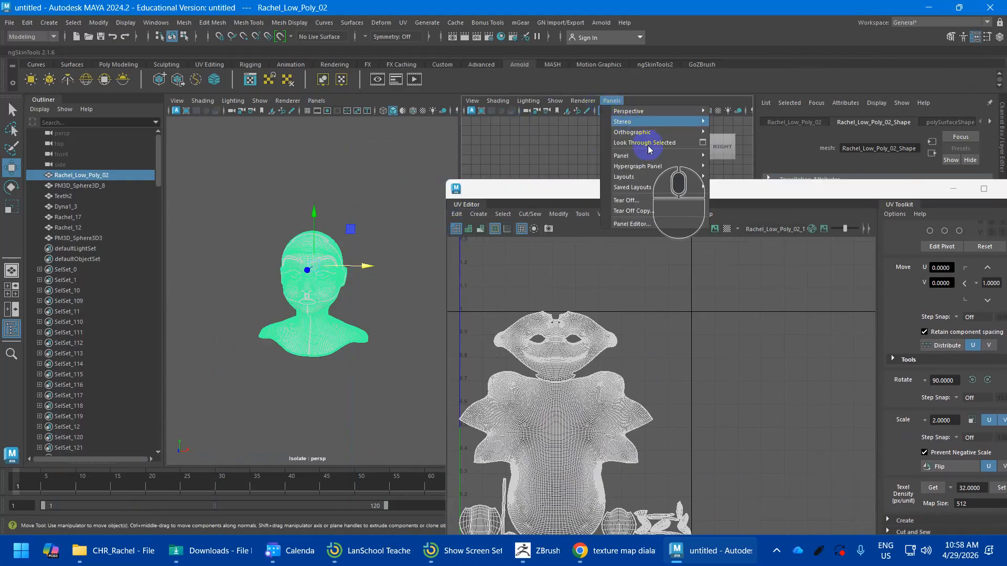
pyautogui.moveTo(650, 158)
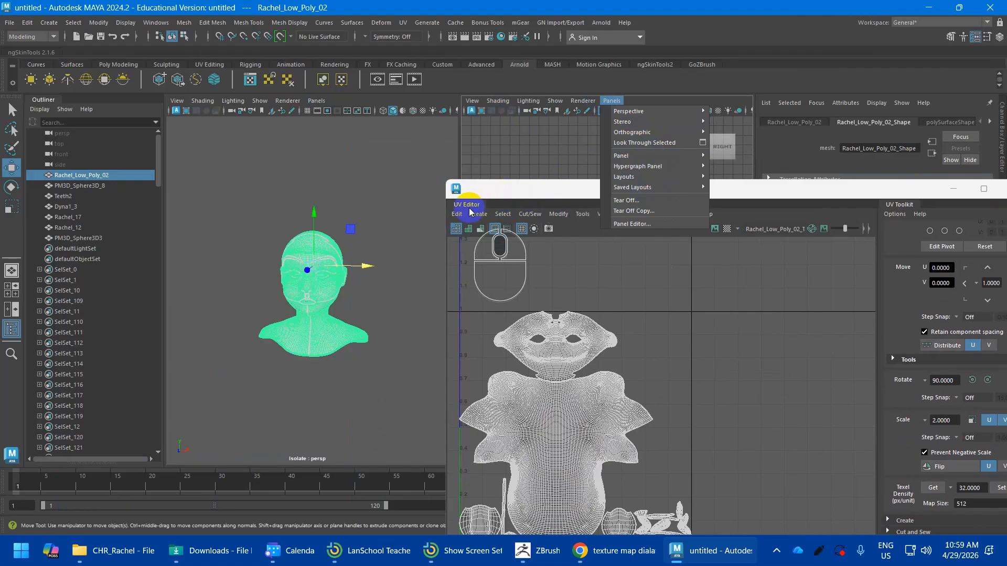
pyautogui.moveTo(506, 201); pyautogui.dragTo(690, 388)
pyautogui.moveTo(816, 399); pyautogui.dragTo(312, 257)
pyautogui.moveTo(486, 190); pyautogui.dragTo(715, 310)
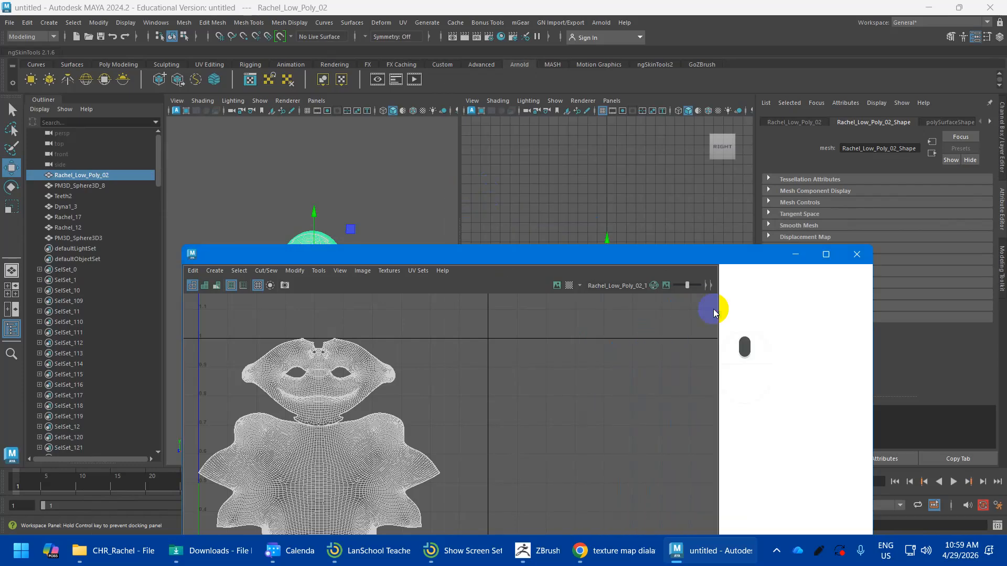
# Step: Shrink the floating UV Editor clear of the perspective view and examine the head mesh around the nose and lips
pyautogui.moveTo(498, 253); pyautogui.dragTo(553, 111)
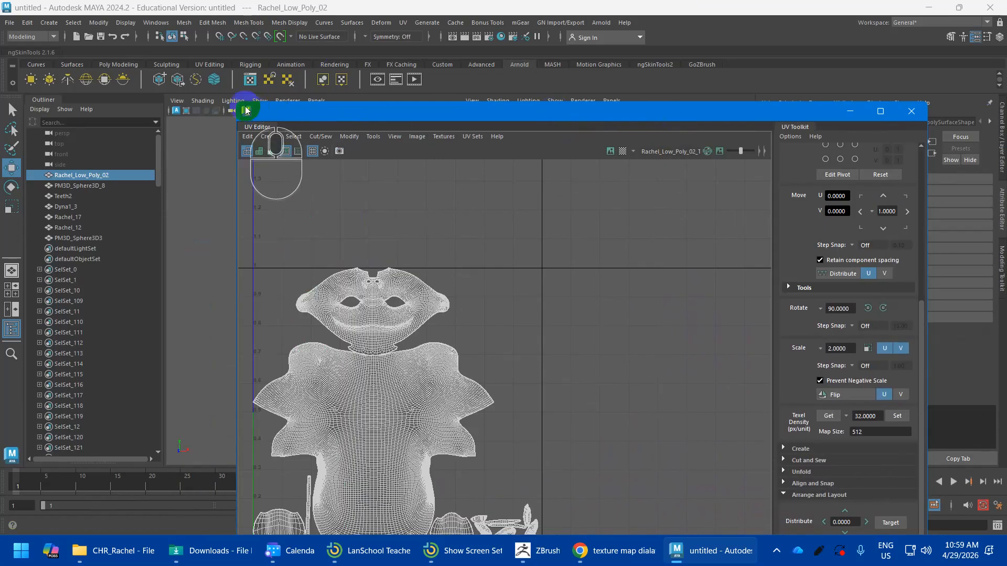
pyautogui.moveTo(246, 110); pyautogui.dragTo(588, 176)
pyautogui.scroll(5, 266, 313)
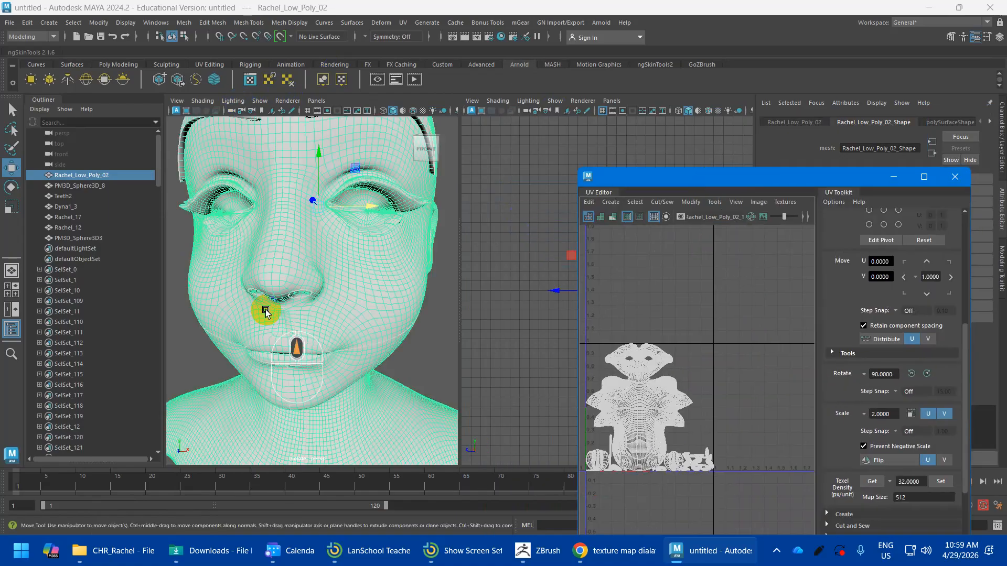
pyautogui.keyDown('alt'); pyautogui.moveTo(266, 313); pyautogui.dragTo(373, 269); pyautogui.keyUp('alt')
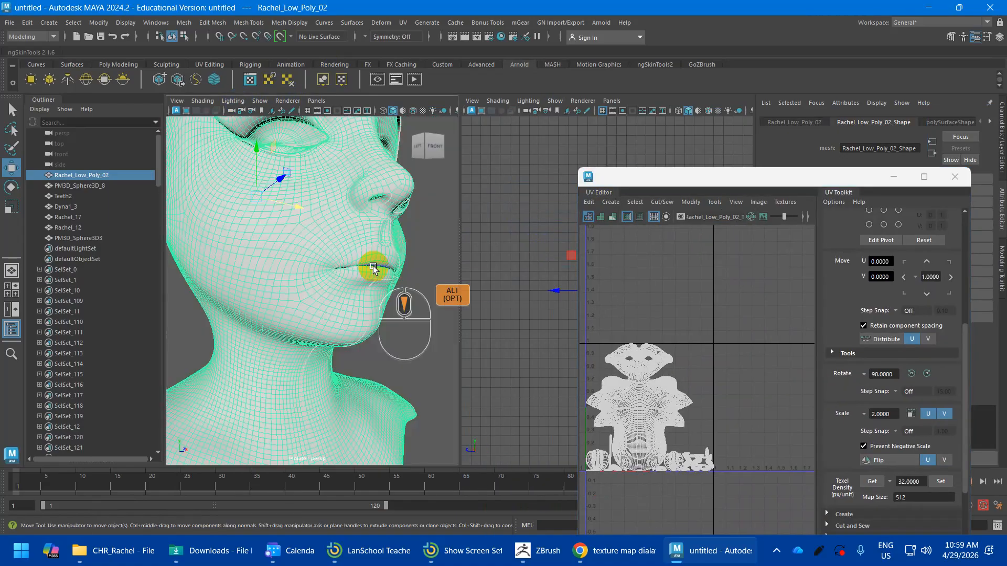
pyautogui.keyDown('alt'); pyautogui.moveTo(353, 281); pyautogui.dragTo(372, 300, button='right'); pyautogui.keyUp('alt')
pyautogui.keyDown('alt'); pyautogui.moveTo(371, 300); pyautogui.dragTo(324, 286, button='middle'); pyautogui.keyUp('alt')
pyautogui.keyDown('alt'); pyautogui.moveTo(344, 289); pyautogui.dragTo(305, 290); pyautogui.keyUp('alt')
pyautogui.keyDown('alt'); pyautogui.scroll(-4, 313, 317); pyautogui.keyUp('alt')
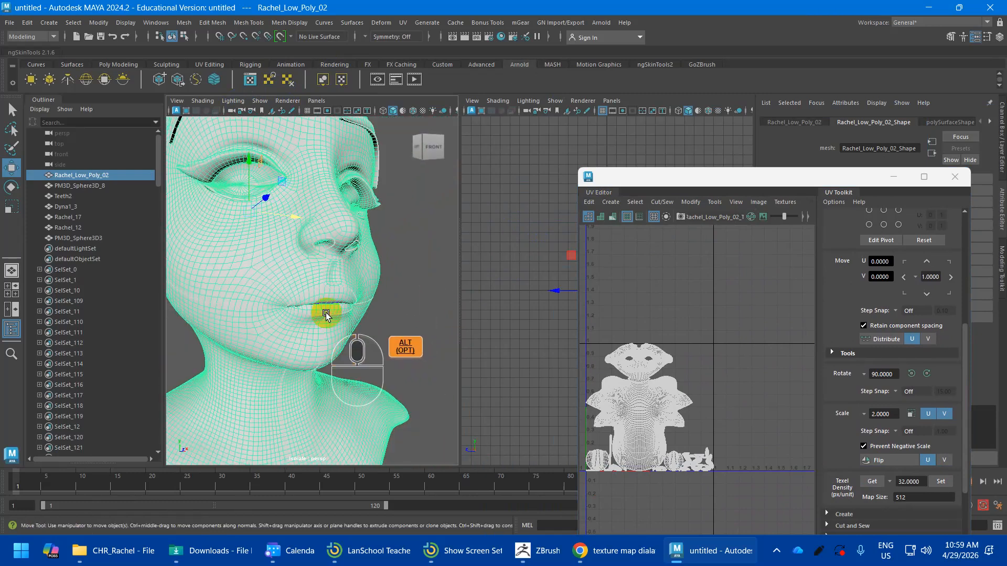
pyautogui.keyDown('alt'); pyautogui.scroll(3, 325, 315); pyautogui.keyUp('alt')
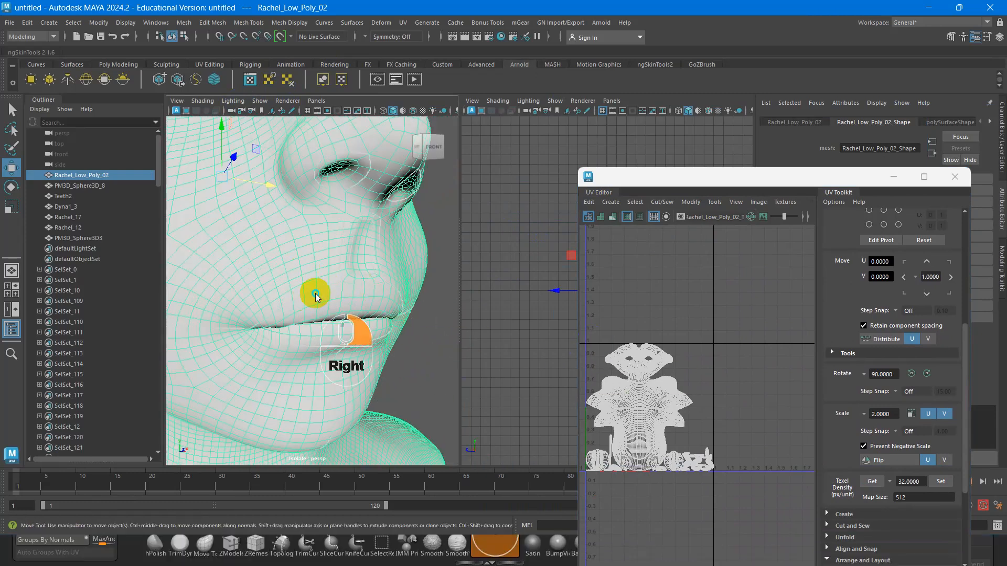
# Step: Delete the head mesh's construction history and bring up its Rachel_Low_Poly_02_lambert material attributes
pyautogui.rightClick(316, 254)
pyautogui.rightClick(355, 247)
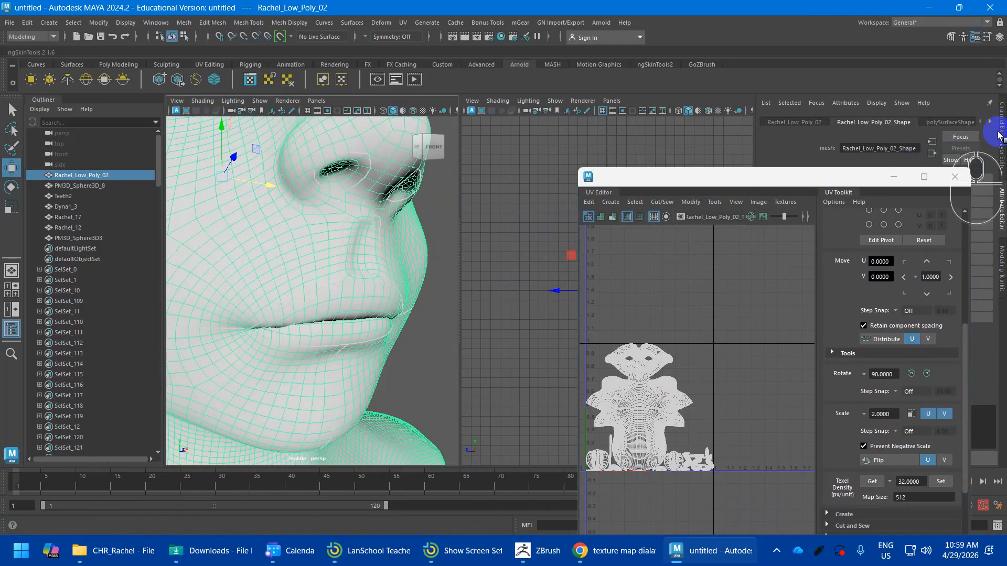
pyautogui.click(999, 135)
pyautogui.click(1001, 205)
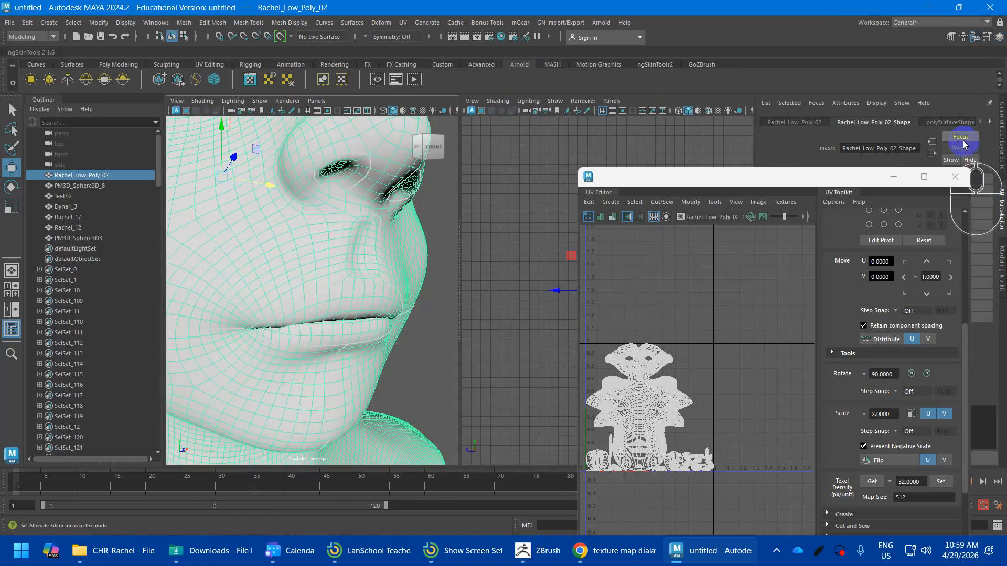
pyautogui.scroll(-3, 953, 124)
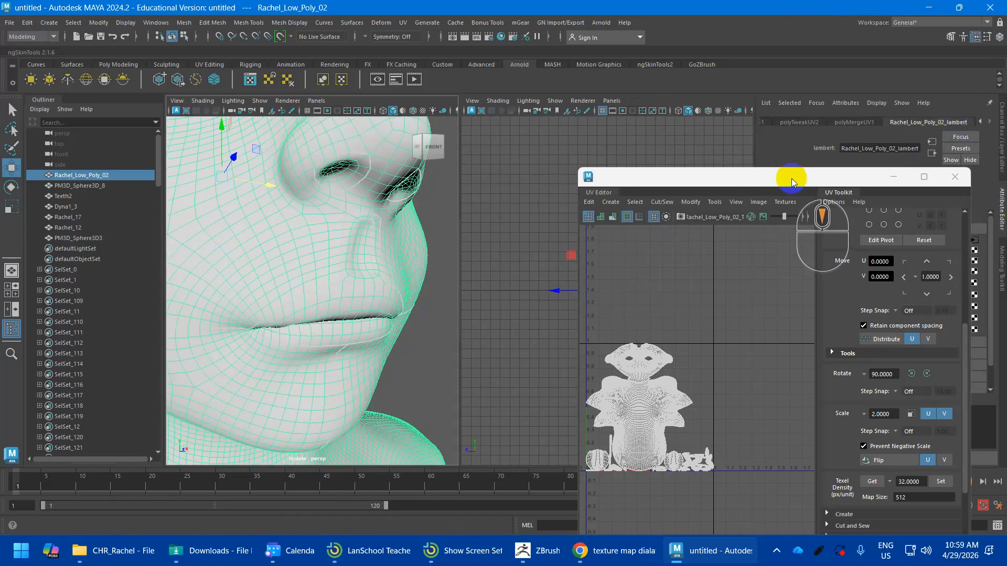
pyautogui.moveTo(791, 181); pyautogui.dragTo(747, 242)
pyautogui.hotkey('shift', 'alt', 'd')
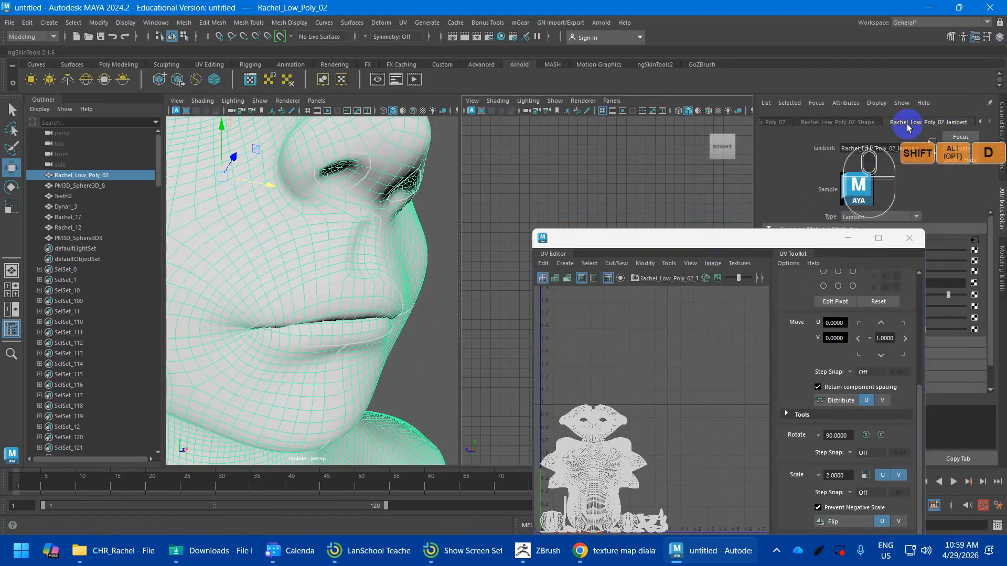
# Step: Break the texture connection on the head material's Color and darken the color to near black
pyautogui.moveTo(764, 245); pyautogui.dragTo(673, 303)
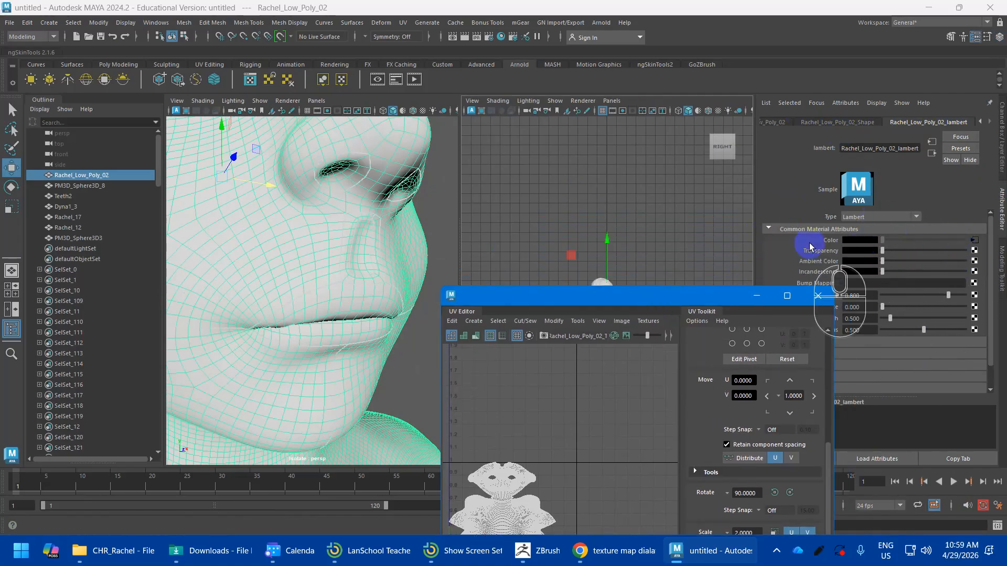
pyautogui.rightClick(826, 243)
pyautogui.click(844, 270)
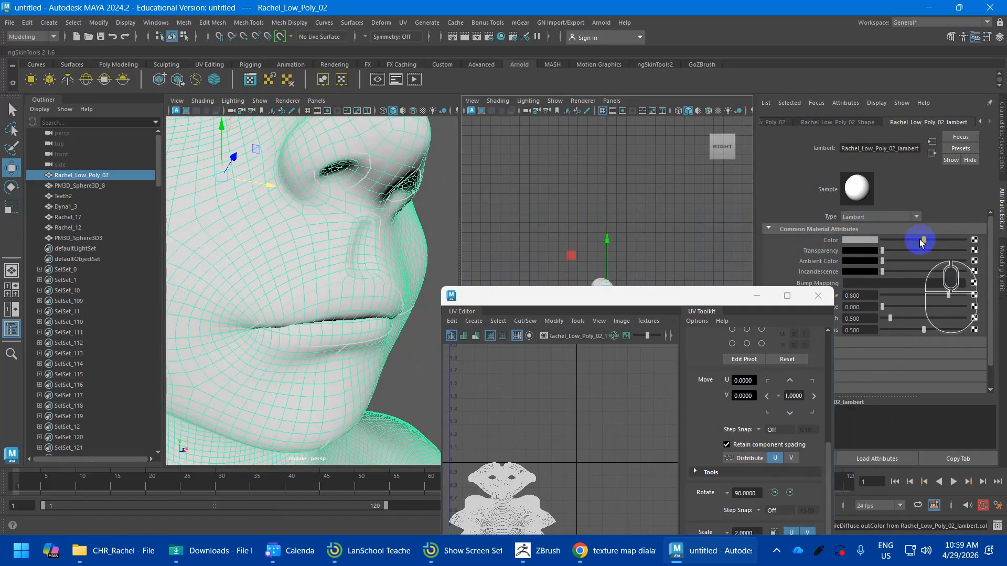
pyautogui.moveTo(922, 243); pyautogui.dragTo(888, 242)
pyautogui.moveTo(661, 301)
pyautogui.mouseDown()
pyautogui.moveTo(689, 285)
pyautogui.moveTo(742, 181)
pyautogui.mouseUp()
# Step: Examine the UV seam lines across the face, the side of the head, under the chin and down the neck
pyautogui.keyDown('alt'); pyautogui.moveTo(440, 259); pyautogui.dragTo(372, 302); pyautogui.keyUp('alt')
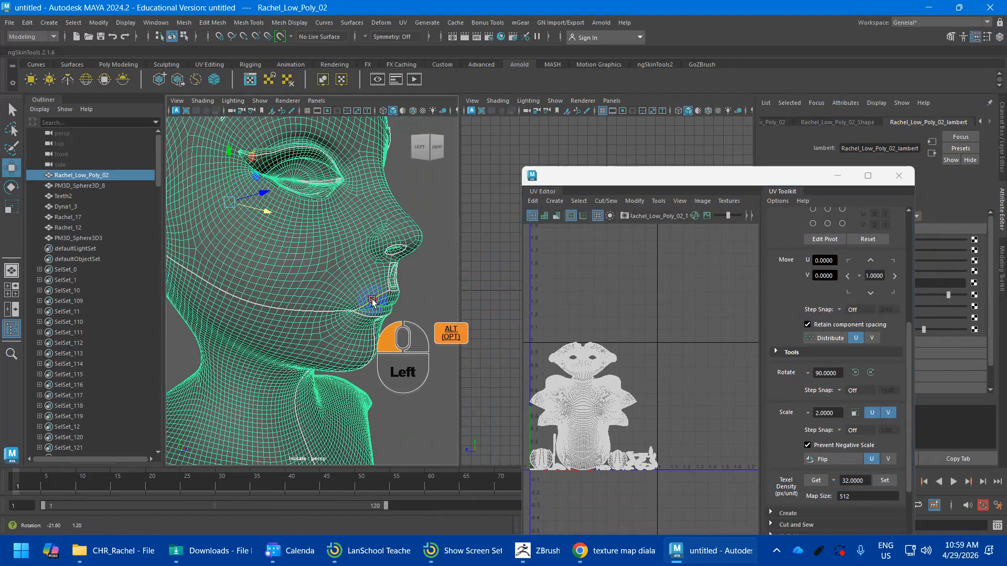
pyautogui.keyDown('alt'); pyautogui.moveTo(373, 301); pyautogui.dragTo(351, 316, button='middle'); pyautogui.keyUp('alt')
pyautogui.keyDown('alt'); pyautogui.moveTo(351, 317); pyautogui.dragTo(374, 240); pyautogui.keyUp('alt')
pyautogui.keyDown('alt'); pyautogui.scroll(-7, 333, 376); pyautogui.keyUp('alt')
pyautogui.keyDown('alt'); pyautogui.moveTo(342, 368); pyautogui.dragTo(325, 302, button='middle'); pyautogui.keyUp('alt')
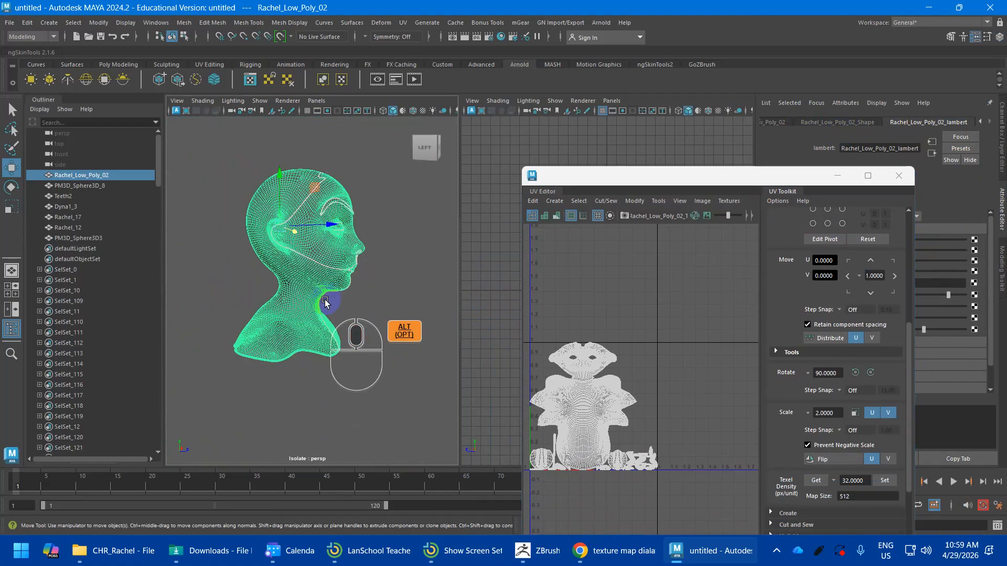
pyautogui.keyDown('alt'); pyautogui.scroll(5, 312, 319); pyautogui.keyUp('alt')
pyautogui.keyDown('alt'); pyautogui.moveTo(312, 319); pyautogui.dragTo(269, 268); pyautogui.keyUp('alt')
pyautogui.keyDown('alt'); pyautogui.scroll(-3, 321, 243); pyautogui.keyUp('alt')
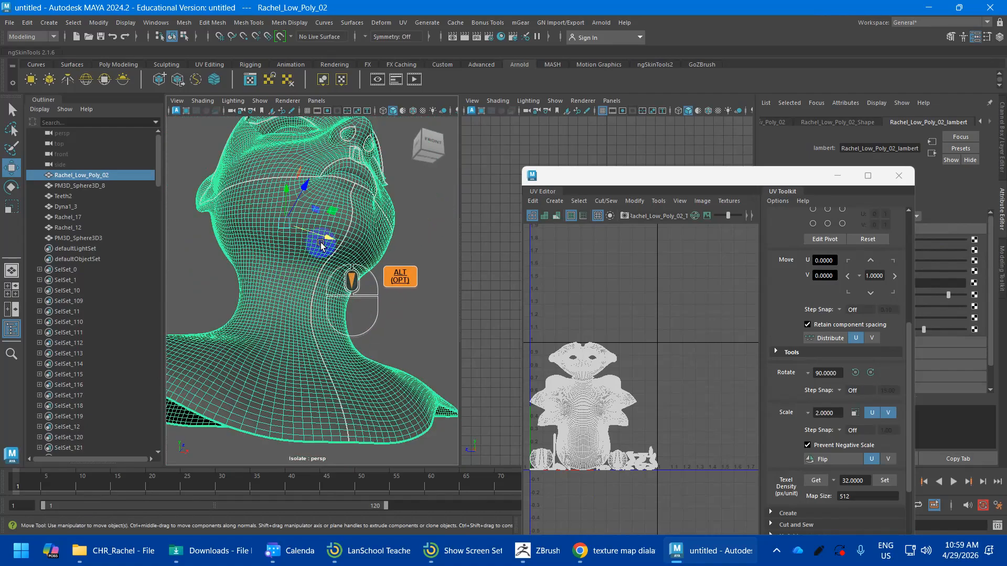
# Step: Move the floating UV Editor slightly farther from the perspective view and close in on the face shell
pyautogui.keyDown('alt'); pyautogui.moveTo(321, 245); pyautogui.dragTo(367, 293); pyautogui.keyUp('alt')
pyautogui.click(646, 180)
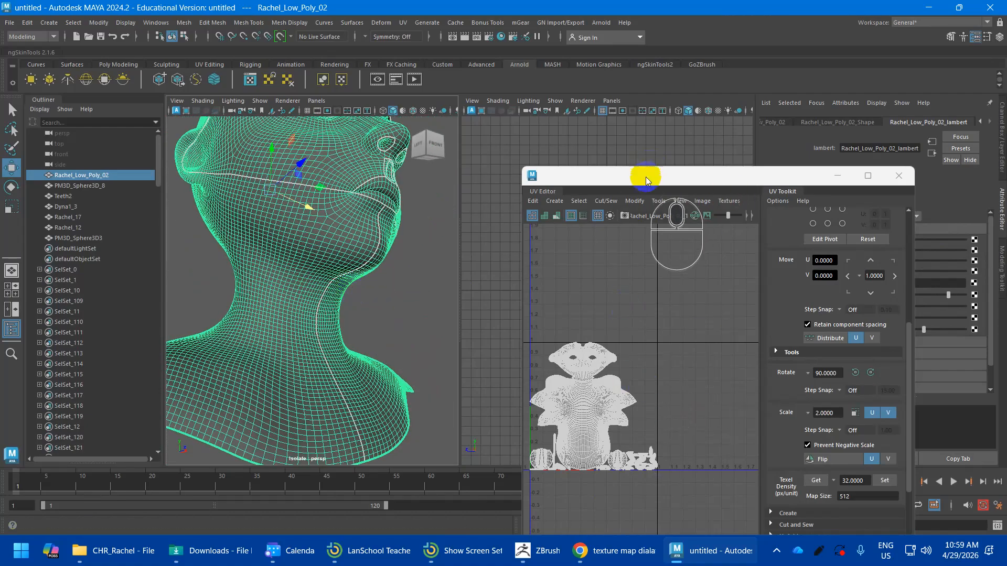
pyautogui.moveTo(646, 180); pyautogui.dragTo(666, 155)
pyautogui.scroll(6, 638, 268)
pyautogui.keyDown('alt'); pyautogui.moveTo(657, 292); pyautogui.dragTo(671, 333, button='middle'); pyautogui.keyUp('alt')
pyautogui.keyDown('alt'); pyautogui.scroll(5, 632, 278); pyautogui.keyUp('alt')
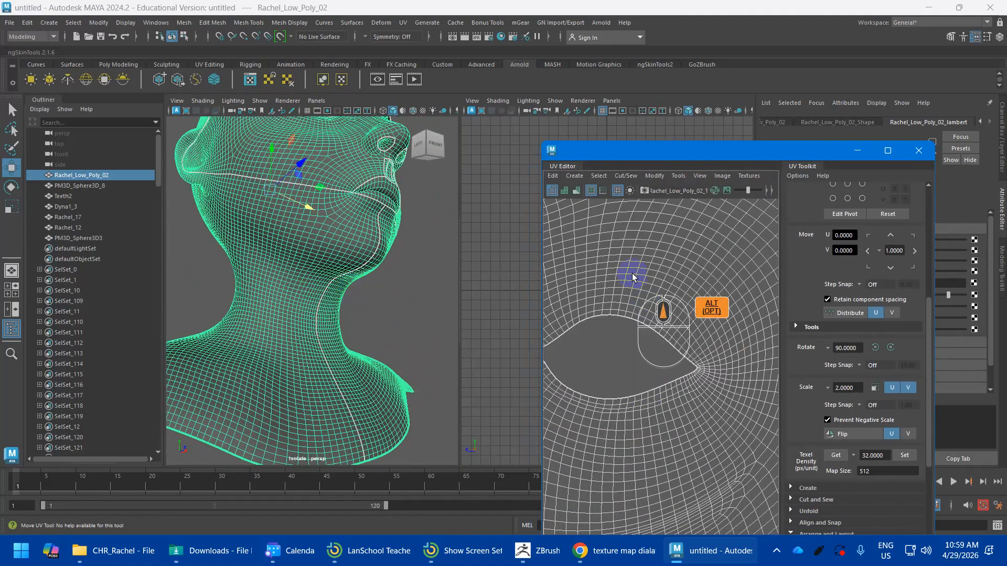
pyautogui.keyDown('alt'); pyautogui.scroll(-3, 633, 278); pyautogui.keyUp('alt')
# Step: Select the border edges of the philtrum notch in the face shell and join them with Move and Sew Edges
pyautogui.keyDown('alt'); pyautogui.moveTo(560, 234); pyautogui.dragTo(664, 298, button='middle'); pyautogui.keyUp('alt')
pyautogui.moveTo(659, 311); pyautogui.dragTo(654, 268, button='right')
pyautogui.click(592, 340)
pyautogui.moveTo(591, 340); pyautogui.dragTo(655, 404, button='middle')
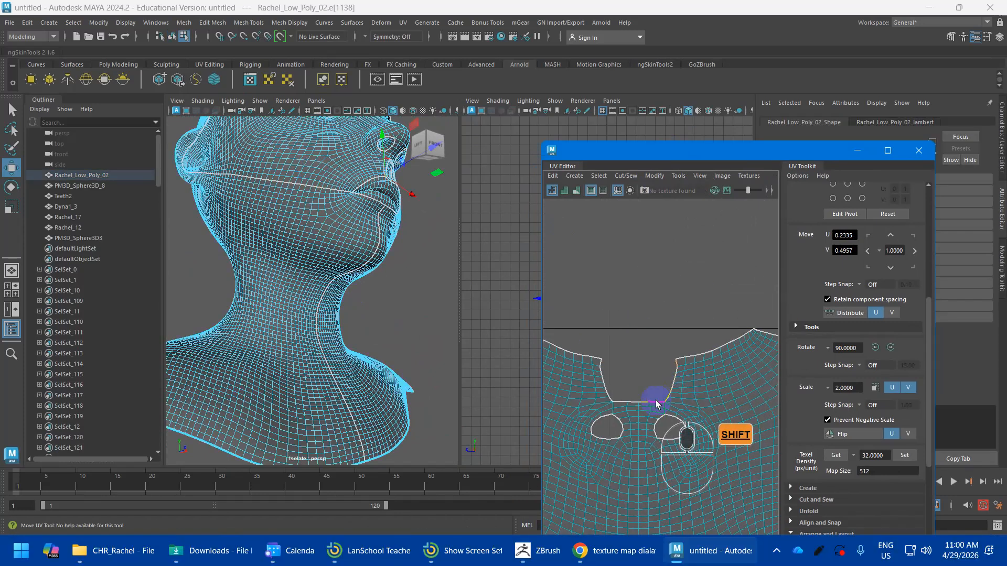
pyautogui.keyDown('shift'); pyautogui.click(600, 362); pyautogui.keyUp('shift')
pyautogui.keyDown('shift'); pyautogui.click(612, 401); pyautogui.keyUp('shift')
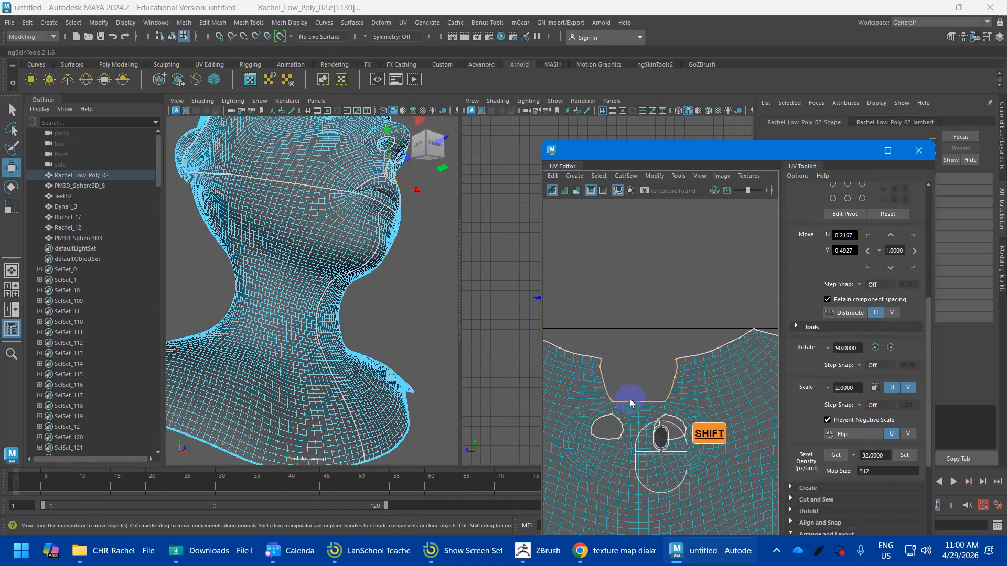
pyautogui.keyDown('shift'); pyautogui.click(630, 402); pyautogui.keyUp('shift')
pyautogui.keyDown('shift'); pyautogui.moveTo(624, 405); pyautogui.dragTo(626, 377, button='right'); pyautogui.keyUp('shift')
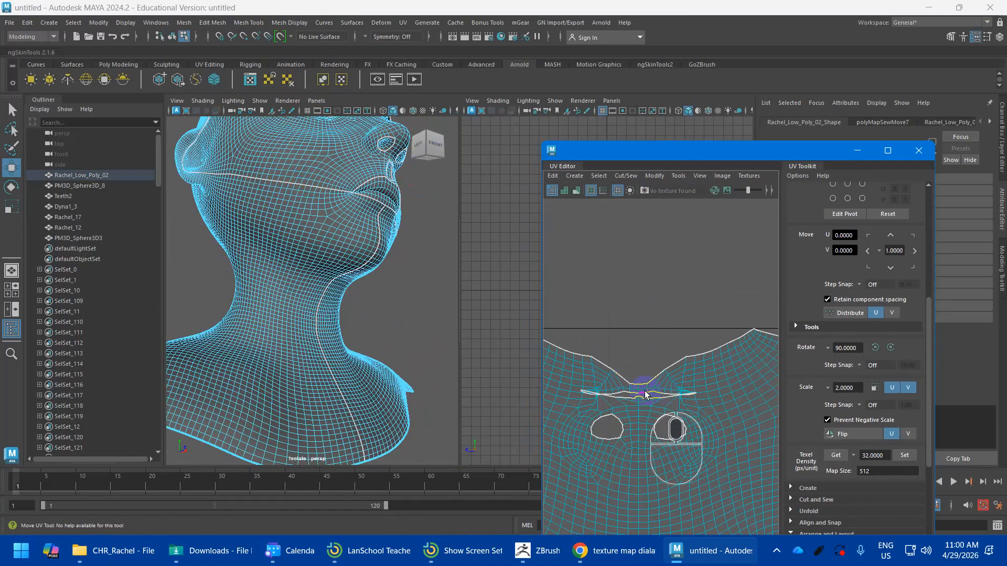
# Step: Select the edges of the remaining slit between nose and upper lip and move and sew them together
pyautogui.keyDown('alt'); pyautogui.moveTo(390, 223); pyautogui.dragTo(337, 259); pyautogui.keyUp('alt')
pyautogui.scroll(5, 337, 230)
pyautogui.keyDown('alt'); pyautogui.moveTo(337, 219); pyautogui.dragTo(364, 266, button='middle'); pyautogui.keyUp('alt')
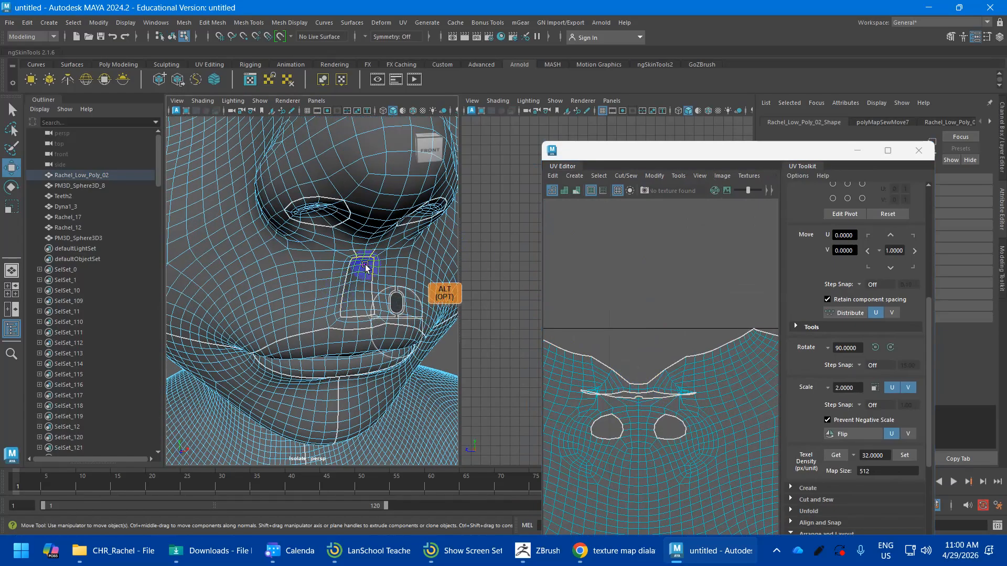
pyautogui.moveTo(645, 398); pyautogui.dragTo(644, 342, button='right')
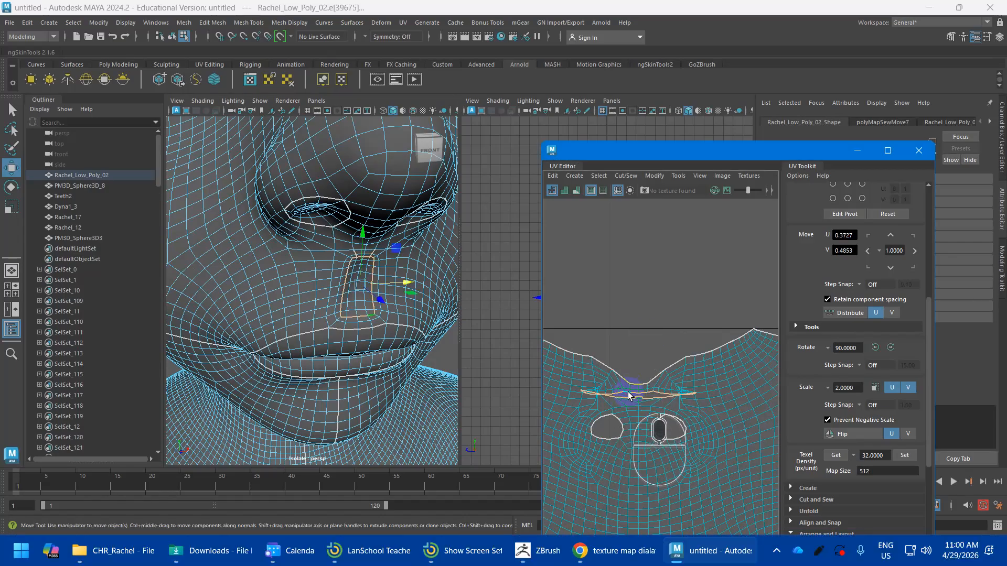
pyautogui.keyDown('shift'); pyautogui.moveTo(630, 396); pyautogui.dragTo(606, 370, button='right'); pyautogui.keyUp('shift')
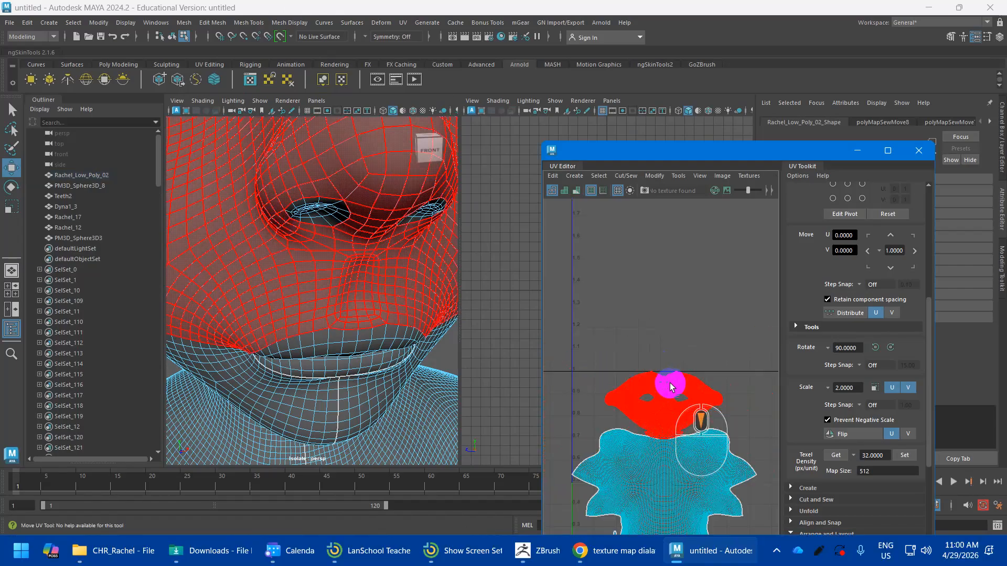
# Step: Select all of the head mesh's UV shells and unfold them to relax the sewn face area
pyautogui.hotkey('ctrl', 'shift', 'a')
pyautogui.moveTo(626, 285)
pyautogui.keyDown('shift'); pyautogui.mouseDown(button='right')
pyautogui.moveTo(545, 294)
pyautogui.moveTo(627, 286)
pyautogui.moveTo(566, 298)
pyautogui.mouseUp(button='right'); pyautogui.keyUp('shift')
pyautogui.scroll(5, 623, 324)
pyautogui.scroll(2, 623, 323)
pyautogui.keyDown('alt'); pyautogui.moveTo(623, 324); pyautogui.dragTo(691, 461, button='middle'); pyautogui.keyUp('alt')
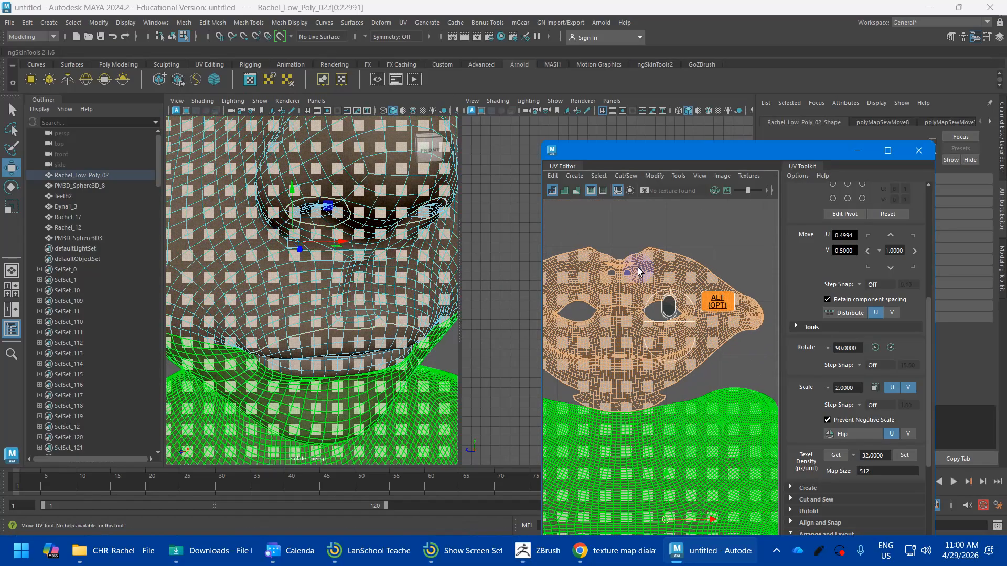
pyautogui.keyDown('alt'); pyautogui.scroll(4, 633, 252); pyautogui.keyUp('alt')
pyautogui.keyDown('shift'); pyautogui.moveTo(639, 272); pyautogui.dragTo(510, 279, button='right'); pyautogui.keyUp('shift')
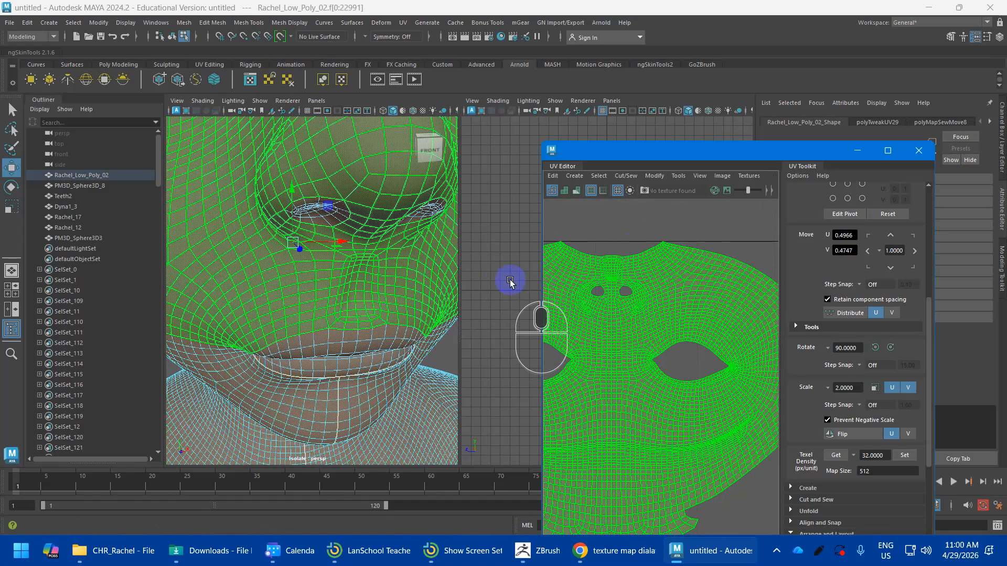
# Step: Clear the selection and examine the sewn nose area in the face shell and on the head model
pyautogui.scroll(5, 607, 272)
pyautogui.keyDown('alt'); pyautogui.moveTo(623, 284); pyautogui.dragTo(657, 343, button='middle'); pyautogui.keyUp('alt')
pyautogui.click(616, 239)
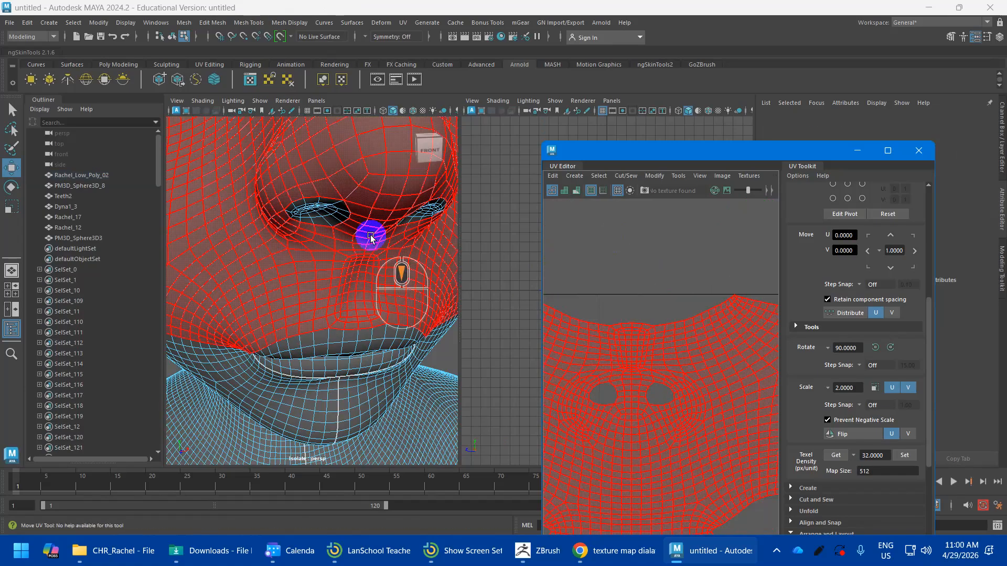
pyautogui.scroll(-5, 345, 220)
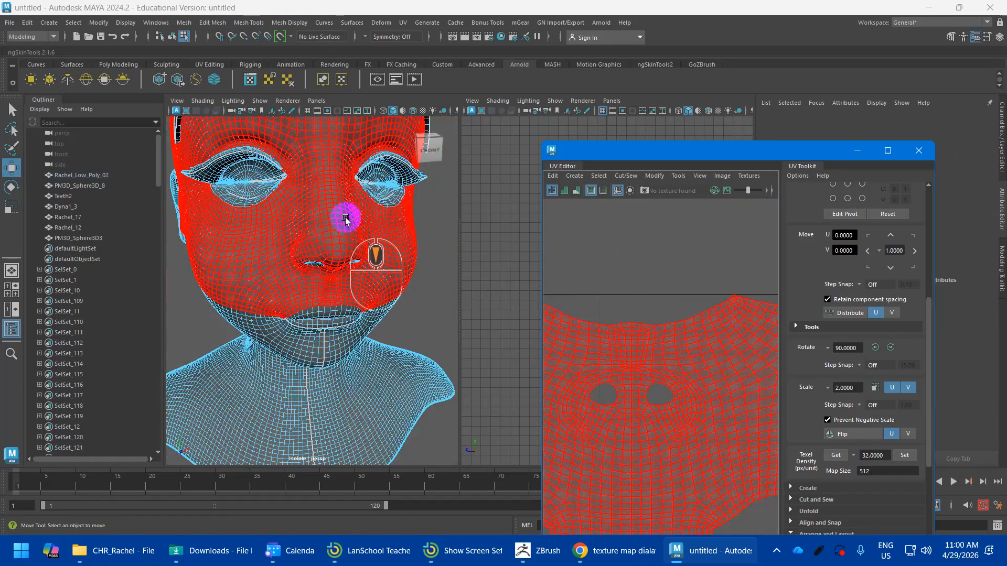
pyautogui.keyDown('alt'); pyautogui.moveTo(411, 213); pyautogui.dragTo(293, 223); pyautogui.keyUp('alt')
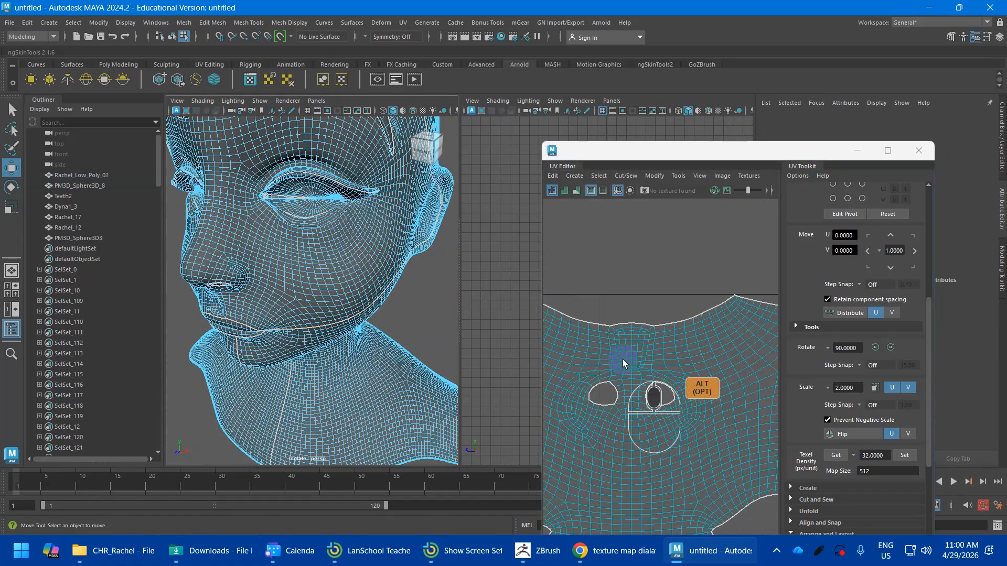
pyautogui.keyDown('alt'); pyautogui.moveTo(619, 336); pyautogui.dragTo(629, 236, button='middle'); pyautogui.keyUp('alt')
pyautogui.keyDown('alt'); pyautogui.scroll(-6, 693, 385); pyautogui.keyUp('alt')
pyautogui.keyDown('alt'); pyautogui.scroll(5, 705, 409); pyautogui.keyUp('alt')
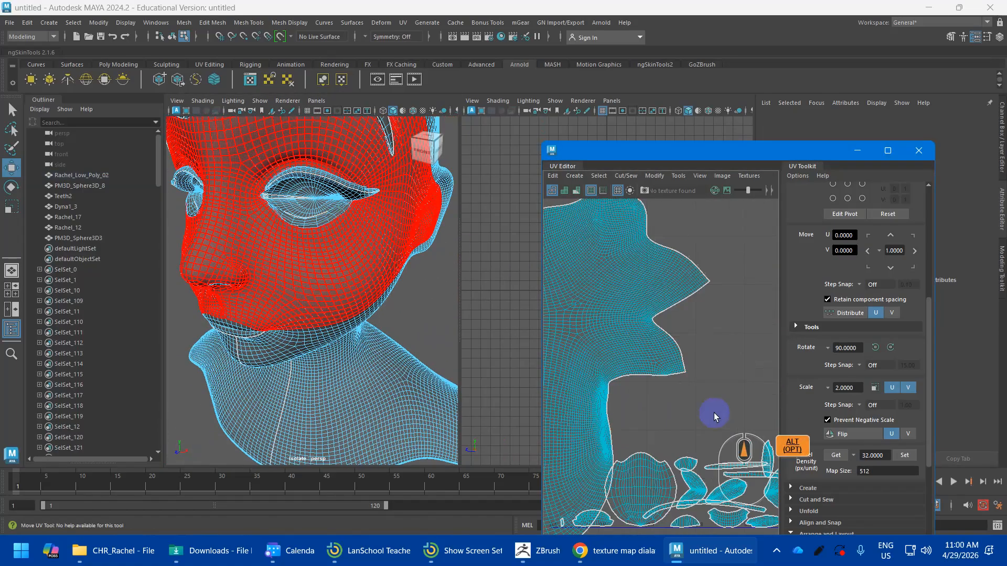
# Step: Examine the small eye and eyelid shells and identify where each one sits on the head
pyautogui.keyDown('alt'); pyautogui.moveTo(713, 430); pyautogui.dragTo(626, 276, button='middle'); pyautogui.keyUp('alt')
pyautogui.keyDown('alt'); pyautogui.scroll(5, 623, 349); pyautogui.keyUp('alt')
pyautogui.moveTo(623, 351)
pyautogui.keyDown('alt'); pyautogui.mouseDown(button='middle')
pyautogui.moveTo(605, 372)
pyautogui.moveTo(626, 369)
pyautogui.mouseUp(button='middle'); pyautogui.keyUp('alt')
pyautogui.click(626, 368)
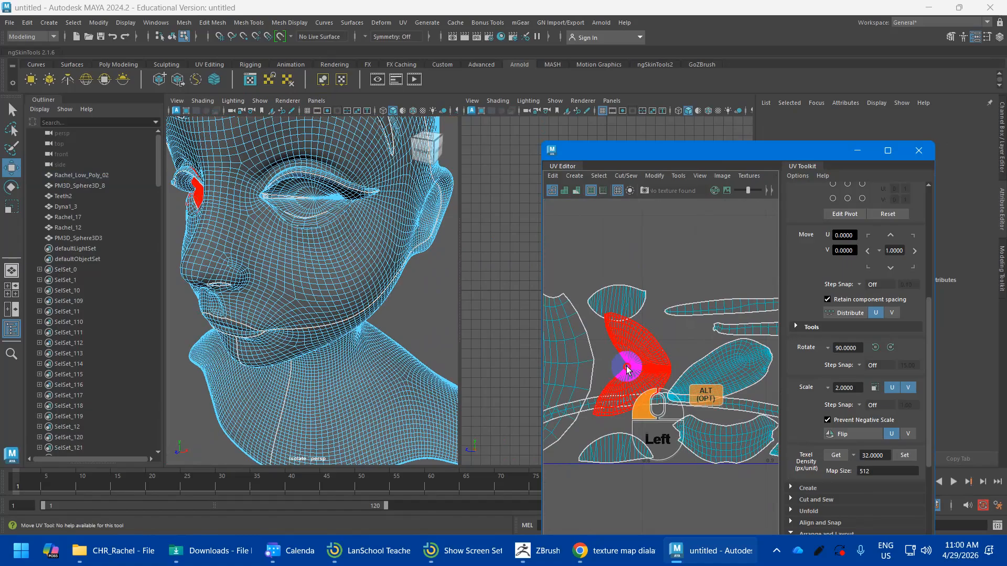
pyautogui.keyDown('alt'); pyautogui.scroll(5, 386, 240); pyautogui.keyUp('alt')
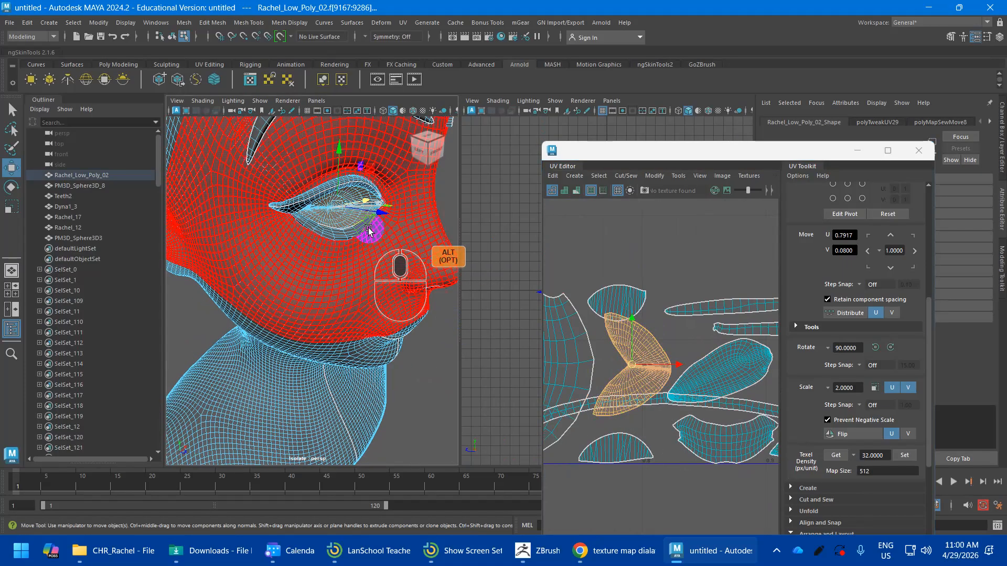
pyautogui.keyDown('alt'); pyautogui.scroll(-5, 369, 231); pyautogui.keyUp('alt')
pyautogui.keyDown('alt'); pyautogui.scroll(-2, 700, 363); pyautogui.keyUp('alt')
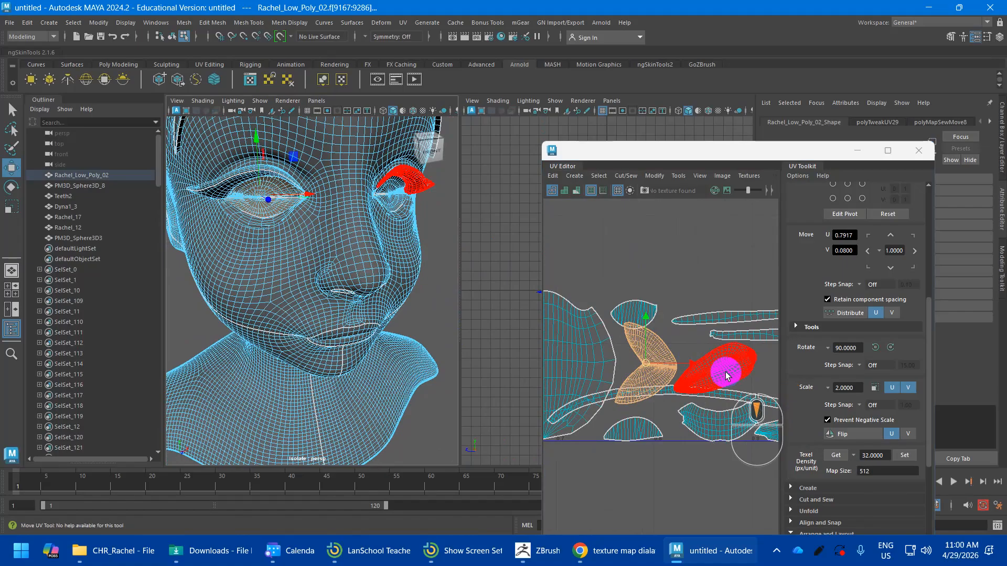
pyautogui.scroll(-4, 680, 334)
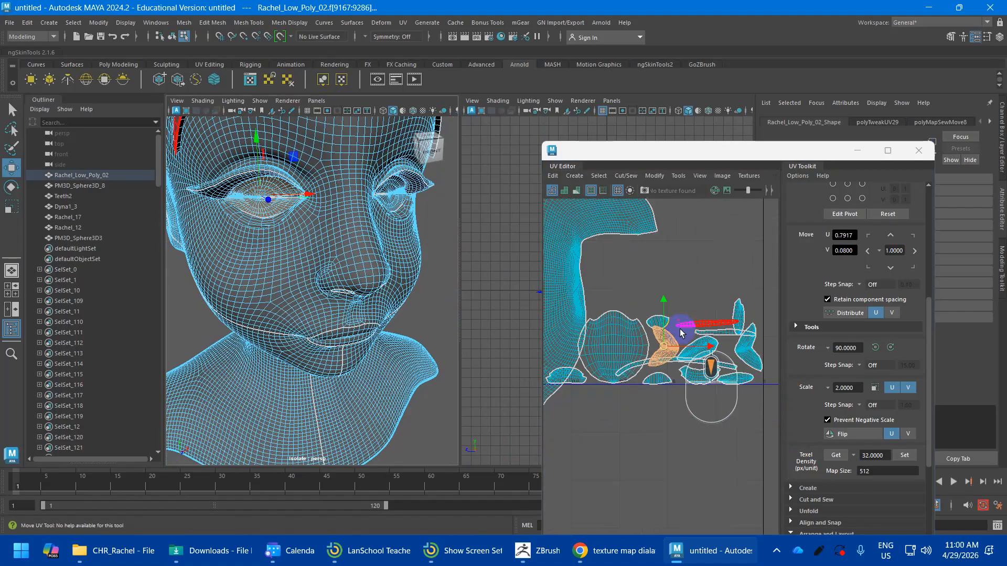
pyautogui.keyDown('alt'); pyautogui.moveTo(712, 356); pyautogui.dragTo(652, 361, button='middle'); pyautogui.keyUp('alt')
pyautogui.click(689, 366)
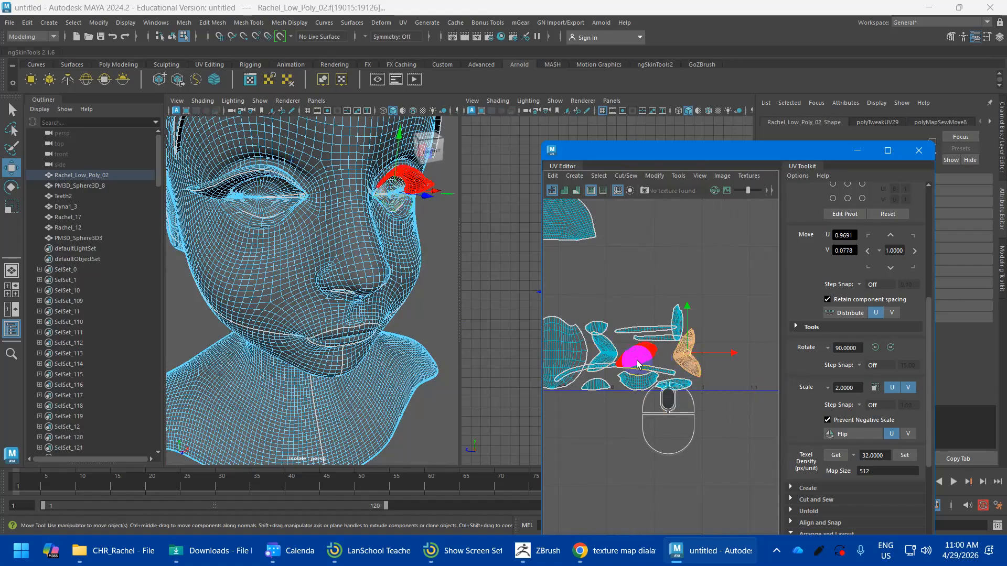
# Step: Try a planar UV projection on the V-shaped eye shell and undo it
pyautogui.click(608, 350)
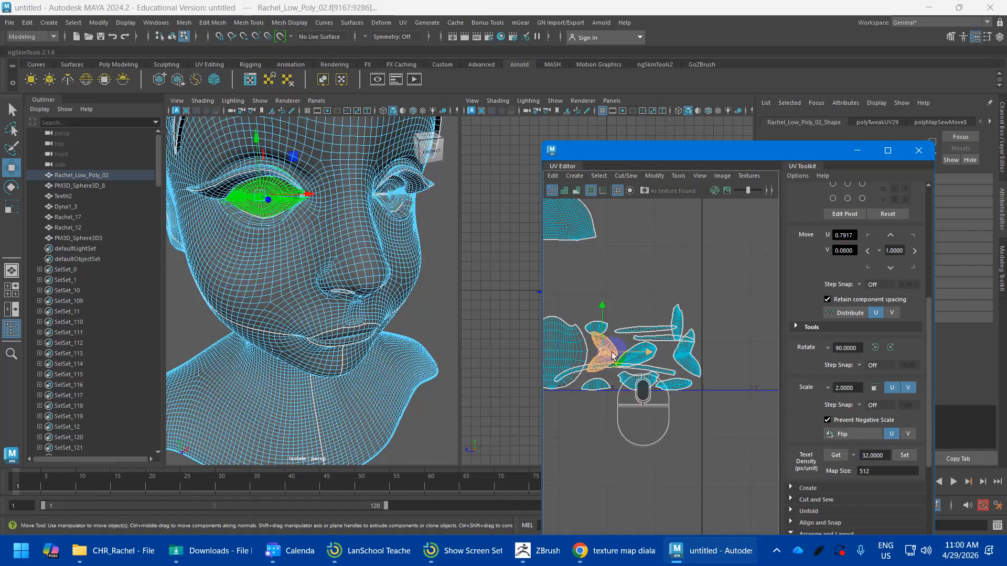
pyautogui.scroll(4, 611, 355)
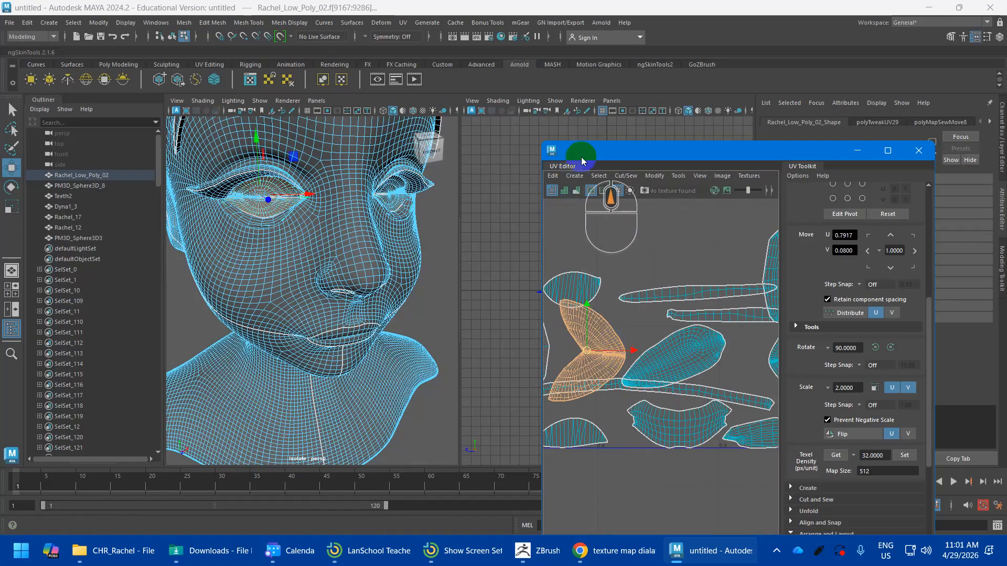
pyautogui.click(574, 176)
pyautogui.click(597, 260)
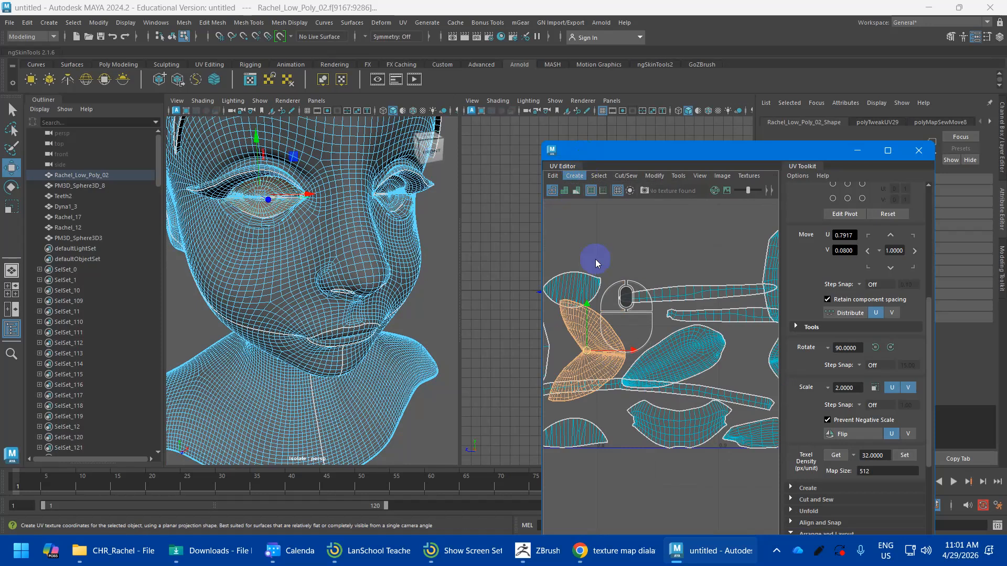
pyautogui.scroll(-5, 617, 334)
pyautogui.keyDown('alt'); pyautogui.moveTo(615, 269); pyautogui.dragTo(640, 325, button='middle'); pyautogui.keyUp('alt')
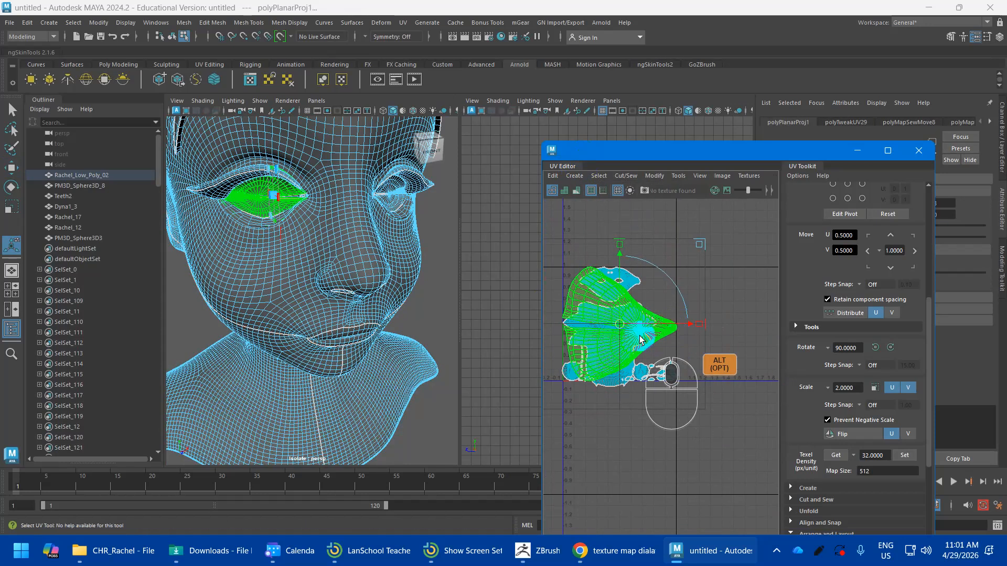
pyautogui.hotkey('ctrl', 'z')
# Step: Examine the narrow strip shells and the seam along the jaw and side of the head
pyautogui.scroll(5, 665, 367)
pyautogui.keyDown('alt'); pyautogui.moveTo(666, 400); pyautogui.dragTo(687, 330, button='middle'); pyautogui.keyUp('alt')
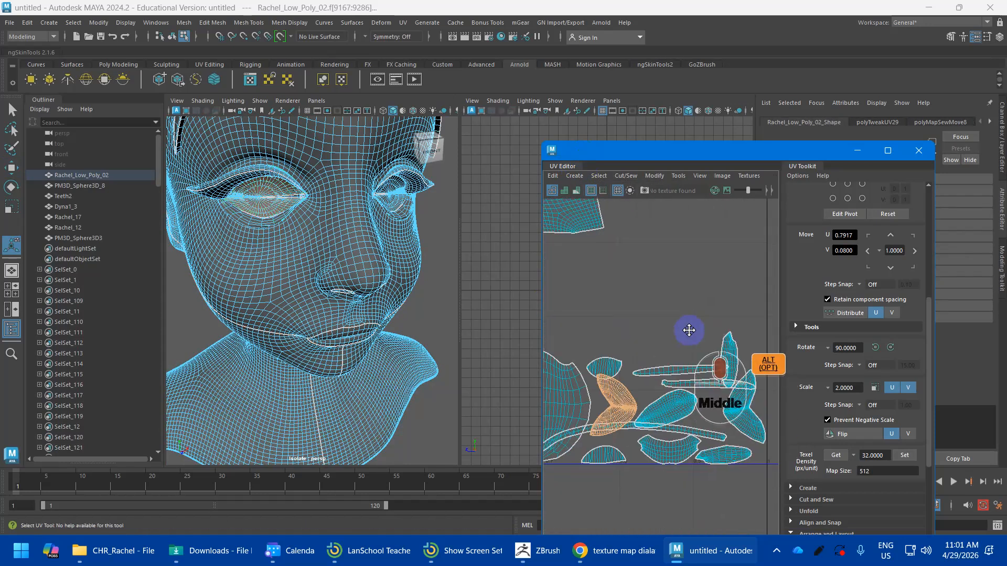
pyautogui.click(688, 384)
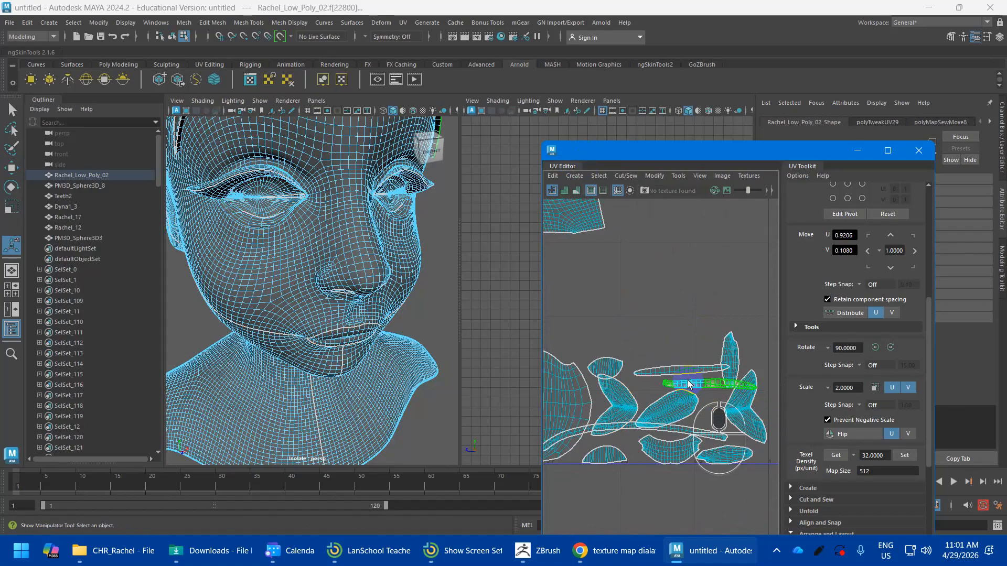
pyautogui.scroll(-2, 683, 370)
pyautogui.scroll(-8, 351, 303)
pyautogui.keyDown('alt'); pyautogui.moveTo(351, 304); pyautogui.dragTo(357, 330); pyautogui.keyUp('alt')
pyautogui.scroll(10, 369, 262)
pyautogui.scroll(-5, 357, 330)
pyautogui.scroll(8, 684, 379)
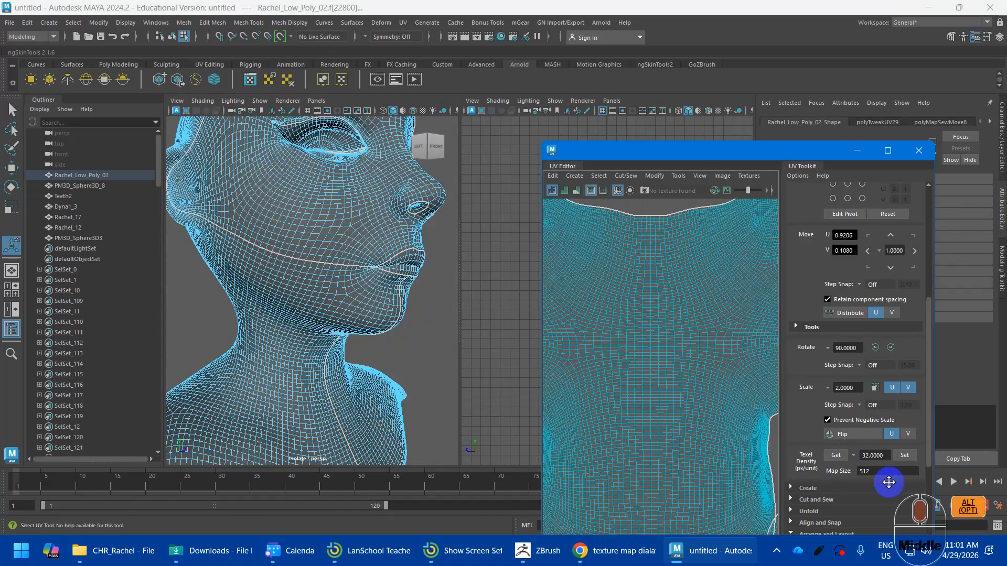
# Step: Switch to edge selection and select the entire outer border of the face shell
pyautogui.keyDown('alt'); pyautogui.moveTo(684, 379); pyautogui.dragTo(688, 469, button='middle'); pyautogui.keyUp('alt')
pyautogui.scroll(-4, 666, 346)
pyautogui.scroll(5, 663, 338)
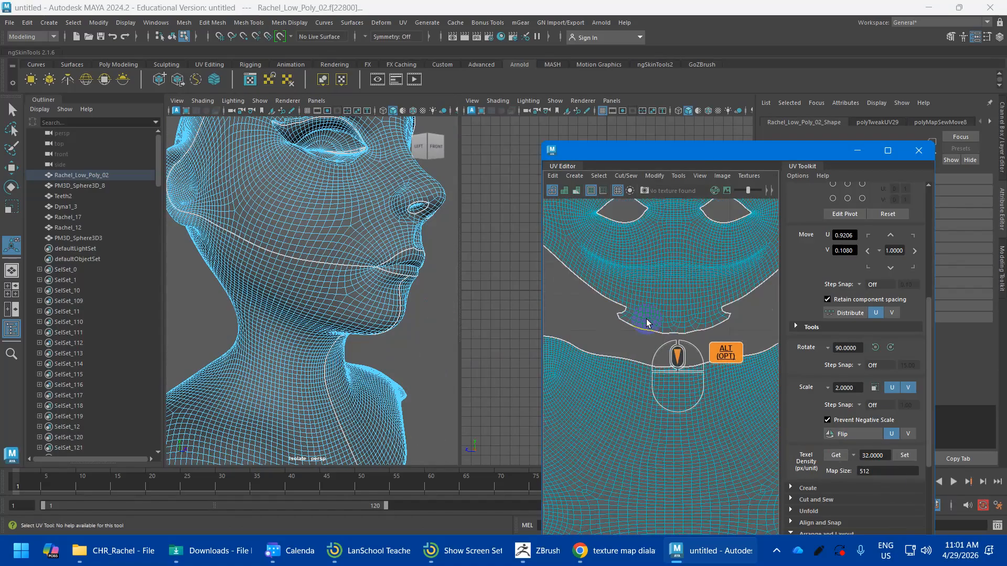
pyautogui.keyDown('alt'); pyautogui.moveTo(647, 323); pyautogui.dragTo(711, 389, button='middle'); pyautogui.keyUp('alt')
pyautogui.scroll(-3, 666, 318)
pyautogui.moveTo(688, 299); pyautogui.dragTo(690, 284, button='right')
pyautogui.scroll(4, 729, 305)
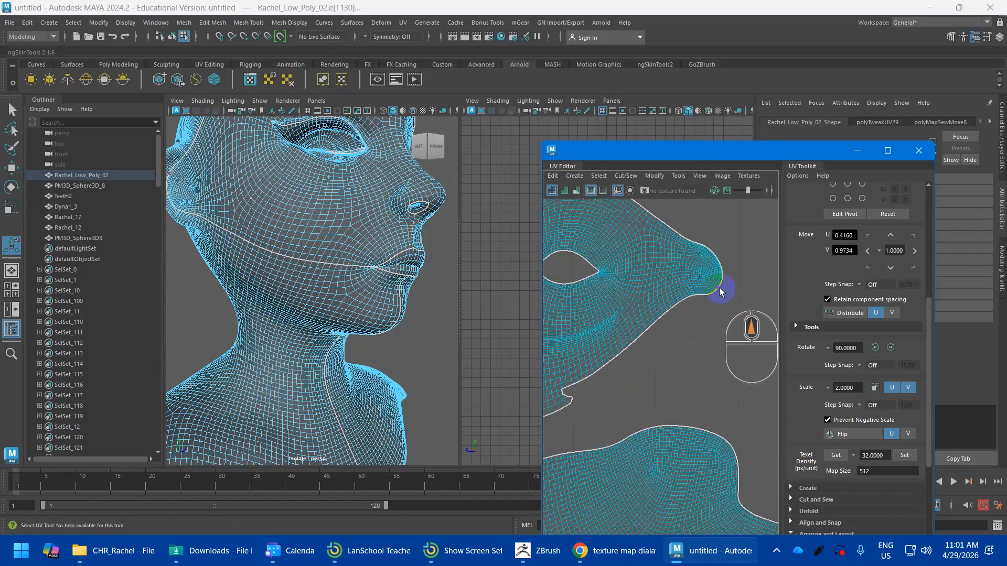
pyautogui.keyDown('alt'); pyautogui.moveTo(675, 266); pyautogui.dragTo(743, 403, button='middle'); pyautogui.keyUp('alt')
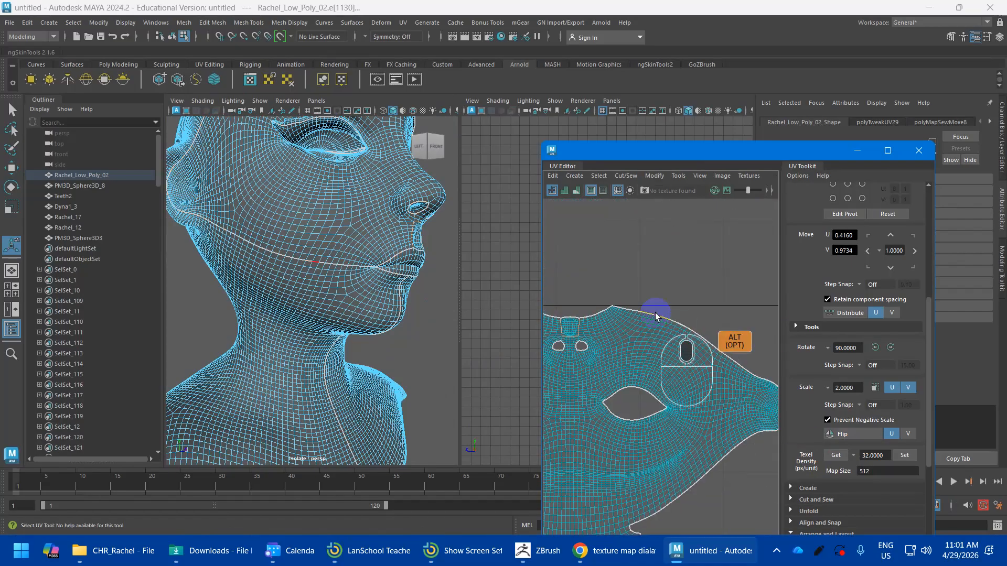
pyautogui.doubleClick(614, 305)
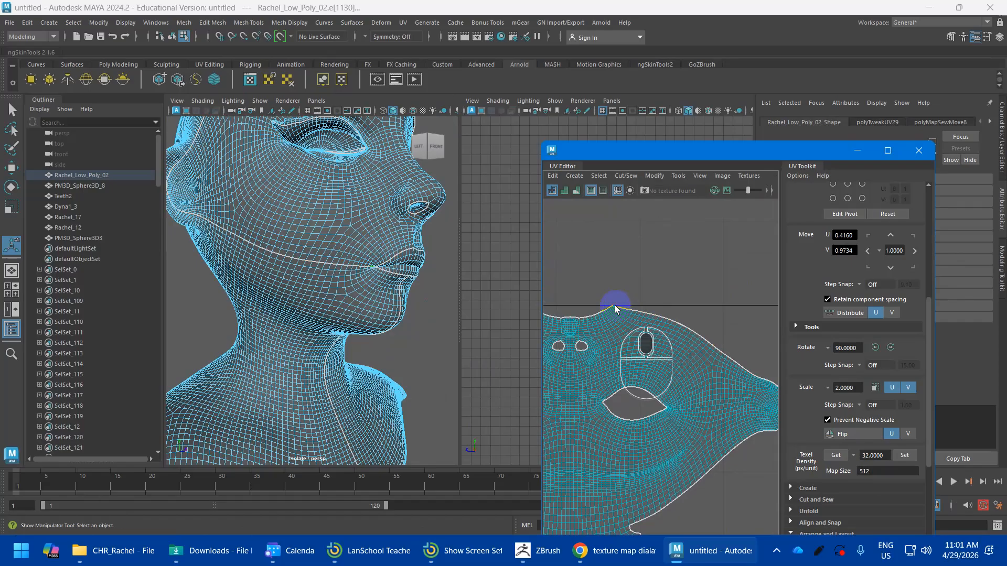
pyautogui.scroll(7, 614, 304)
pyautogui.keyDown('alt'); pyautogui.moveTo(613, 301); pyautogui.dragTo(776, 298, button='middle'); pyautogui.keyUp('alt')
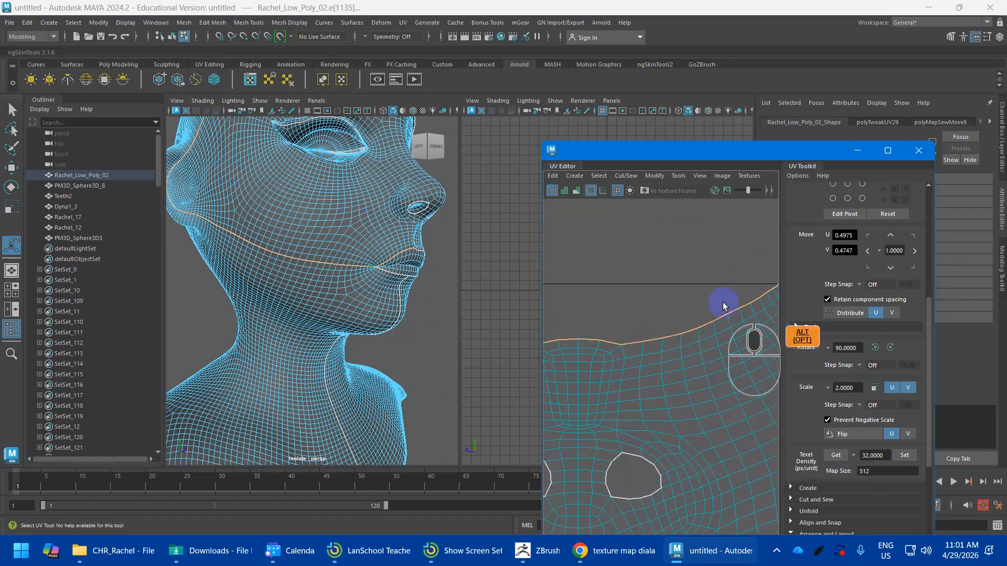
pyautogui.keyDown('alt'); pyautogui.scroll(-3, 653, 303); pyautogui.keyUp('alt')
# Step: Deselect the upper-lip border edges between the mouth corners, keeping the jawline edges selected
pyautogui.keyDown('ctrl'); pyautogui.moveTo(625, 329); pyautogui.dragTo(627, 328); pyautogui.keyUp('ctrl')
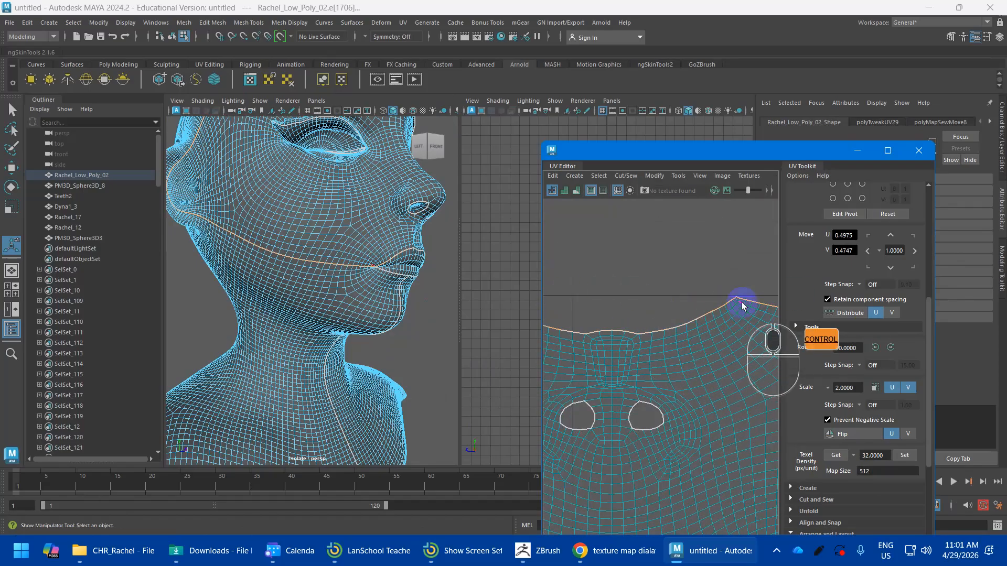
pyautogui.keyDown('ctrl'); pyautogui.moveTo(710, 291); pyautogui.dragTo(732, 319); pyautogui.keyUp('ctrl')
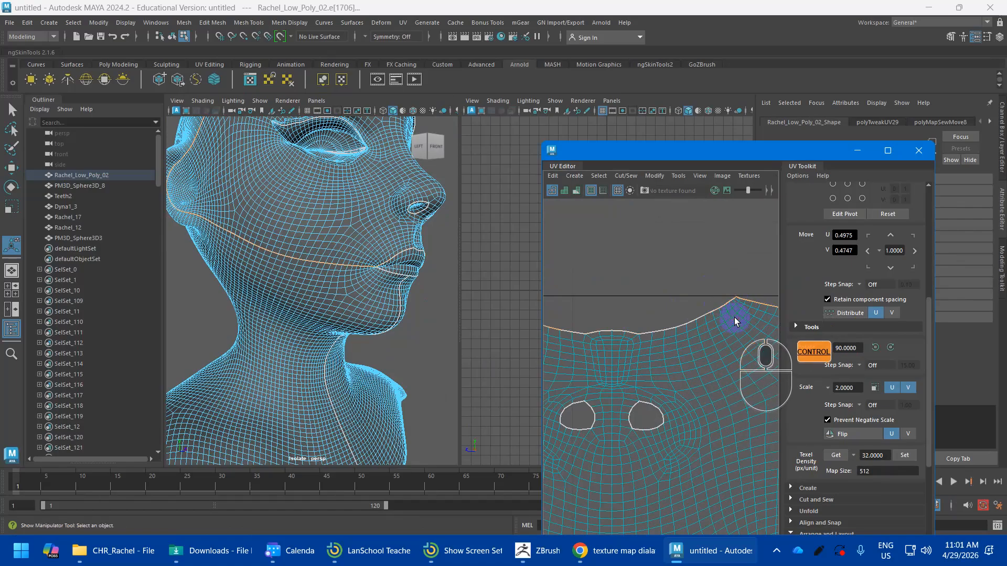
pyautogui.keyDown('alt'); pyautogui.moveTo(617, 330); pyautogui.dragTo(715, 357, button='middle'); pyautogui.keyUp('alt')
pyautogui.keyDown('ctrl'); pyautogui.moveTo(679, 324); pyautogui.dragTo(588, 381); pyautogui.keyUp('ctrl')
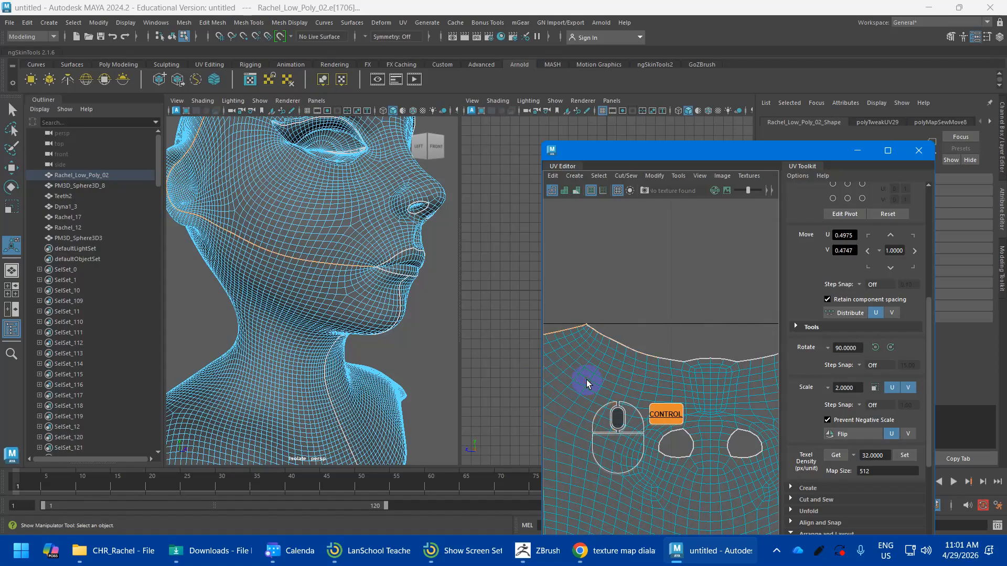
# Step: Move and sew the selected cheek and jawline edges so the adjoining UV pieces join the face shell
pyautogui.scroll(4, 594, 335)
pyautogui.keyDown('alt'); pyautogui.moveTo(593, 334); pyautogui.dragTo(797, 379, button='middle'); pyautogui.keyUp('alt')
pyautogui.keyDown('shift'); pyautogui.rightClick(678, 379); pyautogui.keyUp('shift')
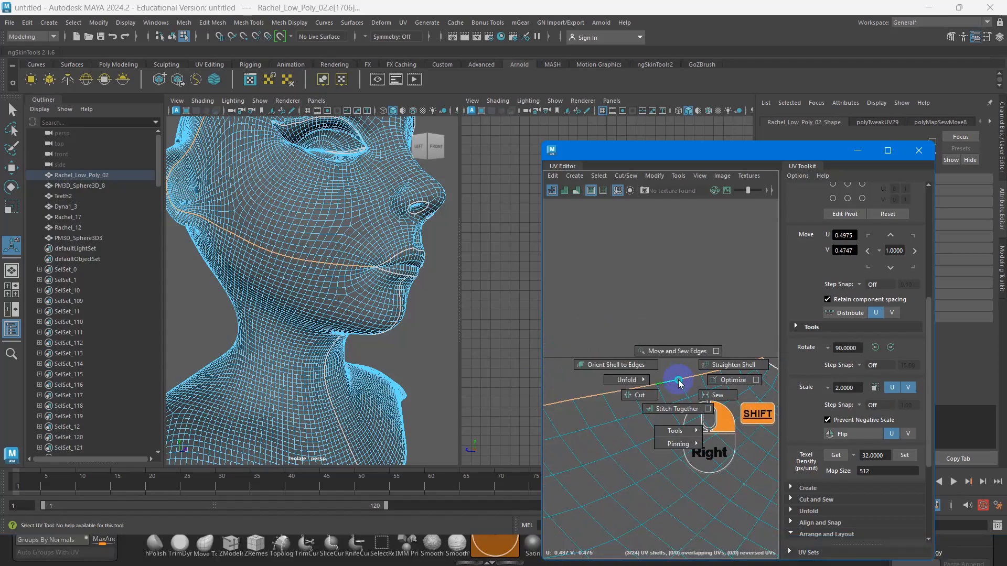
pyautogui.keyDown('shift'); pyautogui.moveTo(678, 383); pyautogui.dragTo(679, 338, button='right'); pyautogui.keyUp('shift')
pyautogui.press('f')
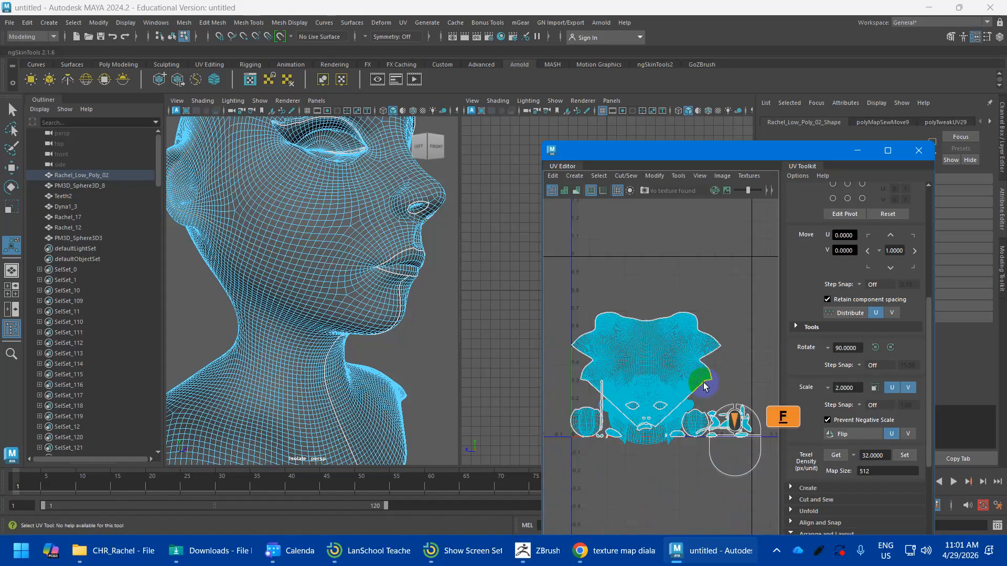
pyautogui.scroll(4, 691, 383)
pyautogui.keyDown('alt'); pyautogui.moveTo(666, 371); pyautogui.dragTo(705, 341, button='middle'); pyautogui.keyUp('alt')
pyautogui.scroll(-3, 659, 351)
# Step: Switch to edge selection on the head and set the selection symmetry to Object X
pyautogui.moveTo(636, 331); pyautogui.dragTo(597, 319, button='right')
pyautogui.keyDown('alt'); pyautogui.moveTo(298, 230); pyautogui.dragTo(333, 313); pyautogui.keyUp('alt')
pyautogui.keyDown('alt'); pyautogui.moveTo(332, 313); pyautogui.dragTo(305, 271, button='middle'); pyautogui.keyUp('alt')
pyautogui.scroll(-5, 290, 202)
pyautogui.keyDown('alt'); pyautogui.moveTo(306, 271); pyautogui.dragTo(359, 301, button='right'); pyautogui.keyUp('alt')
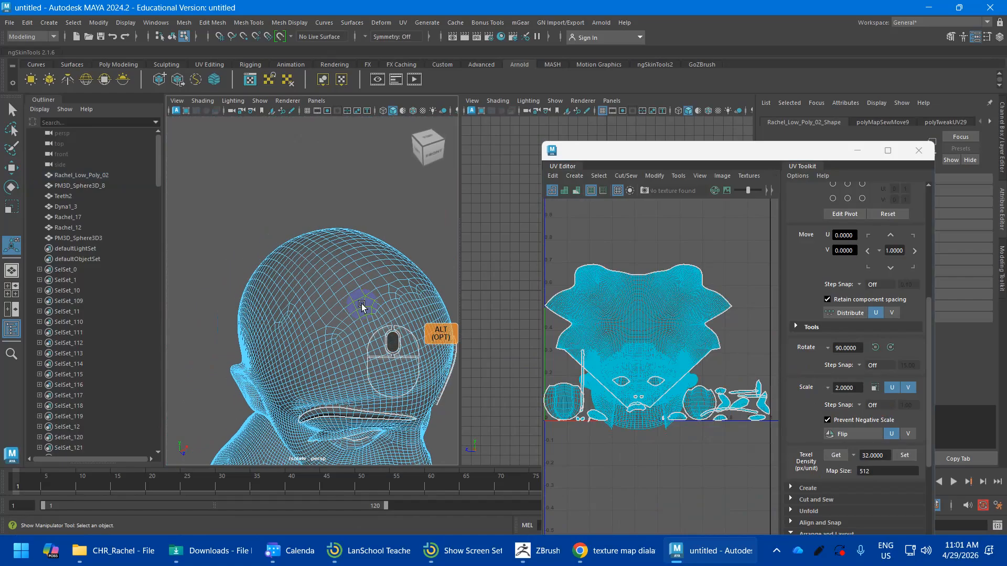
pyautogui.moveTo(362, 235); pyautogui.dragTo(366, 266, button='right')
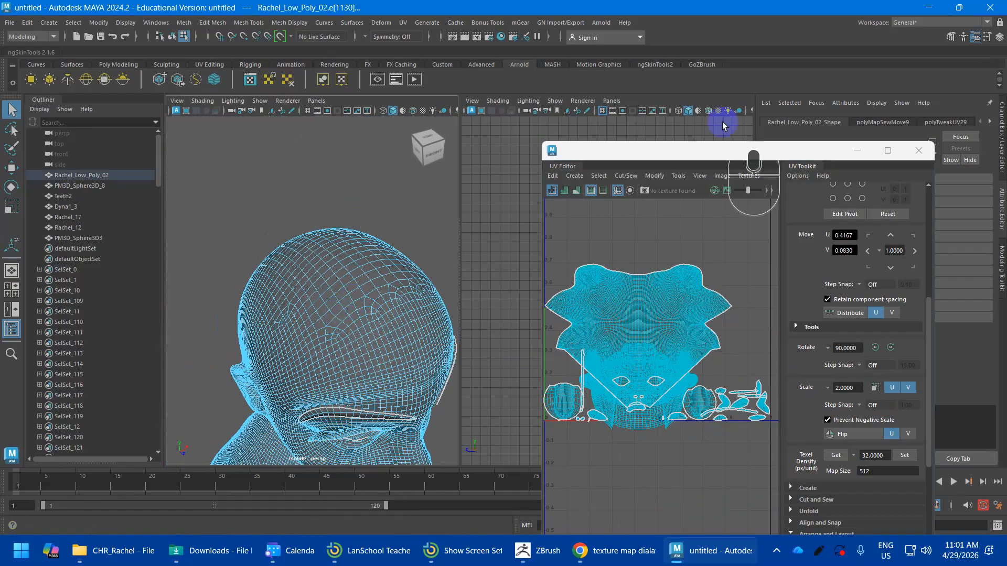
pyautogui.click(950, 37)
pyautogui.moveTo(818, 140); pyautogui.dragTo(770, 462)
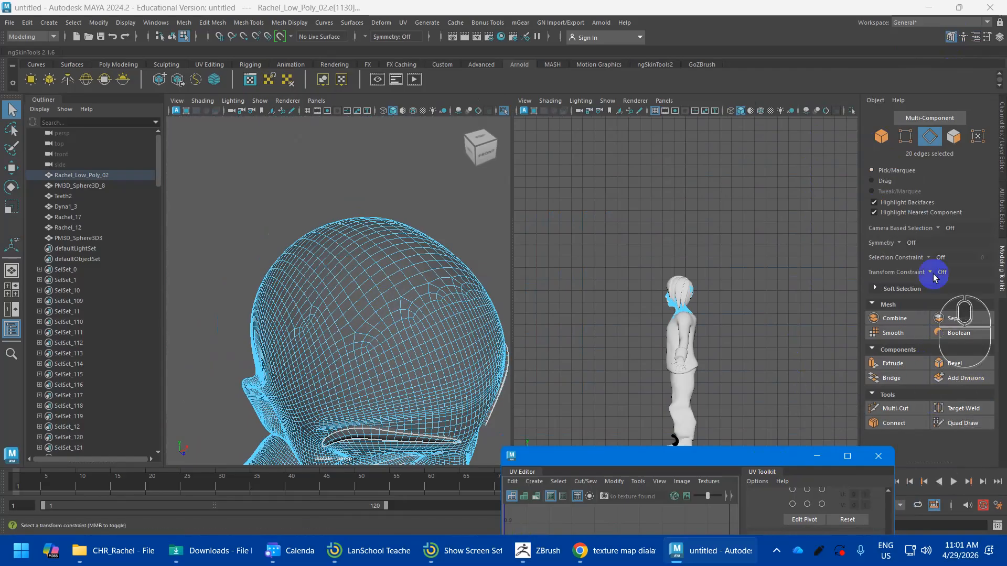
pyautogui.click(904, 244)
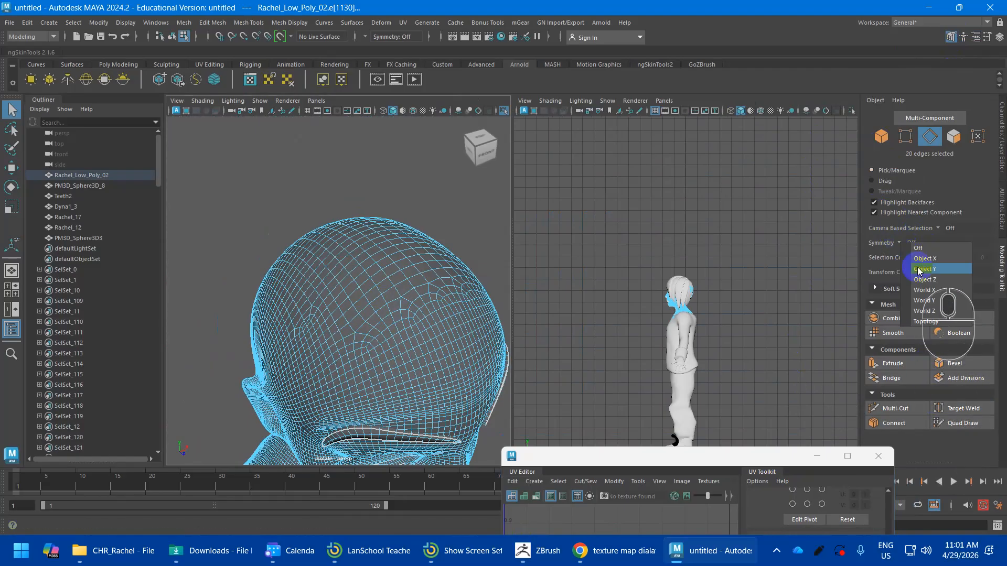
pyautogui.click(925, 265)
# Step: Select a symmetrical run of edges across the upper forehead, extending it on both sides toward the temples
pyautogui.keyDown('alt'); pyautogui.moveTo(461, 346); pyautogui.dragTo(350, 302); pyautogui.keyUp('alt')
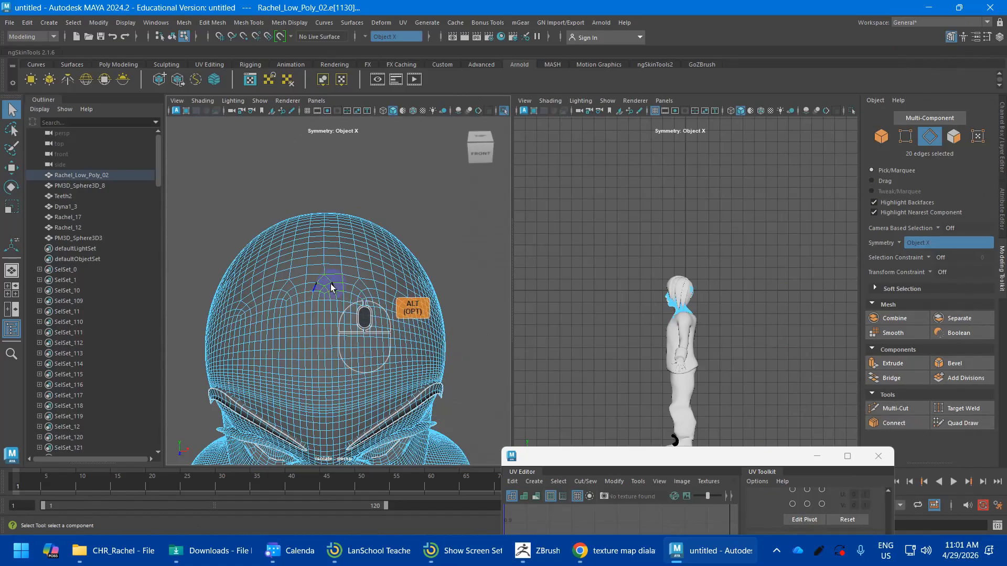
pyautogui.keyDown('shift'); pyautogui.doubleClick(369, 277); pyautogui.keyUp('shift')
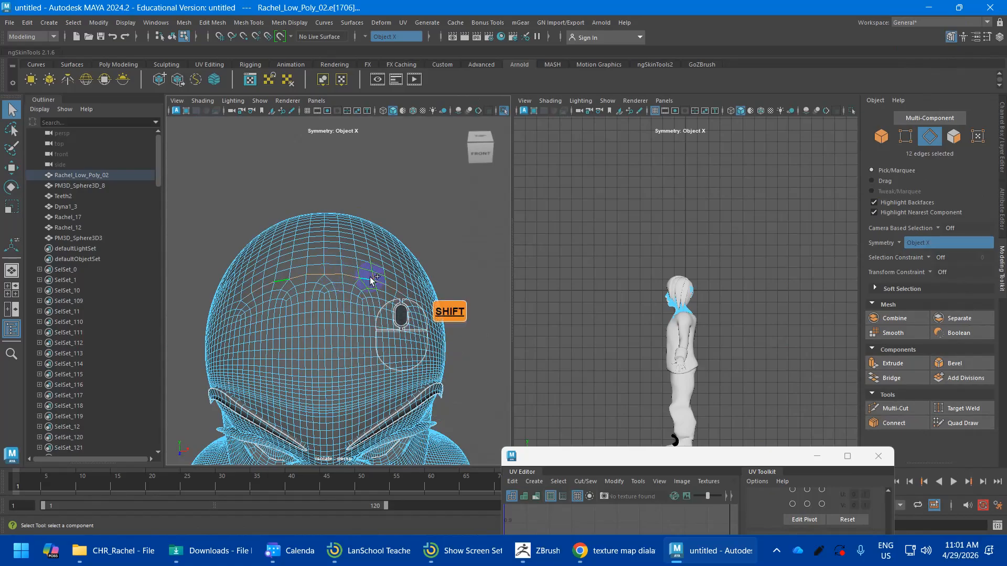
pyautogui.keyDown('alt'); pyautogui.moveTo(370, 277); pyautogui.dragTo(266, 295); pyautogui.keyUp('alt')
pyautogui.keyDown('shift'); pyautogui.click(313, 333); pyautogui.keyUp('shift')
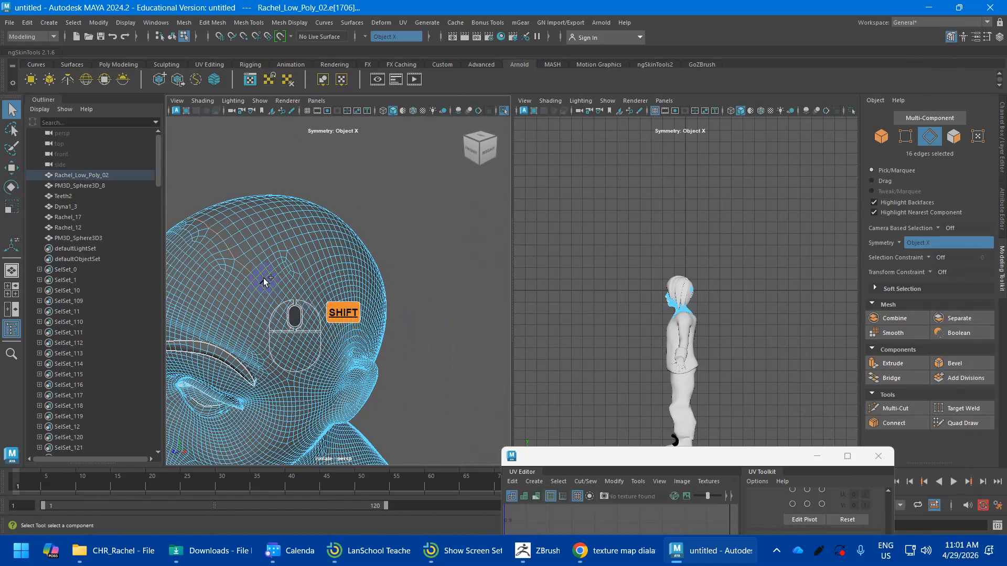
pyautogui.keyDown('shift'); pyautogui.click(217, 259); pyautogui.keyUp('shift')
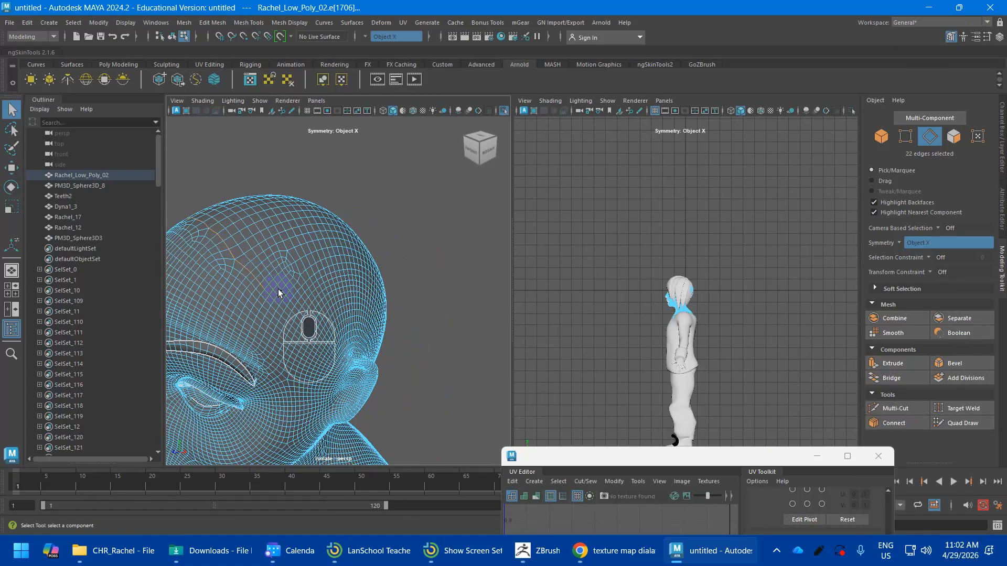
# Step: Add the centre edge line running down the back of the head and neck to the bottom border to the selection
pyautogui.keyDown('alt'); pyautogui.moveTo(278, 289); pyautogui.dragTo(297, 355); pyautogui.keyUp('alt')
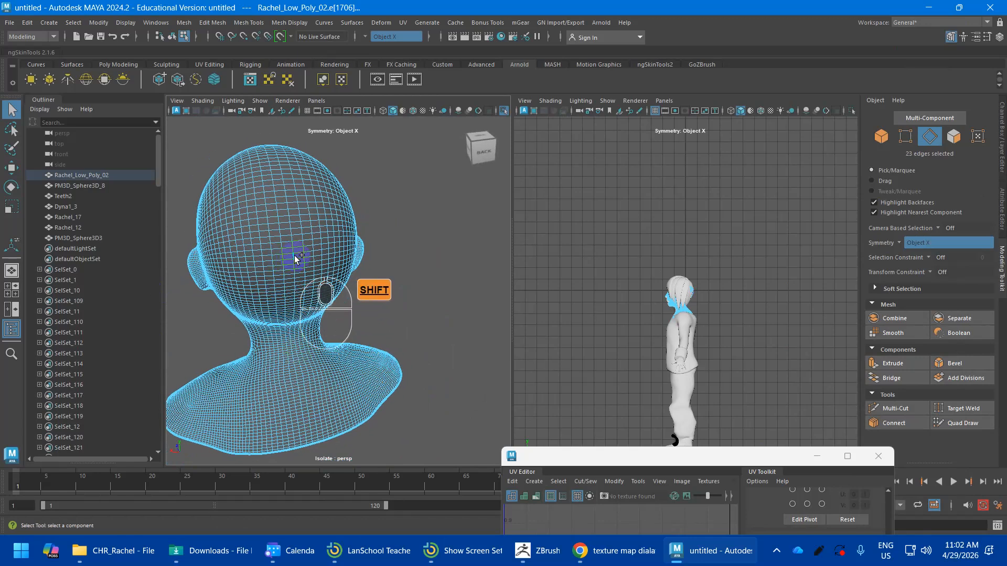
pyautogui.keyDown('shift'); pyautogui.doubleClick(311, 324); pyautogui.keyUp('shift')
pyautogui.keyDown('alt'); pyautogui.moveTo(311, 326); pyautogui.dragTo(311, 397); pyautogui.keyUp('alt')
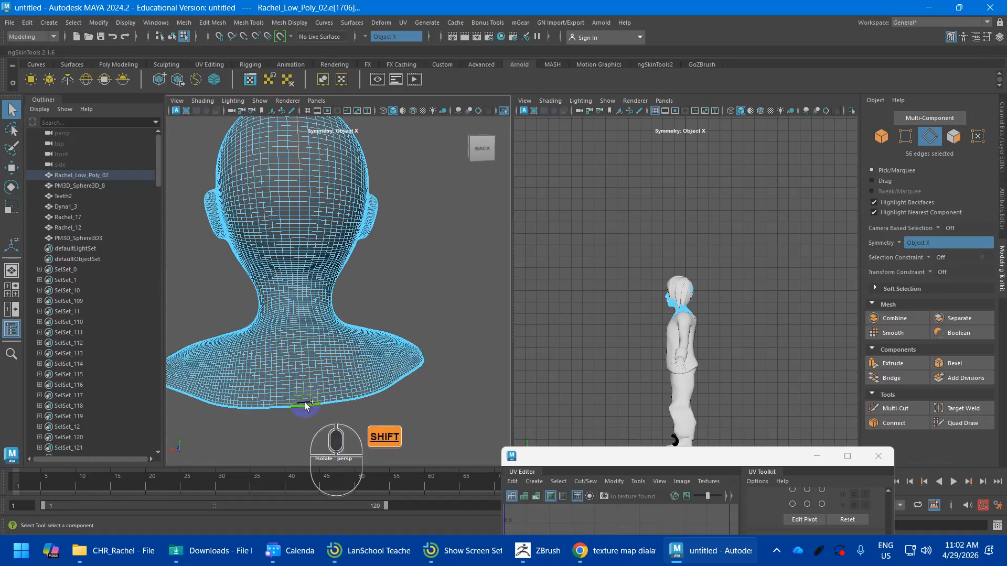
pyautogui.keyDown('shift'); pyautogui.doubleClick(303, 402); pyautogui.keyUp('shift')
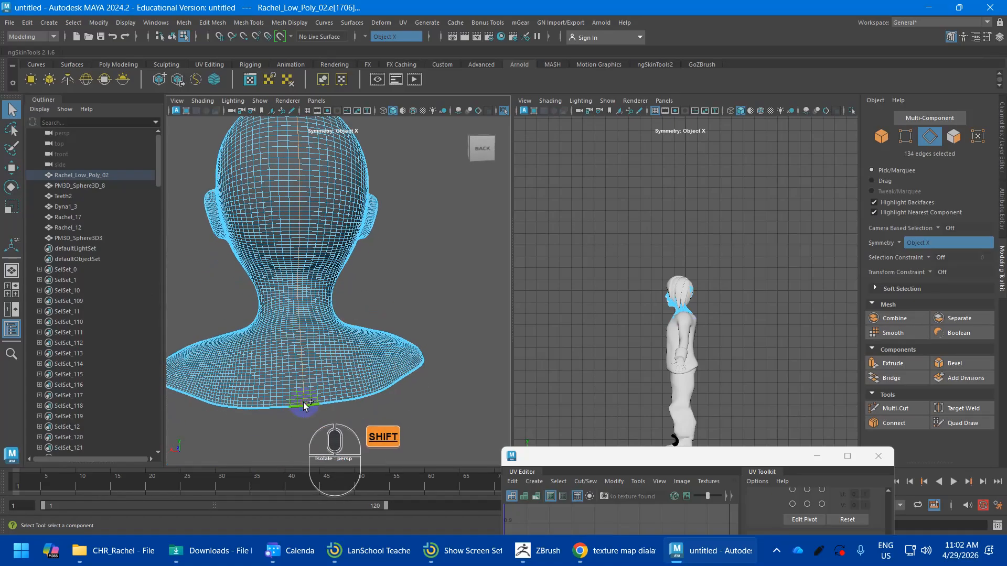
pyautogui.keyDown('alt'); pyautogui.moveTo(303, 401); pyautogui.dragTo(326, 342); pyautogui.keyUp('alt')
pyautogui.keyDown('alt'); pyautogui.moveTo(326, 341); pyautogui.dragTo(419, 373, button='middle'); pyautogui.keyUp('alt')
pyautogui.keyDown('alt'); pyautogui.moveTo(419, 374); pyautogui.dragTo(487, 303); pyautogui.keyUp('alt')
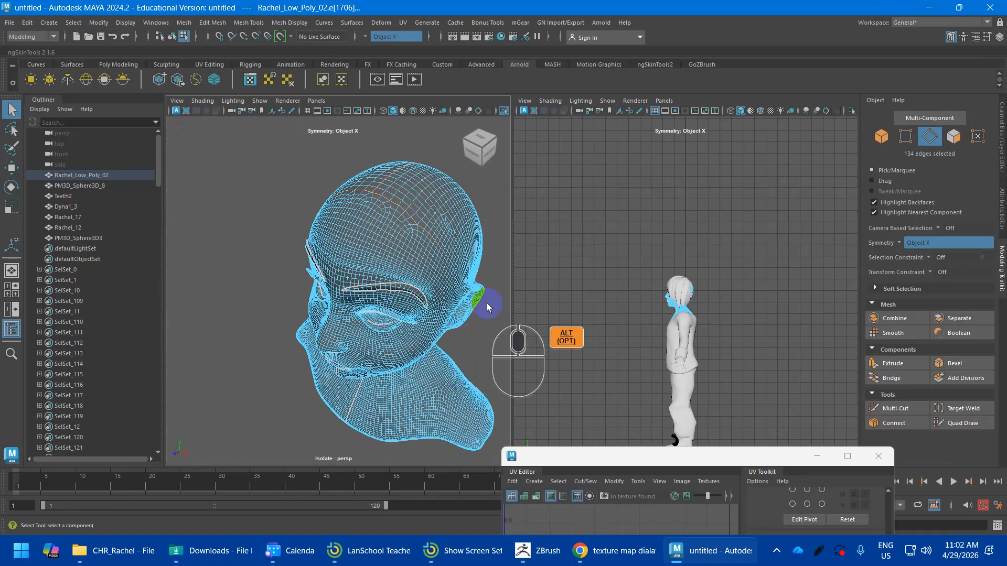
# Step: Cut the UVs along the selected forehead and back-centre edges and unfold the head shell
pyautogui.keyDown('alt'); pyautogui.moveTo(572, 341); pyautogui.dragTo(670, 158); pyautogui.keyUp('alt')
pyautogui.keyDown('shift'); pyautogui.moveTo(605, 360); pyautogui.dragTo(571, 370, button='right'); pyautogui.keyUp('shift')
pyautogui.moveTo(614, 334); pyautogui.dragTo(487, 280, button='right')
pyautogui.scroll(-5, 602, 329)
pyautogui.hotkey('ctrl', 'shift', 'a')
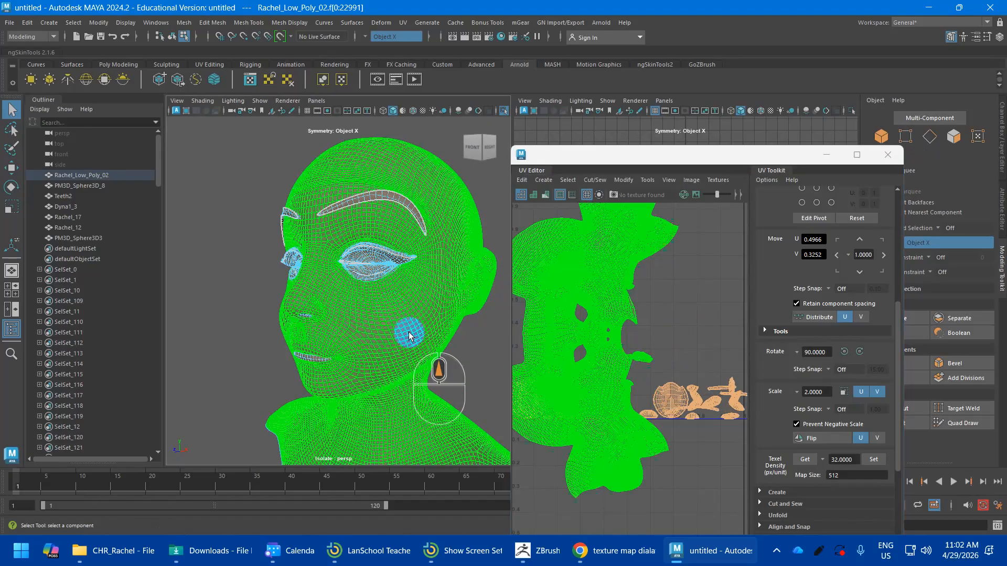
# Step: Clear the shell selection, select the head as an object and turn on the checker map display
pyautogui.click(445, 355)
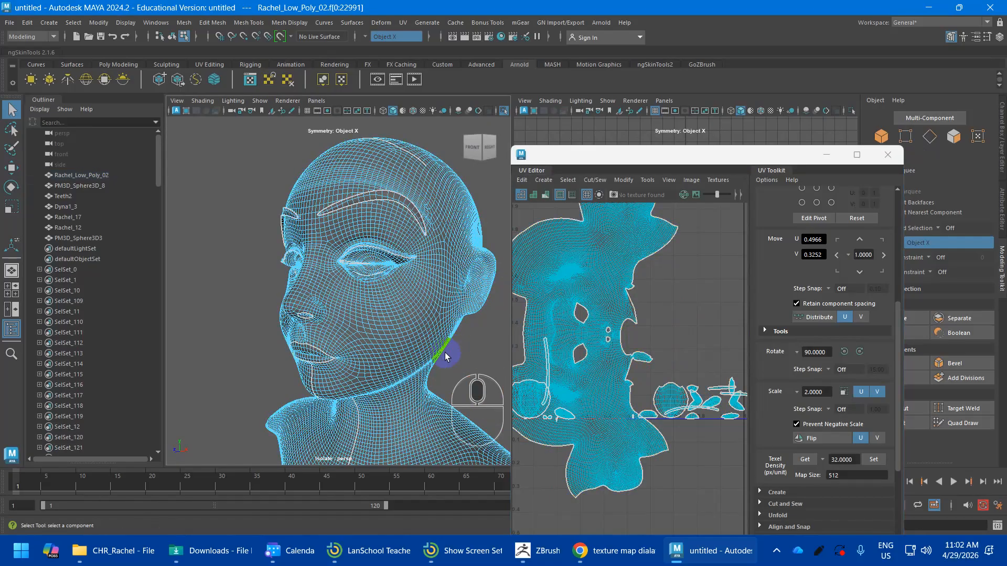
pyautogui.keyDown('alt'); pyautogui.moveTo(387, 320); pyautogui.dragTo(387, 273, button='middle'); pyautogui.keyUp('alt')
pyautogui.moveTo(386, 275); pyautogui.dragTo(421, 250, button='right')
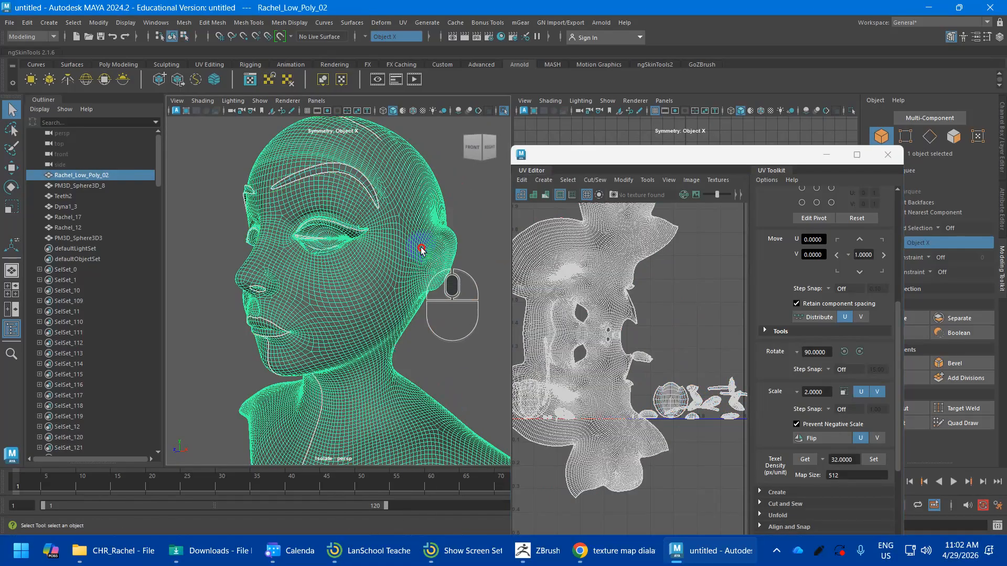
pyautogui.press('w')
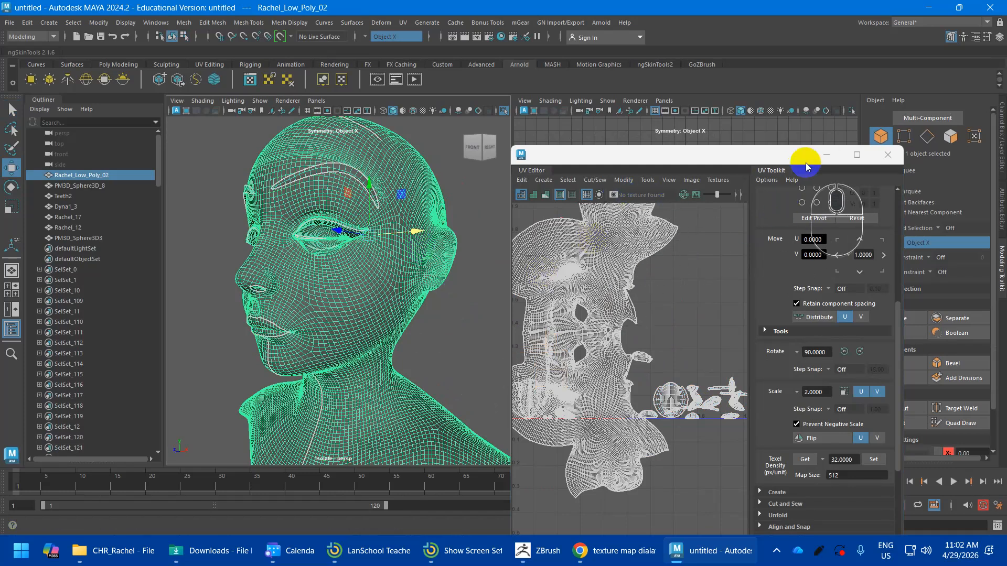
pyautogui.moveTo(749, 182)
pyautogui.mouseDown()
pyautogui.moveTo(778, 192)
pyautogui.moveTo(761, 197)
pyautogui.mouseUp()
pyautogui.click(857, 155)
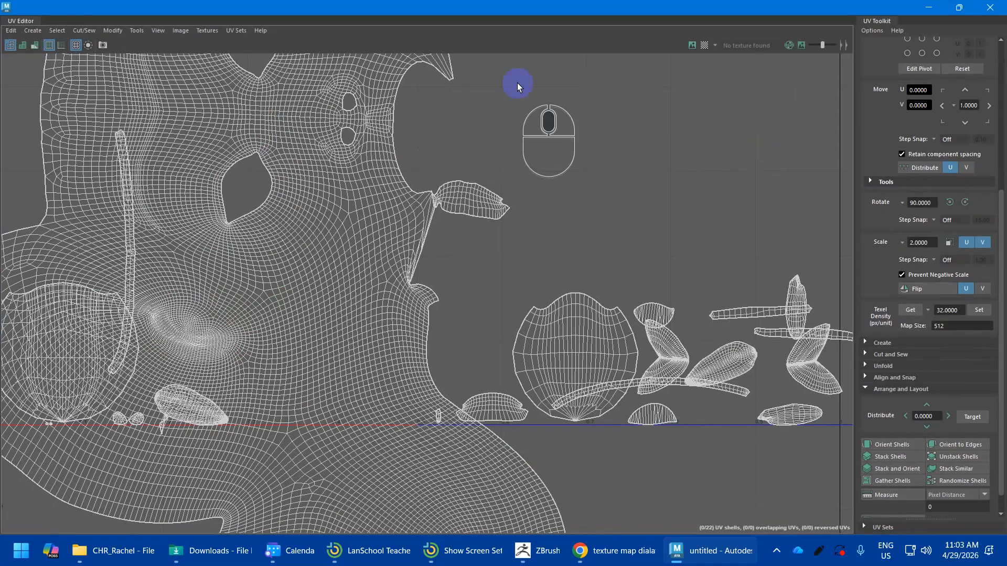
pyautogui.click(692, 48)
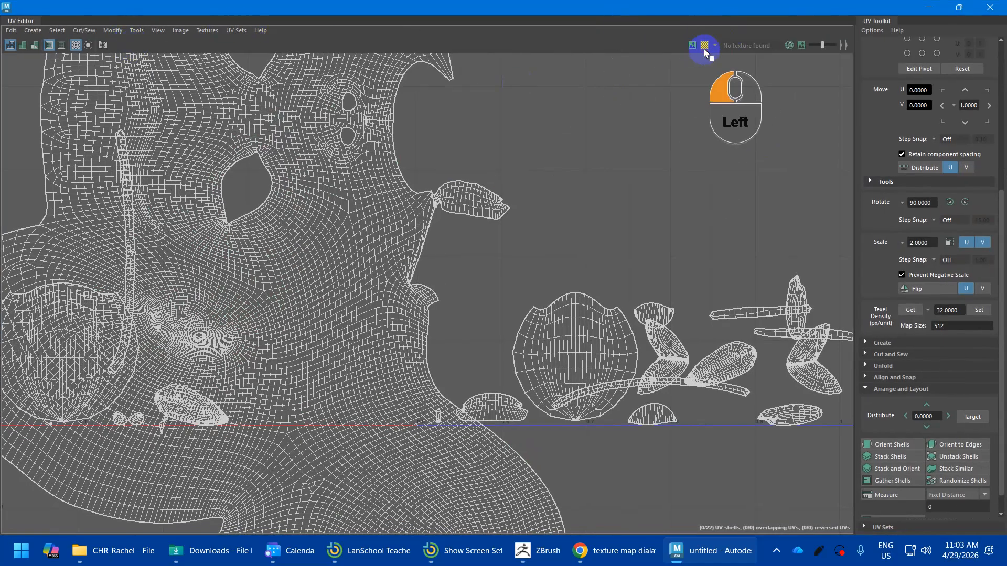
pyautogui.click(928, 8)
pyautogui.scroll(-3, 400, 280)
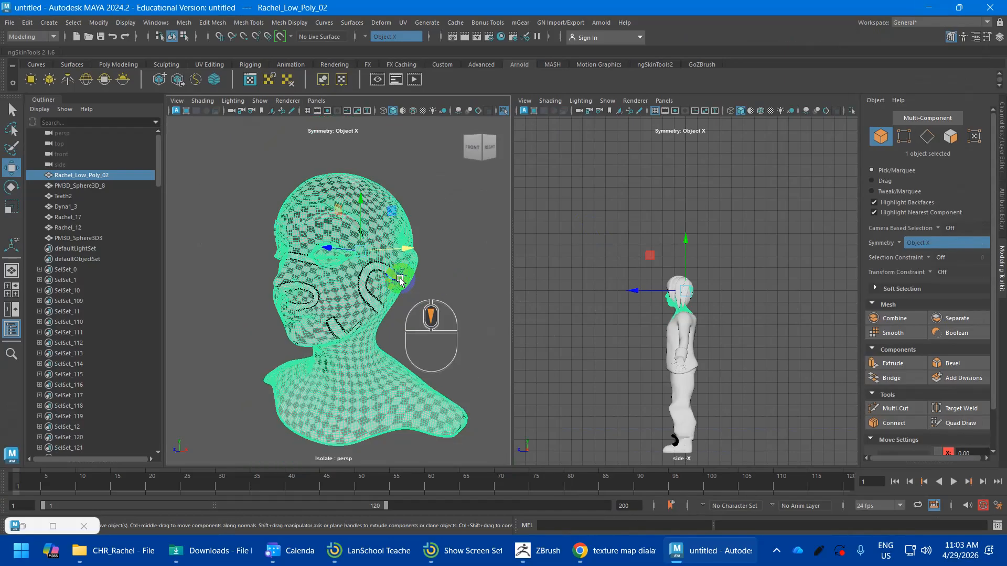
# Step: Examine the checker pattern around the face, temples and crown of the head for UV distortion
pyautogui.moveTo(358, 237); pyautogui.dragTo(412, 219, button='right')
pyautogui.click(431, 227)
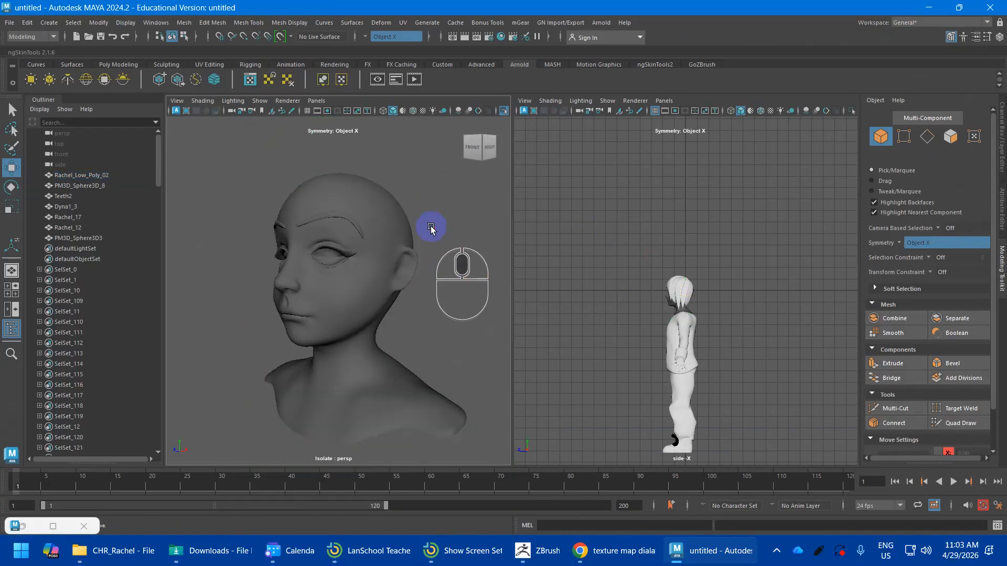
pyautogui.click(390, 259)
pyautogui.keyDown('alt'); pyautogui.moveTo(440, 283); pyautogui.dragTo(409, 318); pyautogui.keyUp('alt')
pyautogui.keyDown('alt'); pyautogui.scroll(5, 397, 299); pyautogui.keyUp('alt')
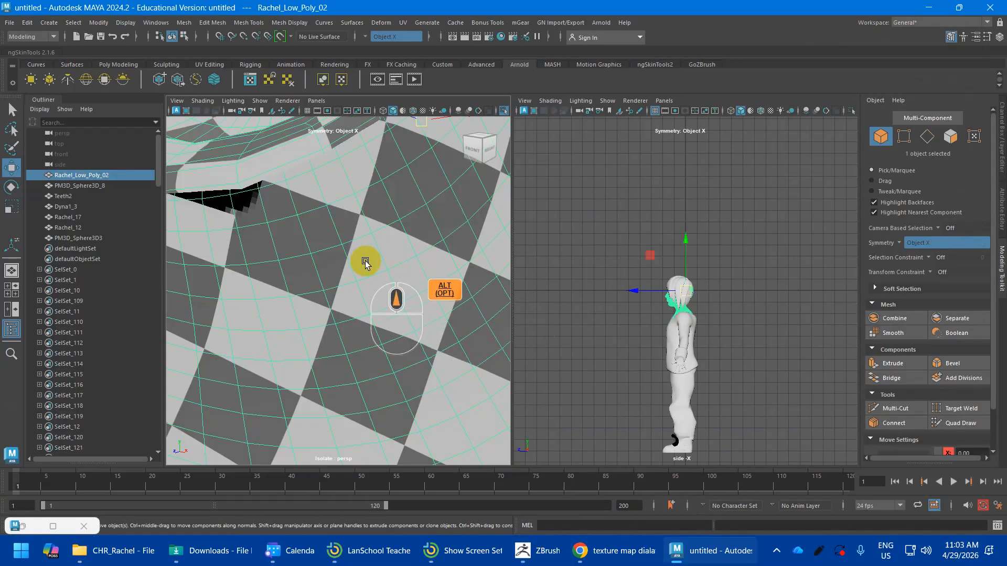
pyautogui.keyDown('alt'); pyautogui.scroll(-4, 366, 259); pyautogui.keyUp('alt')
pyautogui.moveTo(369, 261)
pyautogui.keyDown('alt'); pyautogui.mouseDown()
pyautogui.moveTo(308, 262)
pyautogui.moveTo(383, 268)
pyautogui.mouseUp(); pyautogui.keyUp('alt')
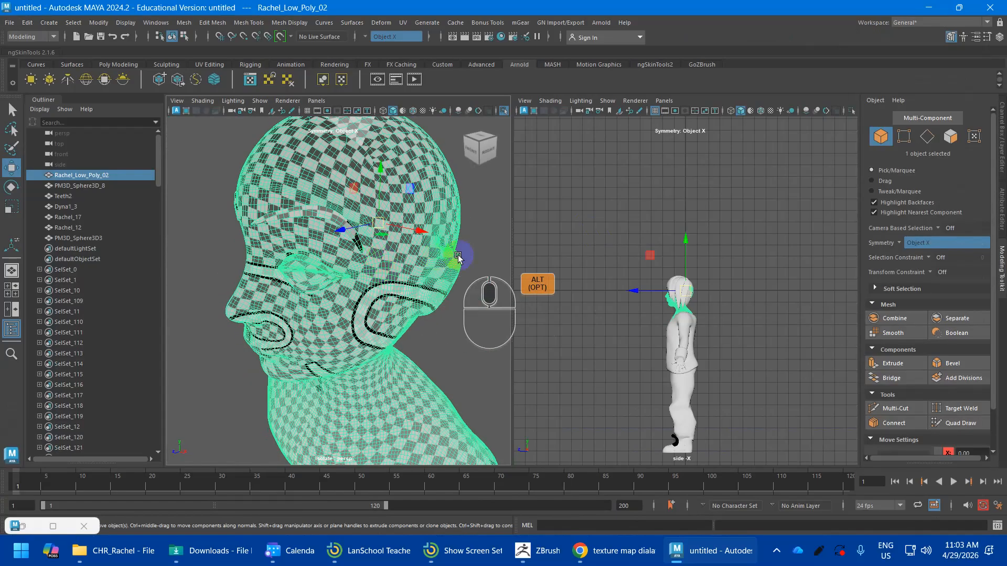
pyautogui.press('space')
pyautogui.keyDown('alt'); pyautogui.moveTo(524, 258); pyautogui.dragTo(494, 279, button='middle'); pyautogui.keyUp('alt')
pyautogui.keyDown('alt'); pyautogui.moveTo(506, 262); pyautogui.dragTo(523, 227); pyautogui.keyUp('alt')
pyautogui.keyDown('alt'); pyautogui.moveTo(517, 216); pyautogui.dragTo(503, 244, button='middle'); pyautogui.keyUp('alt')
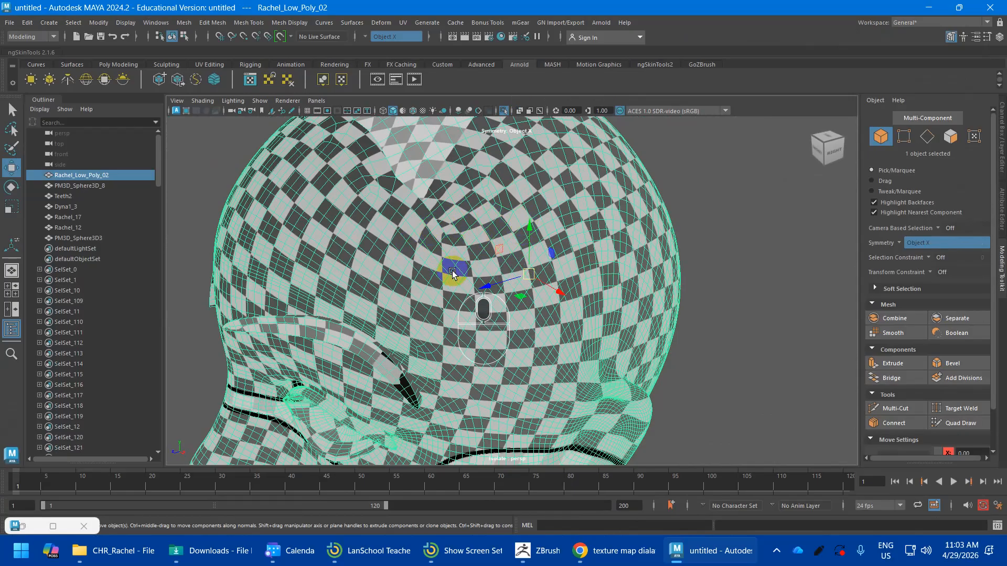
pyautogui.scroll(-3, 452, 273)
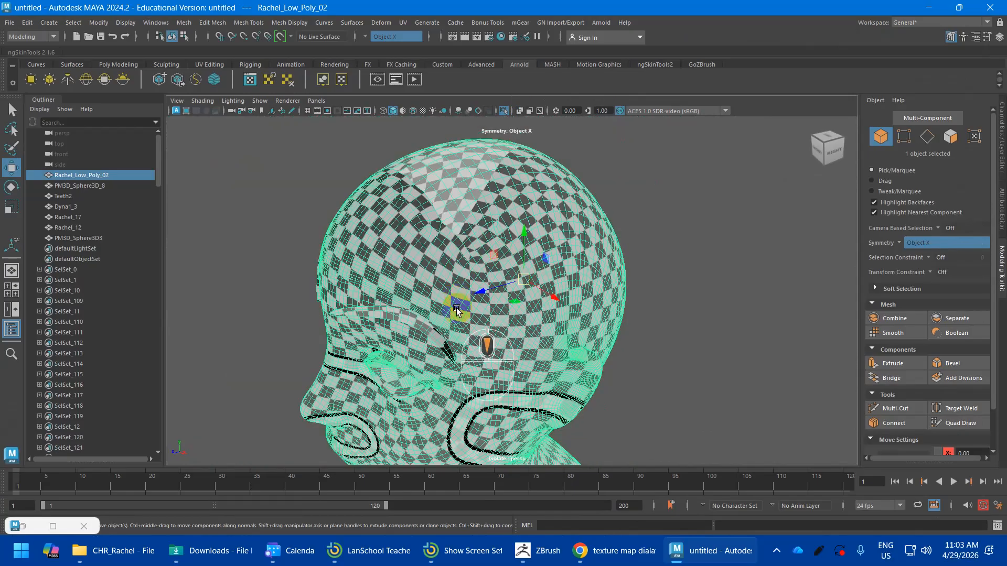
# Step: Restore the UV Editor as a floating window and select the face shell's outer border edges near the mouth
pyautogui.doubleClick(25, 525)
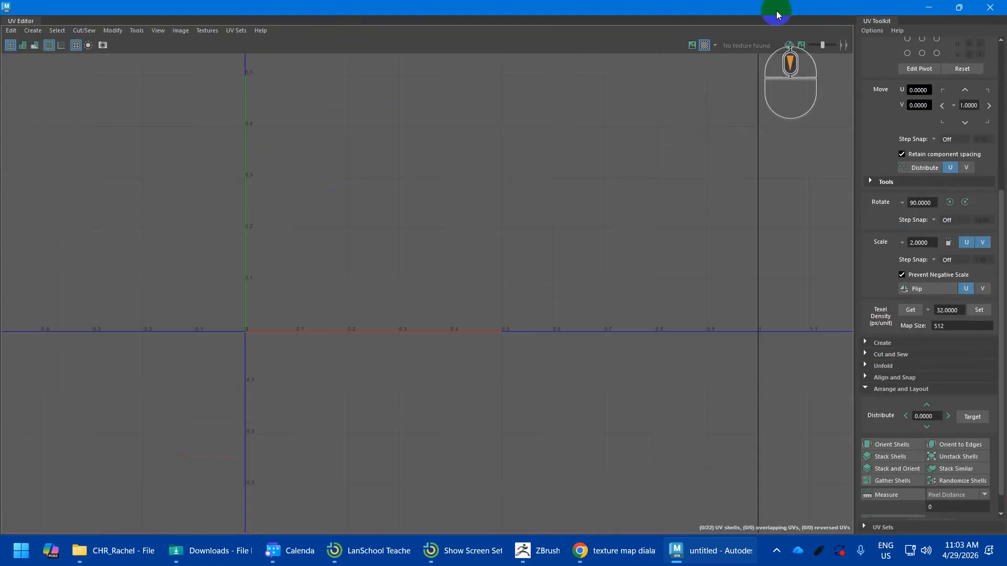
pyautogui.moveTo(784, 8); pyautogui.dragTo(818, 162)
pyautogui.click(413, 270)
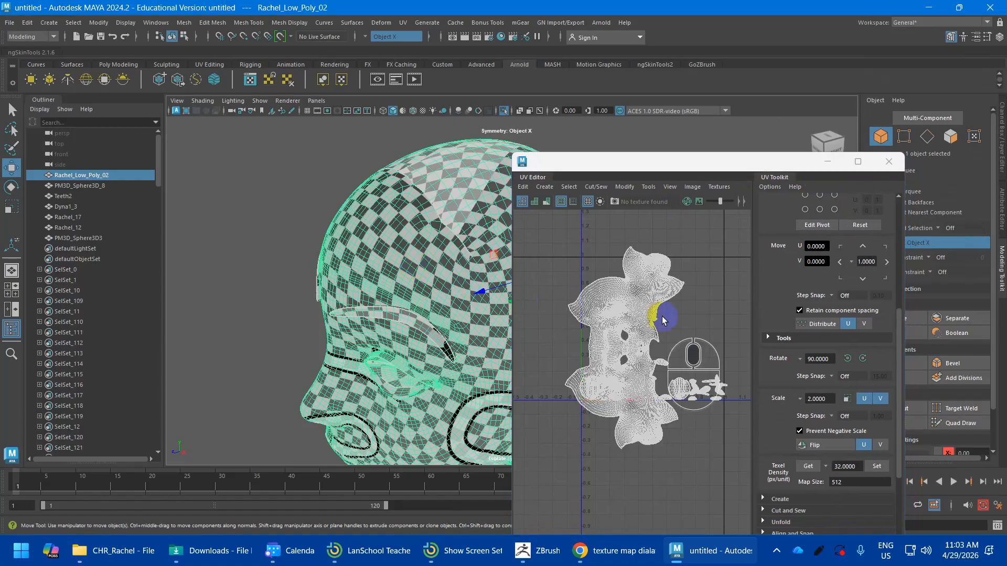
pyautogui.keyDown('alt'); pyautogui.middleClick(573, 294); pyautogui.keyUp('alt')
pyautogui.keyDown('alt'); pyautogui.scroll(3, 613, 323); pyautogui.keyUp('alt')
pyautogui.keyDown('alt'); pyautogui.scroll(5, 629, 343); pyautogui.keyUp('alt')
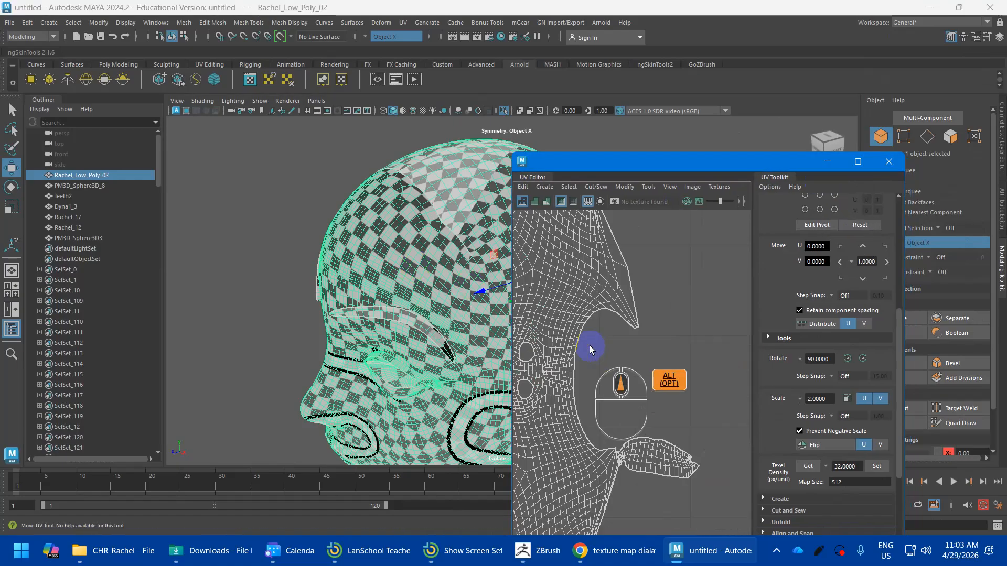
pyautogui.keyDown('alt'); pyautogui.moveTo(591, 301); pyautogui.dragTo(607, 391, button='middle'); pyautogui.keyUp('alt')
pyautogui.moveTo(616, 295); pyautogui.dragTo(612, 245, button='right')
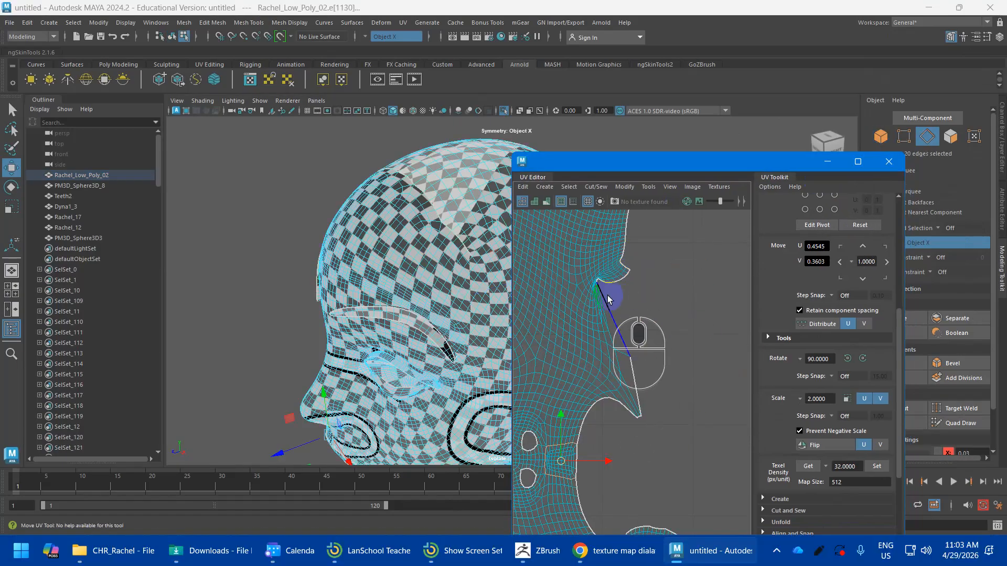
pyautogui.doubleClick(608, 297)
# Step: Examine where the selected border edges run around the lips, chin and throat on the model
pyautogui.keyDown('alt'); pyautogui.moveTo(320, 312); pyautogui.dragTo(237, 99, button='middle'); pyautogui.keyUp('alt')
pyautogui.keyDown('alt'); pyautogui.moveTo(310, 181); pyautogui.dragTo(408, 177); pyautogui.keyUp('alt')
pyautogui.keyDown('alt'); pyautogui.scroll(3, 282, 217); pyautogui.keyUp('alt')
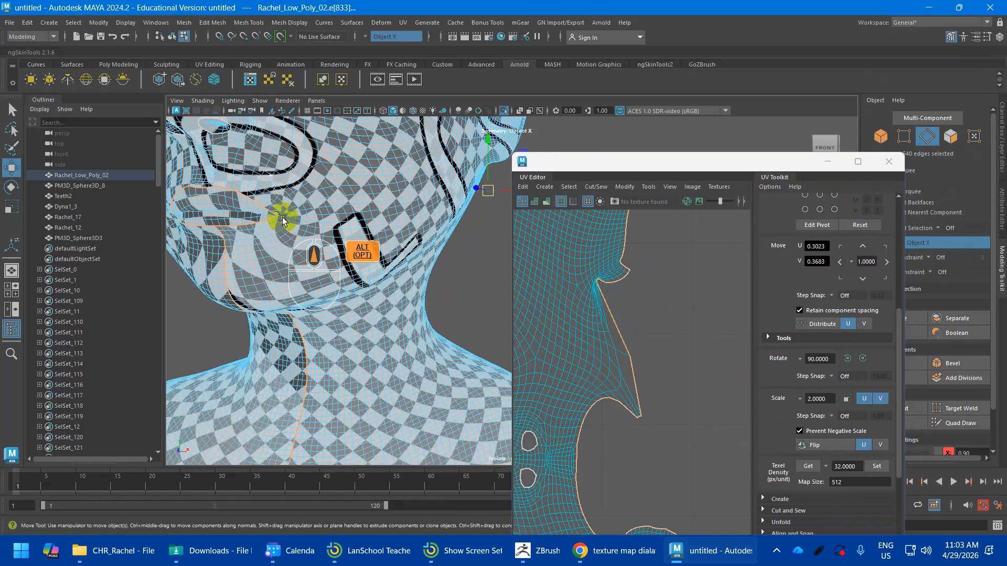
pyautogui.keyDown('alt'); pyautogui.moveTo(225, 219); pyautogui.dragTo(314, 241, button='middle'); pyautogui.keyUp('alt')
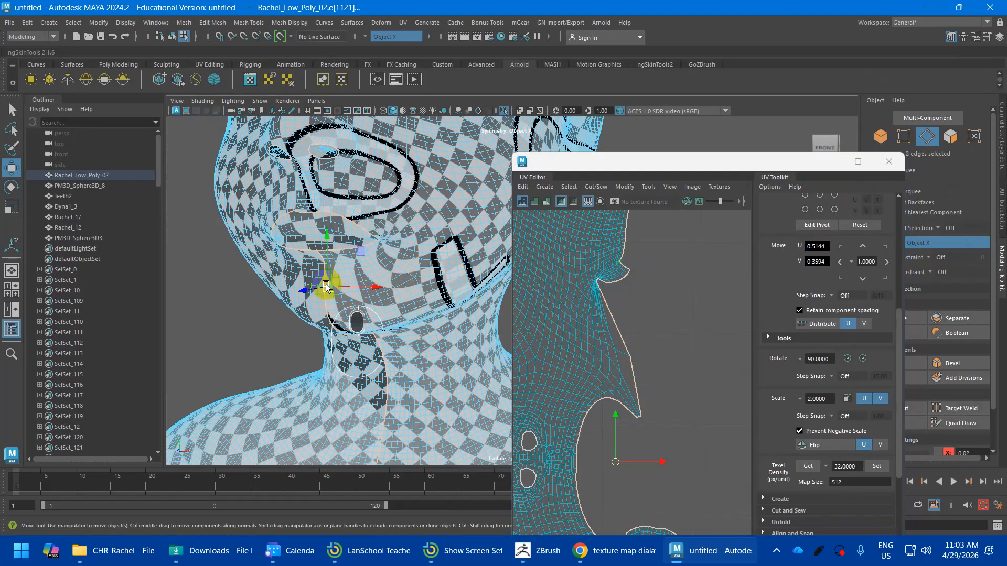
# Step: Select the border edge in the UV layout where the mouth flap narrows and joins the face shell
pyautogui.keyDown('alt'); pyautogui.moveTo(603, 486); pyautogui.dragTo(560, 304, button='middle'); pyautogui.keyUp('alt')
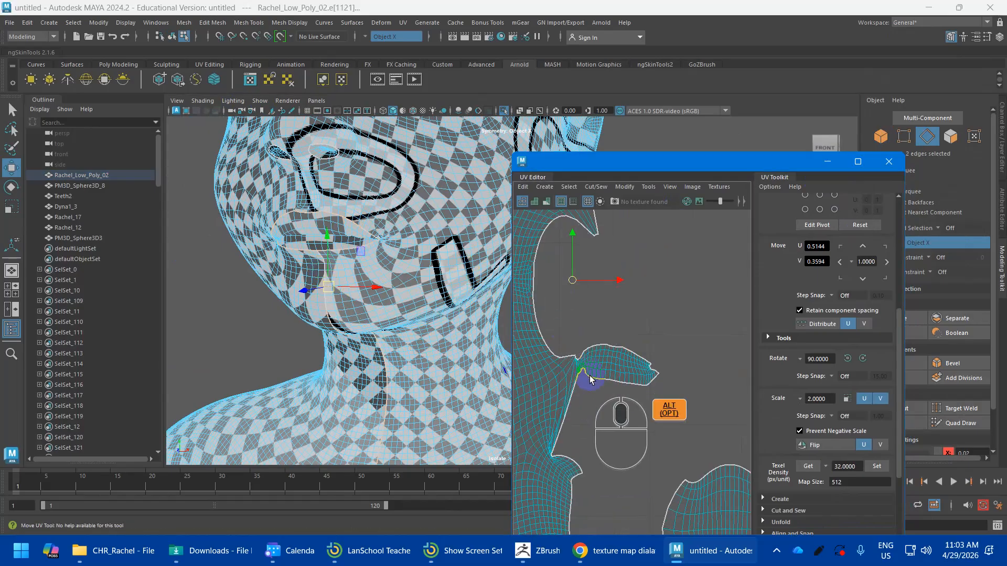
pyautogui.moveTo(579, 360); pyautogui.dragTo(562, 393, button='right')
pyautogui.click(613, 348)
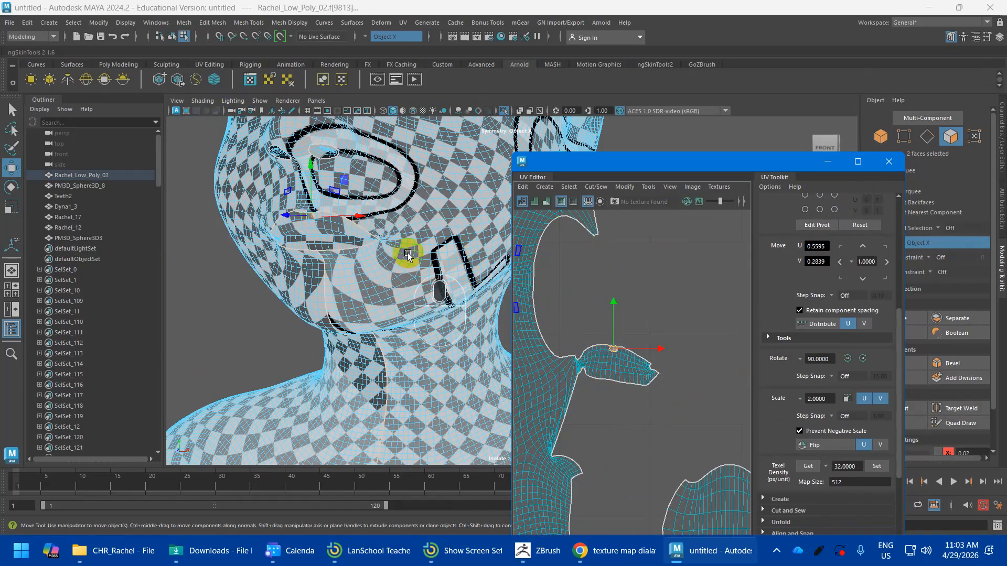
pyautogui.scroll(6, 590, 353)
pyautogui.keyDown('alt'); pyautogui.moveTo(577, 361); pyautogui.dragTo(739, 319, button='middle'); pyautogui.keyUp('alt')
pyautogui.rightClick(659, 343)
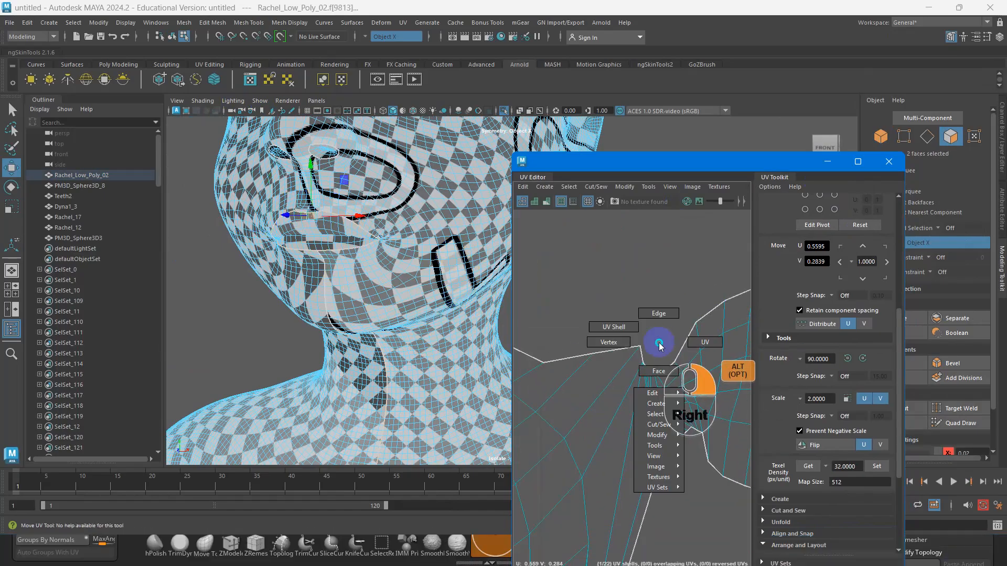
pyautogui.moveTo(660, 343); pyautogui.dragTo(659, 302, button='right')
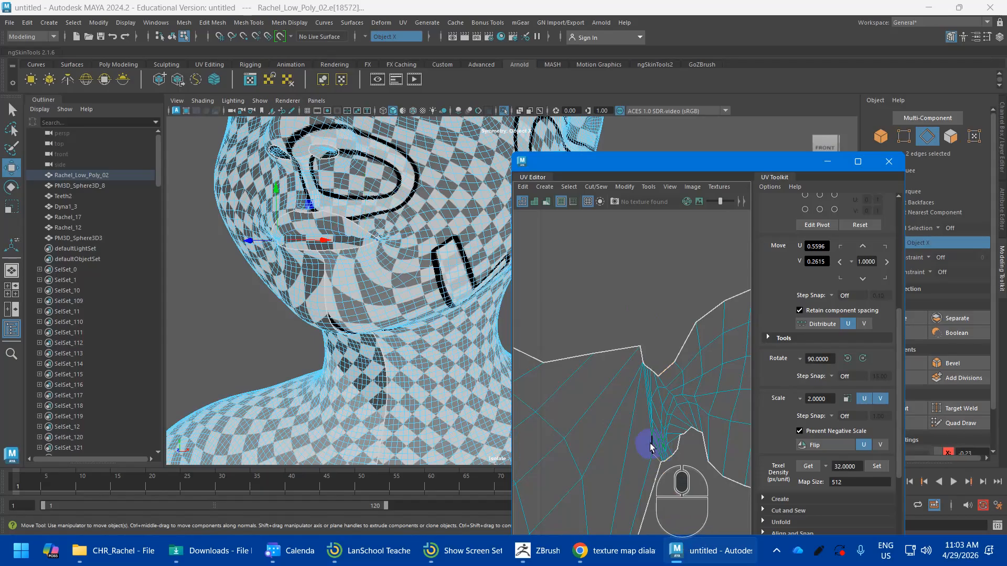
# Step: Select the edge loop around the lips that separates the mouth flap from the face shell
pyautogui.keyDown('alt'); pyautogui.moveTo(341, 255); pyautogui.dragTo(296, 231); pyautogui.keyUp('alt')
pyautogui.keyDown('alt'); pyautogui.moveTo(297, 231); pyautogui.dragTo(363, 243, button='right'); pyautogui.keyUp('alt')
pyautogui.keyDown('alt'); pyautogui.moveTo(363, 243); pyautogui.dragTo(257, 278, button='middle'); pyautogui.keyUp('alt')
pyautogui.keyDown('alt'); pyautogui.moveTo(257, 278); pyautogui.dragTo(303, 302, button='right'); pyautogui.keyUp('alt')
pyautogui.keyDown('alt'); pyautogui.moveTo(304, 302); pyautogui.dragTo(254, 299, button='middle'); pyautogui.keyUp('alt')
pyautogui.keyDown('alt'); pyautogui.moveTo(263, 303); pyautogui.dragTo(268, 290); pyautogui.keyUp('alt')
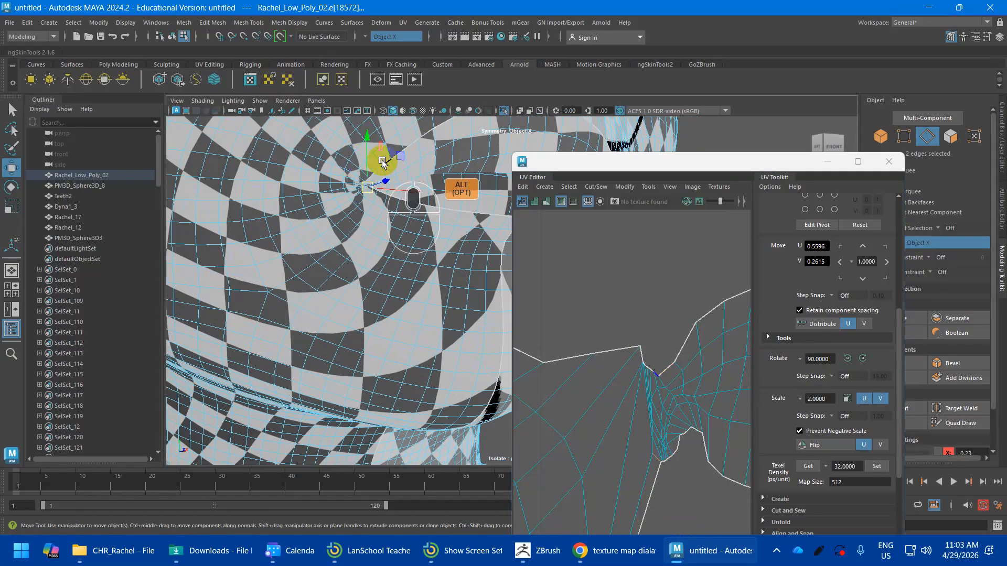
pyautogui.scroll(-5, 386, 162)
pyautogui.scroll(-10, 639, 369)
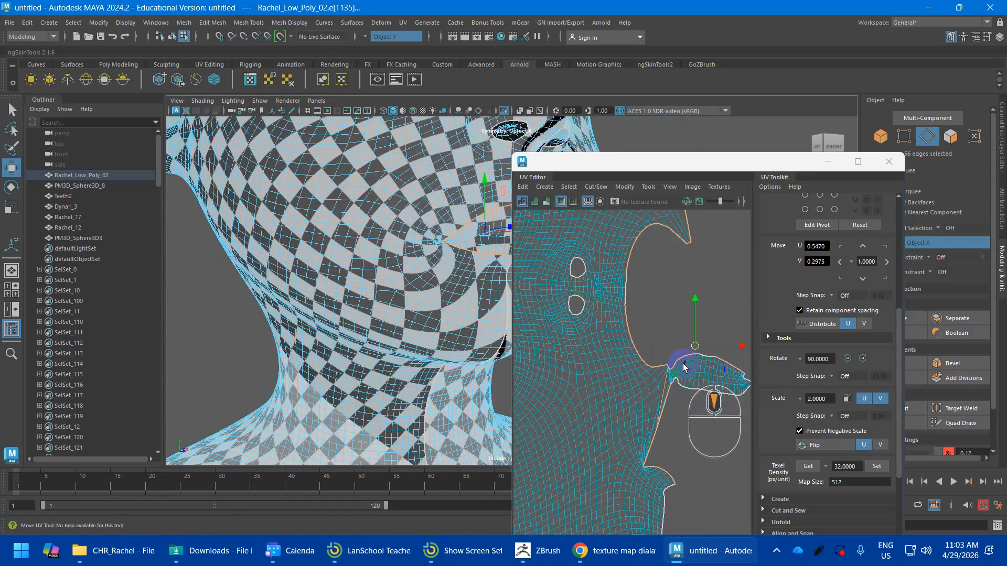
pyautogui.keyDown('alt'); pyautogui.moveTo(683, 366); pyautogui.dragTo(593, 373, button='middle'); pyautogui.keyUp('alt')
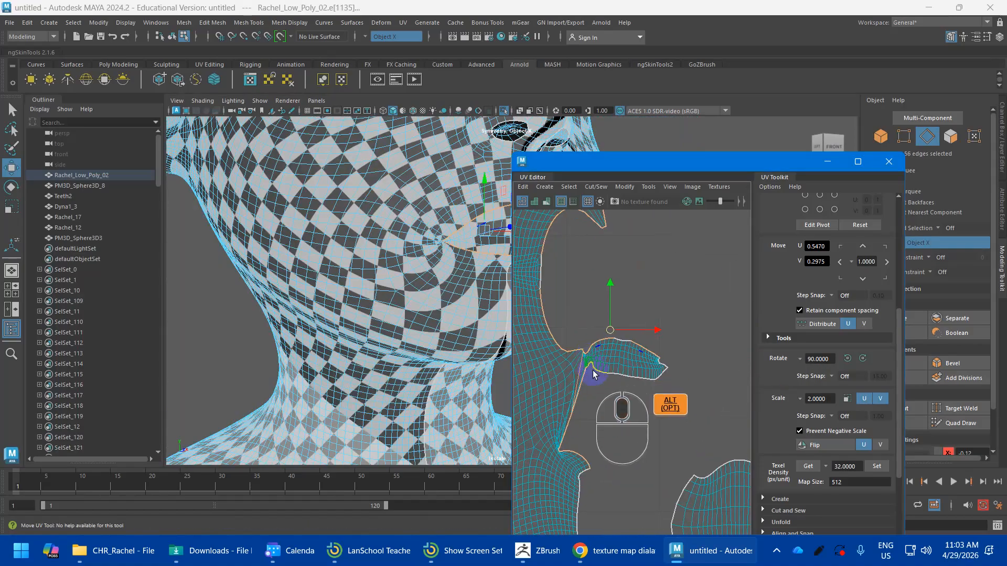
# Step: Cut the UVs along the selected lip edges and unfold all of the head's UV shells
pyautogui.keyDown('shift'); pyautogui.scroll(-5, 593, 362); pyautogui.keyUp('shift')
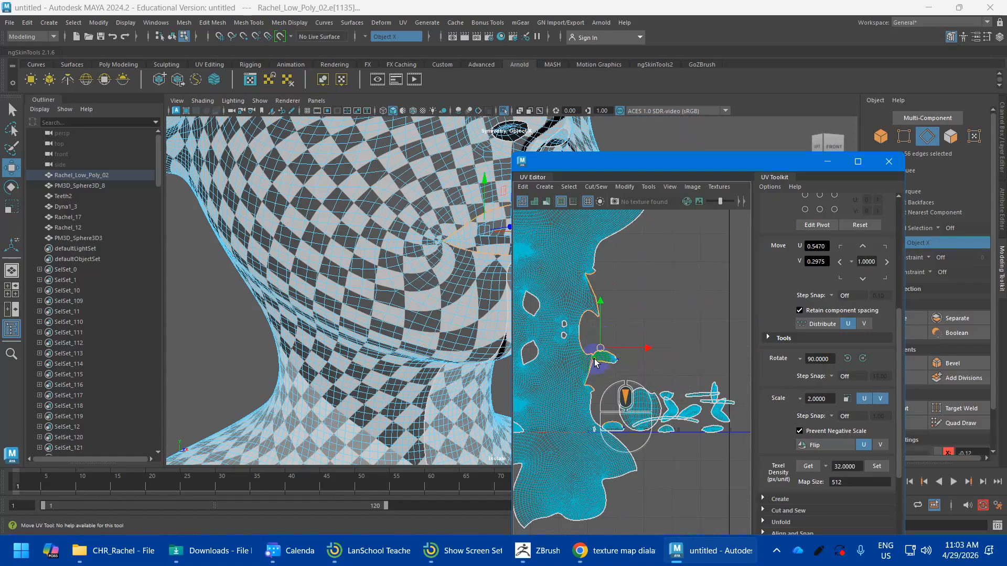
pyautogui.keyDown('shift'); pyautogui.moveTo(594, 359); pyautogui.dragTo(457, 291, button='right'); pyautogui.keyUp('shift')
pyautogui.hotkey('ctrl', 'shift', 'a')
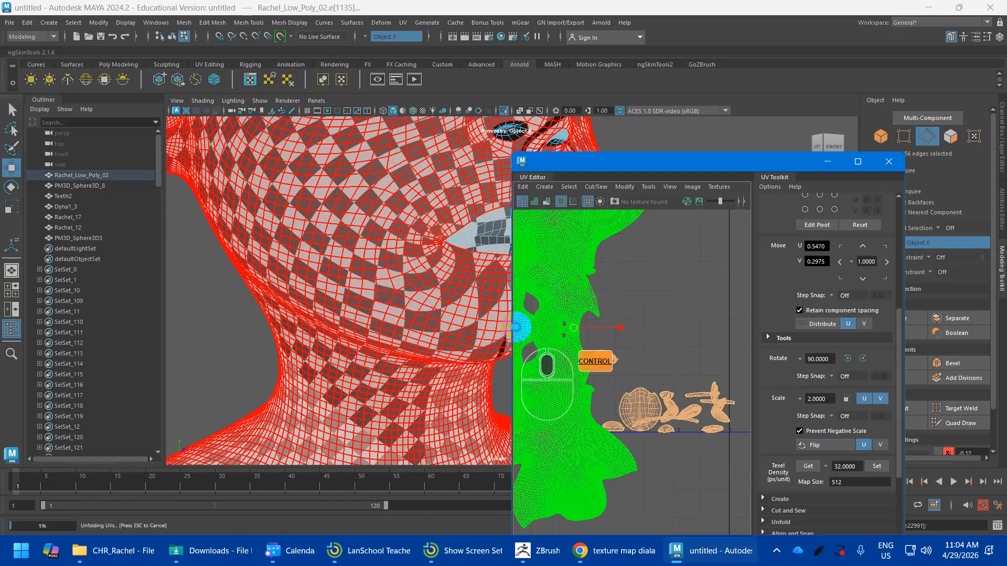
pyautogui.moveTo(618, 161); pyautogui.dragTo(685, 109)
# Step: Clear the selection and examine the checker pattern across the face, temple and side of the head for distortion
pyautogui.keyDown('alt'); pyautogui.moveTo(395, 238); pyautogui.dragTo(316, 370, button='middle'); pyautogui.keyUp('alt')
pyautogui.scroll(-4, 317, 362)
pyautogui.keyDown('alt'); pyautogui.moveTo(341, 310); pyautogui.dragTo(309, 265); pyautogui.keyUp('alt')
pyautogui.keyDown('alt'); pyautogui.moveTo(373, 243); pyautogui.dragTo(369, 268, button='middle'); pyautogui.keyUp('alt')
pyautogui.click(478, 184)
pyautogui.keyDown('alt'); pyautogui.moveTo(468, 202); pyautogui.dragTo(414, 236); pyautogui.keyUp('alt')
pyautogui.keyDown('alt'); pyautogui.moveTo(395, 147); pyautogui.dragTo(388, 116, button='middle'); pyautogui.keyUp('alt')
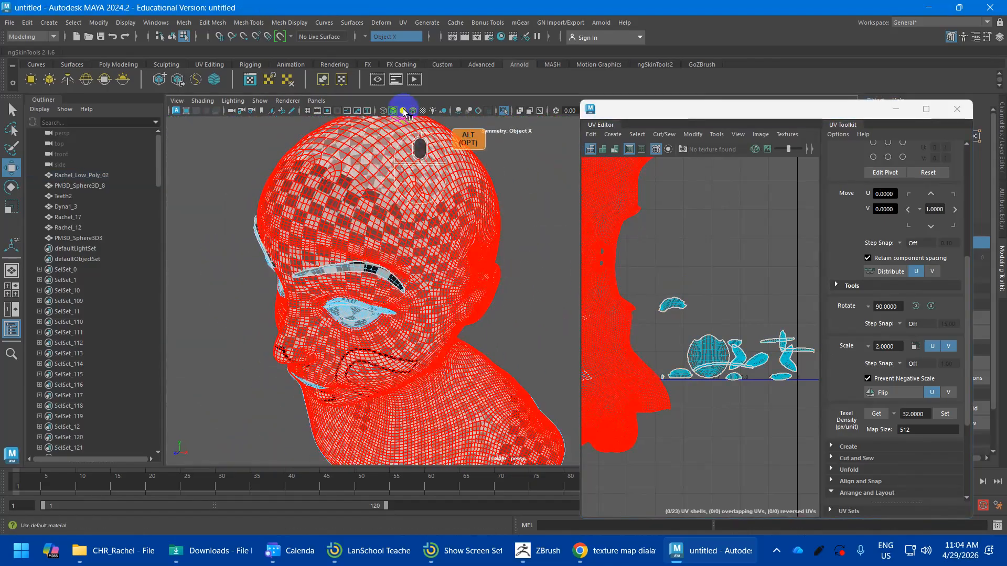
pyautogui.keyDown('alt'); pyautogui.moveTo(439, 198); pyautogui.dragTo(475, 160); pyautogui.keyUp('alt')
pyautogui.keyDown('alt'); pyautogui.moveTo(474, 160); pyautogui.dragTo(458, 198, button='middle'); pyautogui.keyUp('alt')
pyautogui.keyDown('alt'); pyautogui.moveTo(468, 165); pyautogui.dragTo(341, 219); pyautogui.keyUp('alt')
pyautogui.keyDown('alt'); pyautogui.moveTo(405, 214); pyautogui.dragTo(430, 252, button='middle'); pyautogui.keyUp('alt')
pyautogui.scroll(3, 446, 233)
pyautogui.scroll(3, 436, 204)
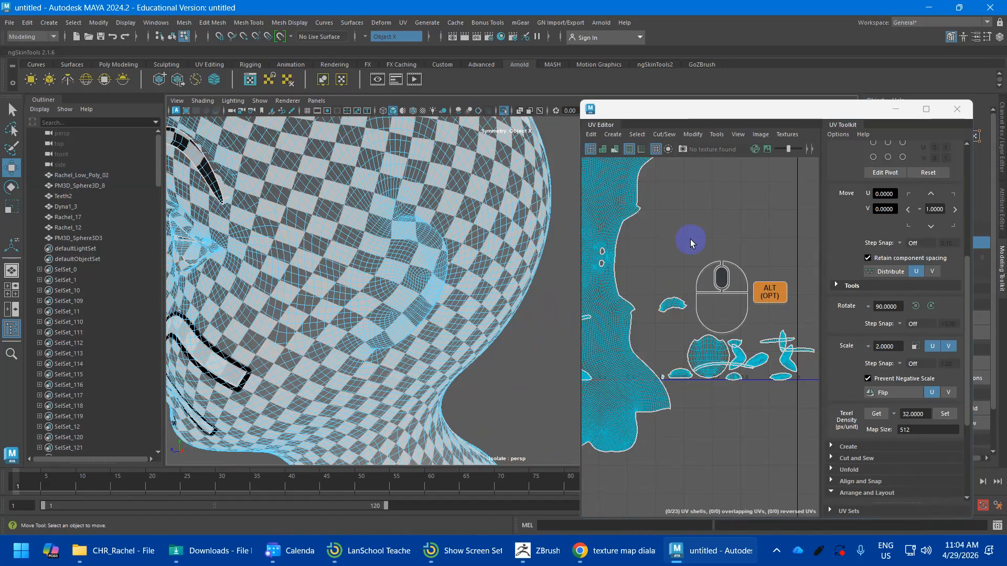
# Step: Compare the unfolded head shell in the UV layout with the checker distortion around the ear
pyautogui.keyDown('alt'); pyautogui.click(690, 239); pyautogui.keyUp('alt')
pyautogui.scroll(5, 662, 208)
pyautogui.keyDown('alt'); pyautogui.moveTo(679, 337); pyautogui.dragTo(682, 387, button='middle'); pyautogui.keyUp('alt')
pyautogui.scroll(-3, 658, 294)
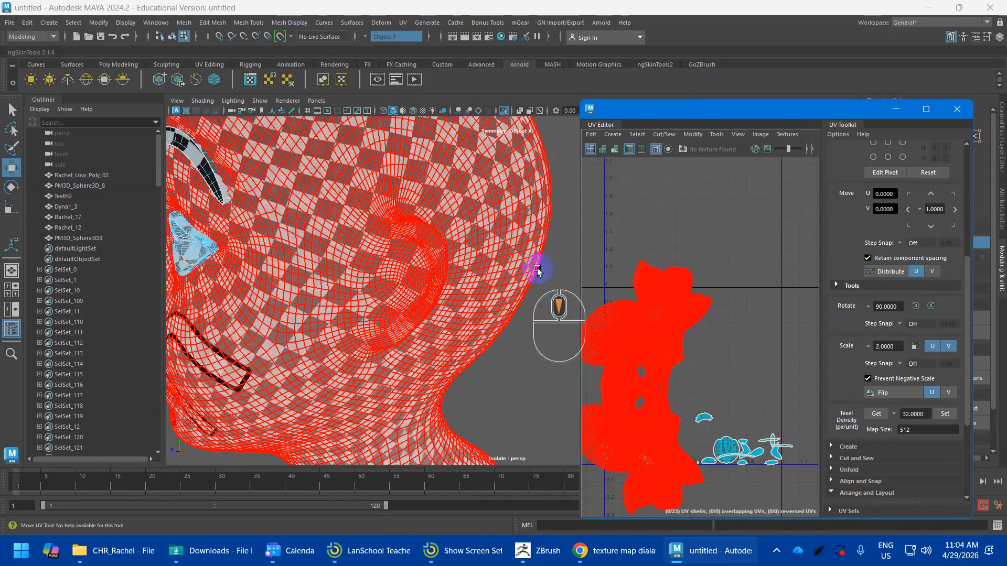
pyautogui.scroll(5, 642, 292)
pyautogui.scroll(3, 412, 239)
pyautogui.moveTo(400, 217); pyautogui.dragTo(400, 190, button='right')
pyautogui.scroll(3, 362, 224)
pyautogui.keyDown('alt'); pyautogui.moveTo(360, 212); pyautogui.dragTo(381, 222, button='middle'); pyautogui.keyUp('alt')
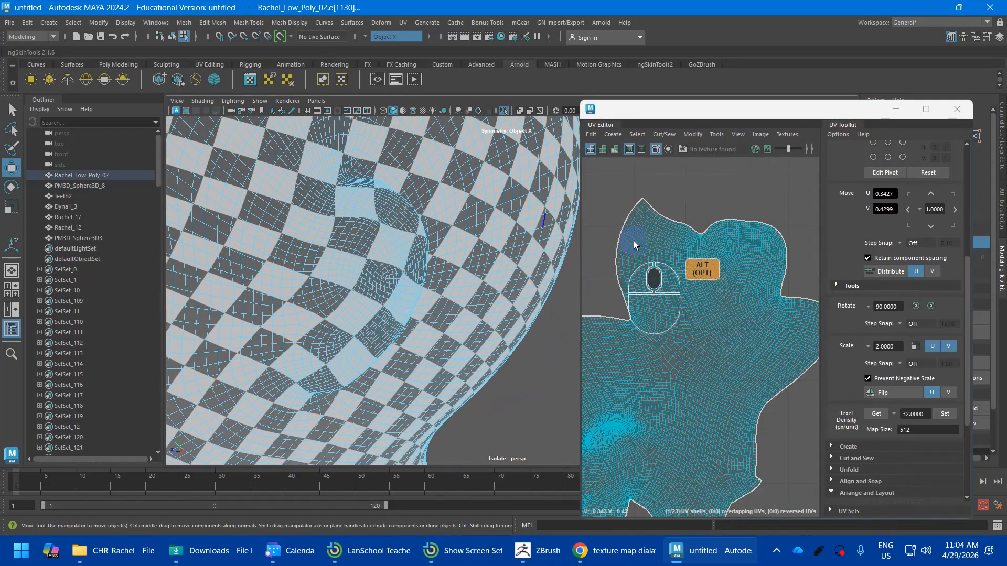
# Step: Turn off the checker map display from the enlarged UV Editor and restore it as a floating window
pyautogui.click(807, 150)
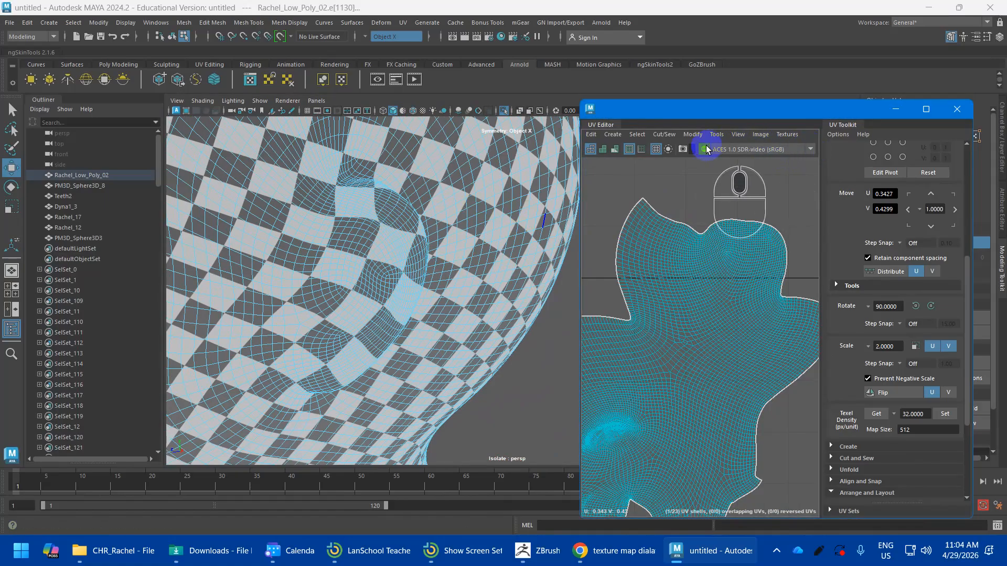
pyautogui.doubleClick(833, 110)
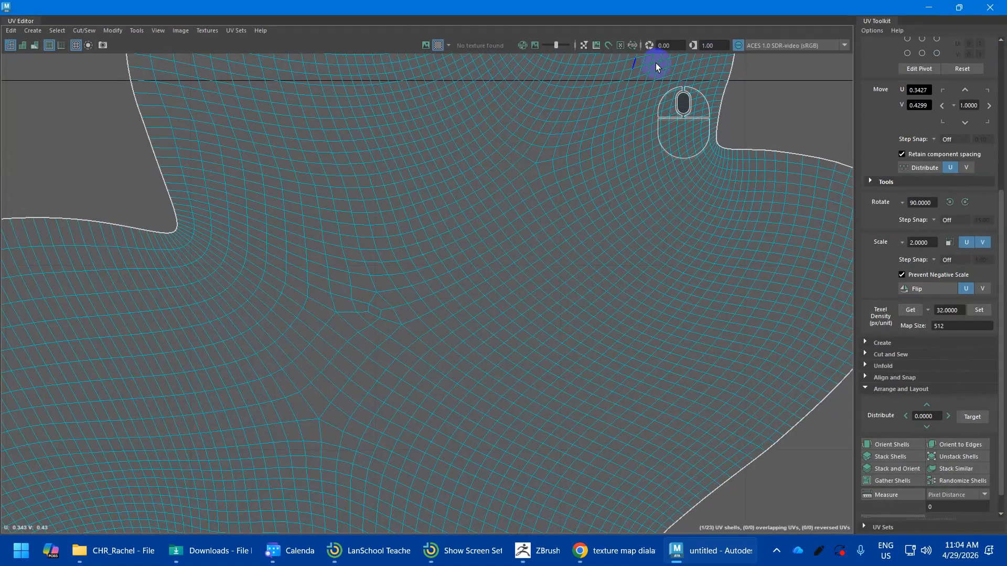
pyautogui.scroll(-2, 545, 121)
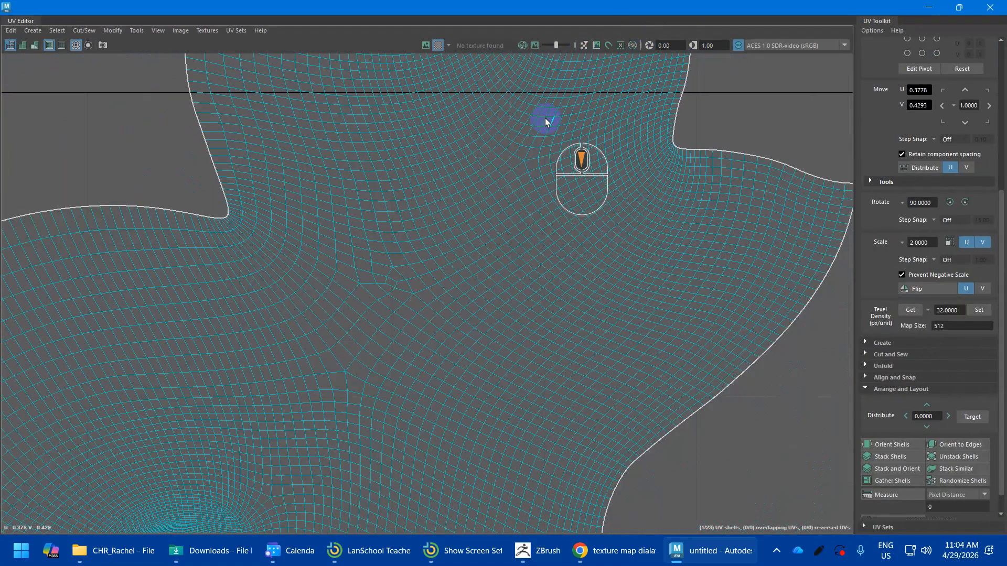
pyautogui.moveTo(670, 124); pyautogui.dragTo(667, 97, button='right')
pyautogui.scroll(-3, 677, 101)
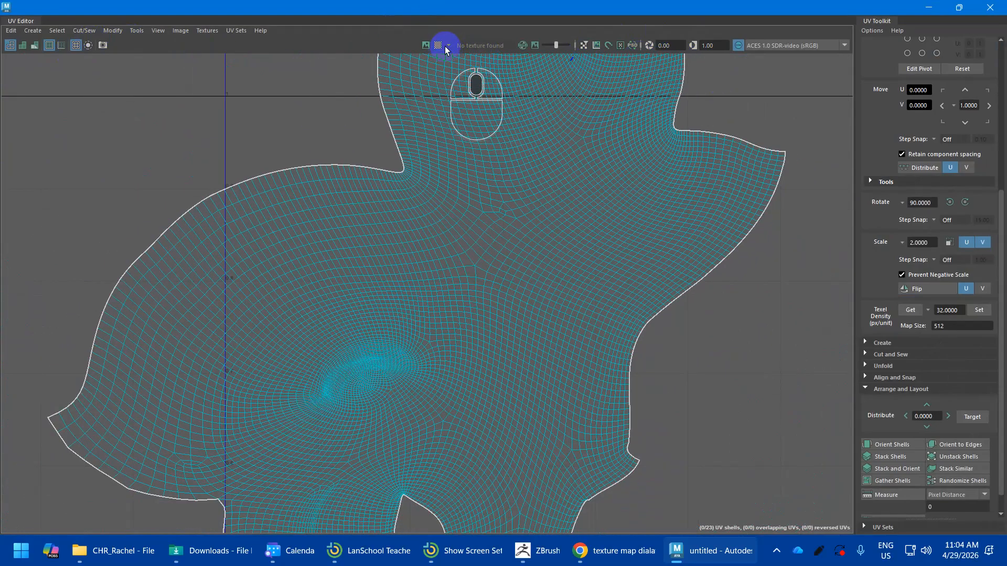
pyautogui.click(958, 7)
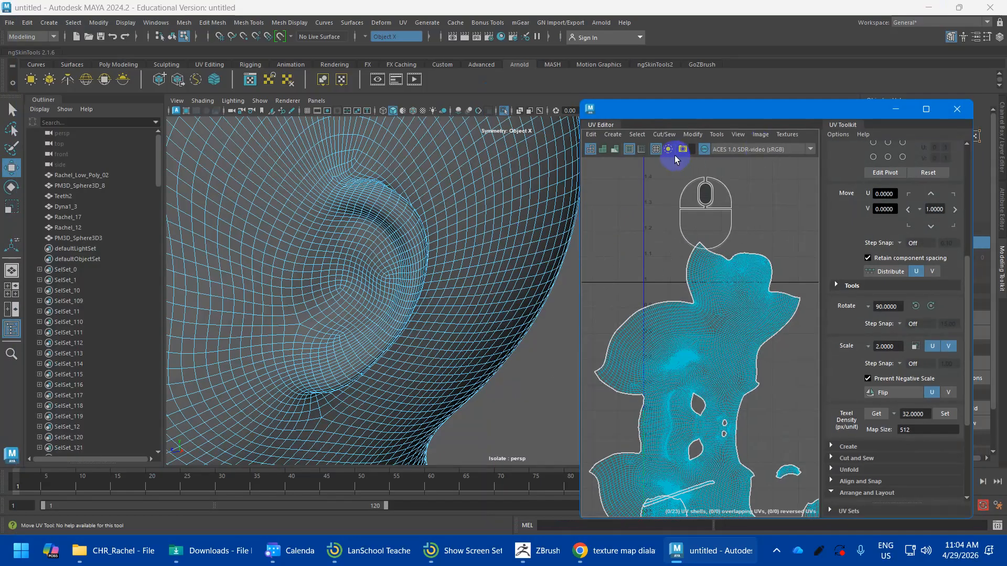
# Step: Switch to edge selection and select the edge loop that passes around the ear on the model
pyautogui.scroll(-5, 427, 258)
pyautogui.moveTo(410, 219); pyautogui.dragTo(413, 193, button='right')
pyautogui.scroll(5, 414, 211)
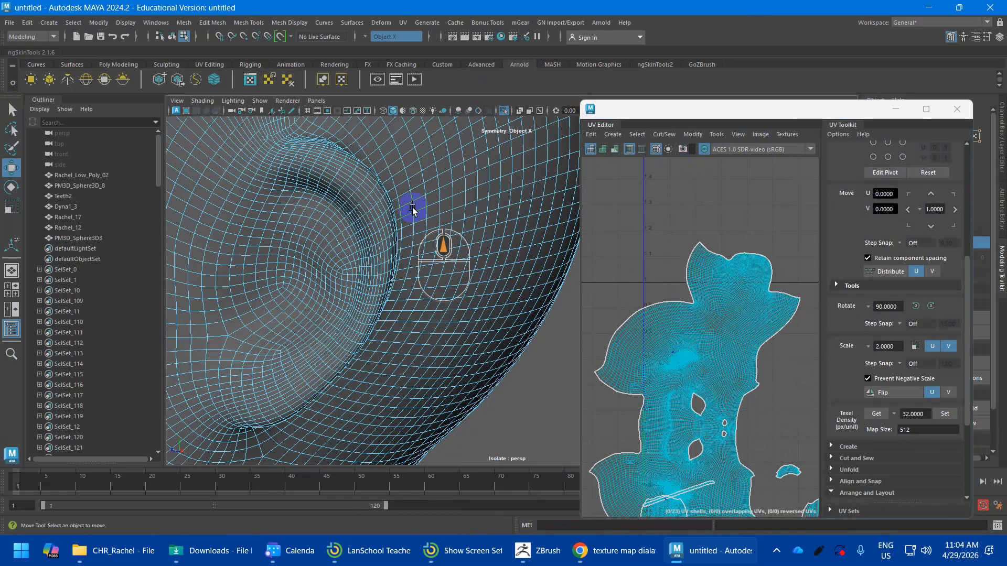
pyautogui.keyDown('alt'); pyautogui.moveTo(375, 215); pyautogui.dragTo(395, 247, button='middle'); pyautogui.keyUp('alt')
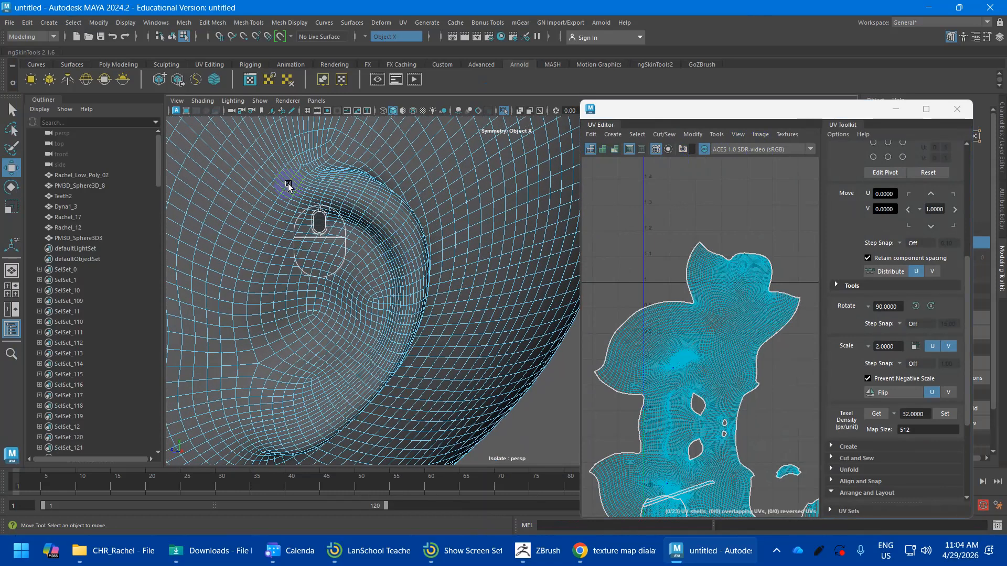
pyautogui.click(243, 263)
pyautogui.keyDown('alt'); pyautogui.moveTo(242, 263); pyautogui.dragTo(346, 266, button='middle'); pyautogui.keyUp('alt')
pyautogui.scroll(-4, 346, 267)
pyautogui.keyDown('alt'); pyautogui.moveTo(346, 267); pyautogui.dragTo(312, 274); pyautogui.keyUp('alt')
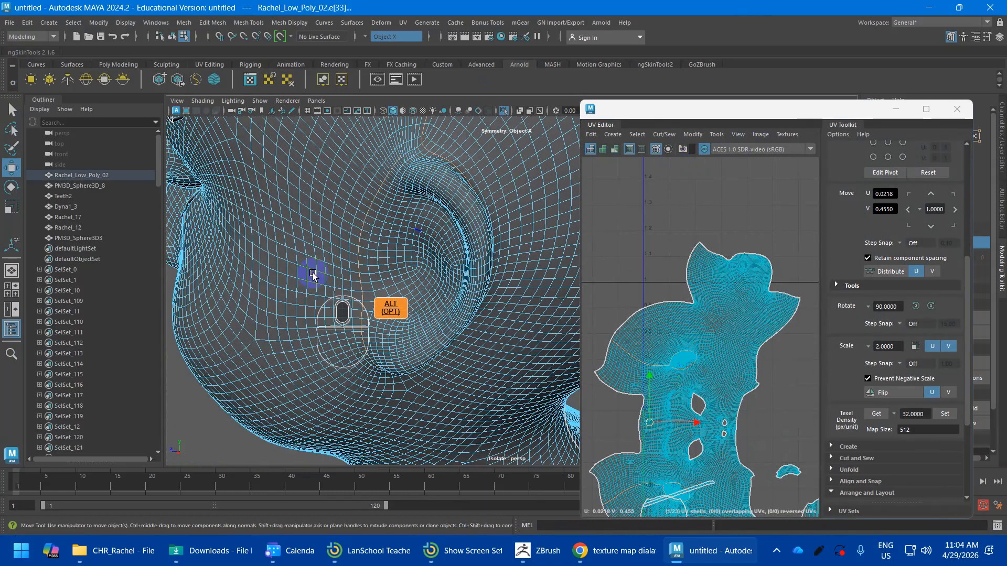
# Step: Deselect the extra edges running from the ear up over the head, keeping only the loop around the ear
pyautogui.keyDown('alt'); pyautogui.moveTo(400, 196); pyautogui.dragTo(373, 257, button='middle'); pyautogui.keyUp('alt')
pyautogui.scroll(7, 393, 234)
pyautogui.scroll(-4, 283, 204)
pyautogui.keyDown('alt'); pyautogui.moveTo(283, 204); pyautogui.dragTo(395, 251, button='middle'); pyautogui.keyUp('alt')
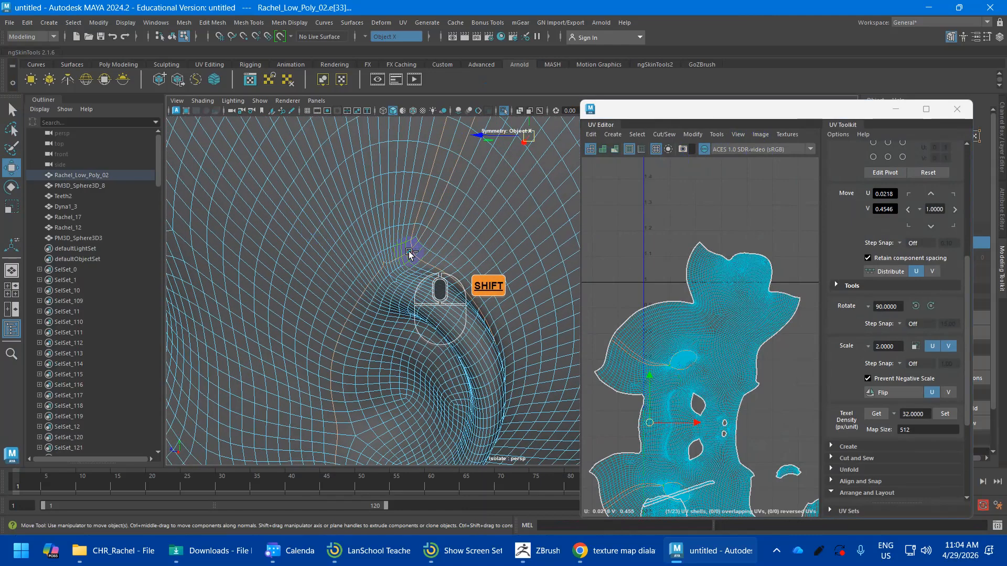
pyautogui.keyDown('ctrl'); pyautogui.moveTo(387, 207); pyautogui.dragTo(447, 242); pyautogui.keyUp('ctrl')
pyautogui.keyDown('alt'); pyautogui.moveTo(447, 243); pyautogui.dragTo(468, 235); pyautogui.keyUp('alt')
pyautogui.scroll(-3, 469, 235)
pyautogui.keyDown('alt'); pyautogui.moveTo(468, 235); pyautogui.dragTo(490, 286, button='middle'); pyautogui.keyUp('alt')
pyautogui.scroll(-6, 490, 286)
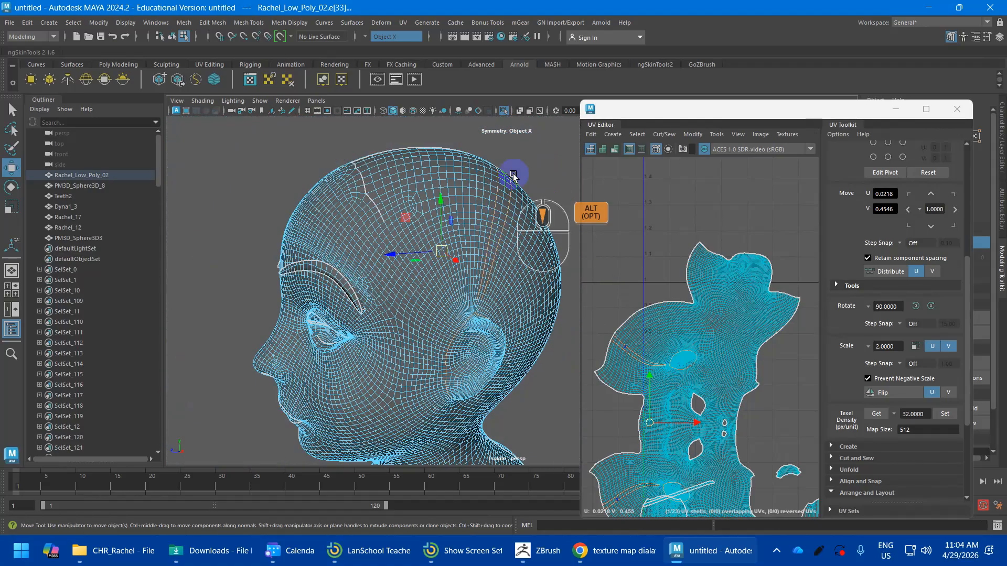
pyautogui.keyDown('ctrl'); pyautogui.moveTo(530, 157); pyautogui.dragTo(465, 298); pyautogui.keyUp('ctrl')
# Step: Cut the UVs along the selected ear loop to separate the ears from the head shell
pyautogui.keyDown('alt'); pyautogui.moveTo(694, 320); pyautogui.dragTo(688, 163, button='middle'); pyautogui.keyUp('alt')
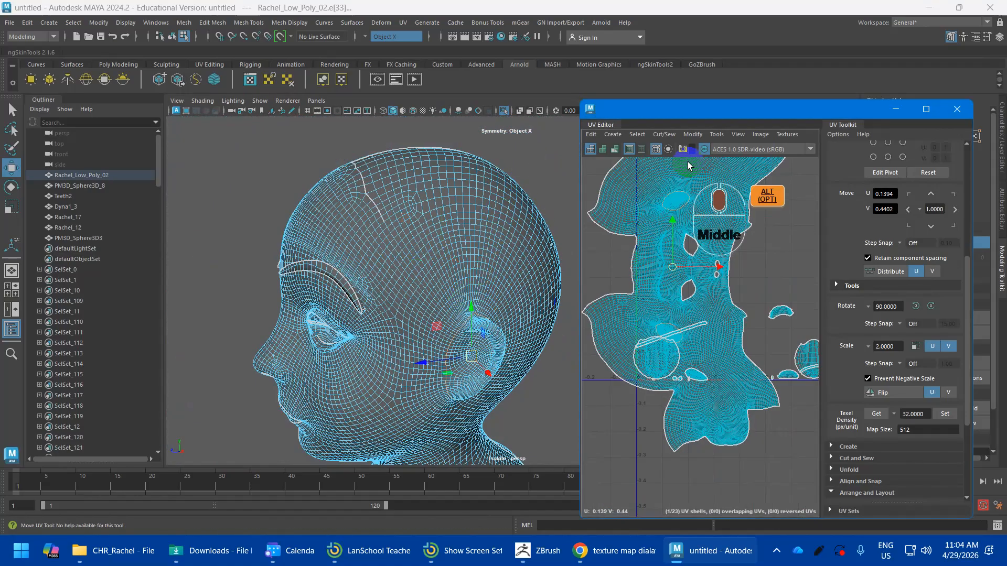
pyautogui.keyDown('alt'); pyautogui.scroll(3, 684, 281); pyautogui.keyUp('alt')
pyautogui.keyDown('alt'); pyautogui.moveTo(690, 296); pyautogui.dragTo(662, 193, button='middle'); pyautogui.keyUp('alt')
pyautogui.keyDown('alt'); pyautogui.scroll(5, 708, 297); pyautogui.keyUp('alt')
pyautogui.keyDown('alt'); pyautogui.scroll(5, 710, 326); pyautogui.keyUp('alt')
pyautogui.keyDown('alt'); pyautogui.moveTo(710, 326); pyautogui.dragTo(644, 292, button='middle'); pyautogui.keyUp('alt')
pyautogui.keyDown('alt'); pyautogui.scroll(3, 714, 336); pyautogui.keyUp('alt')
pyautogui.keyDown('alt'); pyautogui.scroll(-3, 617, 345); pyautogui.keyUp('alt')
pyautogui.keyDown('shift'); pyautogui.moveTo(644, 291); pyautogui.dragTo(611, 302, button='right'); pyautogui.keyUp('shift')
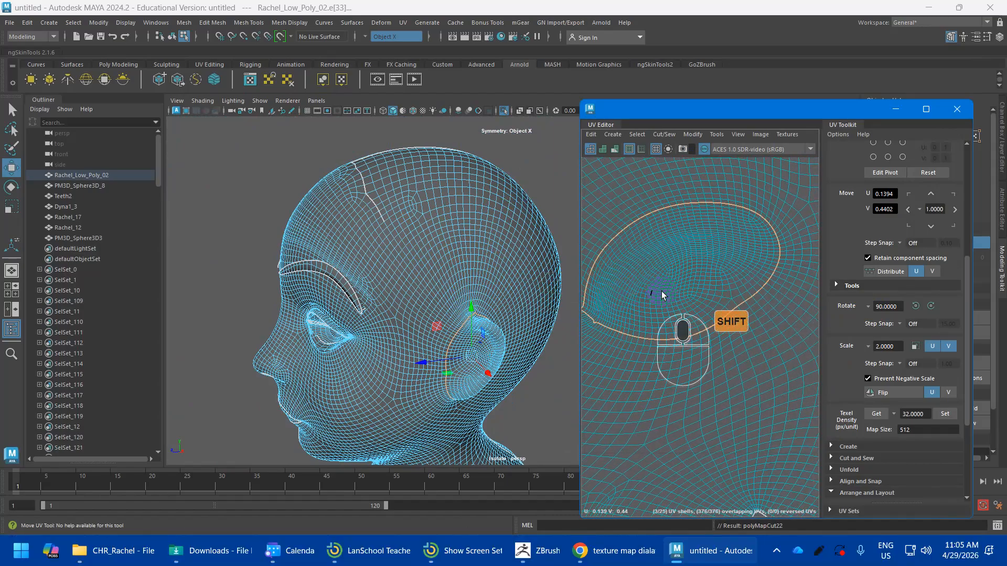
# Step: Select all of the head's UV shells and rotate them about 90 degrees so the face stands upright
pyautogui.keyDown('alt'); pyautogui.scroll(-4, 716, 285); pyautogui.keyUp('alt')
pyautogui.keyDown('alt'); pyautogui.moveTo(696, 278); pyautogui.dragTo(639, 211, button='middle'); pyautogui.keyUp('alt')
pyautogui.keyDown('alt'); pyautogui.moveTo(476, 341); pyautogui.dragTo(468, 287, button='middle'); pyautogui.keyUp('alt')
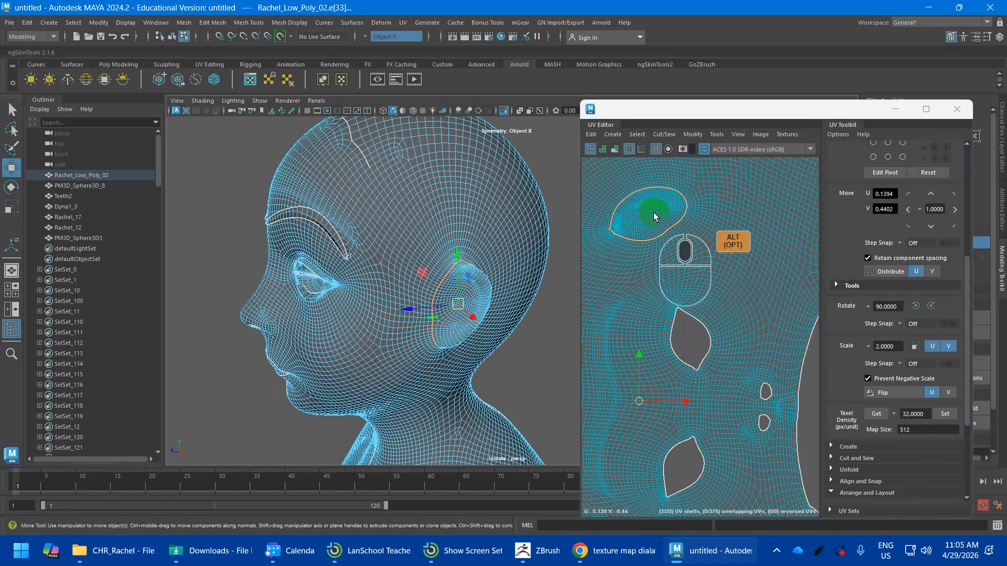
pyautogui.moveTo(680, 221); pyautogui.dragTo(646, 208, button='right')
pyautogui.hotkey('ctrl', 'shift', 'a')
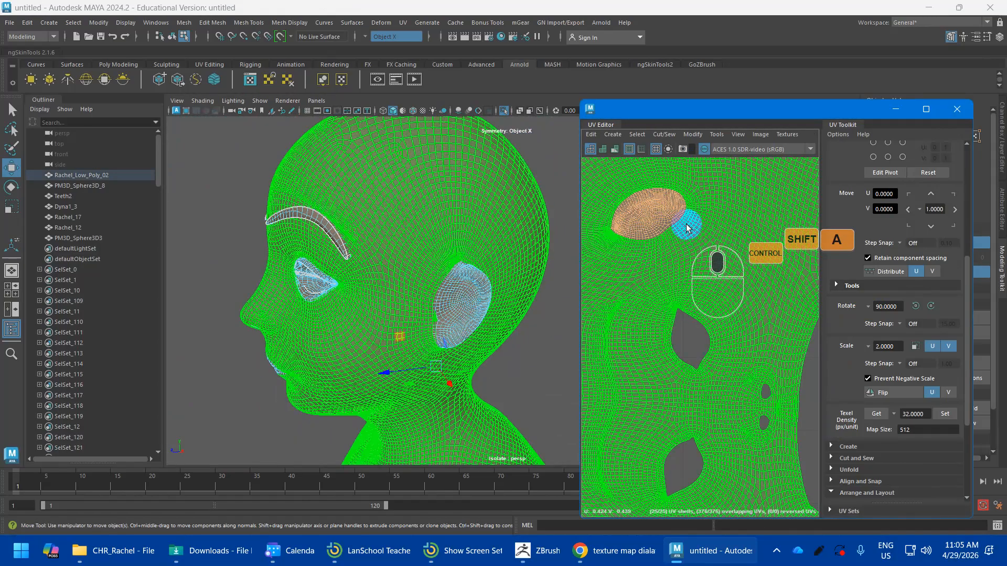
pyautogui.keyDown('alt'); pyautogui.moveTo(434, 300); pyautogui.dragTo(559, 194, button='middle'); pyautogui.keyUp('alt')
pyautogui.keyDown('alt'); pyautogui.moveTo(559, 193); pyautogui.dragTo(506, 258); pyautogui.keyUp('alt')
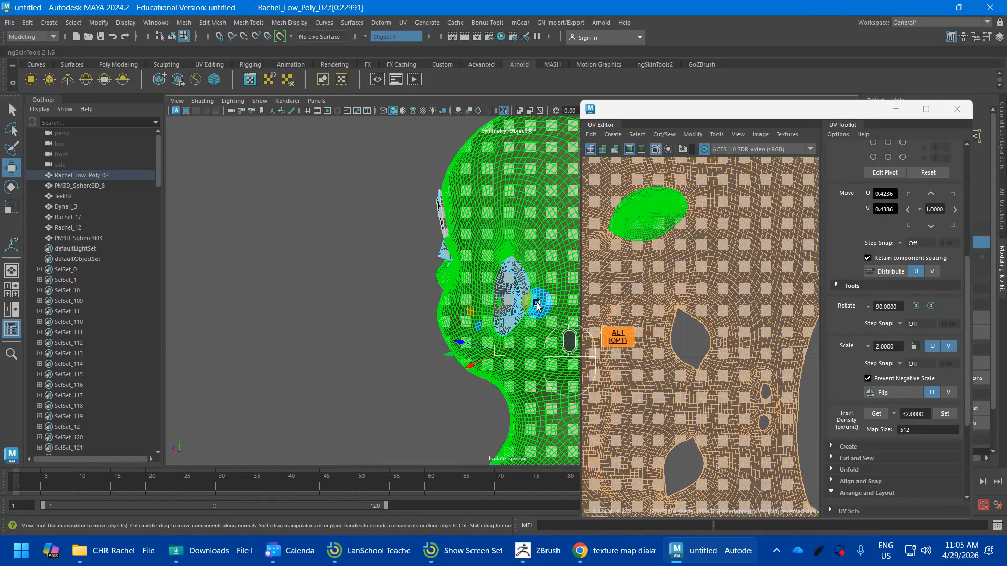
pyautogui.keyDown('alt'); pyautogui.moveTo(549, 306); pyautogui.dragTo(505, 292); pyautogui.keyUp('alt')
pyautogui.keyDown('alt'); pyautogui.moveTo(566, 328); pyautogui.dragTo(614, 299); pyautogui.keyUp('alt')
pyautogui.scroll(-6, 681, 281)
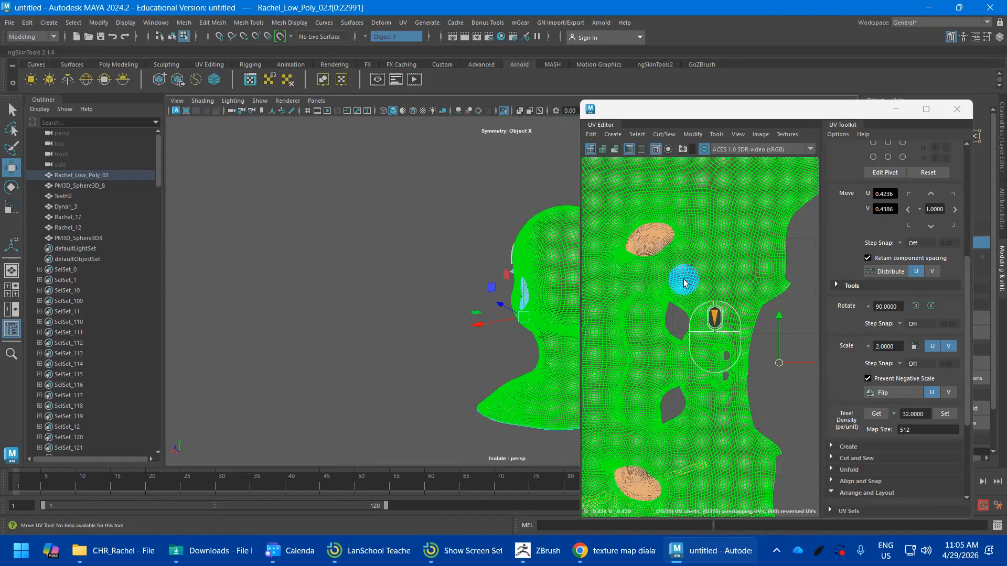
pyautogui.moveTo(601, 193); pyautogui.dragTo(833, 431)
pyautogui.press('e')
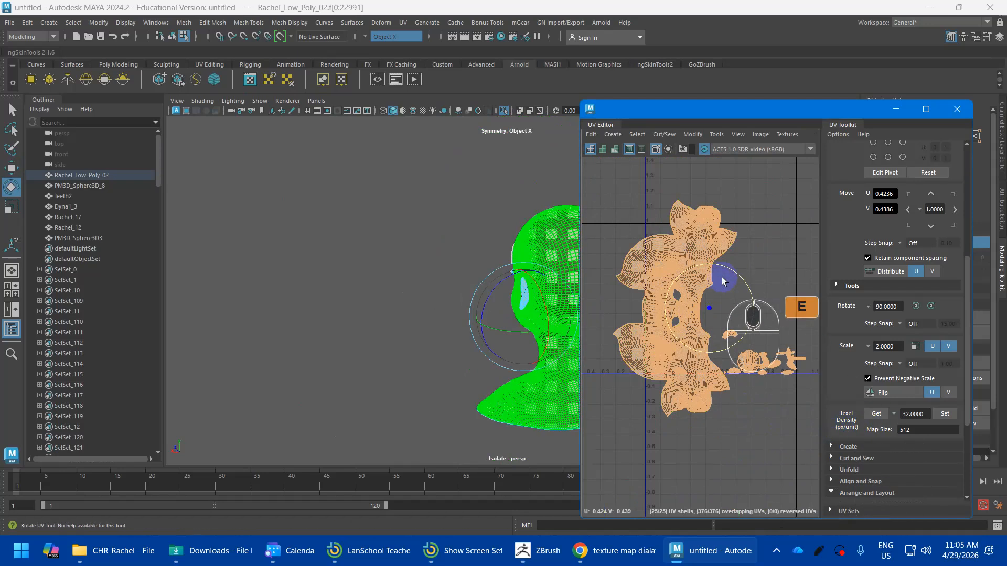
pyautogui.moveTo(719, 290); pyautogui.dragTo(747, 309)
# Step: Orient all the UV shells and pack them into the 0–1 UV space with Layout
pyautogui.scroll(-5, 865, 415)
pyautogui.click(869, 432)
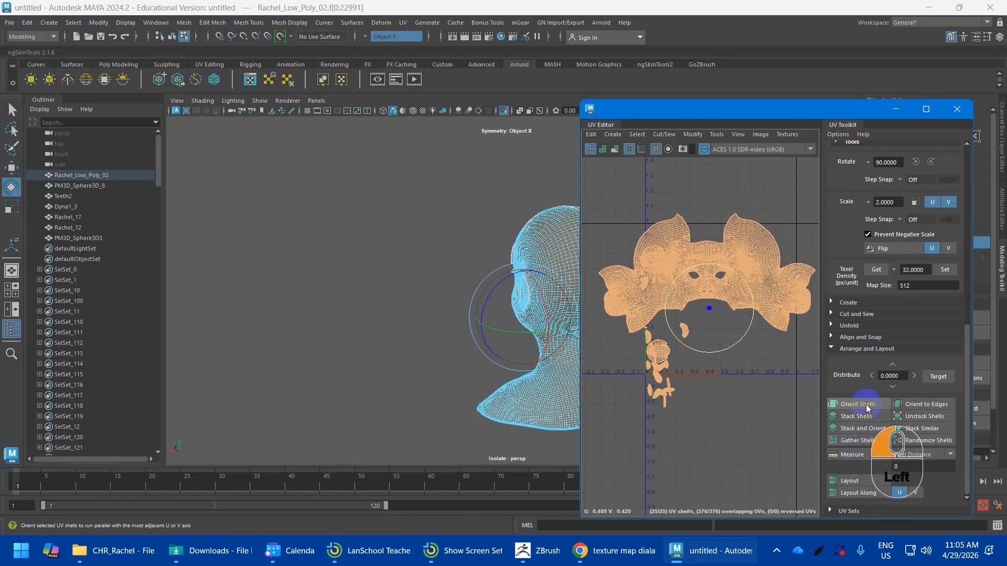
pyautogui.click(856, 481)
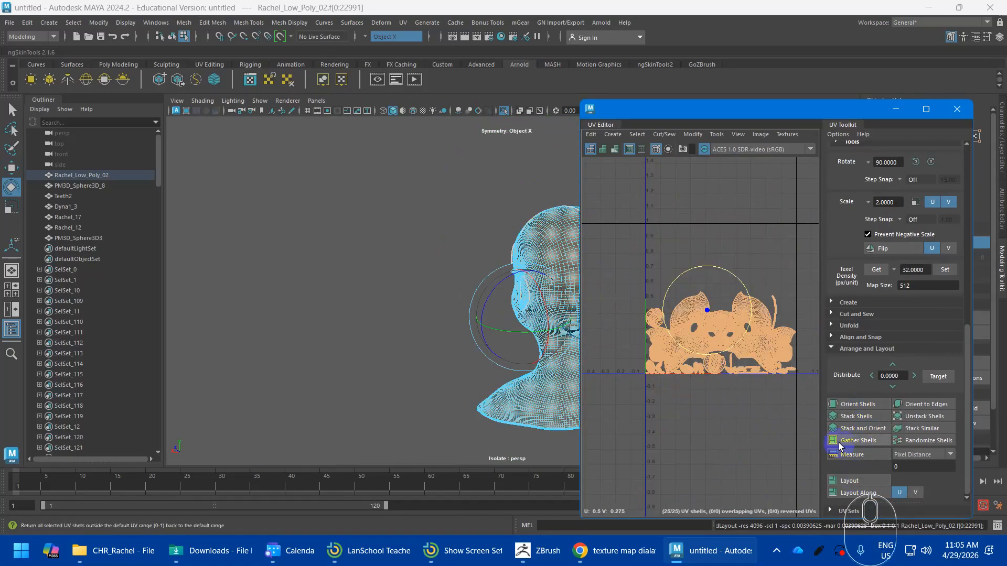
pyautogui.keyDown('shift'); pyautogui.moveTo(695, 285); pyautogui.dragTo(601, 282, button='right'); pyautogui.keyUp('shift')
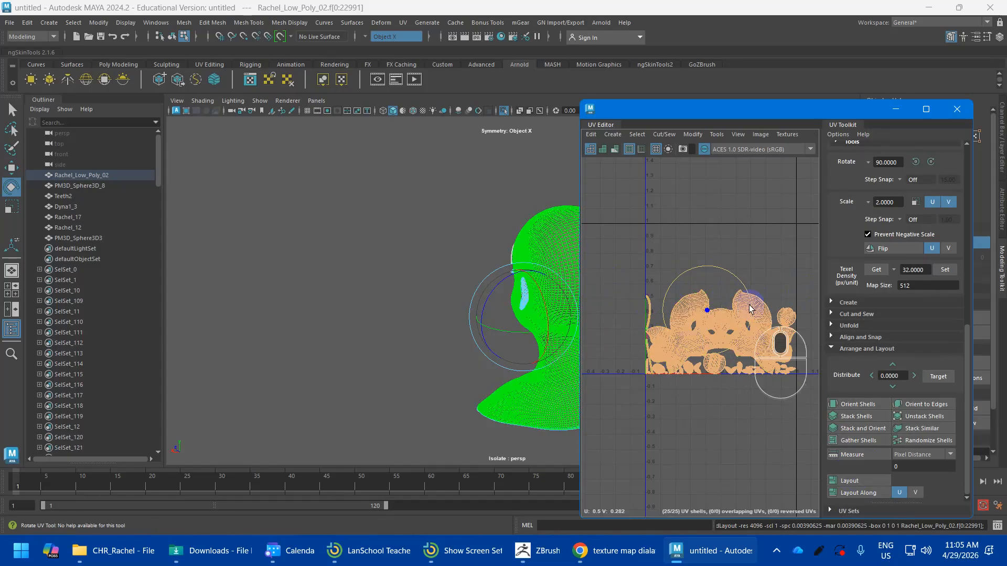
# Step: Sew together the UV seam down the front midline, from the lower lip to the bottom edge of the chest
pyautogui.keyDown('alt'); pyautogui.moveTo(516, 317); pyautogui.dragTo(729, 315); pyautogui.keyUp('alt')
pyautogui.keyDown('alt'); pyautogui.scroll(5, 418, 290); pyautogui.keyUp('alt')
pyautogui.keyDown('alt'); pyautogui.moveTo(419, 290); pyautogui.dragTo(372, 273); pyautogui.keyUp('alt')
pyautogui.moveTo(371, 258); pyautogui.dragTo(378, 204, button='right')
pyautogui.click(372, 264)
pyautogui.keyDown('alt'); pyautogui.scroll(4, 336, 241); pyautogui.keyUp('alt')
pyautogui.keyDown('alt'); pyautogui.moveTo(335, 240); pyautogui.dragTo(402, 252); pyautogui.keyUp('alt')
pyautogui.press('q')
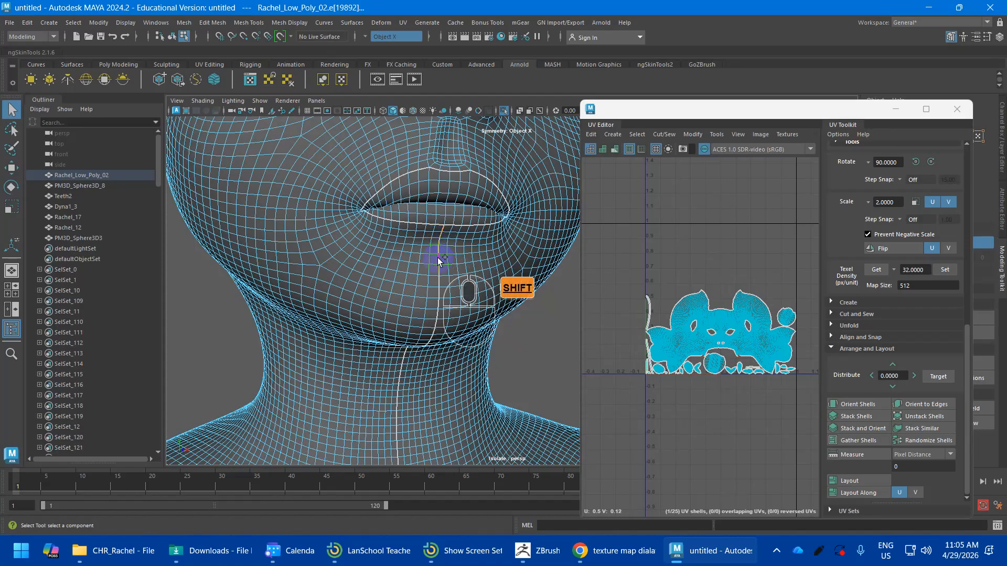
pyautogui.keyDown('alt'); pyautogui.moveTo(438, 256); pyautogui.dragTo(396, 351, button='middle'); pyautogui.keyUp('alt')
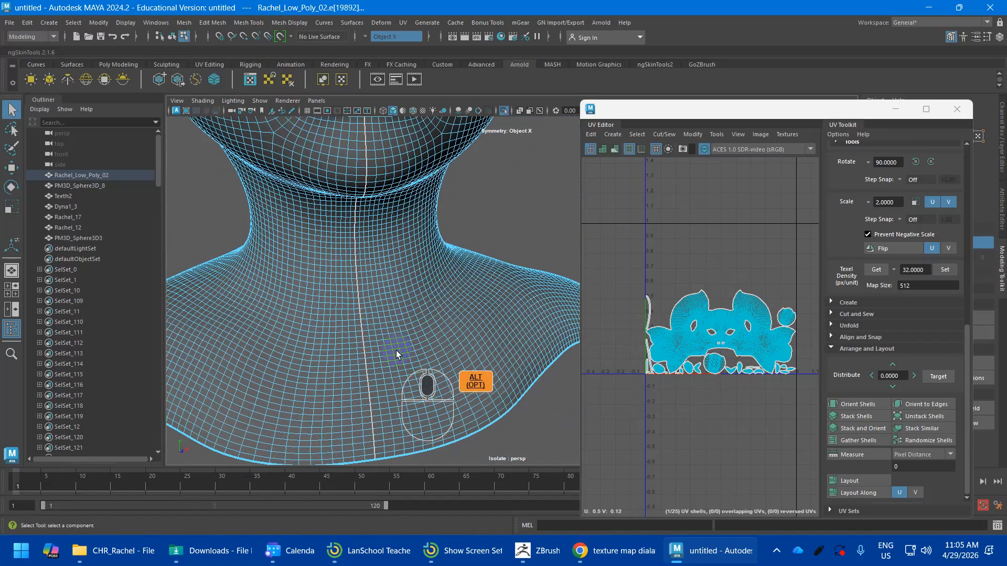
pyautogui.keyDown('shift'); pyautogui.click(374, 459); pyautogui.keyUp('shift')
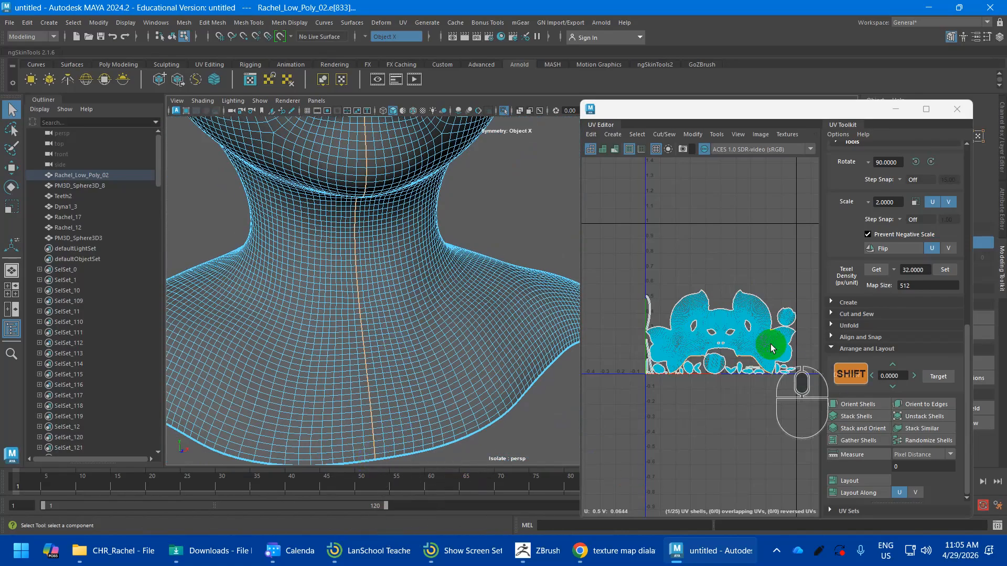
pyautogui.moveTo(724, 350); pyautogui.dragTo(696, 307, button='right')
# Step: Unfold the sewn head shell so that the face and neck flatten evenly
pyautogui.scroll(4, 770, 361)
pyautogui.keyDown('shift'); pyautogui.click(697, 295); pyautogui.keyUp('shift')
pyautogui.keyDown('shift'); pyautogui.moveTo(639, 286); pyautogui.dragTo(601, 289, button='right'); pyautogui.keyUp('shift')
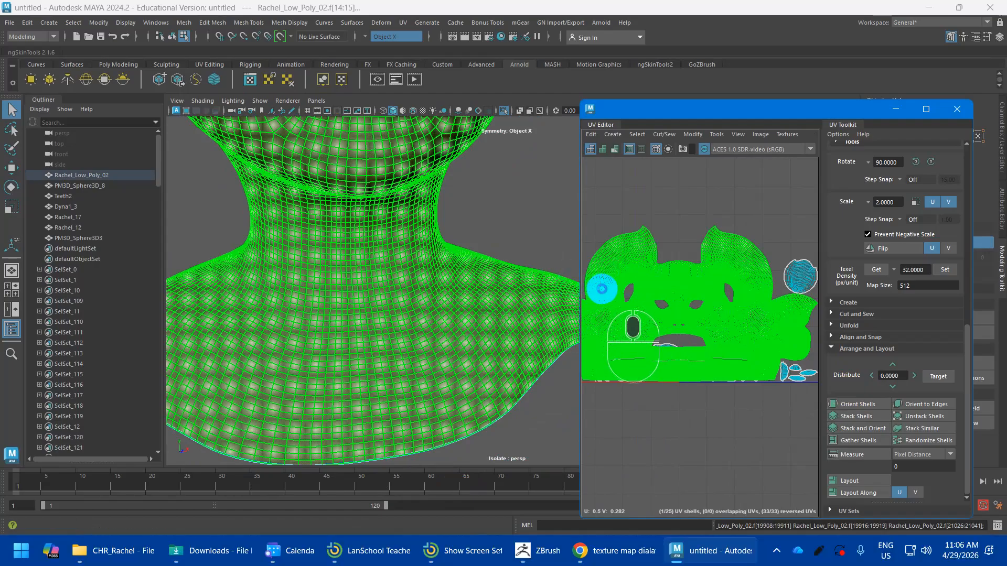
pyautogui.scroll(-6, 703, 272)
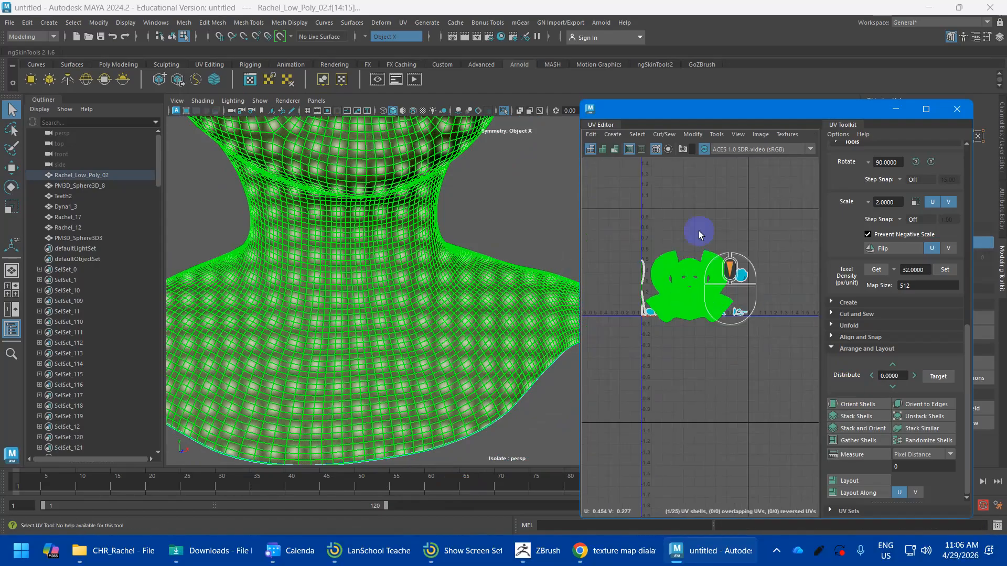
pyautogui.click(714, 239)
pyautogui.scroll(6, 715, 239)
pyautogui.keyDown('alt'); pyautogui.moveTo(697, 296); pyautogui.dragTo(733, 242, button='middle'); pyautogui.keyUp('alt')
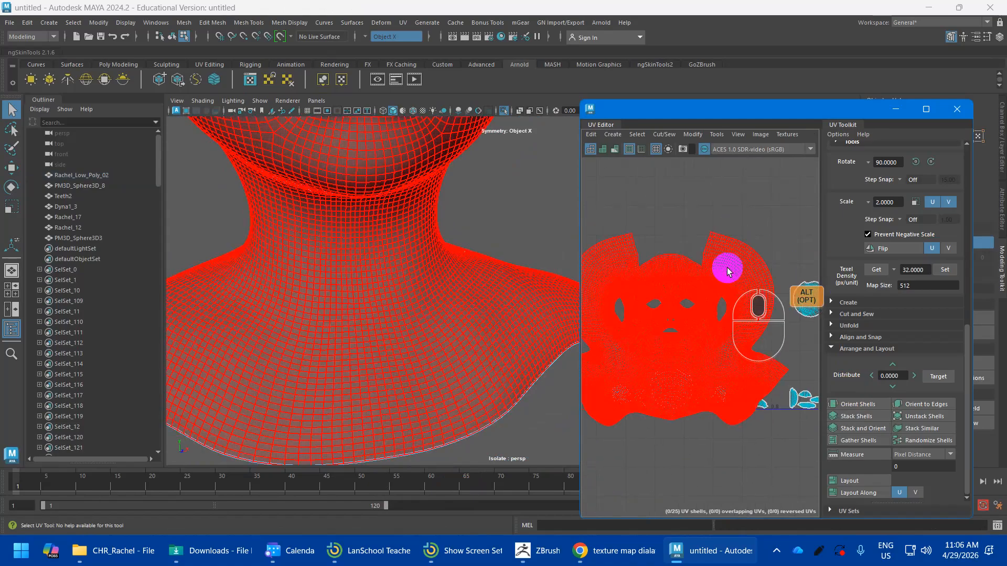
pyautogui.scroll(-3, 733, 301)
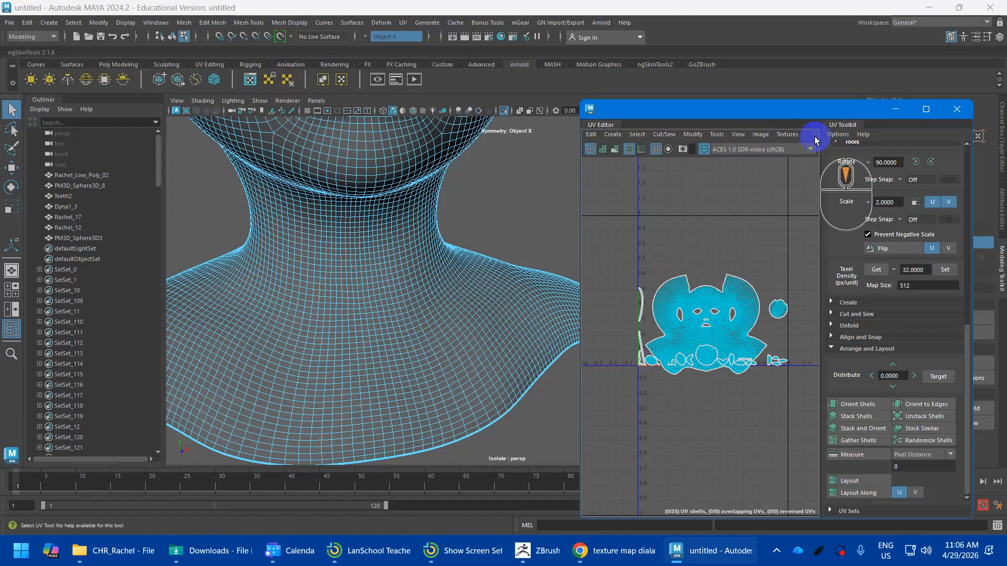
# Step: Widen the UV editor, turn on the checker map display, and minimize the window to reveal the head
pyautogui.click(783, 217)
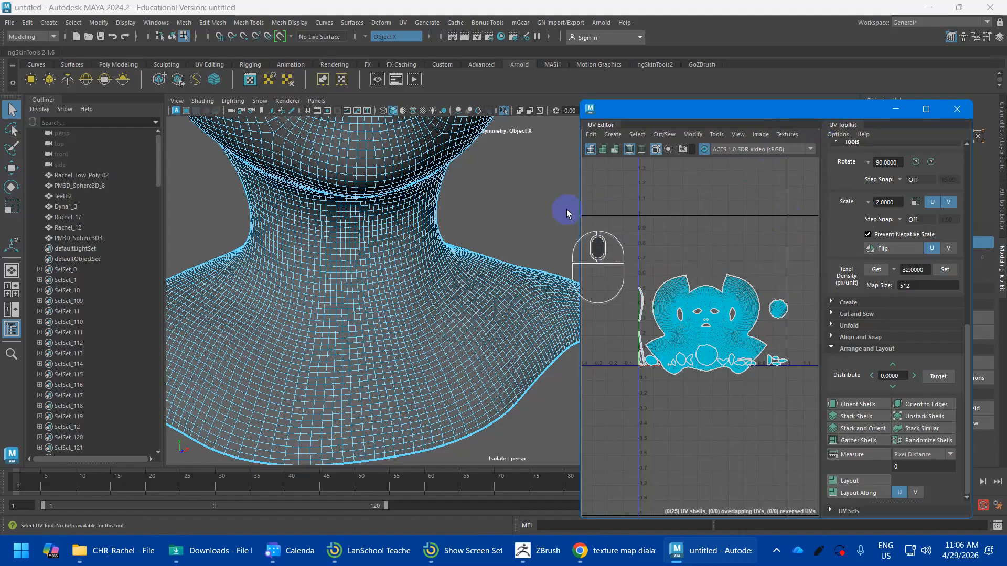
pyautogui.moveTo(579, 217); pyautogui.dragTo(271, 237)
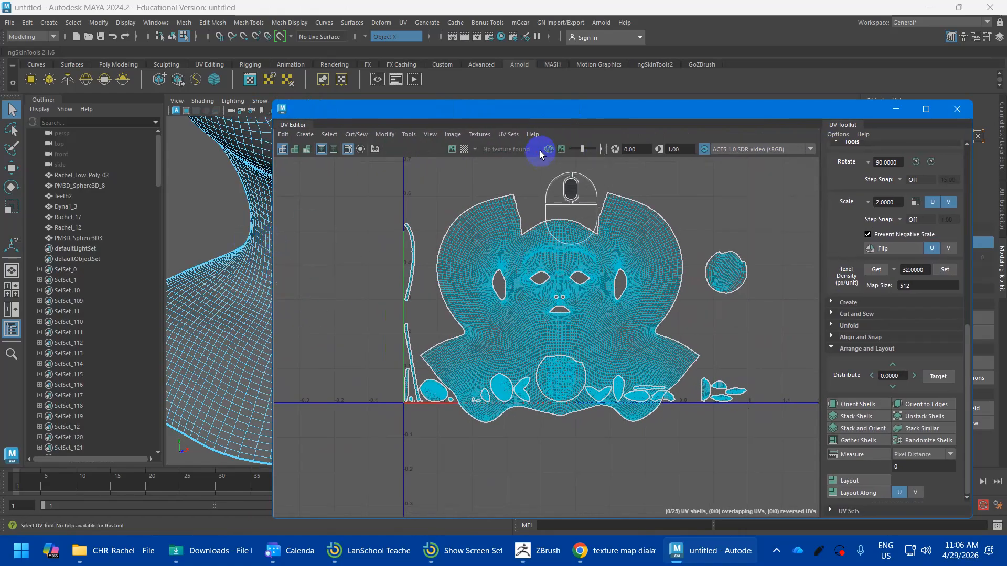
pyautogui.click(607, 150)
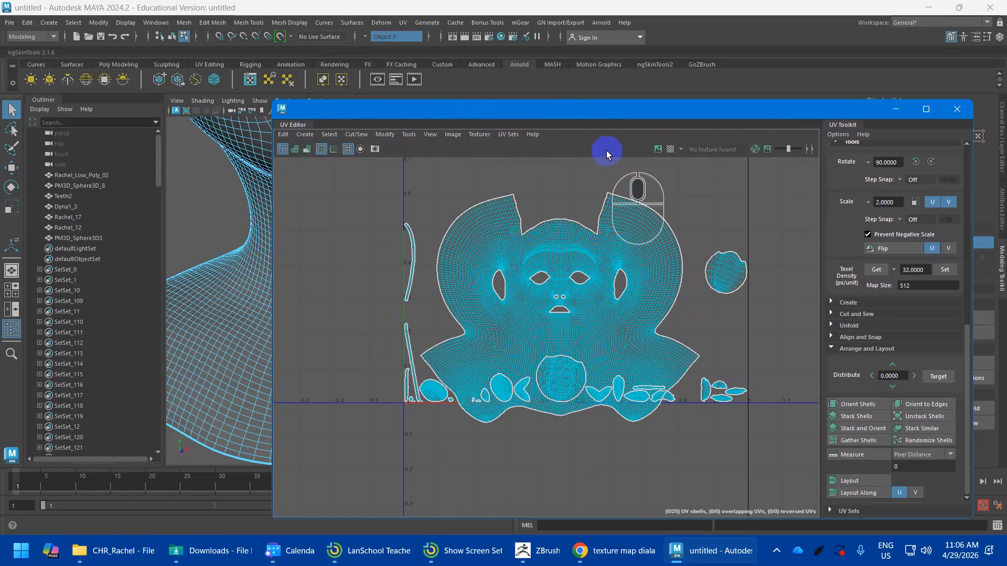
pyautogui.click(672, 150)
pyautogui.click(895, 109)
# Step: Examine the checker pattern over the face, scalp, ears and neck for stretching and uneven size
pyautogui.keyDown('alt'); pyautogui.scroll(-5, 499, 226); pyautogui.keyUp('alt')
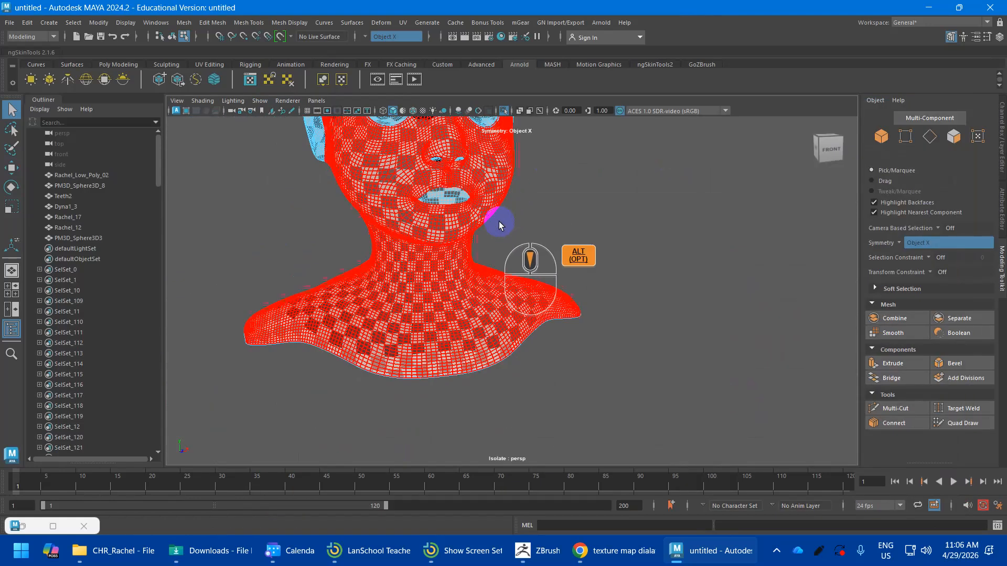
pyautogui.keyDown('alt'); pyautogui.moveTo(499, 226); pyautogui.dragTo(532, 327, button='middle'); pyautogui.keyUp('alt')
pyautogui.keyDown('alt'); pyautogui.moveTo(532, 326); pyautogui.dragTo(455, 320); pyautogui.keyUp('alt')
pyautogui.keyDown('alt'); pyautogui.scroll(4, 455, 319); pyautogui.keyUp('alt')
pyautogui.keyDown('alt'); pyautogui.moveTo(455, 320); pyautogui.dragTo(512, 377, button='middle'); pyautogui.keyUp('alt')
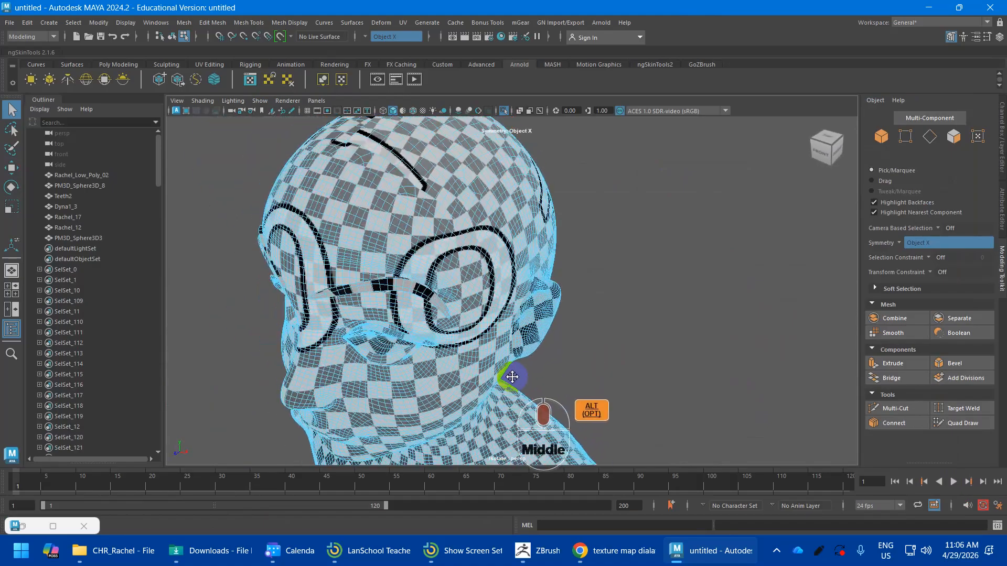
pyautogui.keyDown('alt'); pyautogui.moveTo(512, 376); pyautogui.dragTo(445, 315); pyautogui.keyUp('alt')
pyautogui.keyDown('alt'); pyautogui.moveTo(445, 315); pyautogui.dragTo(457, 250, button='middle'); pyautogui.keyUp('alt')
pyautogui.keyDown('alt'); pyautogui.moveTo(456, 250); pyautogui.dragTo(506, 294); pyautogui.keyUp('alt')
pyautogui.keyDown('alt'); pyautogui.moveTo(506, 294); pyautogui.dragTo(546, 246, button='middle'); pyautogui.keyUp('alt')
pyautogui.keyDown('alt'); pyautogui.moveTo(546, 247); pyautogui.dragTo(524, 294); pyautogui.keyUp('alt')
pyautogui.keyDown('alt'); pyautogui.moveTo(524, 294); pyautogui.dragTo(518, 288, button='middle'); pyautogui.keyUp('alt')
pyautogui.keyDown('alt'); pyautogui.moveTo(517, 288); pyautogui.dragTo(583, 344); pyautogui.keyUp('alt')
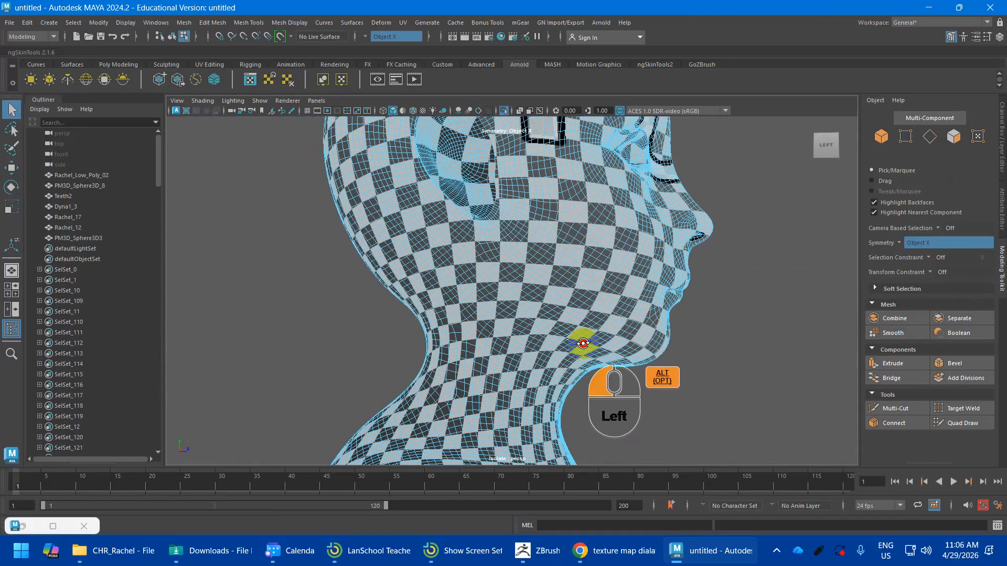
pyautogui.moveTo(528, 326); pyautogui.dragTo(531, 204, button='right')
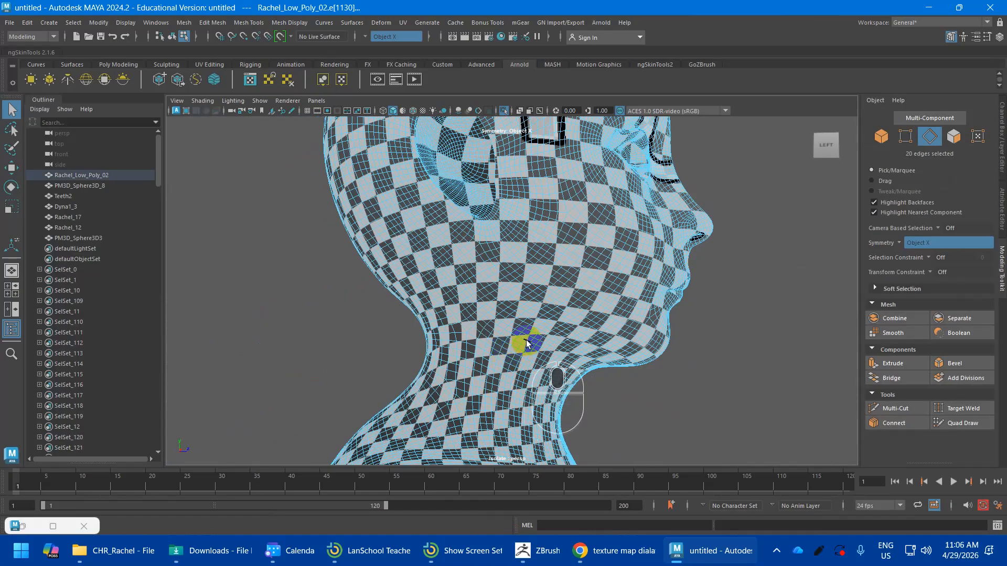
pyautogui.keyDown('alt'); pyautogui.moveTo(526, 341); pyautogui.dragTo(474, 367); pyautogui.keyUp('alt')
# Step: Return to object mode, select the head mesh, and delete its construction history
pyautogui.moveTo(575, 235); pyautogui.dragTo(611, 220, button='right')
pyautogui.keyDown('alt'); pyautogui.moveTo(778, 282); pyautogui.dragTo(625, 292); pyautogui.keyUp('alt')
pyautogui.press('w')
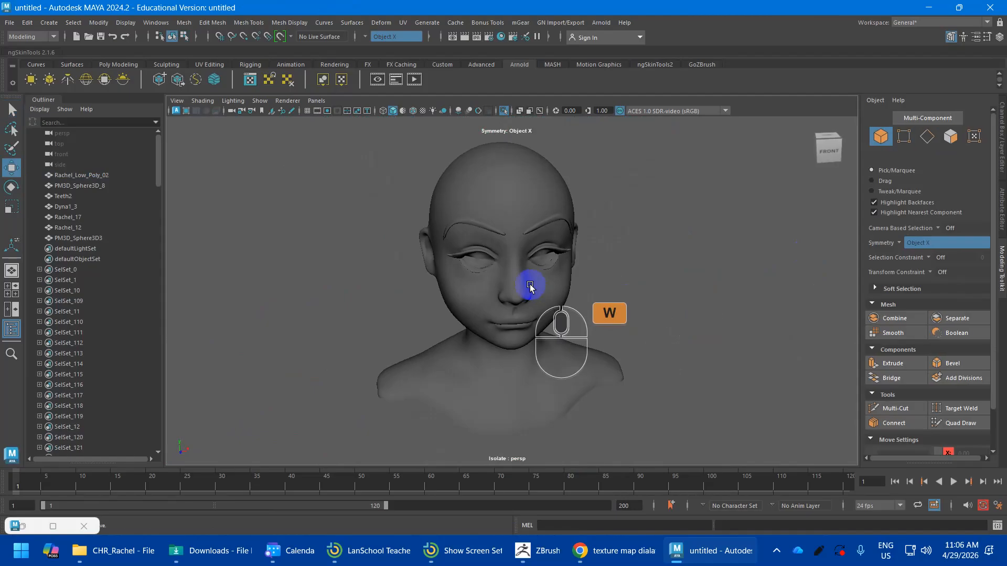
pyautogui.click(520, 257)
pyautogui.click(1001, 144)
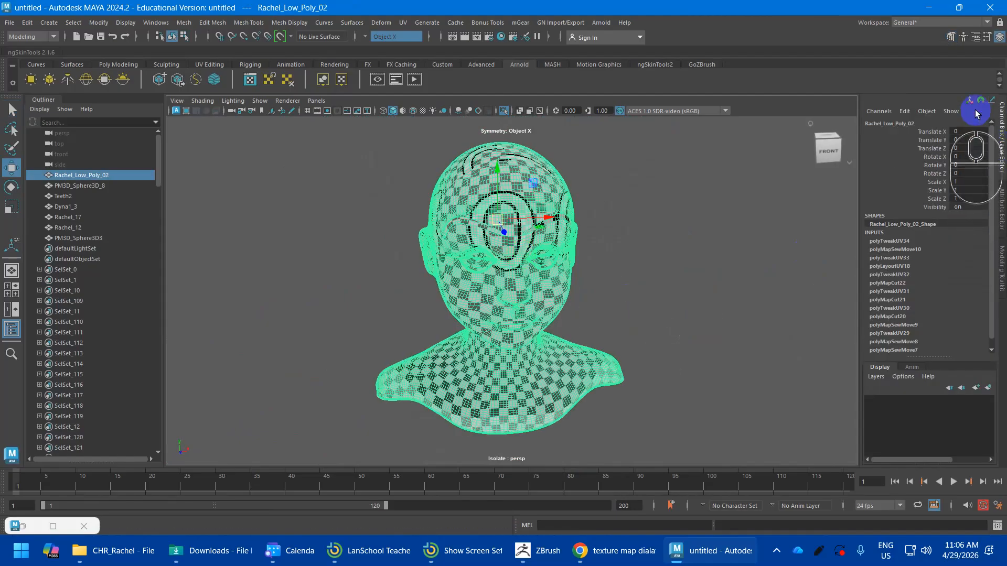
pyautogui.click(999, 192)
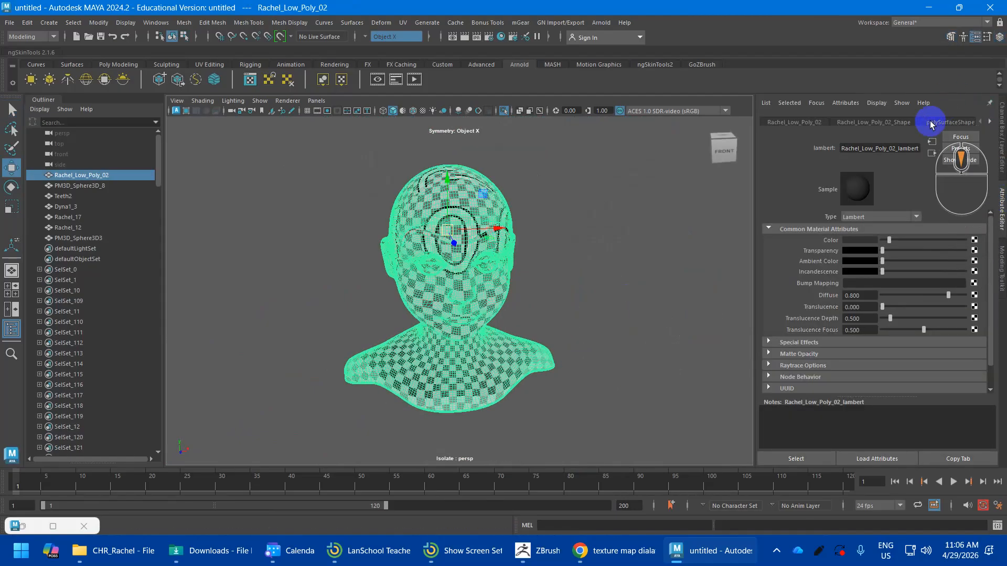
pyautogui.scroll(-4, 940, 123)
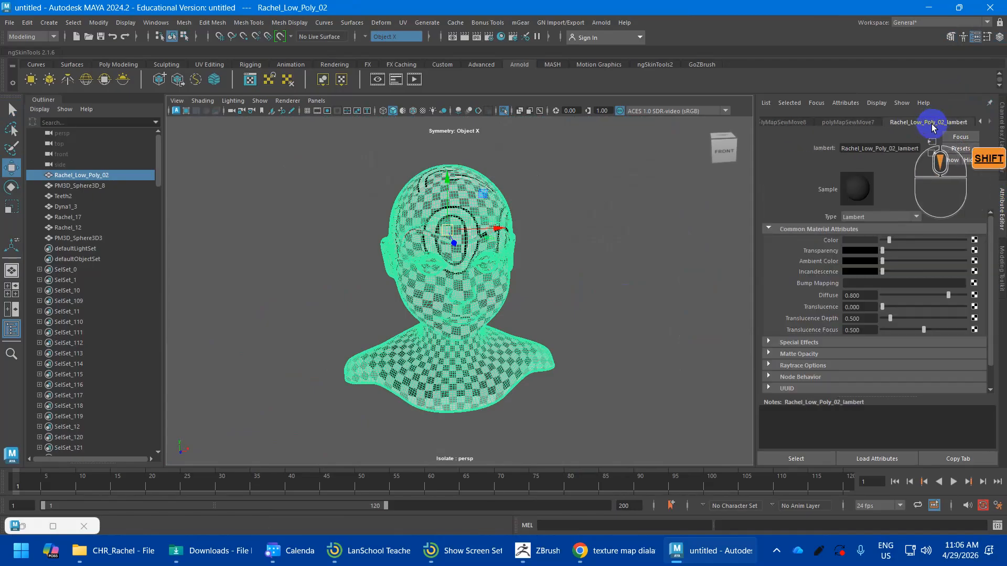
pyautogui.hotkey('alt', 'shift', 'd')
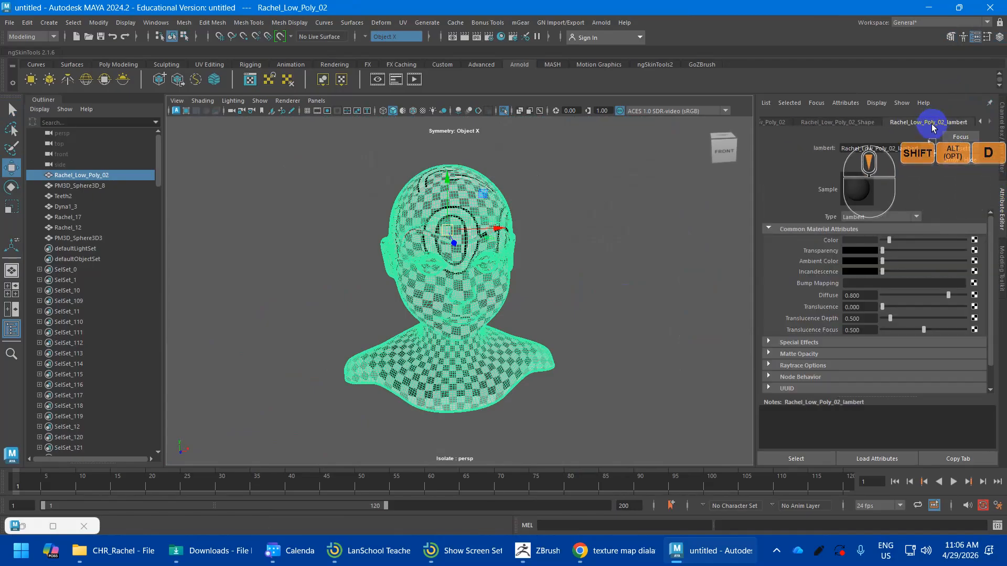
# Step: Map a Checker texture with a gray Color 1 and a 20 by 20 Repeat UV to the head material's Color
pyautogui.click(975, 241)
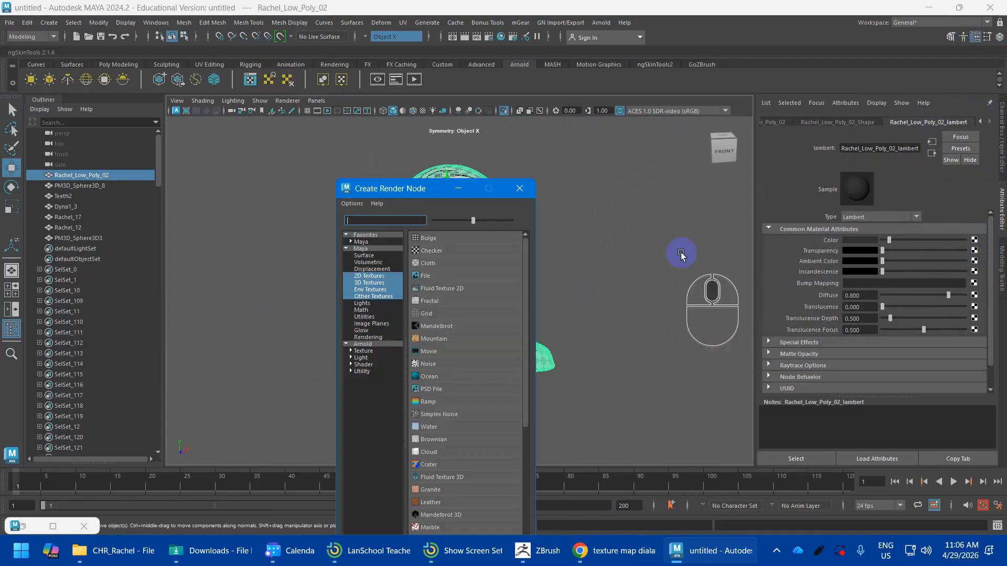
pyautogui.click(429, 254)
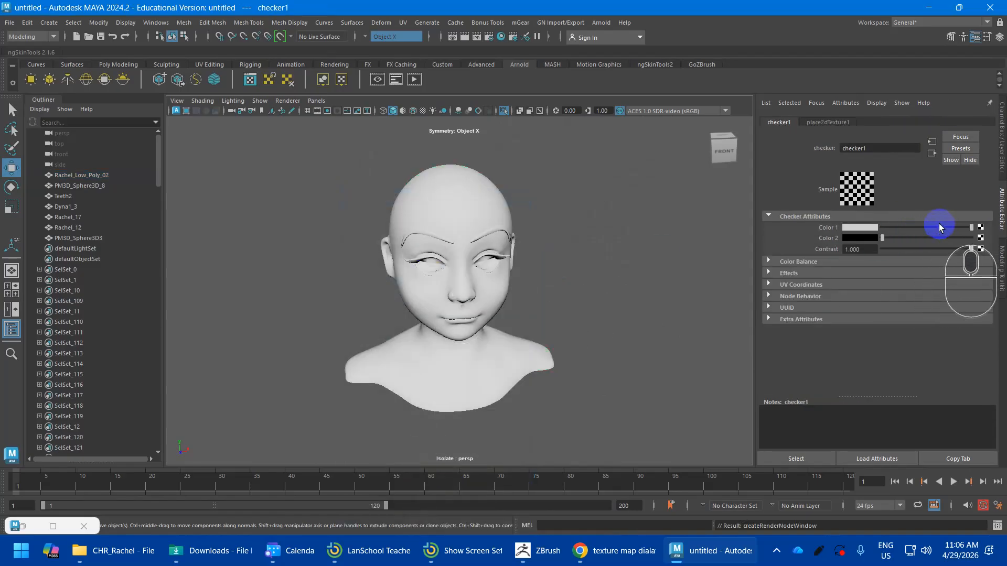
pyautogui.moveTo(939, 226); pyautogui.dragTo(912, 227)
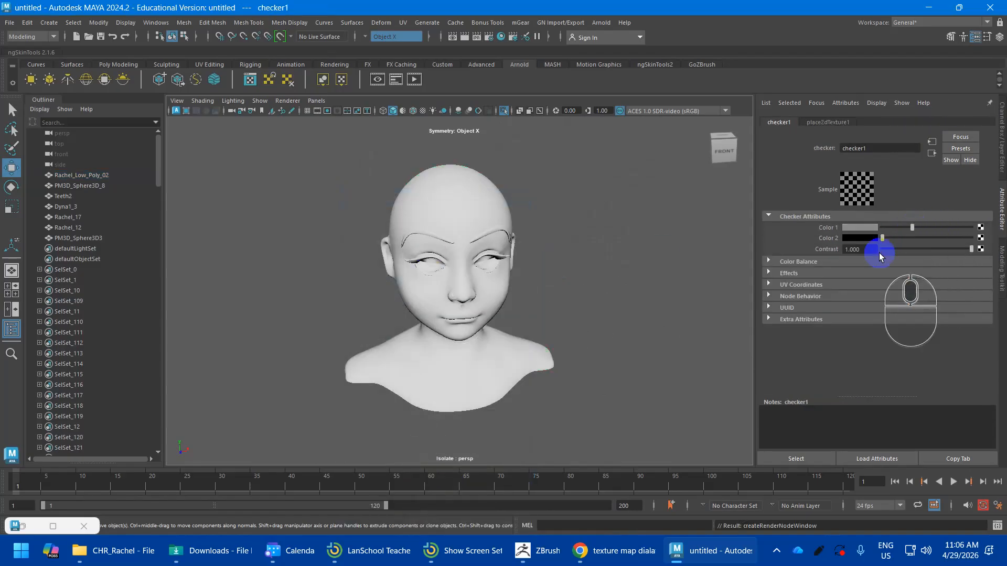
pyautogui.click(823, 123)
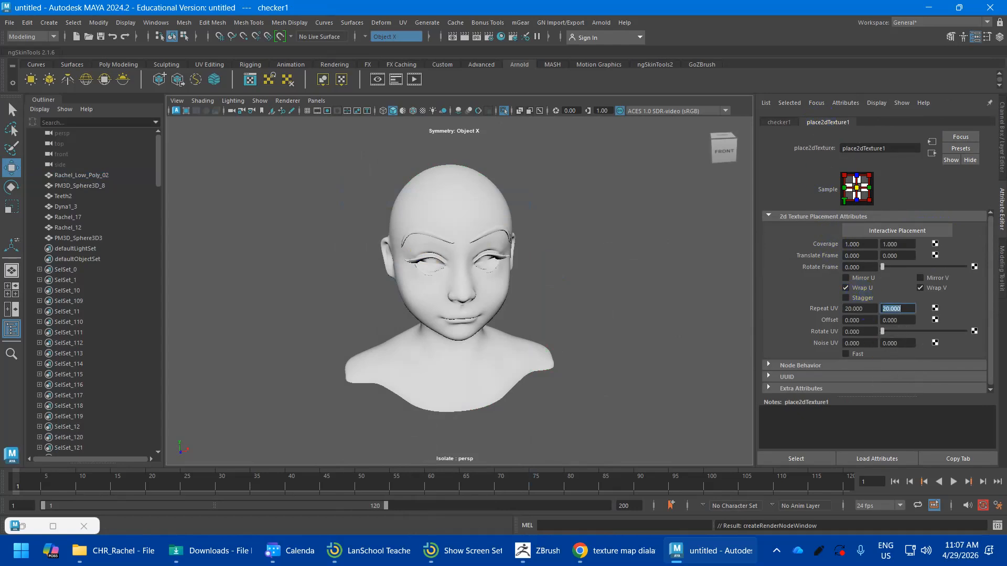
# Step: Turn on textured shading in the viewport and reselect the head mesh
pyautogui.click(461, 193)
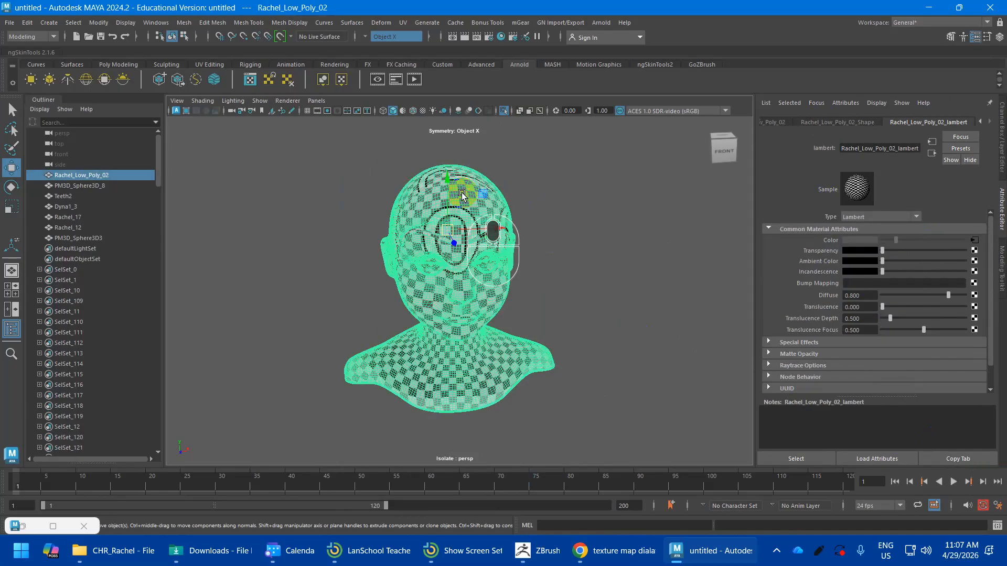
pyautogui.press('6')
pyautogui.click(573, 271)
pyautogui.click(403, 189)
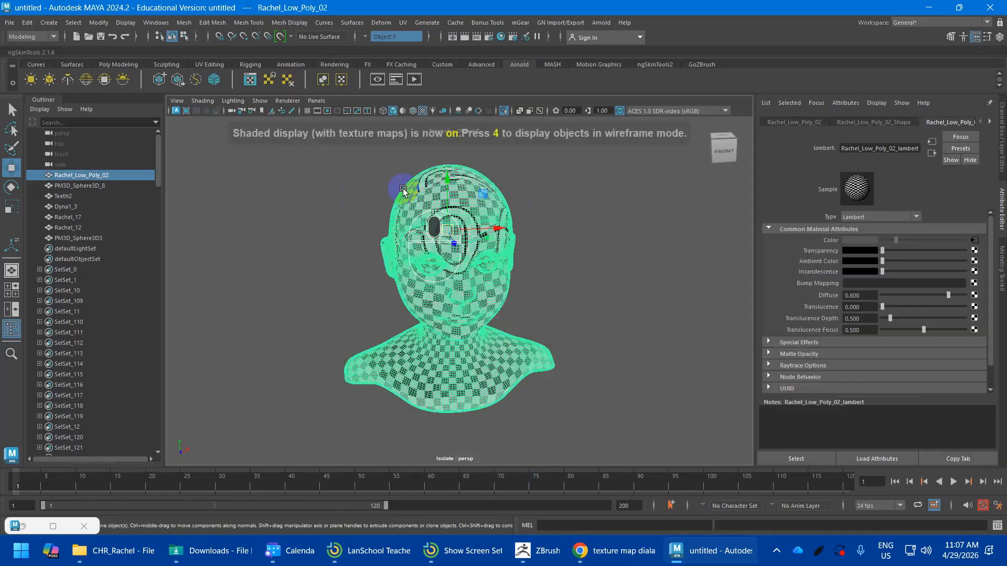
pyautogui.click(533, 276)
pyautogui.click(471, 203)
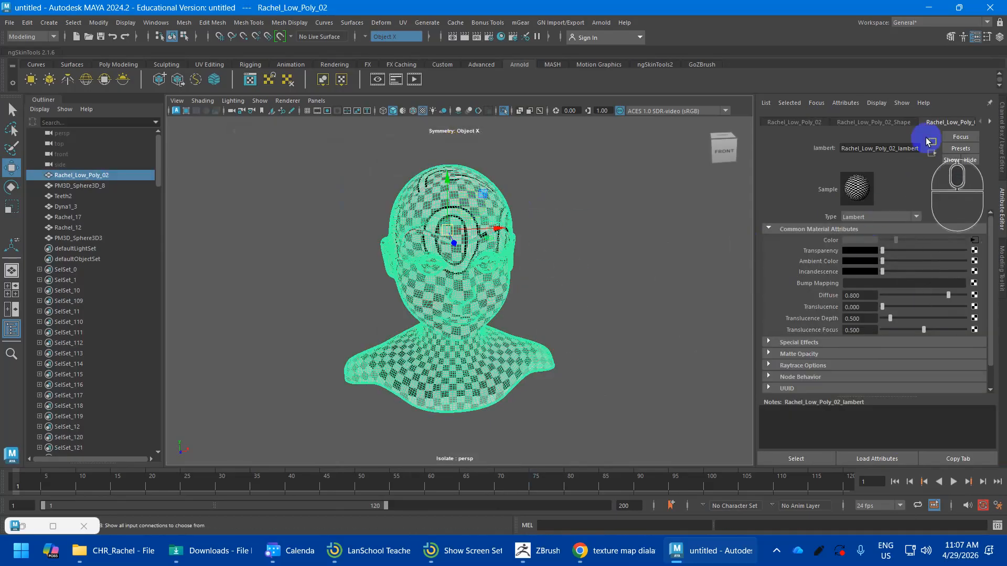
# Step: Set the checker texture's Color 1 to white and Color 2 to a dark gray, and check the deselected head
pyautogui.click(975, 240)
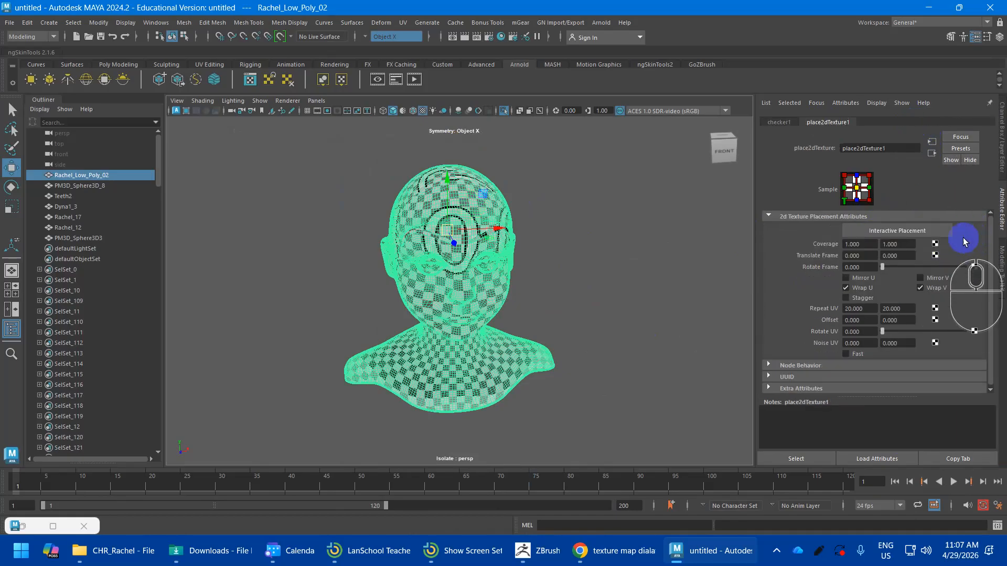
pyautogui.click(776, 122)
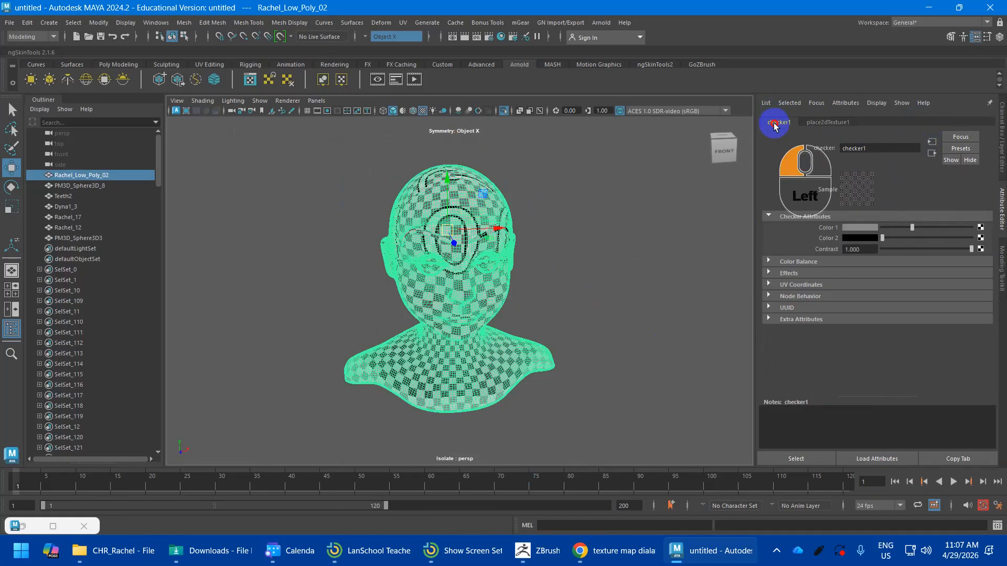
pyautogui.moveTo(913, 220); pyautogui.dragTo(986, 224)
pyautogui.moveTo(911, 242); pyautogui.dragTo(904, 239)
pyautogui.click(606, 243)
pyautogui.keyDown('alt'); pyautogui.moveTo(606, 244); pyautogui.dragTo(508, 252); pyautogui.keyUp('alt')
pyautogui.keyDown('alt'); pyautogui.moveTo(508, 252); pyautogui.dragTo(476, 194, button='middle'); pyautogui.keyUp('alt')
pyautogui.keyDown('alt'); pyautogui.moveTo(476, 194); pyautogui.dragTo(584, 328); pyautogui.keyUp('alt')
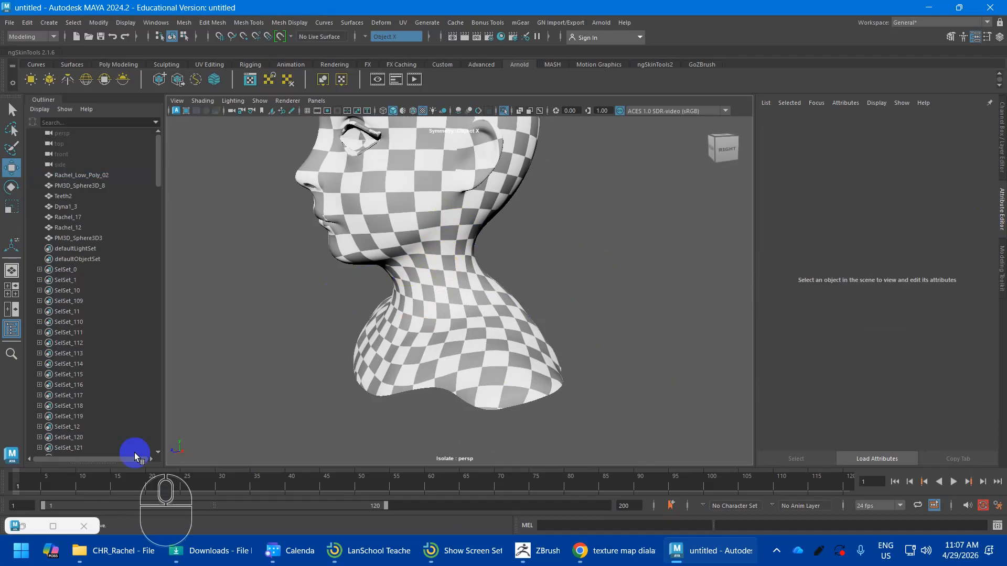
# Step: Restore the UV editor, move it aside to uncover the viewport, and show the head mesh's UVs
pyautogui.click(23, 529)
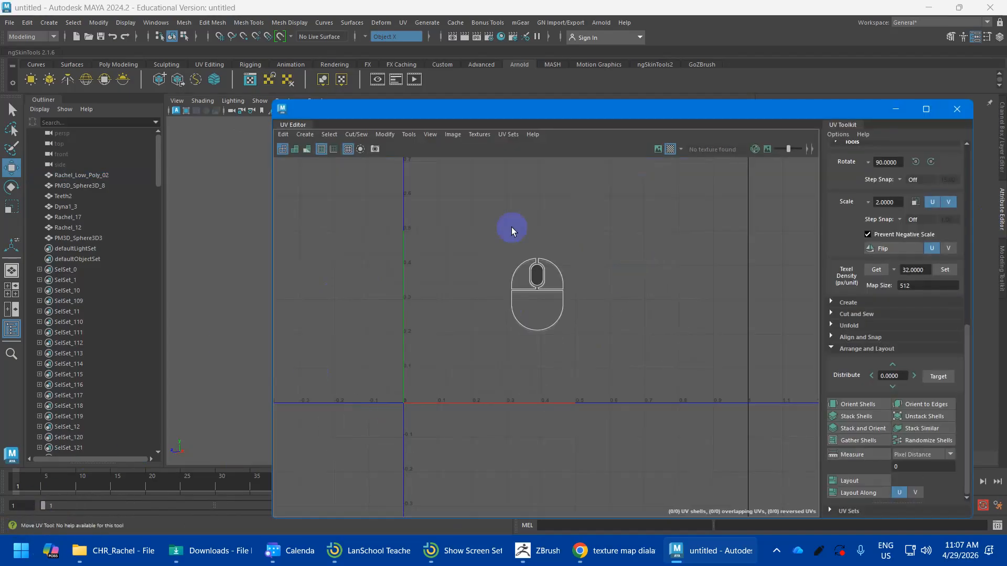
pyautogui.moveTo(512, 114); pyautogui.dragTo(685, 114)
pyautogui.click(398, 186)
pyautogui.keyDown('alt'); pyautogui.moveTo(583, 280); pyautogui.dragTo(526, 279, button='middle'); pyautogui.keyUp('alt')
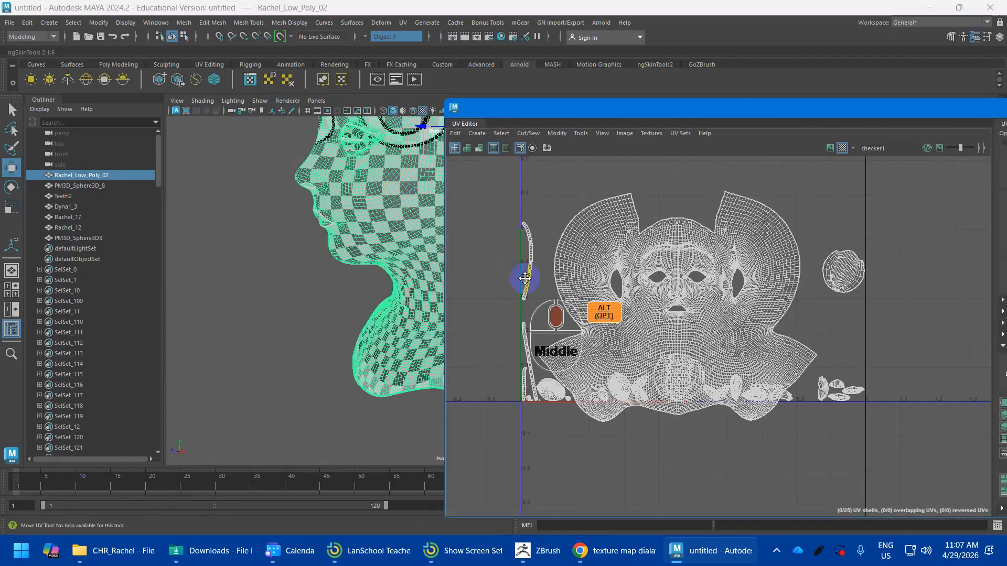
pyautogui.keyDown('alt'); pyautogui.scroll(3, 635, 350); pyautogui.keyUp('alt')
pyautogui.keyDown('alt'); pyautogui.scroll(3, 633, 348); pyautogui.keyUp('alt')
# Step: Select the edge loop that curves beneath the mouth around the jaw in the head's UV shell
pyautogui.moveTo(562, 301); pyautogui.dragTo(574, 246, button='right')
pyautogui.scroll(3, 585, 338)
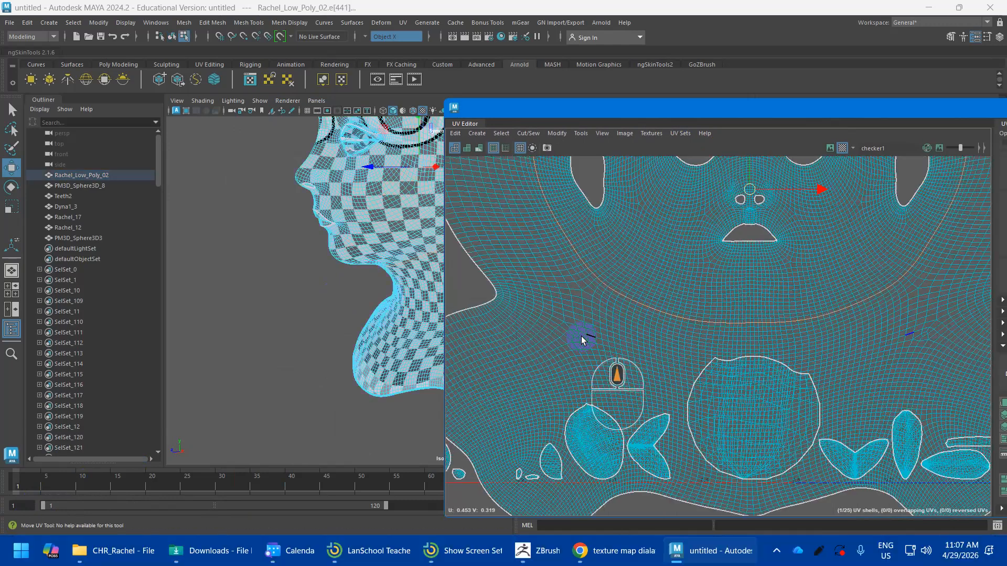
pyautogui.scroll(-3, 373, 261)
pyautogui.keyDown('alt'); pyautogui.moveTo(373, 261); pyautogui.dragTo(294, 275, button='middle'); pyautogui.keyUp('alt')
pyautogui.keyDown('alt'); pyautogui.moveTo(294, 274); pyautogui.dragTo(293, 265); pyautogui.keyUp('alt')
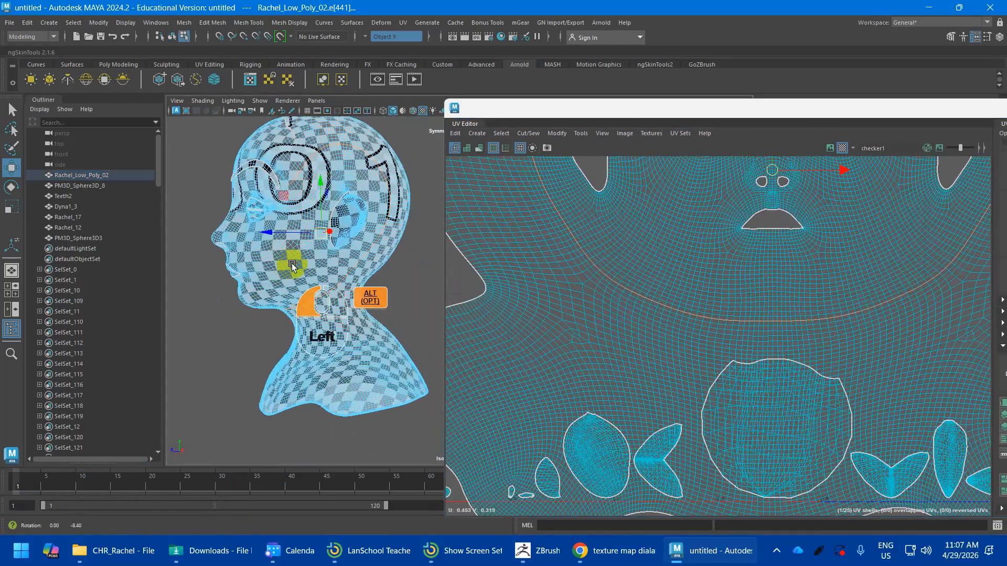
# Step: Add the edge loop crossing the jaw loop on the side of the neck below the ear to the selection
pyautogui.scroll(5, 379, 311)
pyautogui.keyDown('alt'); pyautogui.moveTo(379, 311); pyautogui.dragTo(275, 298, button='middle'); pyautogui.keyUp('alt')
pyautogui.keyDown('alt'); pyautogui.scroll(4, 274, 297); pyautogui.keyUp('alt')
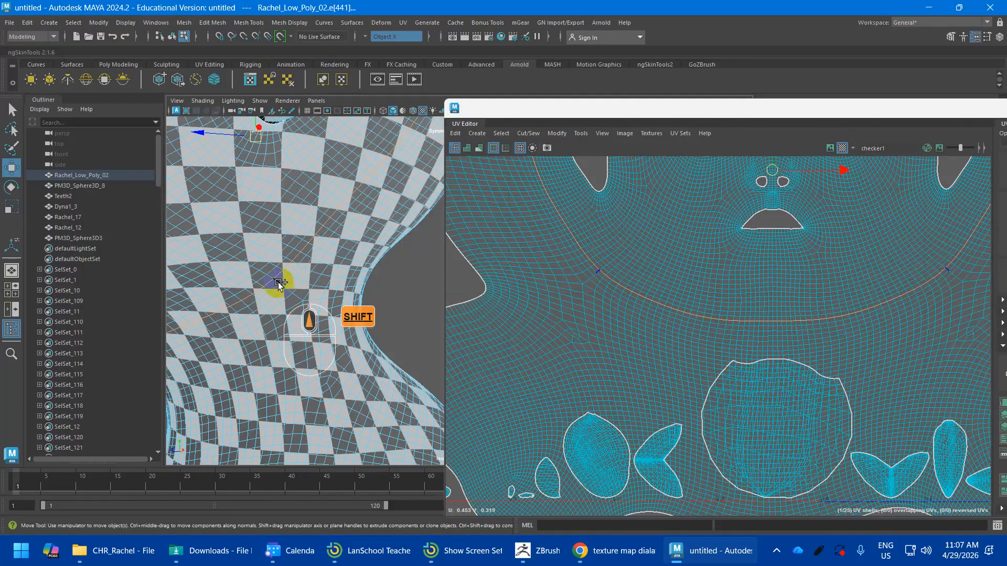
pyautogui.keyDown('shift'); pyautogui.click(313, 300); pyautogui.keyUp('shift')
pyautogui.keyDown('shift'); pyautogui.doubleClick(312, 300); pyautogui.keyUp('shift')
pyautogui.keyDown('shift'); pyautogui.scroll(-5, 308, 284); pyautogui.keyUp('shift')
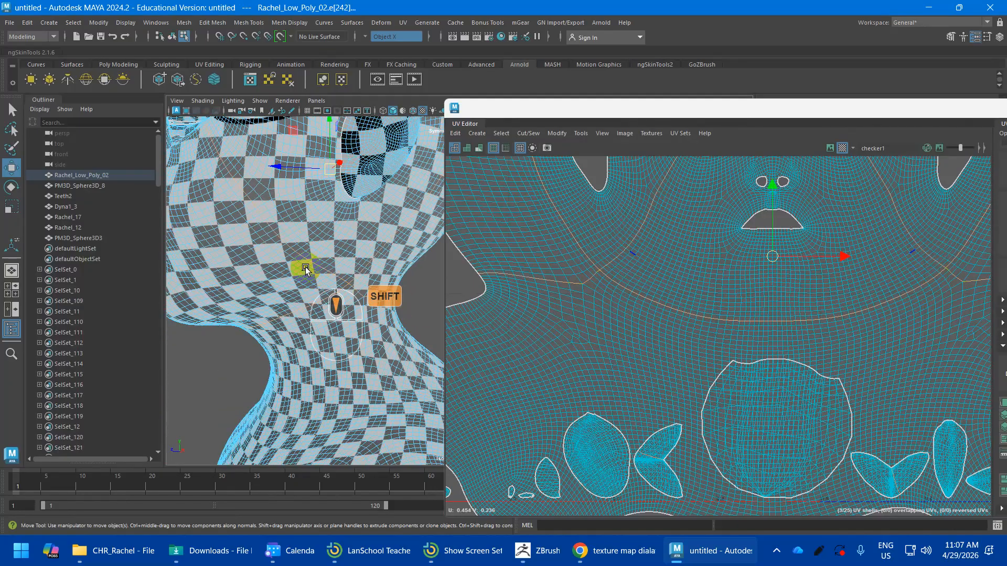
# Step: Deselect the stray edges across the cheek and upper face, and cut the head's UVs along the remaining jaw-to-neck edge loop
pyautogui.keyDown('alt'); pyautogui.keyDown('shift'); pyautogui.moveTo(322, 268); pyautogui.dragTo(375, 272); pyautogui.keyUp('shift'); pyautogui.keyUp('alt')
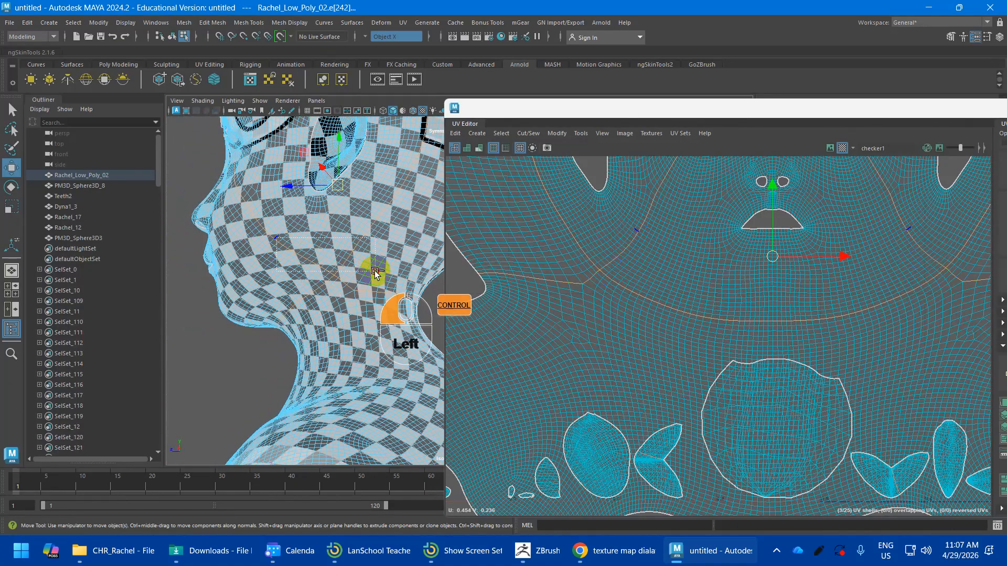
pyautogui.keyDown('ctrl'); pyautogui.scroll(5, 356, 262); pyautogui.keyUp('ctrl')
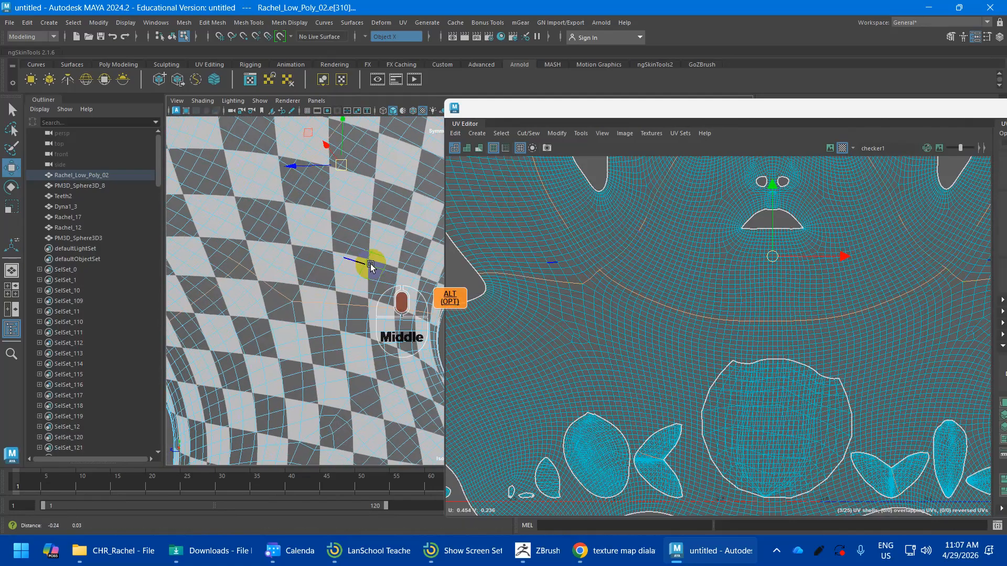
pyautogui.keyDown('ctrl'); pyautogui.moveTo(240, 240); pyautogui.dragTo(222, 261); pyautogui.keyUp('ctrl')
pyautogui.keyDown('alt'); pyautogui.scroll(-8, 338, 225); pyautogui.keyUp('alt')
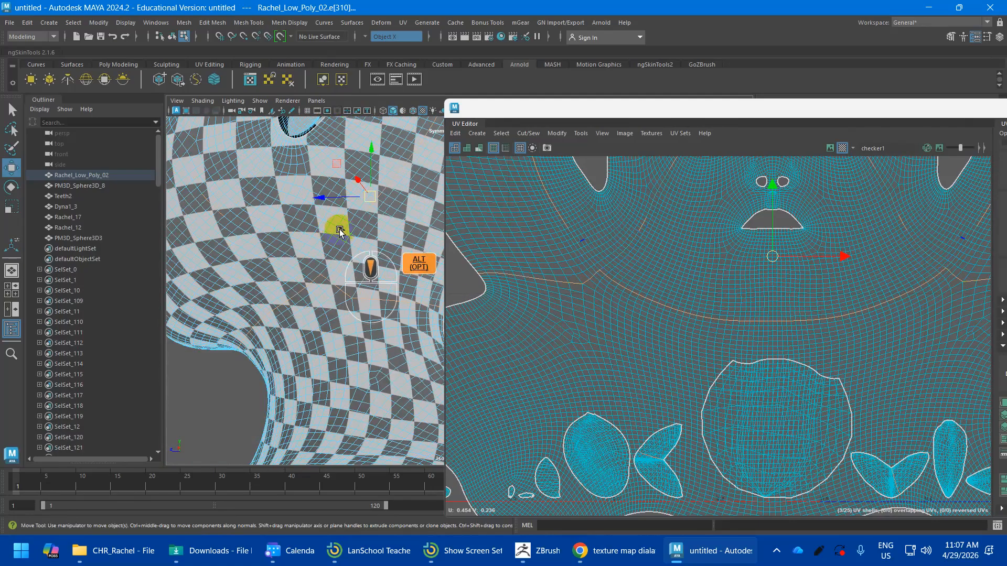
pyautogui.keyDown('alt'); pyautogui.moveTo(327, 277); pyautogui.dragTo(273, 257); pyautogui.keyUp('alt')
pyautogui.keyDown('alt'); pyautogui.scroll(-3, 709, 278); pyautogui.keyUp('alt')
pyautogui.keyDown('alt'); pyautogui.scroll(5, 698, 299); pyautogui.keyUp('alt')
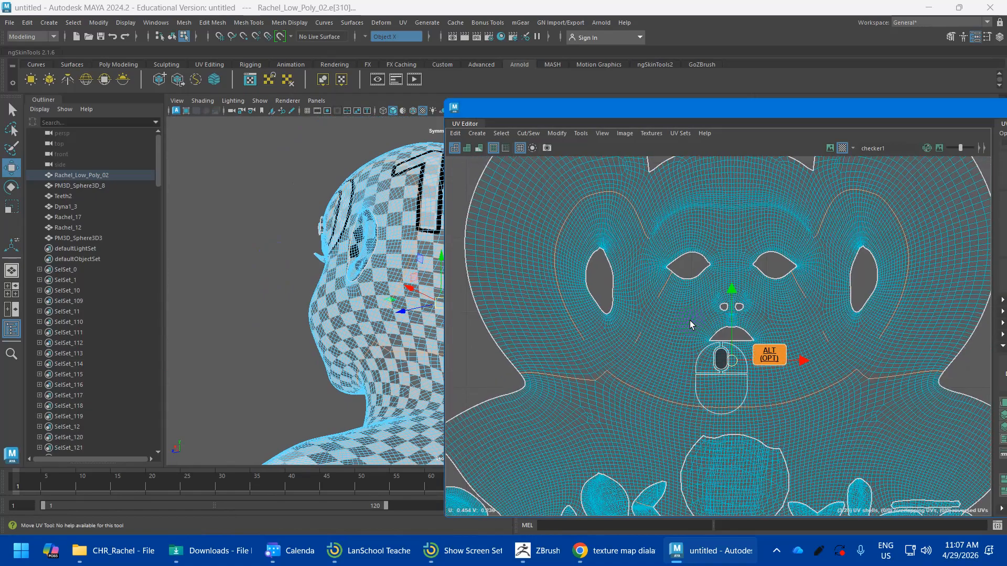
pyautogui.keyDown('ctrl'); pyautogui.moveTo(682, 174); pyautogui.dragTo(874, 347); pyautogui.keyUp('ctrl')
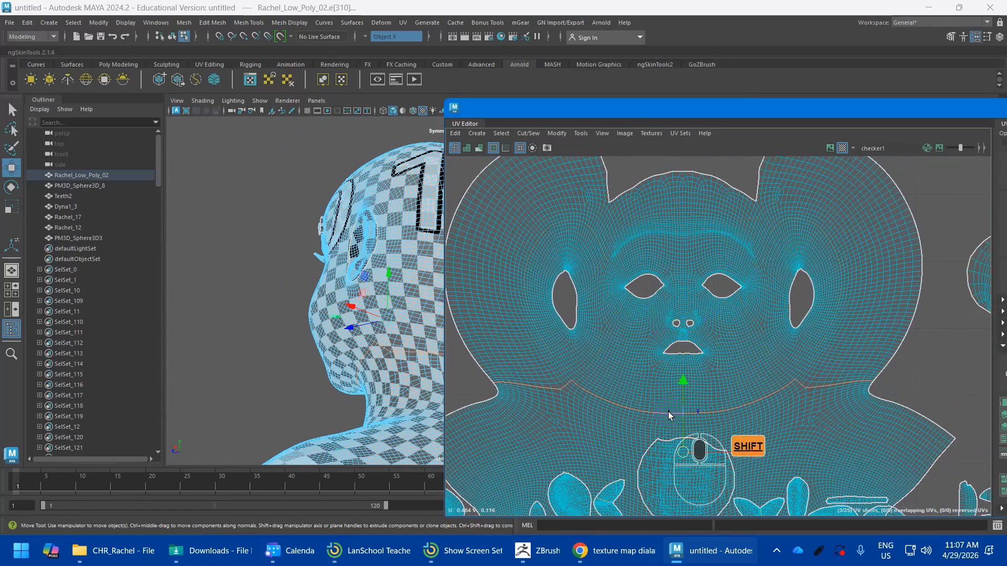
pyautogui.keyDown('shift'); pyautogui.moveTo(668, 411); pyautogui.dragTo(627, 434, button='right'); pyautogui.keyUp('shift')
pyautogui.scroll(-4, 704, 382)
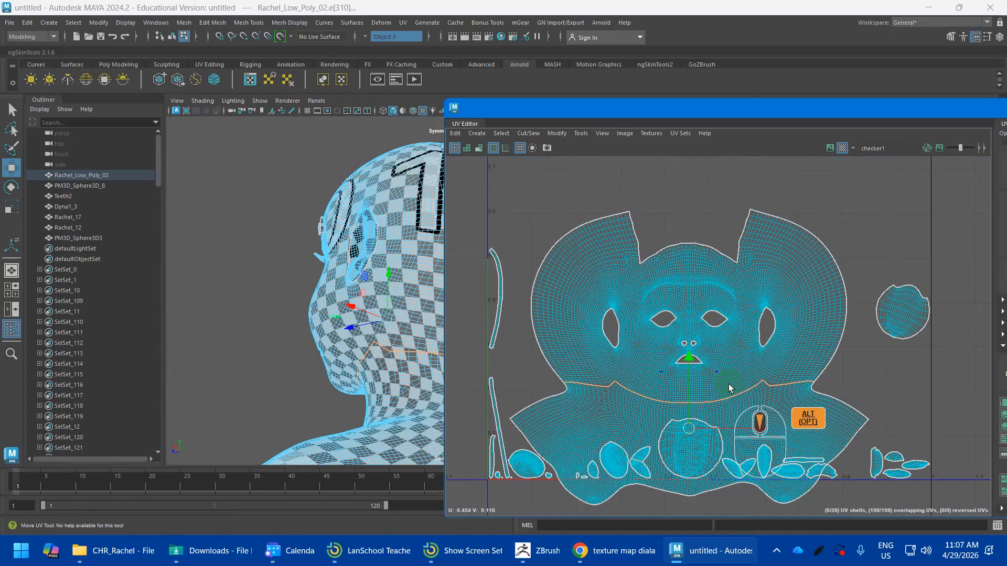
pyautogui.keyDown('alt'); pyautogui.moveTo(729, 384); pyautogui.dragTo(682, 318, button='middle'); pyautogui.keyUp('alt')
# Step: Select all faces of the head mesh, rearrange the UV editor window to show the UV Toolkit, and unfold all UV shells
pyautogui.moveTo(631, 272); pyautogui.dragTo(580, 257, button='right')
pyautogui.hotkey('ctrl', 'shift', 'a')
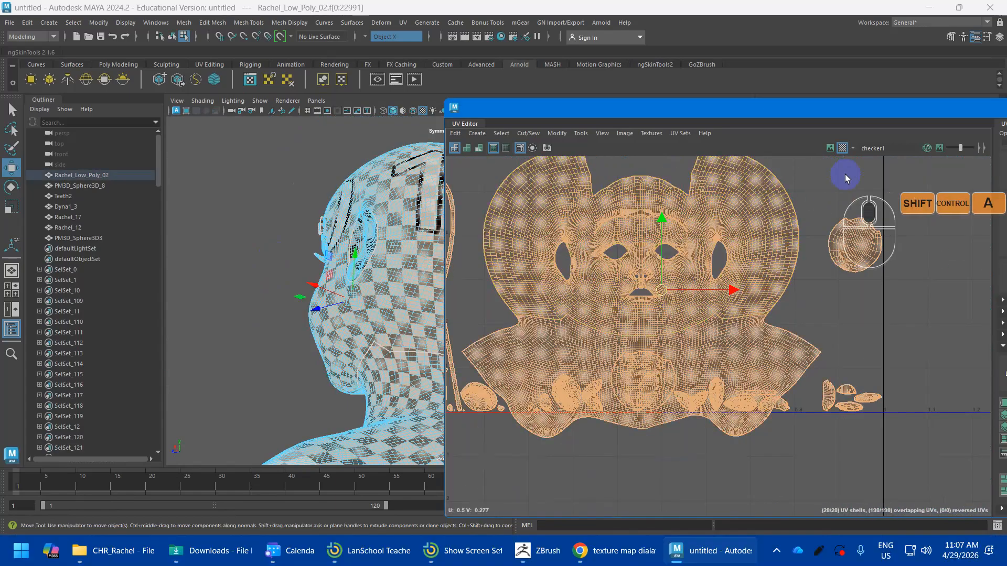
pyautogui.moveTo(892, 115); pyautogui.dragTo(738, 103)
pyautogui.click(312, 260)
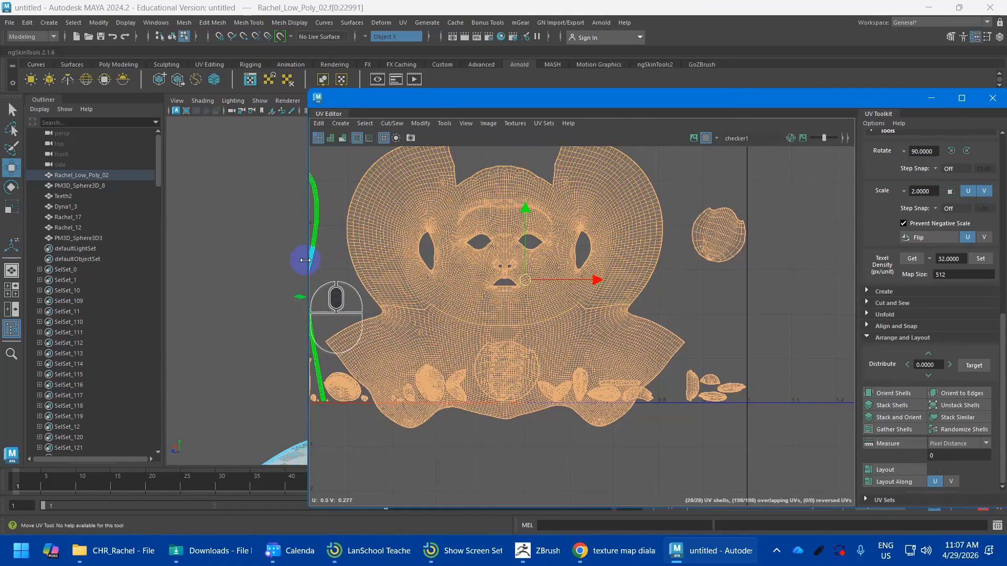
pyautogui.moveTo(307, 264); pyautogui.dragTo(550, 264)
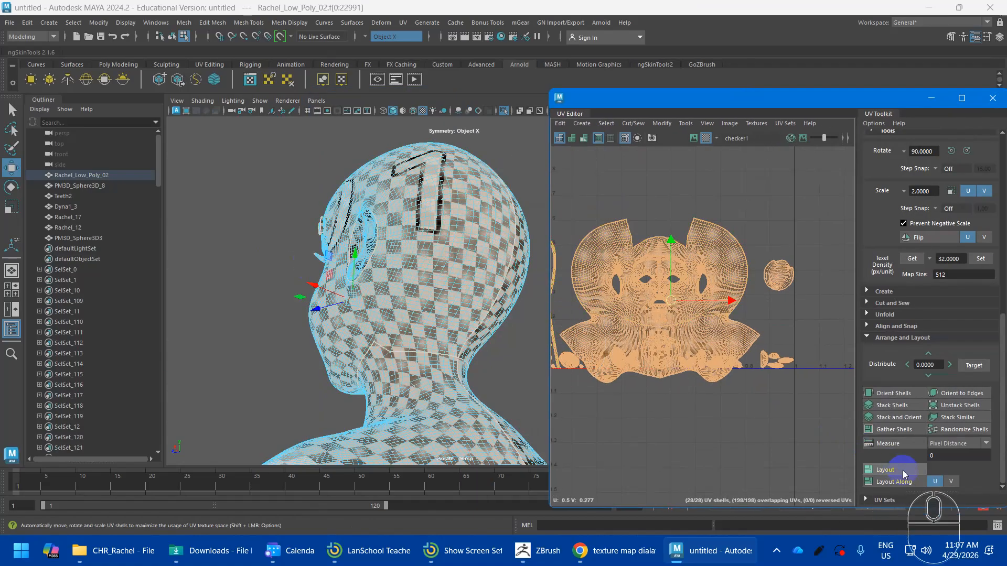
pyautogui.keyDown('shift'); pyautogui.moveTo(708, 325); pyautogui.dragTo(578, 278, button='right'); pyautogui.keyUp('shift')
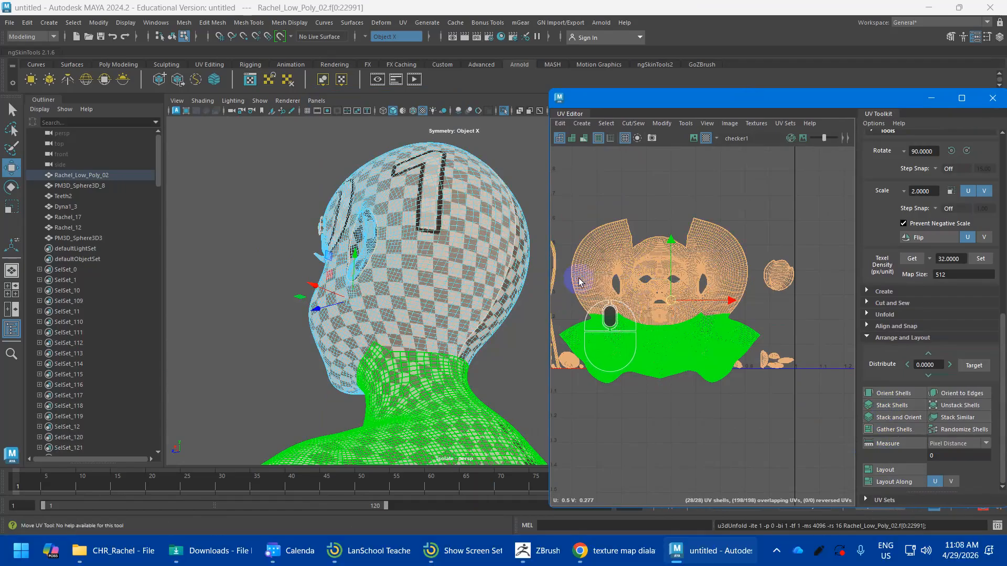
pyautogui.click(579, 282)
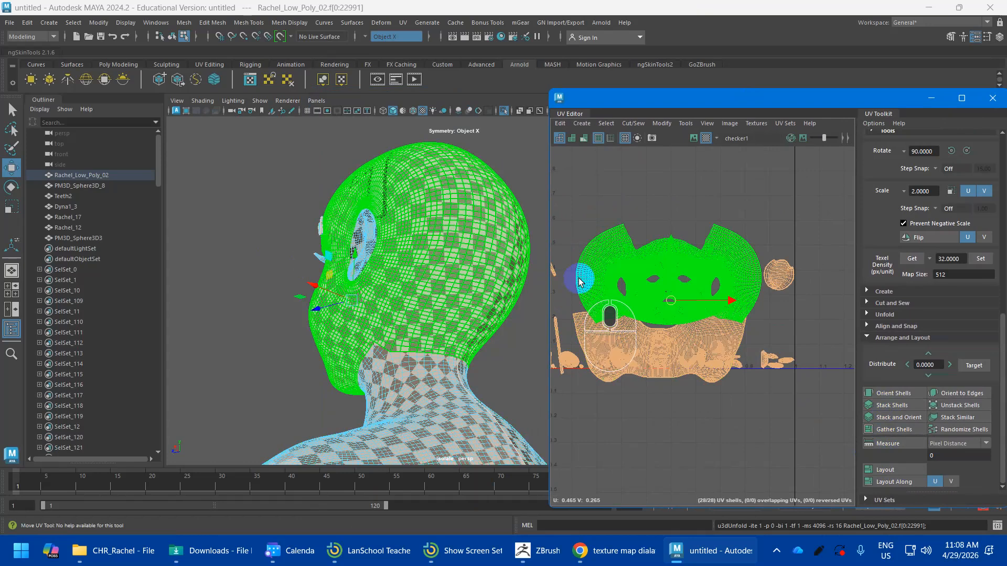
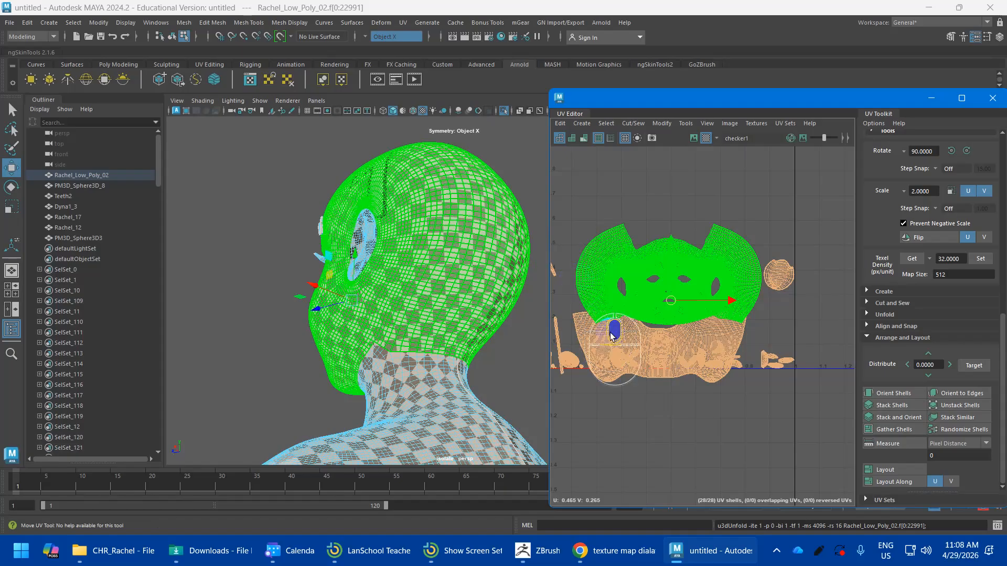
# Step: Orient all of the head's UV shells and lay them out within the UV tile
pyautogui.click(898, 394)
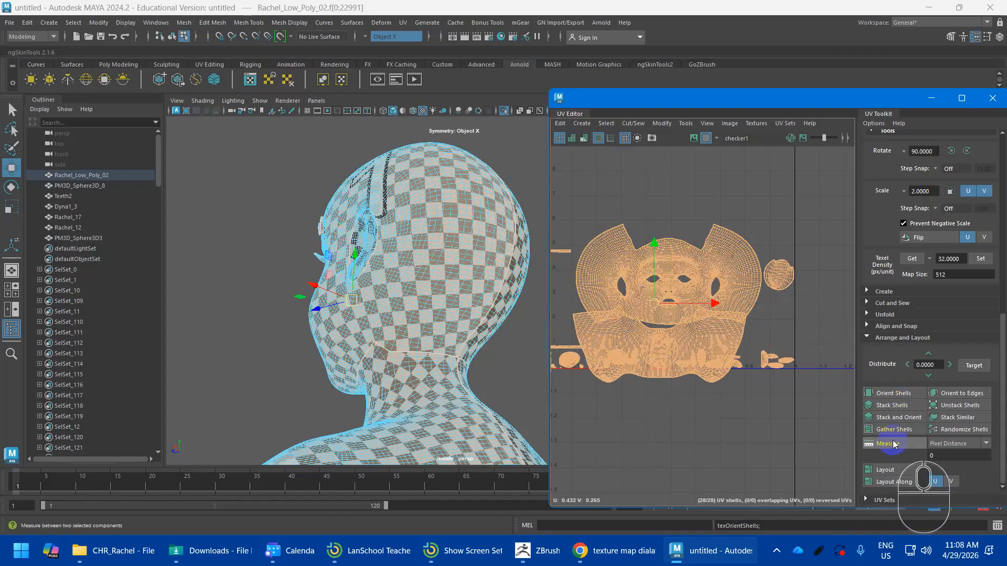
pyautogui.click(892, 471)
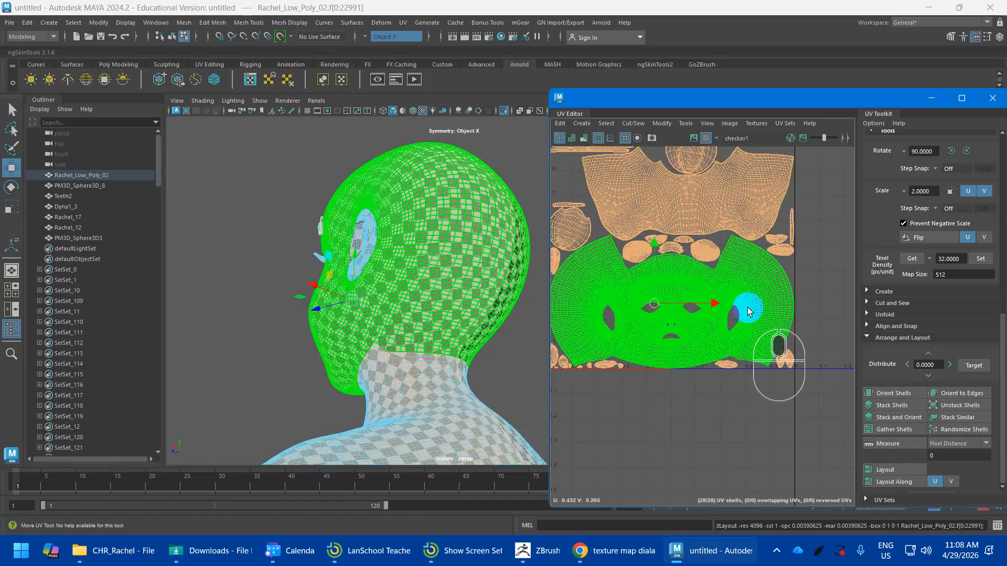
pyautogui.scroll(-4, 746, 311)
pyautogui.keyDown('alt'); pyautogui.moveTo(740, 350); pyautogui.dragTo(737, 375, button='middle'); pyautogui.keyUp('alt')
pyautogui.click(762, 297)
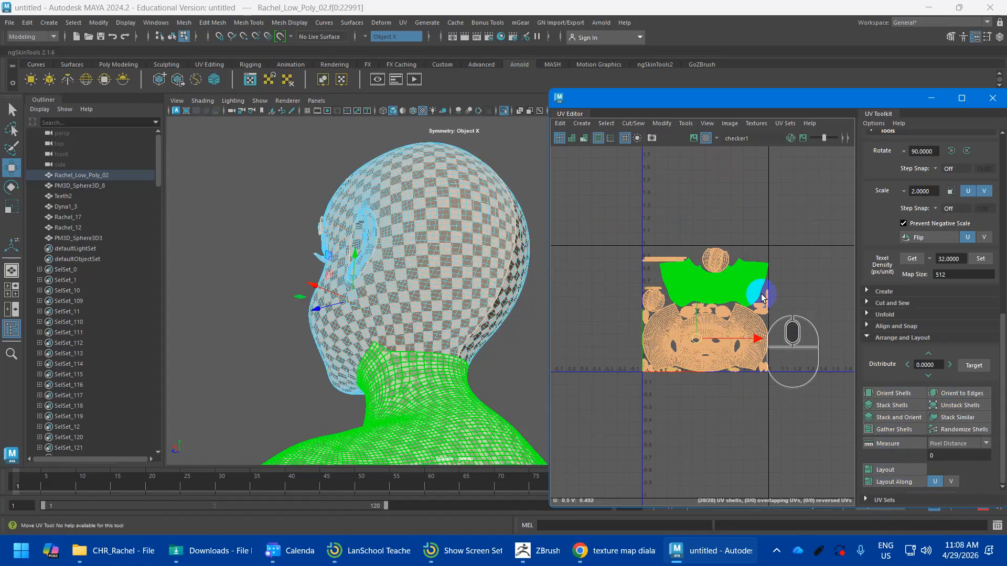
# Step: Examine how the separated face, neck and smaller shells are packed within the UV tile
pyautogui.scroll(-3, 769, 316)
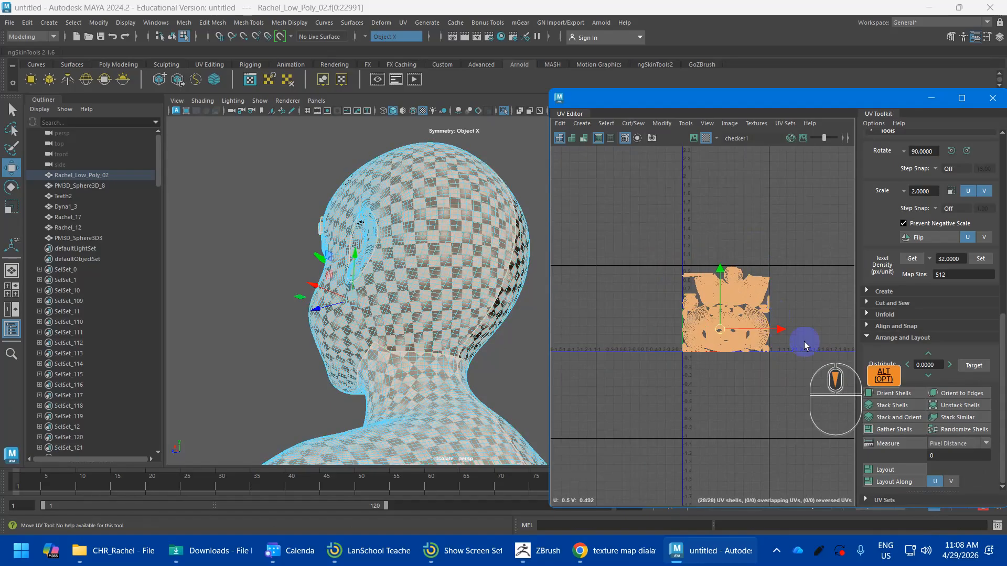
pyautogui.keyDown('alt'); pyautogui.moveTo(806, 342); pyautogui.dragTo(663, 359, button='middle'); pyautogui.keyUp('alt')
pyautogui.scroll(5, 664, 343)
pyautogui.keyDown('alt'); pyautogui.moveTo(661, 317); pyautogui.dragTo(873, 364, button='middle'); pyautogui.keyUp('alt')
pyautogui.keyDown('alt'); pyautogui.moveTo(688, 328); pyautogui.dragTo(755, 278, button='middle'); pyautogui.keyUp('alt')
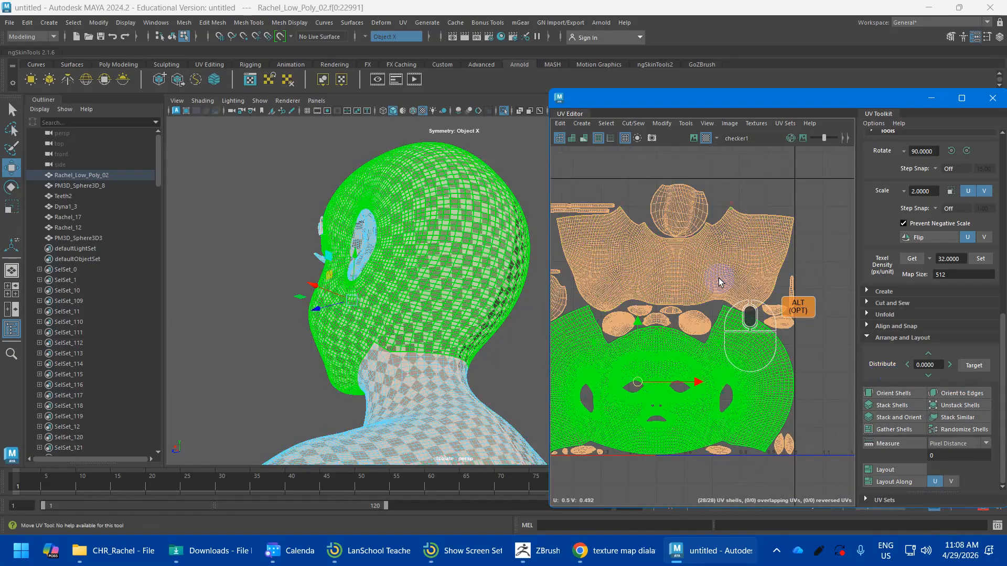
pyautogui.keyDown('alt'); pyautogui.moveTo(689, 276); pyautogui.dragTo(786, 380, button='middle'); pyautogui.keyUp('alt')
pyautogui.keyDown('alt'); pyautogui.moveTo(725, 340); pyautogui.dragTo(609, 277, button='middle'); pyautogui.keyUp('alt')
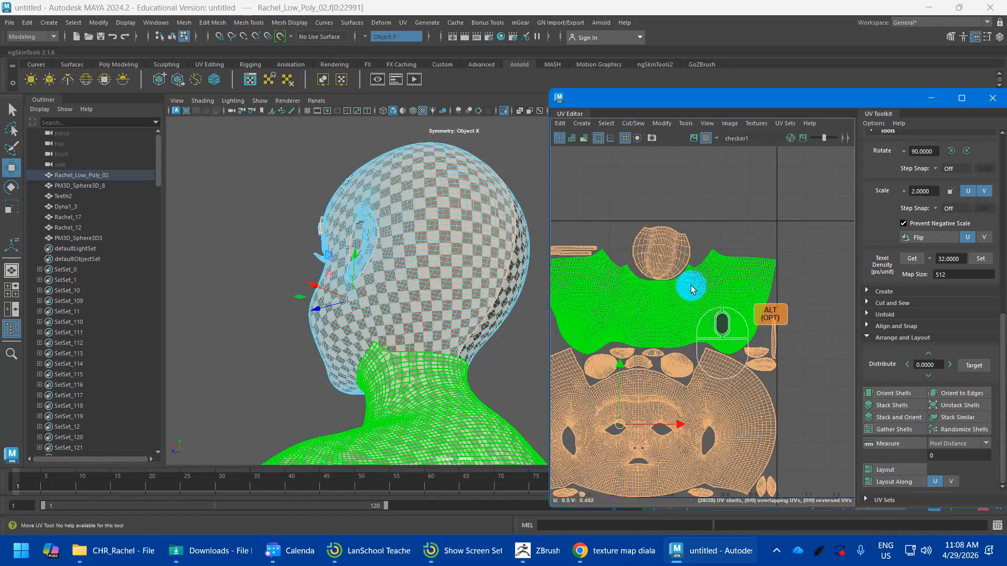
pyautogui.scroll(-1, 669, 275)
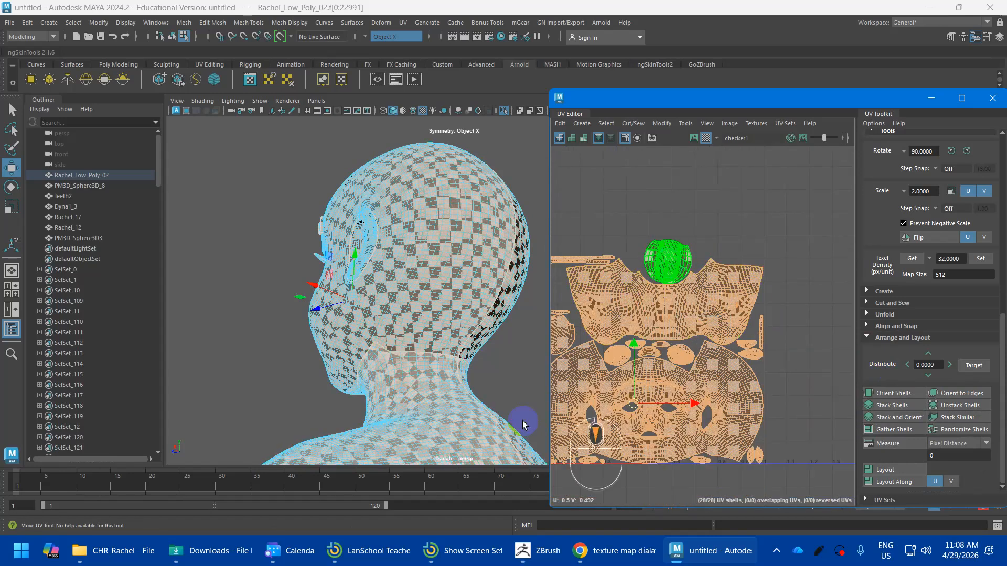
# Step: Inspect the checker pattern on the front of the face and neck, with the UV faces deselected
pyautogui.keyDown('alt'); pyautogui.moveTo(522, 425); pyautogui.dragTo(495, 350); pyautogui.keyUp('alt')
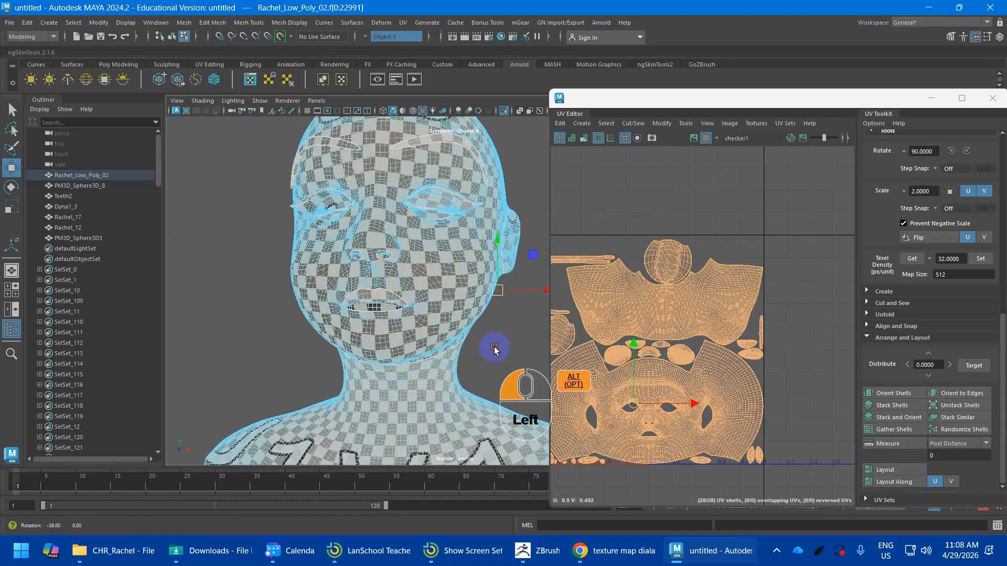
pyautogui.keyDown('alt'); pyautogui.moveTo(434, 314); pyautogui.dragTo(525, 345, button='middle'); pyautogui.keyUp('alt')
pyautogui.scroll(4, 524, 344)
pyautogui.click(668, 233)
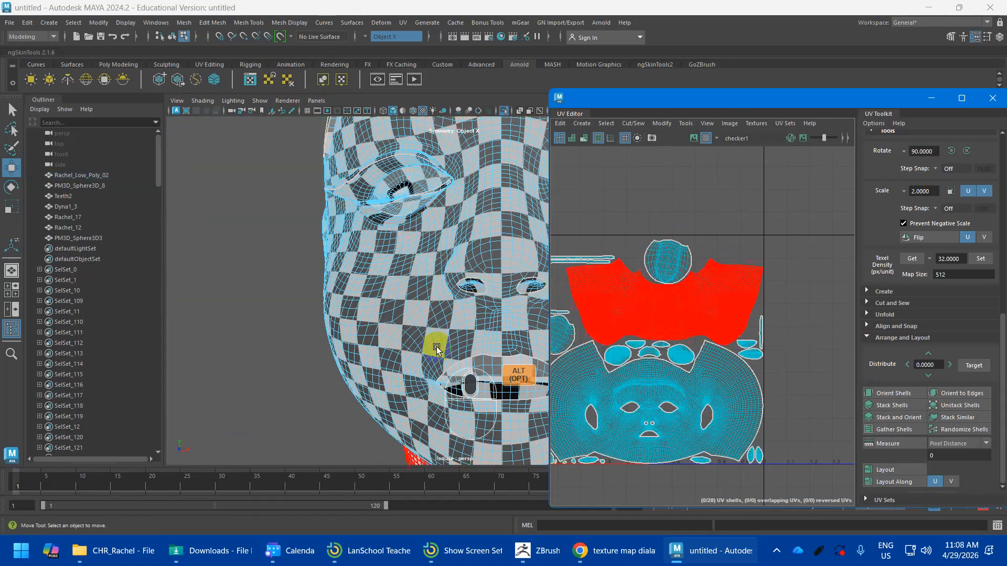
pyautogui.keyDown('alt'); pyautogui.moveTo(436, 349); pyautogui.dragTo(298, 250, button='middle'); pyautogui.keyUp('alt')
pyautogui.scroll(-6, 315, 265)
pyautogui.scroll(3, 355, 272)
# Step: Switch the viewport to wireframe and select the two large round UV shells to locate their faces on the head
pyautogui.press('4')
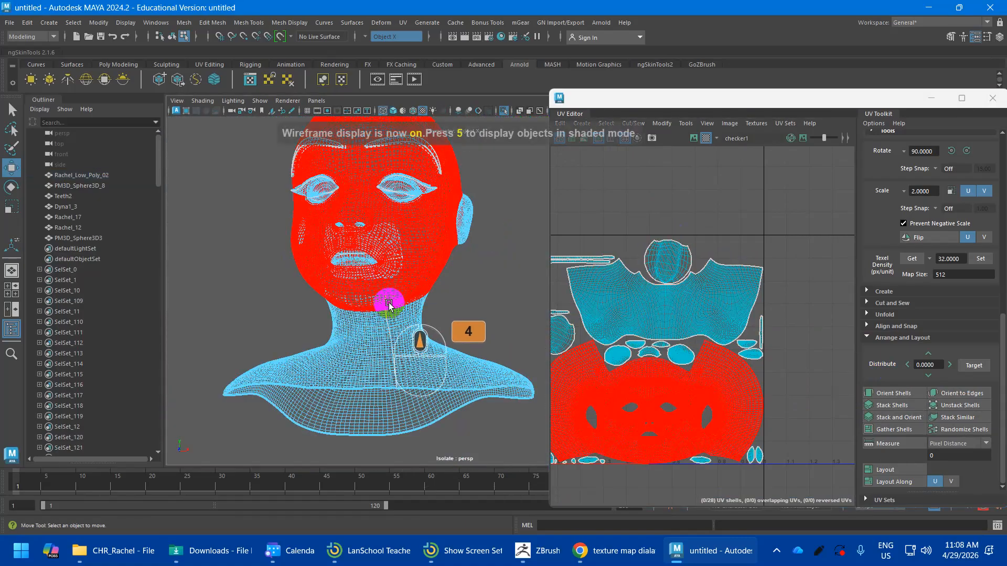
pyautogui.click(674, 261)
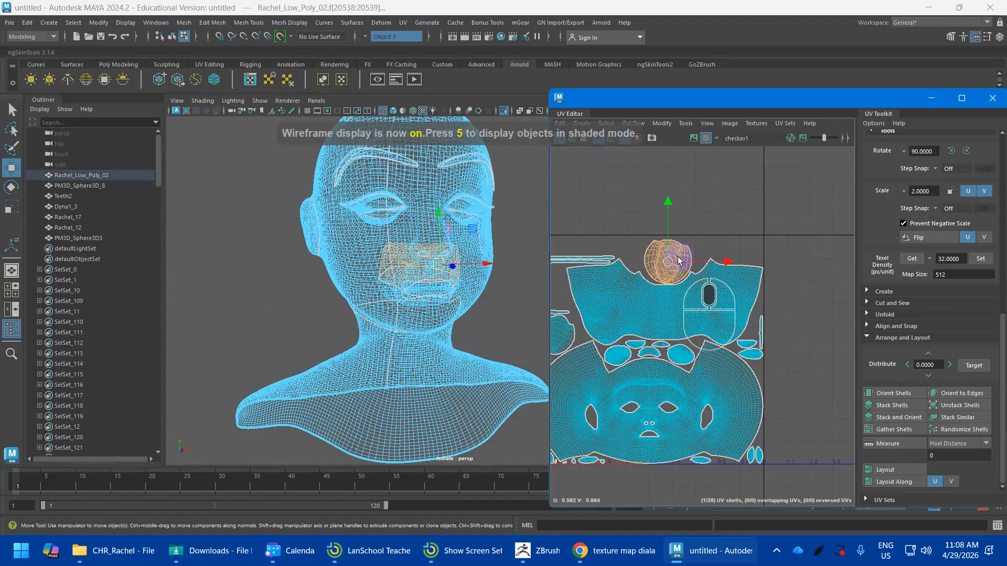
pyautogui.keyDown('alt'); pyautogui.moveTo(681, 257); pyautogui.dragTo(730, 258); pyautogui.keyUp('alt')
pyautogui.keyDown('shift'); pyautogui.click(598, 334); pyautogui.keyUp('shift')
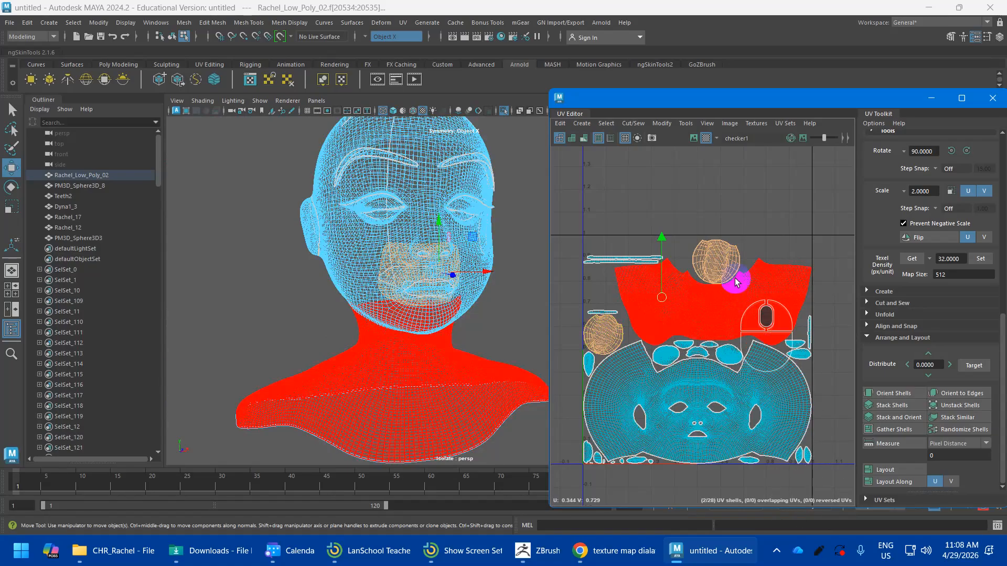
pyautogui.keyDown('alt'); pyautogui.moveTo(737, 310); pyautogui.dragTo(651, 321, button='middle'); pyautogui.keyUp('alt')
pyautogui.keyDown('alt'); pyautogui.scroll(-4, 764, 344); pyautogui.keyUp('alt')
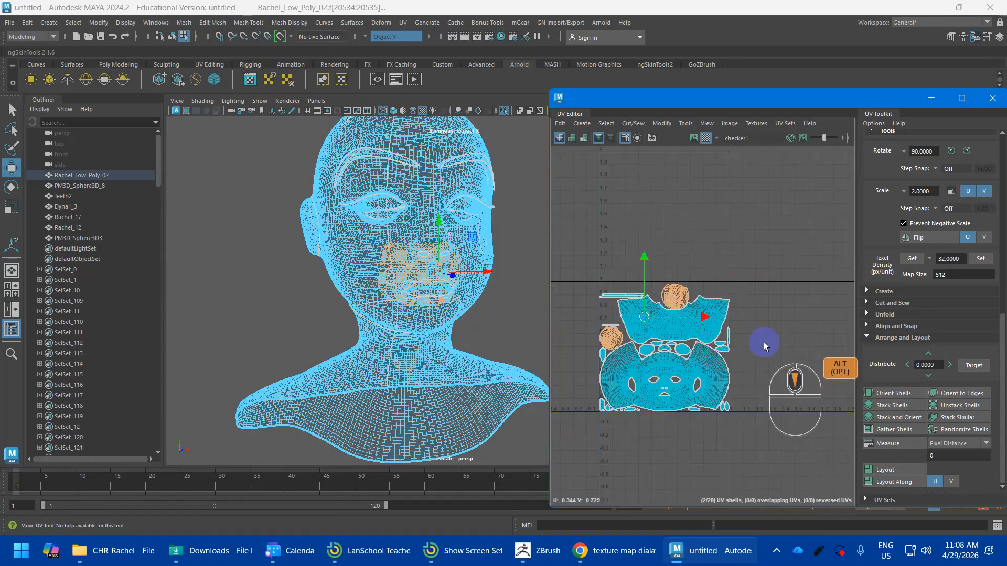
pyautogui.keyDown('alt'); pyautogui.moveTo(764, 344); pyautogui.dragTo(688, 333, button='middle'); pyautogui.keyUp('alt')
# Step: Turn off the head's isolation, return to object selection, and select all meshes of the character
pyautogui.hotkey('ctrl', '1')
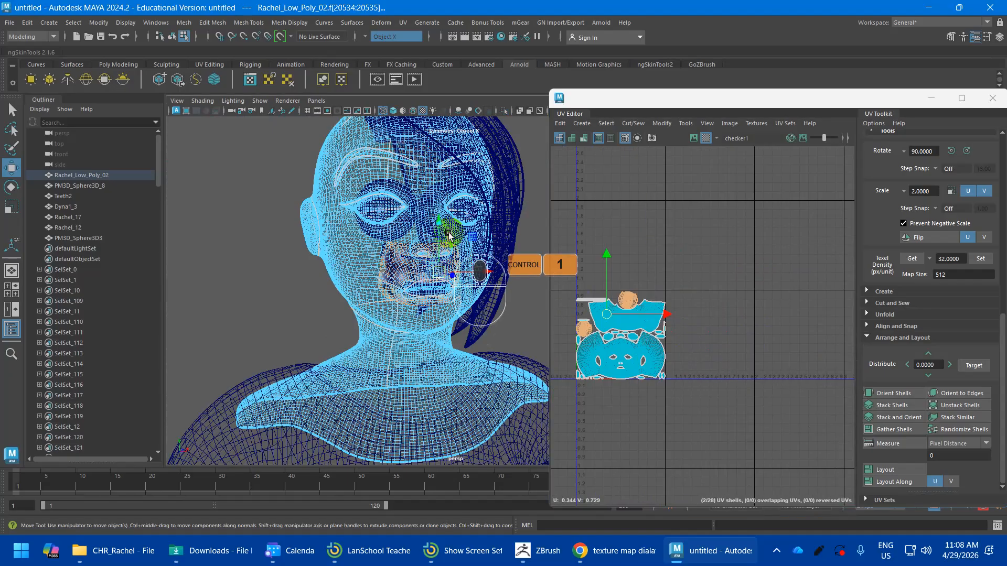
pyautogui.moveTo(443, 251); pyautogui.dragTo(494, 213, button='right')
pyautogui.scroll(-8, 321, 203)
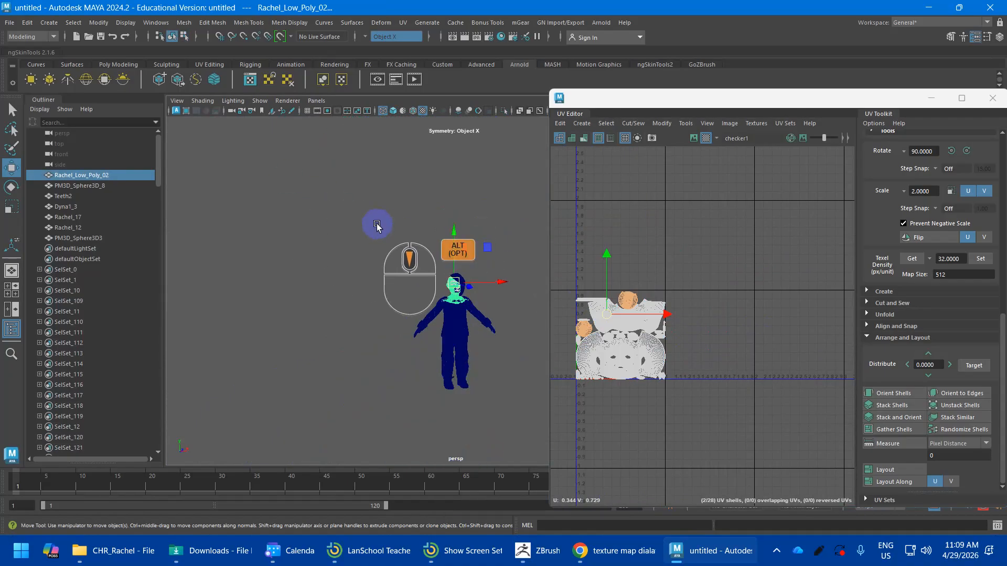
pyautogui.moveTo(379, 227); pyautogui.dragTo(524, 447)
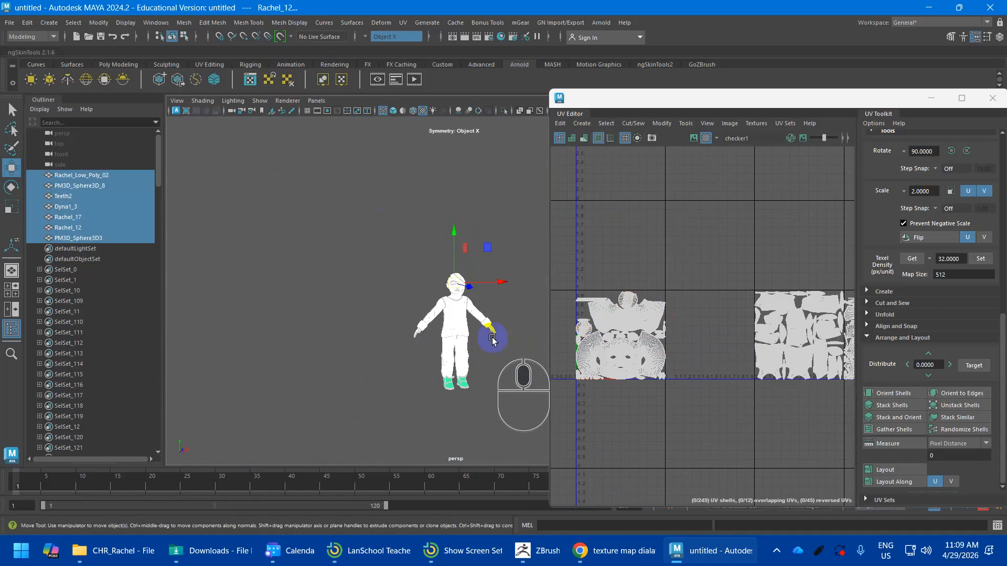
# Step: Display the whole character shaded with textures and clear the selection
pyautogui.press('6')
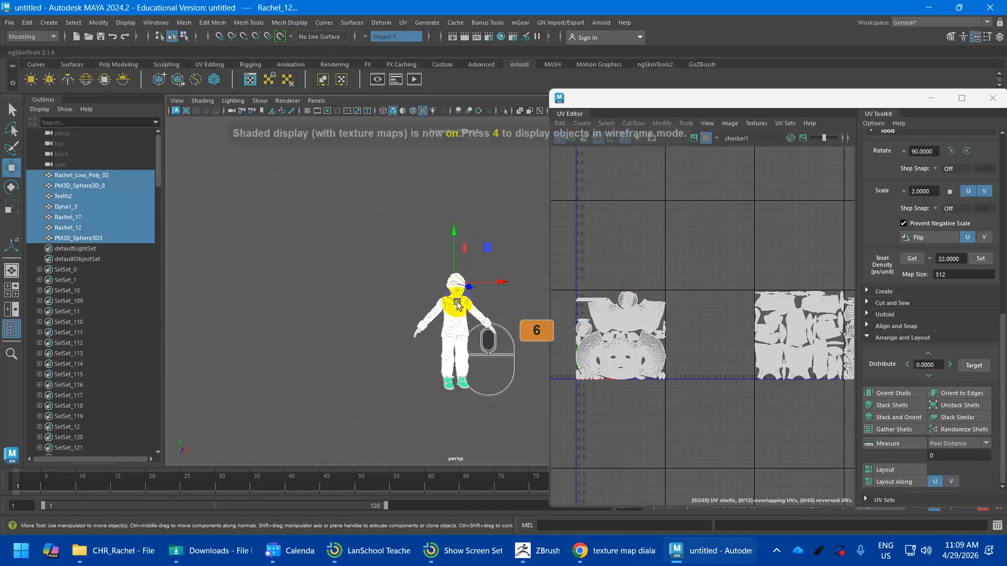
pyautogui.scroll(8, 464, 317)
pyautogui.keyDown('alt'); pyautogui.moveTo(465, 318); pyautogui.dragTo(354, 257, button='middle'); pyautogui.keyUp('alt')
pyautogui.click(418, 261)
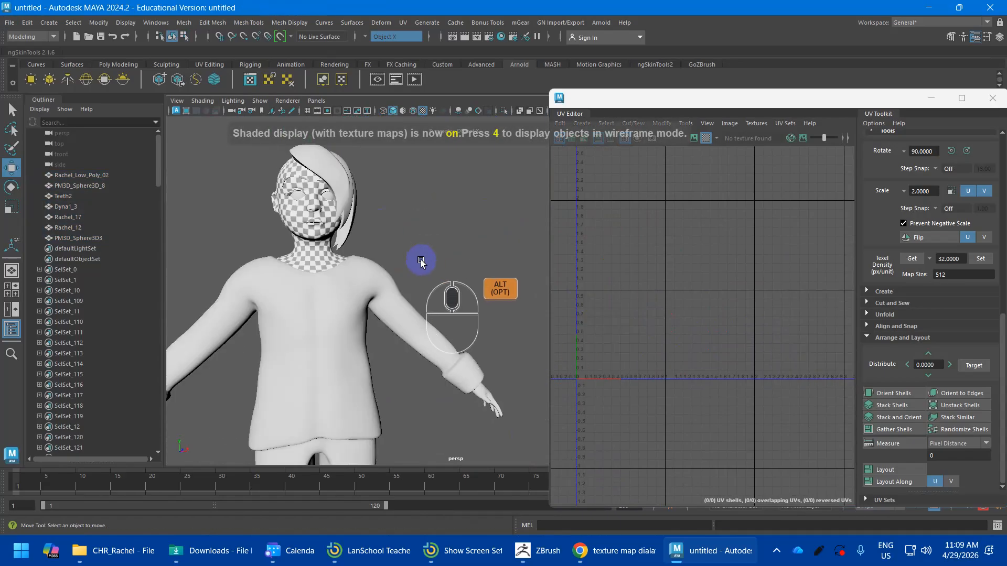
# Step: Select the character's clothing, hair and shoes together, assign them a Lambert material, and deselect them
pyautogui.keyDown('alt'); pyautogui.moveTo(420, 263); pyautogui.dragTo(377, 273); pyautogui.keyUp('alt')
pyautogui.click(376, 257)
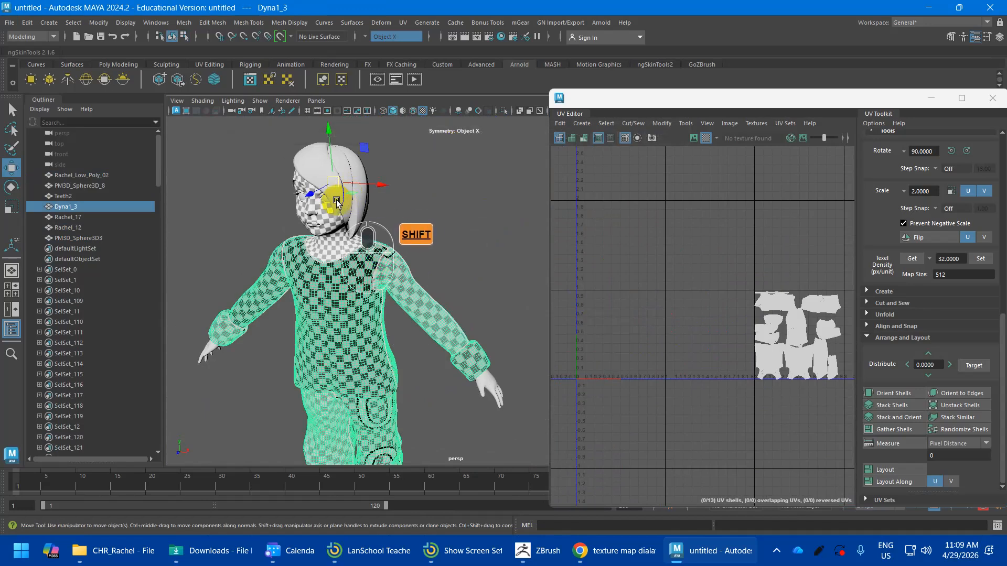
pyautogui.keyDown('shift'); pyautogui.click(337, 202); pyautogui.keyUp('shift')
pyautogui.keyDown('alt'); pyautogui.moveTo(355, 346); pyautogui.dragTo(366, 175, button='middle'); pyautogui.keyUp('alt')
pyautogui.keyDown('shift'); pyautogui.click(381, 397); pyautogui.keyUp('shift')
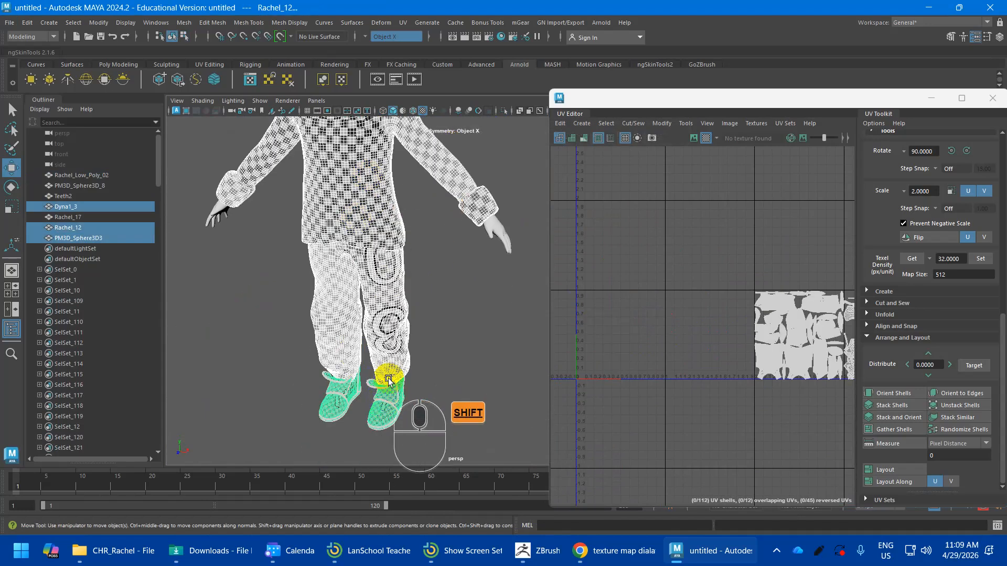
pyautogui.keyDown('shift'); pyautogui.moveTo(384, 392); pyautogui.dragTo(488, 502, button='right'); pyautogui.keyUp('shift')
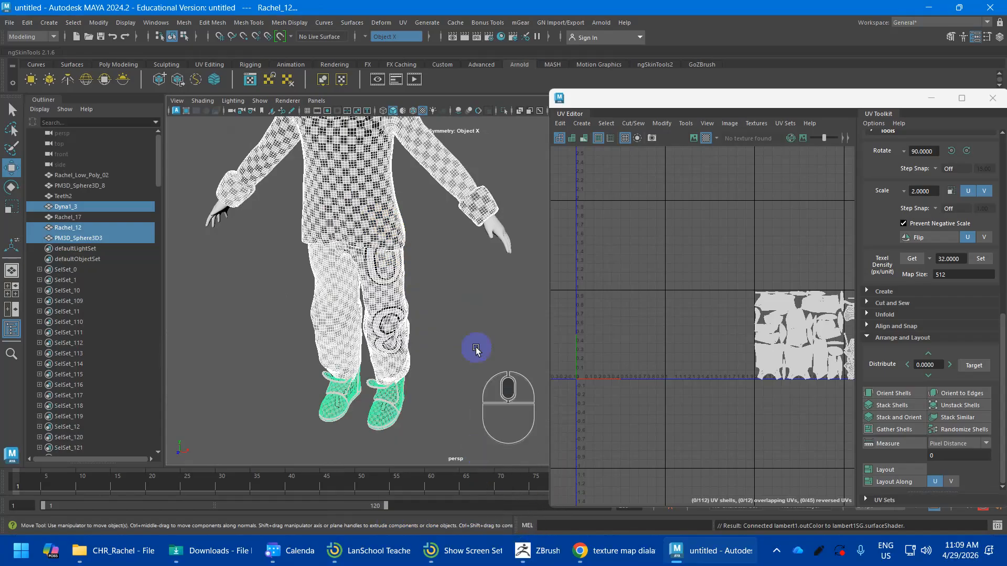
pyautogui.click(454, 327)
pyautogui.scroll(-4, 425, 273)
pyautogui.keyDown('alt'); pyautogui.moveTo(422, 273); pyautogui.dragTo(424, 325, button='middle'); pyautogui.keyUp('alt')
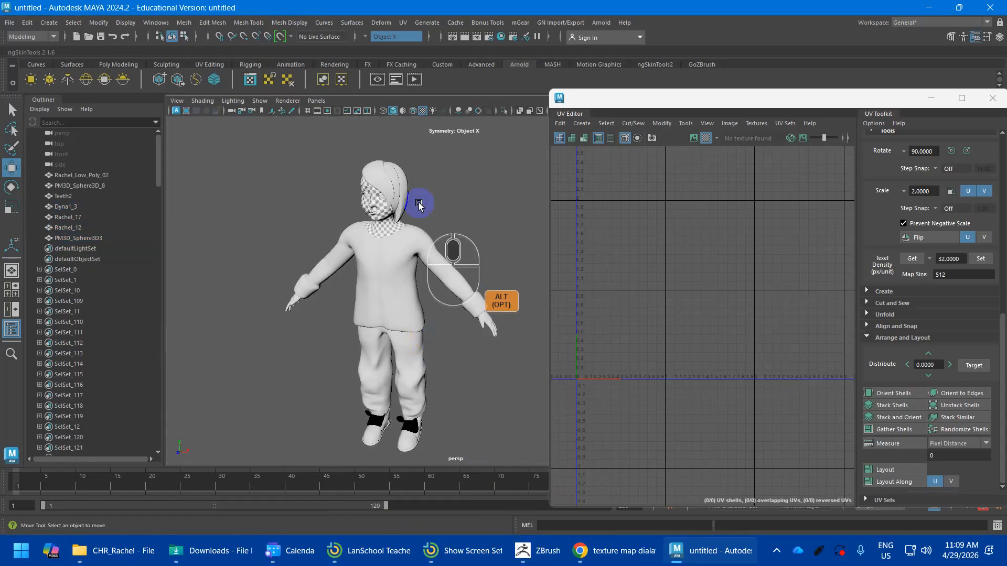
# Step: Select the head mesh, move the UV editor aside to uncover its material attributes, and delete the mesh's construction history
pyautogui.click(373, 217)
pyautogui.moveTo(738, 172); pyautogui.dragTo(689, 295)
pyautogui.hotkey('shift', 'alt', 'd')
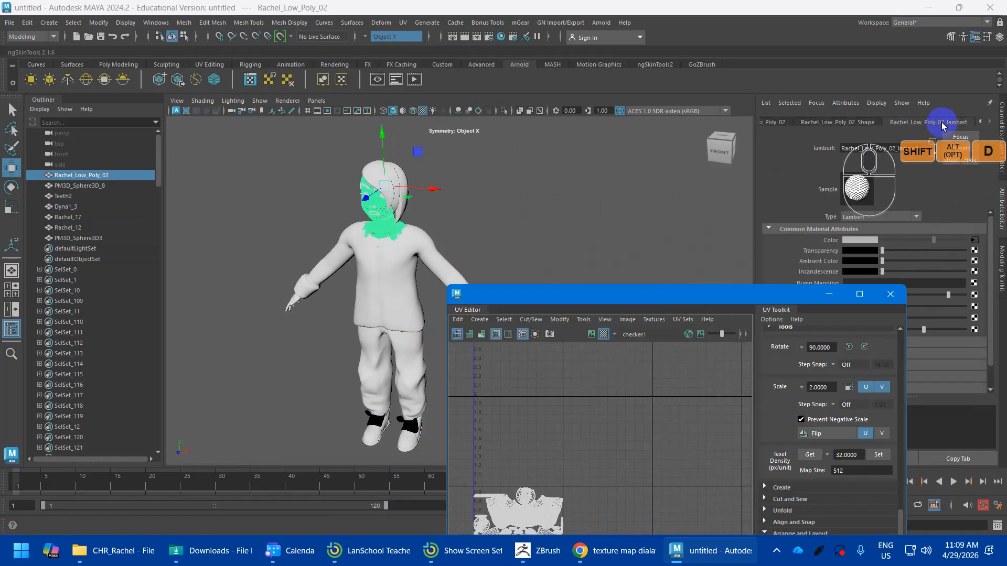
# Step: Uncover the head's Lambert material, select all of the character's meshes, assign them that existing checker material, and clear the selection
pyautogui.click(942, 125)
pyautogui.moveTo(669, 296); pyautogui.dragTo(713, 155)
pyautogui.moveTo(306, 176); pyautogui.dragTo(508, 518)
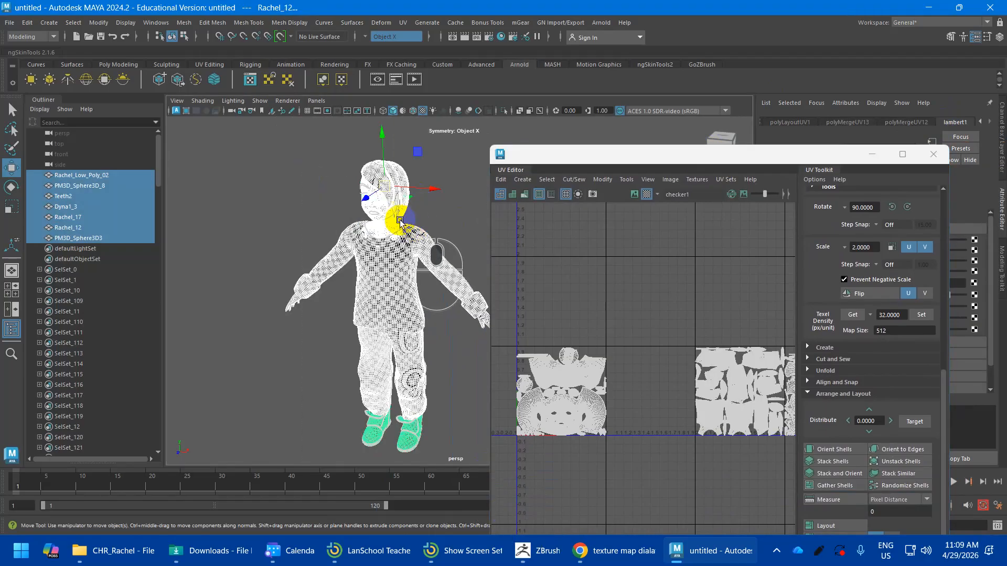
pyautogui.moveTo(378, 234); pyautogui.dragTo(502, 487, button='right')
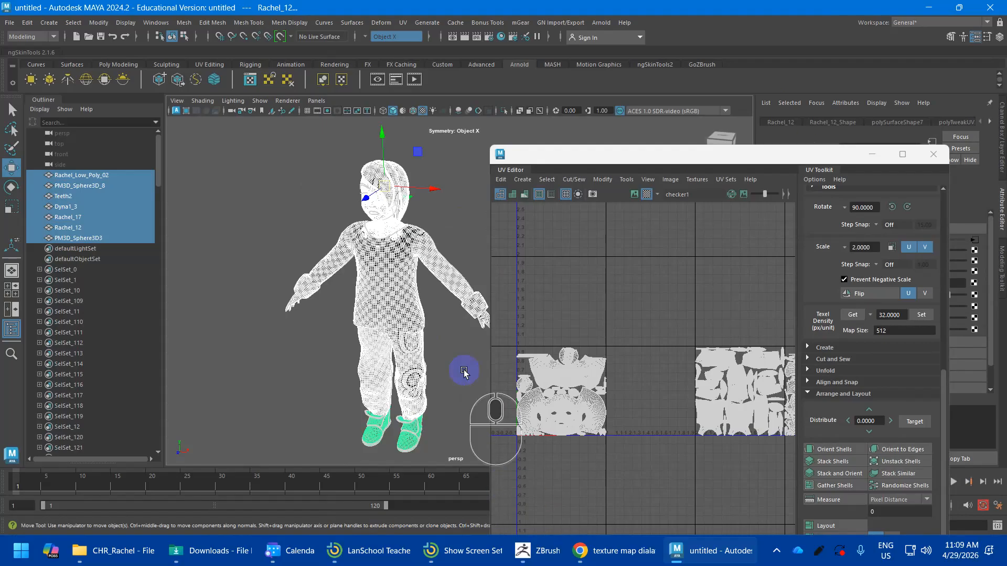
pyautogui.click(456, 367)
# Step: Select the black-shaded tongue faces of the shoes, reverse their normals, and return to object selection with nothing selected
pyautogui.keyDown('alt'); pyautogui.moveTo(456, 366); pyautogui.dragTo(459, 361); pyautogui.keyUp('alt')
pyautogui.keyDown('alt'); pyautogui.moveTo(459, 362); pyautogui.dragTo(450, 299, button='middle'); pyautogui.keyUp('alt')
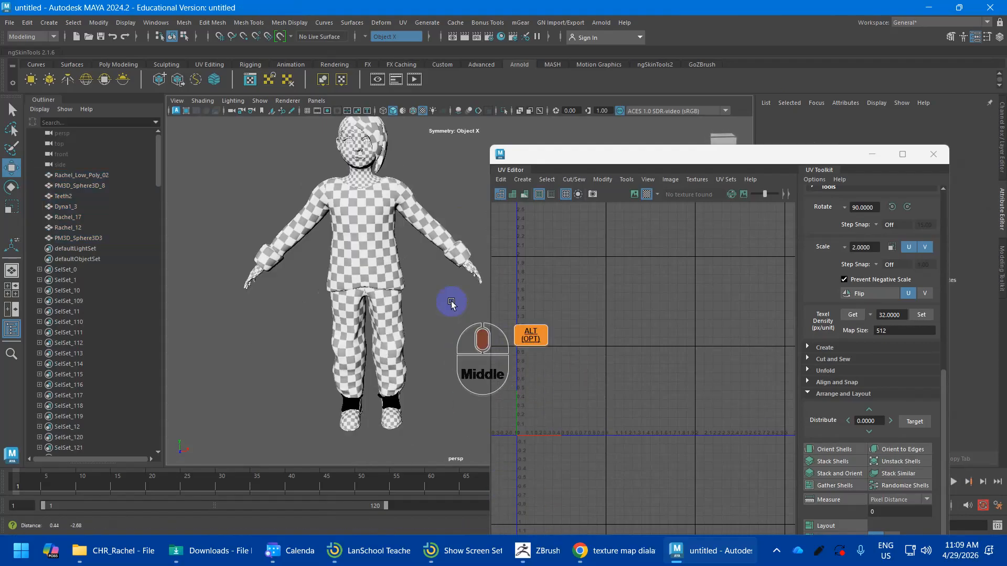
pyautogui.keyDown('alt'); pyautogui.moveTo(450, 299); pyautogui.dragTo(346, 334); pyautogui.keyUp('alt')
pyautogui.scroll(3, 420, 391)
pyautogui.keyDown('alt'); pyautogui.moveTo(420, 392); pyautogui.dragTo(427, 293, button='middle'); pyautogui.keyUp('alt')
pyautogui.scroll(4, 400, 383)
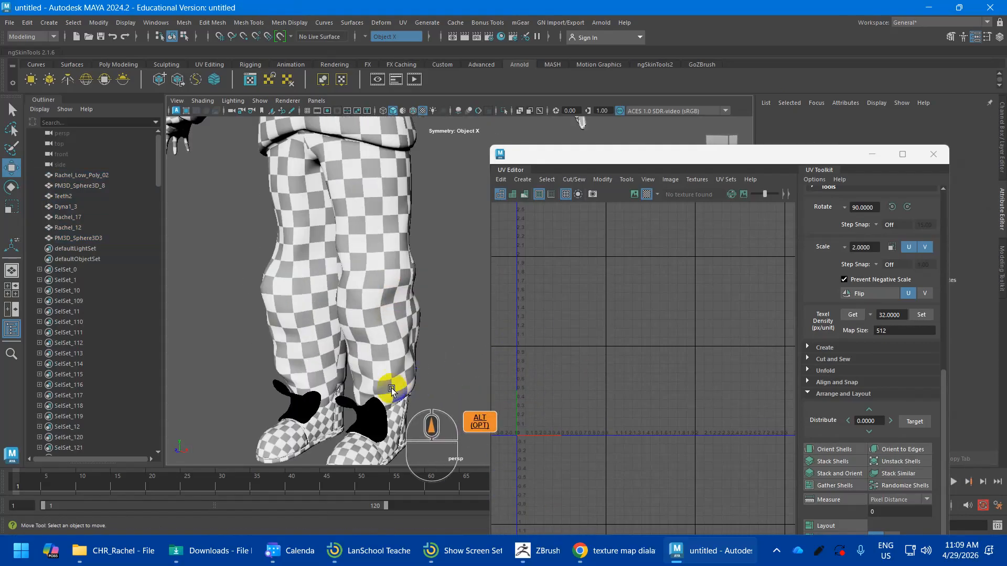
pyautogui.keyDown('alt'); pyautogui.moveTo(400, 387); pyautogui.dragTo(439, 297, button='middle'); pyautogui.keyUp('alt')
pyautogui.click(410, 367)
pyautogui.click(431, 384)
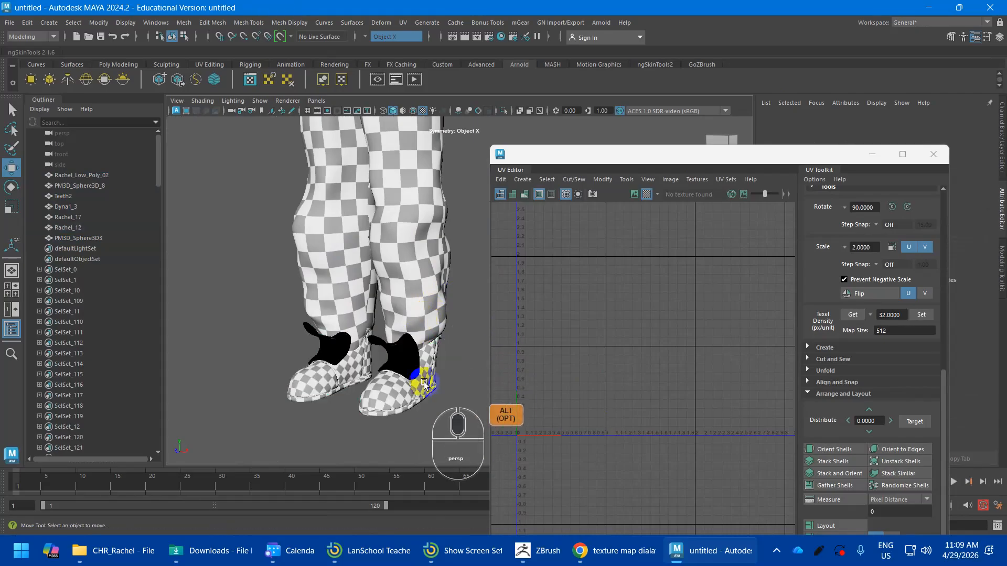
pyautogui.click(403, 356)
pyautogui.moveTo(403, 358); pyautogui.dragTo(401, 278, button='right')
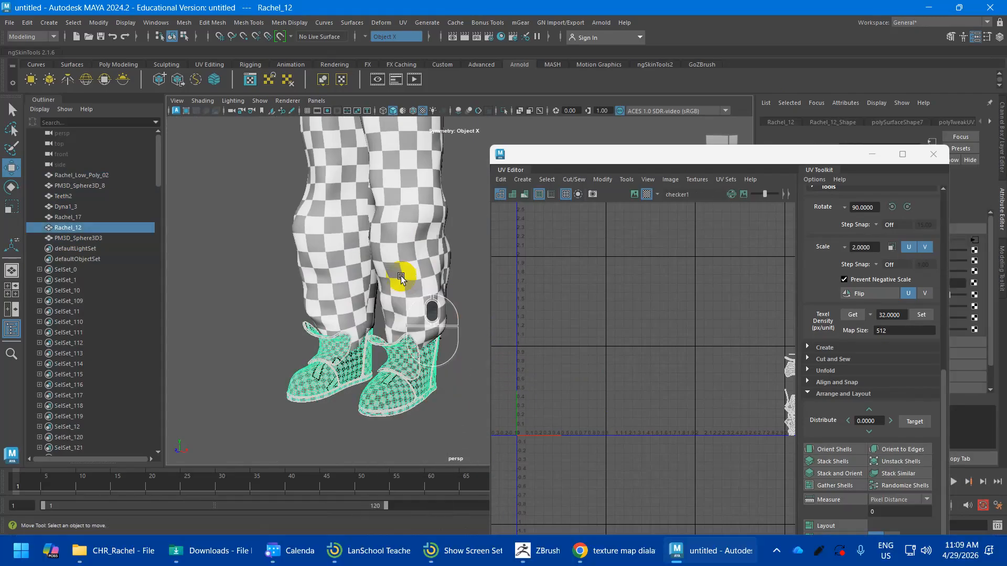
pyautogui.click(401, 356)
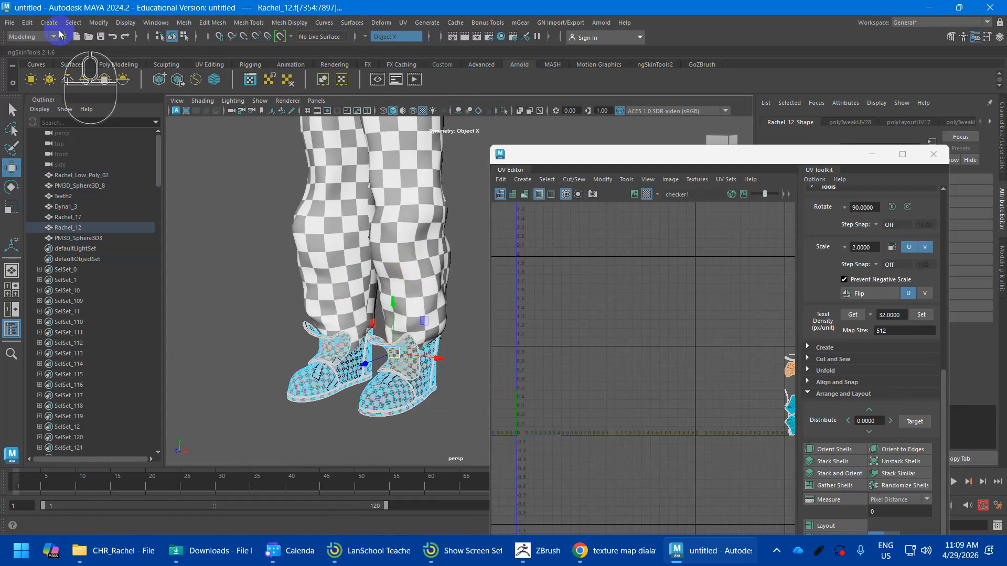
pyautogui.click(292, 23)
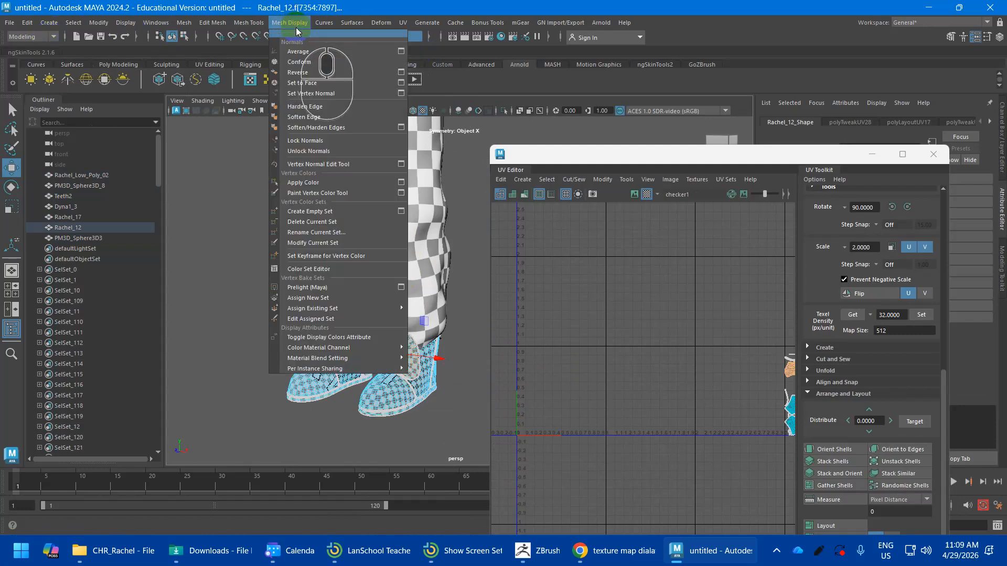
pyautogui.click(308, 73)
pyautogui.moveTo(418, 307); pyautogui.dragTo(468, 219, button='right')
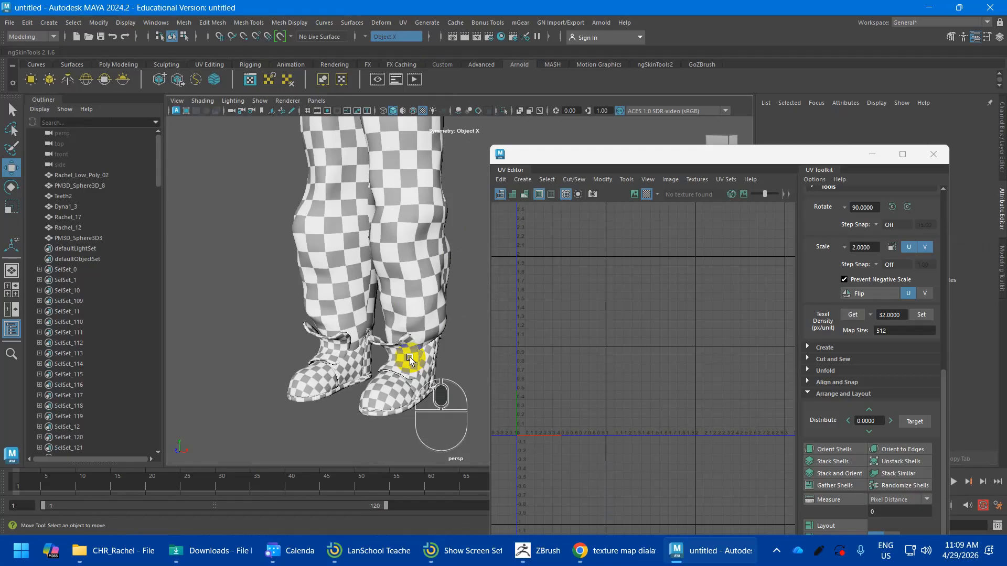
# Step: Select the shirt, open its material's checker texture placement, set Repeat UV to 40 in both directions, and deselect the shirt
pyautogui.keyDown('alt'); pyautogui.moveTo(400, 296); pyautogui.dragTo(400, 320, button='middle'); pyautogui.keyUp('alt')
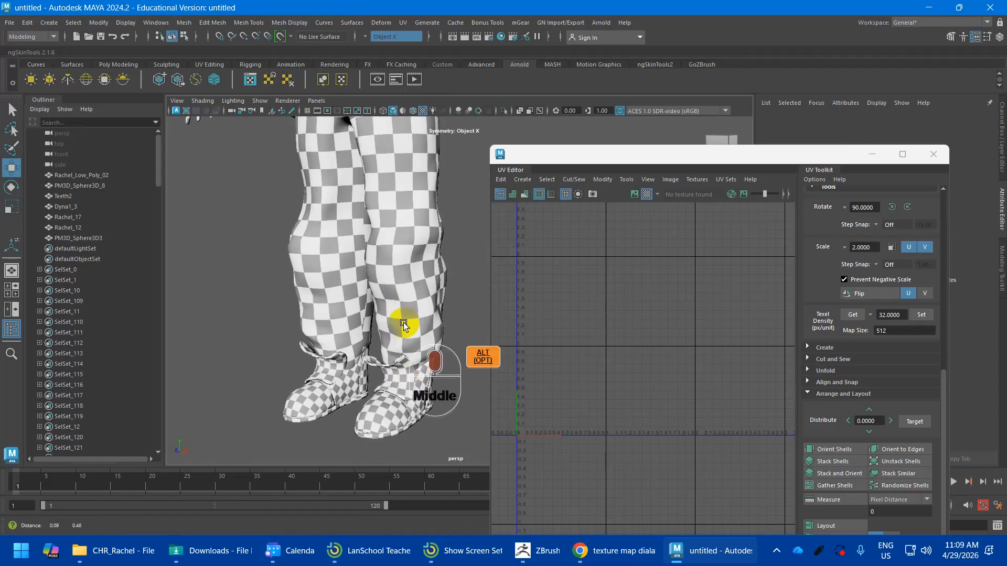
pyautogui.keyDown('alt'); pyautogui.moveTo(400, 319); pyautogui.dragTo(371, 299); pyautogui.keyUp('alt')
pyautogui.keyDown('alt'); pyautogui.moveTo(371, 299); pyautogui.dragTo(296, 301, button='middle'); pyautogui.keyUp('alt')
pyautogui.keyDown('alt'); pyautogui.moveTo(296, 302); pyautogui.dragTo(322, 315); pyautogui.keyUp('alt')
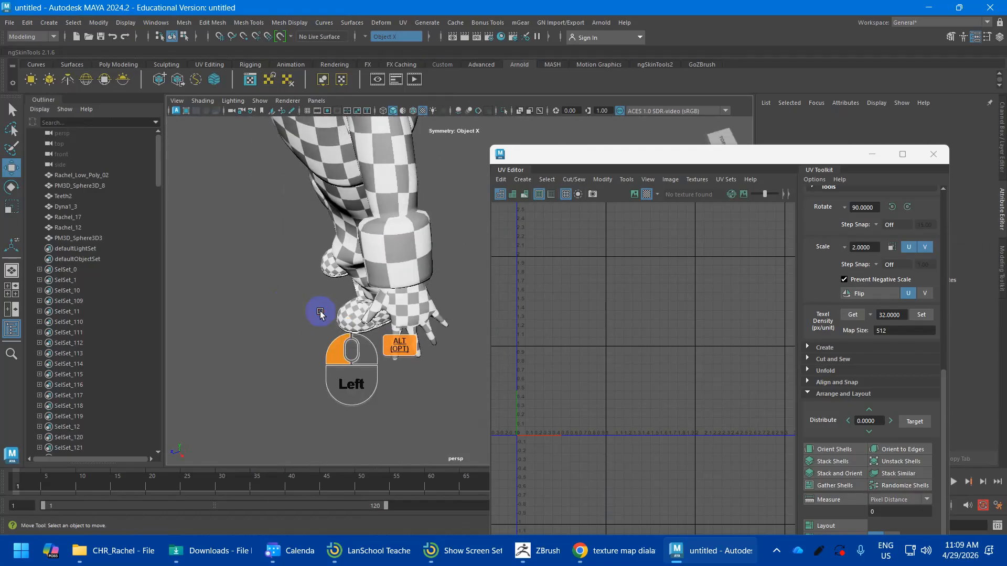
pyautogui.keyDown('alt'); pyautogui.moveTo(321, 314); pyautogui.dragTo(272, 236, button='middle'); pyautogui.keyUp('alt')
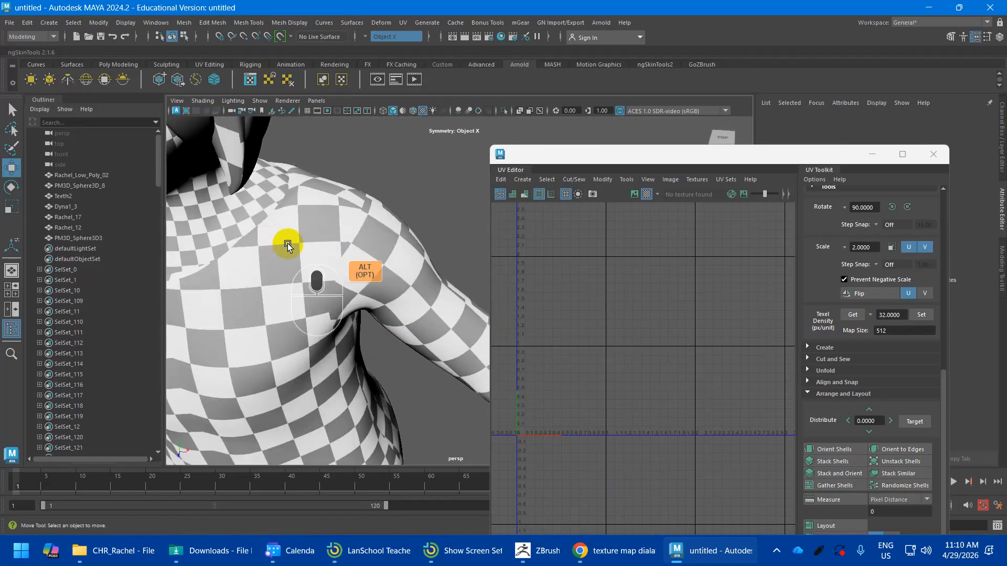
pyautogui.keyDown('alt'); pyautogui.moveTo(301, 250); pyautogui.dragTo(281, 228); pyautogui.keyUp('alt')
pyautogui.click(366, 225)
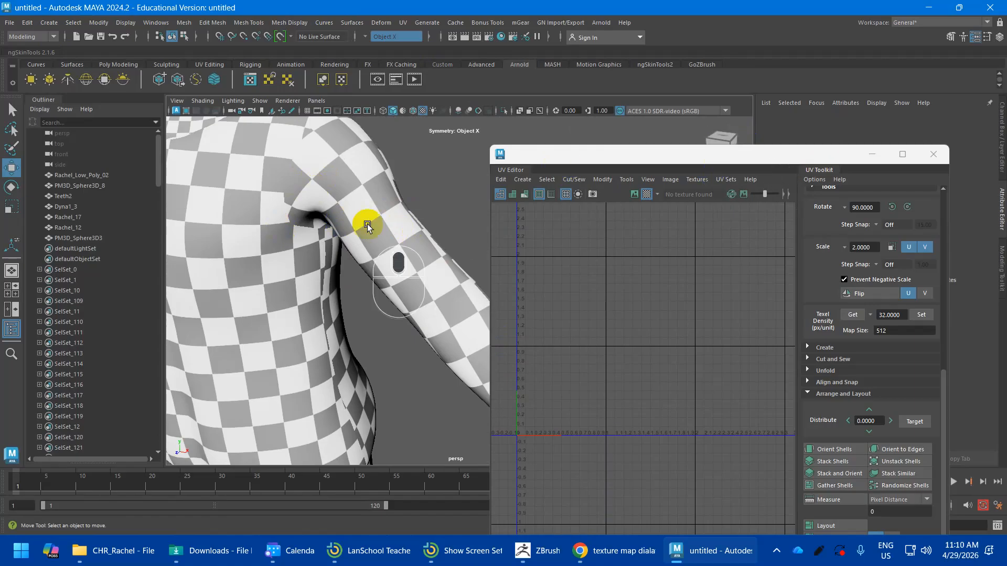
pyautogui.moveTo(771, 157); pyautogui.dragTo(589, 379)
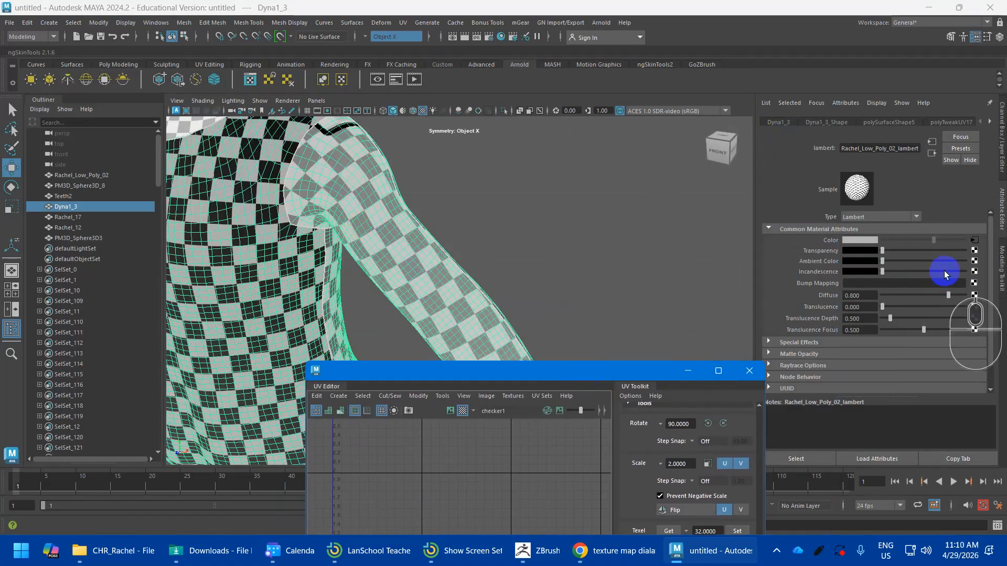
pyautogui.click(973, 240)
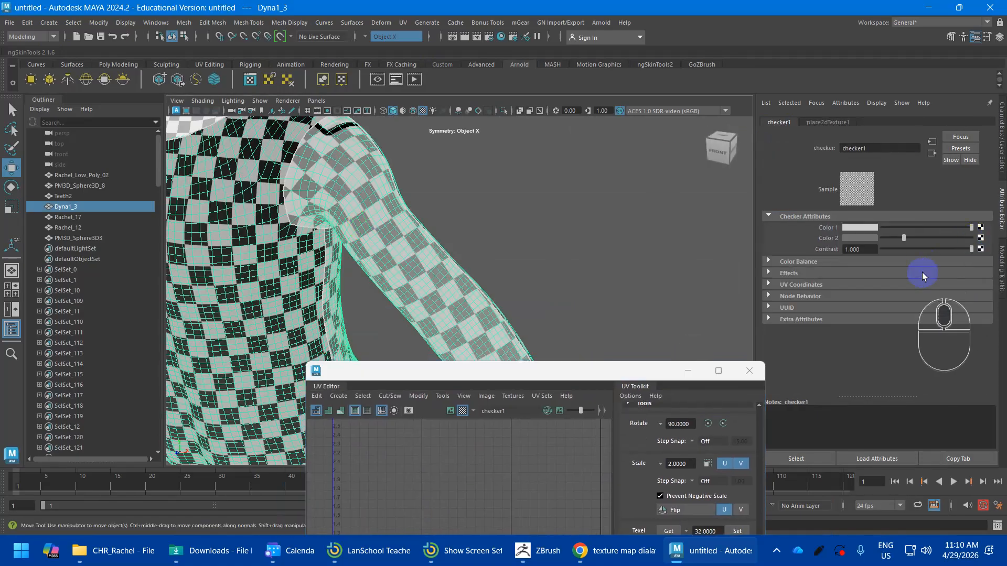
pyautogui.click(827, 123)
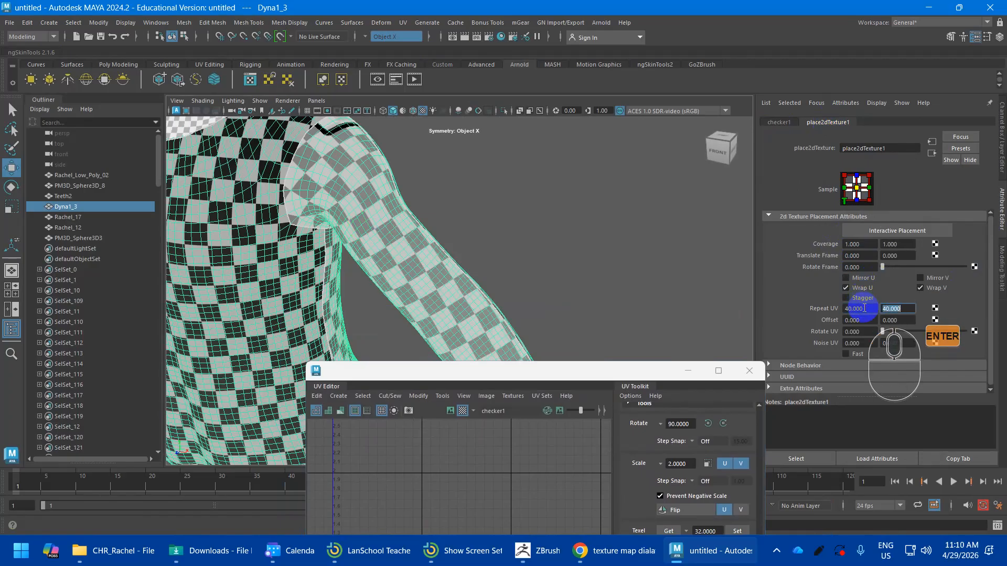
pyautogui.click(597, 236)
# Step: Examine the checker pattern on the character's hand, cuff and sleeve from several angles
pyautogui.keyDown('alt'); pyautogui.moveTo(434, 269); pyautogui.dragTo(279, 108, button='middle'); pyautogui.keyUp('alt')
pyautogui.keyDown('alt'); pyautogui.moveTo(362, 239); pyautogui.dragTo(396, 338, button='right'); pyautogui.keyUp('alt')
pyautogui.keyDown('alt'); pyautogui.moveTo(386, 200); pyautogui.dragTo(369, 169); pyautogui.keyUp('alt')
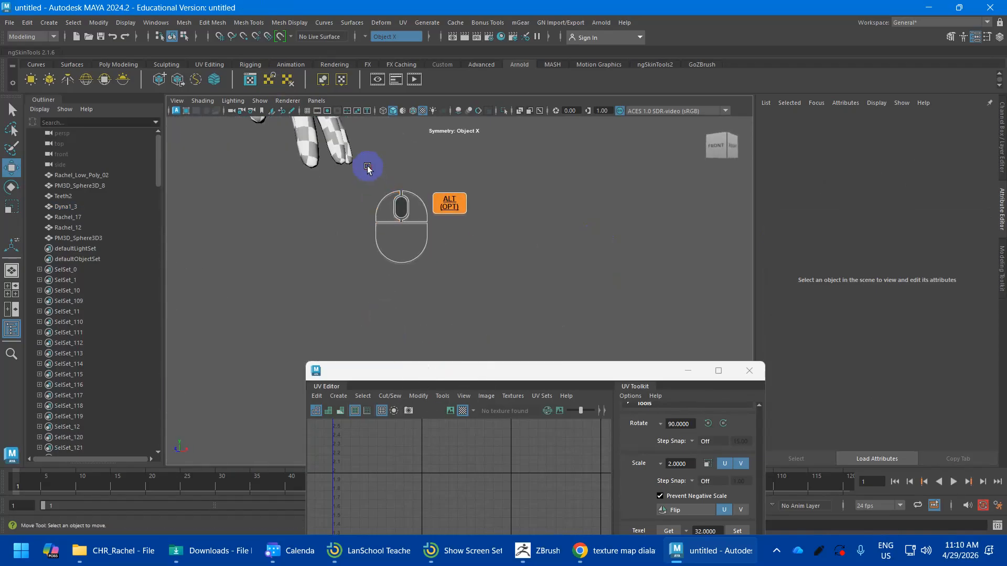
pyautogui.keyDown('alt'); pyautogui.moveTo(368, 169); pyautogui.dragTo(402, 252, button='middle'); pyautogui.keyUp('alt')
pyautogui.keyDown('alt'); pyautogui.moveTo(401, 252); pyautogui.dragTo(375, 216); pyautogui.keyUp('alt')
pyautogui.keyDown('alt'); pyautogui.moveTo(357, 171); pyautogui.dragTo(376, 228, button='middle'); pyautogui.keyUp('alt')
pyautogui.keyDown('alt'); pyautogui.moveTo(375, 228); pyautogui.dragTo(315, 198); pyautogui.keyUp('alt')
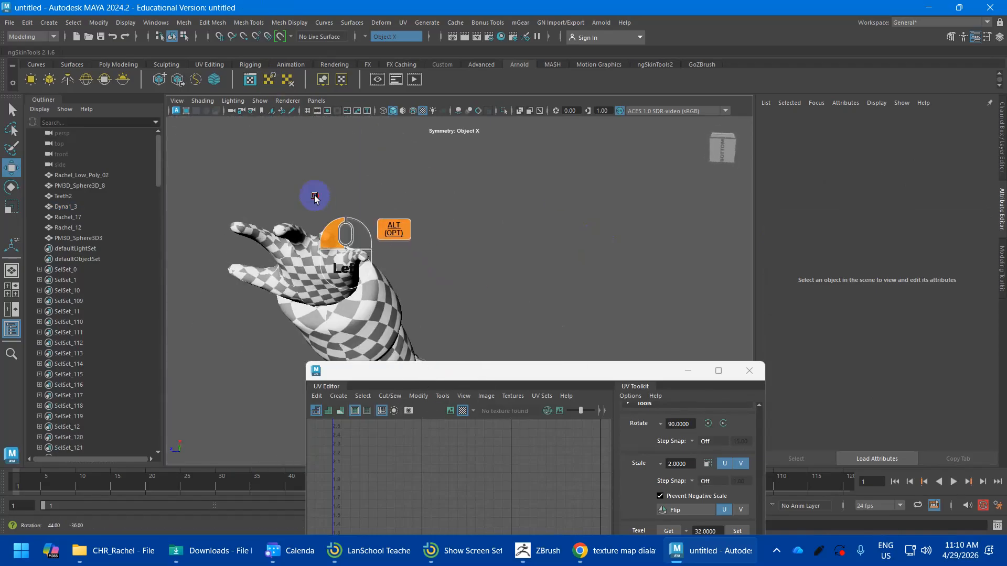
pyautogui.keyDown('alt'); pyautogui.moveTo(374, 218); pyautogui.dragTo(330, 157, button='middle'); pyautogui.keyUp('alt')
pyautogui.keyDown('alt'); pyautogui.moveTo(342, 235); pyautogui.dragTo(337, 265); pyautogui.keyUp('alt')
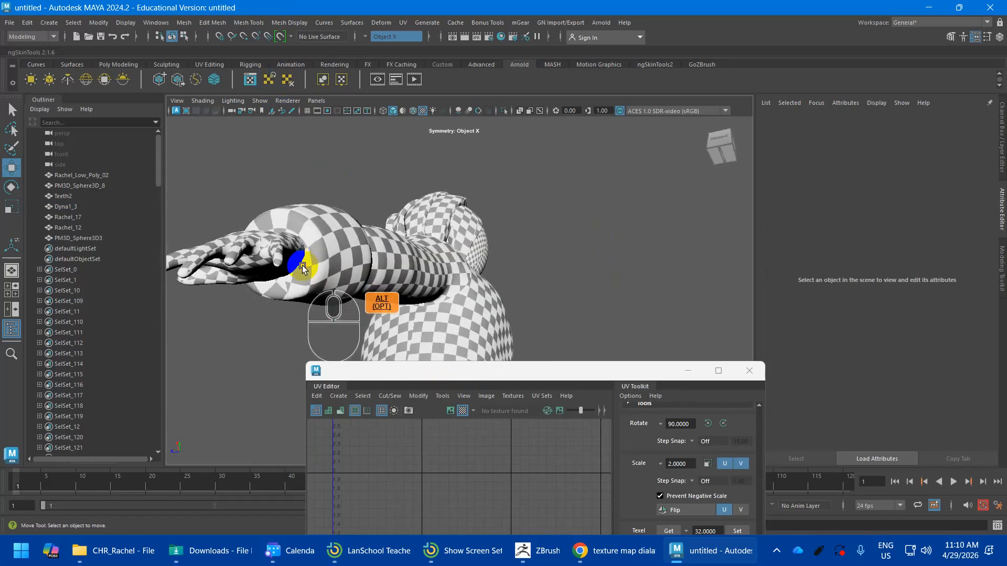
# Step: Select the shirt, bring its UV shells into view, and select an edge loop around the sleeve cuff
pyautogui.click(336, 210)
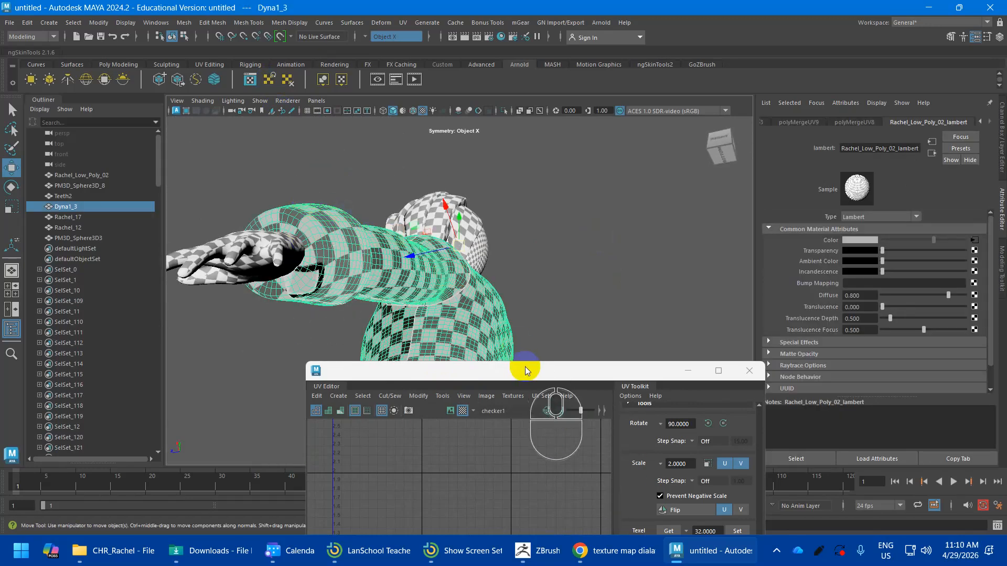
pyautogui.moveTo(524, 370); pyautogui.dragTo(601, 96)
pyautogui.scroll(5, 599, 355)
pyautogui.keyDown('alt'); pyautogui.moveTo(572, 208); pyautogui.dragTo(444, 296, button='middle'); pyautogui.keyUp('alt')
pyautogui.moveTo(322, 246); pyautogui.dragTo(319, 240, button='right')
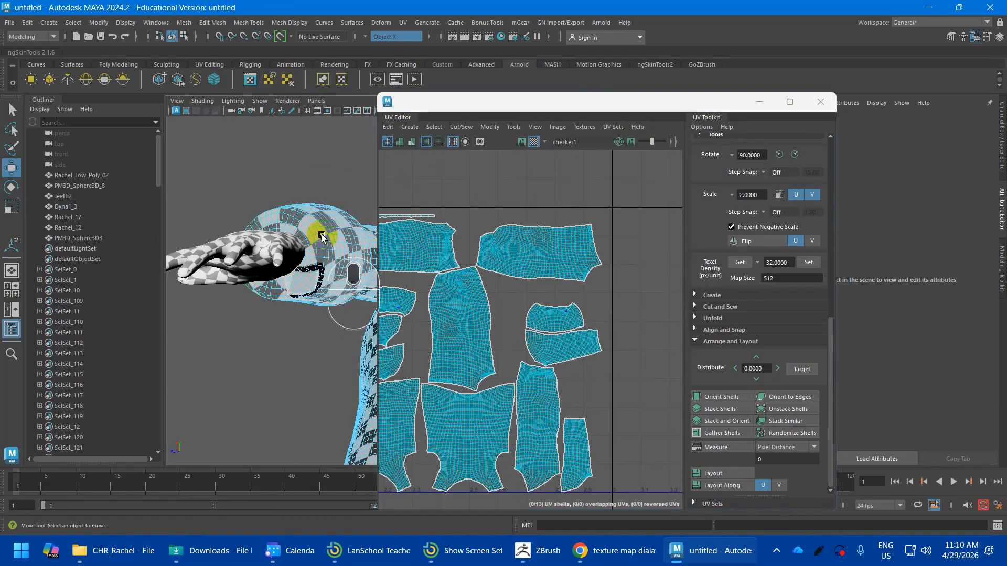
pyautogui.doubleClick(320, 235)
pyautogui.scroll(3, 697, 328)
pyautogui.scroll(4, 571, 299)
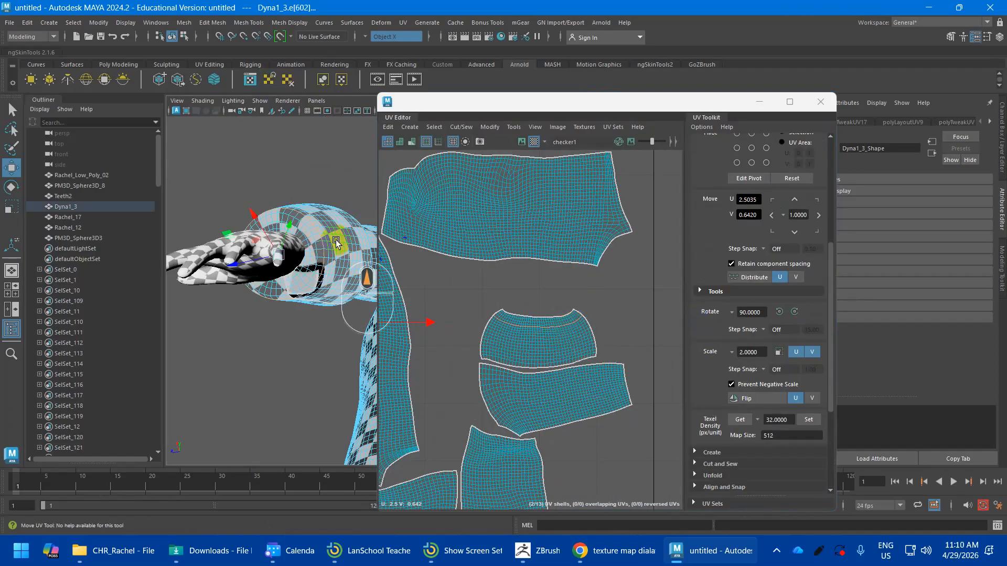
# Step: Add a second edge loop at the cuff's upper fold to the selection and cut the shirt's UVs along the selected loops
pyautogui.moveTo(272, 233)
pyautogui.keyDown('alt'); pyautogui.mouseDown()
pyautogui.moveTo(288, 292)
pyautogui.moveTo(295, 238)
pyautogui.moveTo(279, 243)
pyautogui.mouseUp(); pyautogui.keyUp('alt')
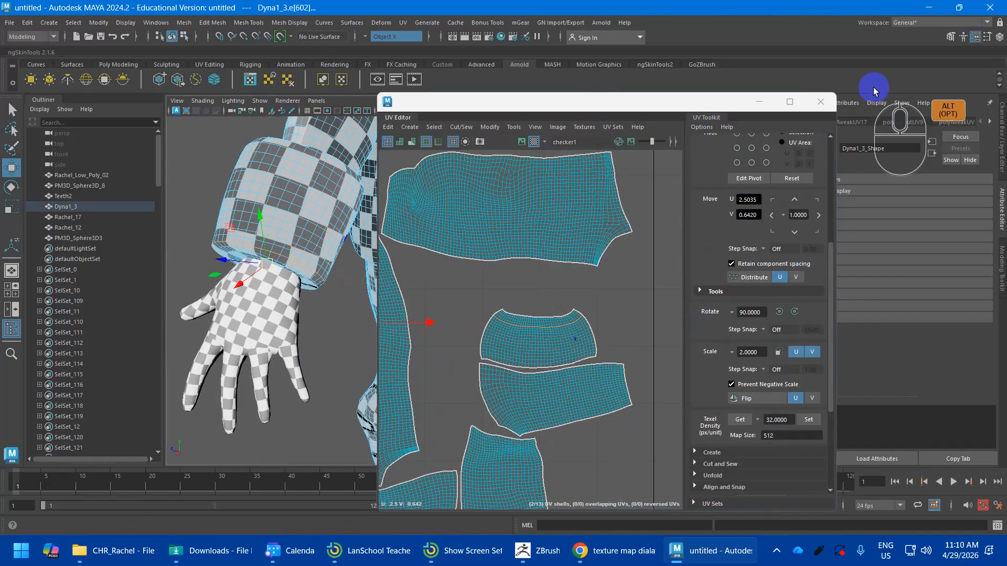
pyautogui.moveTo(693, 103); pyautogui.dragTo(719, 282)
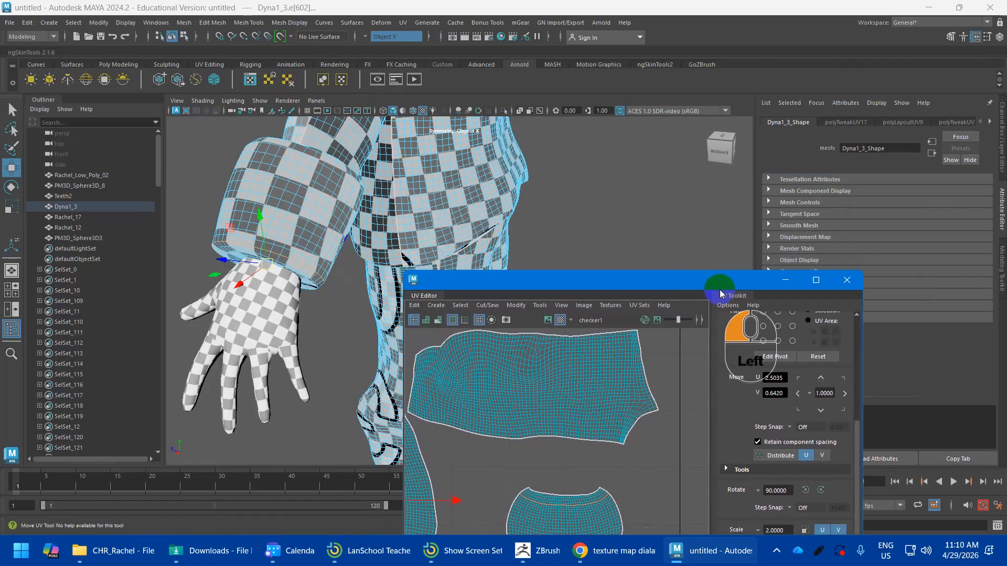
pyautogui.keyDown('alt'); pyautogui.scroll(-5, 481, 205); pyautogui.keyUp('alt')
pyautogui.keyDown('alt'); pyautogui.moveTo(481, 205); pyautogui.dragTo(341, 260); pyautogui.keyUp('alt')
pyautogui.keyDown('alt'); pyautogui.scroll(5, 300, 297); pyautogui.keyUp('alt')
pyautogui.keyDown('alt'); pyautogui.moveTo(300, 298); pyautogui.dragTo(509, 258, button='middle'); pyautogui.keyUp('alt')
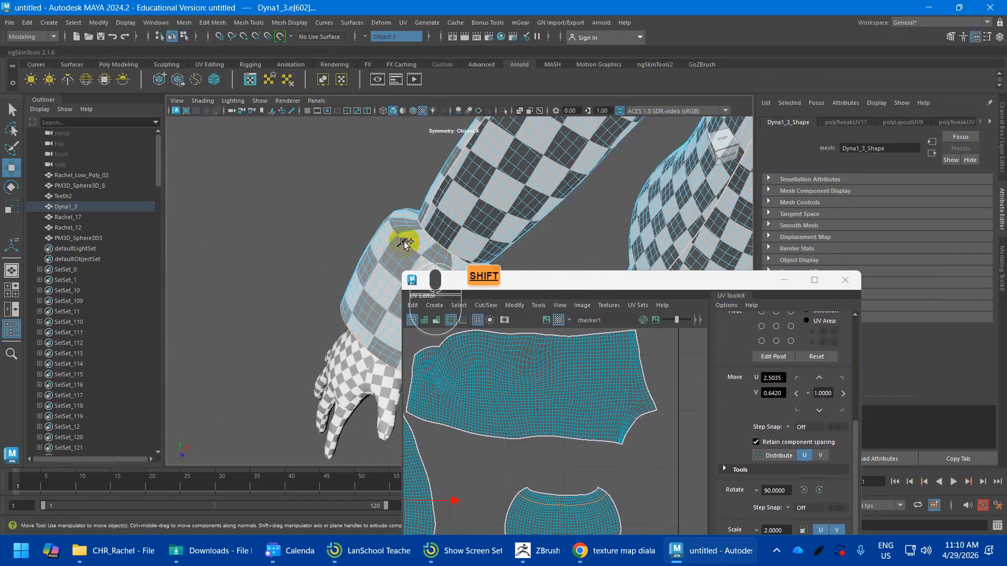
pyautogui.keyDown('shift'); pyautogui.doubleClick(409, 242); pyautogui.keyUp('shift')
pyautogui.scroll(-2, 561, 409)
pyautogui.keyDown('alt'); pyautogui.moveTo(561, 412); pyautogui.dragTo(563, 321, button='middle'); pyautogui.keyUp('alt')
pyautogui.keyDown('alt'); pyautogui.scroll(2, 566, 409); pyautogui.keyUp('alt')
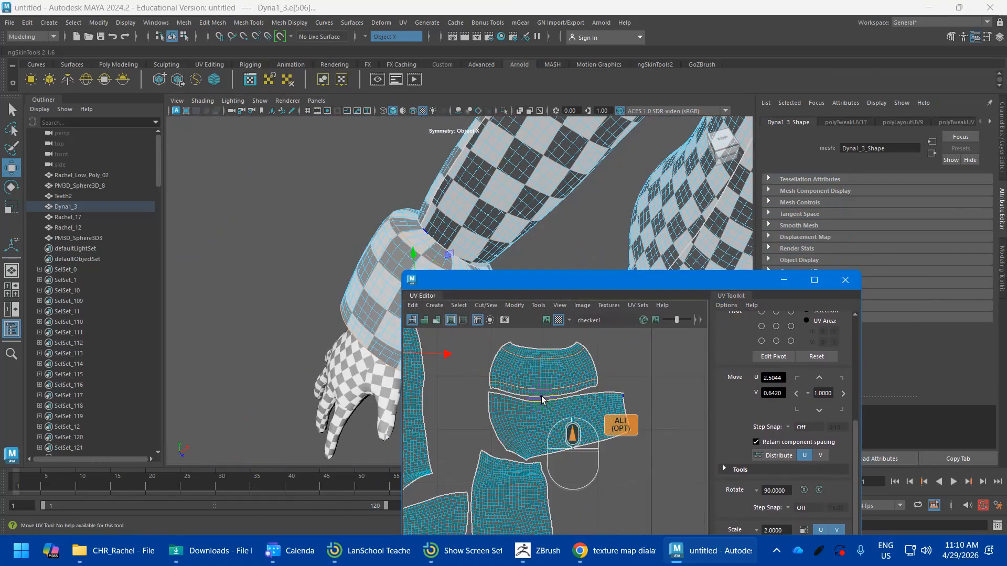
pyautogui.keyDown('alt'); pyautogui.scroll(-5, 596, 391); pyautogui.keyUp('alt')
pyautogui.keyDown('alt'); pyautogui.scroll(-2, 592, 382); pyautogui.keyUp('alt')
pyautogui.moveTo(591, 382)
pyautogui.keyDown('alt'); pyautogui.mouseDown(button='middle')
pyautogui.moveTo(567, 383)
pyautogui.moveTo(602, 399)
pyautogui.mouseUp(button='middle'); pyautogui.keyUp('alt')
pyautogui.keyDown('alt'); pyautogui.scroll(4, 554, 383); pyautogui.keyUp('alt')
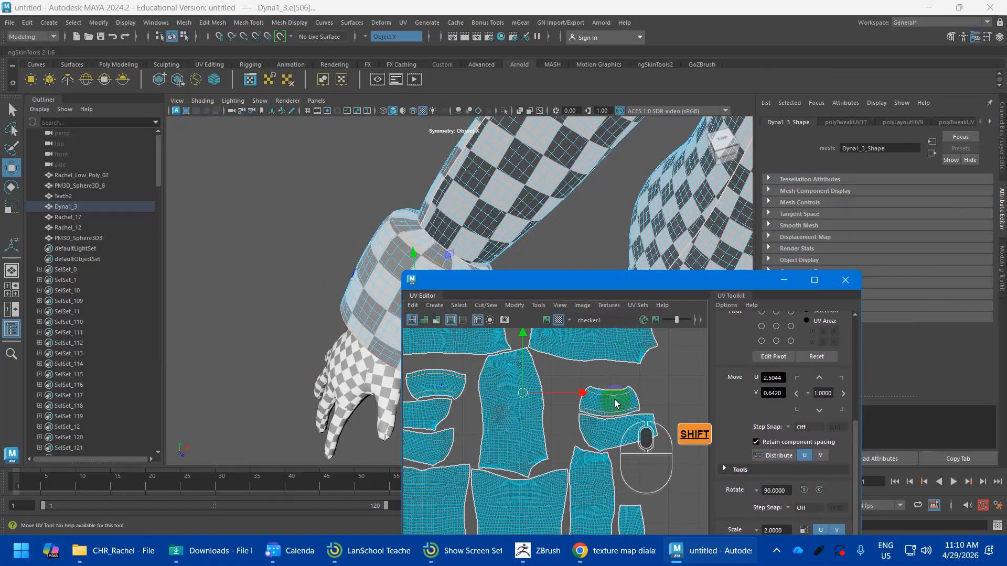
pyautogui.keyDown('shift'); pyautogui.rightClick(610, 395); pyautogui.keyUp('shift')
pyautogui.keyDown('shift'); pyautogui.moveTo(610, 394); pyautogui.dragTo(527, 360, button='right'); pyautogui.keyUp('shift')
# Step: Switch to plain shaded display, return to object selection, and select all of the character's meshes
pyautogui.keyDown('alt'); pyautogui.scroll(-5, 608, 393); pyautogui.keyUp('alt')
pyautogui.keyDown('alt'); pyautogui.scroll(-6, 173, 276); pyautogui.keyUp('alt')
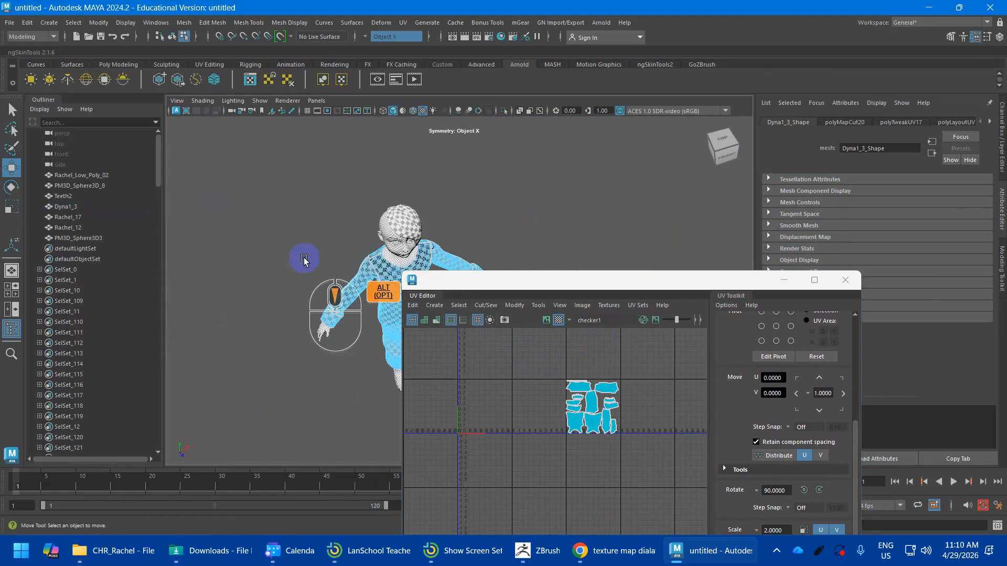
pyautogui.click(395, 239)
pyautogui.press('5')
pyautogui.moveTo(397, 210); pyautogui.dragTo(447, 193, button='right')
pyautogui.click(451, 211)
pyautogui.keyDown('alt'); pyautogui.moveTo(452, 211); pyautogui.dragTo(285, 171, button='middle'); pyautogui.keyUp('alt')
pyautogui.moveTo(285, 171); pyautogui.dragTo(525, 462)
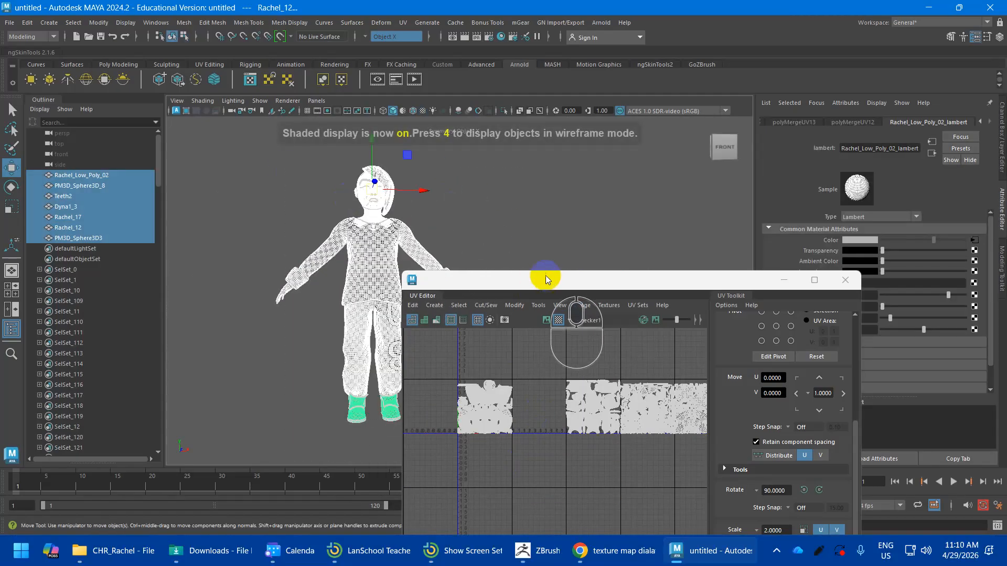
# Step: Examine the UV shells of all the character's meshes tile by tile in the UV editor
pyautogui.moveTo(547, 278); pyautogui.dragTo(602, 206)
pyautogui.scroll(4, 502, 322)
pyautogui.scroll(5, 520, 322)
pyautogui.scroll(-4, 681, 349)
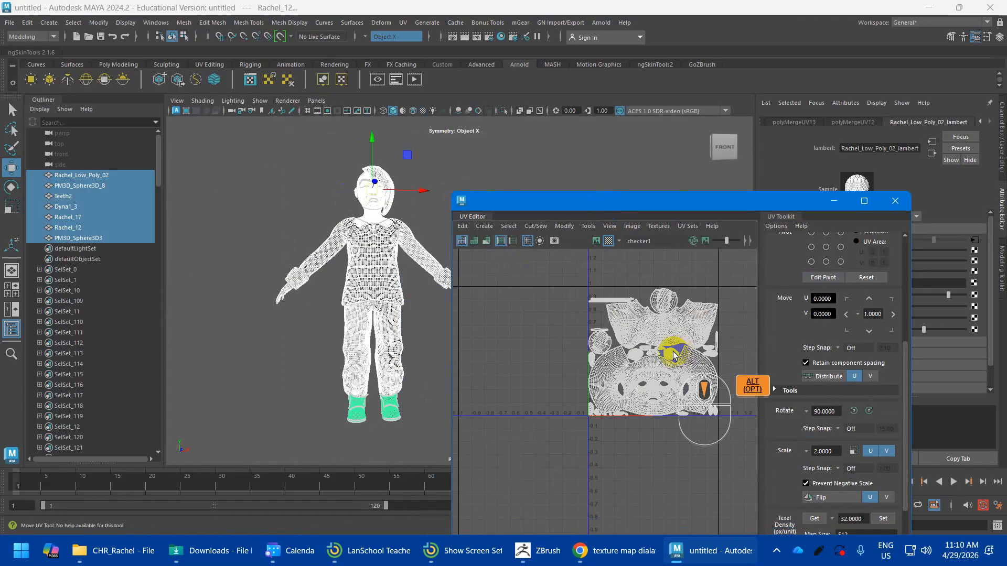
pyautogui.keyDown('alt'); pyautogui.moveTo(670, 350); pyautogui.dragTo(514, 367, button='middle'); pyautogui.keyUp('alt')
pyautogui.keyDown('alt'); pyautogui.moveTo(433, 372); pyautogui.dragTo(84, 372, button='middle'); pyautogui.keyUp('alt')
pyautogui.keyDown('alt'); pyautogui.moveTo(244, 330); pyautogui.dragTo(354, 310, button='middle'); pyautogui.keyUp('alt')
pyautogui.keyDown('alt'); pyautogui.moveTo(714, 331); pyautogui.dragTo(490, 308, button='middle'); pyautogui.keyUp('alt')
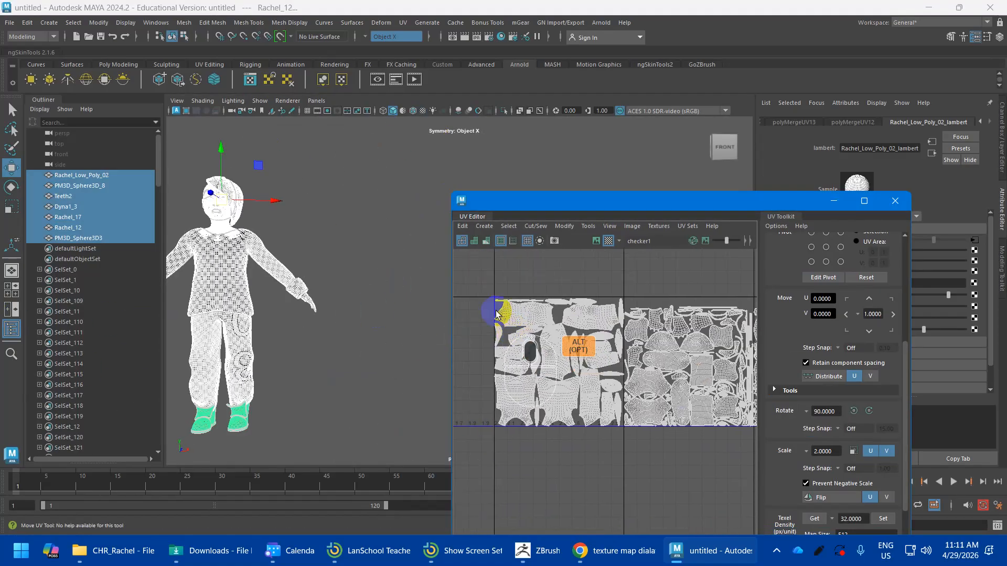
# Step: Select all UV shells in the clothing's tile between U 2 and 3 and unfold them
pyautogui.moveTo(478, 280); pyautogui.dragTo(622, 433)
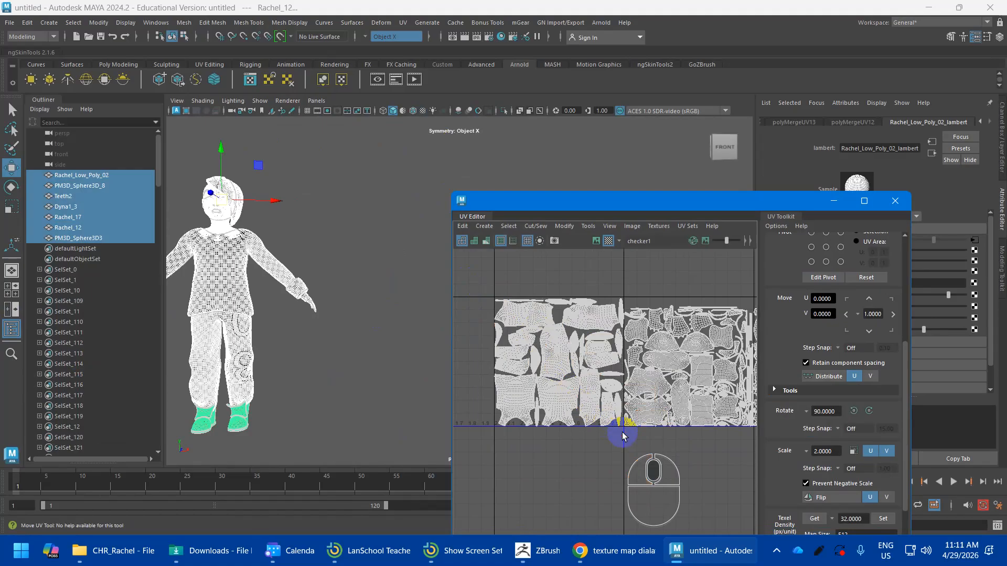
pyautogui.moveTo(535, 298); pyautogui.dragTo(493, 281, button='right')
pyautogui.moveTo(455, 269); pyautogui.dragTo(607, 421)
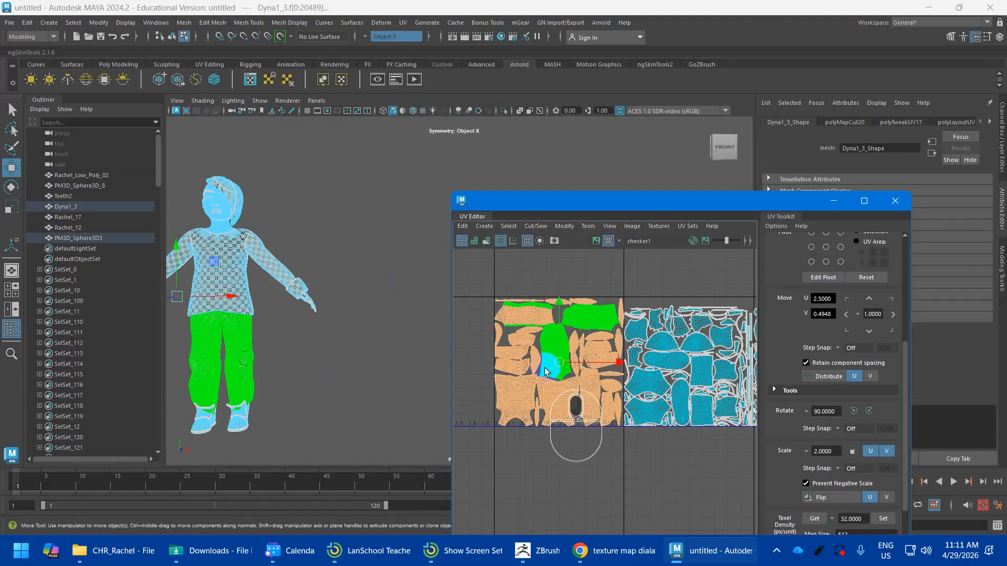
pyautogui.keyDown('alt'); pyautogui.moveTo(531, 419); pyautogui.dragTo(687, 437, button='middle'); pyautogui.keyUp('alt')
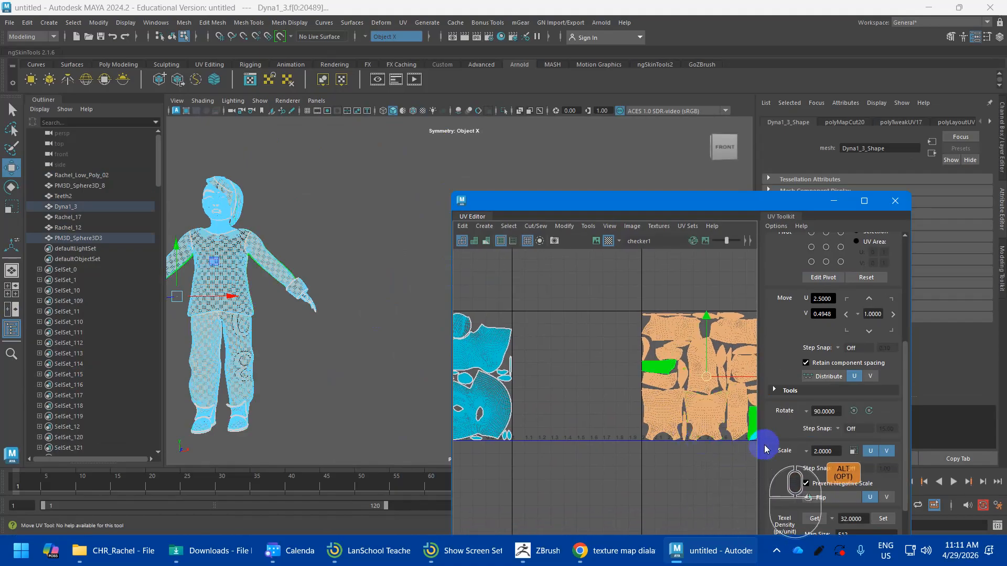
pyautogui.keyDown('shift'); pyautogui.moveTo(688, 364); pyautogui.dragTo(568, 292, button='right'); pyautogui.keyUp('shift')
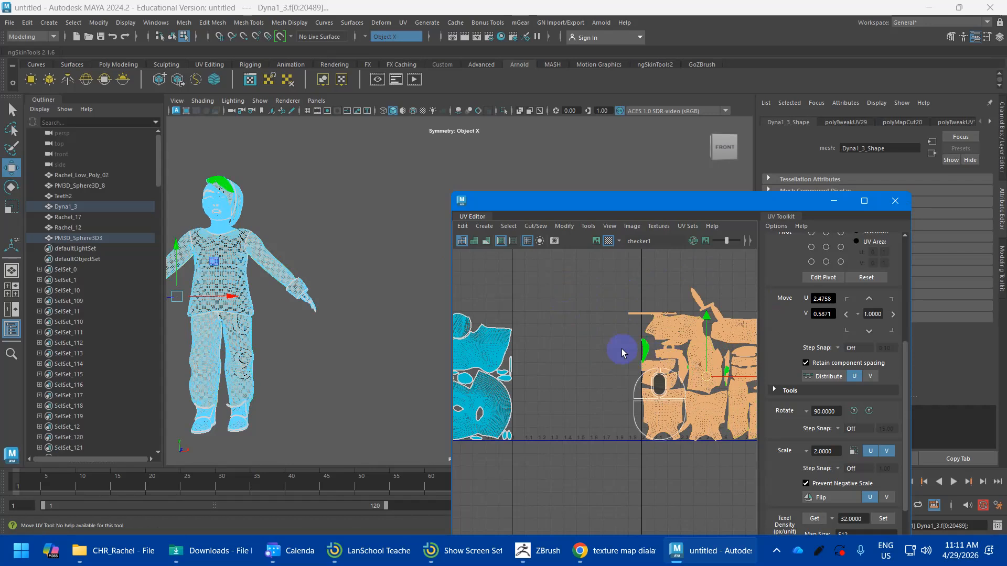
# Step: Orient the selected clothing and hair shells and lay them out in the UV space
pyautogui.keyDown('alt'); pyautogui.moveTo(623, 353); pyautogui.dragTo(501, 317, button='middle'); pyautogui.keyUp('alt')
pyautogui.scroll(-5, 797, 425)
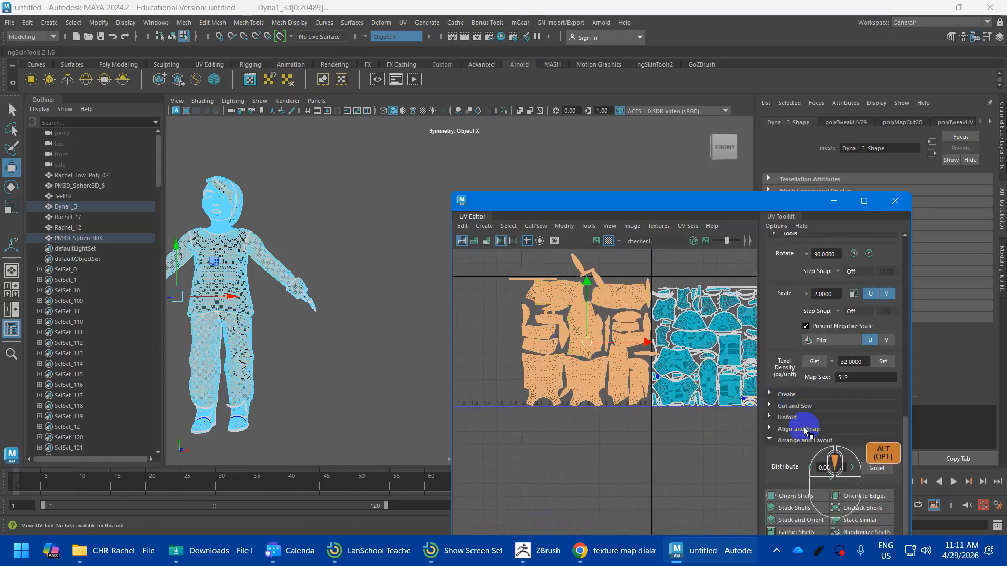
pyautogui.moveTo(784, 201); pyautogui.dragTo(765, 98)
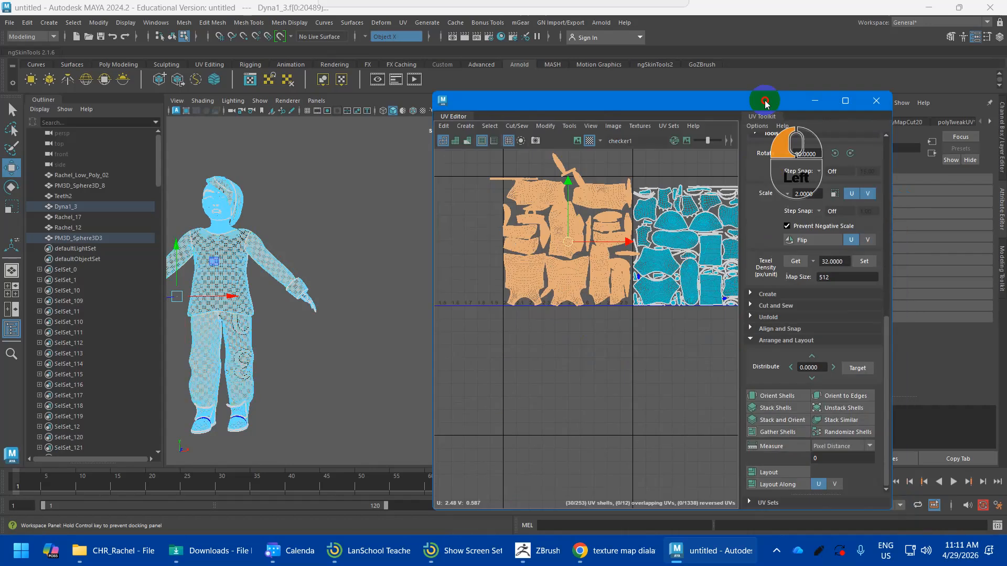
pyautogui.click(782, 391)
pyautogui.click(770, 471)
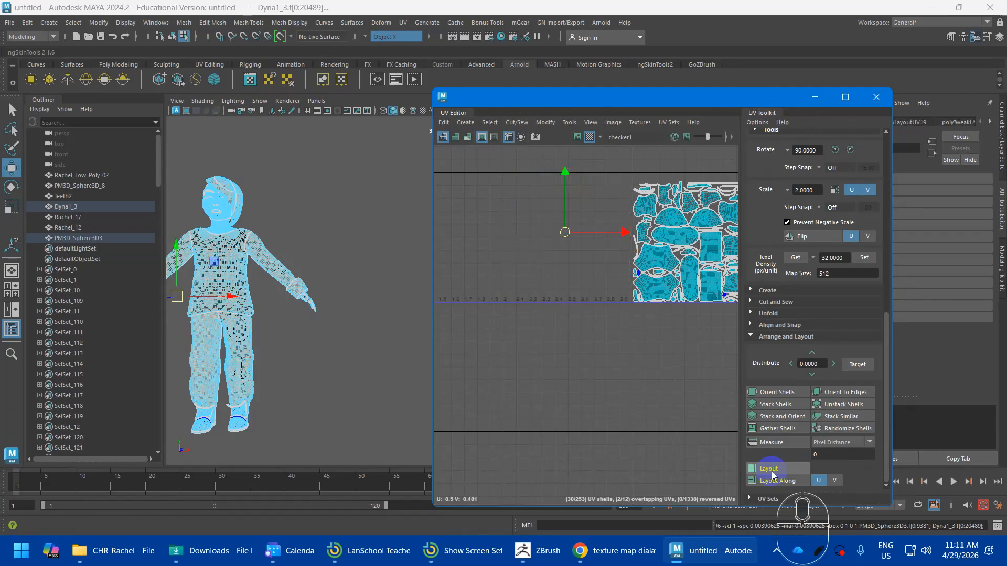
# Step: Move the laid-out shells 1.0 in U to the tile between U 1 and 2
pyautogui.keyDown('alt'); pyautogui.moveTo(506, 313); pyautogui.dragTo(718, 390, button='middle'); pyautogui.keyUp('alt')
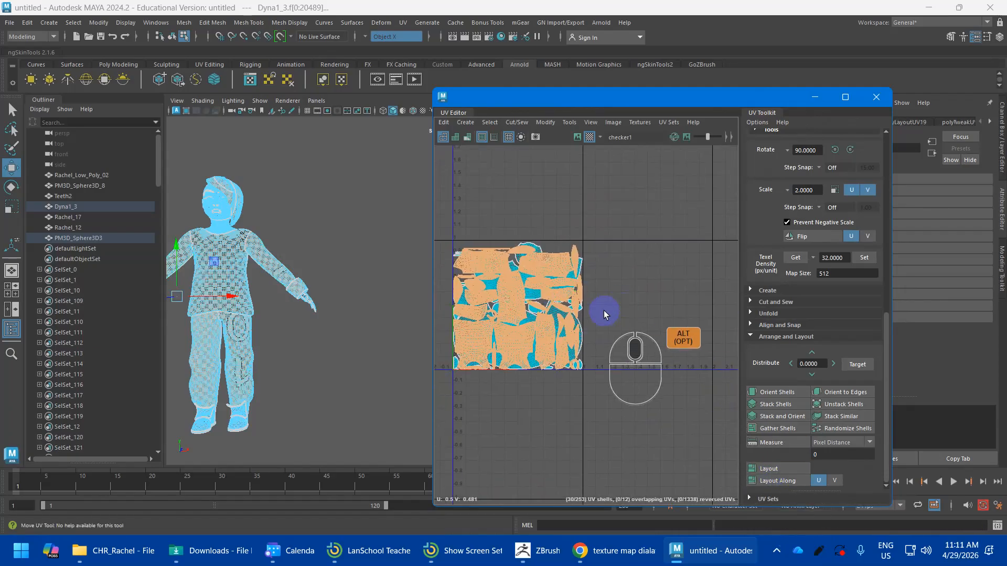
pyautogui.scroll(5, 871, 204)
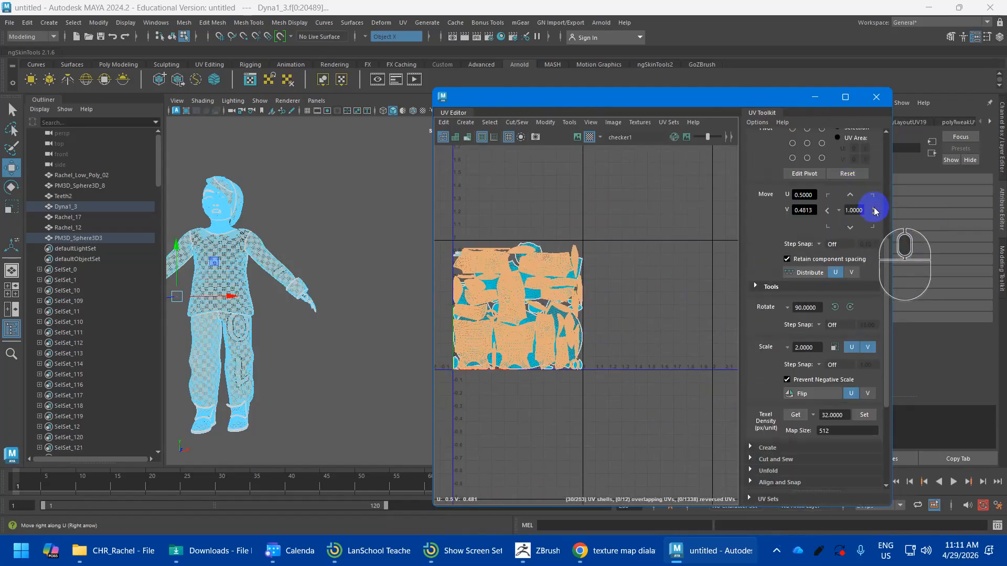
pyautogui.click(875, 212)
# Step: Select the bent two-leafed strip shell in the packed tile and examine its shape in the UV editor and viewport
pyautogui.keyDown('alt'); pyautogui.scroll(5, 603, 367); pyautogui.keyUp('alt')
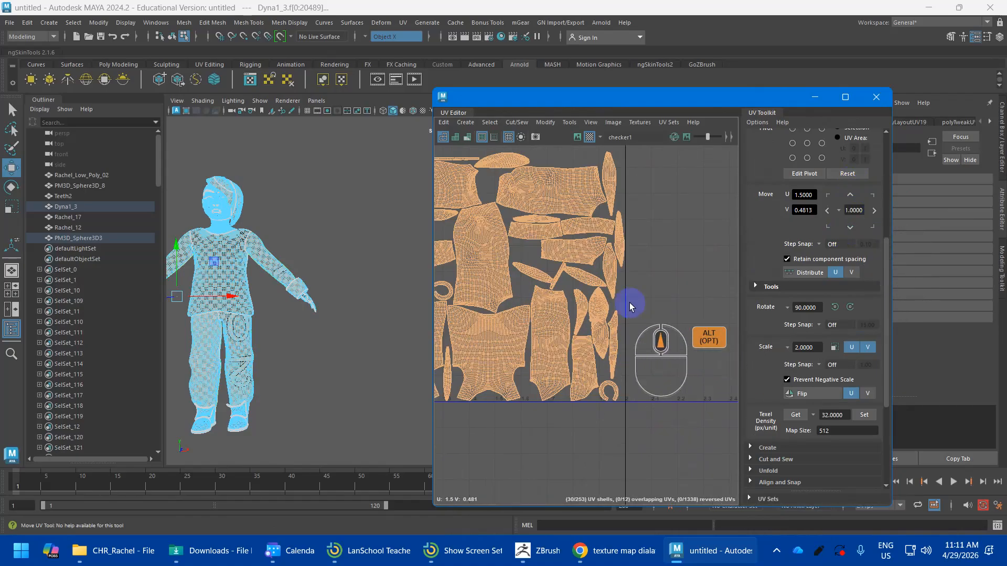
pyautogui.keyDown('alt'); pyautogui.scroll(3, 630, 307); pyautogui.keyUp('alt')
pyautogui.click(538, 265)
pyautogui.press('f')
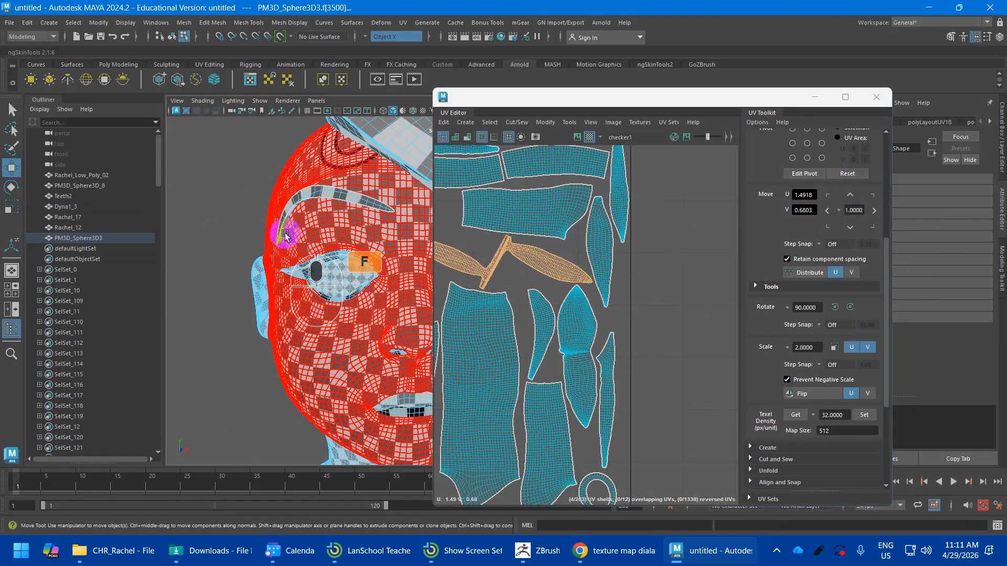
pyautogui.keyDown('alt'); pyautogui.moveTo(340, 262); pyautogui.dragTo(284, 302, button='middle'); pyautogui.keyUp('alt')
pyautogui.keyDown('alt'); pyautogui.scroll(6, 481, 241); pyautogui.keyUp('alt')
pyautogui.keyDown('alt'); pyautogui.moveTo(474, 239); pyautogui.dragTo(603, 317, button='middle'); pyautogui.keyUp('alt')
pyautogui.keyDown('alt'); pyautogui.scroll(5, 603, 317); pyautogui.keyUp('alt')
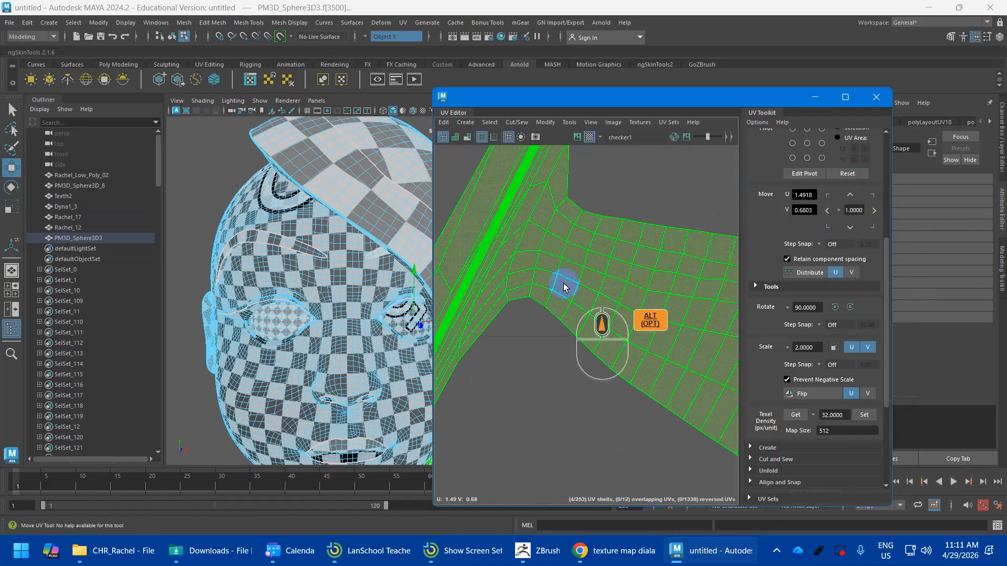
pyautogui.keyDown('alt'); pyautogui.moveTo(506, 210); pyautogui.dragTo(577, 265, button='middle'); pyautogui.keyUp('alt')
# Step: Cut the two-leafed shell's UVs along the edge loops where its leaves join the narrow central strip
pyautogui.moveTo(577, 266); pyautogui.dragTo(584, 232, button='right')
pyautogui.scroll(-5, 404, 231)
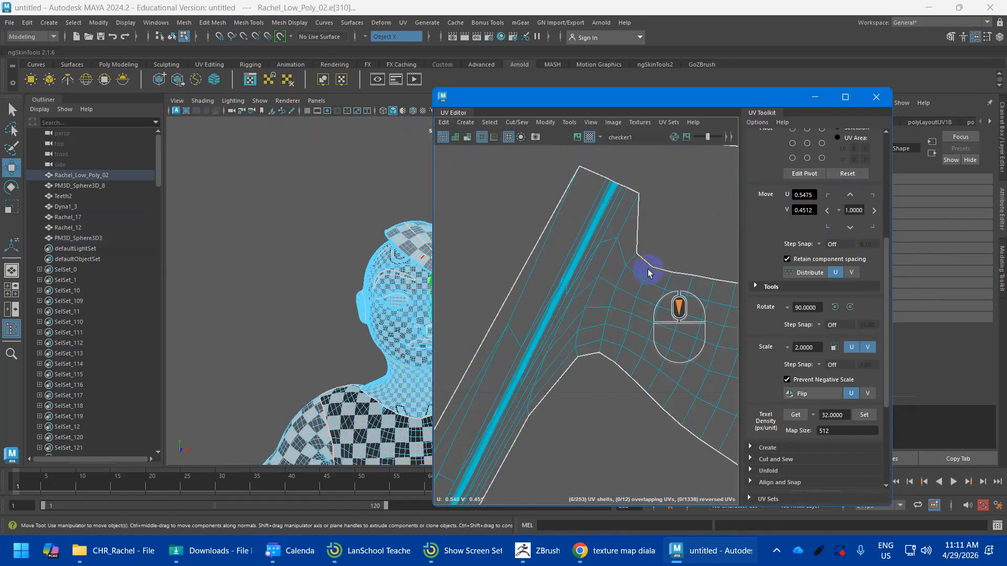
pyautogui.scroll(-4, 577, 295)
pyautogui.keyDown('alt'); pyautogui.moveTo(586, 331); pyautogui.dragTo(665, 224, button='middle'); pyautogui.keyUp('alt')
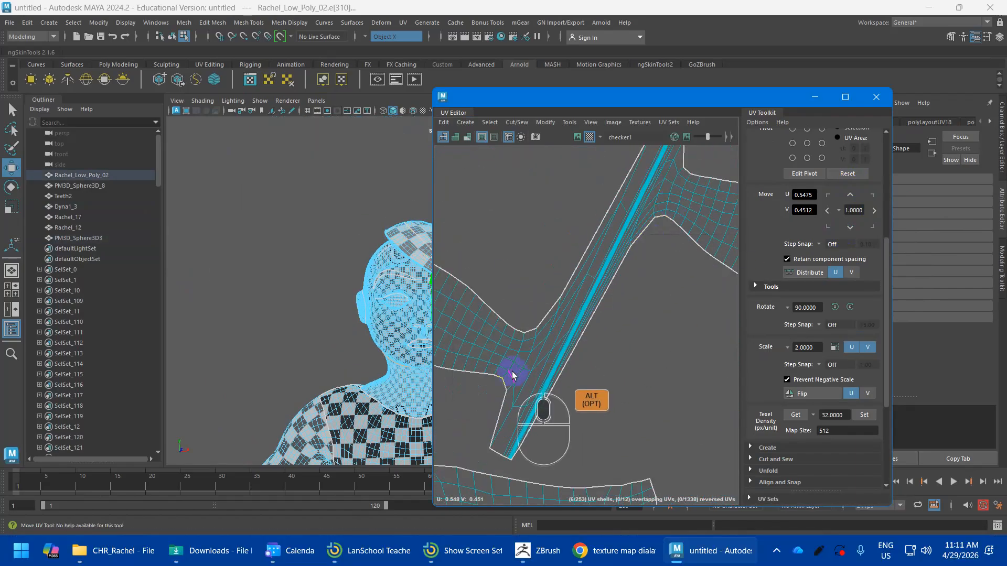
pyautogui.click(535, 343)
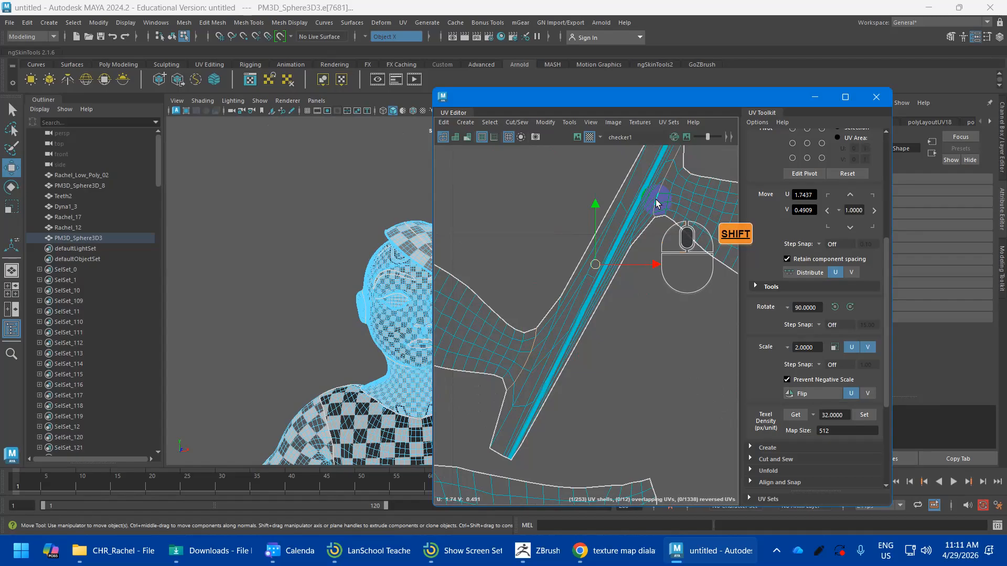
pyautogui.moveTo(656, 202)
pyautogui.keyDown('shift'); pyautogui.mouseDown(button='right')
pyautogui.moveTo(628, 235)
pyautogui.moveTo(611, 223)
pyautogui.moveTo(593, 251)
pyautogui.mouseUp(button='right'); pyautogui.keyUp('shift')
# Step: Select all UV shells in the tile between U 1 and 2 and unfold them
pyautogui.scroll(-10, 634, 280)
pyautogui.scroll(5, 656, 279)
pyautogui.rightClick(628, 266)
pyautogui.scroll(-5, 634, 278)
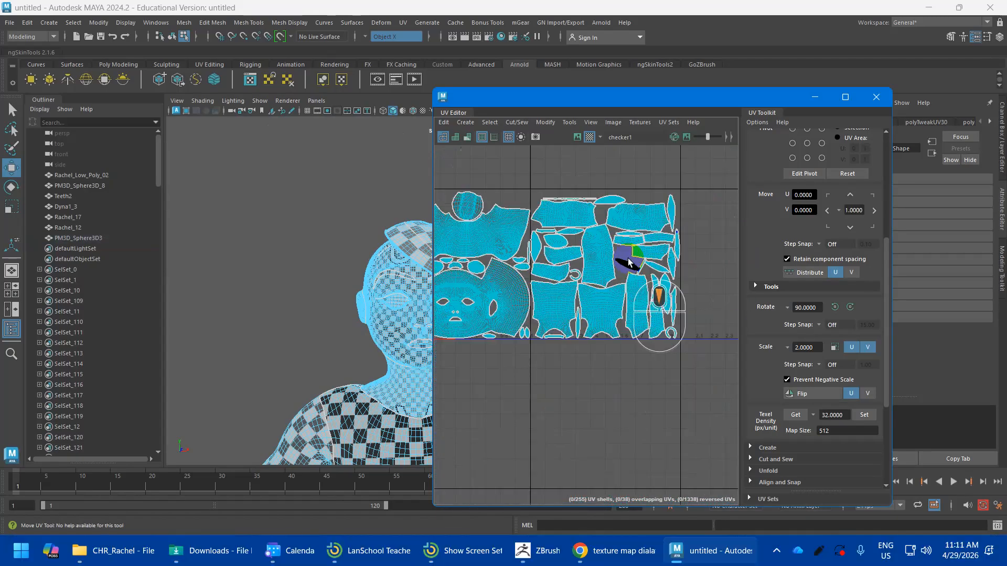
pyautogui.moveTo(667, 194)
pyautogui.mouseDown()
pyautogui.moveTo(602, 330)
pyautogui.moveTo(591, 331)
pyautogui.mouseUp()
pyautogui.scroll(6, 609, 323)
pyautogui.keyDown('alt'); pyautogui.moveTo(609, 216); pyautogui.dragTo(626, 401, button='middle'); pyautogui.keyUp('alt')
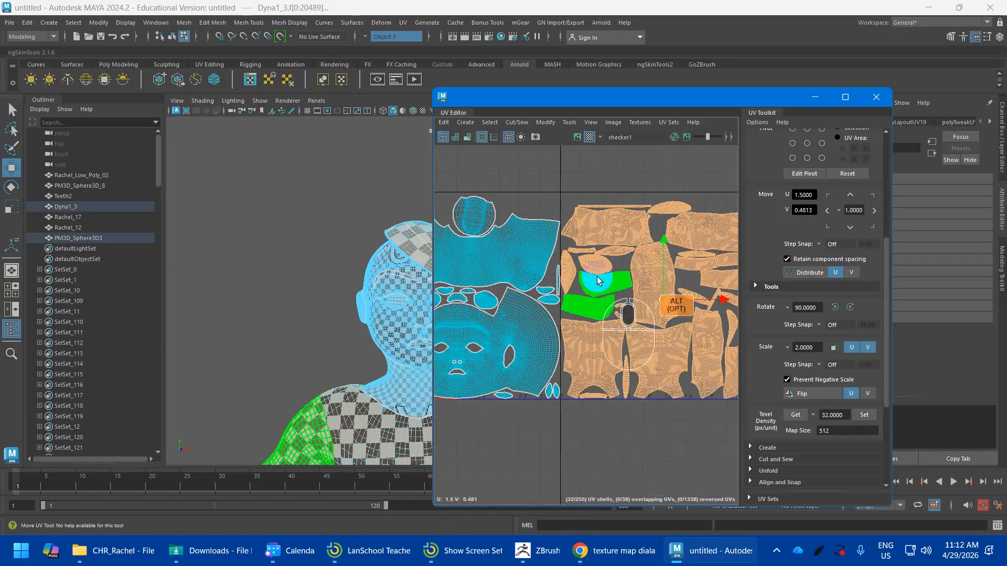
pyautogui.keyDown('shift'); pyautogui.moveTo(597, 280); pyautogui.dragTo(480, 280, button='right'); pyautogui.keyUp('shift')
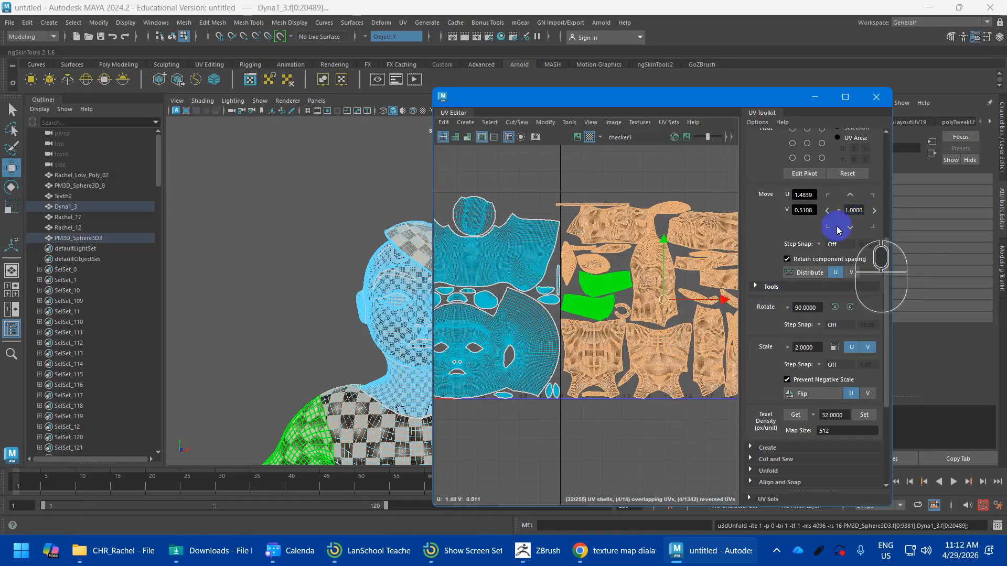
# Step: Orient the unfolded clothing and hair shells and lay them out again
pyautogui.keyDown('alt'); pyautogui.moveTo(621, 303); pyautogui.dragTo(512, 284, button='middle'); pyautogui.keyUp('alt')
pyautogui.keyDown('alt'); pyautogui.moveTo(599, 327); pyautogui.dragTo(631, 329, button='middle'); pyautogui.keyUp('alt')
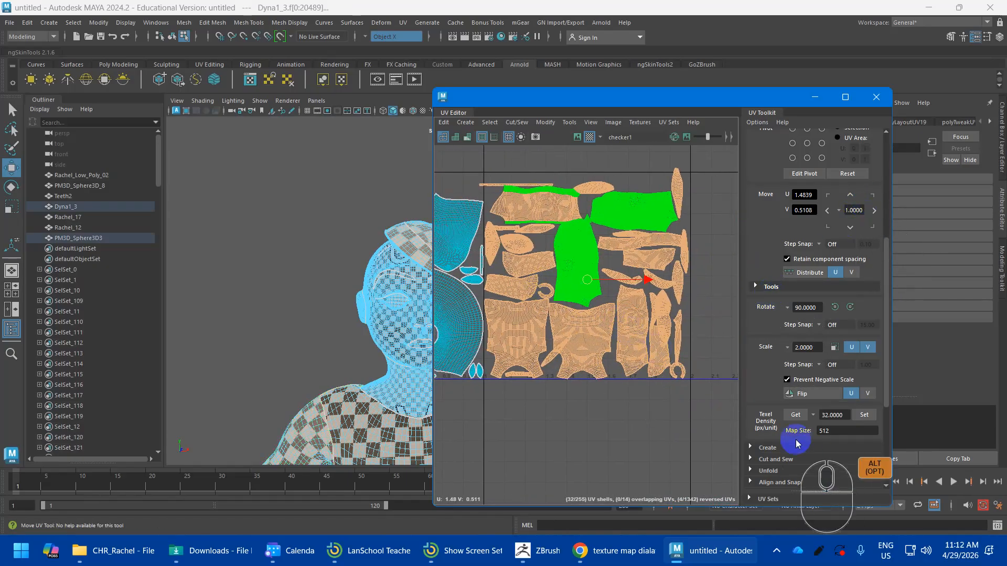
pyautogui.scroll(-3, 797, 444)
pyautogui.click(782, 368)
pyautogui.click(778, 423)
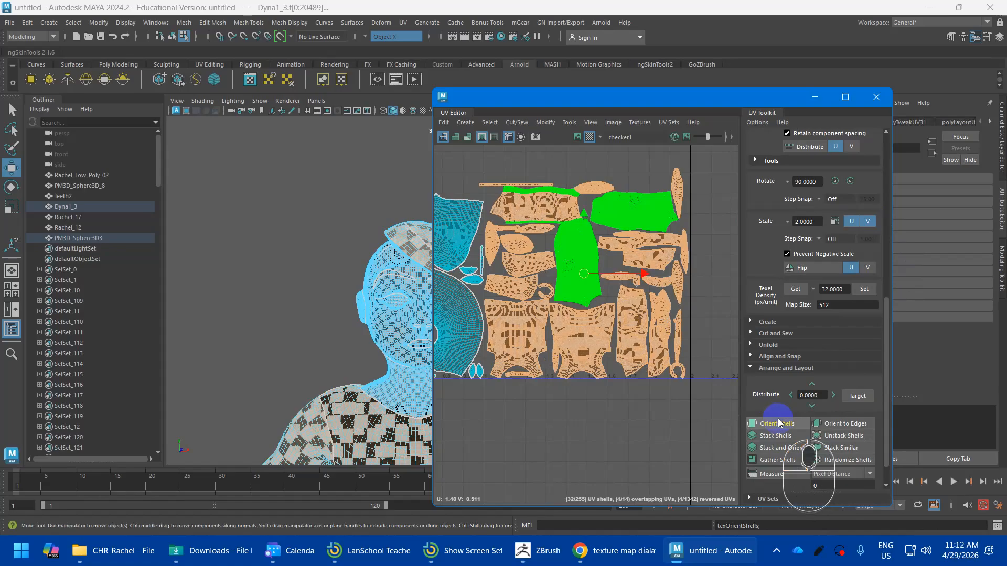
pyautogui.scroll(-1, 772, 461)
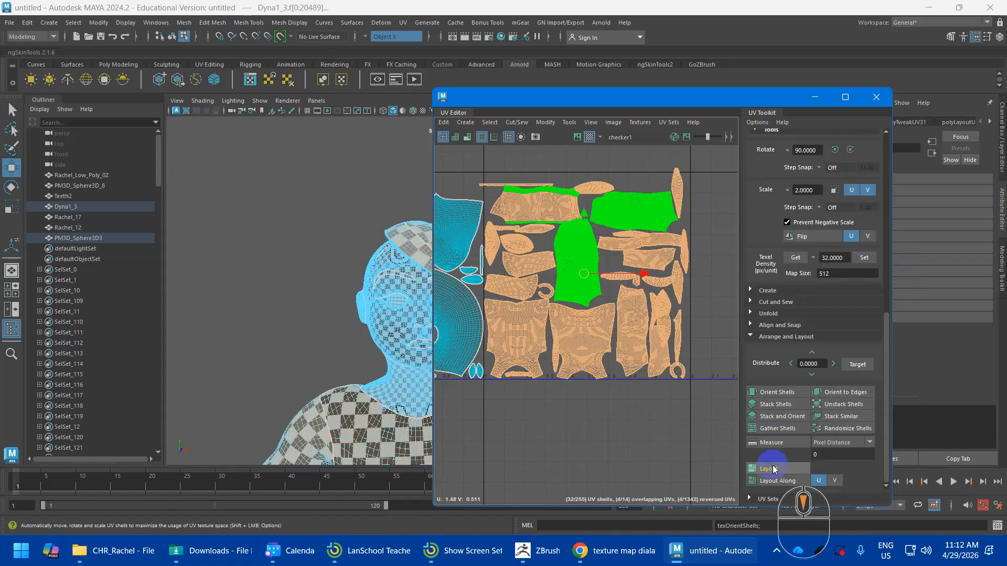
pyautogui.click(773, 468)
# Step: Examine the narrow leaf-shaped and ring-shaped shells for overlaps and uneven unfolding
pyautogui.scroll(8, 687, 376)
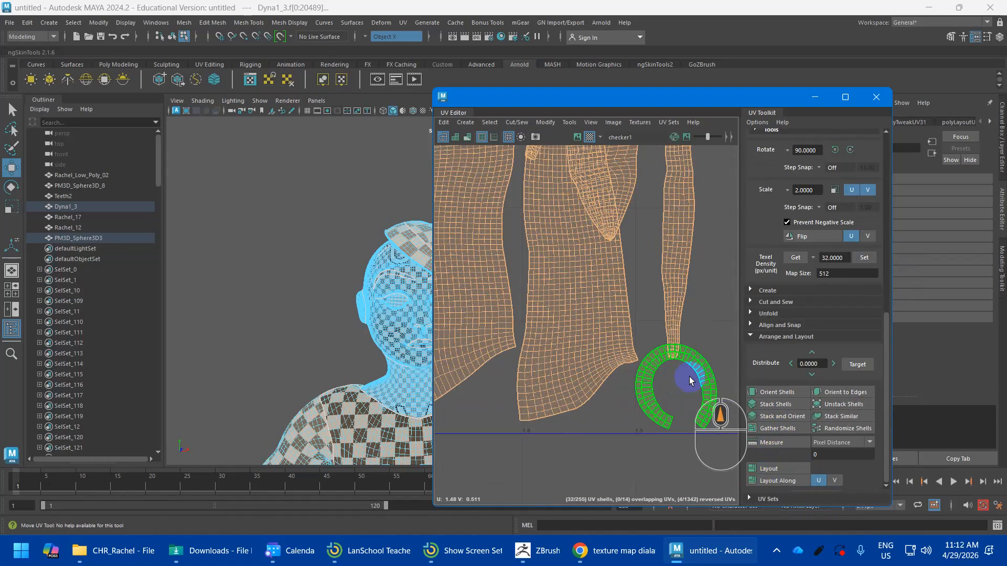
pyautogui.click(681, 293)
pyautogui.scroll(-5, 680, 292)
pyautogui.keyDown('alt'); pyautogui.moveTo(656, 220); pyautogui.dragTo(663, 343, button='middle'); pyautogui.keyUp('alt')
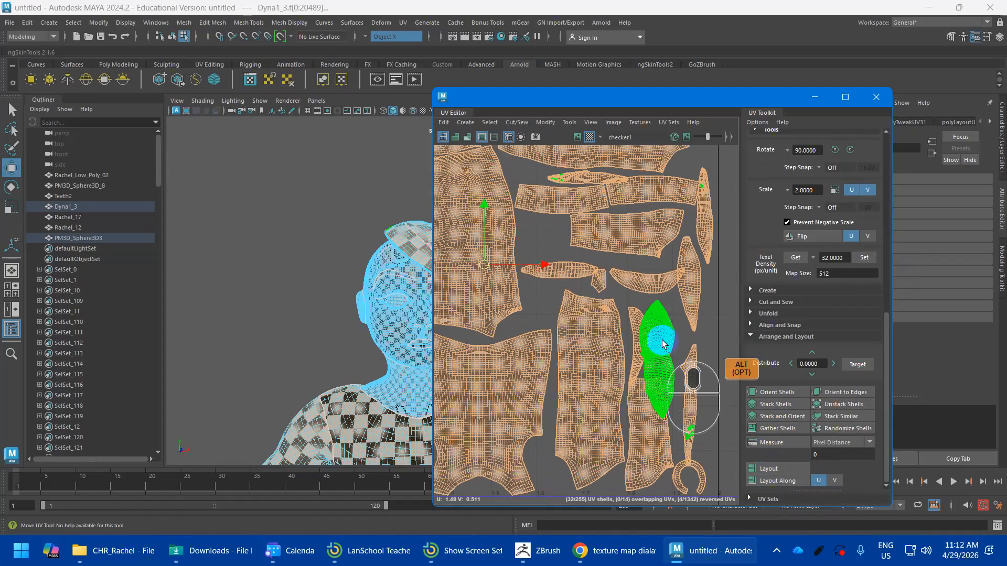
pyautogui.scroll(5, 662, 344)
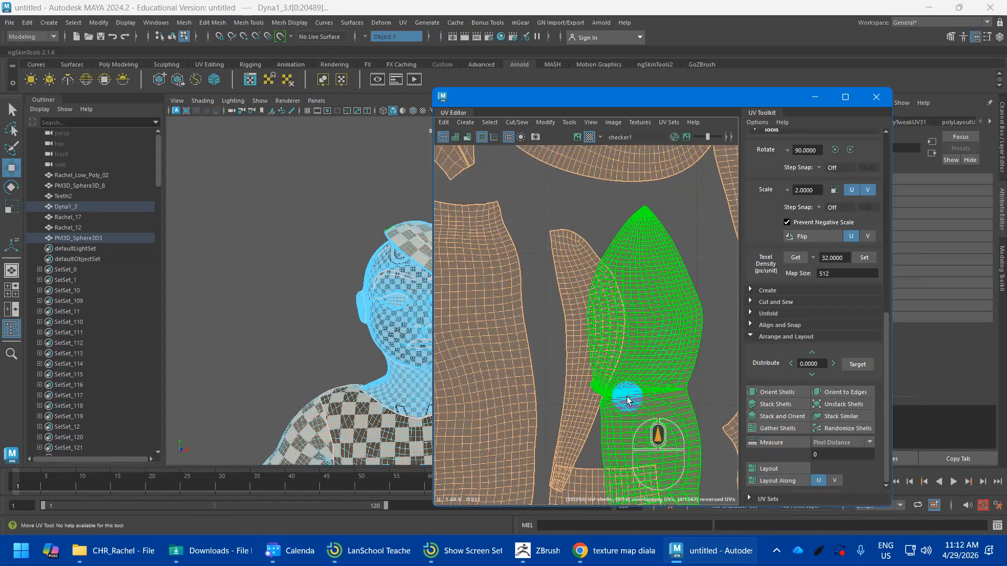
pyautogui.scroll(5, 626, 394)
pyautogui.scroll(-8, 644, 389)
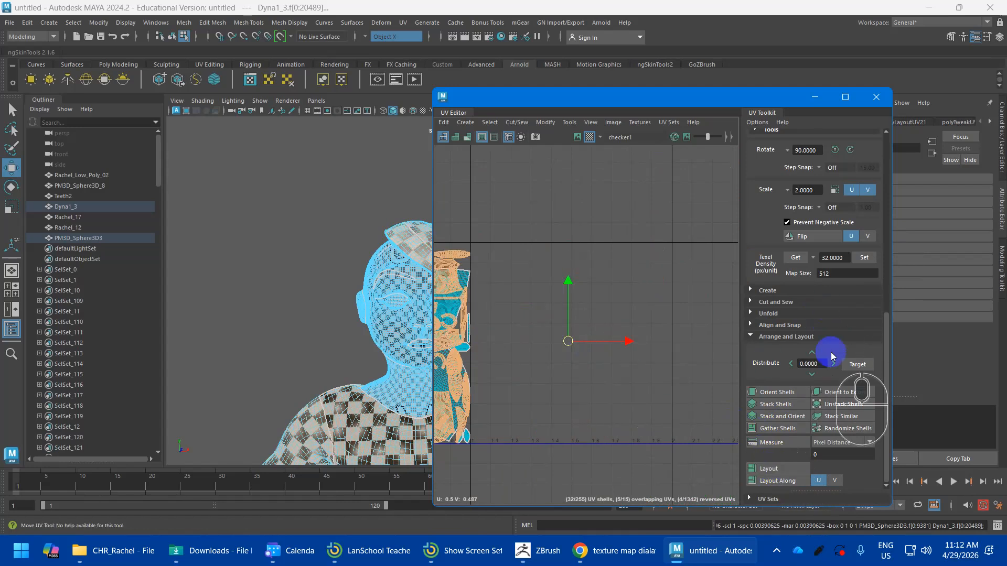
# Step: Move the newly laid-out clothing and hair shells 1.0 in U, into the tile between U 1 and 2
pyautogui.scroll(3, 872, 192)
pyautogui.click(875, 180)
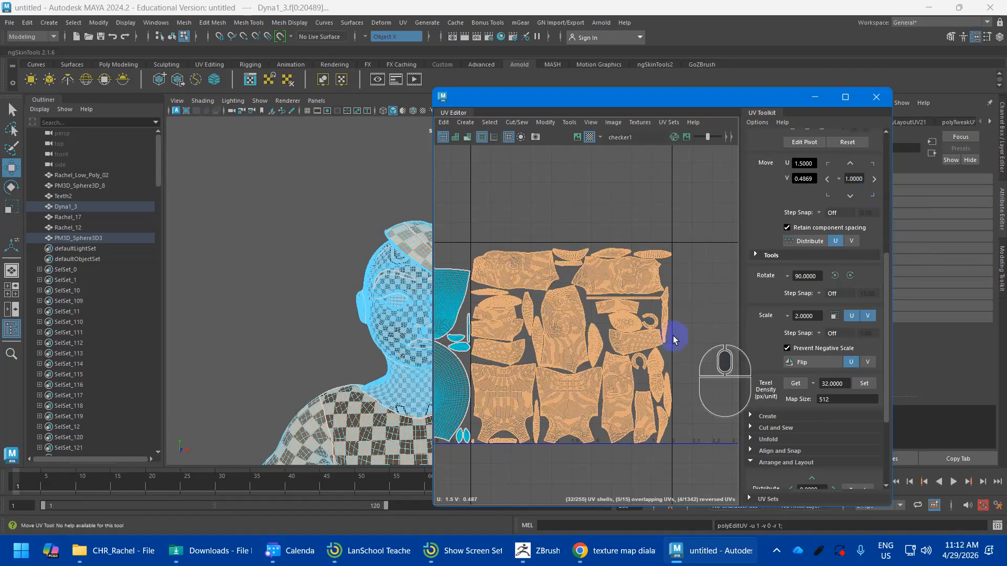
pyautogui.click(573, 354)
pyautogui.click(650, 275)
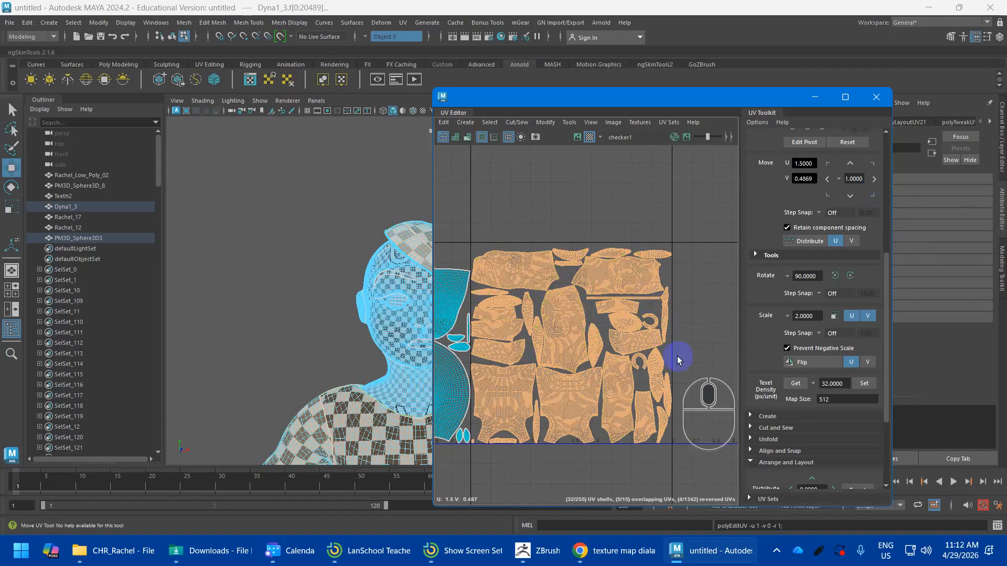
# Step: Move all shells in the tile between U 4 and 5 back by 2.0 in U and clear the selection
pyautogui.scroll(-4, 677, 357)
pyautogui.keyDown('alt'); pyautogui.moveTo(678, 357); pyautogui.dragTo(498, 322, button='middle'); pyautogui.keyUp('alt')
pyautogui.scroll(-1, 535, 316)
pyautogui.scroll(3, 700, 287)
pyautogui.click(621, 394)
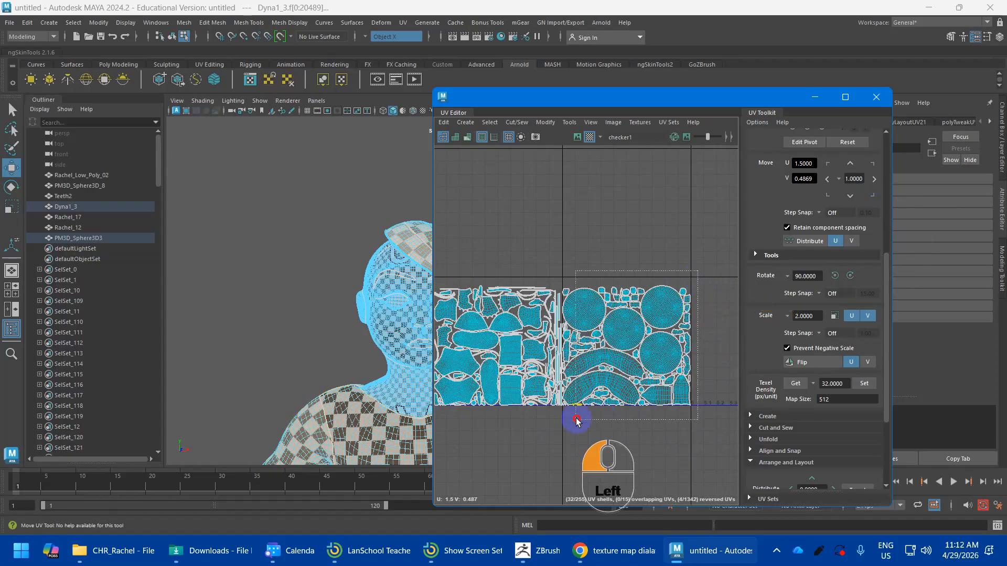
pyautogui.scroll(1, 582, 416)
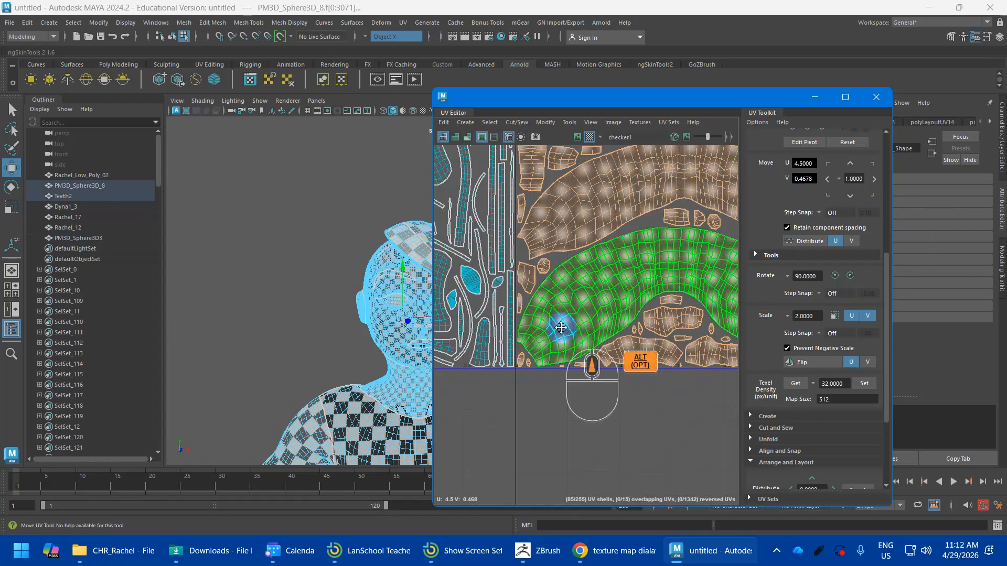
pyautogui.keyDown('alt'); pyautogui.moveTo(560, 328); pyautogui.dragTo(569, 499, button='middle'); pyautogui.keyUp('alt')
pyautogui.keyDown('alt'); pyautogui.moveTo(578, 302); pyautogui.dragTo(586, 464, button='middle'); pyautogui.keyUp('alt')
pyautogui.scroll(-3, 608, 360)
pyautogui.keyDown('alt'); pyautogui.moveTo(603, 405); pyautogui.dragTo(688, 346, button='middle'); pyautogui.keyUp('alt')
pyautogui.scroll(-5, 494, 234)
pyautogui.click(812, 180)
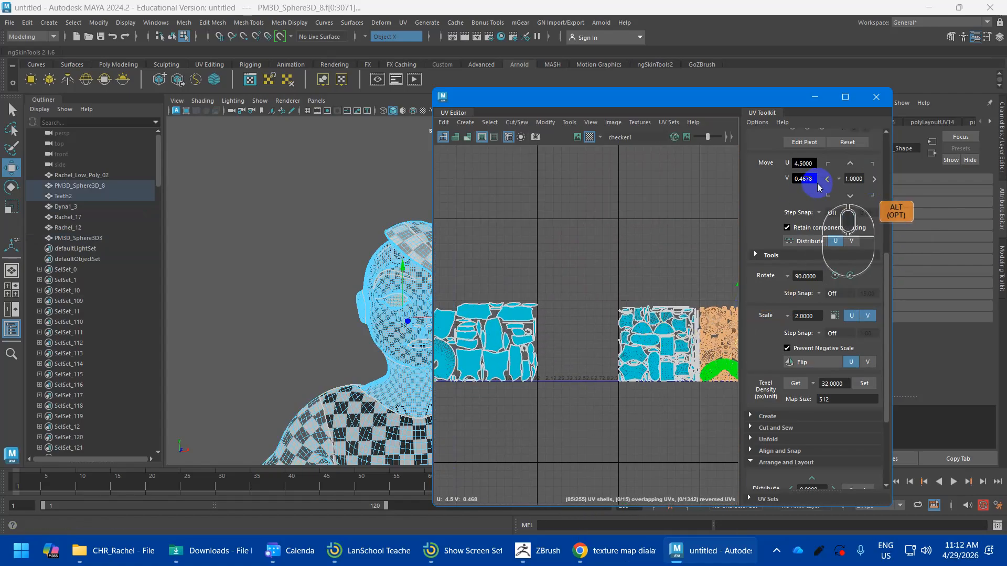
pyautogui.click(827, 180)
pyautogui.click(827, 179)
pyautogui.click(547, 248)
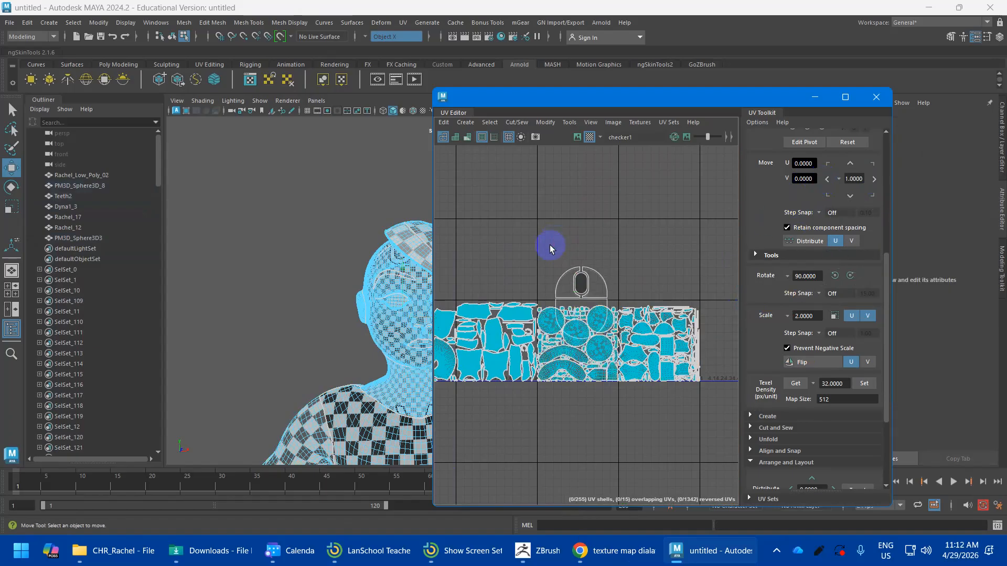
# Step: Close the UV editor and select the UV shell of the front hair fringe in the viewport
pyautogui.moveTo(630, 292)
pyautogui.keyDown('alt'); pyautogui.mouseDown(button='middle')
pyautogui.moveTo(672, 303)
pyautogui.moveTo(636, 288)
pyautogui.mouseUp(button='middle'); pyautogui.keyUp('alt')
pyautogui.keyDown('alt'); pyautogui.moveTo(680, 340); pyautogui.dragTo(625, 330, button='middle'); pyautogui.keyUp('alt')
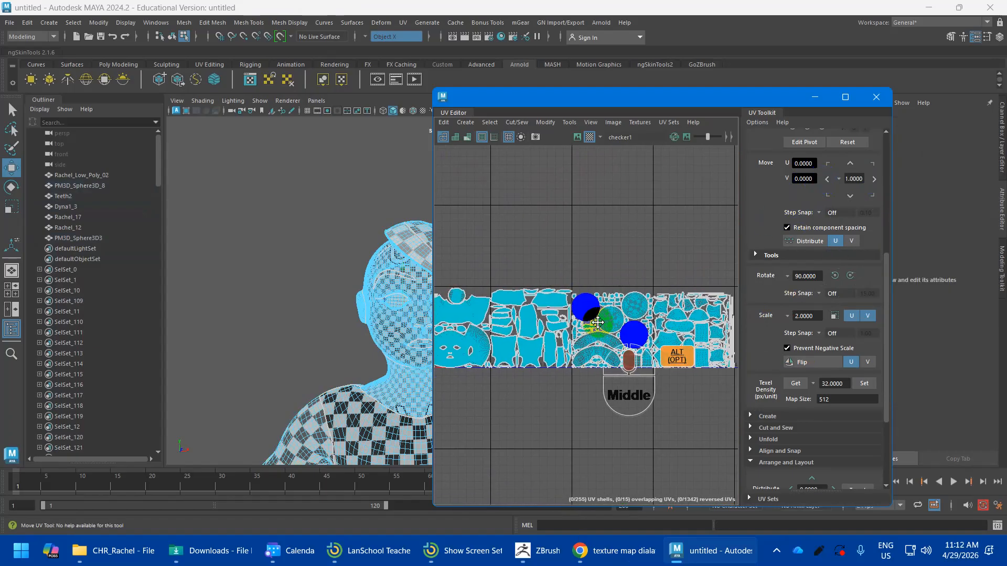
pyautogui.click(876, 97)
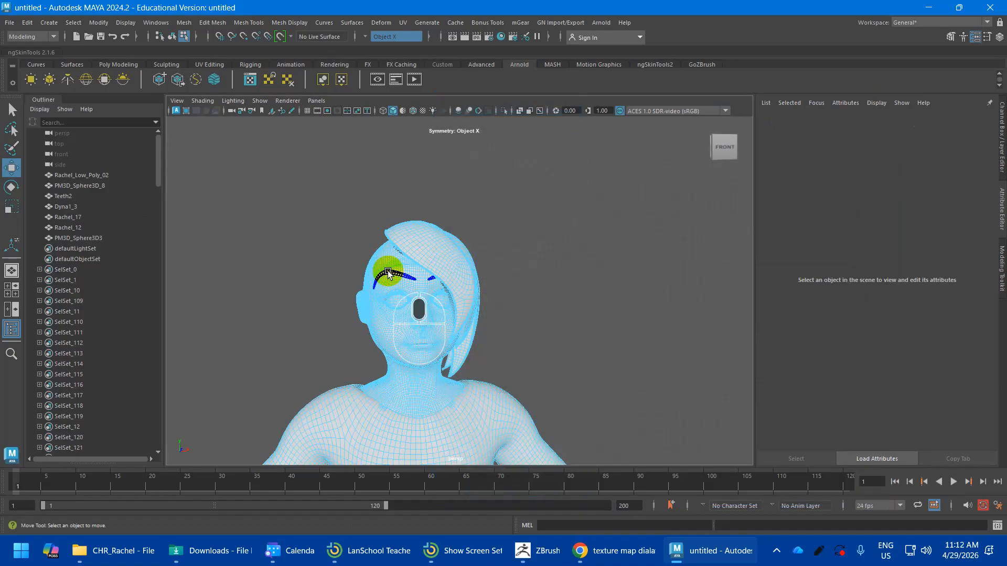
pyautogui.moveTo(444, 236); pyautogui.dragTo(483, 222, button='right')
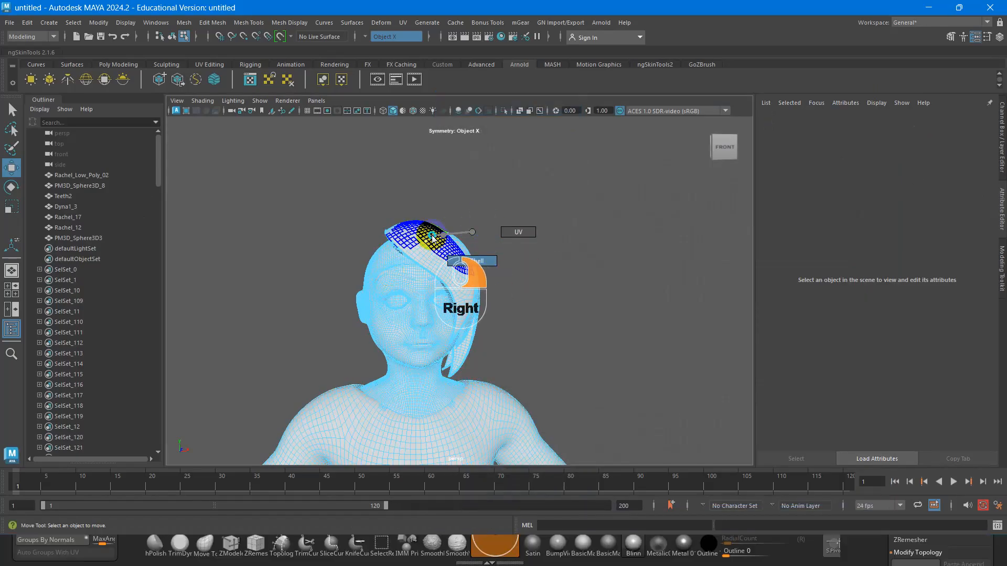
pyautogui.click(430, 251)
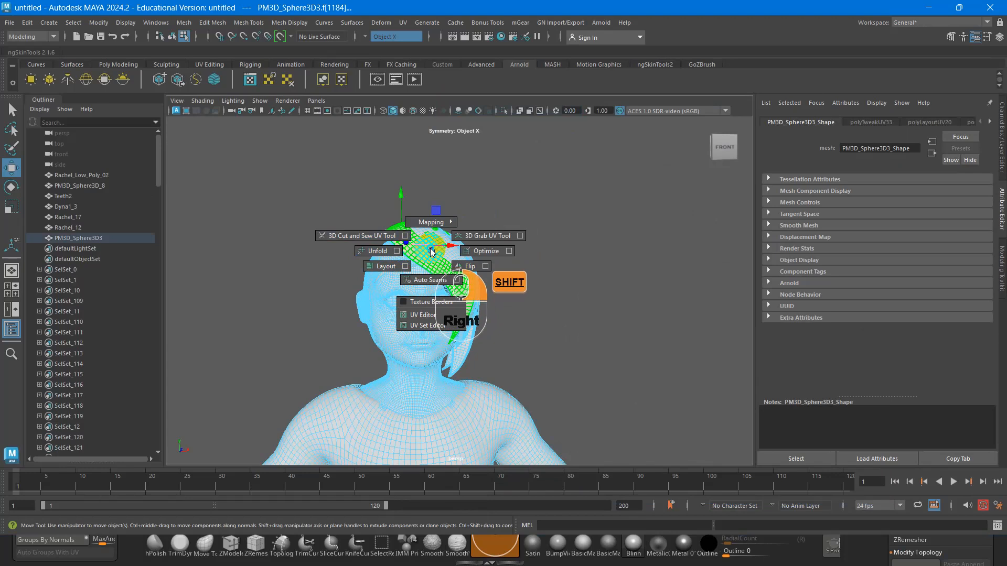
pyautogui.rightClick(440, 246)
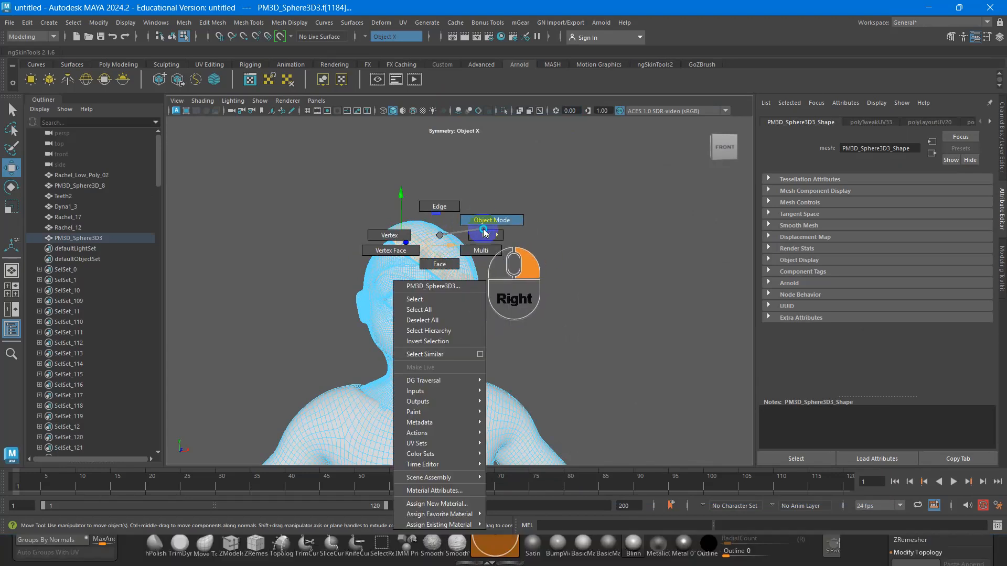
pyautogui.moveTo(485, 234); pyautogui.dragTo(476, 266, button='right')
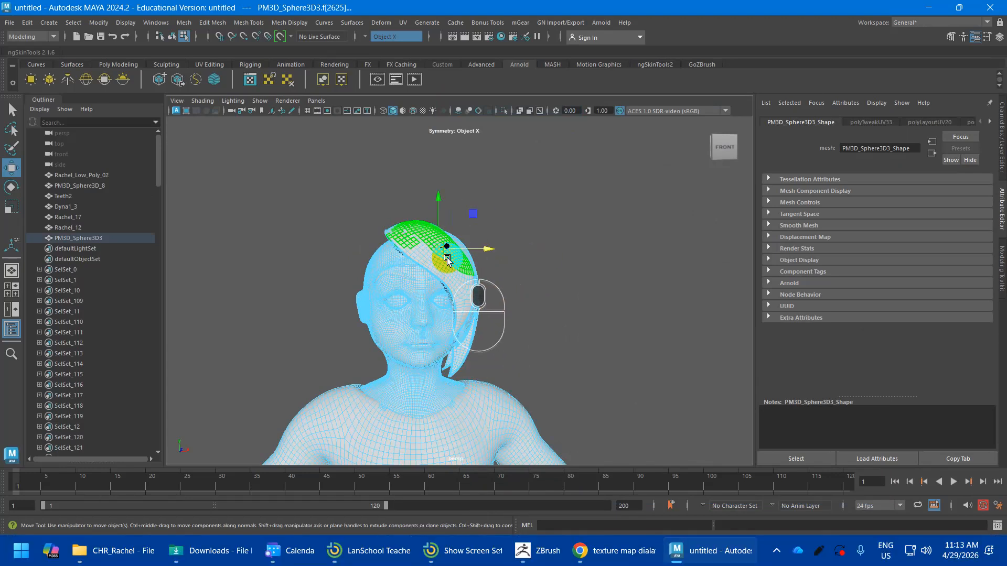
pyautogui.keyDown('alt'); pyautogui.moveTo(501, 281); pyautogui.dragTo(567, 285); pyautogui.keyUp('alt')
pyautogui.moveTo(488, 245); pyautogui.dragTo(507, 272)
pyautogui.hotkey('ctrl', 'z')
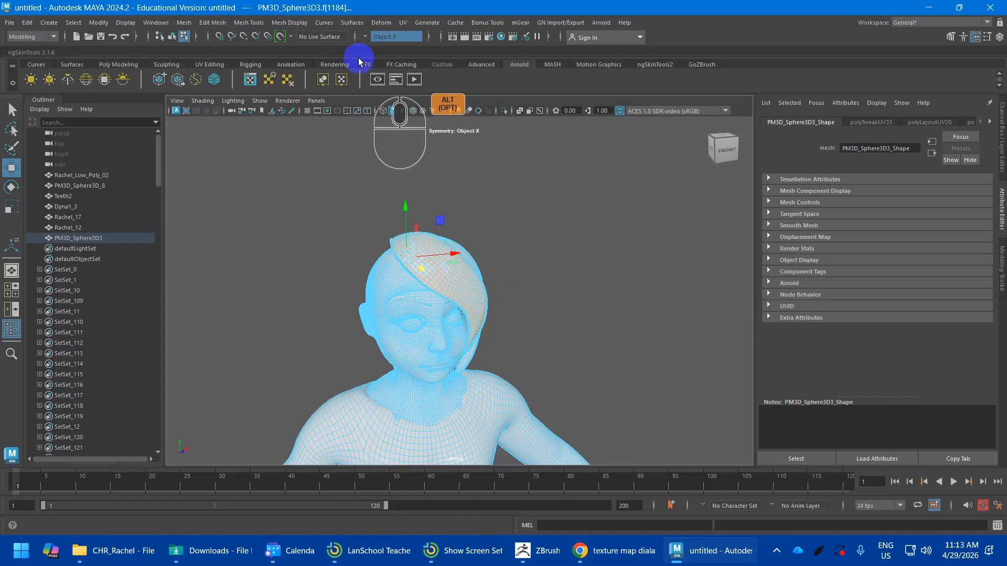
# Step: Open the UV Editor and select the front hair fringe's shell to examine its unfolding and position in the tile
pyautogui.click(402, 23)
pyautogui.click(420, 37)
pyautogui.scroll(12, 587, 310)
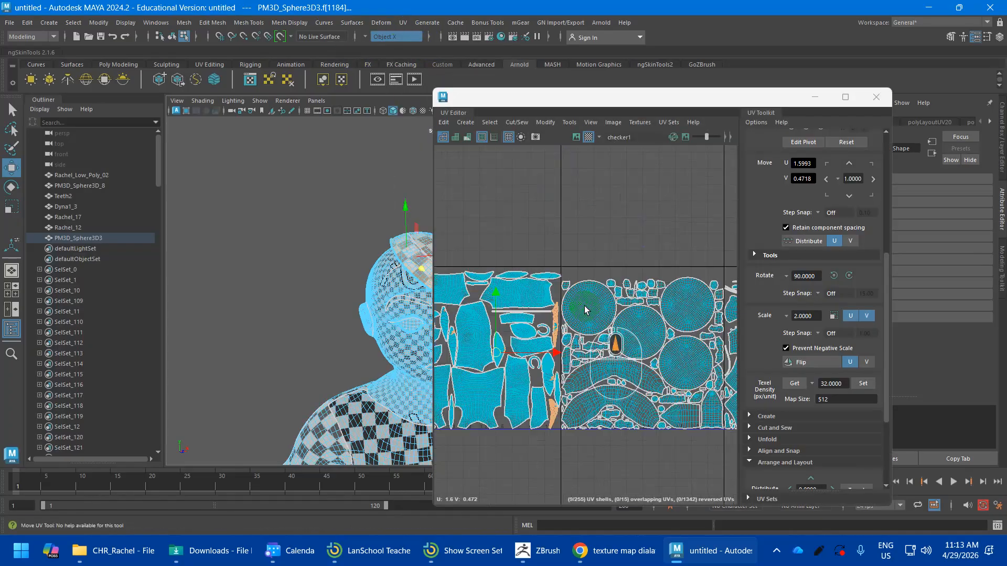
pyautogui.keyDown('alt'); pyautogui.moveTo(503, 340); pyautogui.dragTo(571, 229, button='middle'); pyautogui.keyUp('alt')
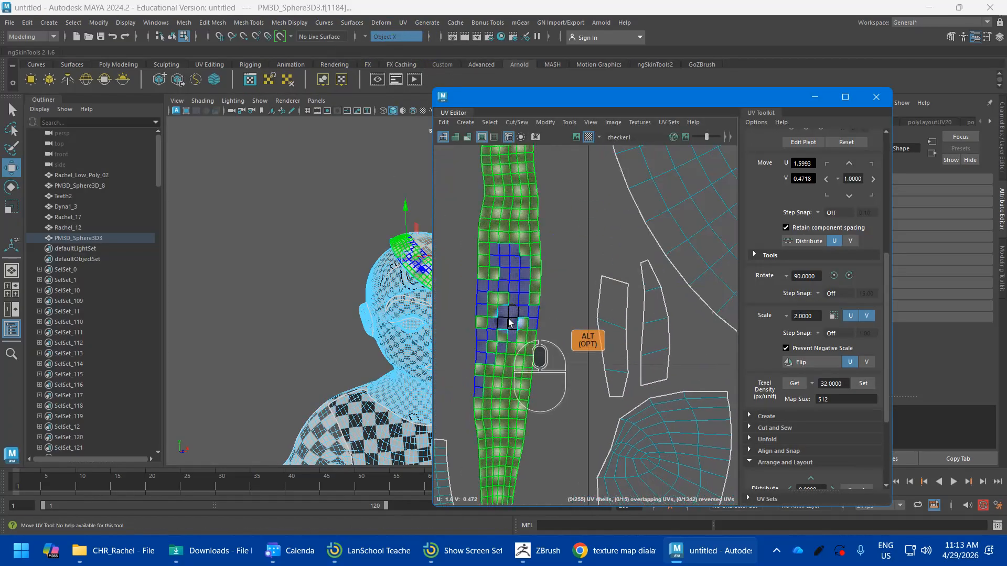
pyautogui.moveTo(516, 257); pyautogui.dragTo(460, 231, button='right')
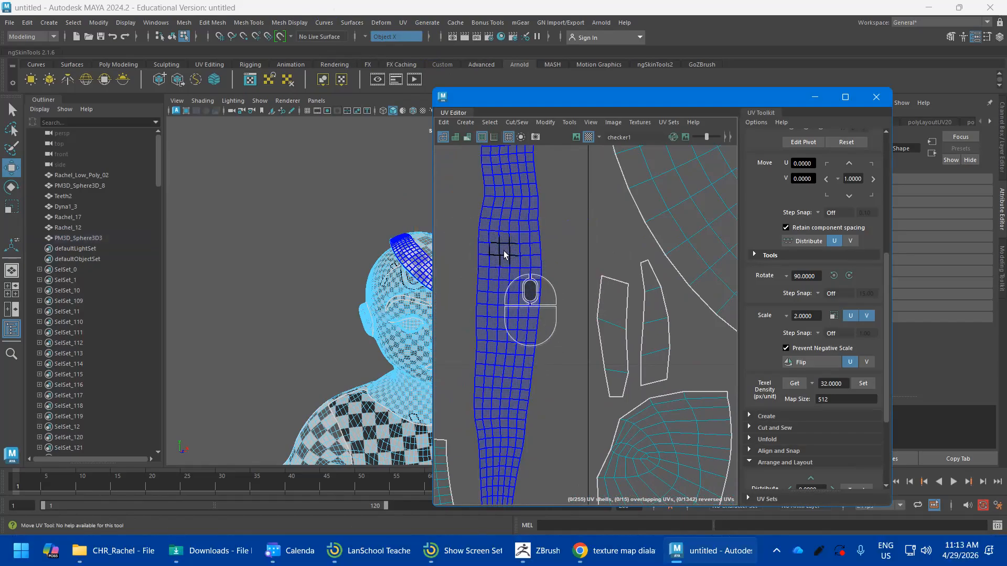
pyautogui.click(525, 253)
pyautogui.scroll(-3, 541, 288)
pyautogui.scroll(-1, 541, 288)
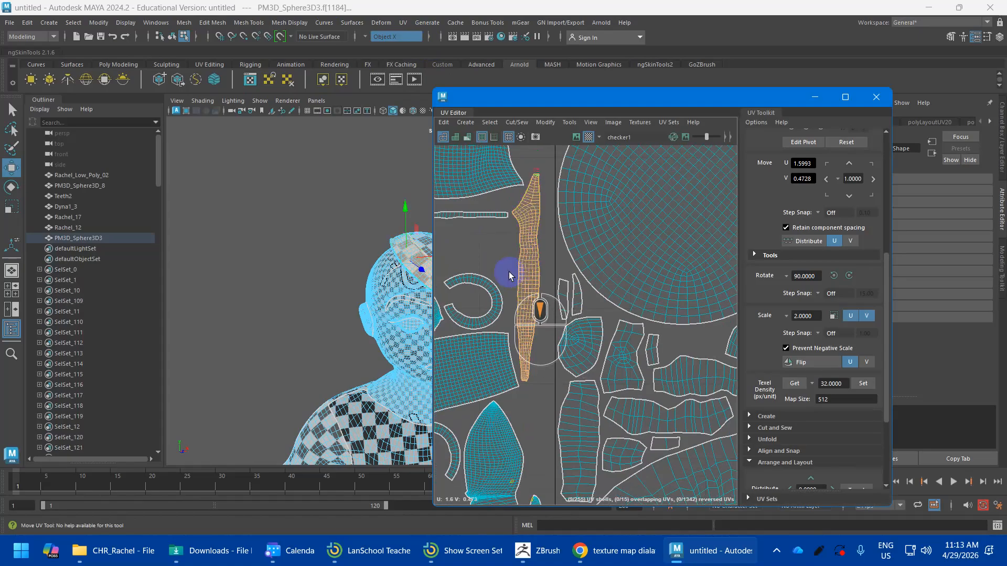
pyautogui.scroll(-4, 512, 263)
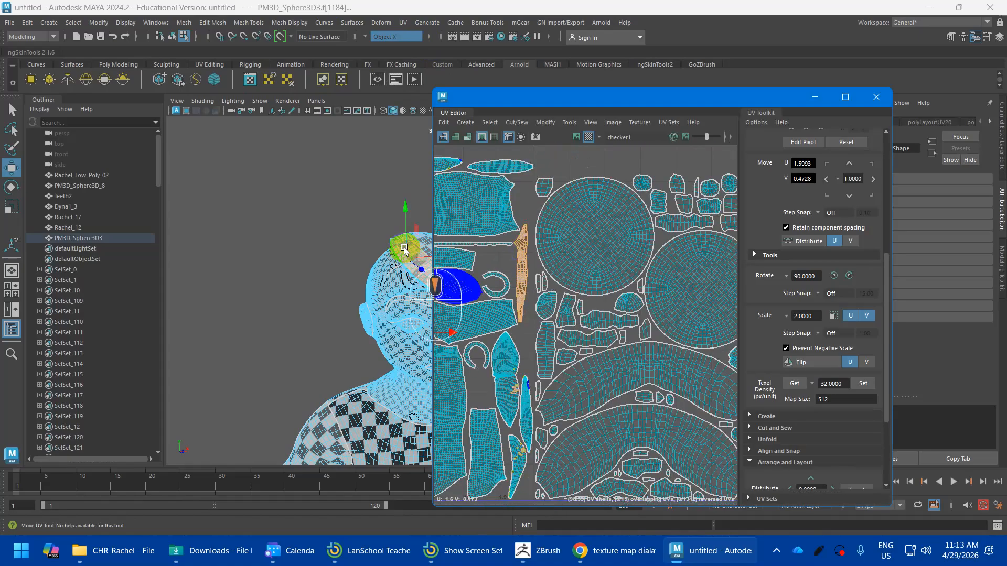
# Step: Select the leaf-shaped hair shell and examine its checker pattern on the strand at the side of the head
pyautogui.click(357, 215)
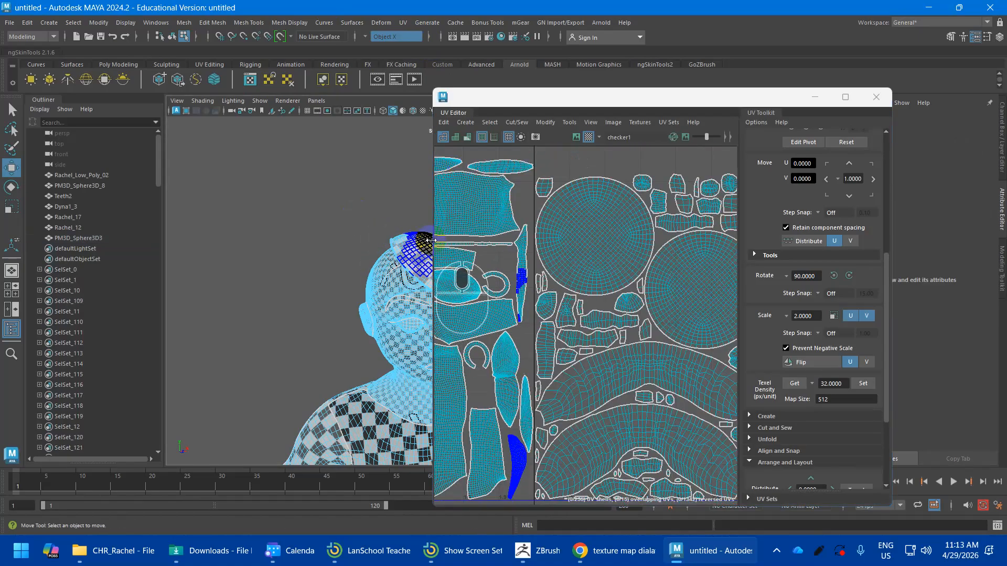
pyautogui.click(431, 240)
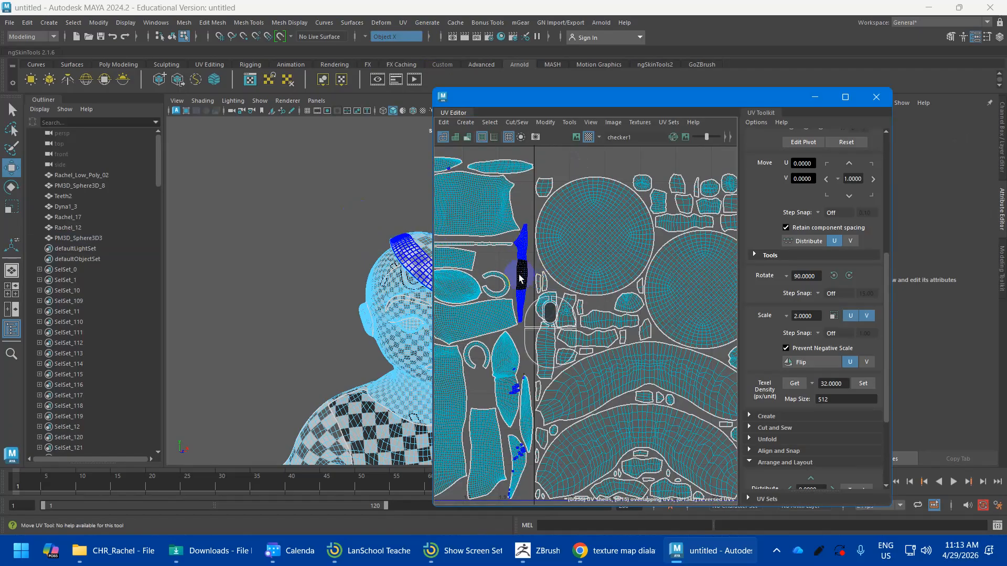
pyautogui.click(512, 385)
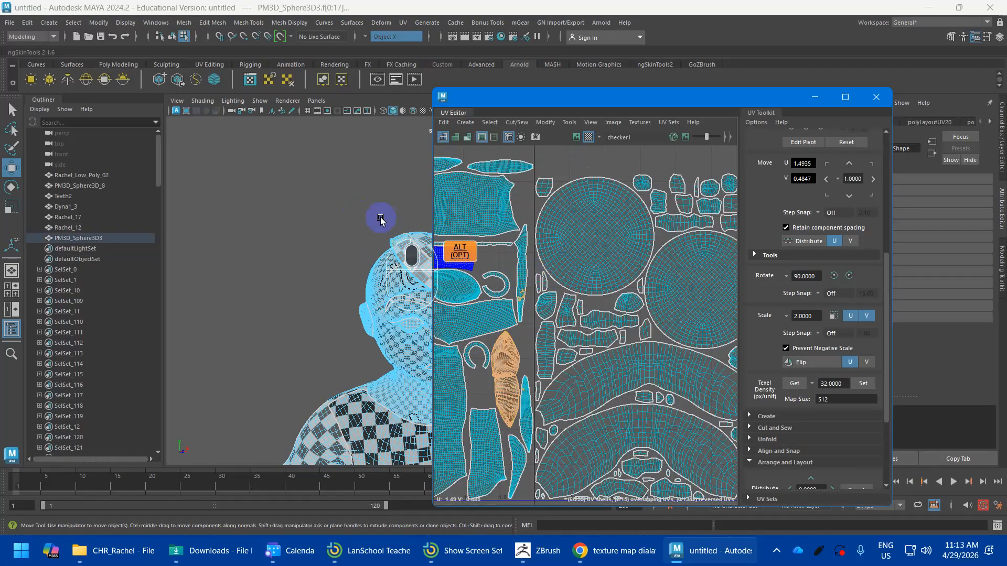
pyautogui.keyDown('alt'); pyautogui.moveTo(380, 219); pyautogui.dragTo(449, 239); pyautogui.keyUp('alt')
pyautogui.keyDown('alt'); pyautogui.moveTo(422, 232); pyautogui.dragTo(288, 209, button='middle'); pyautogui.keyUp('alt')
pyautogui.keyDown('alt'); pyautogui.moveTo(288, 205); pyautogui.dragTo(233, 277); pyautogui.keyUp('alt')
pyautogui.keyDown('alt'); pyautogui.moveTo(233, 277); pyautogui.dragTo(181, 332, button='middle'); pyautogui.keyUp('alt')
pyautogui.scroll(8, 503, 387)
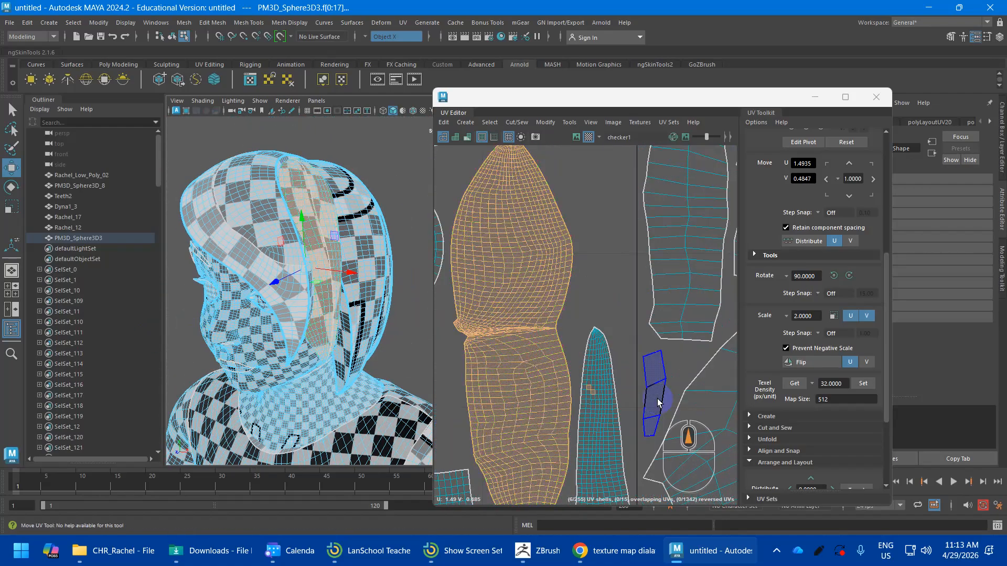
# Step: Compare the two adjacent narrow hair shells with their strands, and reselect the front fringe shell
pyautogui.click(595, 395)
pyautogui.click(521, 266)
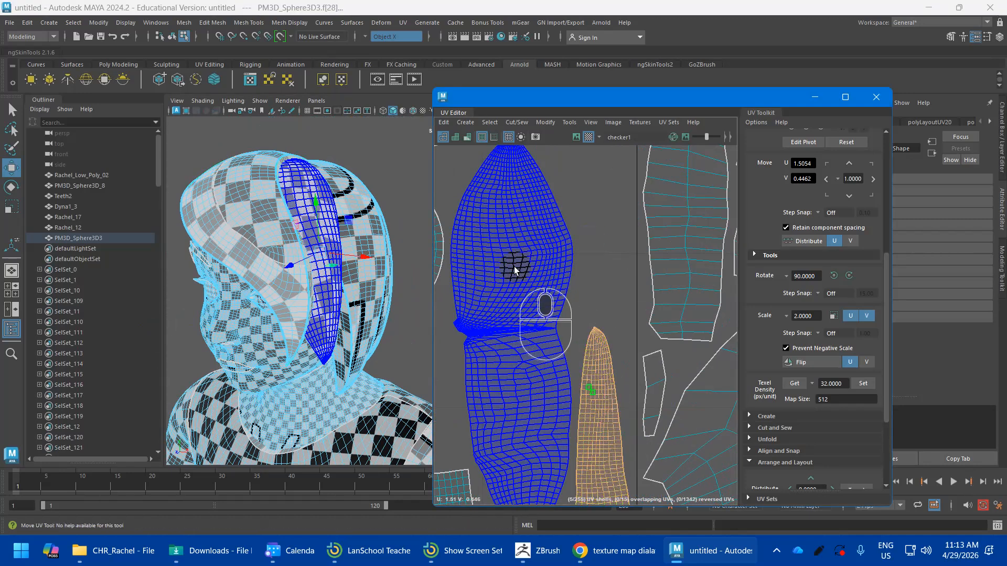
pyautogui.click(514, 266)
pyautogui.scroll(-8, 557, 243)
pyautogui.click(565, 169)
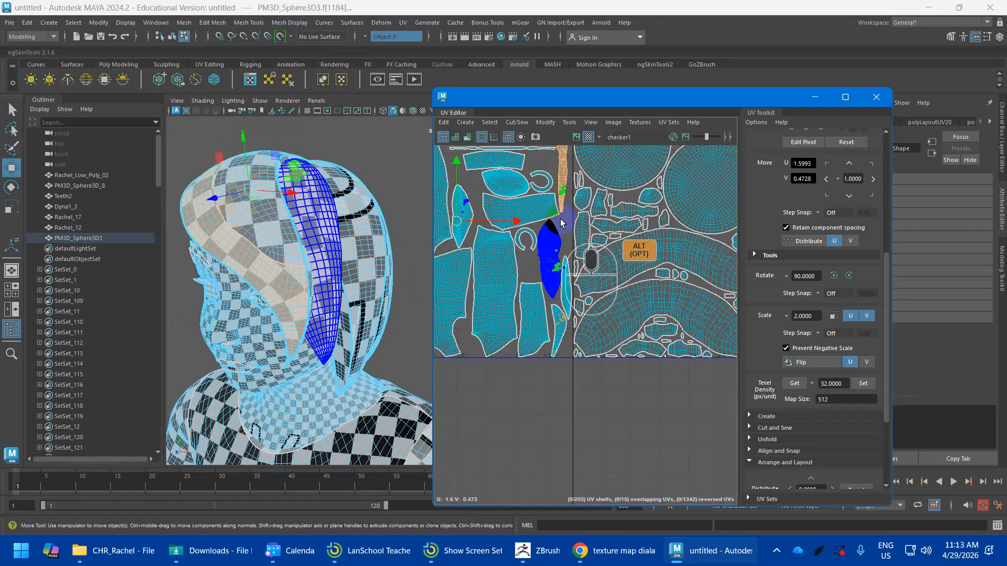
# Step: Select a shell of the Dyna1_3 clothing mesh to inspect it and close the UV Editor
pyautogui.keyDown('alt'); pyautogui.moveTo(552, 210); pyautogui.dragTo(649, 263, button='middle'); pyautogui.keyUp('alt')
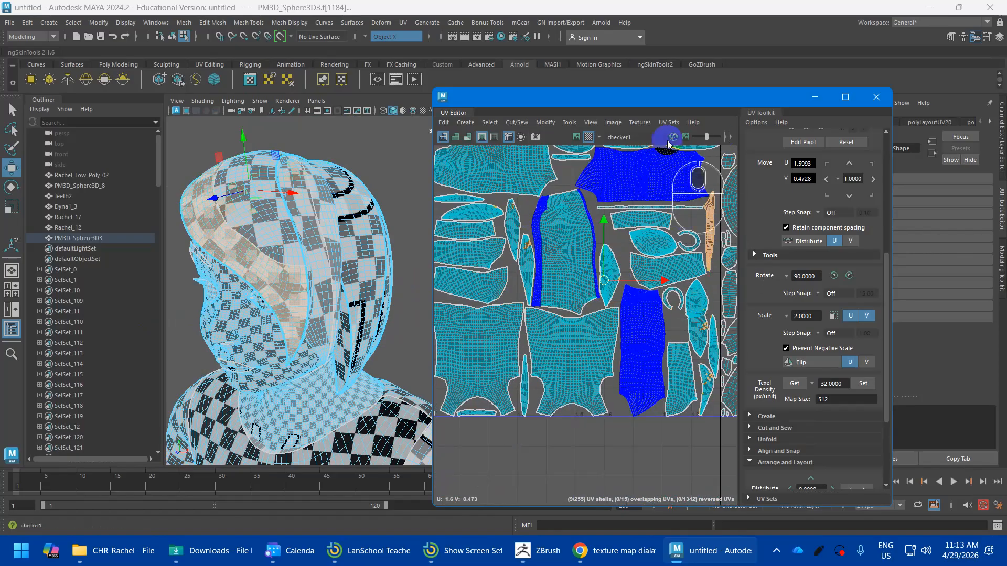
pyautogui.rightClick(665, 153)
pyautogui.moveTo(667, 152); pyautogui.dragTo(665, 167, button='right')
pyautogui.click(648, 166)
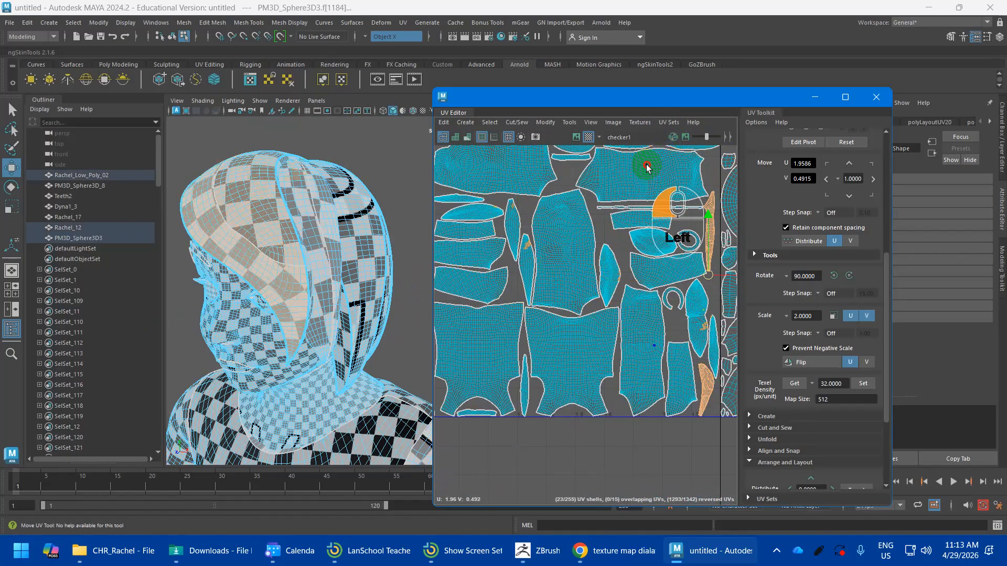
pyautogui.click(878, 95)
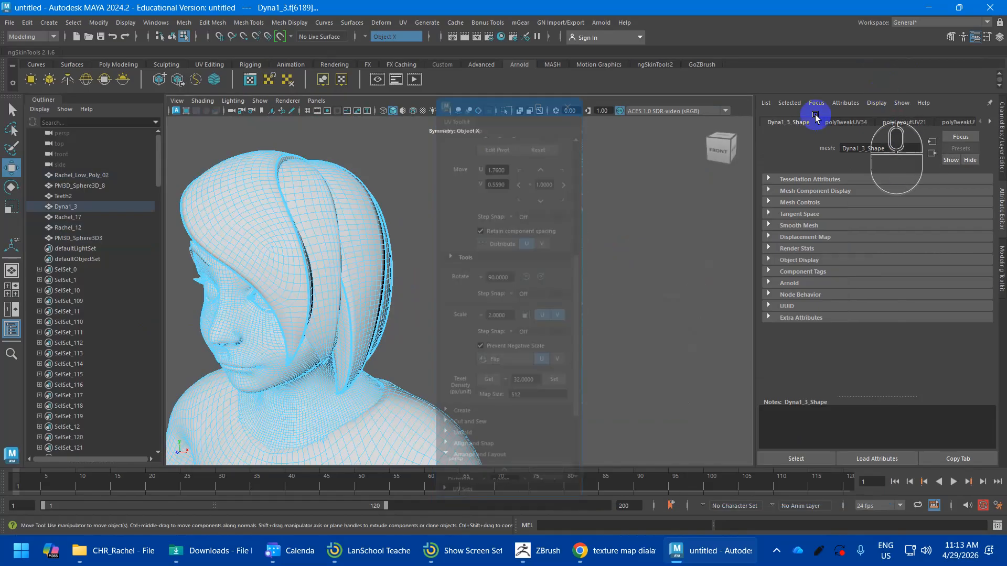
# Step: Save the scene as UV_01 in Maya ASCII format in the CHR_Rachel assets folder
pyautogui.click(10, 23)
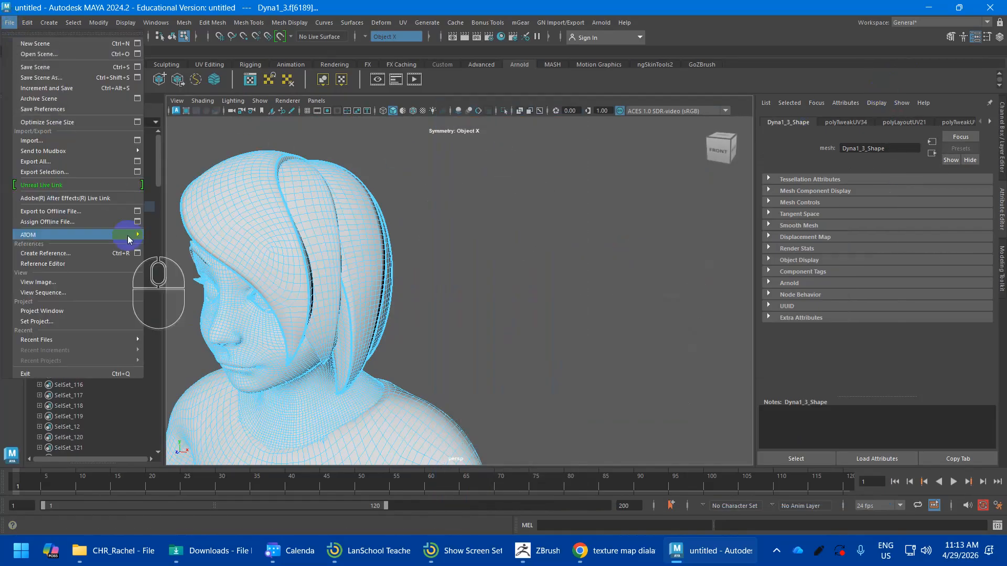
pyautogui.click(64, 79)
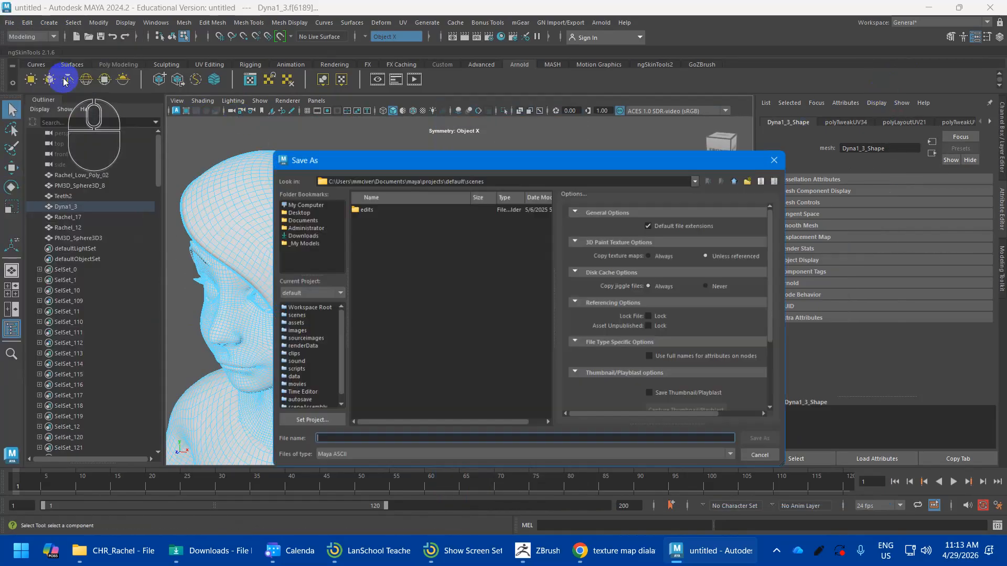
pyautogui.click(302, 202)
pyautogui.doubleClick(397, 210)
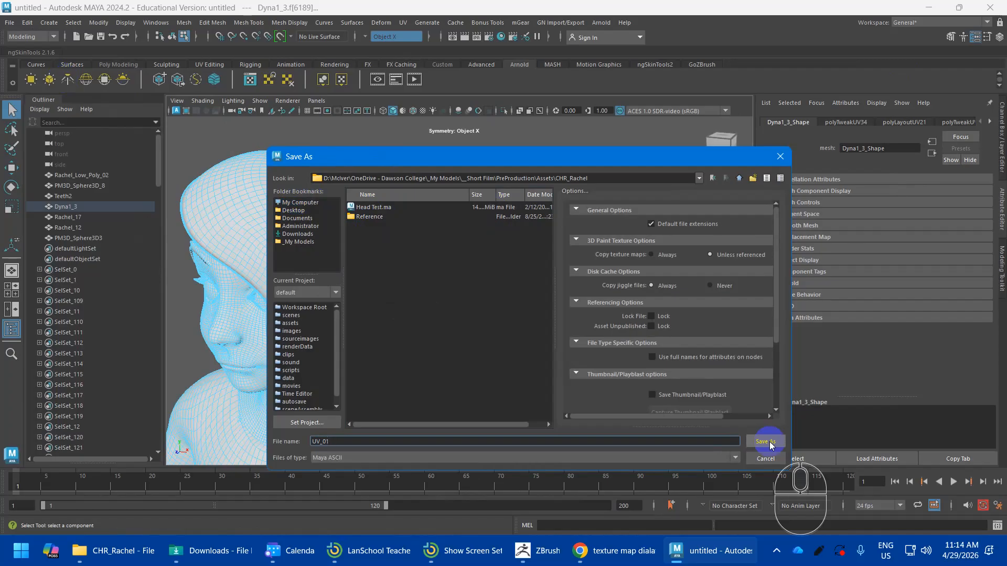
pyautogui.click(765, 442)
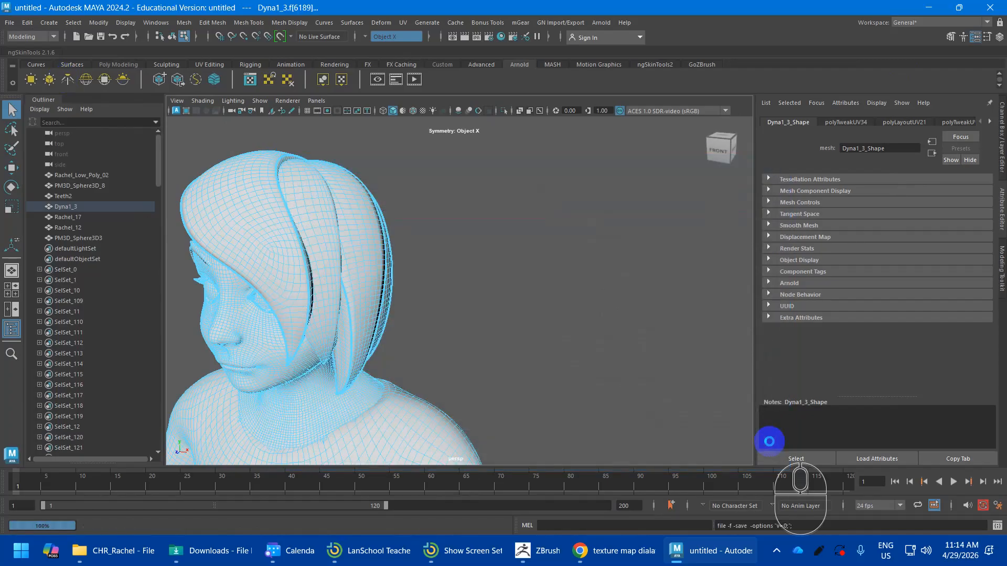
# Step: Return to object selection and select all seven character meshes, from Rachel_Low_Poly_02 to PM3D_Sphere3D3, including the boots
pyautogui.press('w')
pyautogui.scroll(-4, 319, 233)
pyautogui.keyDown('alt'); pyautogui.moveTo(351, 279); pyautogui.dragTo(362, 245, button='middle'); pyautogui.keyUp('alt')
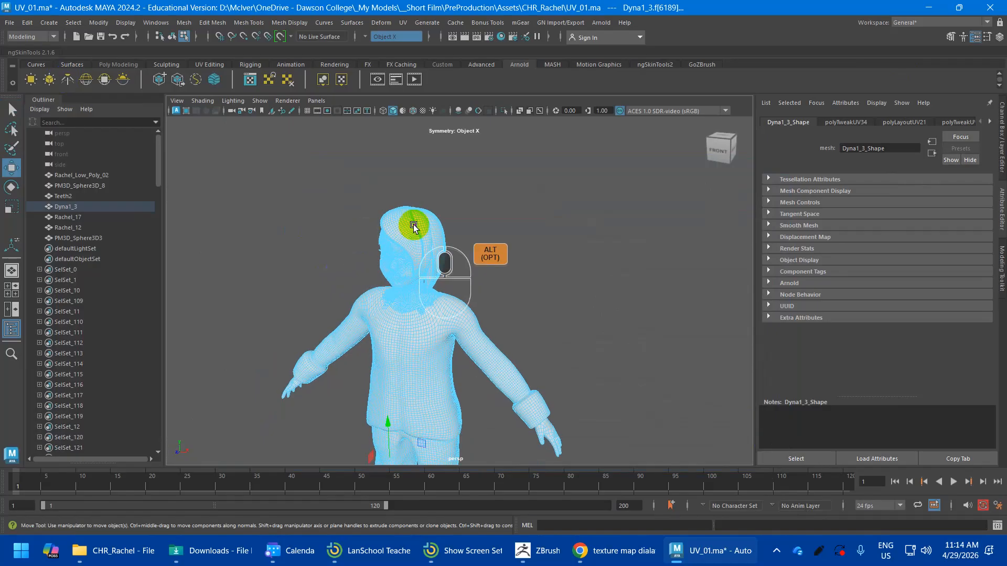
pyautogui.moveTo(414, 225); pyautogui.dragTo(452, 203, button='right')
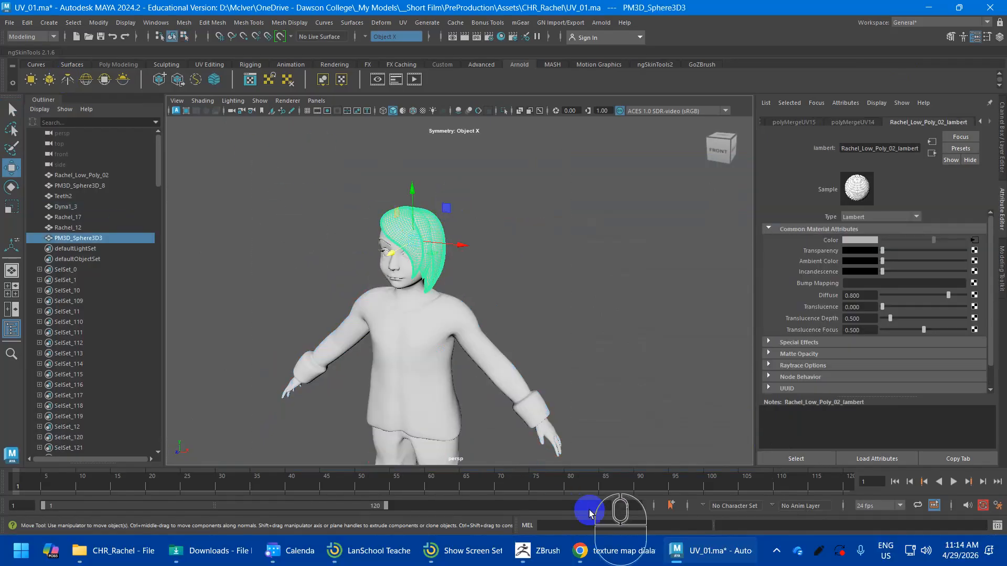
pyautogui.scroll(-5, 515, 381)
pyautogui.keyDown('alt'); pyautogui.moveTo(508, 335); pyautogui.dragTo(466, 289, button='middle'); pyautogui.keyUp('alt')
pyautogui.keyDown('alt'); pyautogui.moveTo(466, 289); pyautogui.dragTo(524, 290); pyautogui.keyUp('alt')
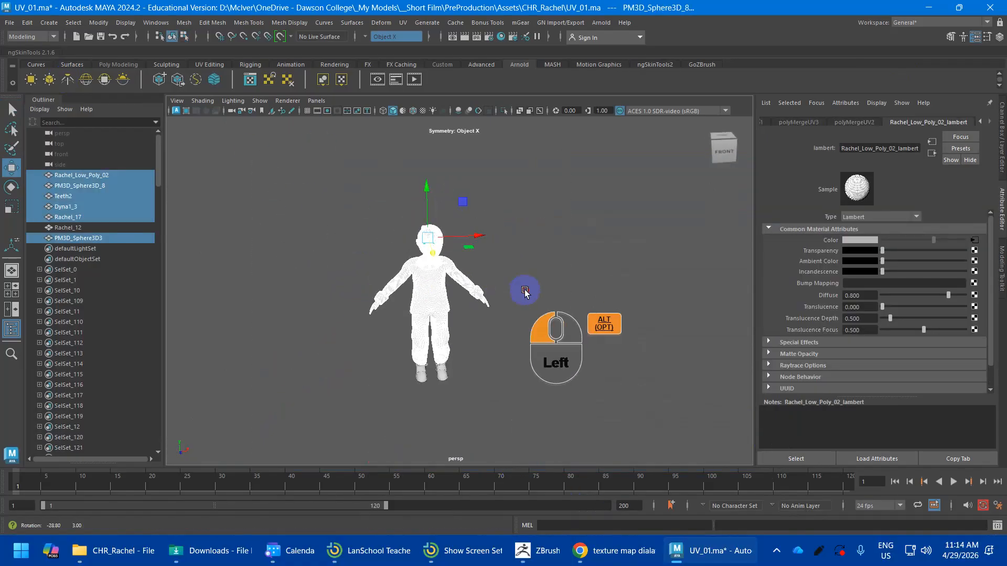
pyautogui.keyDown('shift'); pyautogui.click(61, 229); pyautogui.keyUp('shift')
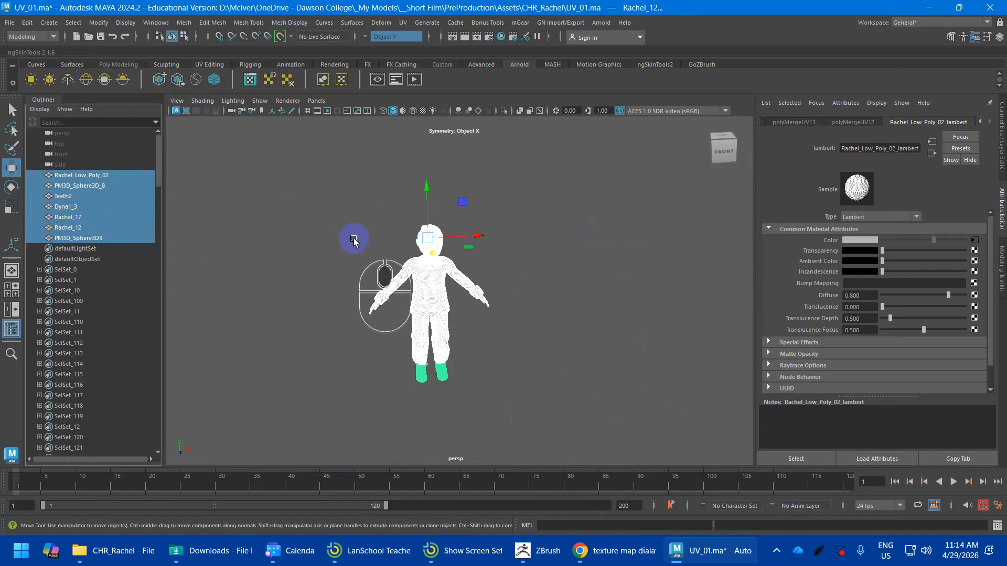
# Step: Switch to ZBrush, turn off Solo with the Dyna1_3 subtool active, and expand the subtool Merge options
pyautogui.click(529, 551)
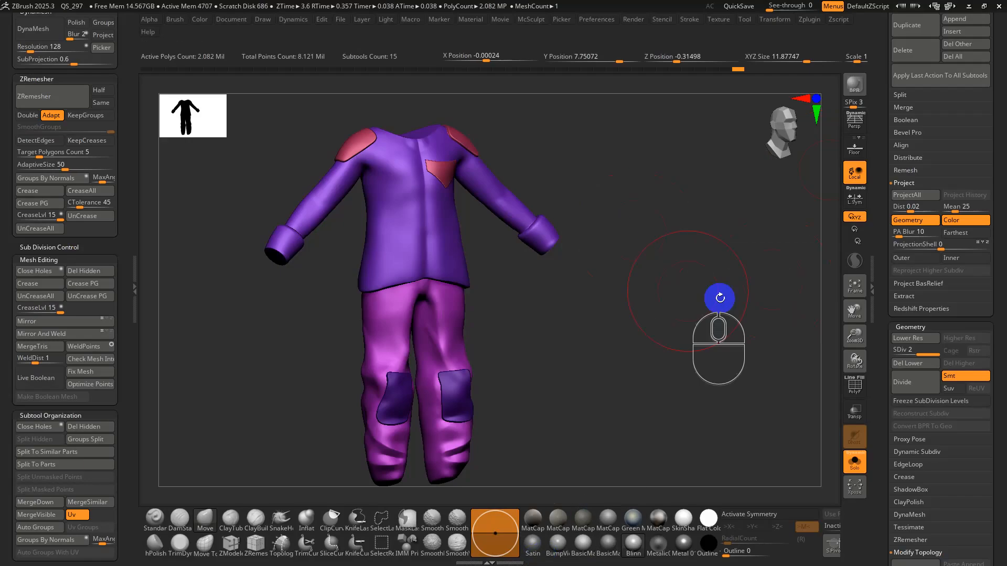
pyautogui.scroll(10, 885, 199)
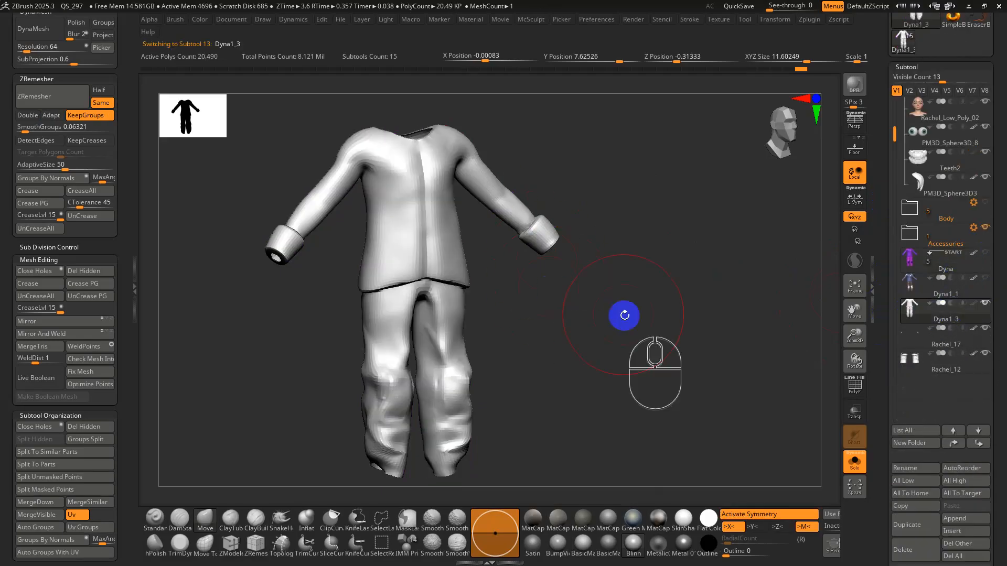
pyautogui.hotkey('shift', 'f')
pyautogui.hotkey('shift', 'f')
pyautogui.click(852, 461)
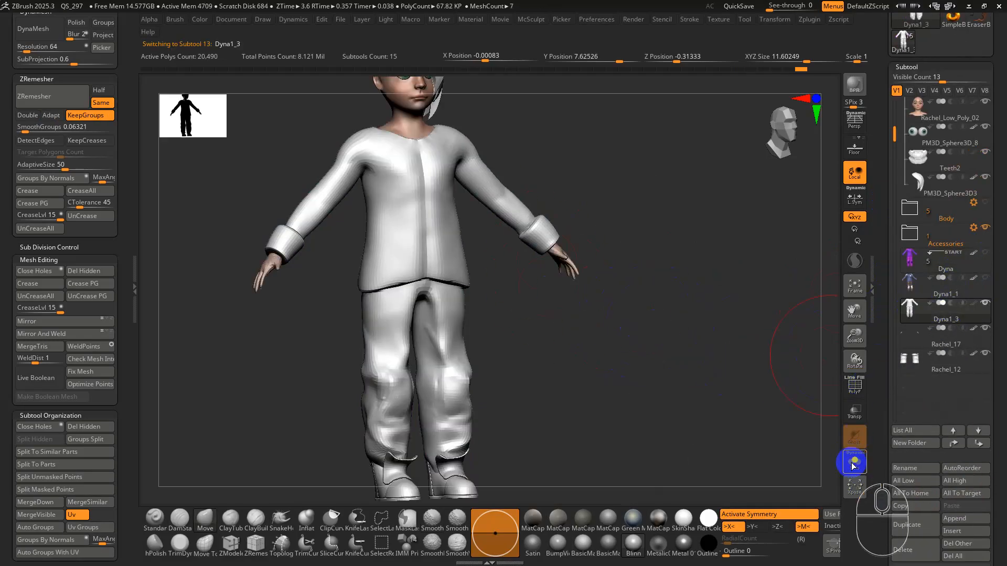
pyautogui.keyDown('alt'); pyautogui.moveTo(612, 222); pyautogui.dragTo(597, 329); pyautogui.keyUp('alt')
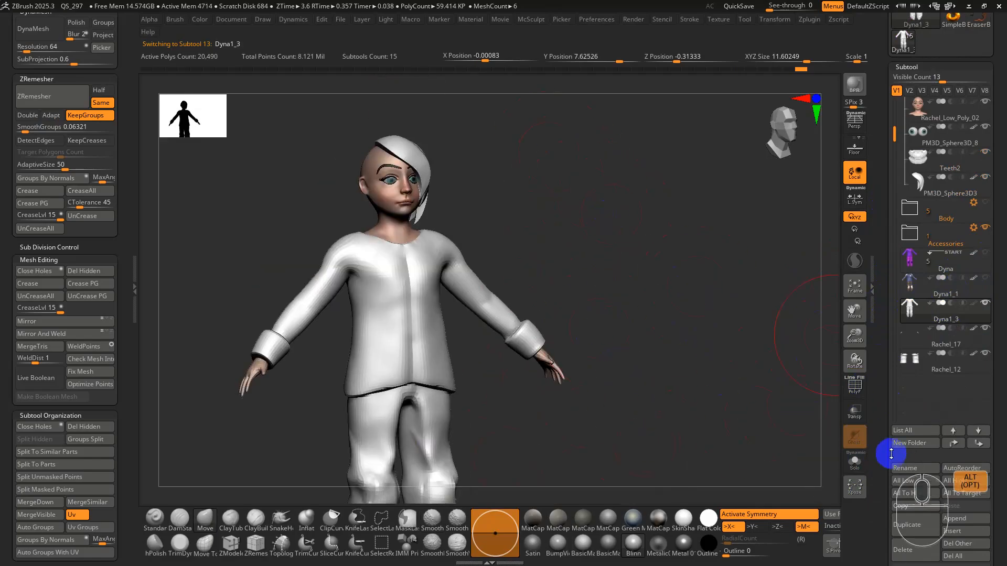
pyautogui.moveTo(879, 457); pyautogui.dragTo(883, 364)
pyautogui.click(927, 355)
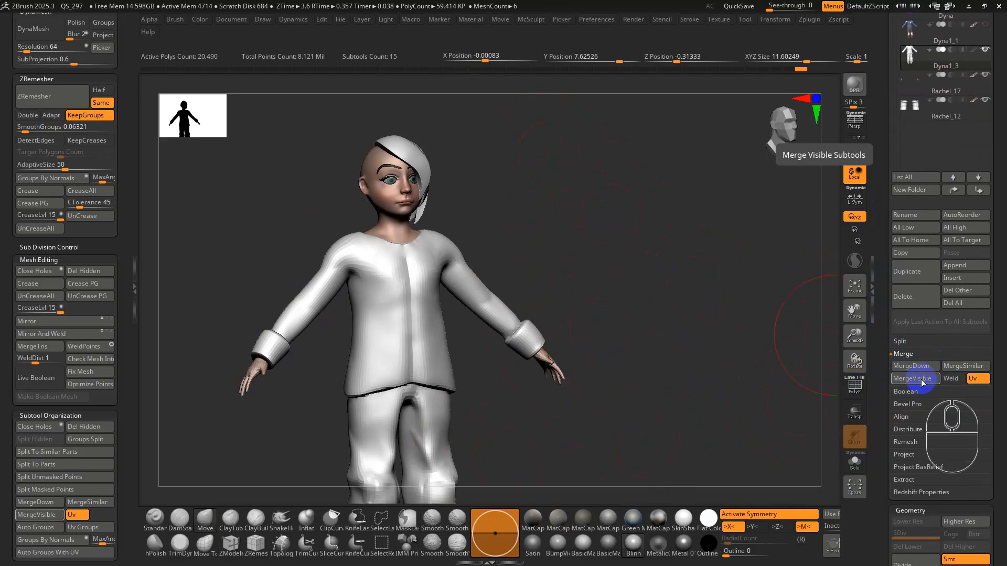
# Step: Switch back to Maya and send the selected character meshes to ZBrush with GoZ
pyautogui.hotkey('alt', 'Tab')
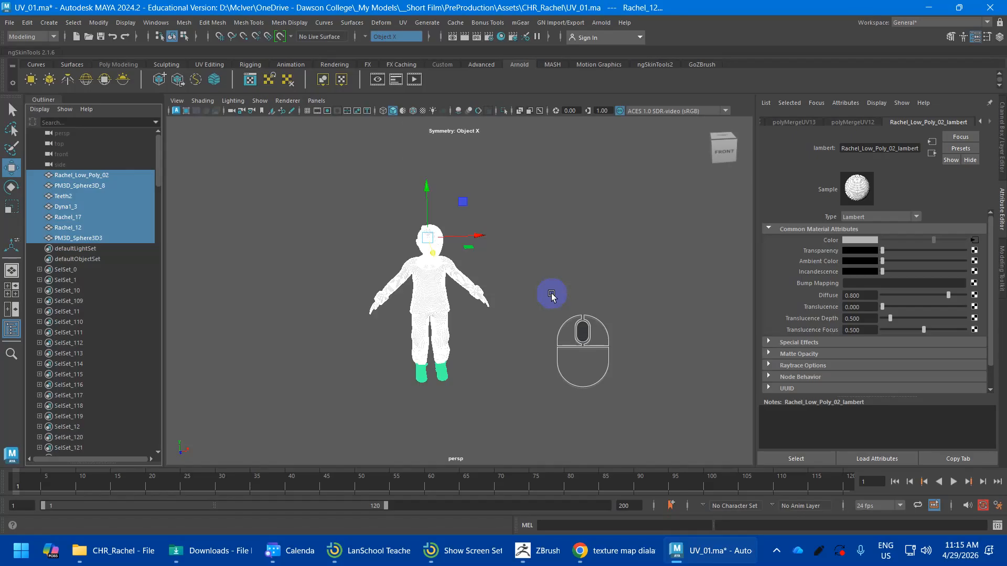
pyautogui.click(700, 64)
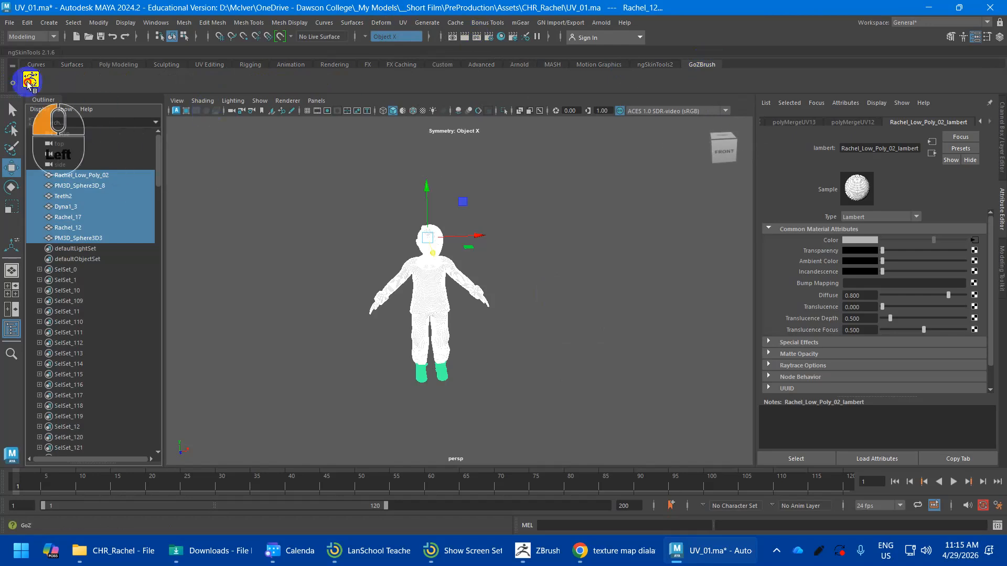
pyautogui.click(29, 85)
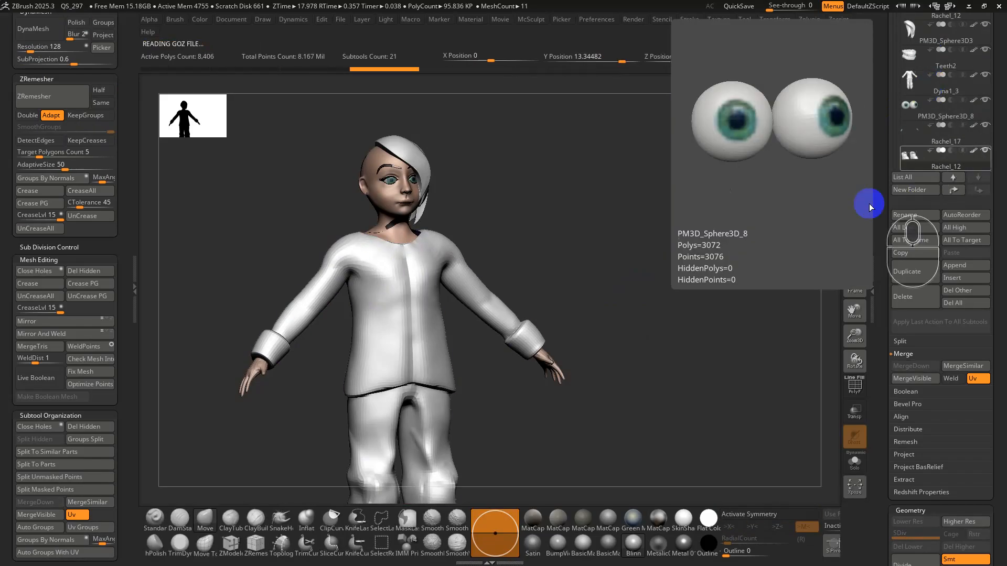
# Step: Bring the full character into view and make the original Rachel_Low_Poly_02 body the active subtool
pyautogui.hotkey('shift', 'f')
pyautogui.moveTo(663, 300); pyautogui.dragTo(669, 254)
pyautogui.hotkey('shift', 'f')
pyautogui.hotkey('shift', 'f')
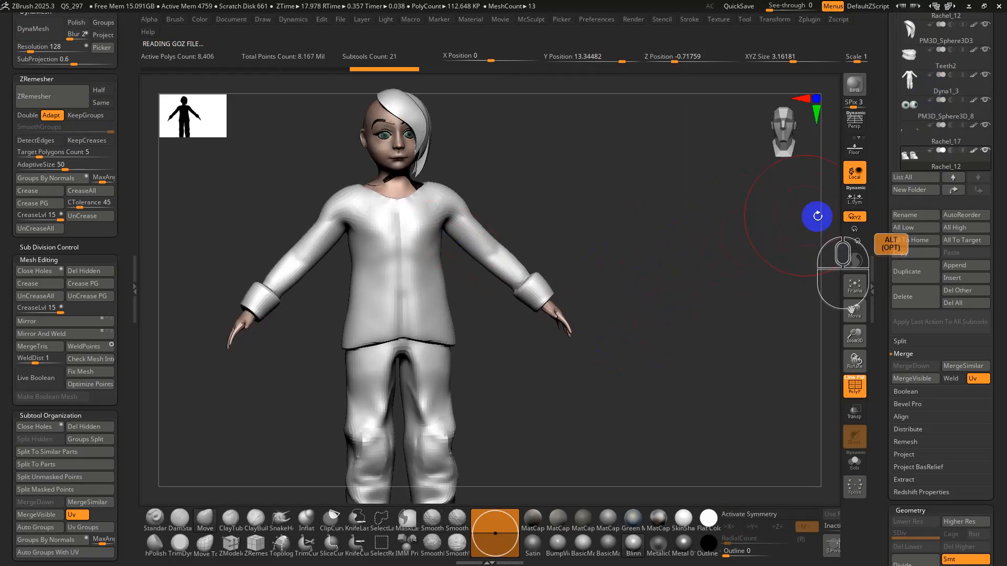
pyautogui.keyDown('alt'); pyautogui.click(393, 177); pyautogui.keyUp('alt')
pyautogui.hotkey('shift', 'f')
pyautogui.hotkey('shift', 'f')
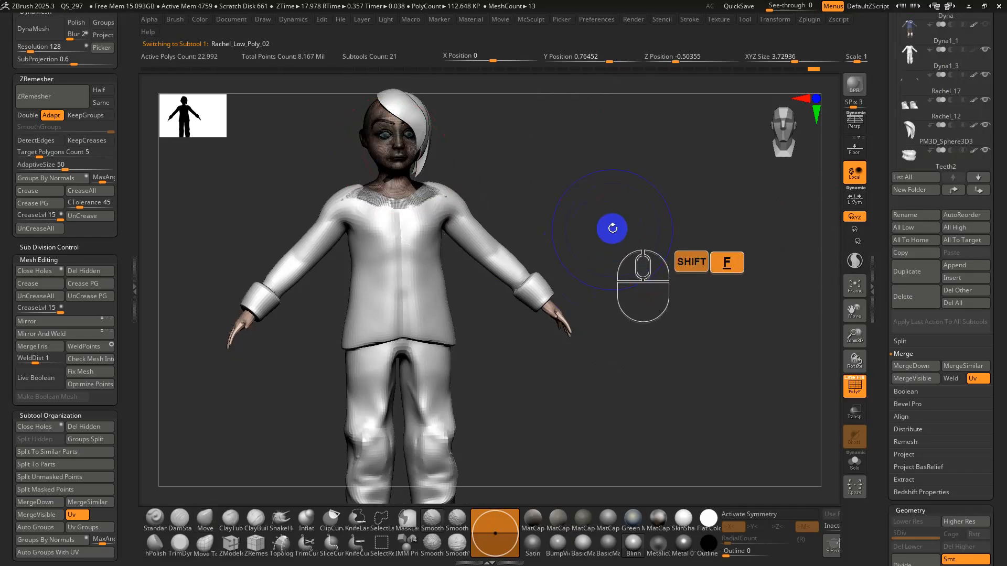
# Step: Examine the body's wireframe around the neck and collar, and turn off the polyframe display
pyautogui.keyDown('alt'); pyautogui.moveTo(611, 227); pyautogui.dragTo(647, 441, button='right'); pyautogui.keyUp('alt')
pyautogui.keyDown('alt'); pyautogui.moveTo(652, 250); pyautogui.dragTo(603, 376, button='right'); pyautogui.keyUp('alt')
pyautogui.keyDown('alt'); pyautogui.moveTo(564, 152); pyautogui.dragTo(508, 428, button='right'); pyautogui.keyUp('alt')
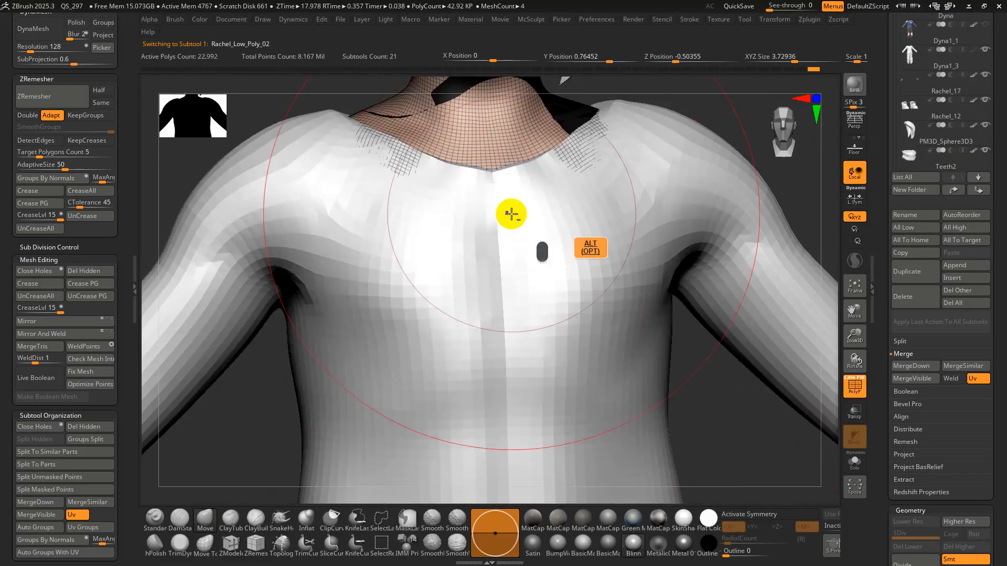
pyautogui.keyDown('alt'); pyautogui.moveTo(537, 165); pyautogui.dragTo(580, 317, button='right'); pyautogui.keyUp('alt')
pyautogui.hotkey('shift', 'f')
pyautogui.keyDown('alt'); pyautogui.moveTo(646, 288); pyautogui.dragTo(876, 430, button='right'); pyautogui.keyUp('alt')
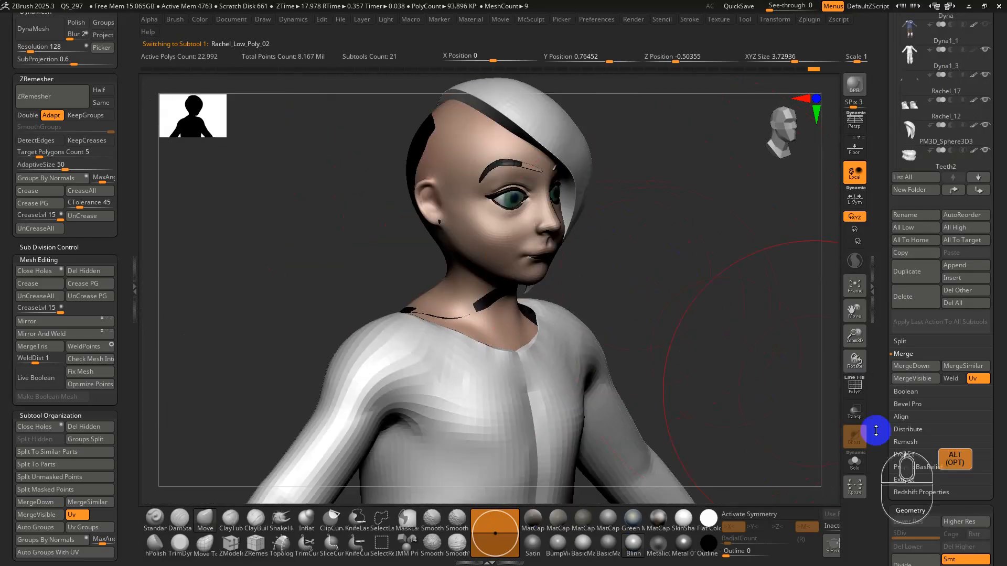
# Step: Expand the Texture Map settings of Rachel_Low_Poly_02 and turn off its texture display
pyautogui.moveTo(880, 431); pyautogui.dragTo(886, 247)
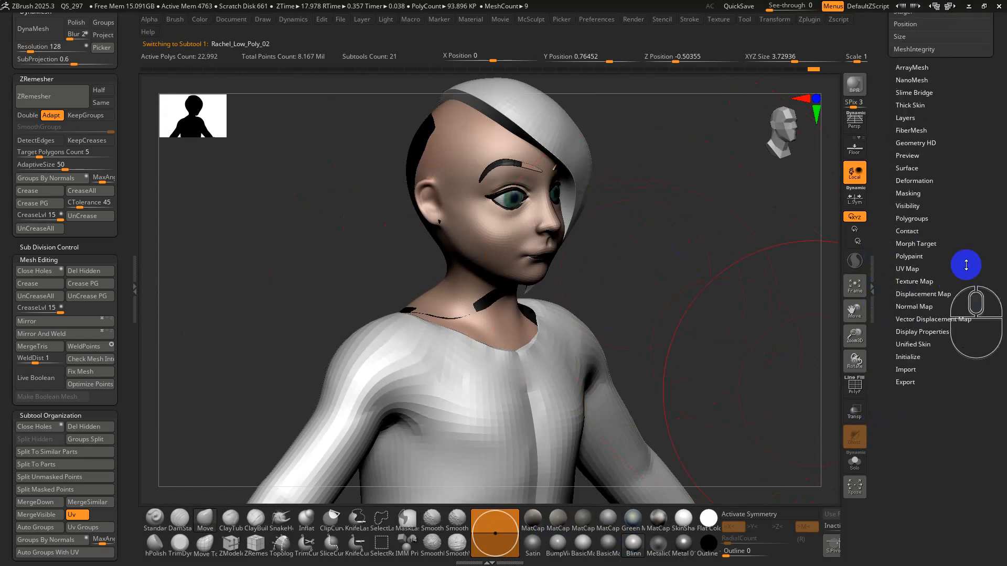
pyautogui.click(913, 281)
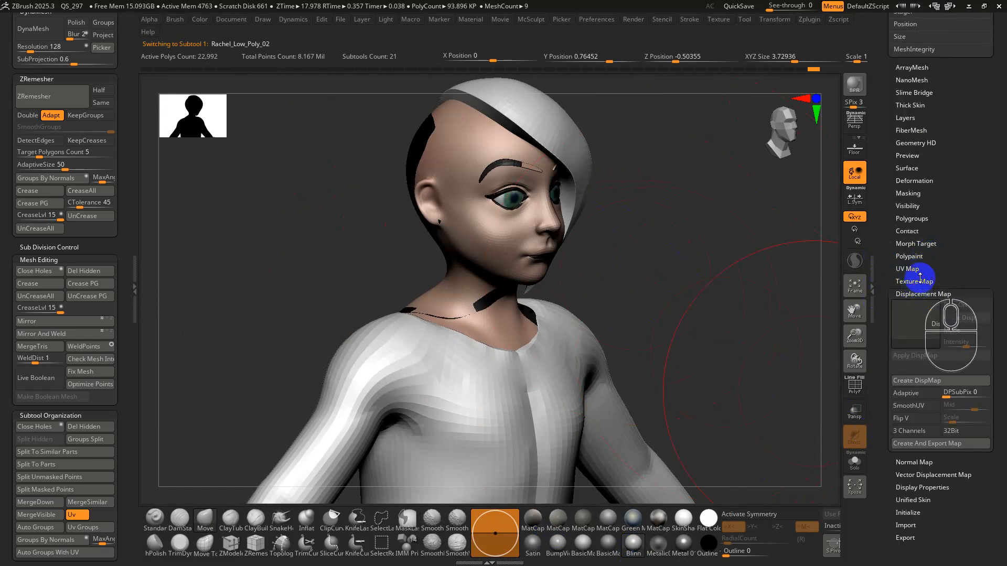
pyautogui.click(956, 293)
pyautogui.click(960, 291)
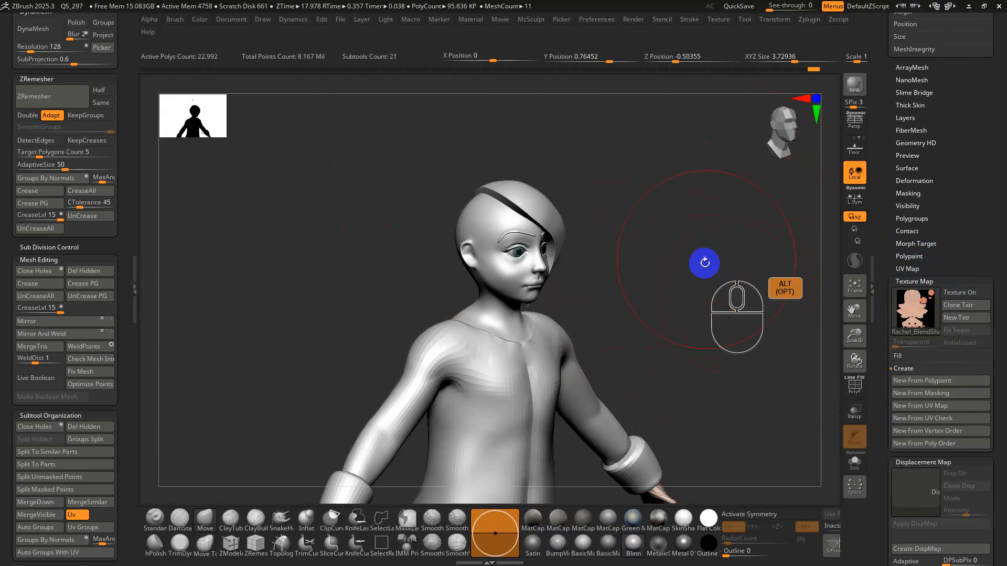